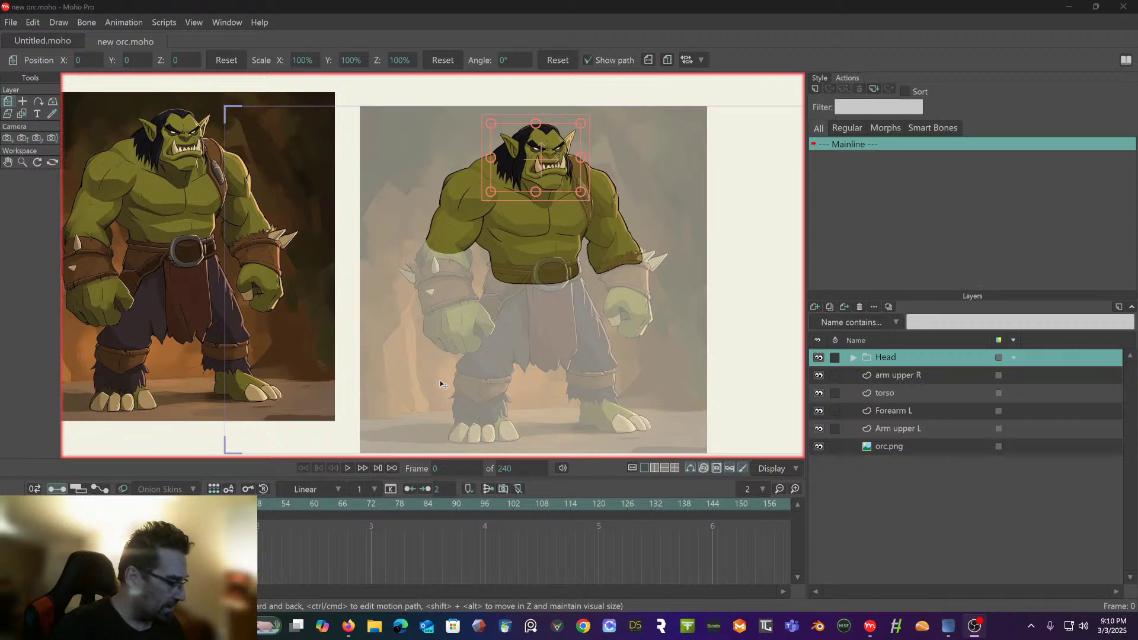
# - Move the Forearm L layer below the Arm upper L layer so the upper arm overlaps the forearm
pyautogui.click(488, 326)
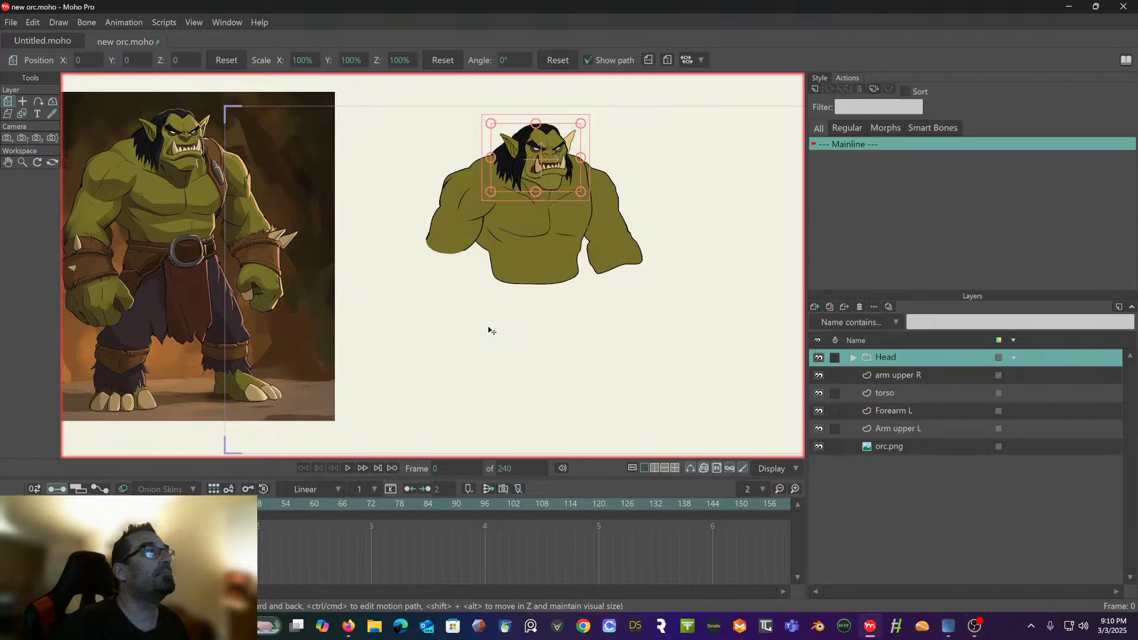
pyautogui.scroll(5, 529, 186)
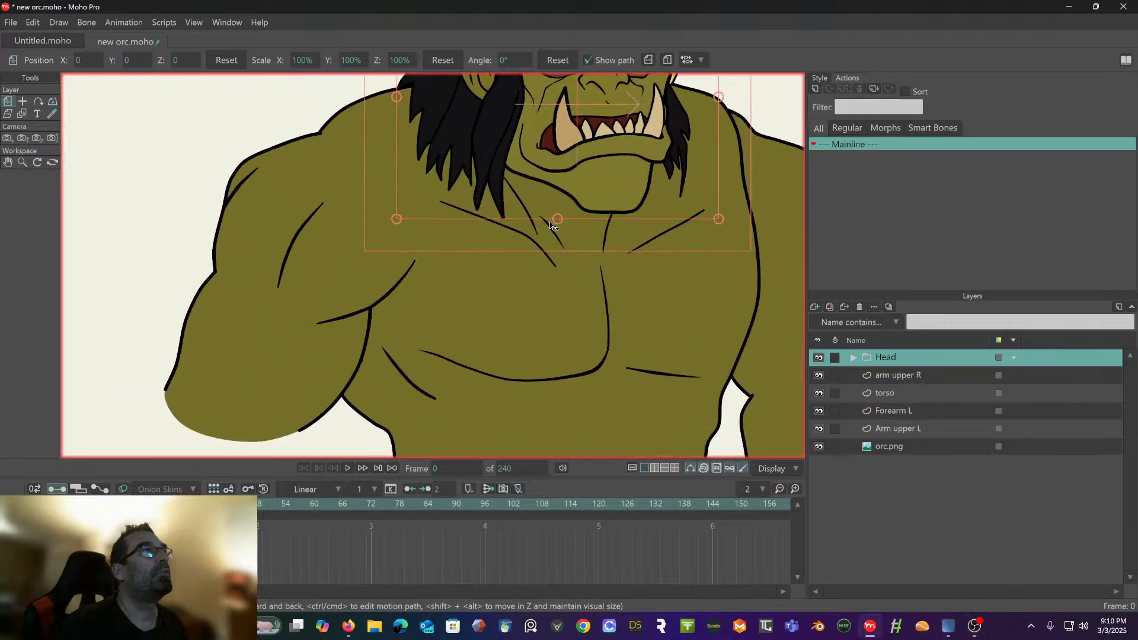
pyautogui.scroll(-4, 528, 186)
pyautogui.scroll(1, 444, 242)
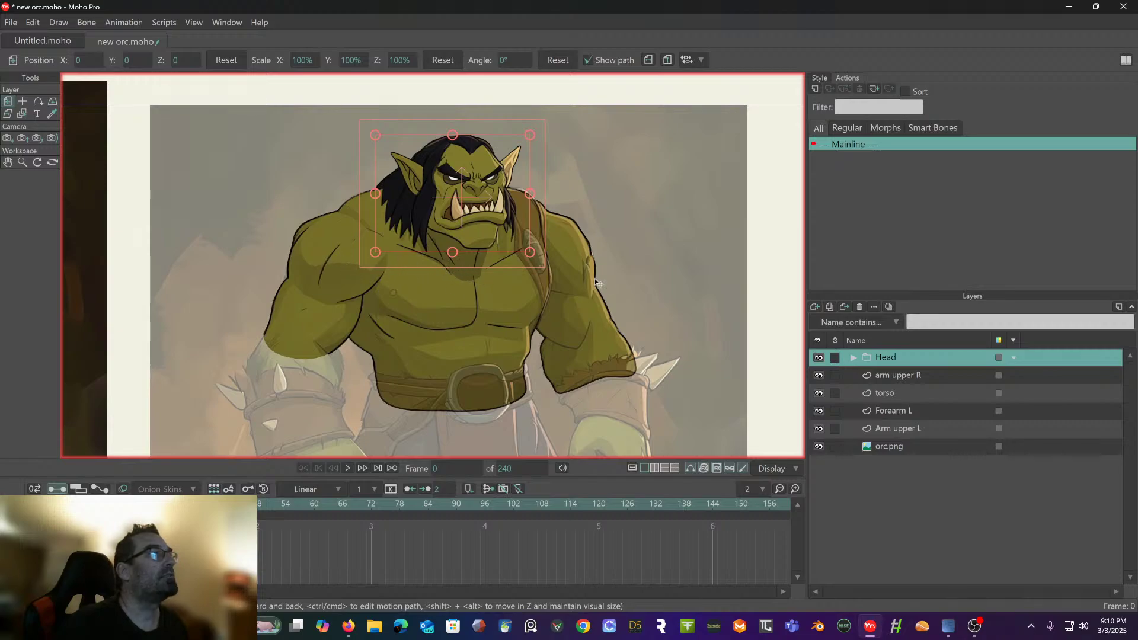
pyautogui.scroll(-1, 564, 310)
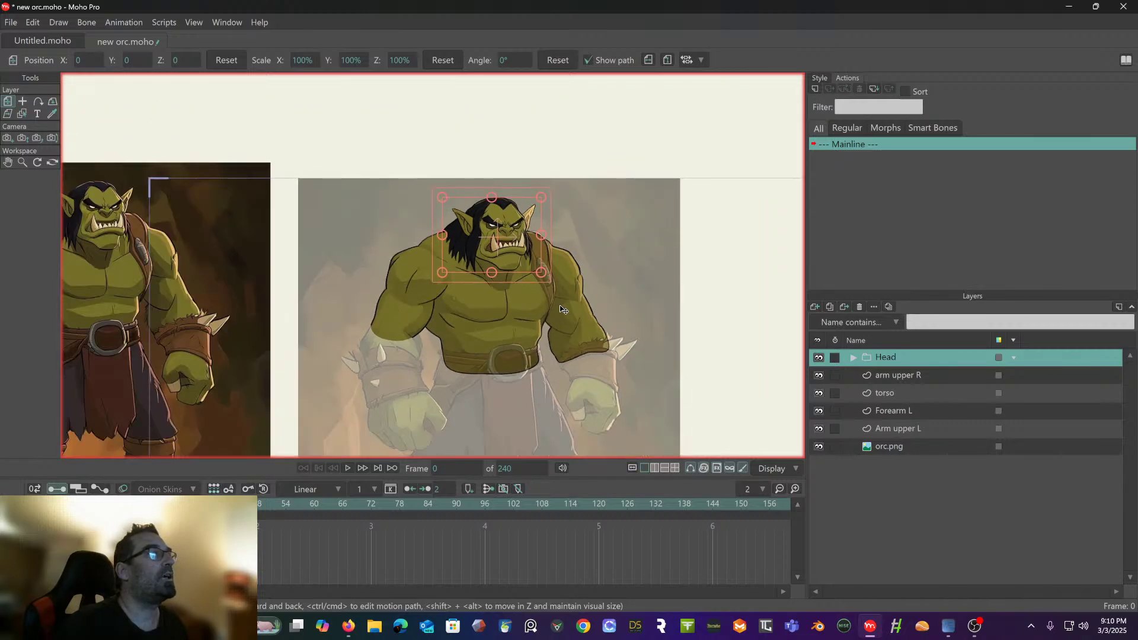
pyautogui.scroll(3, 564, 312)
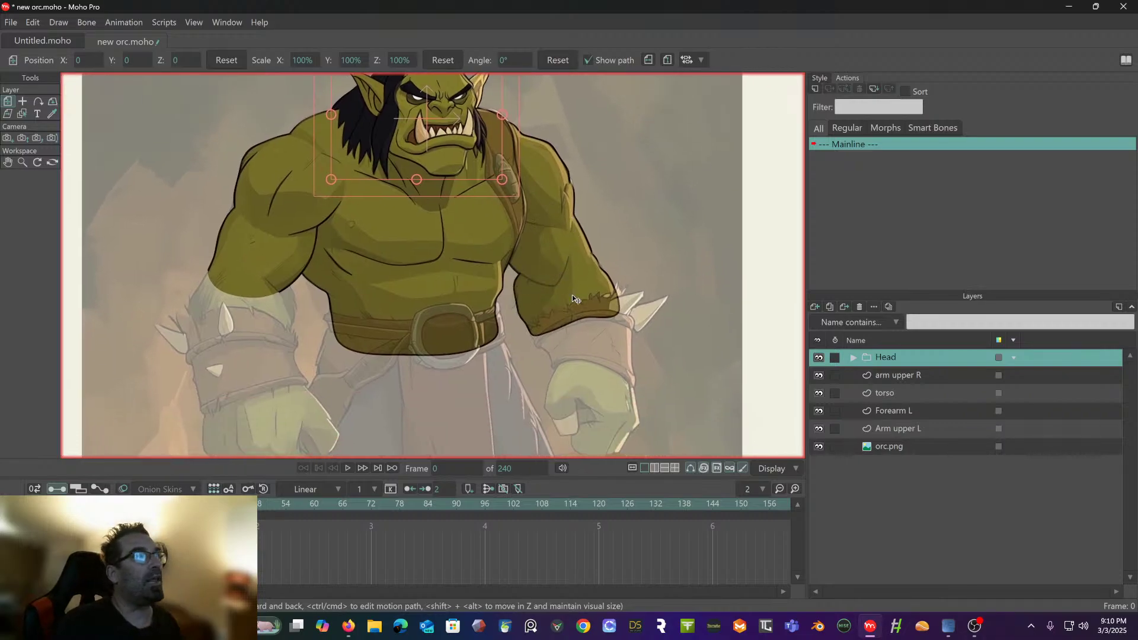
pyautogui.click(891, 411)
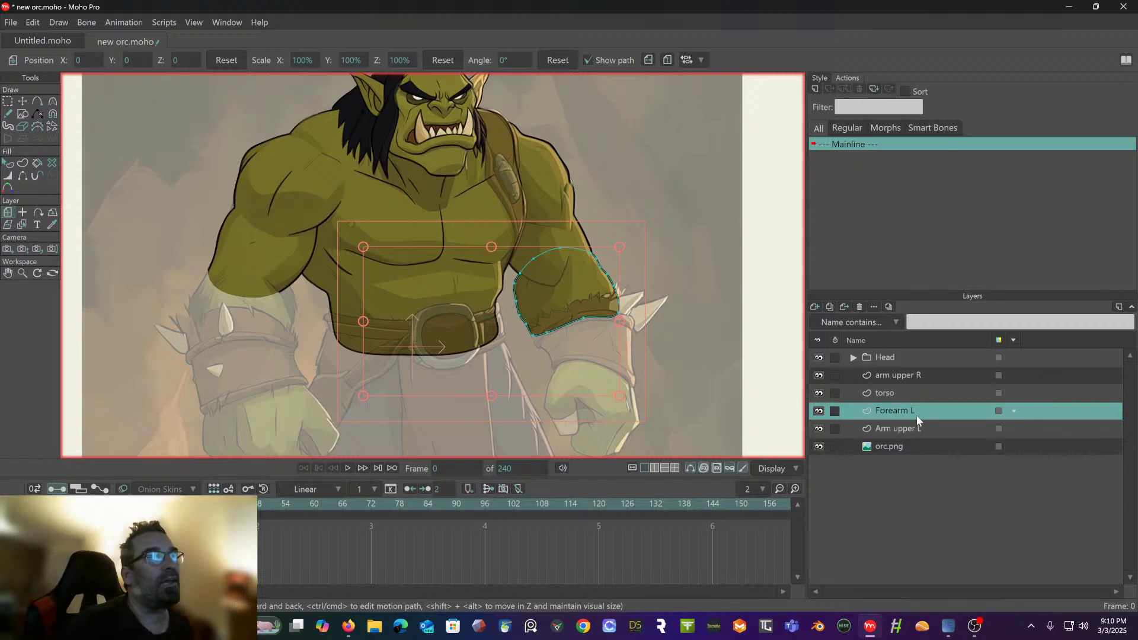
pyautogui.moveTo(916, 436); pyautogui.dragTo(916, 437)
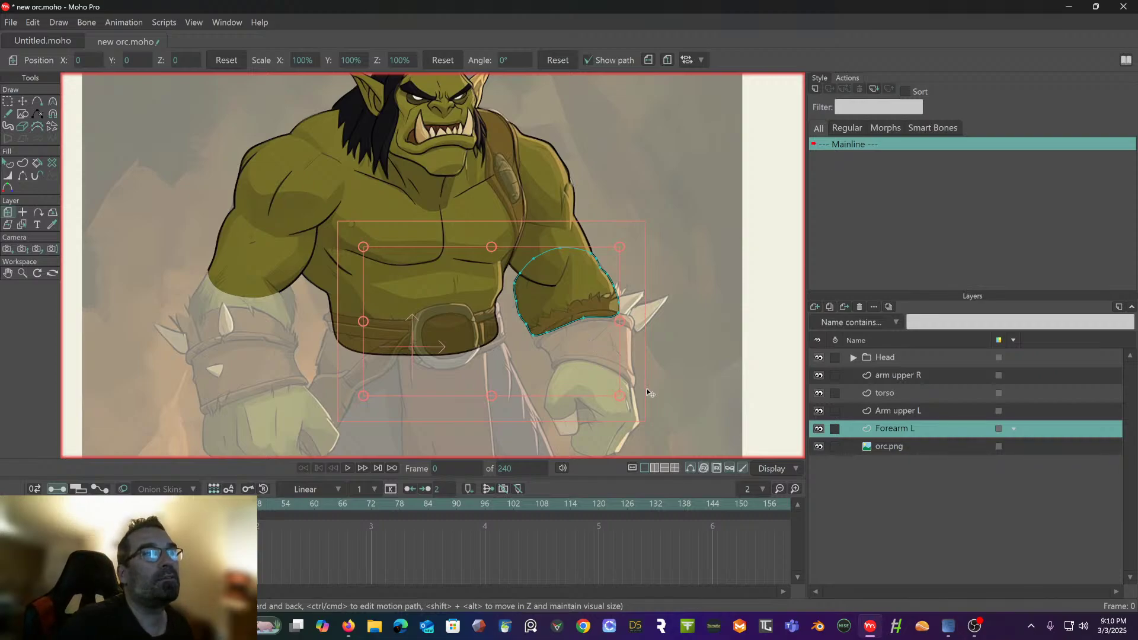
# - Draw a short crease on the Arm upper L layer from the outline's lowest point up into the arm, and nudge its free end outward
pyautogui.click(897, 410)
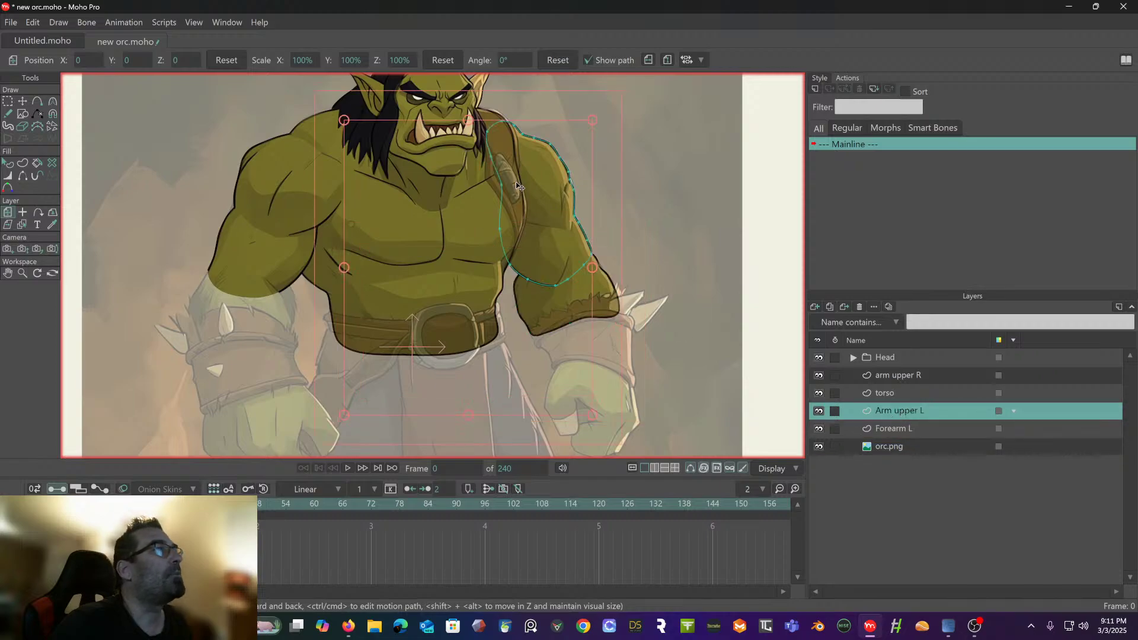
pyautogui.scroll(3, 539, 249)
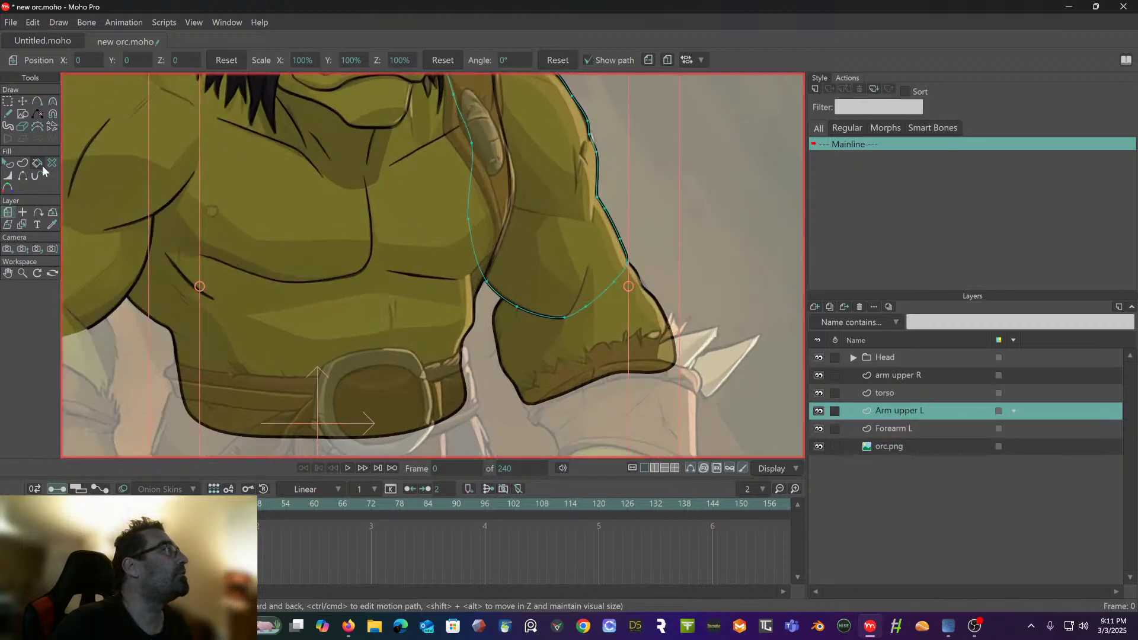
pyautogui.click(38, 102)
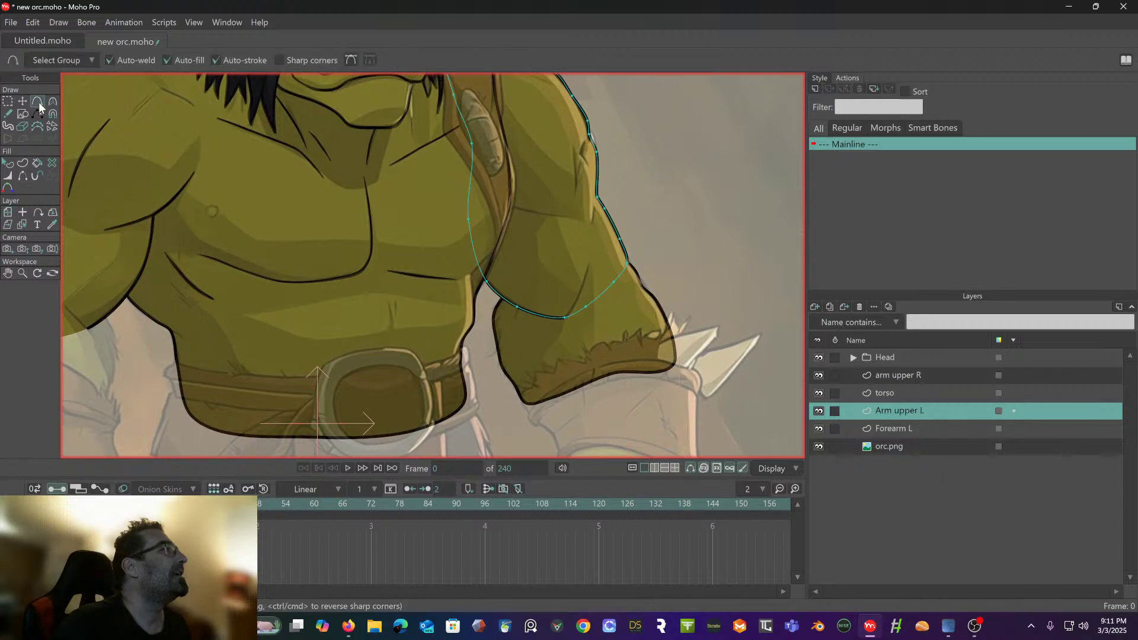
pyautogui.moveTo(563, 317); pyautogui.dragTo(587, 267)
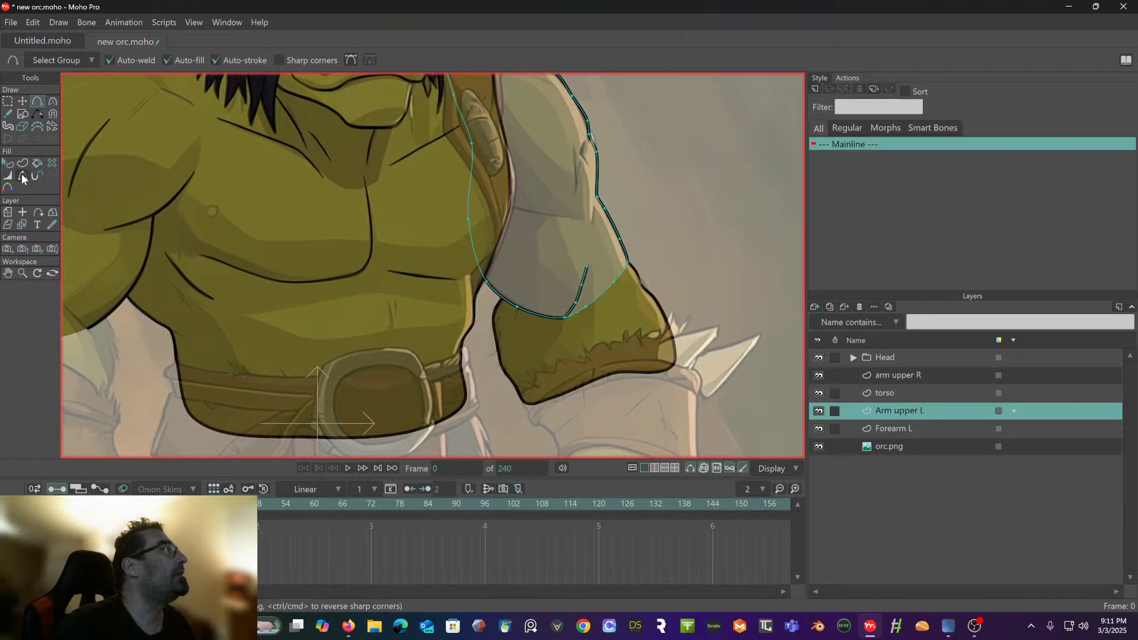
pyautogui.click(23, 102)
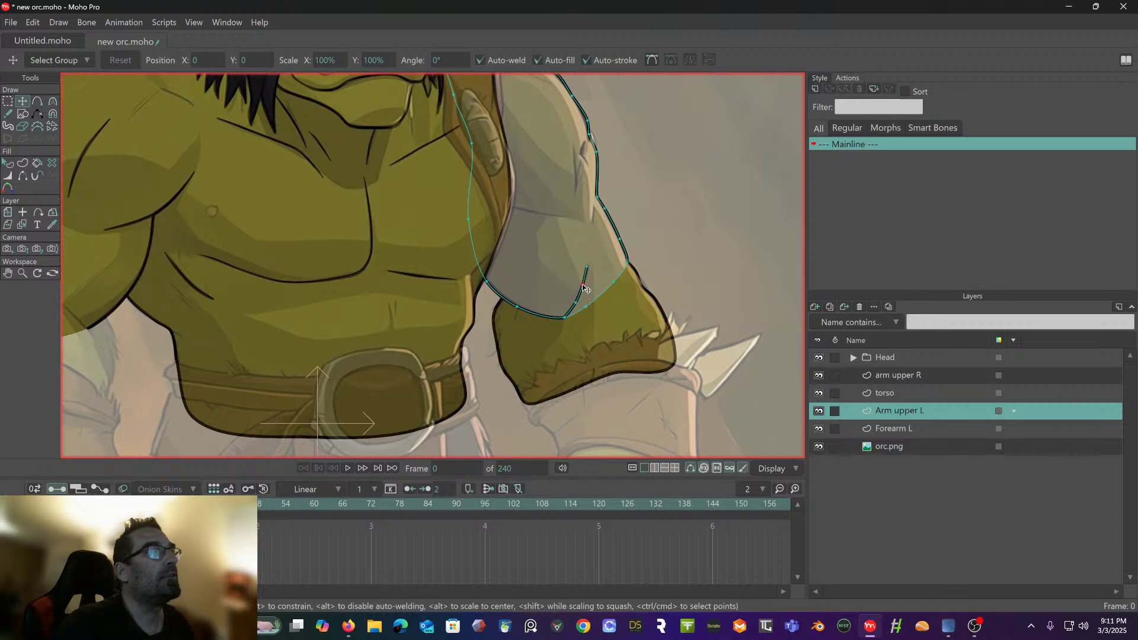
pyautogui.click(587, 267)
pyautogui.moveTo(589, 267); pyautogui.dragTo(591, 267)
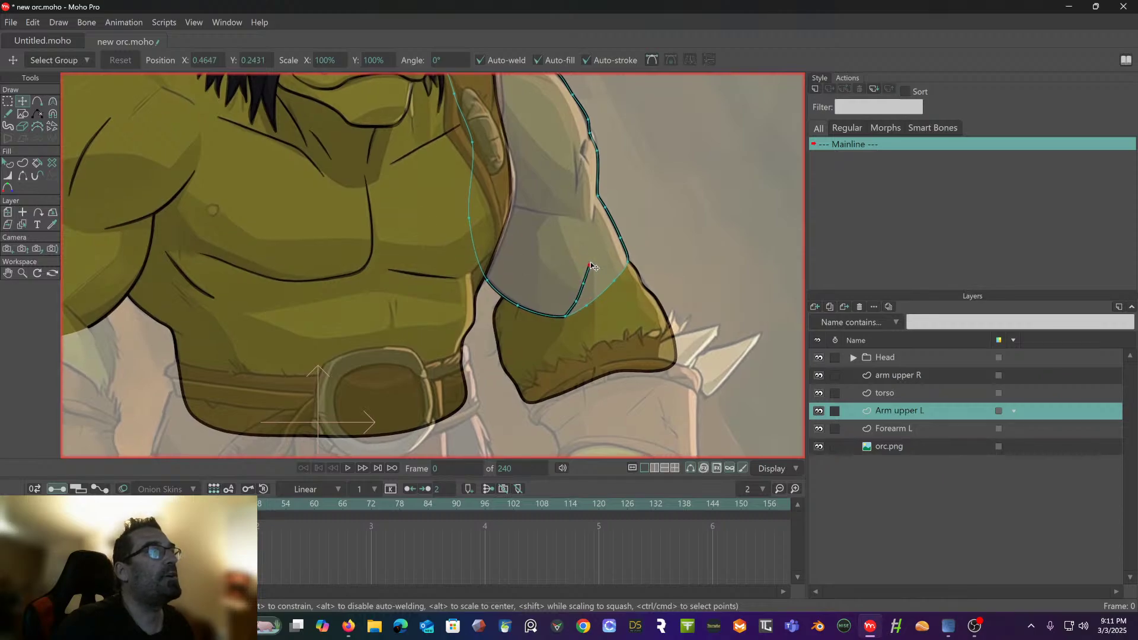
# - Taper the new elbow crease toward its free end, with the point nearest the outline at 84% line width
pyautogui.click(8, 175)
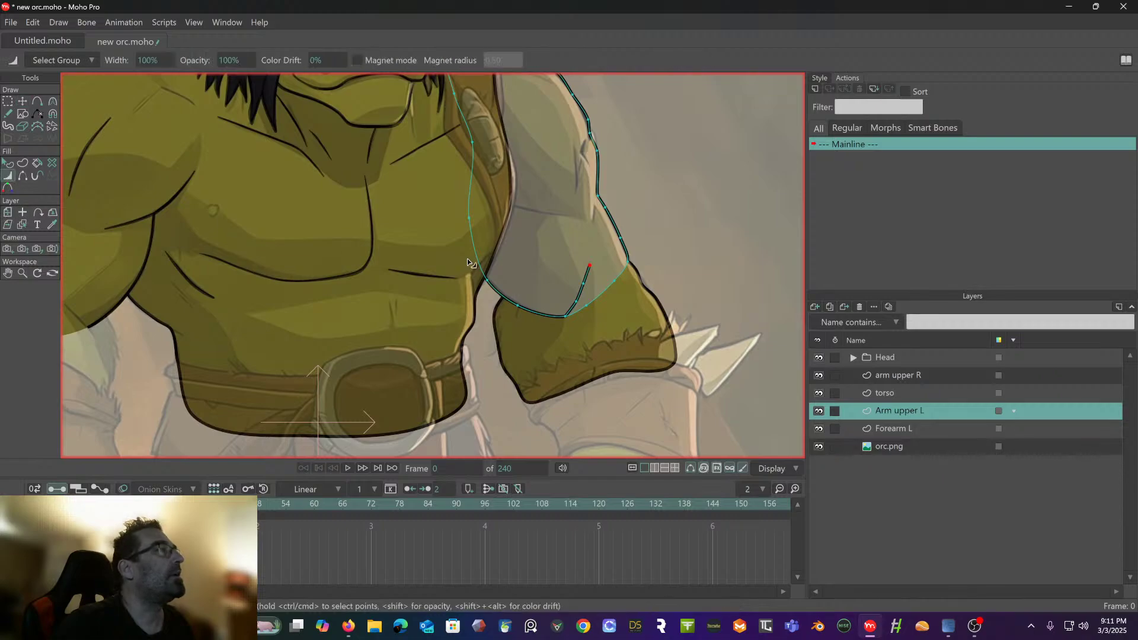
pyautogui.moveTo(585, 269)
pyautogui.mouseDown()
pyautogui.moveTo(569, 273)
pyautogui.moveTo(578, 288)
pyautogui.mouseUp()
pyautogui.click(576, 302)
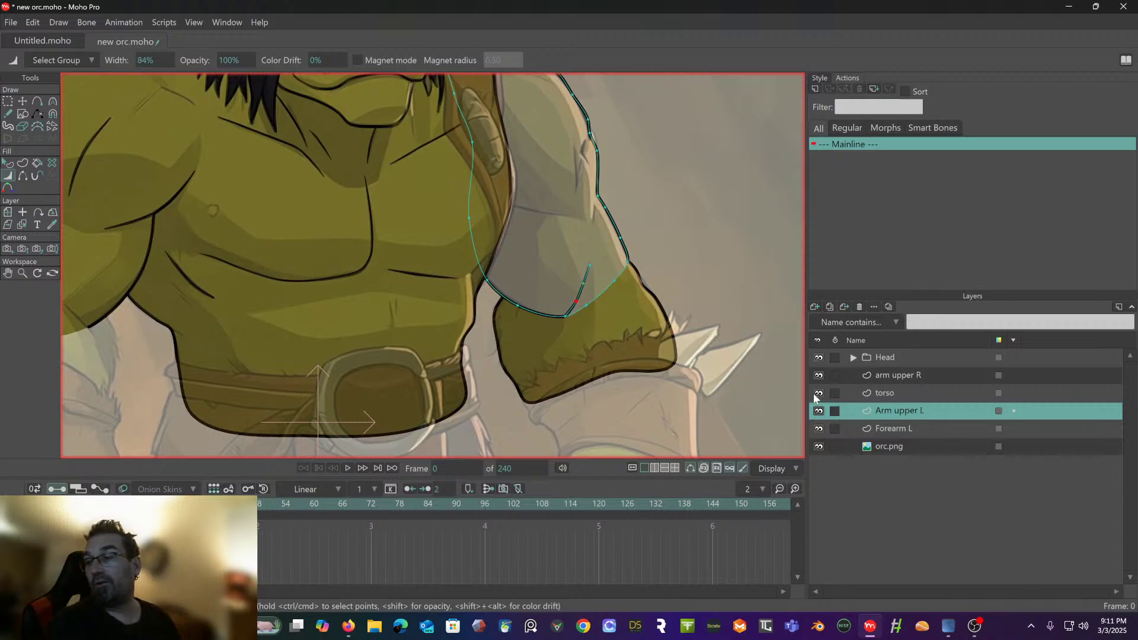
pyautogui.hotkey('alt', 'Tab')
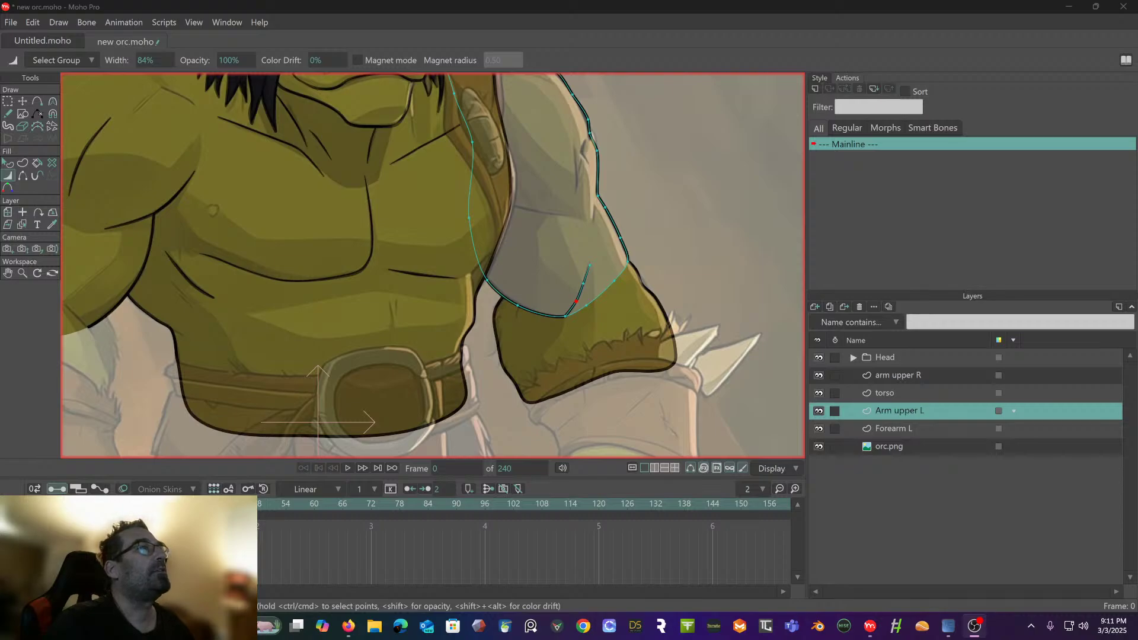
# - With auto-fill off, draw three upper-arm muscle creases: one across the arm, one vertical, and a short one near the outer edge
pyautogui.click(37, 104)
pyautogui.moveTo(500, 233); pyautogui.dragTo(472, 269)
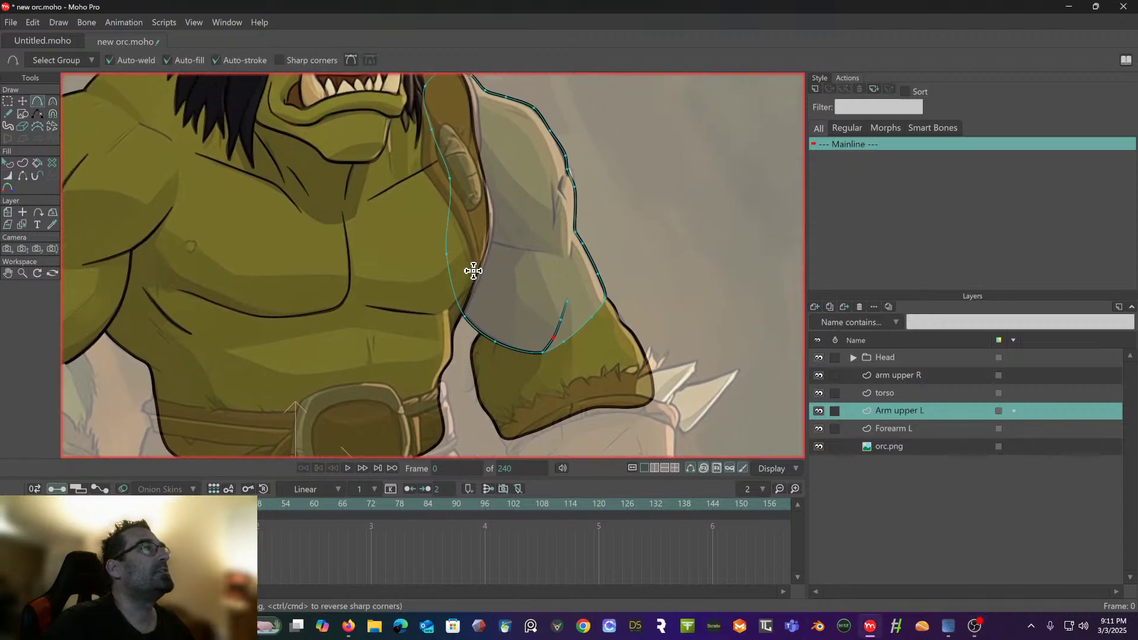
pyautogui.click(572, 259)
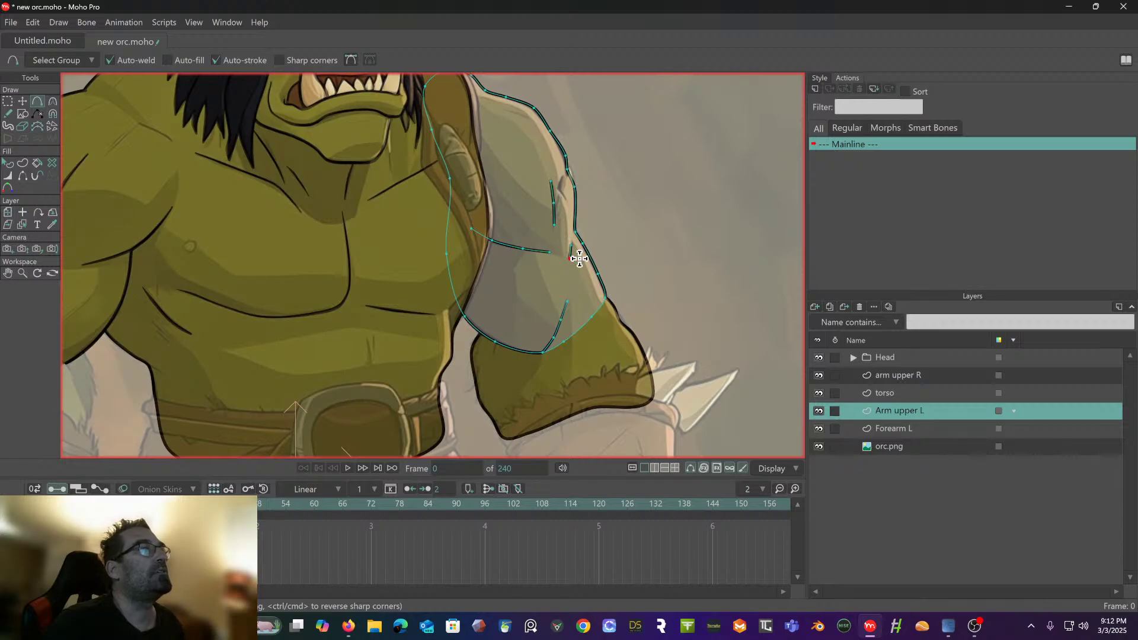
# - Taper the crosswise crease to 80% width mid-line and 18% at its tip, and thin both ends of the short outer crease
pyautogui.scroll(4, 579, 259)
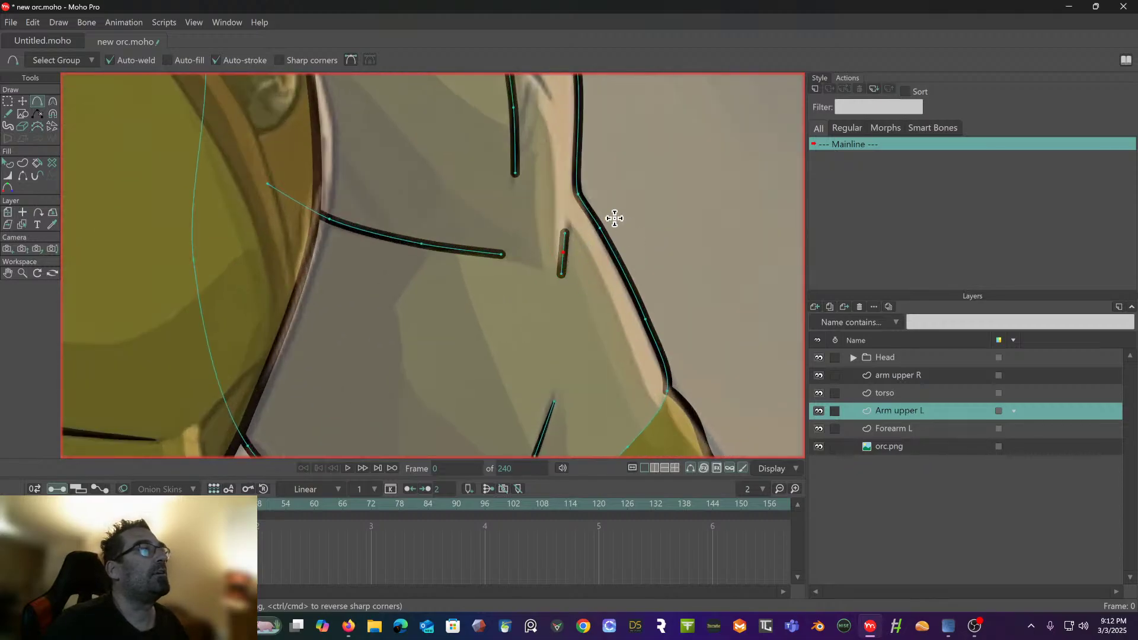
pyautogui.click(9, 176)
pyautogui.moveTo(501, 255); pyautogui.dragTo(480, 262)
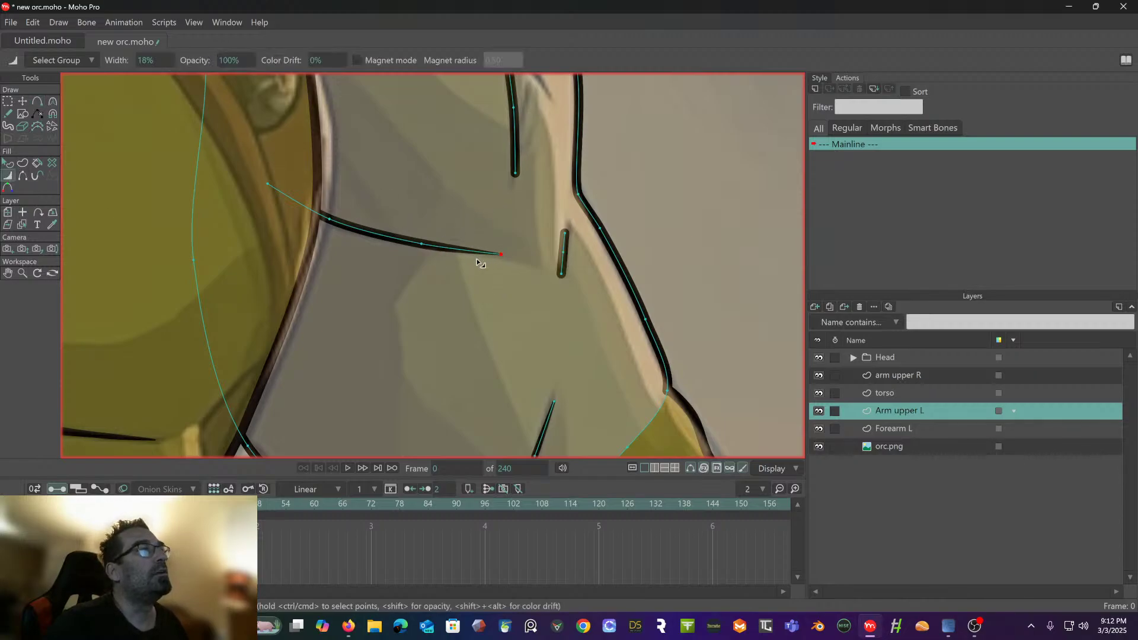
pyautogui.click(421, 244)
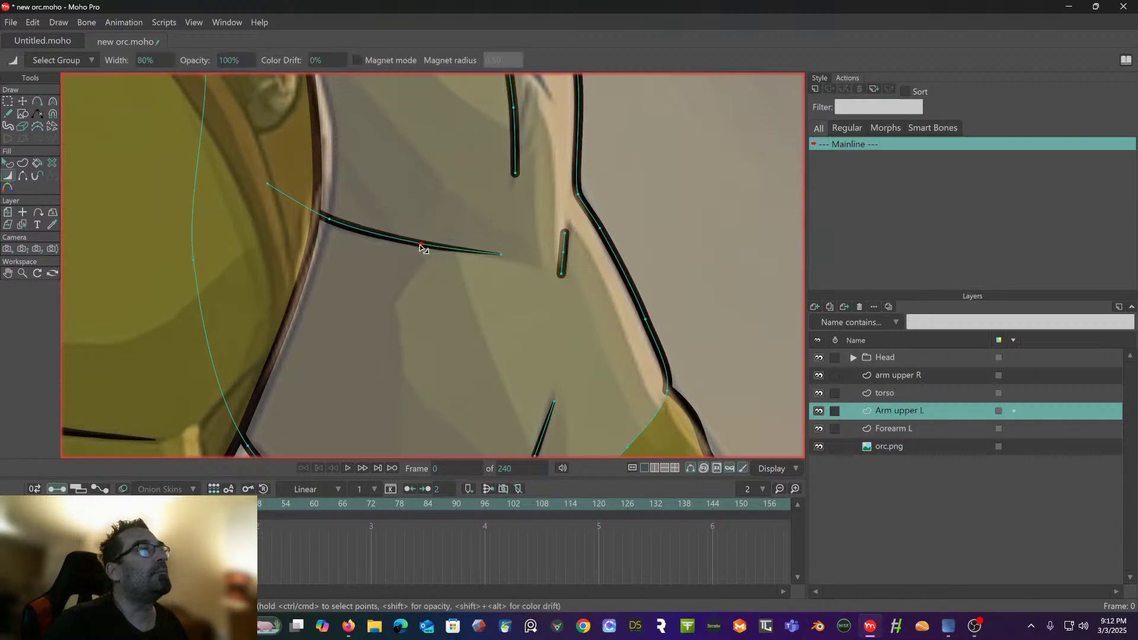
pyautogui.click(564, 235)
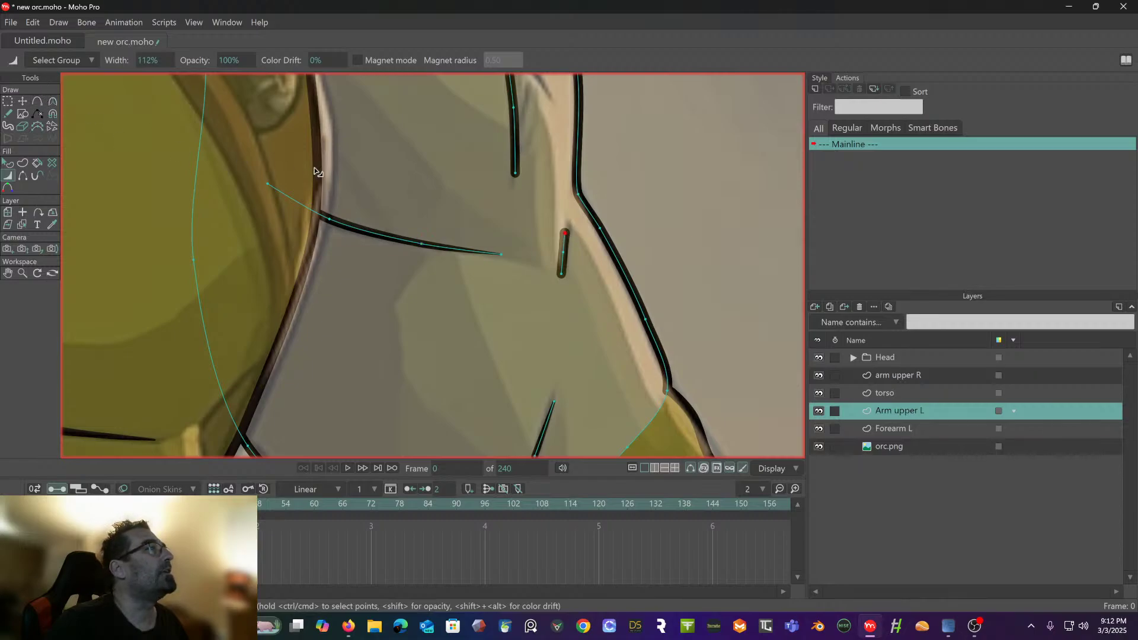
pyautogui.moveTo(562, 236)
pyautogui.mouseDown()
pyautogui.moveTo(550, 239)
pyautogui.moveTo(553, 274)
pyautogui.mouseUp()
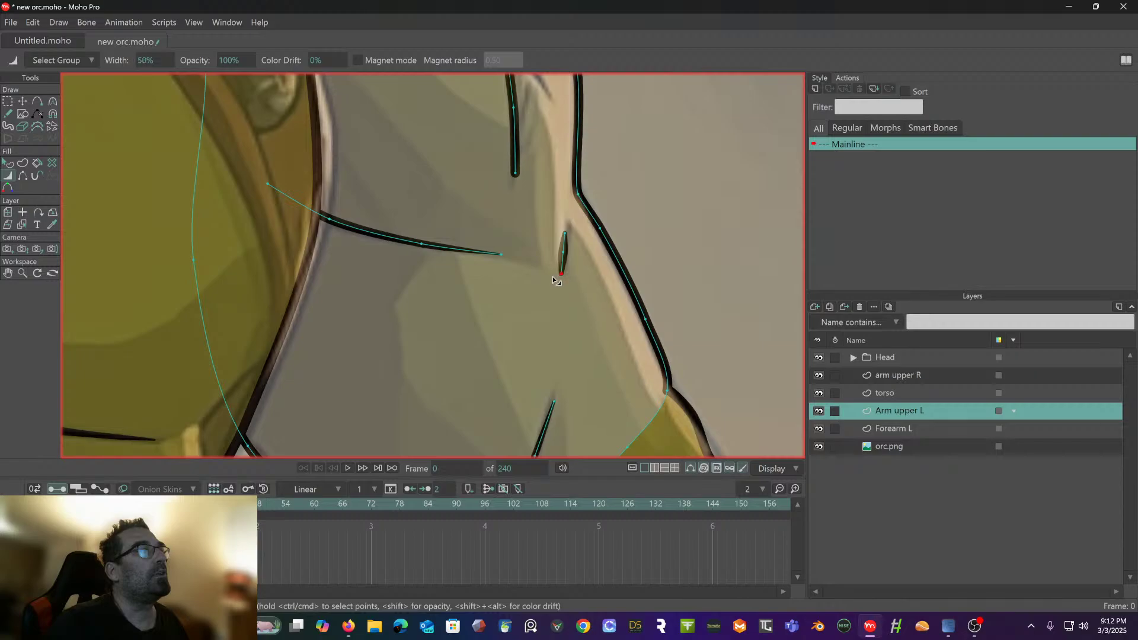
# - Reshape the short outer crease by moving its upper and middle points to follow the reference muscle line
pyautogui.click(22, 101)
pyautogui.moveTo(565, 234)
pyautogui.mouseDown()
pyautogui.moveTo(594, 249)
pyautogui.moveTo(567, 247)
pyautogui.mouseUp()
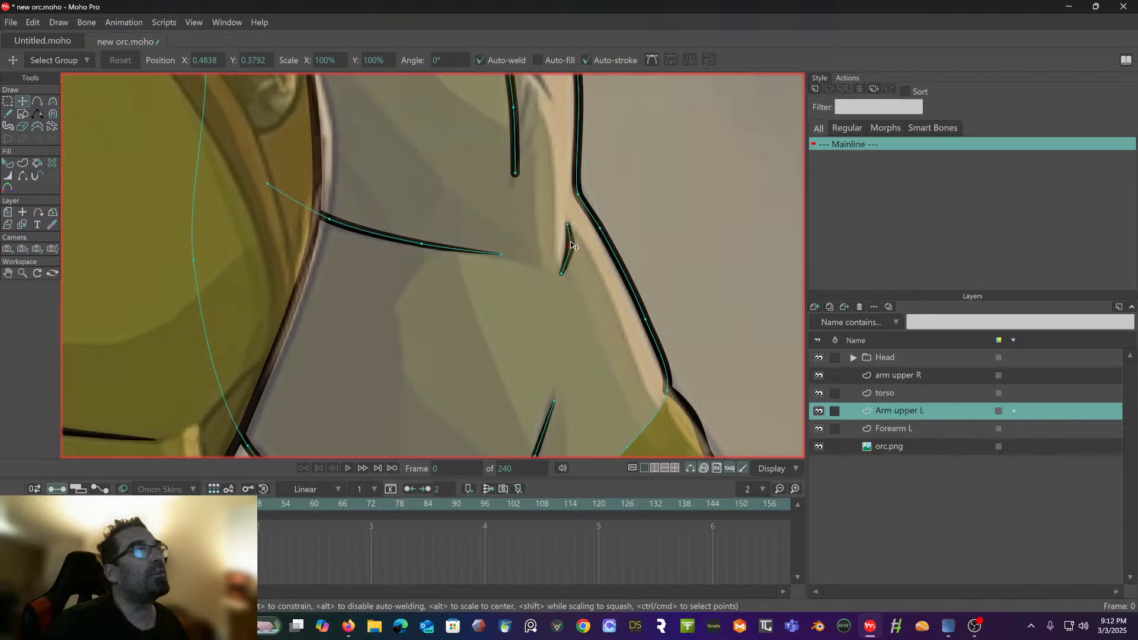
pyautogui.scroll(-3, 552, 252)
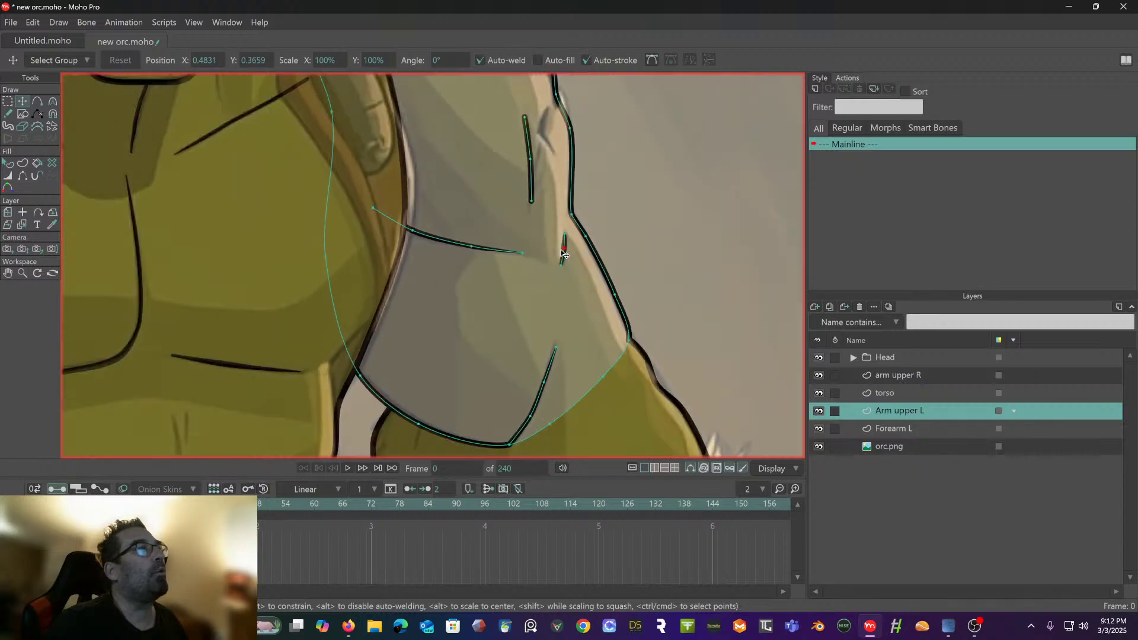
# - Thin the vertical muscle crease's line width to 52% at its middle point and 62% at its lower end, tapering its upper end
pyautogui.scroll(2, 508, 254)
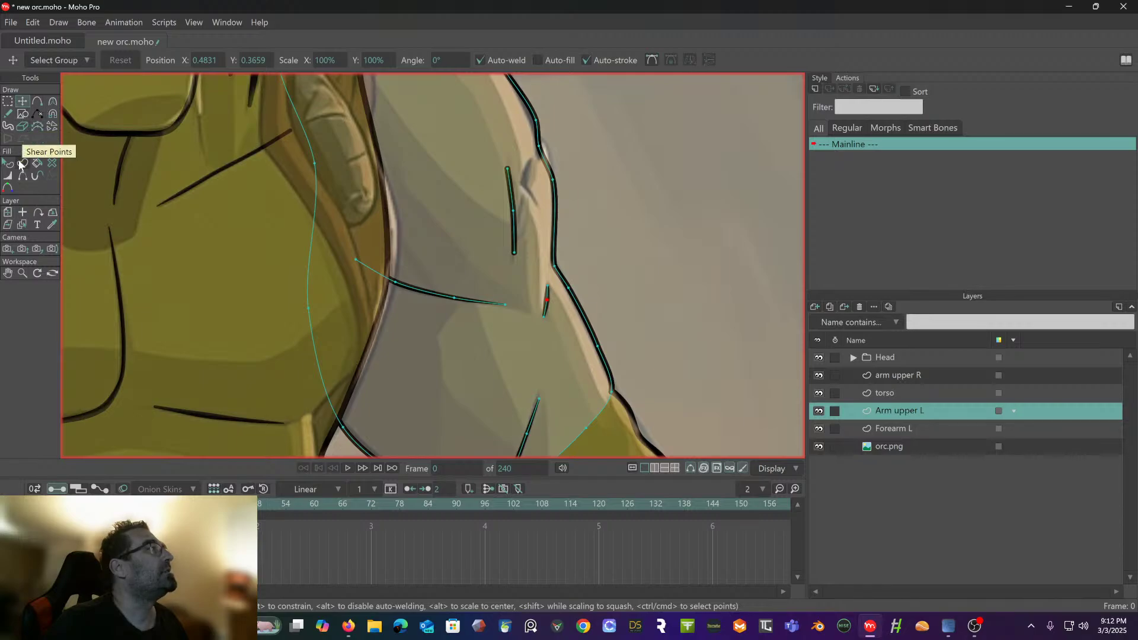
pyautogui.click(8, 176)
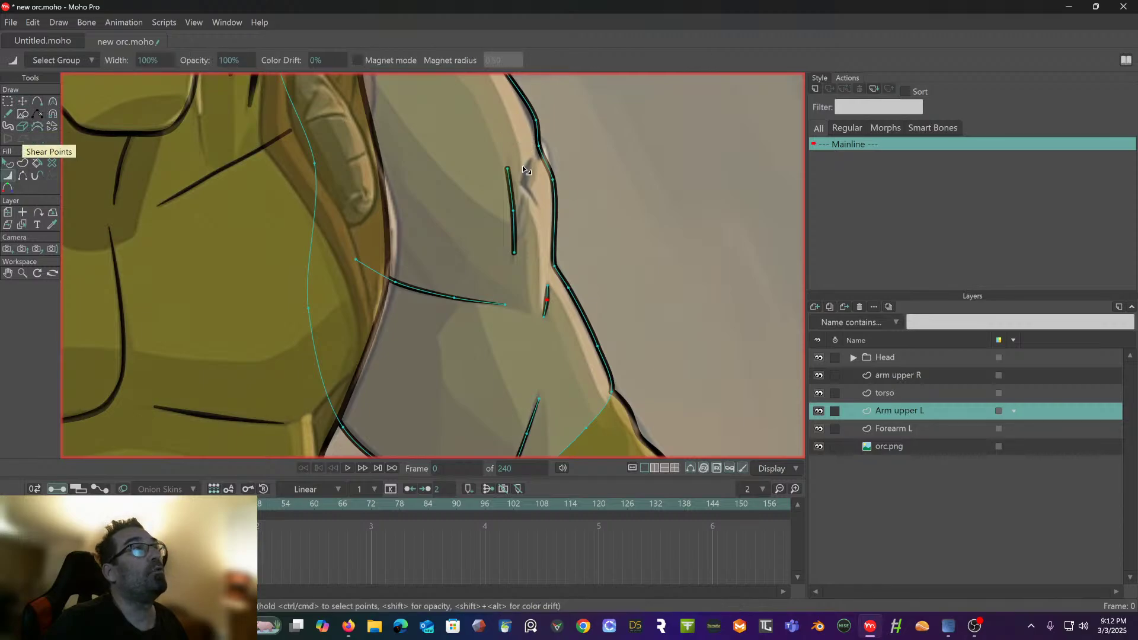
pyautogui.moveTo(508, 170)
pyautogui.mouseDown()
pyautogui.moveTo(520, 211)
pyautogui.moveTo(502, 221)
pyautogui.mouseUp()
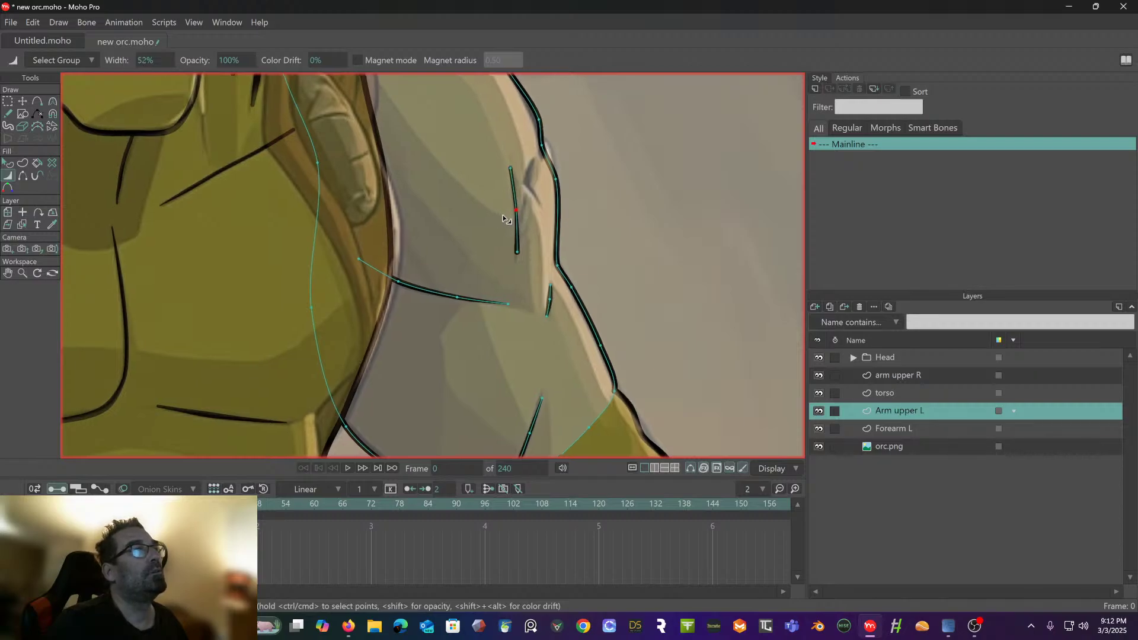
pyautogui.moveTo(513, 169); pyautogui.dragTo(502, 181)
pyautogui.moveTo(519, 251); pyautogui.dragTo(508, 259)
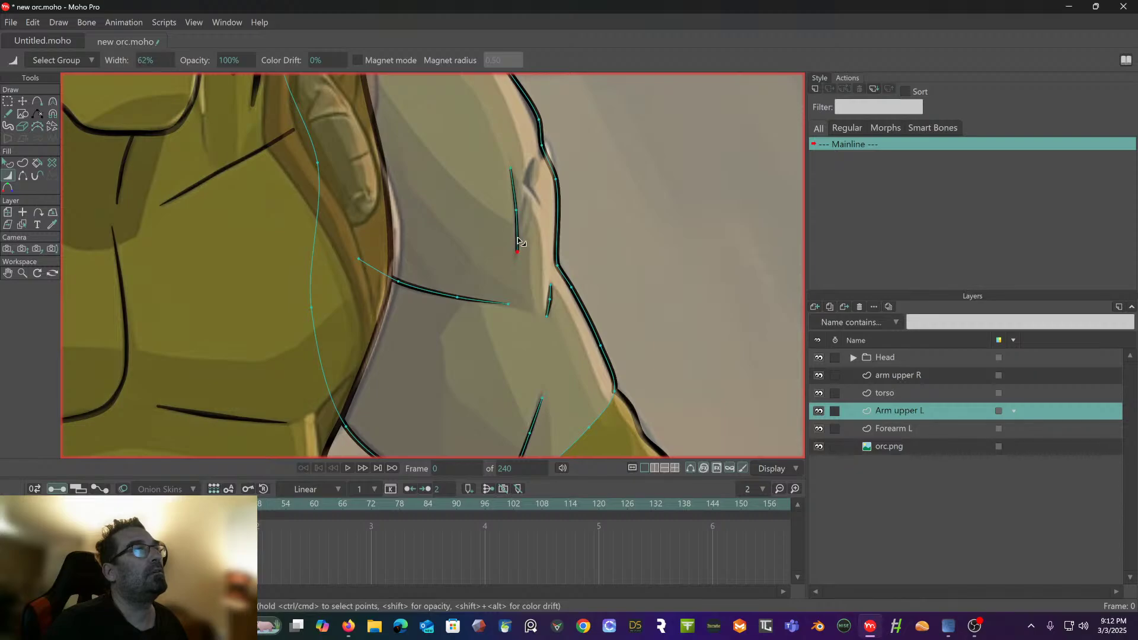
pyautogui.hotkey('ctrl', 'r')
# - Fill the left upper-arm shape on the Arm upper L layer with olive skin green sampled from the full-colour reference orc
pyautogui.scroll(2, 550, 169)
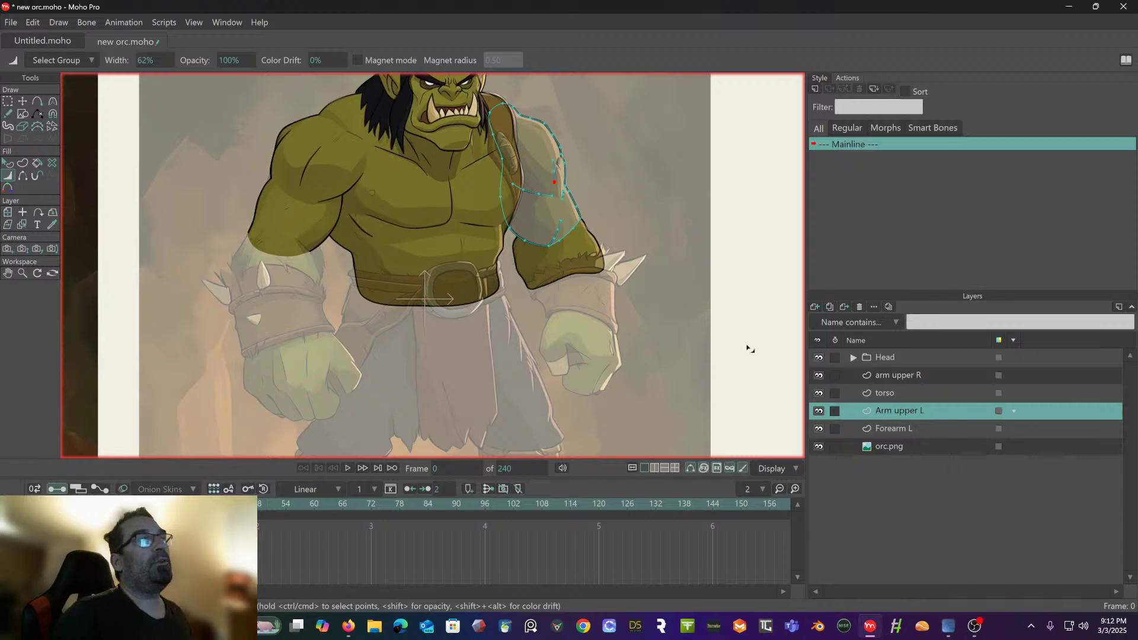
pyautogui.scroll(2, 639, 222)
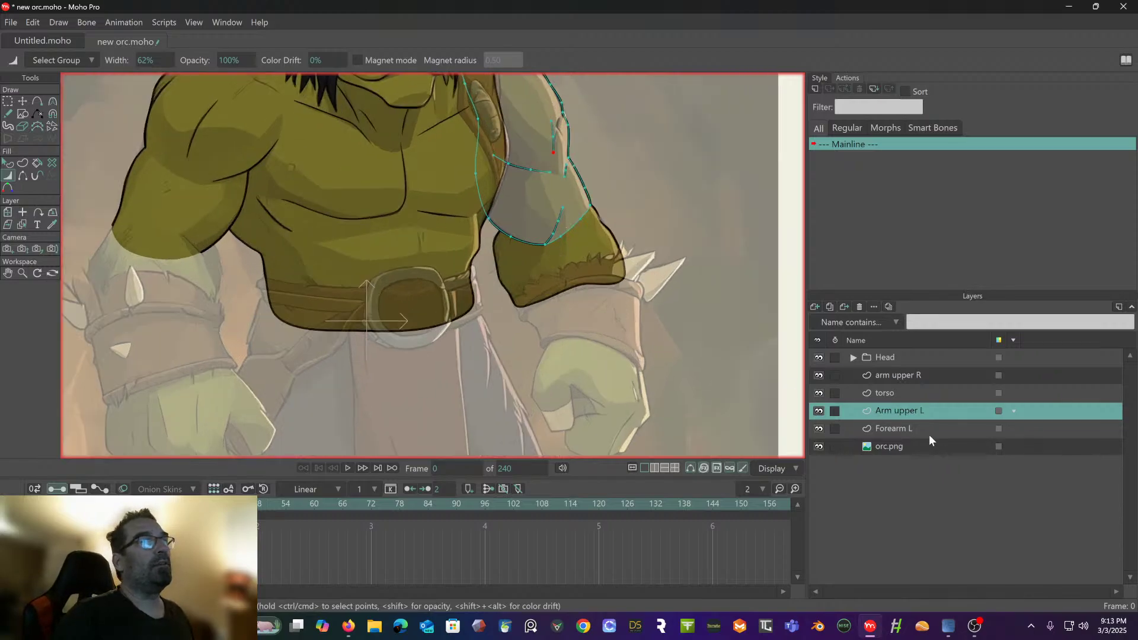
pyautogui.click(923, 428)
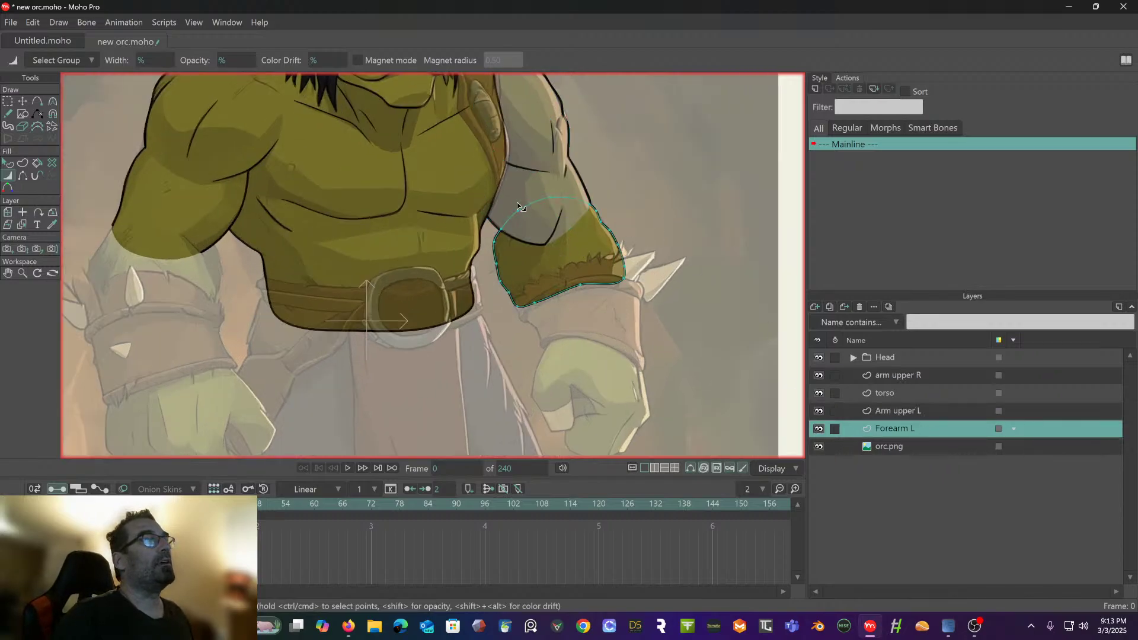
pyautogui.scroll(-2, 543, 207)
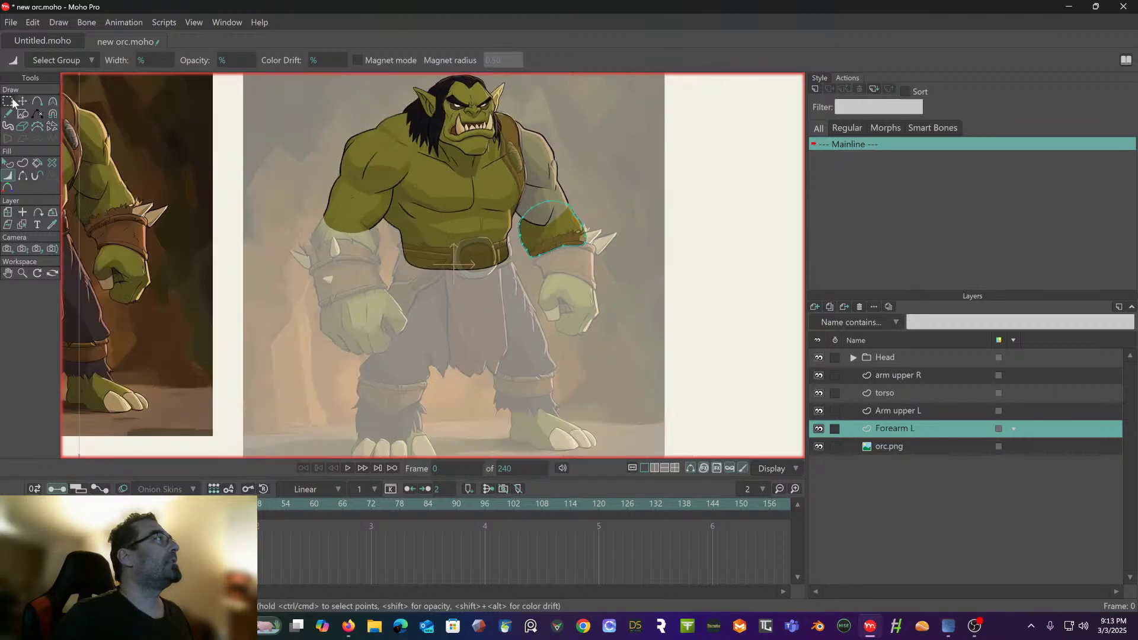
pyautogui.click(8, 163)
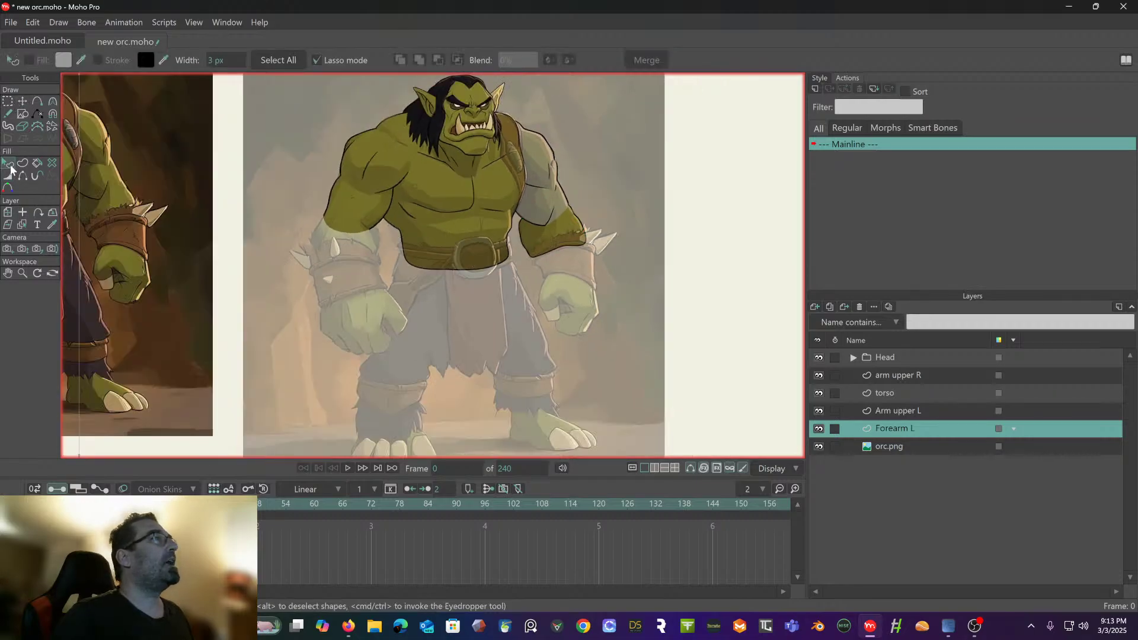
pyautogui.click(922, 410)
pyautogui.click(537, 178)
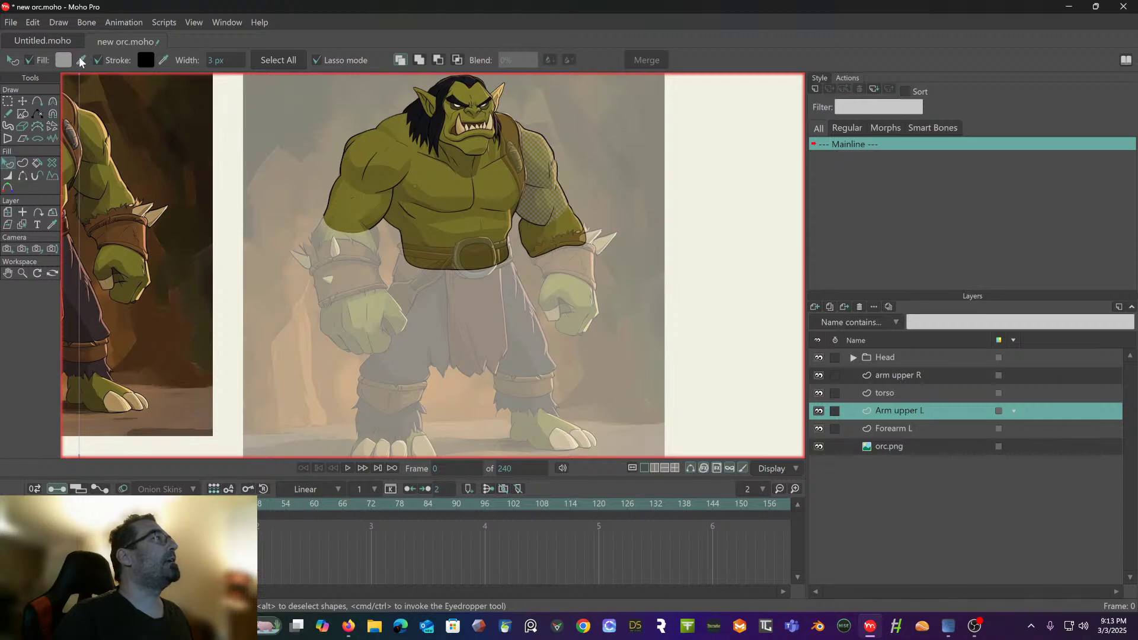
pyautogui.moveTo(157, 107); pyautogui.dragTo(254, 120)
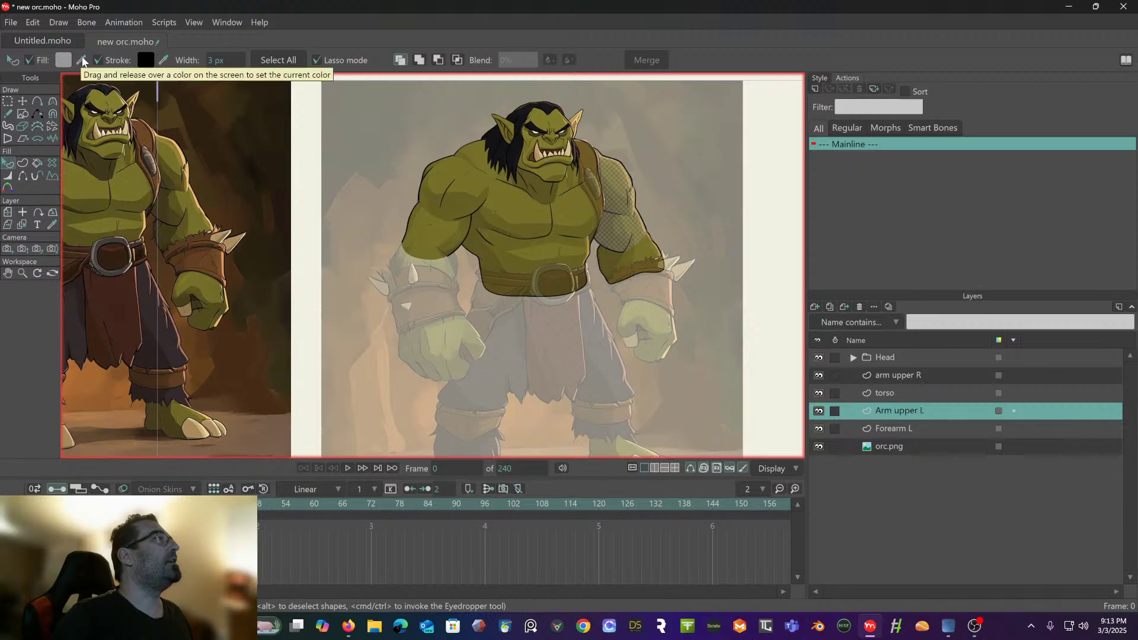
pyautogui.moveTo(81, 60); pyautogui.dragTo(129, 121)
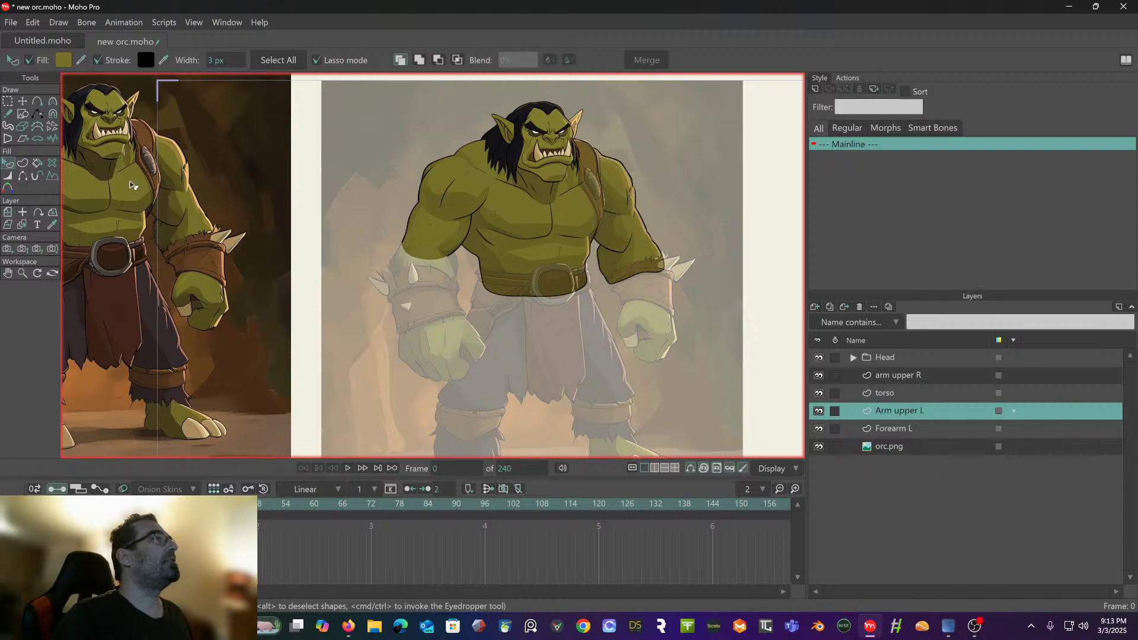
pyautogui.click(7, 101)
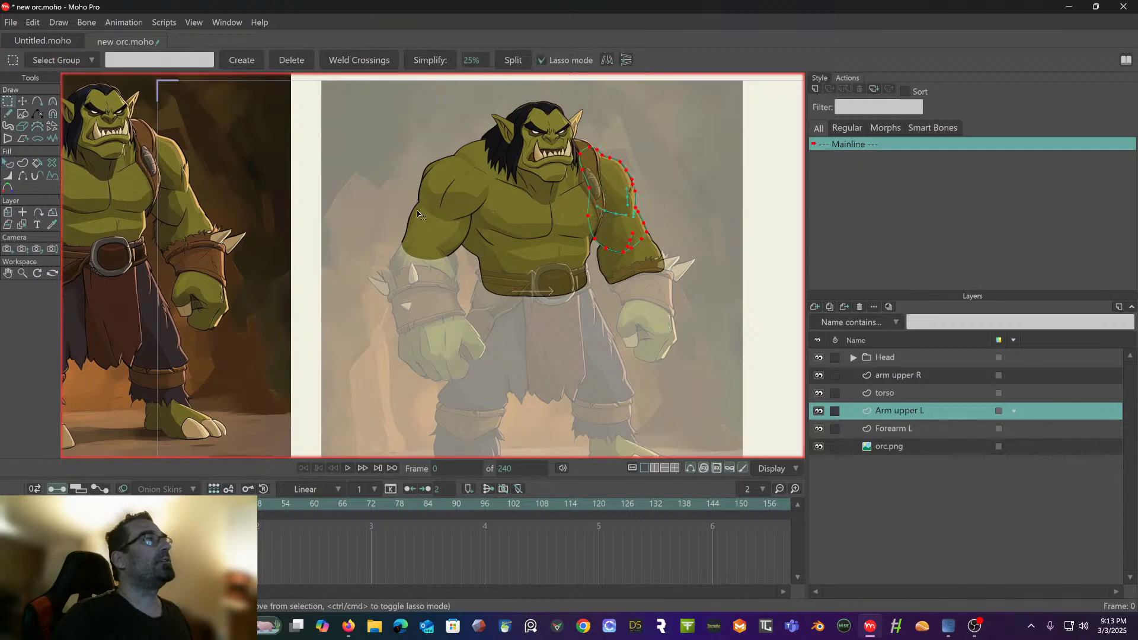
pyautogui.click(373, 179)
pyautogui.click(916, 358)
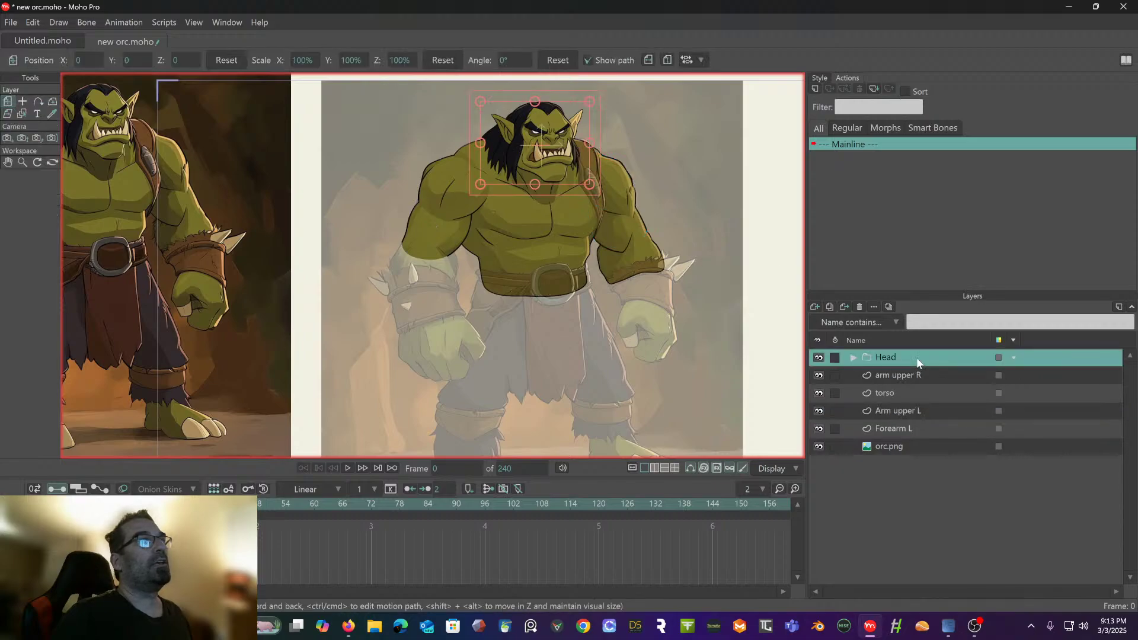
# - On the Forearm L layer, trace the leather bracer's inner edge from its lower corner up past the bulging rim towards the forearm outline
pyautogui.moveTo(681, 254); pyautogui.dragTo(662, 243)
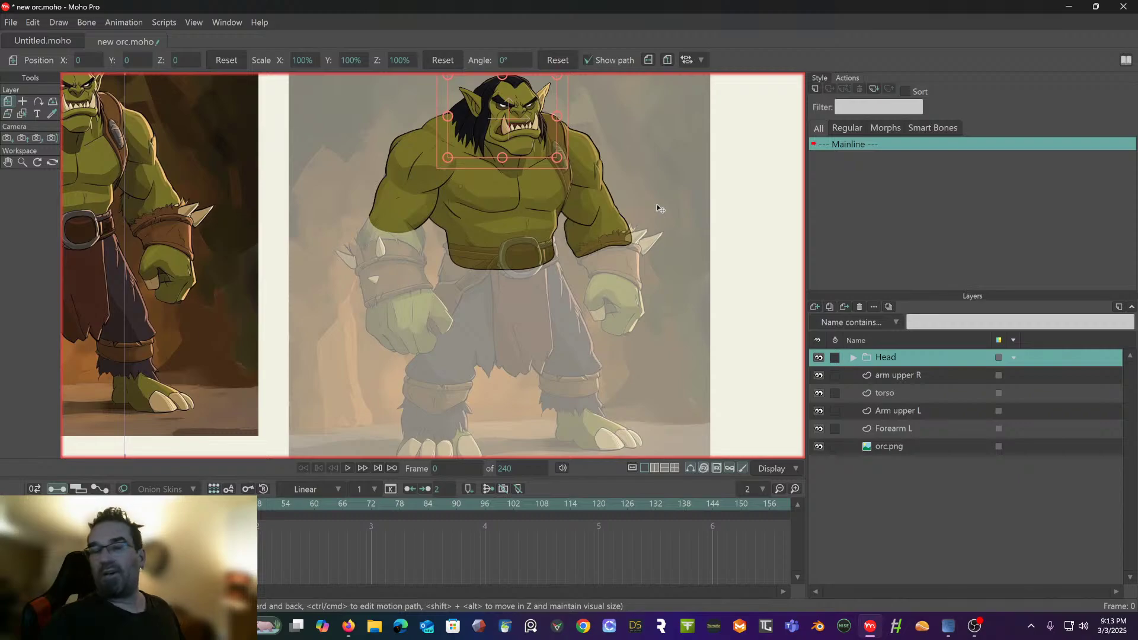
pyautogui.scroll(3, 656, 204)
pyautogui.moveTo(627, 205); pyautogui.dragTo(535, 128)
pyautogui.scroll(1, 556, 166)
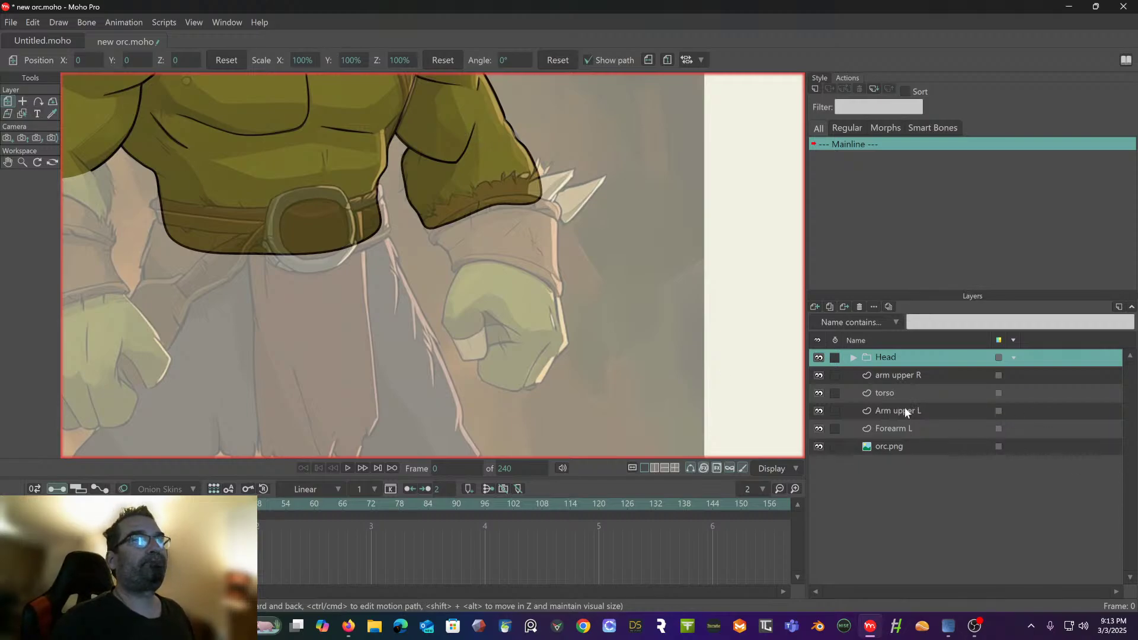
pyautogui.click(904, 428)
pyautogui.scroll(3, 637, 246)
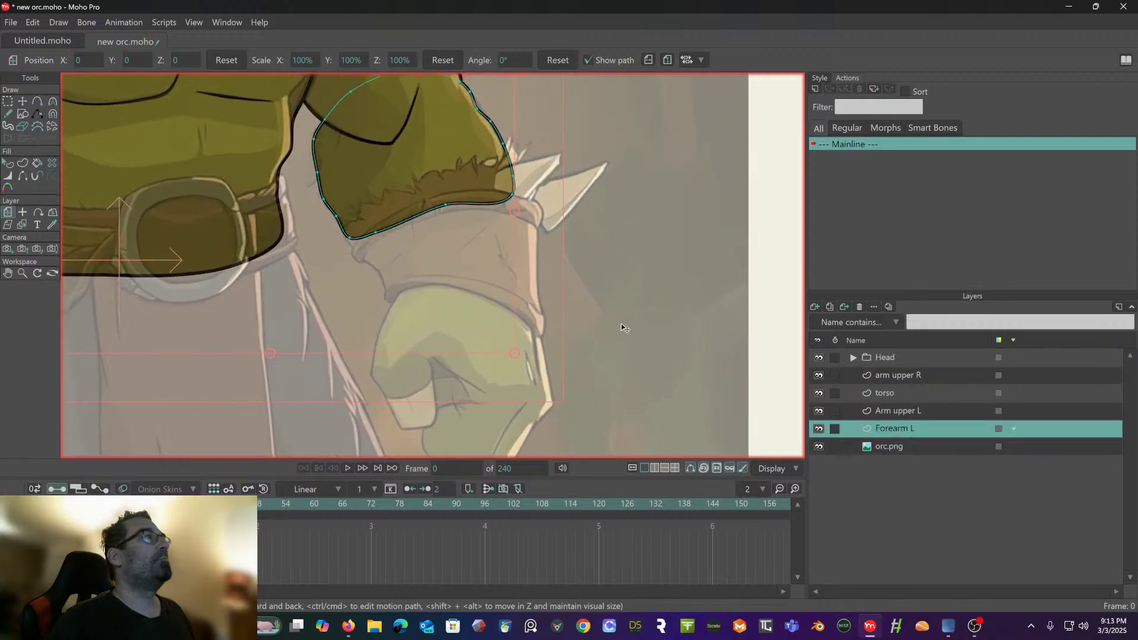
pyautogui.click(36, 98)
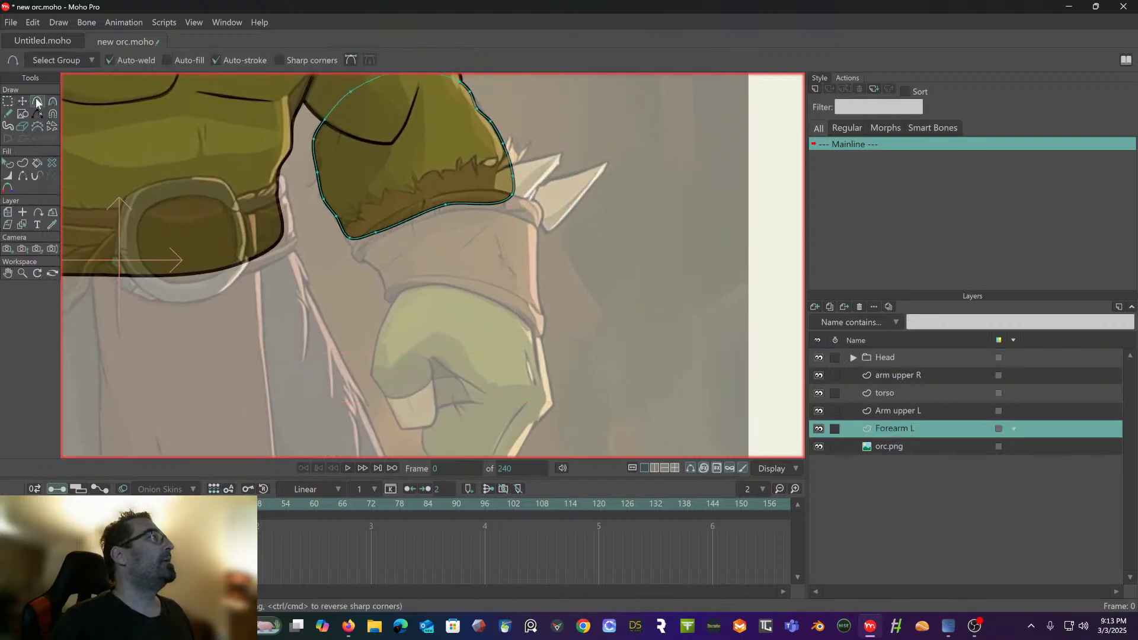
pyautogui.scroll(2, 494, 330)
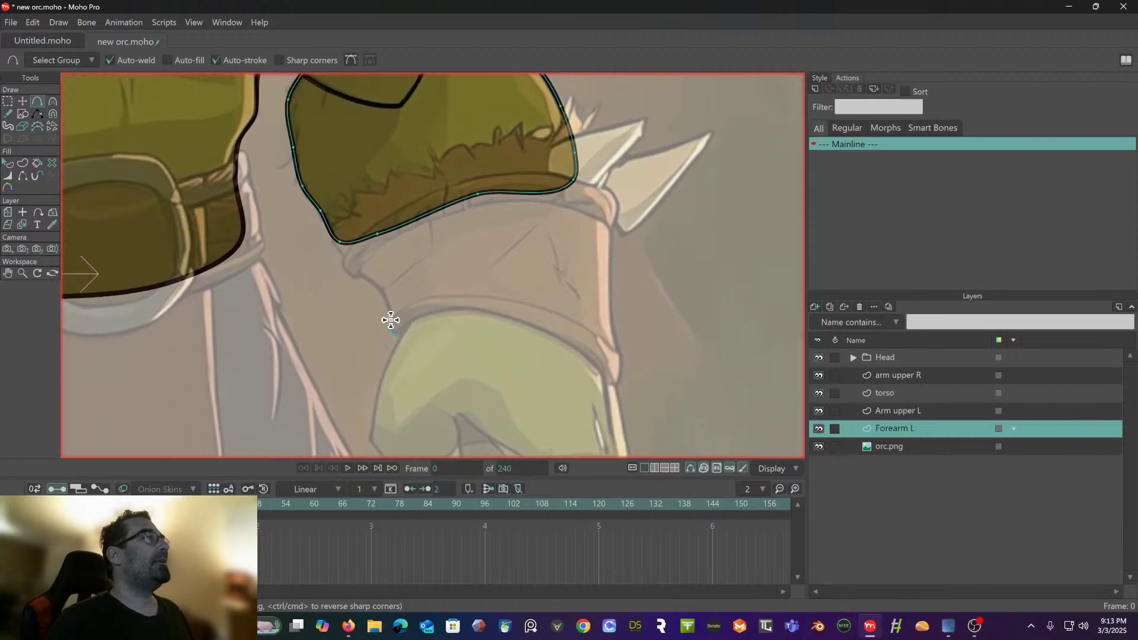
pyautogui.scroll(2, 386, 318)
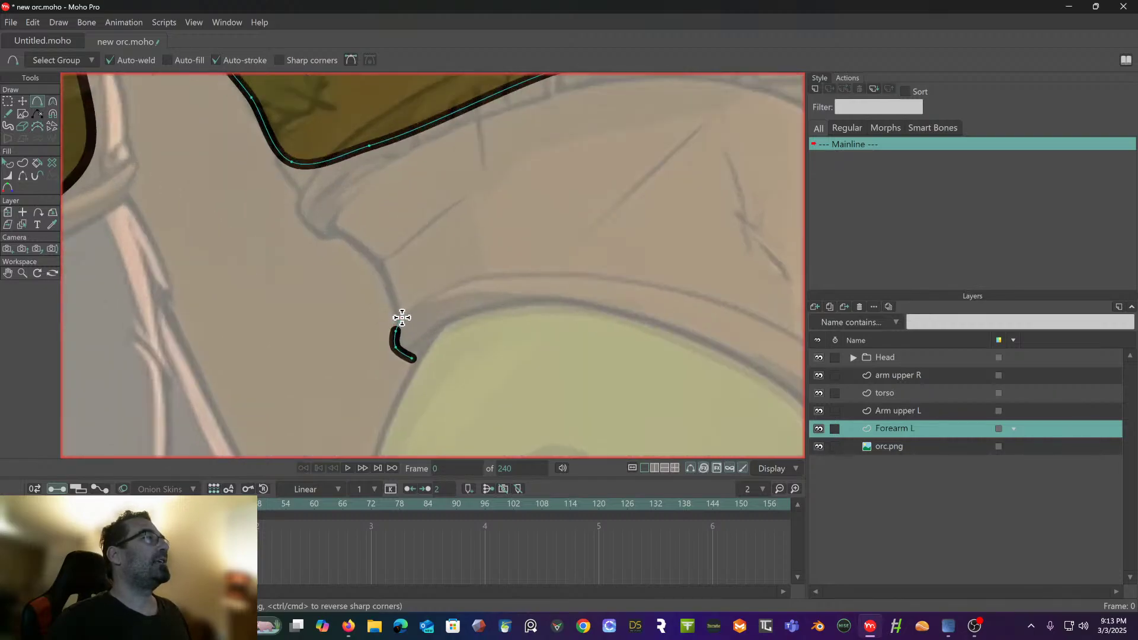
pyautogui.click(402, 317)
pyautogui.click(389, 285)
pyautogui.click(330, 235)
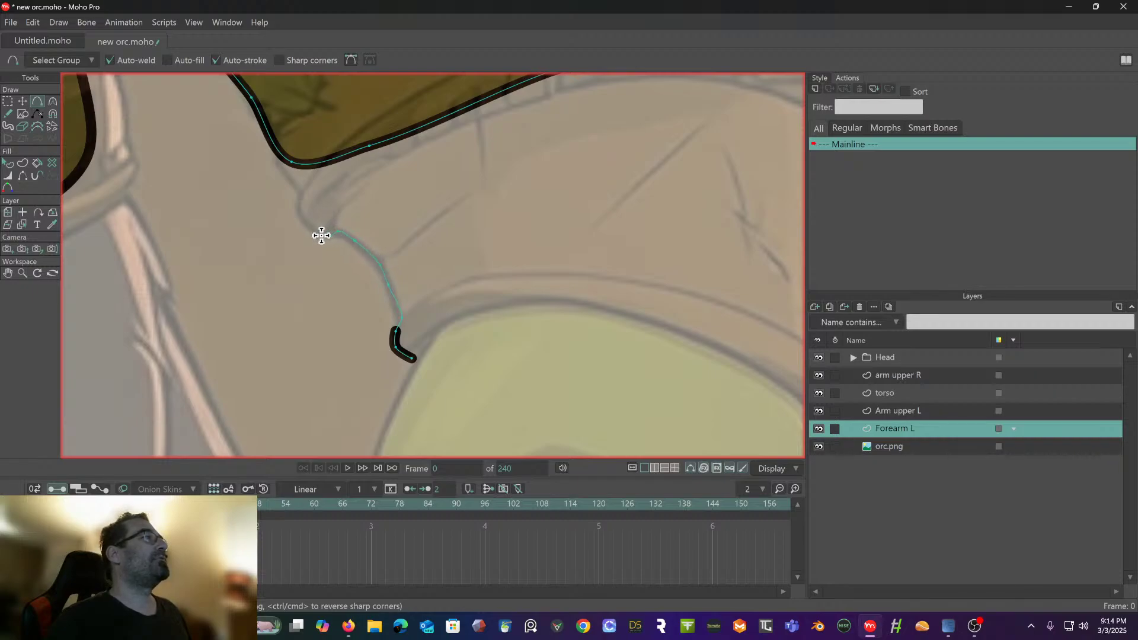
pyautogui.click(321, 235)
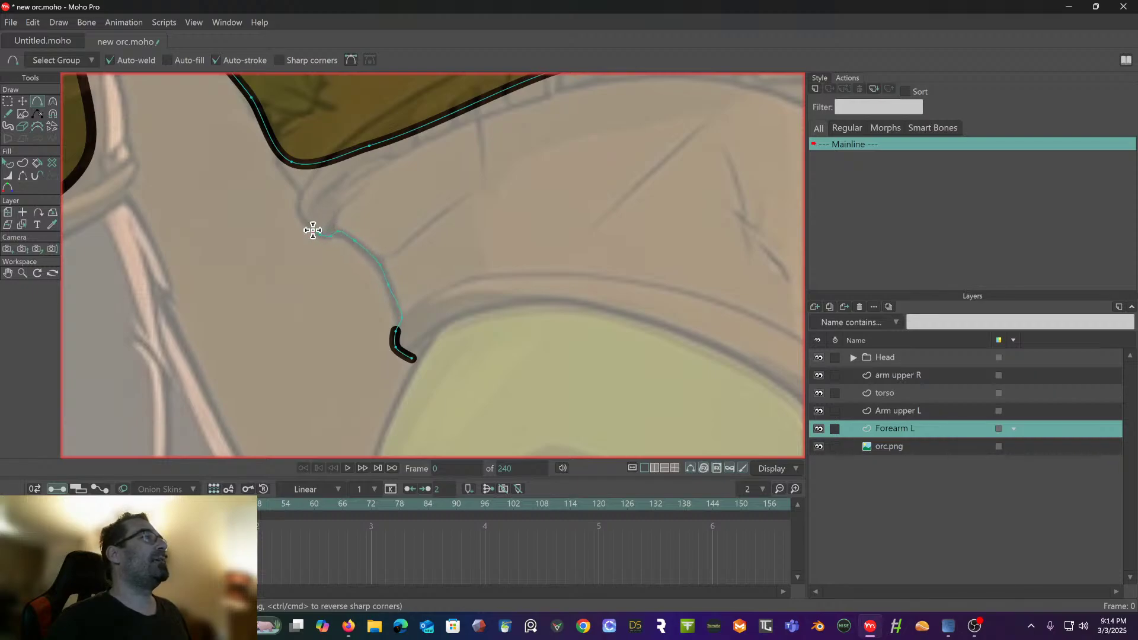
pyautogui.click(299, 190)
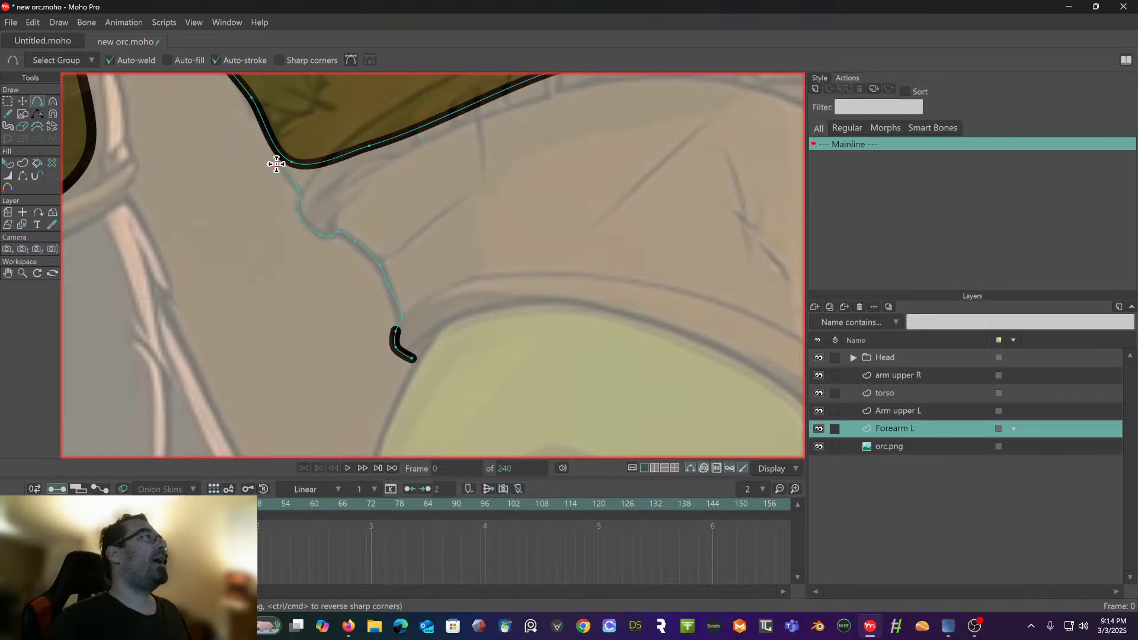
# - Continue the bracer outline along the ragged upper edge of the fur trim, through the narrow looped tuft past its middle
pyautogui.scroll(3, 274, 160)
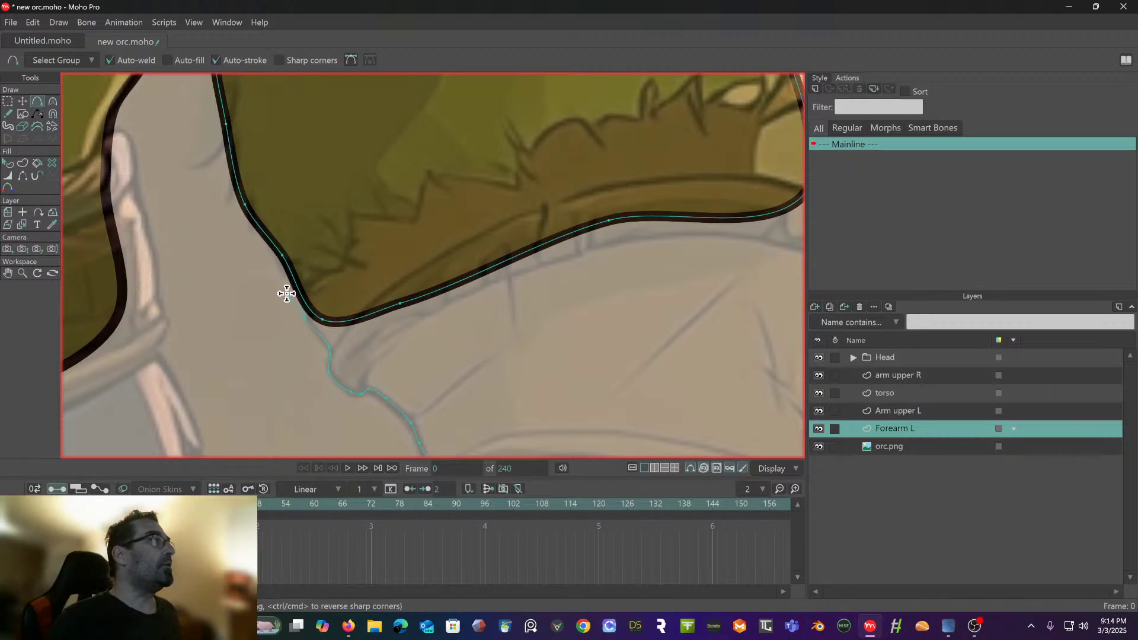
pyautogui.moveTo(307, 283)
pyautogui.mouseDown()
pyautogui.moveTo(337, 273)
pyautogui.moveTo(350, 212)
pyautogui.moveTo(412, 226)
pyautogui.moveTo(428, 173)
pyautogui.moveTo(519, 188)
pyautogui.moveTo(520, 145)
pyautogui.moveTo(535, 150)
pyautogui.moveTo(547, 129)
pyautogui.moveTo(586, 117)
pyautogui.moveTo(363, 194)
pyautogui.mouseUp()
pyautogui.click(373, 203)
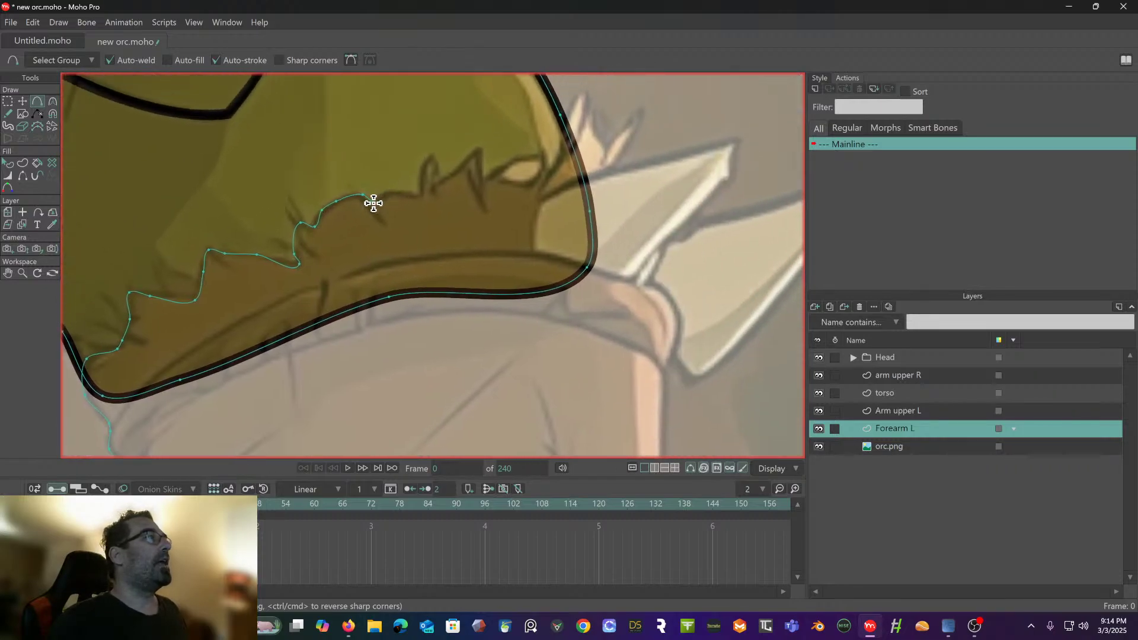
pyautogui.click(370, 204)
pyautogui.click(390, 191)
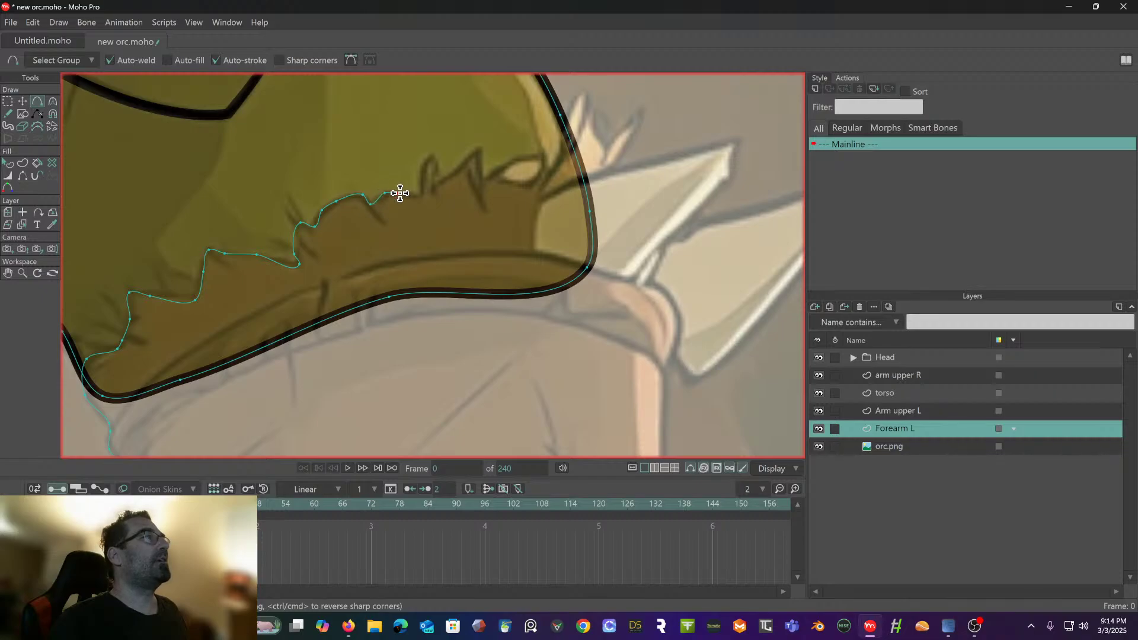
pyautogui.click(426, 167)
pyautogui.click(432, 157)
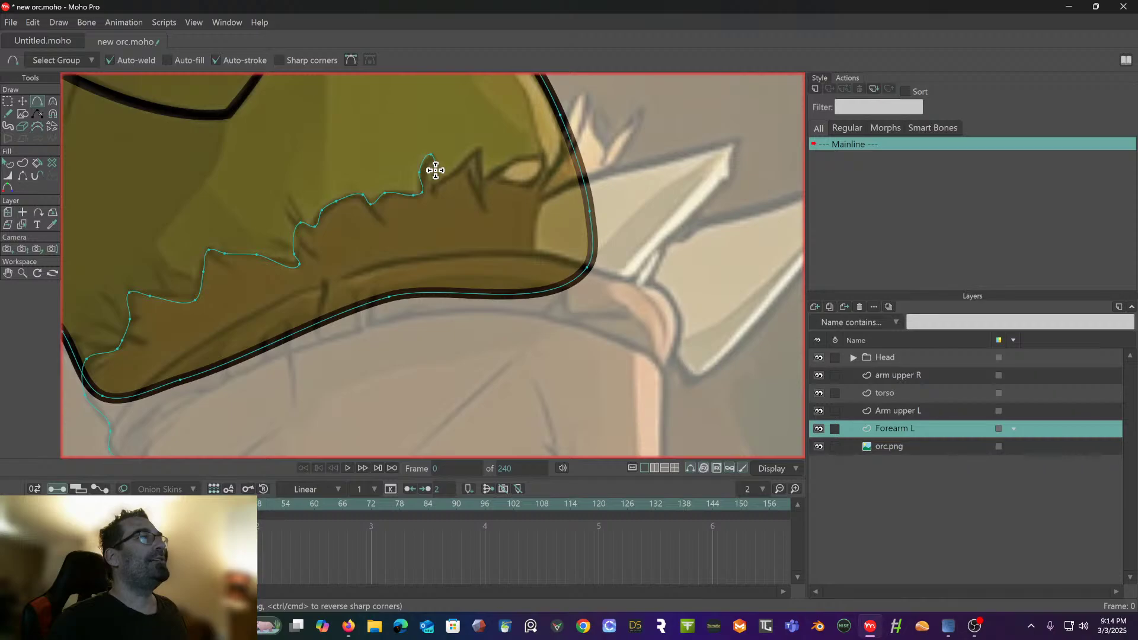
pyautogui.click(434, 172)
pyautogui.click(433, 191)
pyautogui.click(442, 176)
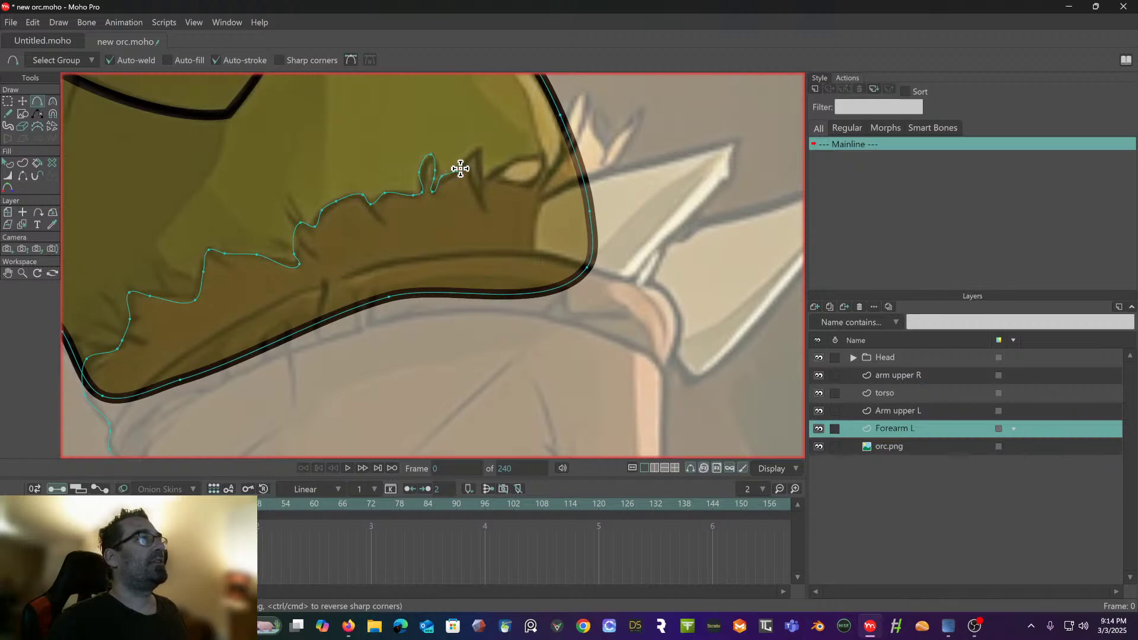
# - Extend the fur trim line from the looped tuft over the pointed tuft and rounded lock to the forearm's outer edge
pyautogui.click(457, 171)
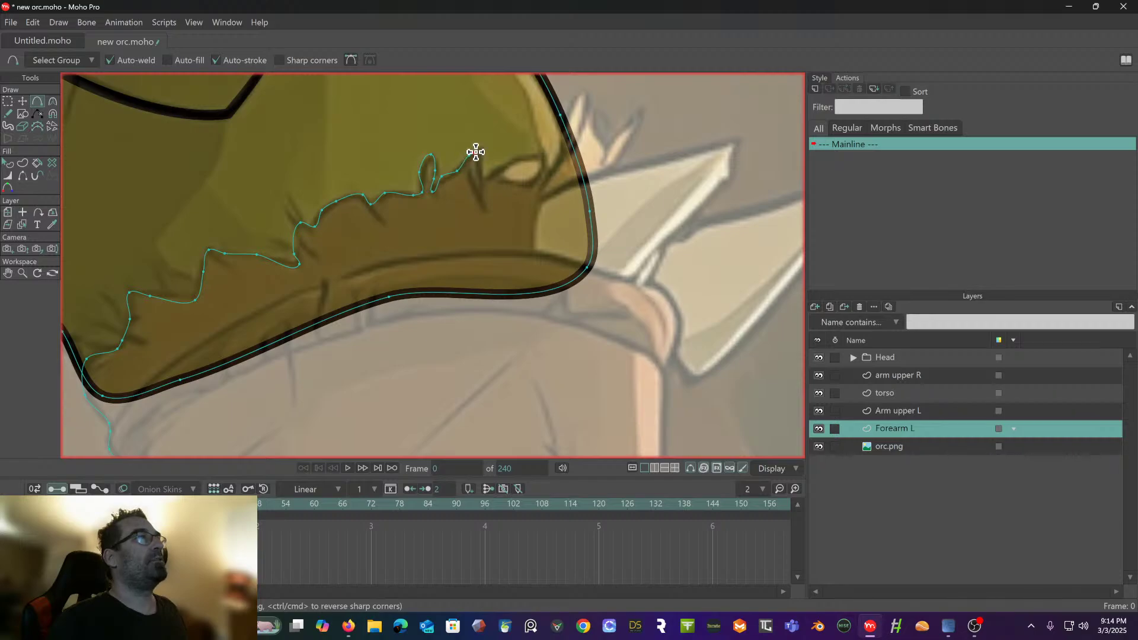
pyautogui.click(479, 148)
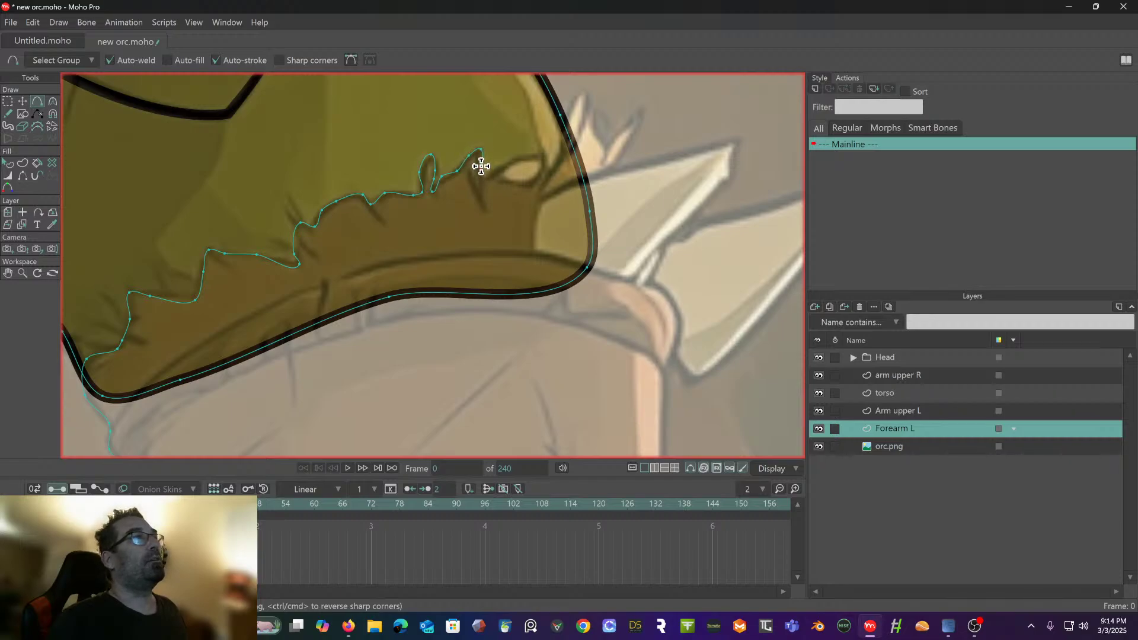
pyautogui.click(483, 184)
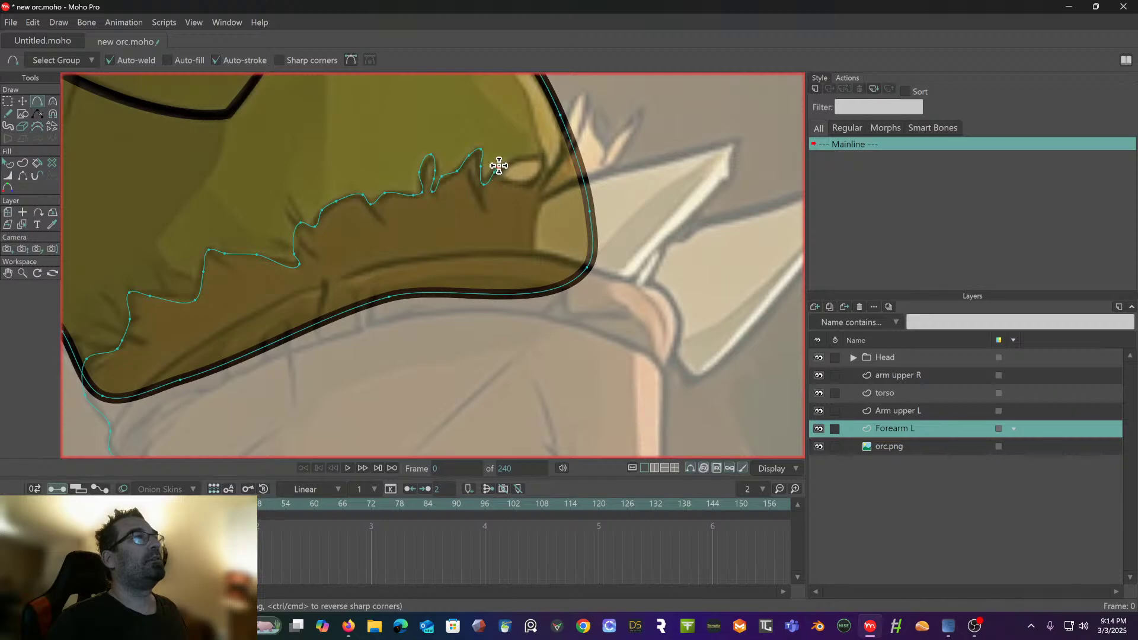
pyautogui.click(521, 158)
pyautogui.click(537, 159)
pyautogui.click(535, 185)
pyautogui.moveTo(546, 160); pyautogui.dragTo(495, 221)
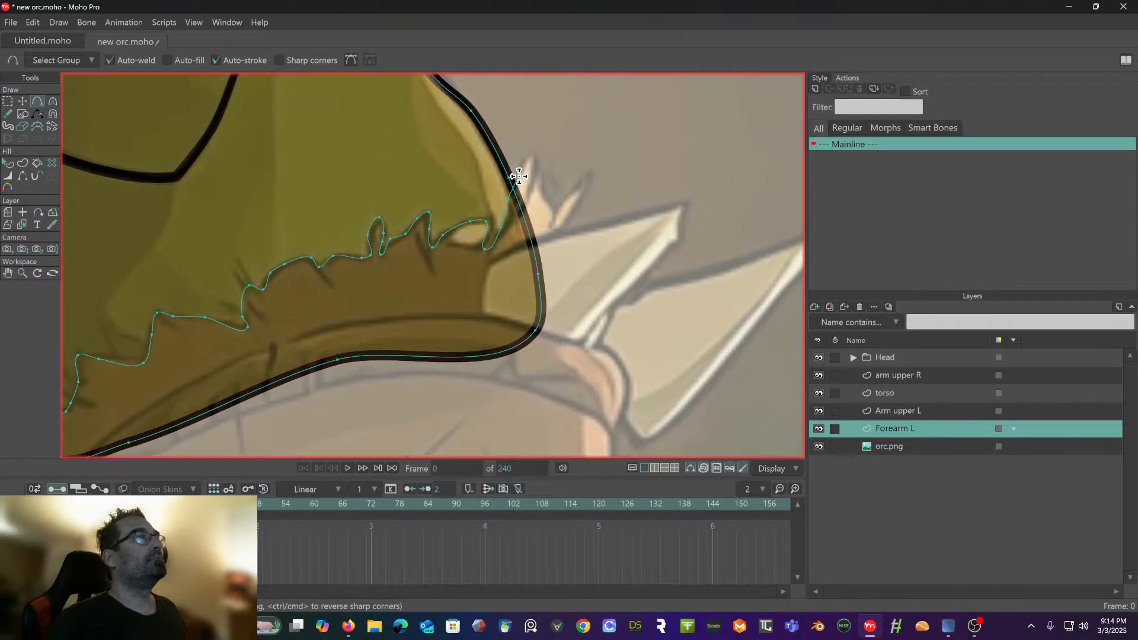
# - Outline the two pointed fur tufts that stick out beyond the forearm's outer edge, above the spikes
pyautogui.click(532, 155)
pyautogui.click(541, 176)
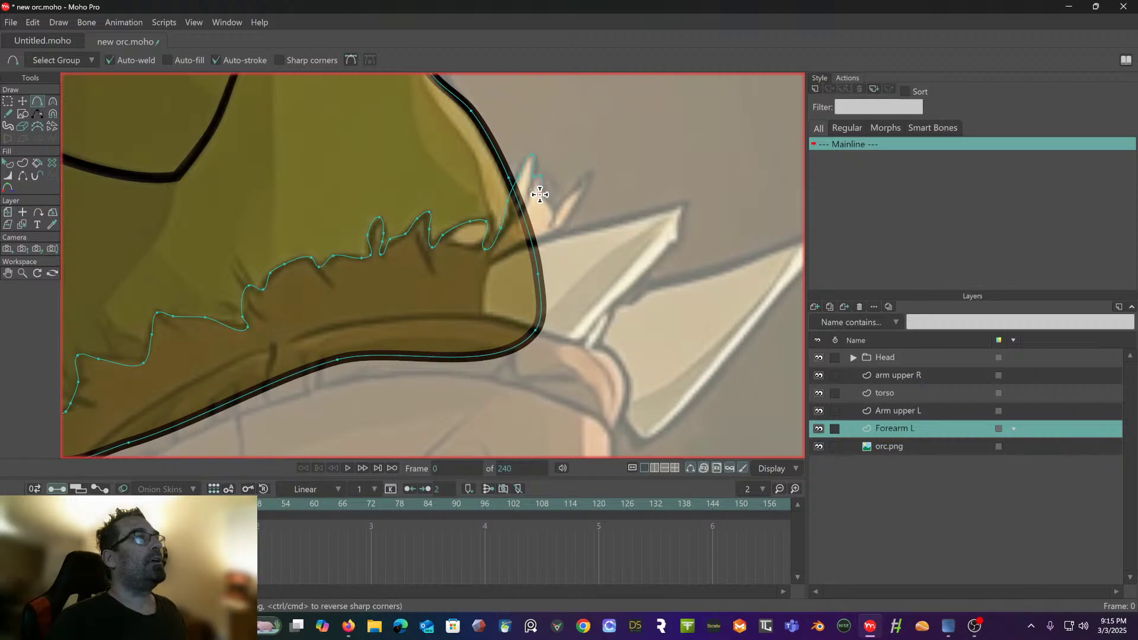
pyautogui.click(539, 195)
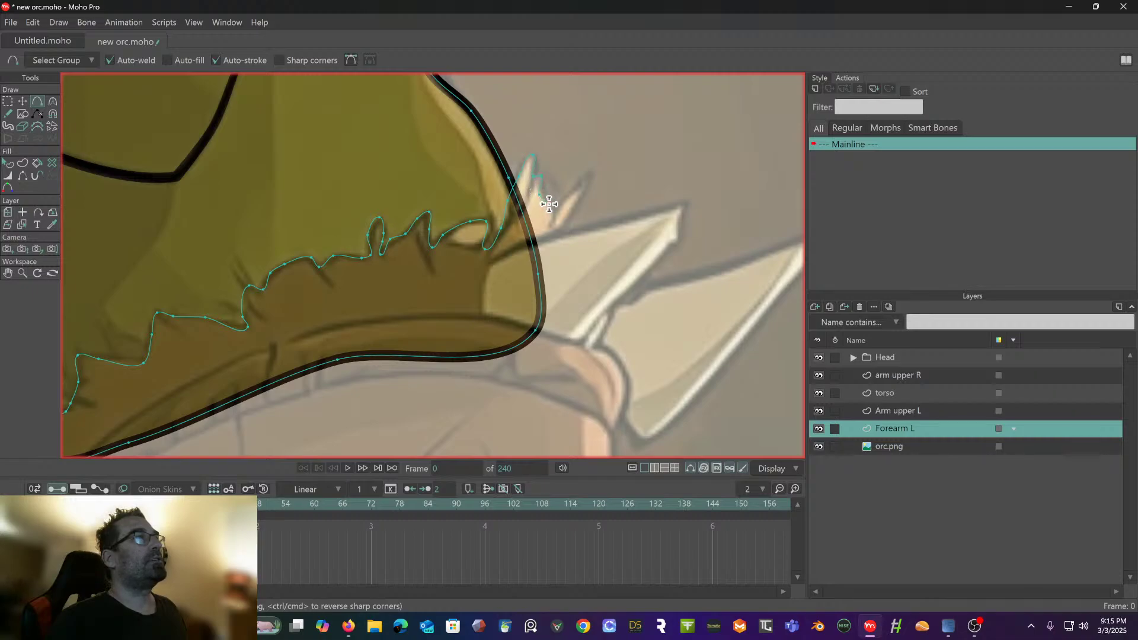
pyautogui.click(576, 188)
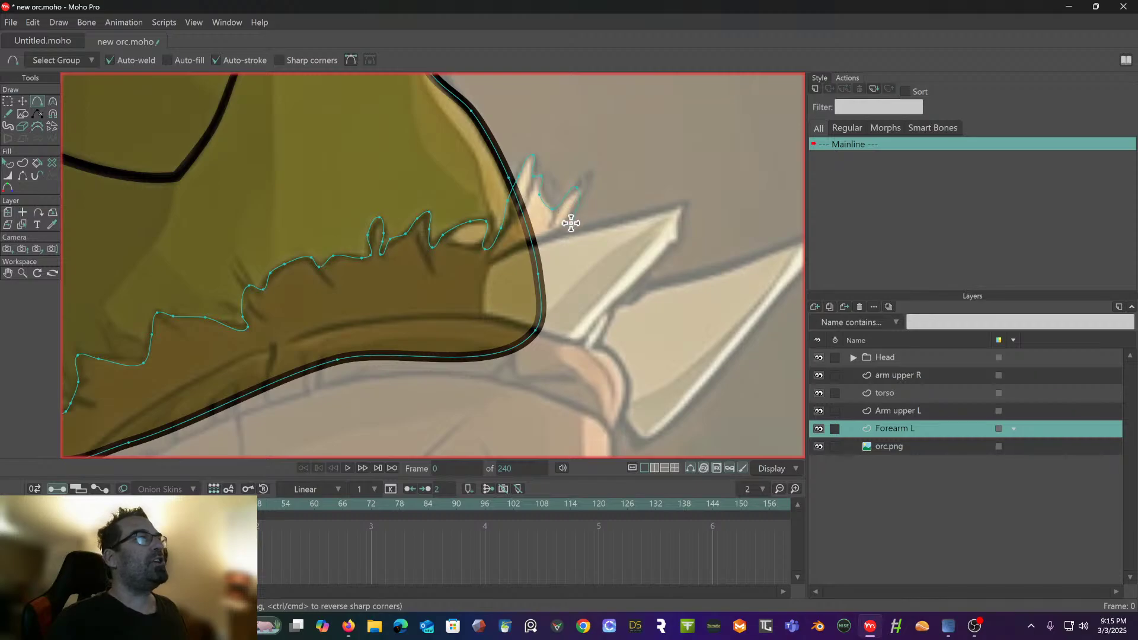
pyautogui.click(571, 224)
pyautogui.click(579, 239)
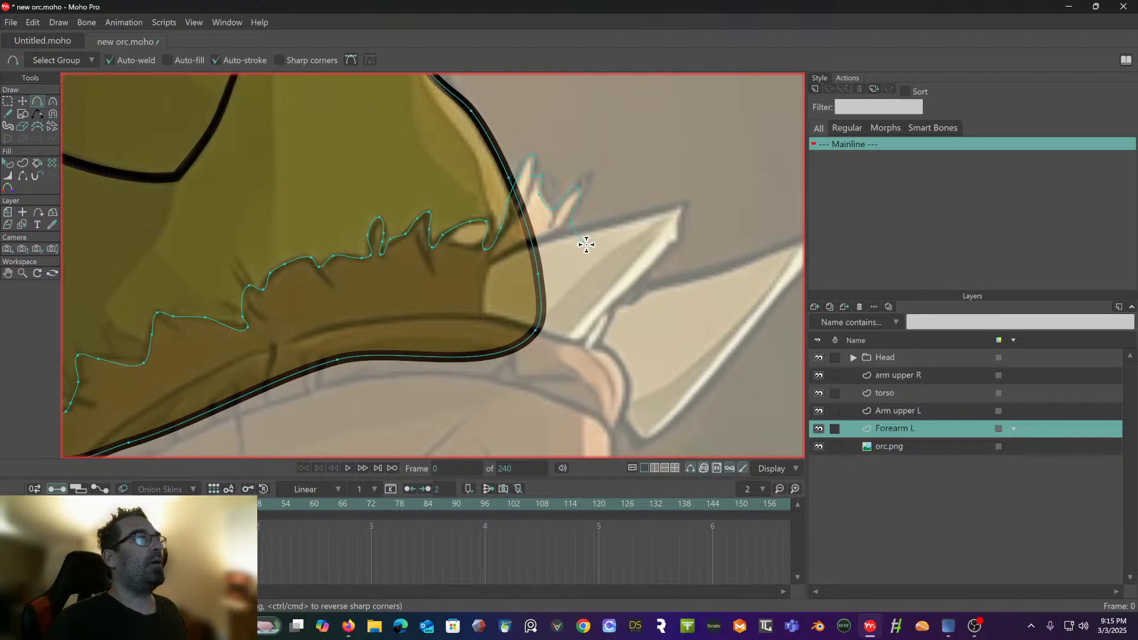
# - Continue the bracer outline from the outer fur tufts across the bases of the spikes and around the rim's rounded outer corner
pyautogui.click(622, 273)
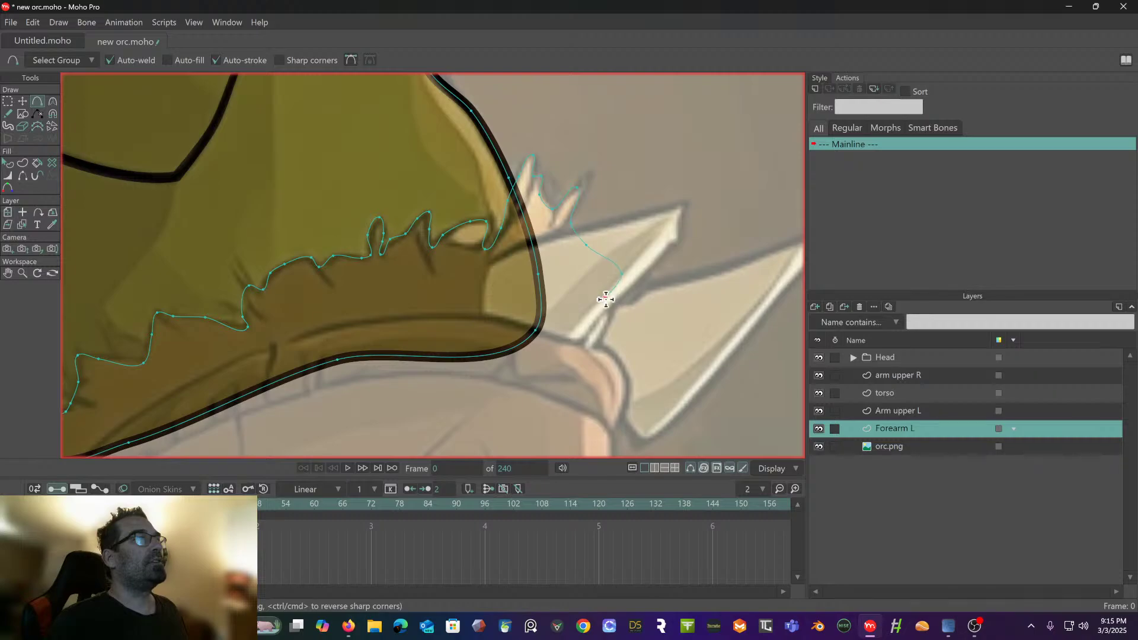
pyautogui.click(616, 315)
pyautogui.click(608, 349)
pyautogui.click(630, 381)
pyautogui.scroll(-4, 630, 381)
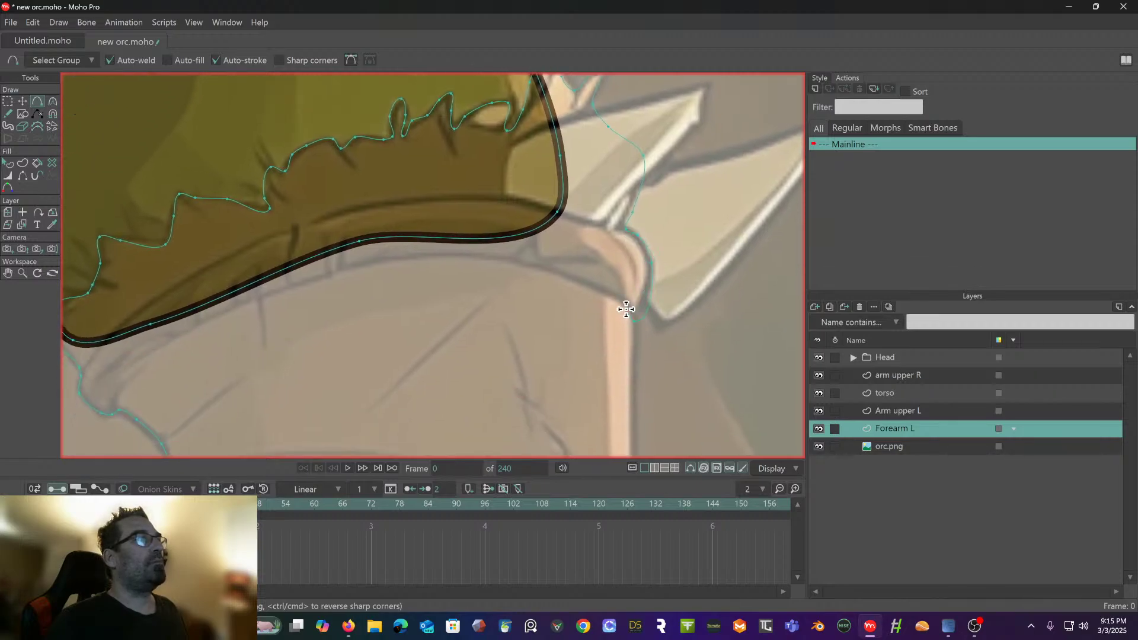
pyautogui.click(525, 260)
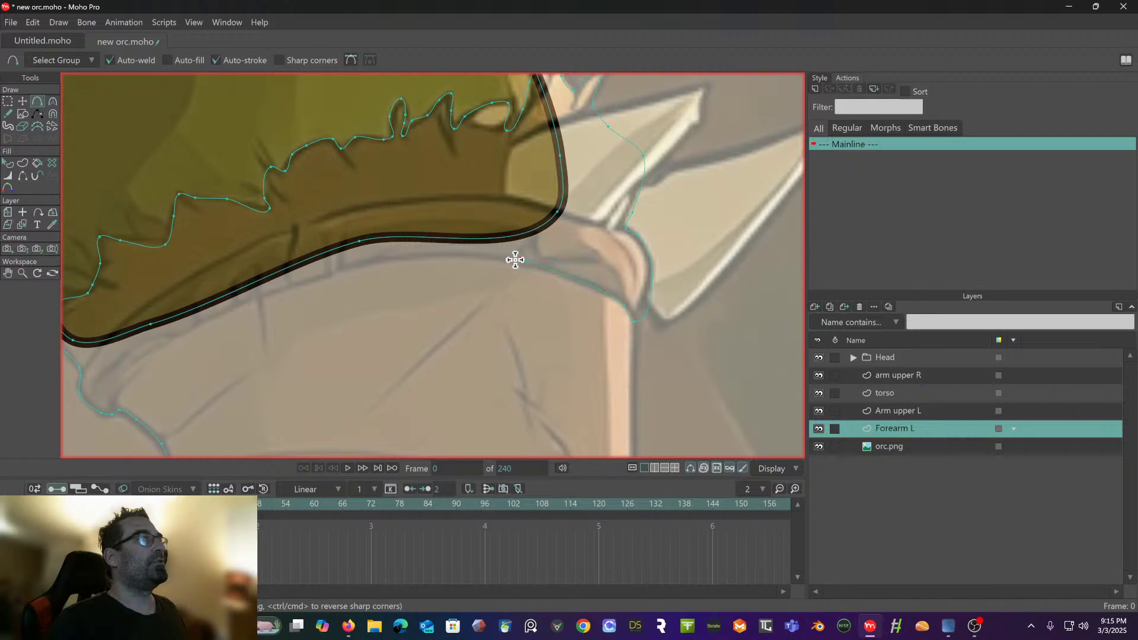
pyautogui.click(431, 255)
pyautogui.moveTo(432, 255)
pyautogui.mouseDown()
pyautogui.moveTo(335, 263)
pyautogui.moveTo(310, 278)
pyautogui.moveTo(448, 243)
pyautogui.moveTo(411, 257)
pyautogui.moveTo(568, 291)
pyautogui.moveTo(541, 298)
pyautogui.moveTo(576, 288)
pyautogui.moveTo(654, 340)
pyautogui.moveTo(480, 209)
pyautogui.moveTo(483, 170)
pyautogui.mouseUp()
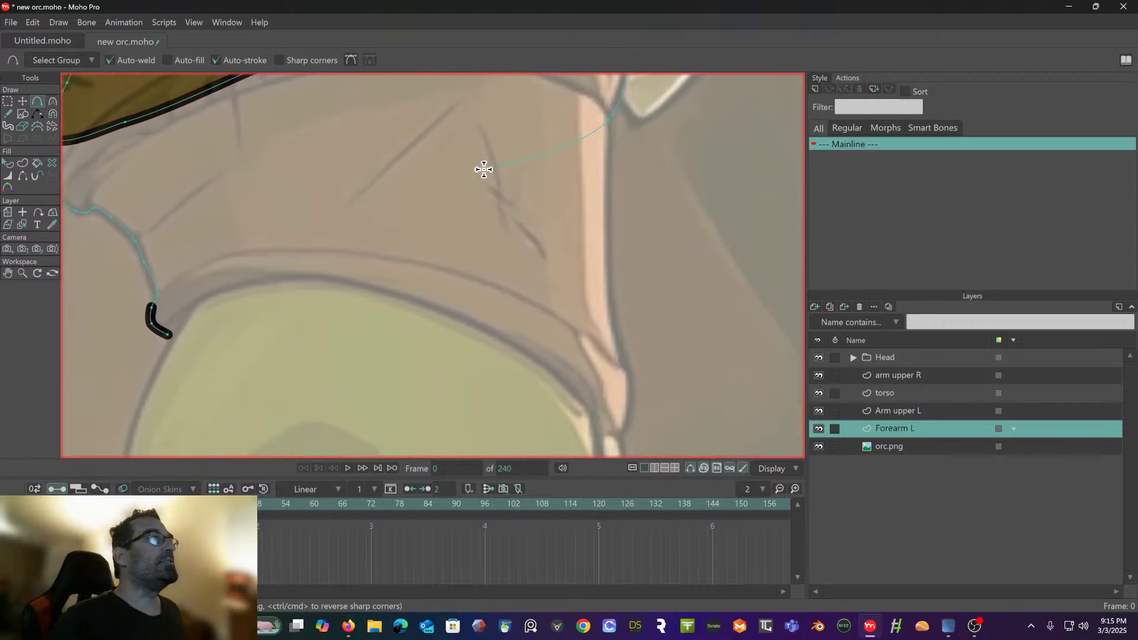
# - Trace the bracer's outer edge down to the wrist and close the outline along the curved lower edge at the inner corner
pyautogui.moveTo(581, 182)
pyautogui.mouseDown()
pyautogui.moveTo(619, 185)
pyautogui.moveTo(619, 173)
pyautogui.moveTo(630, 335)
pyautogui.moveTo(651, 388)
pyautogui.moveTo(637, 399)
pyautogui.moveTo(642, 424)
pyautogui.moveTo(769, 265)
pyautogui.moveTo(695, 330)
pyautogui.moveTo(612, 247)
pyautogui.moveTo(621, 258)
pyautogui.moveTo(538, 214)
pyautogui.moveTo(419, 178)
pyautogui.moveTo(300, 188)
pyautogui.moveTo(255, 232)
pyautogui.mouseUp()
pyautogui.scroll(-4, 284, 202)
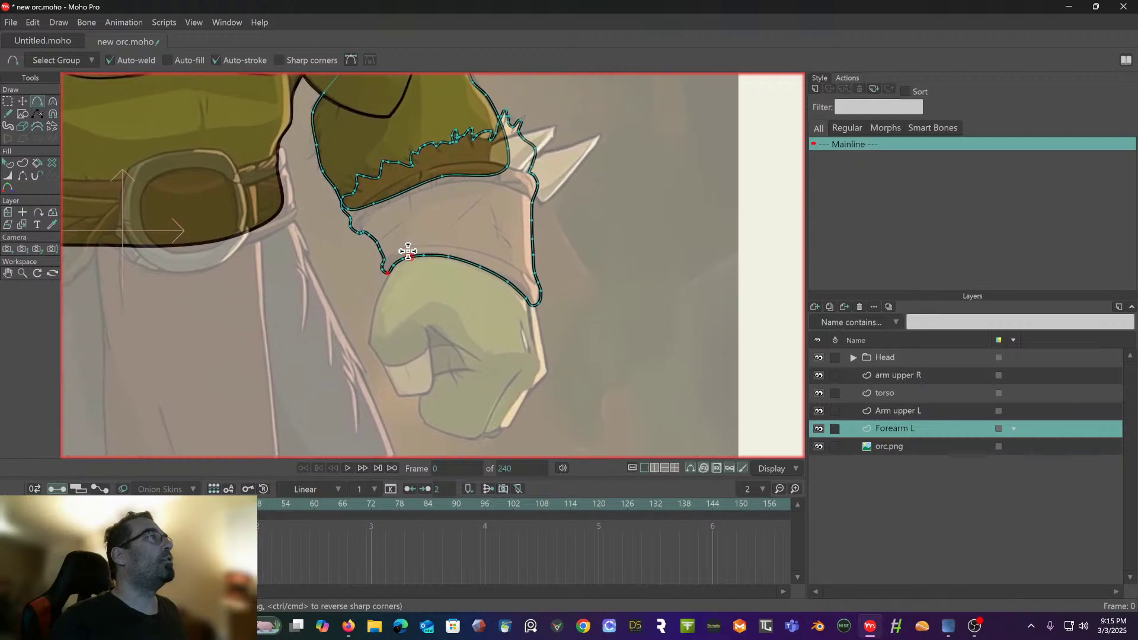
pyautogui.scroll(3, 408, 251)
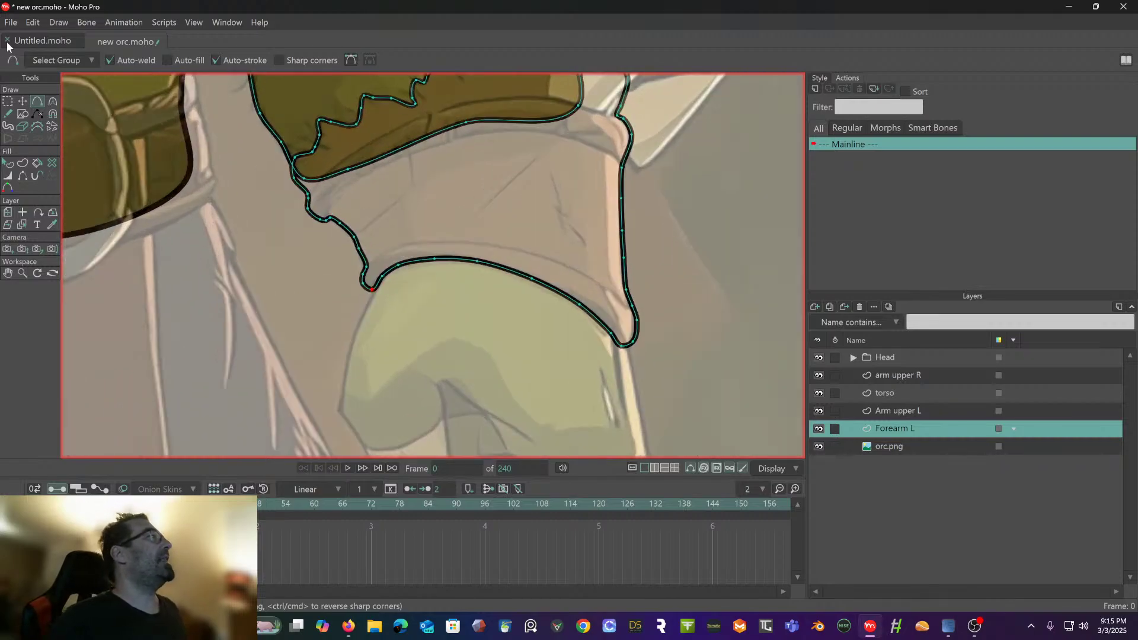
# - Select the closed bracer outline on the Forearm L layer and turn on its fill
pyautogui.click(10, 165)
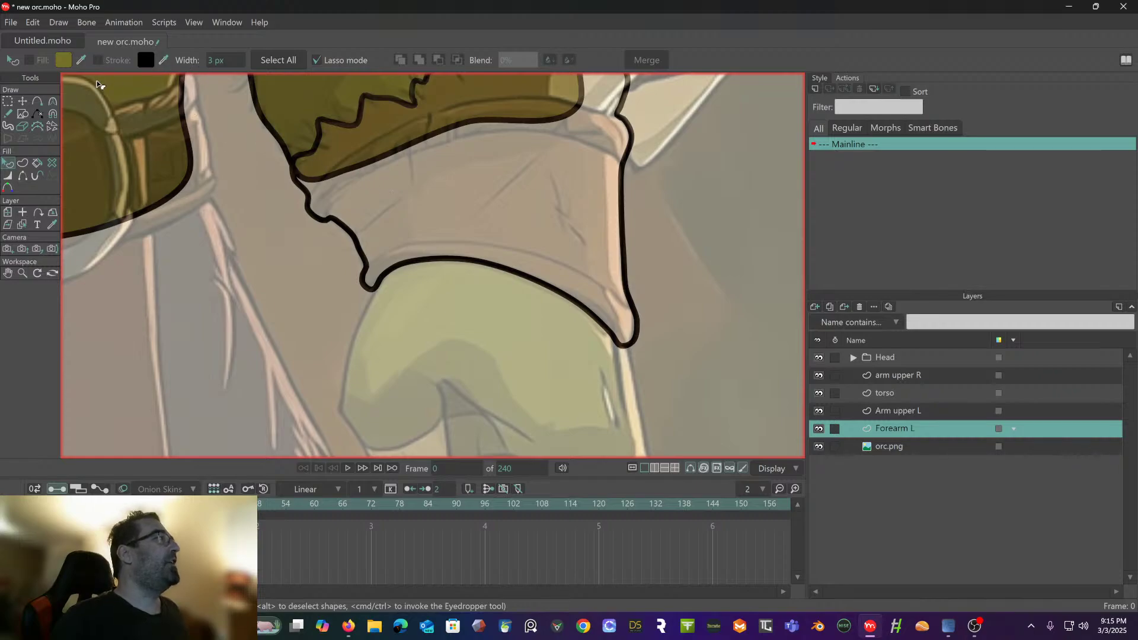
pyautogui.click(22, 164)
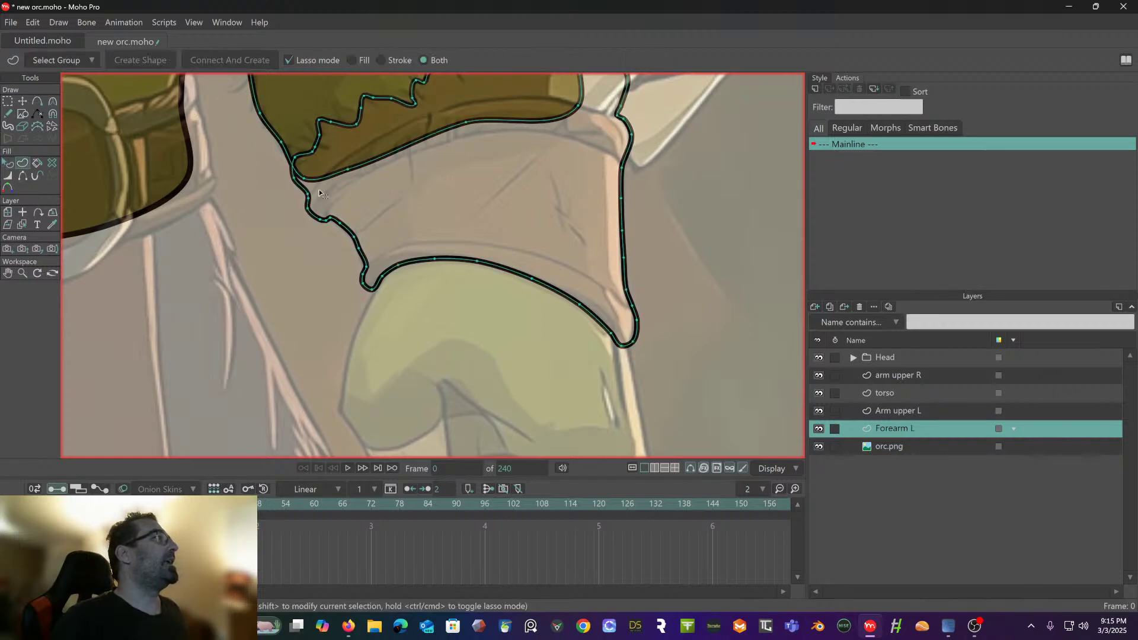
pyautogui.click(7, 163)
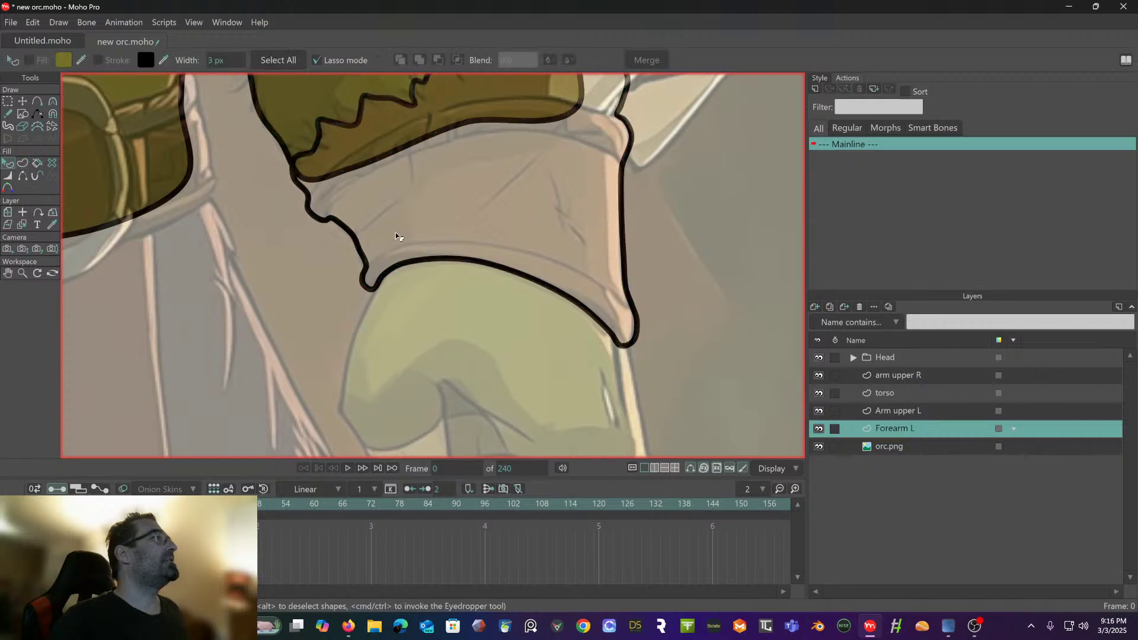
pyautogui.click(338, 224)
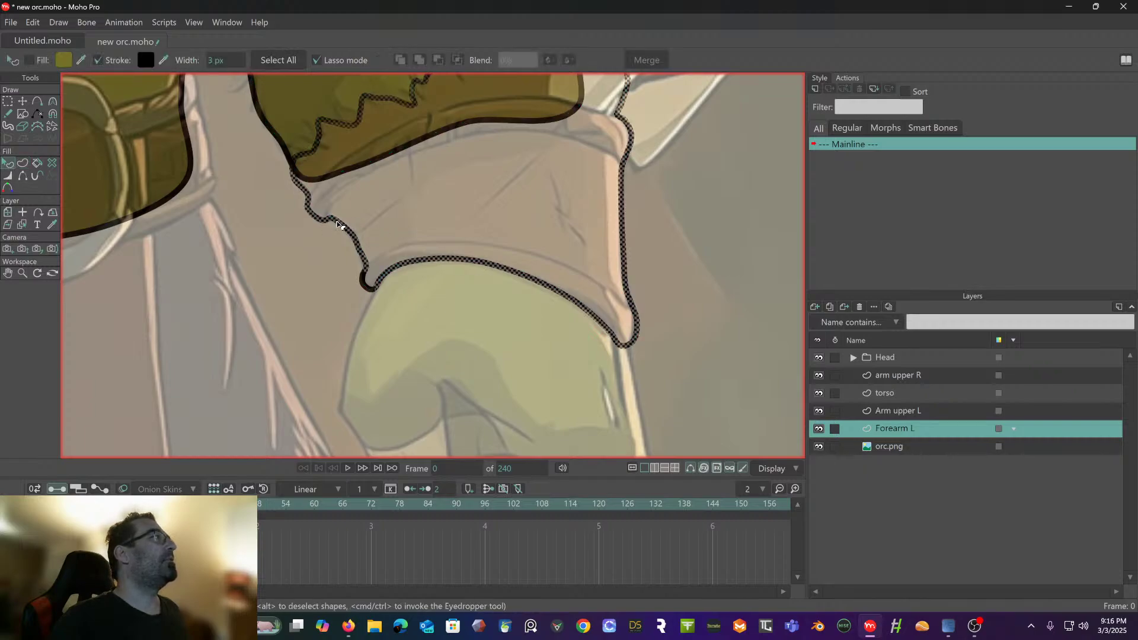
pyautogui.click(30, 59)
# - Set the bracer's fill to the leather brown sampled from the bracer in the full-colour reference picture
pyautogui.scroll(-8, 344, 176)
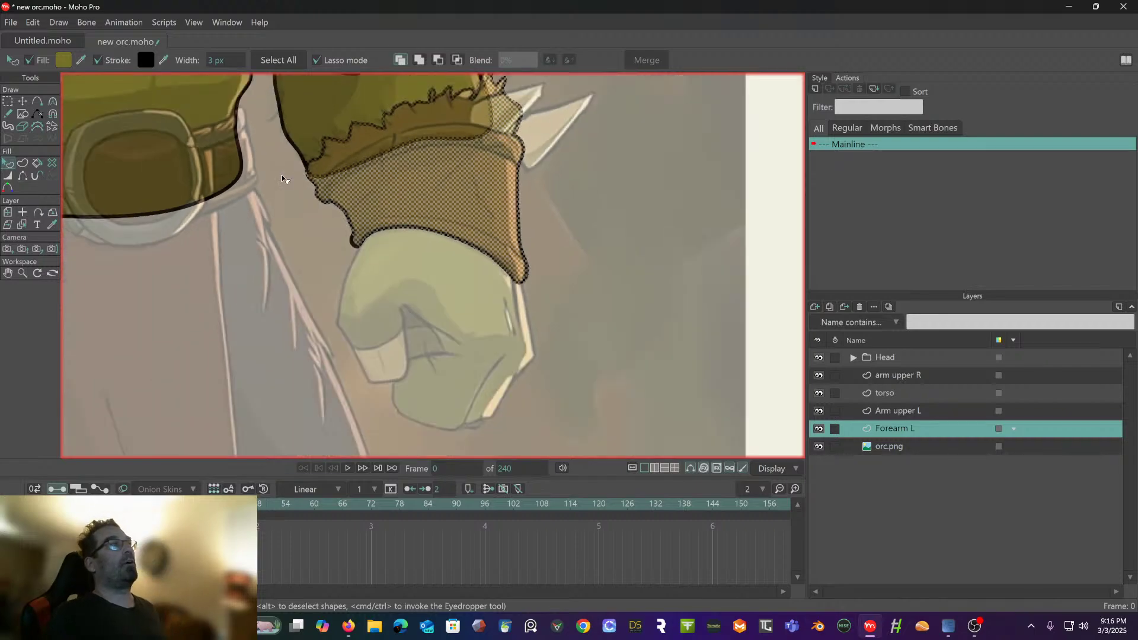
pyautogui.hscroll(-6, 408, 219)
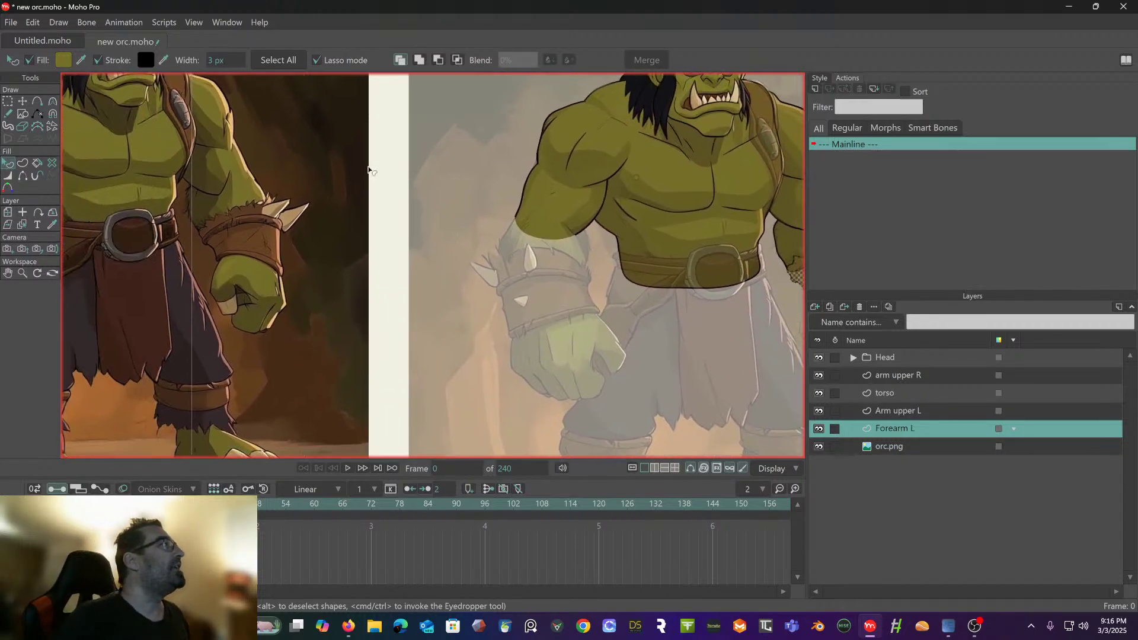
pyautogui.click(81, 59)
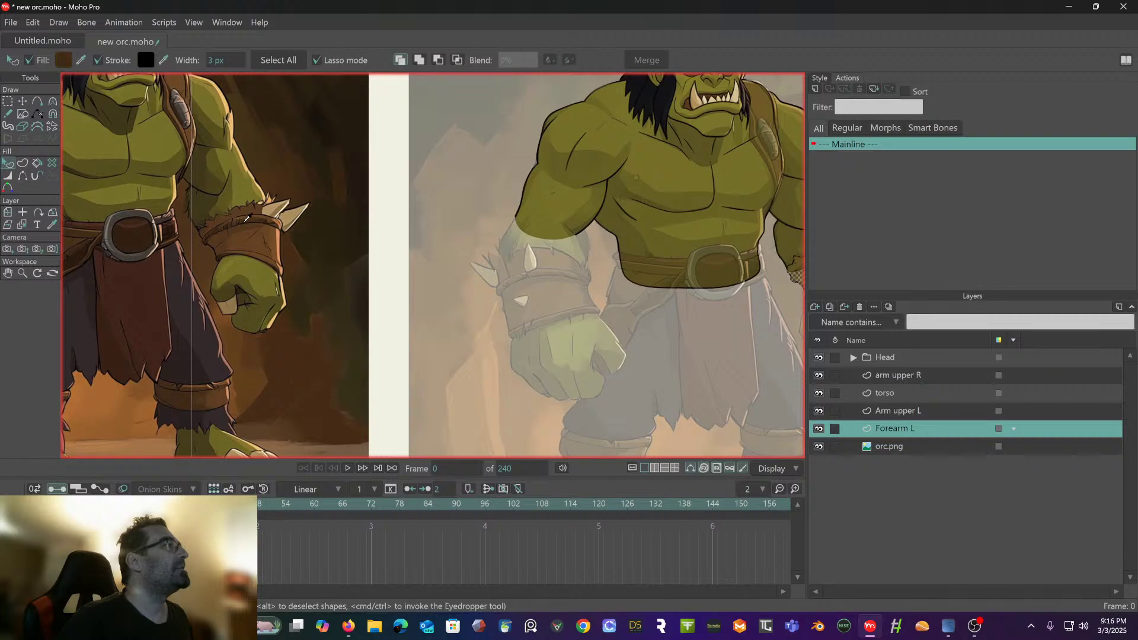
pyautogui.click(246, 216)
pyautogui.hscroll(5, 514, 294)
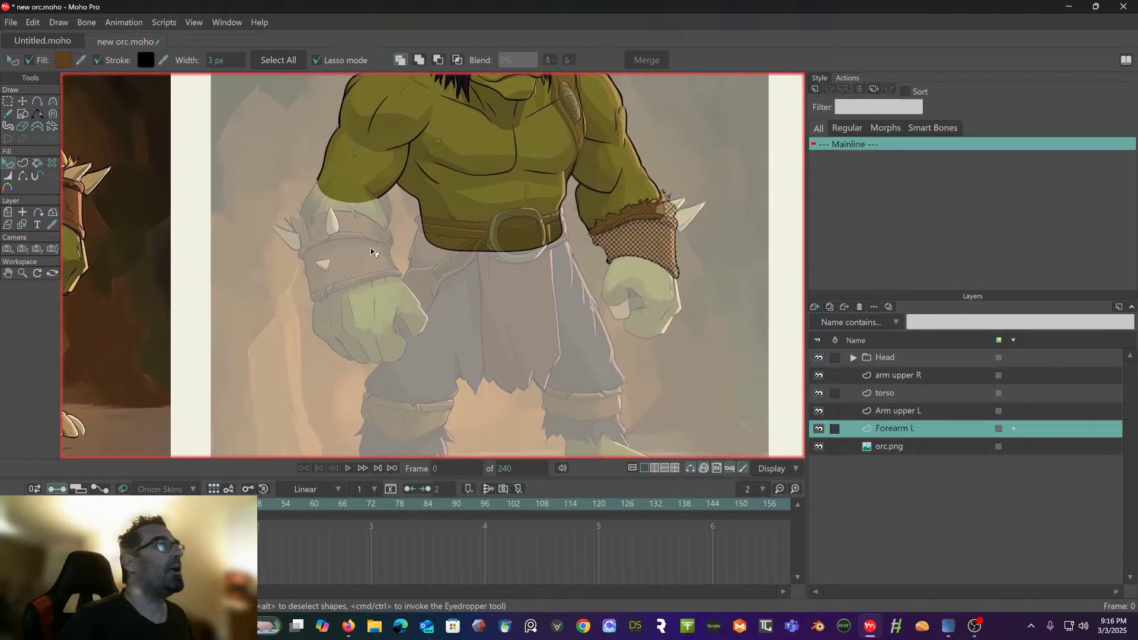
# - Deselect the bracer shape, select the Head layer and examine the filled bracer against the whole character and up close at the spikes
pyautogui.click(7, 101)
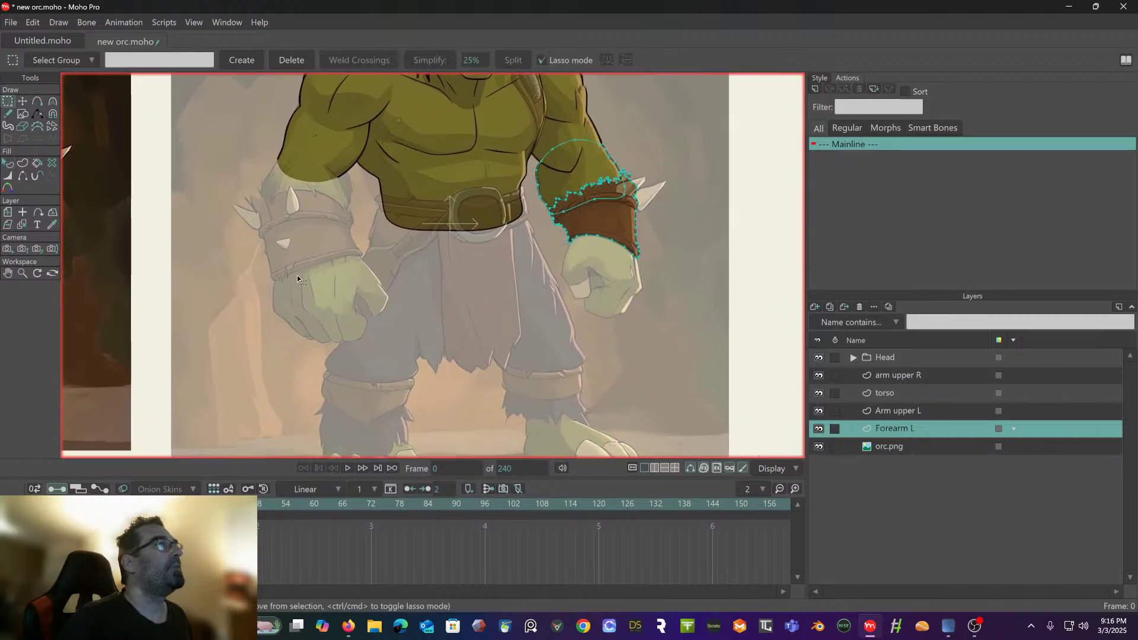
pyautogui.hscroll(-2, 513, 306)
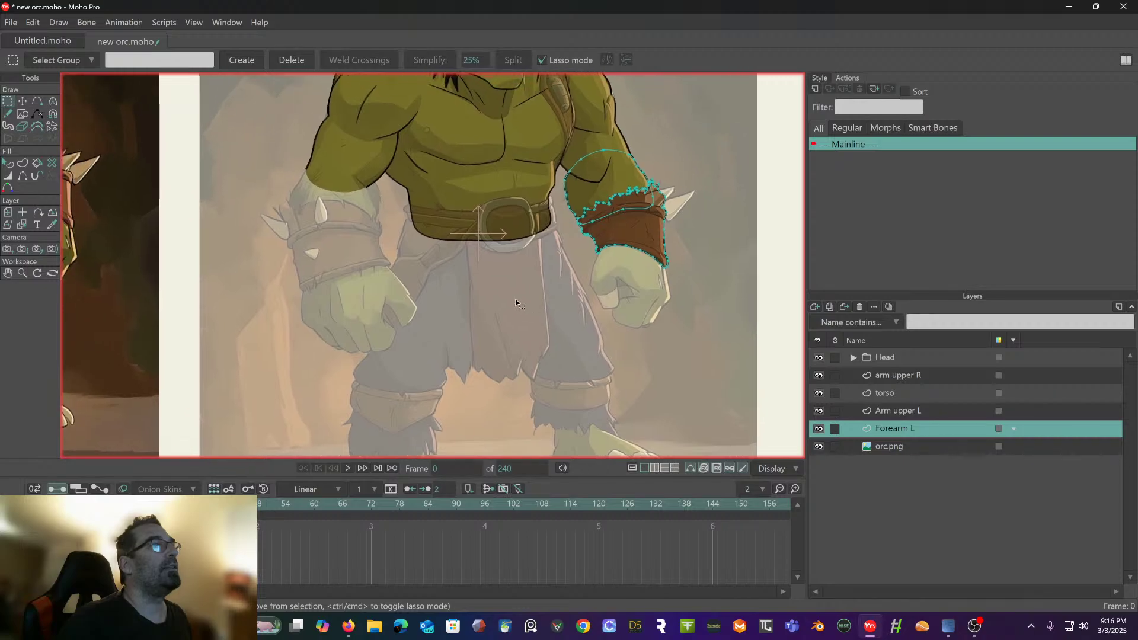
pyautogui.click(901, 355)
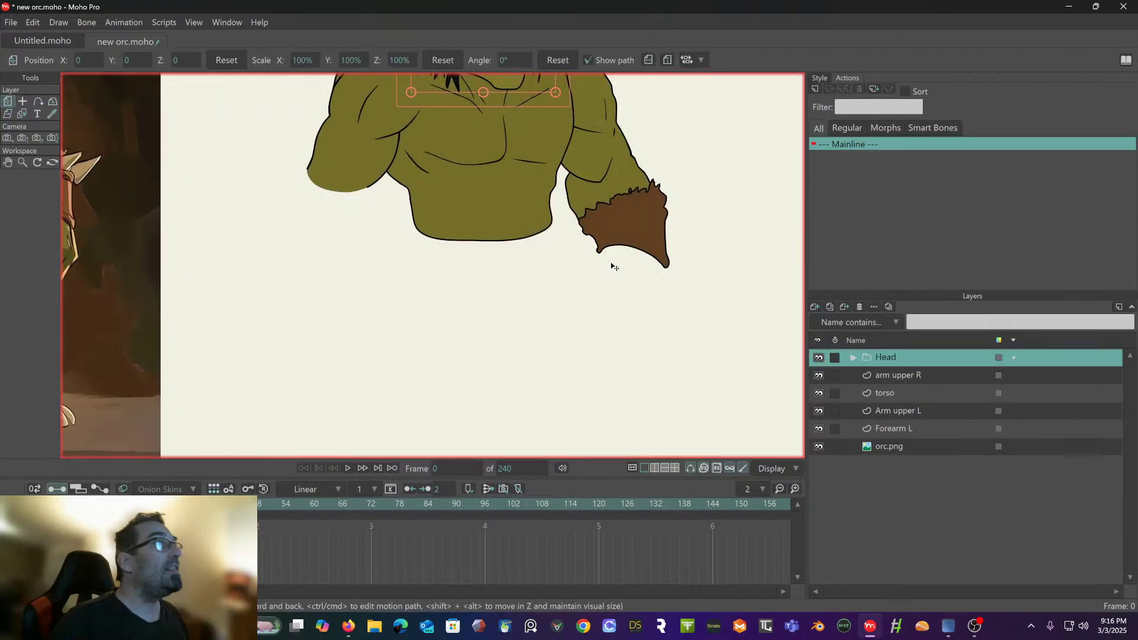
pyautogui.moveTo(633, 225); pyautogui.dragTo(643, 331)
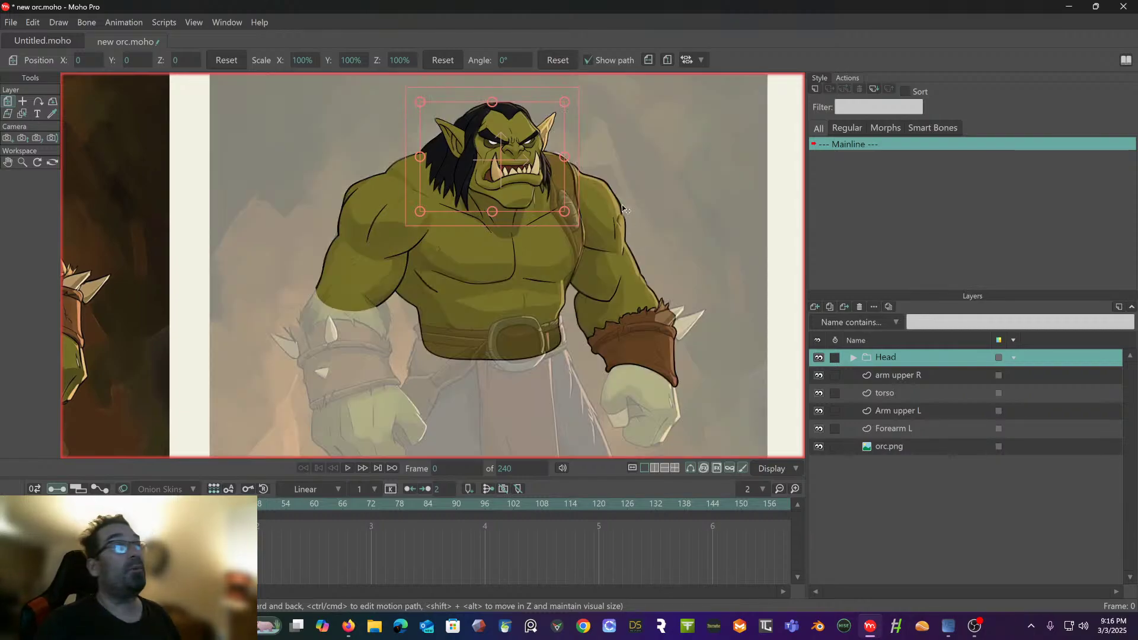
pyautogui.scroll(2, 613, 212)
pyautogui.moveTo(613, 212); pyautogui.dragTo(539, 158)
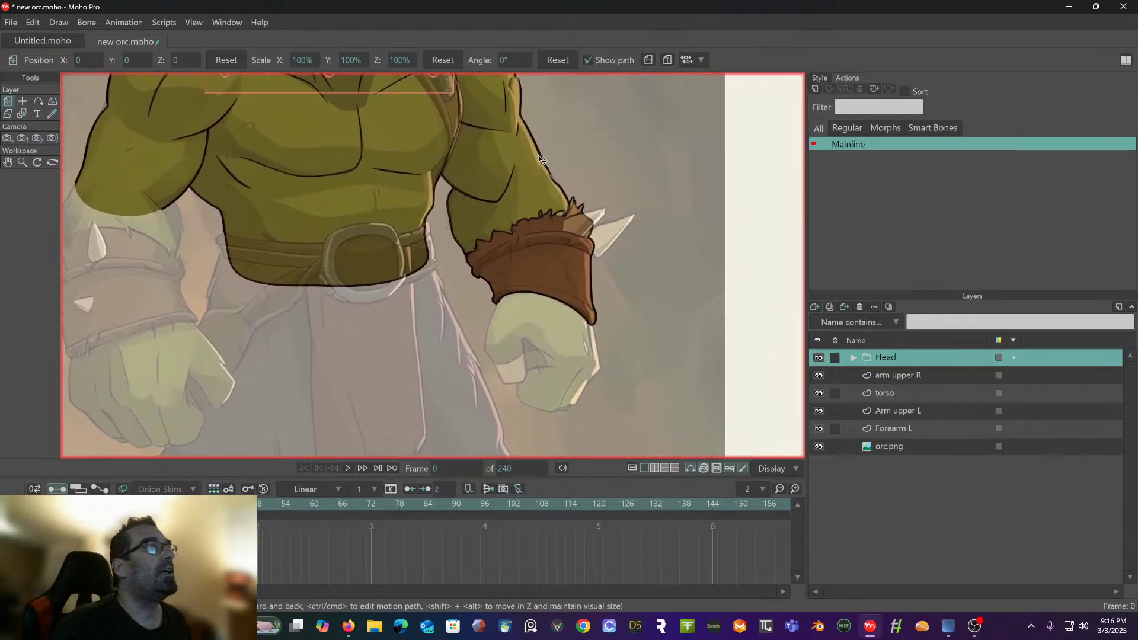
pyautogui.scroll(4, 565, 171)
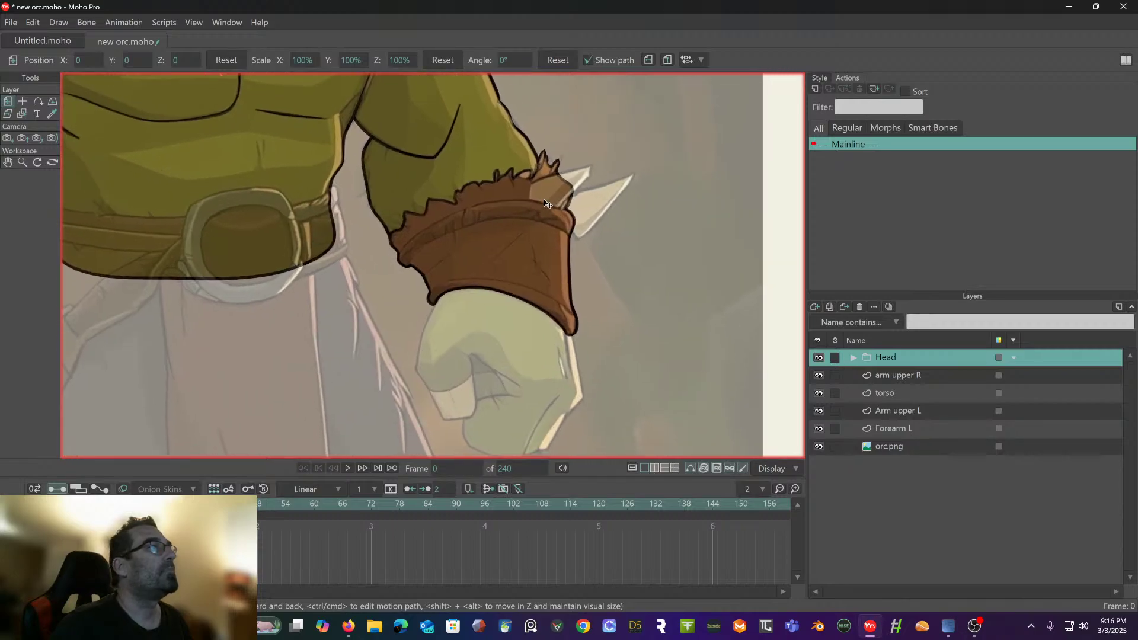
pyautogui.moveTo(543, 199); pyautogui.dragTo(533, 233)
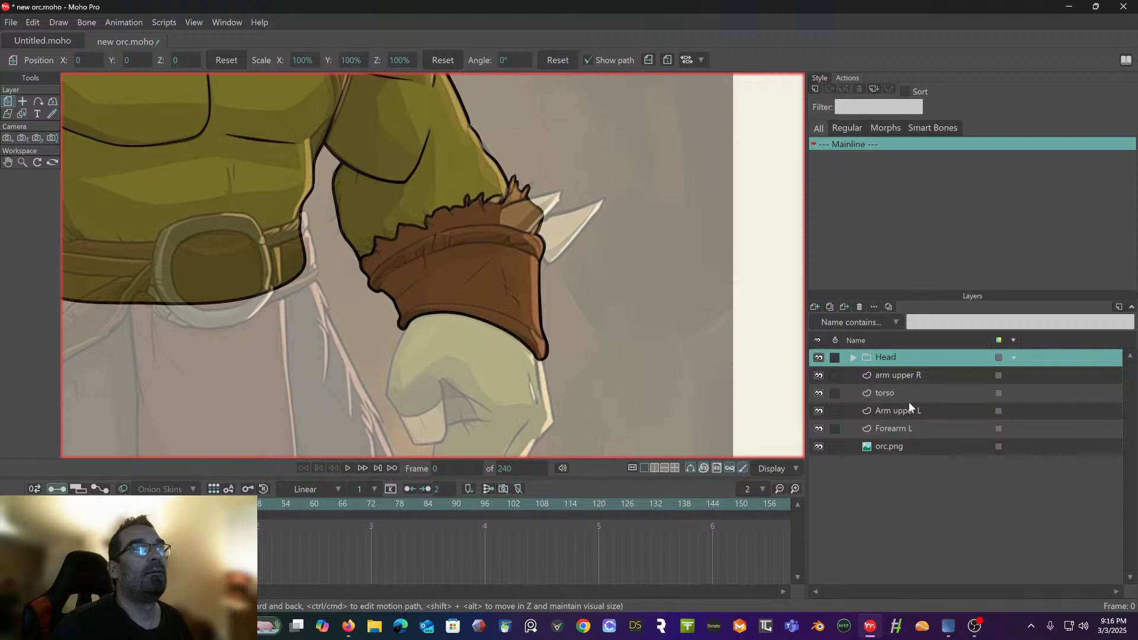
# - On the Forearm L layer, trace a closed outline around the upper spike, from its base on the bracer to its tip and back
pyautogui.click(904, 429)
pyautogui.moveTo(610, 301)
pyautogui.mouseDown()
pyautogui.moveTo(648, 344)
pyautogui.moveTo(638, 377)
pyautogui.mouseUp()
pyautogui.scroll(2, 578, 330)
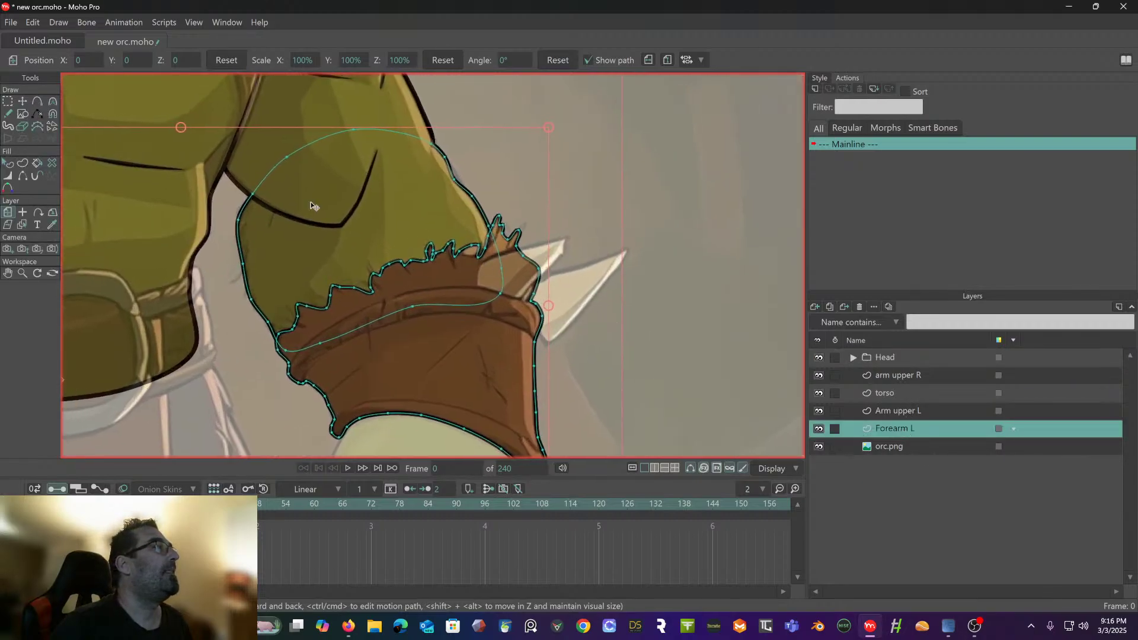
pyautogui.click(37, 101)
pyautogui.scroll(2, 477, 209)
pyautogui.scroll(1, 573, 353)
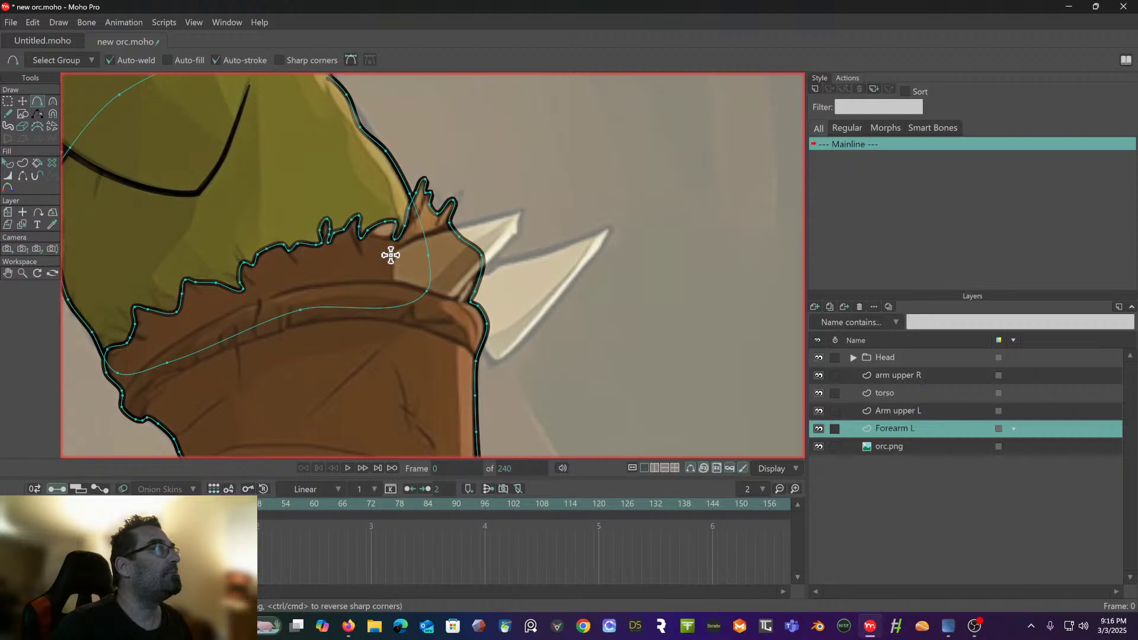
pyautogui.click(390, 255)
pyautogui.click(432, 229)
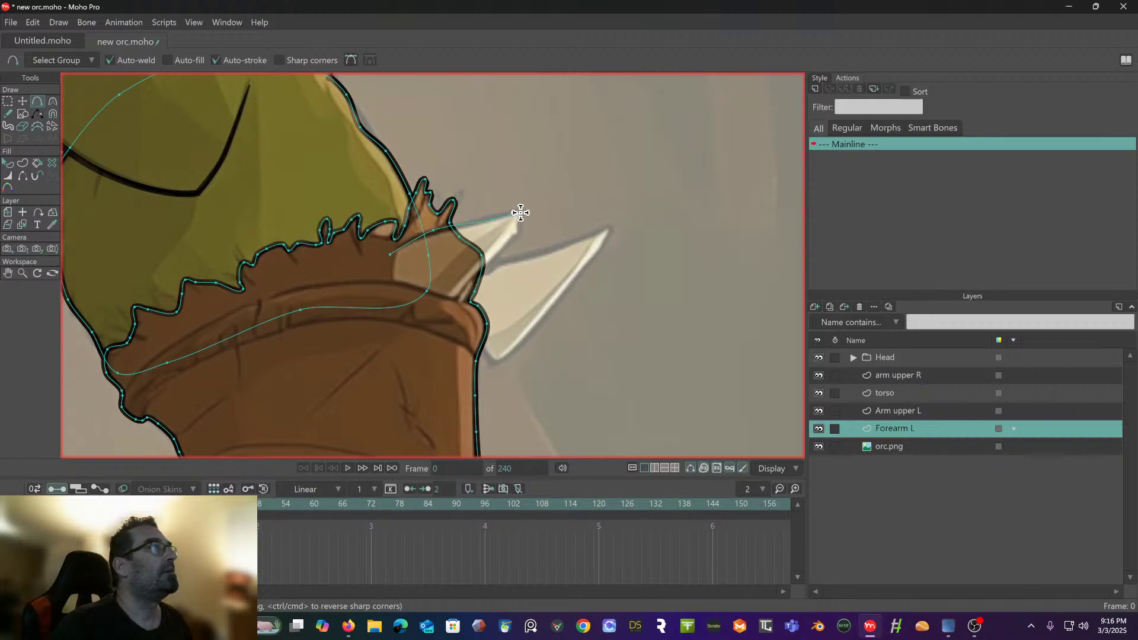
pyautogui.click(520, 213)
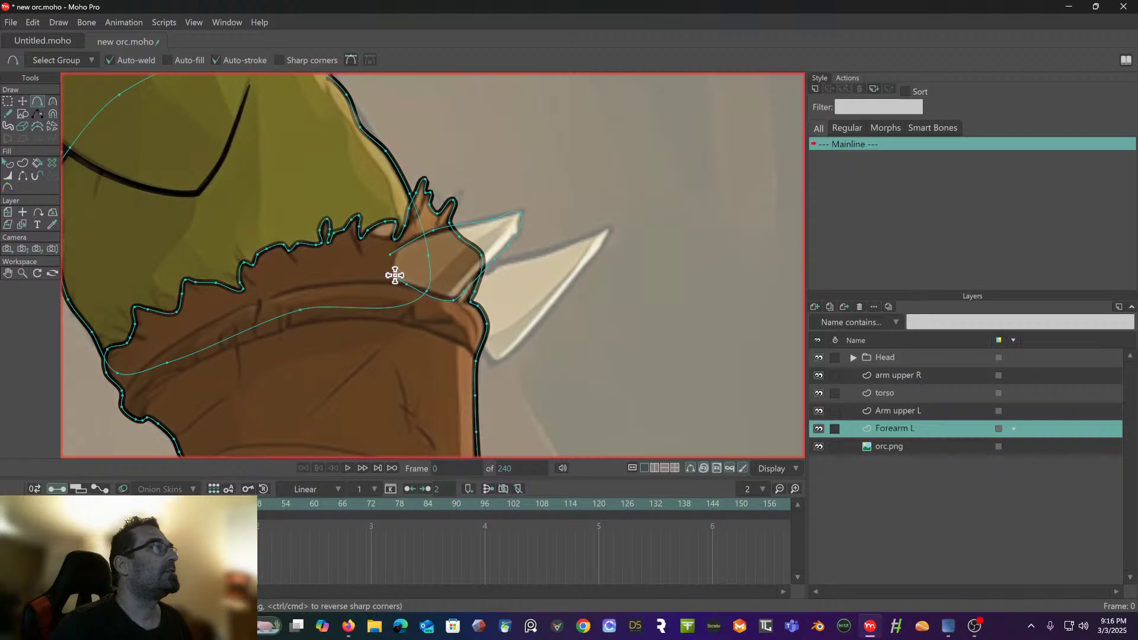
pyautogui.click(389, 255)
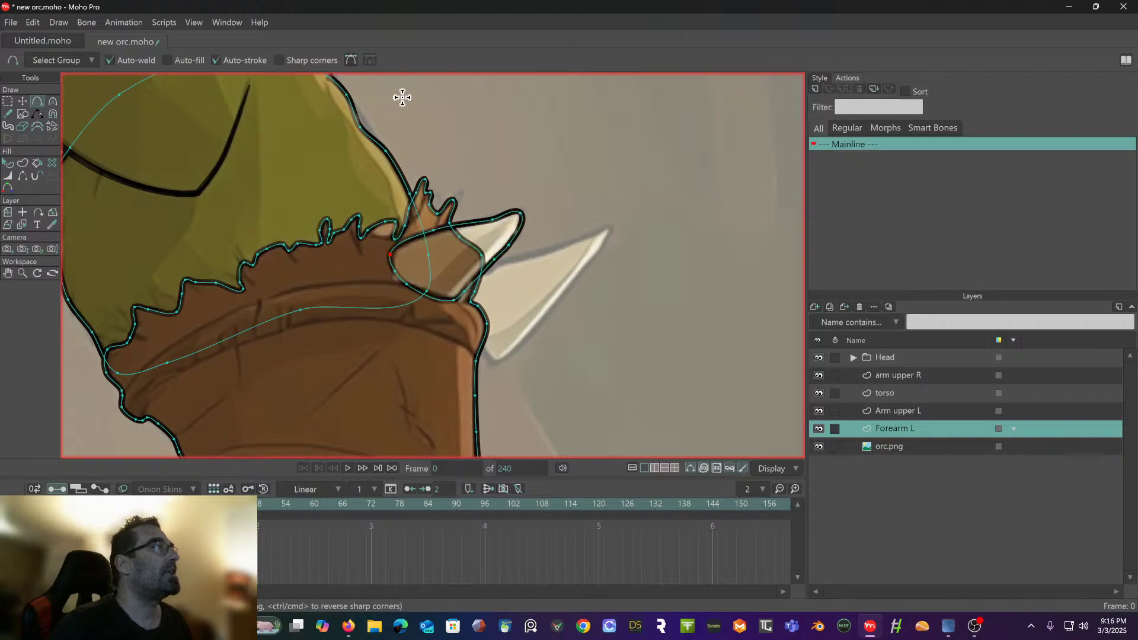
# - Move the spike's inner base point down to the lower base corner and sharpen the tip to a curvature of 0
pyautogui.click(23, 101)
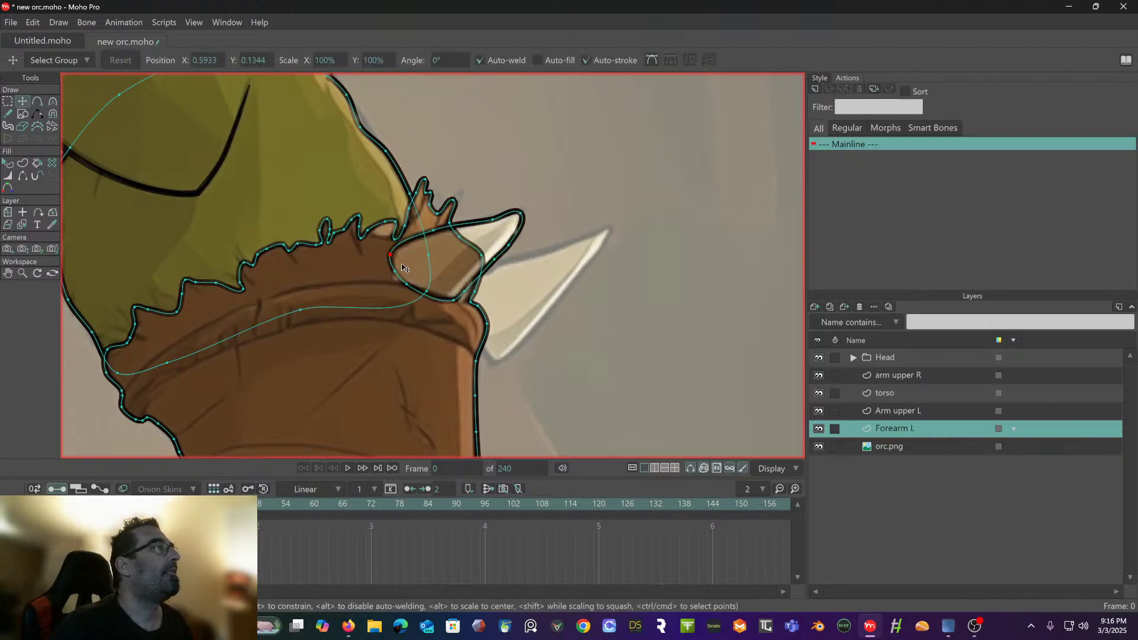
pyautogui.moveTo(391, 257); pyautogui.dragTo(388, 278)
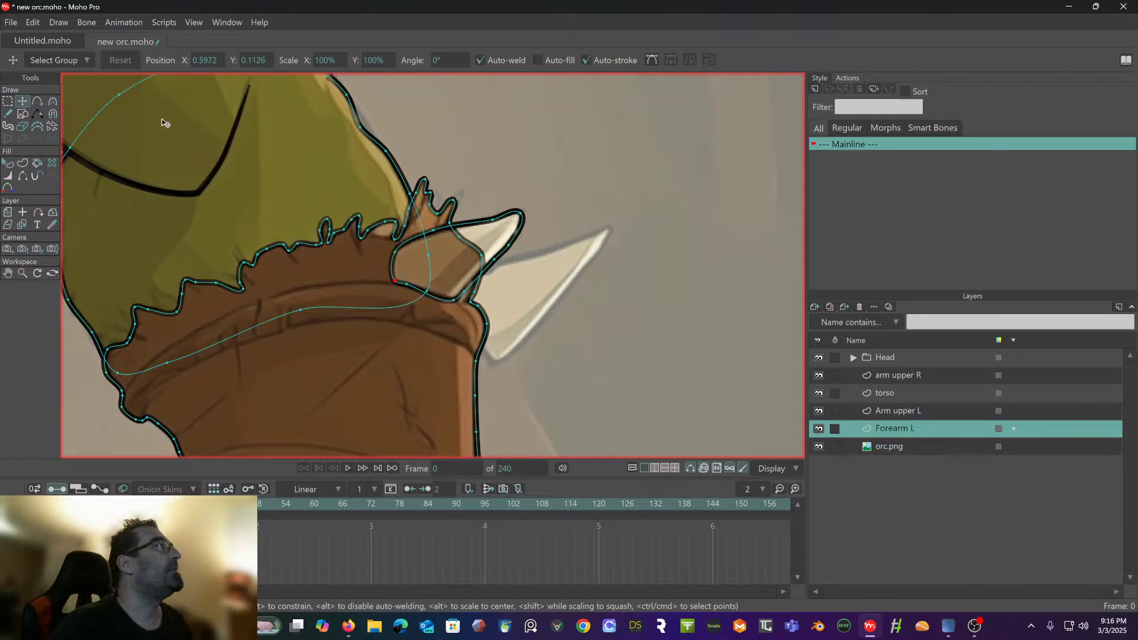
pyautogui.click(52, 106)
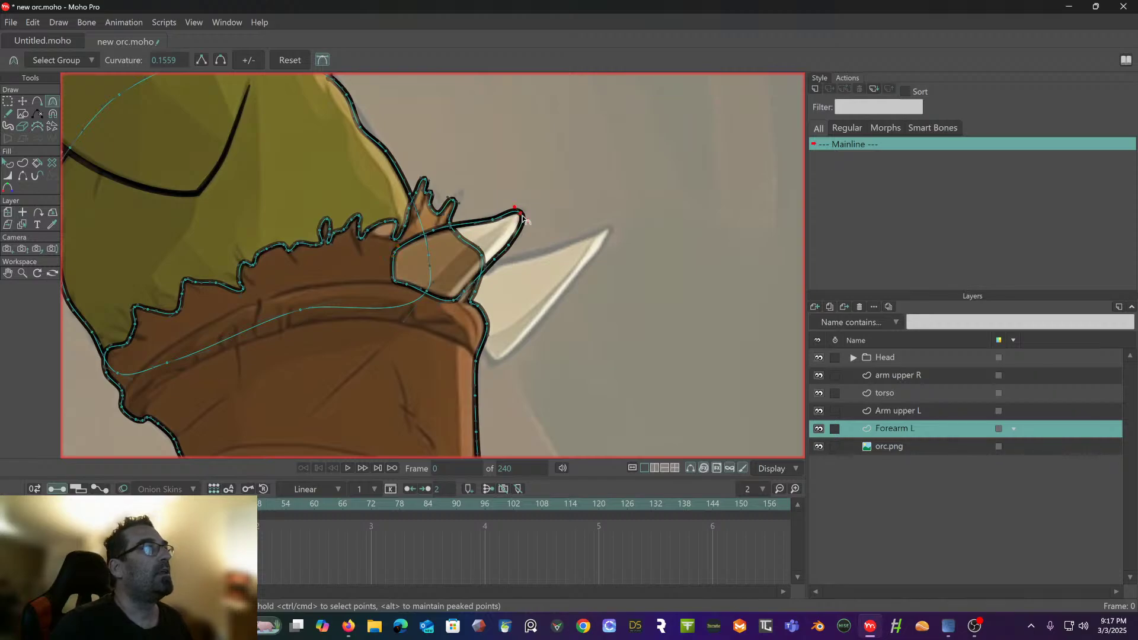
pyautogui.moveTo(524, 219); pyautogui.dragTo(533, 212)
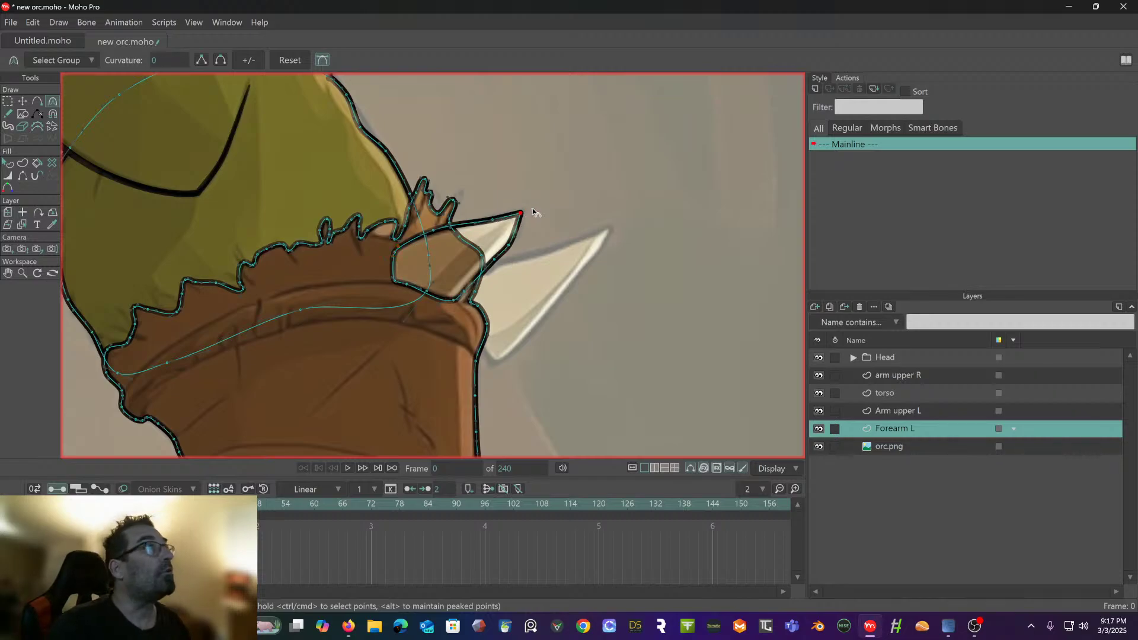
pyautogui.moveTo(620, 173); pyautogui.dragTo(620, 174)
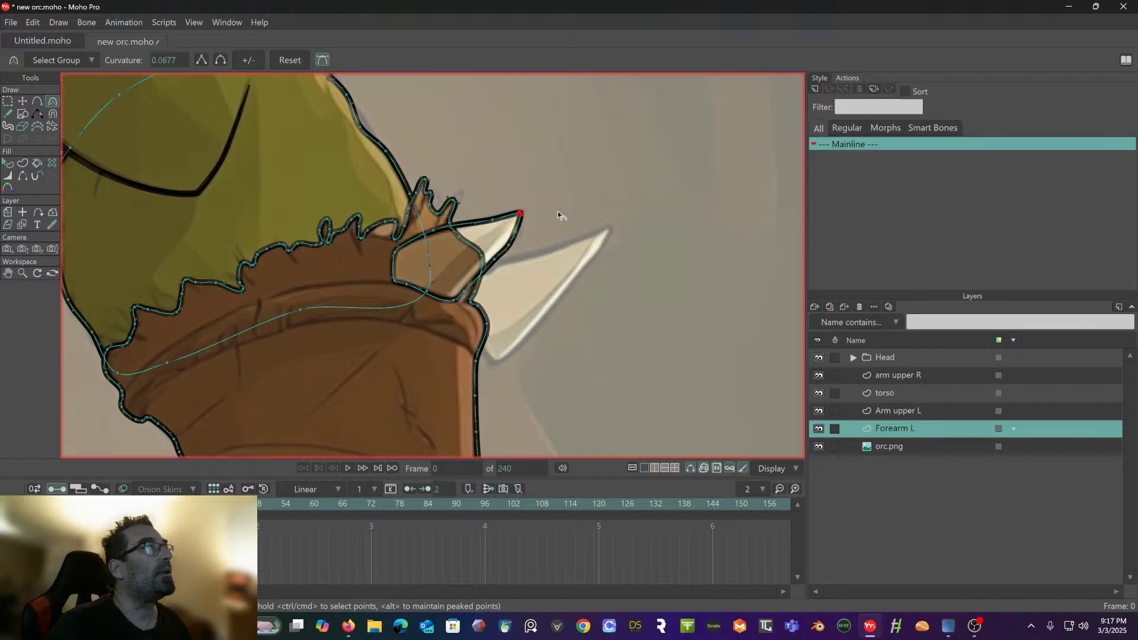
# - Reposition the points along the upper spike's lower edge so that it follows the reference down to the bracer rim
pyautogui.click(22, 103)
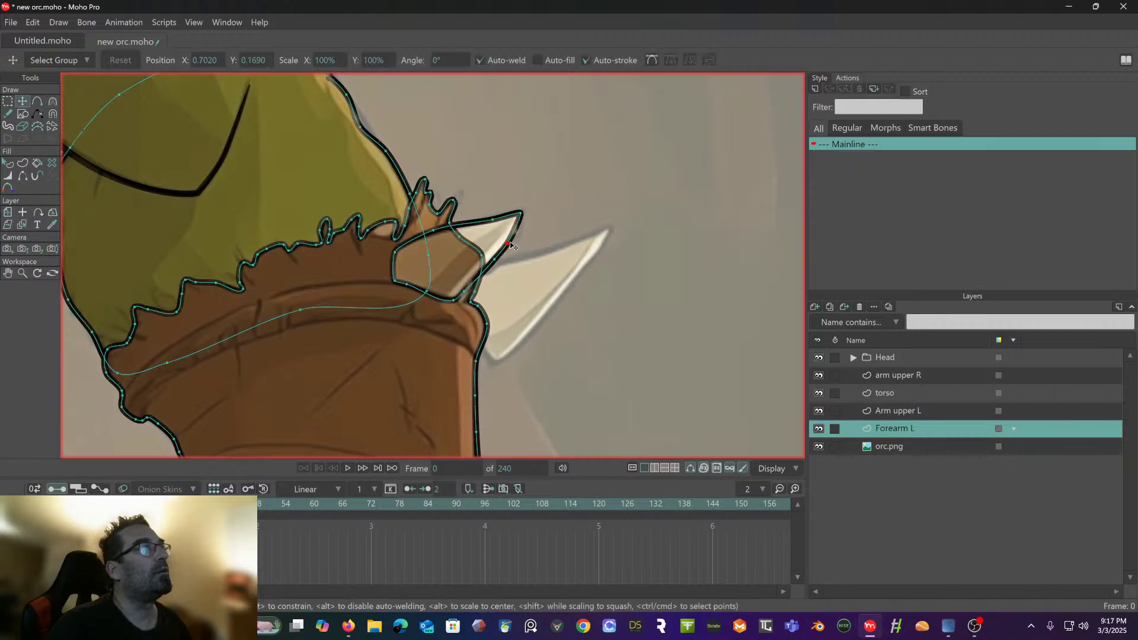
pyautogui.moveTo(467, 296); pyautogui.dragTo(466, 289)
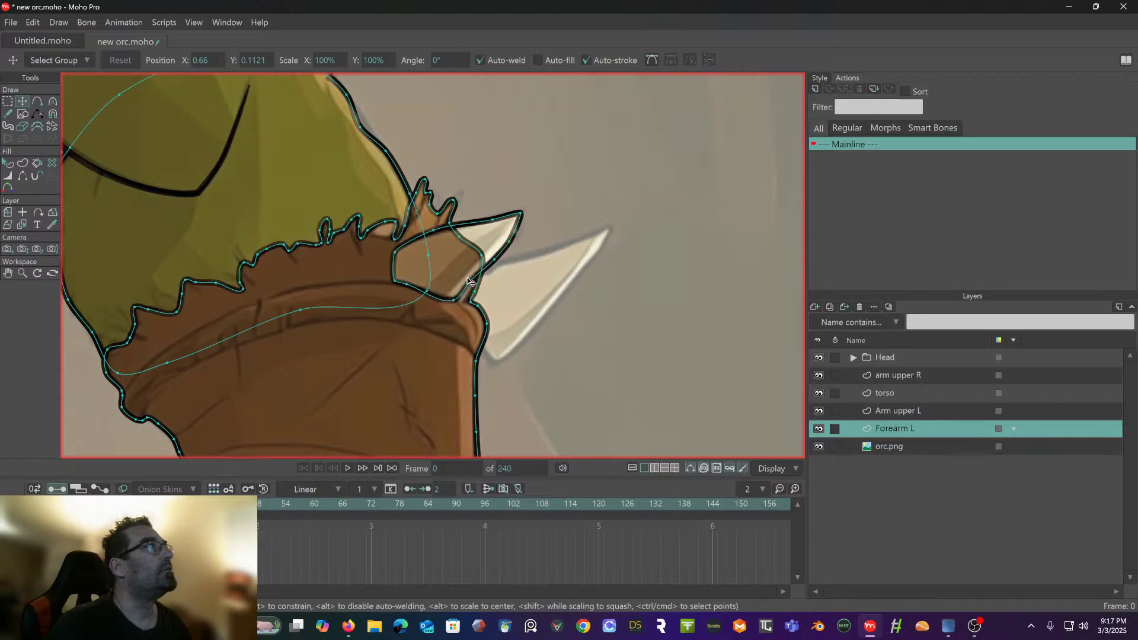
pyautogui.moveTo(451, 285); pyautogui.dragTo(458, 301)
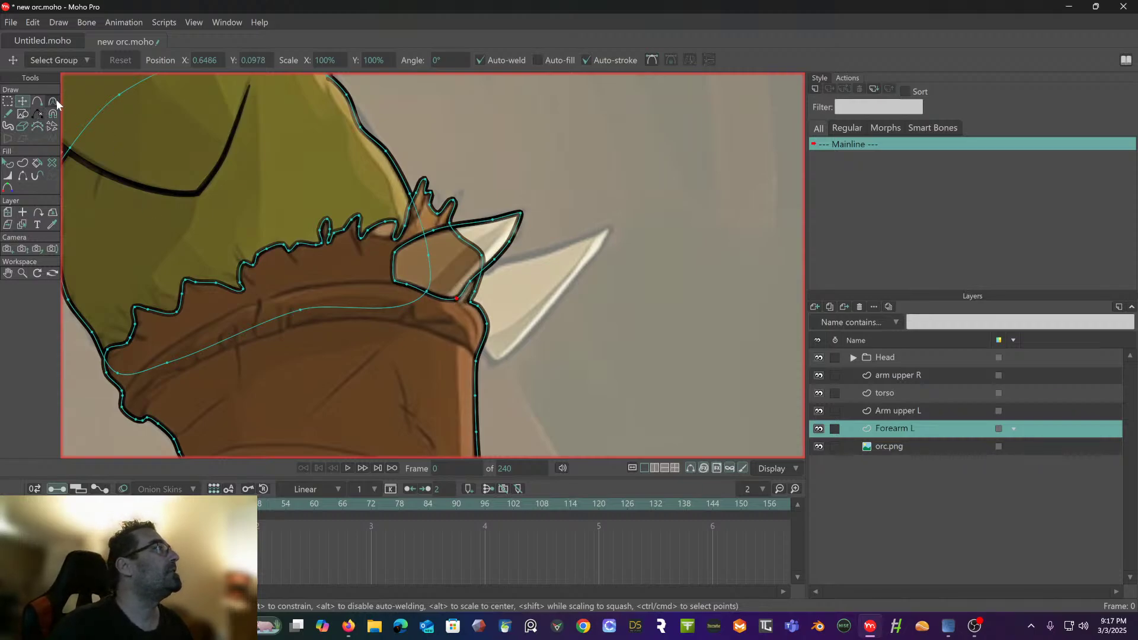
pyautogui.click(7, 162)
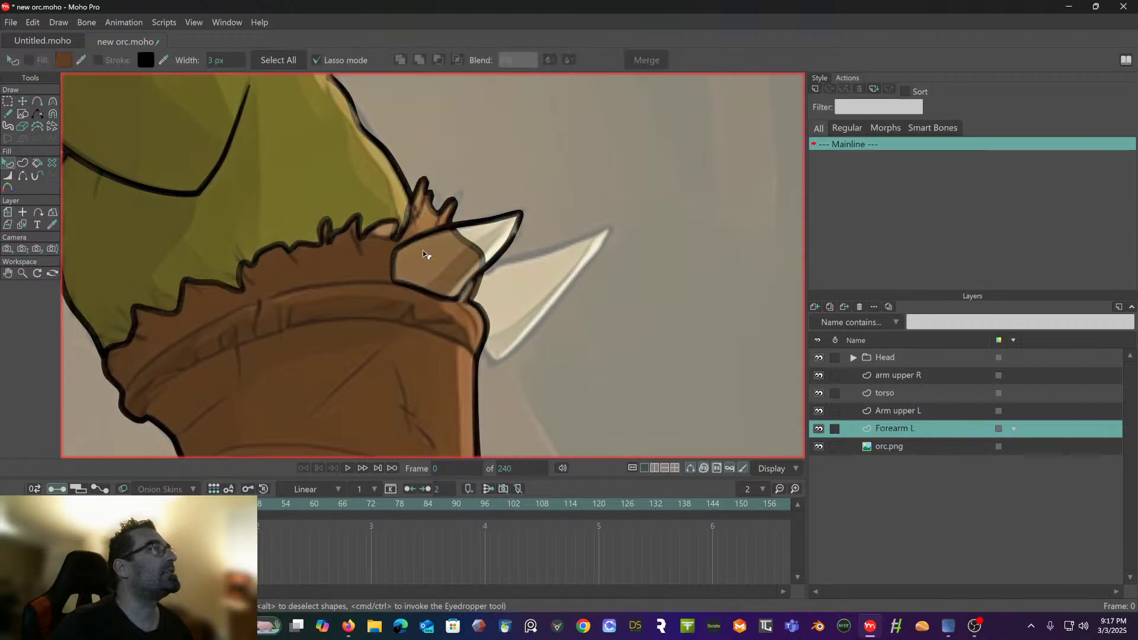
# - Select the upper spike's shape on the Forearm L layer and enable its fill
pyautogui.click(447, 250)
pyautogui.click(490, 233)
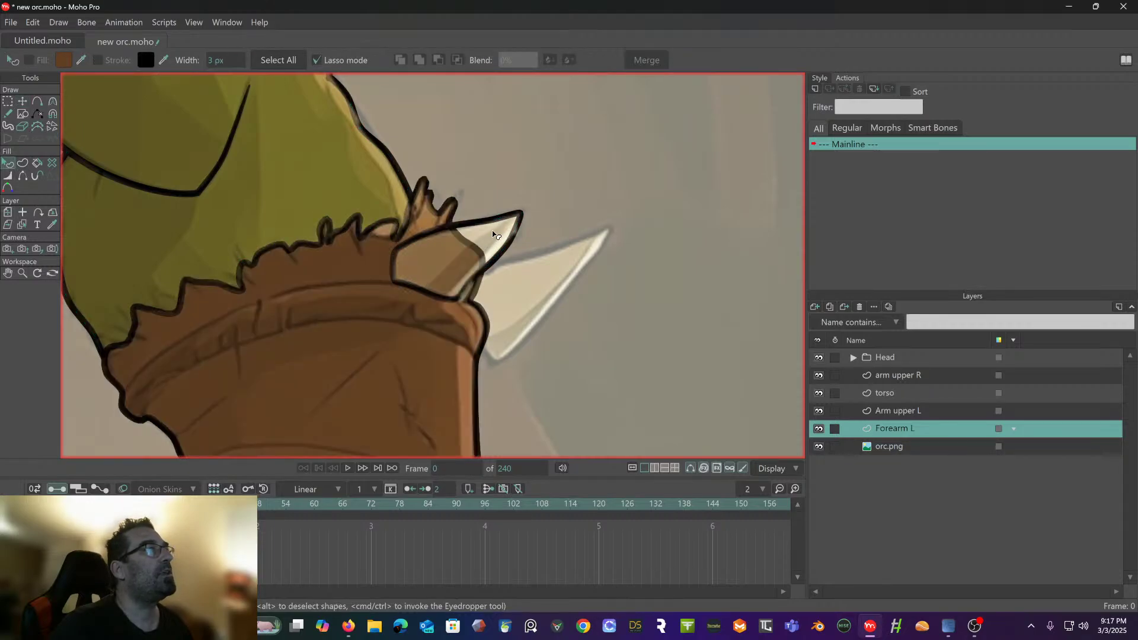
pyautogui.click(491, 226)
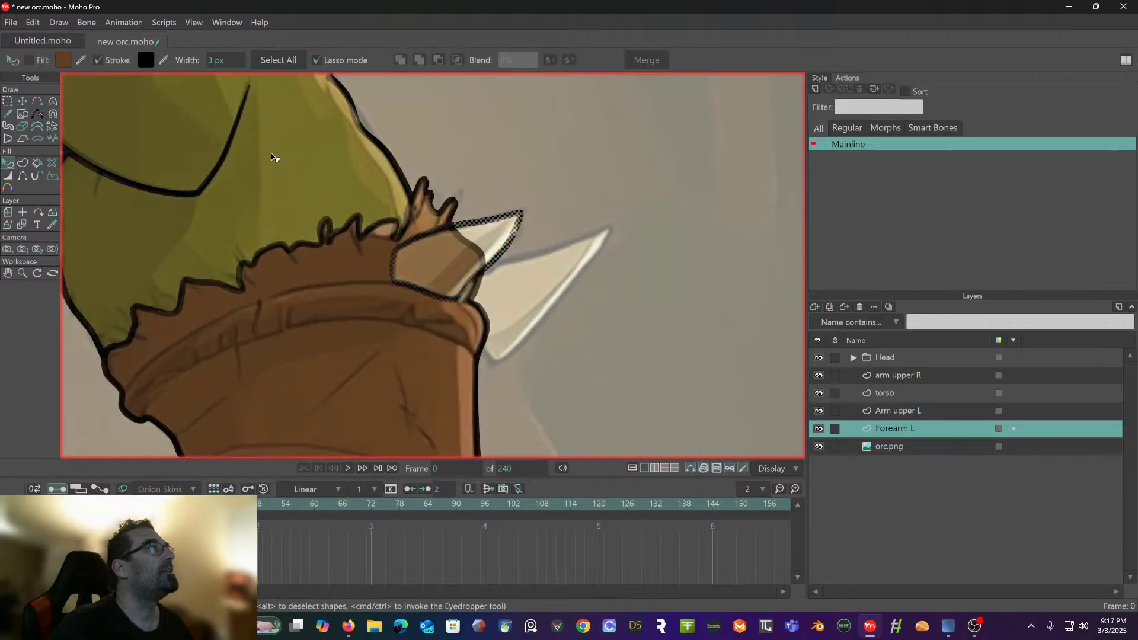
pyautogui.click(28, 60)
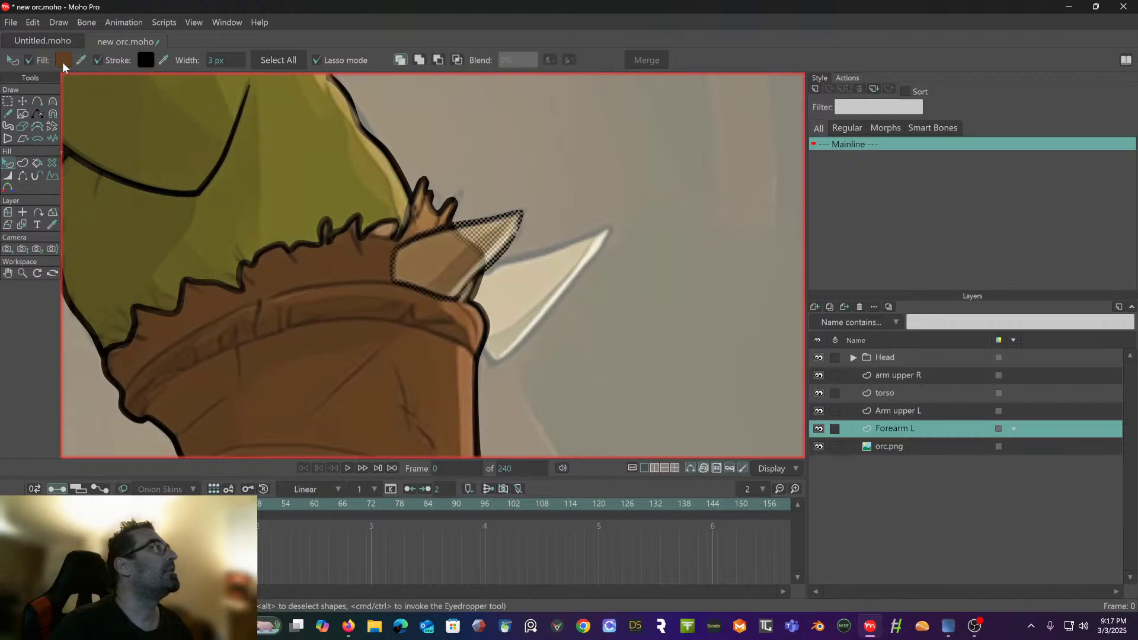
# - Recolour the upper spike's fill with the tan sampled from the same spike in the full-colour reference picture
pyautogui.moveTo(166, 198); pyautogui.dragTo(438, 236)
pyautogui.scroll(-8, 439, 236)
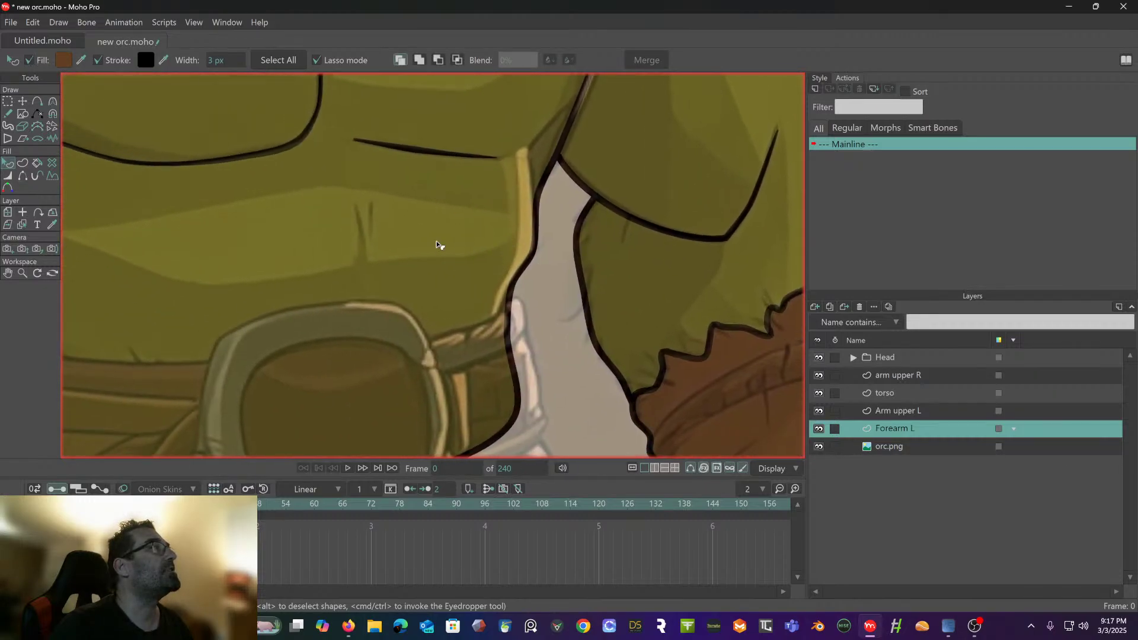
pyautogui.scroll(8, 538, 246)
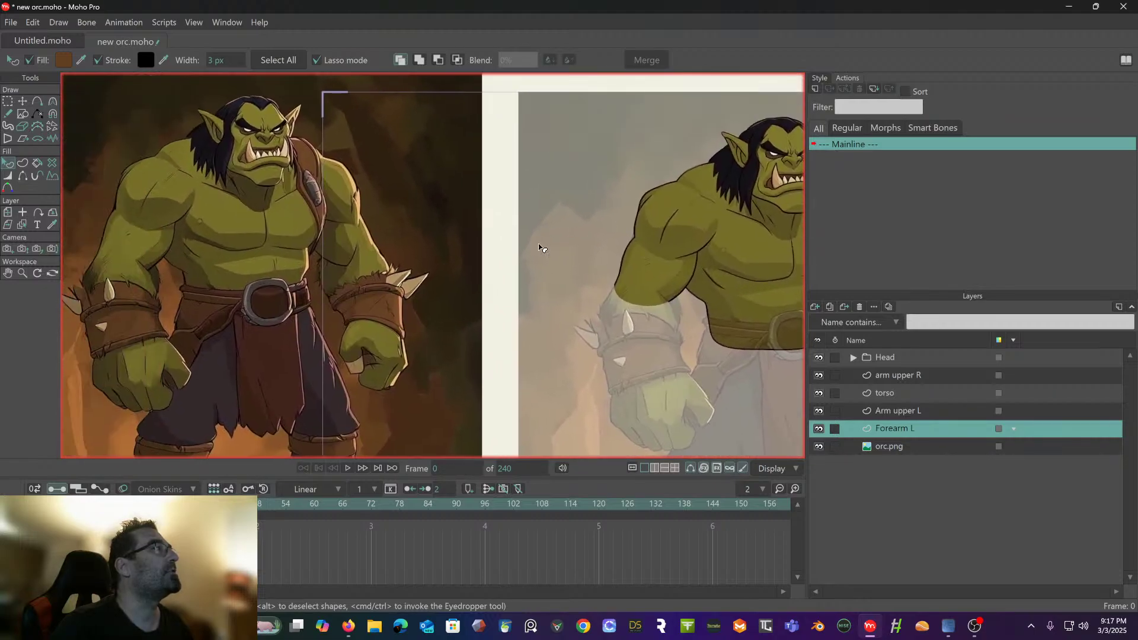
pyautogui.hscroll(3, 257, 134)
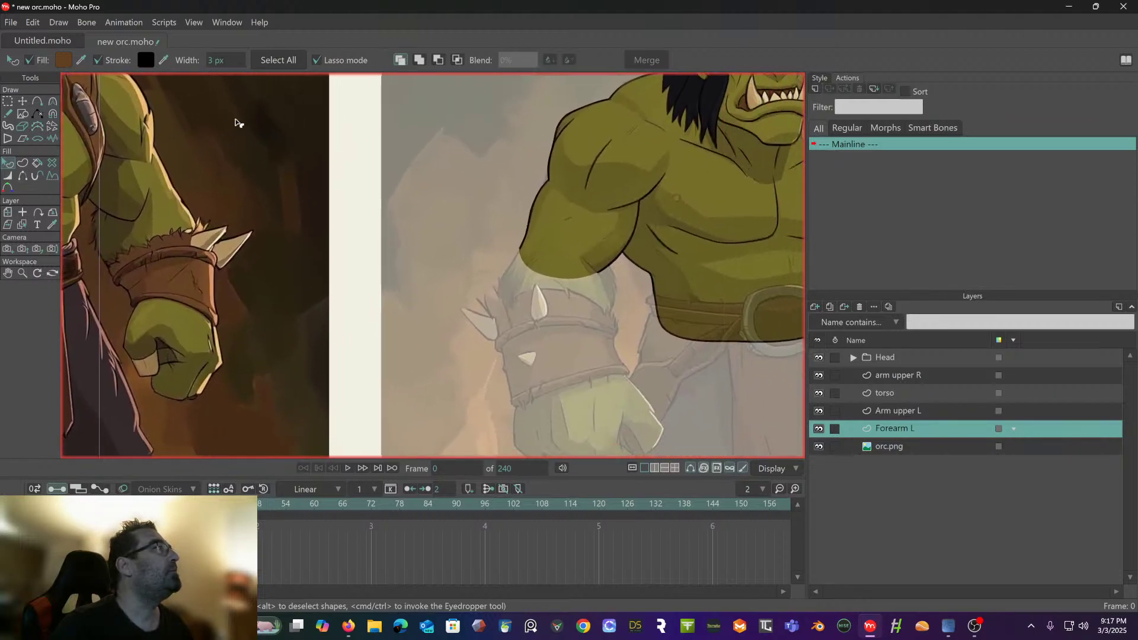
pyautogui.moveTo(83, 62); pyautogui.dragTo(209, 237)
pyautogui.scroll(6, 329, 183)
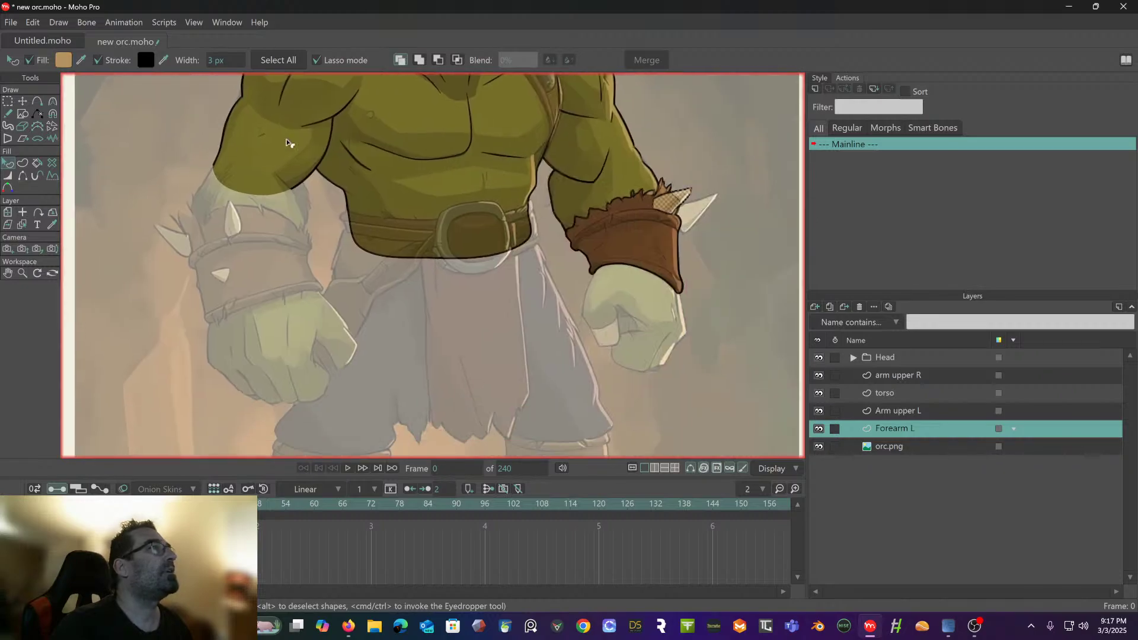
pyautogui.hscroll(2, 592, 267)
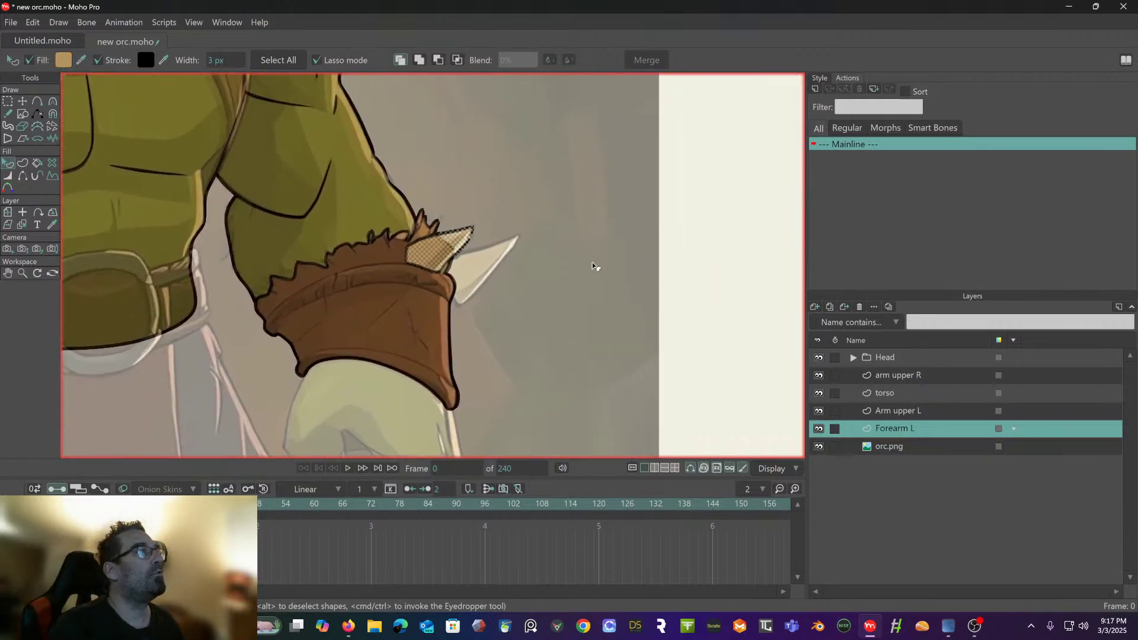
pyautogui.hscroll(2, 492, 271)
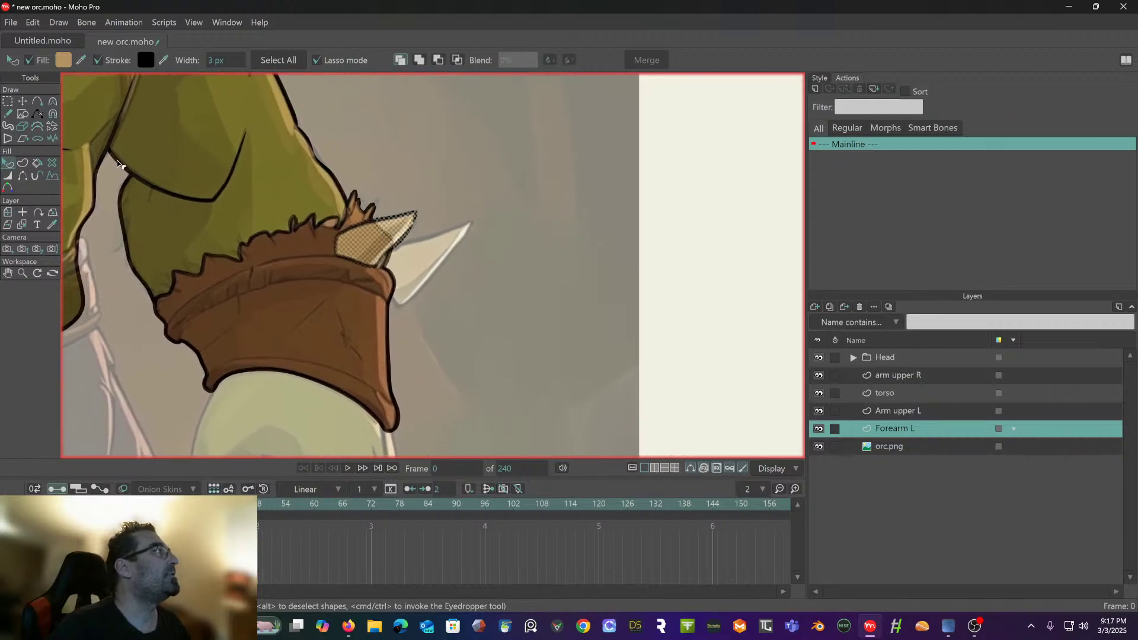
# - Trace a closed outline around the lower spike, out to its tip and back to its base behind the bracer's edge
pyautogui.click(35, 101)
pyautogui.scroll(3, 394, 301)
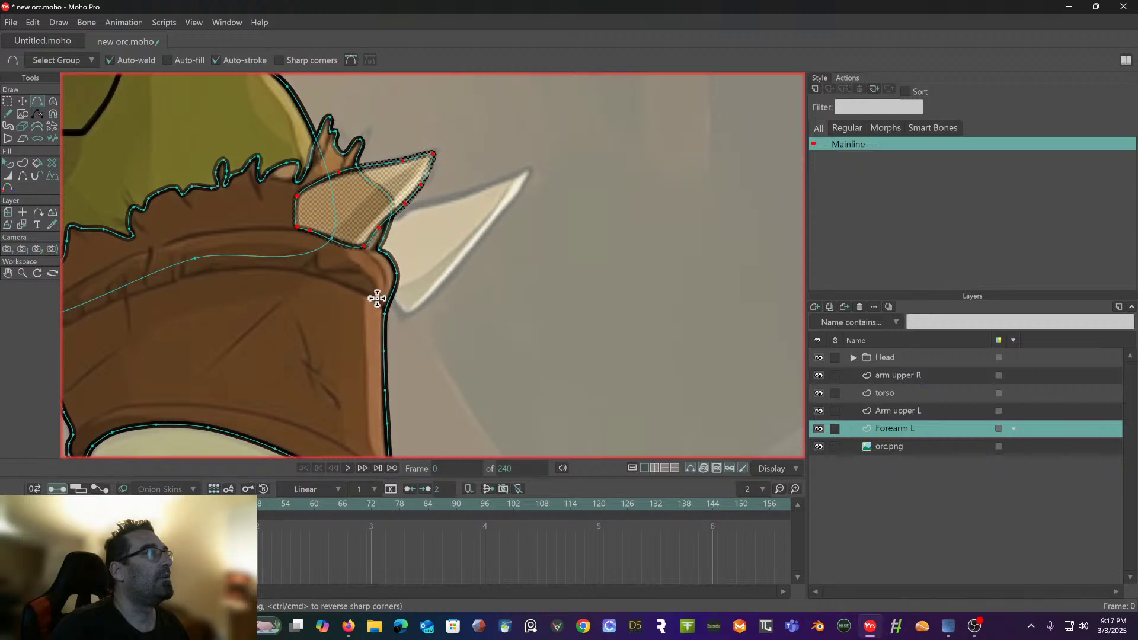
pyautogui.moveTo(373, 321)
pyautogui.mouseDown()
pyautogui.moveTo(423, 296)
pyautogui.moveTo(533, 168)
pyautogui.moveTo(374, 219)
pyautogui.moveTo(359, 238)
pyautogui.moveTo(375, 324)
pyautogui.moveTo(402, 250)
pyautogui.moveTo(418, 279)
pyautogui.mouseUp()
pyautogui.scroll(-5, 397, 314)
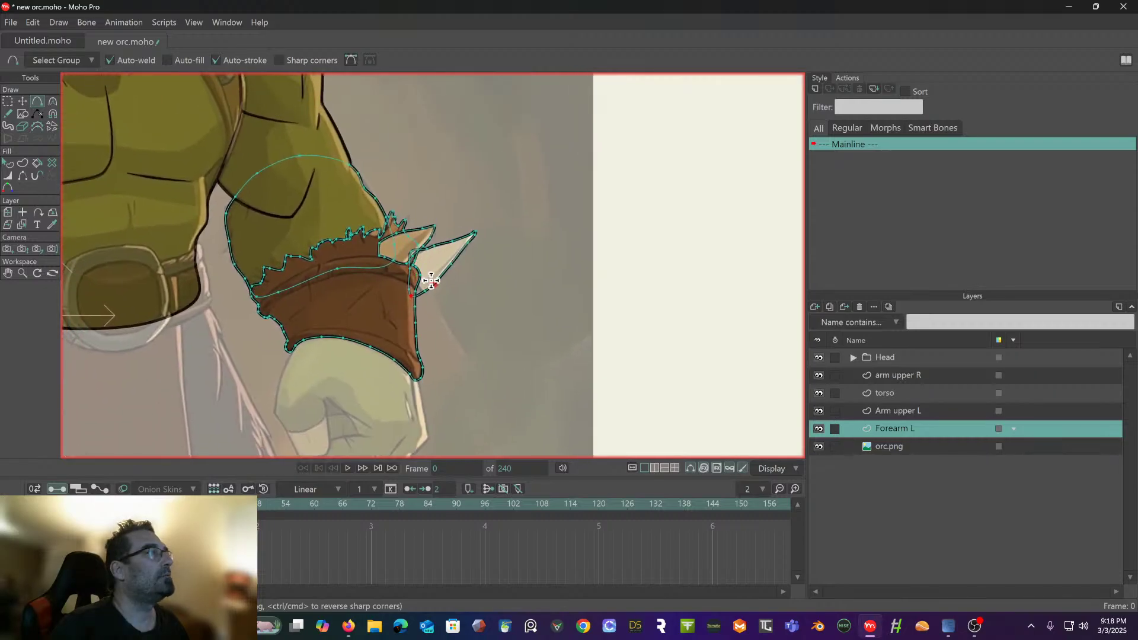
pyautogui.scroll(6, 431, 281)
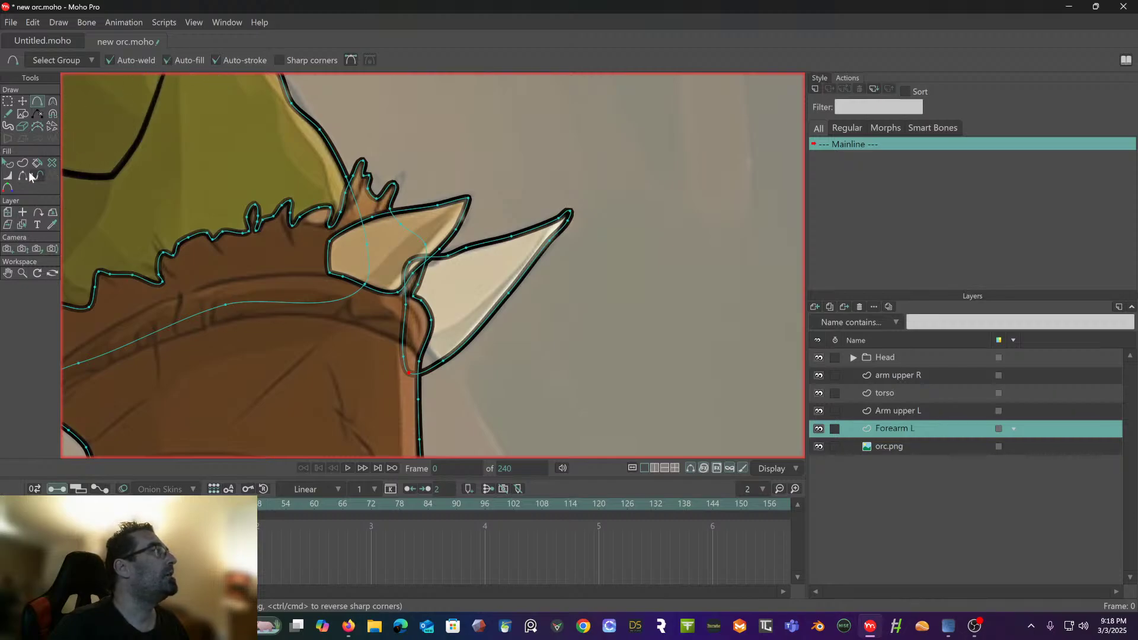
# - Select the lower spike's shape and enable its fill
pyautogui.click(8, 164)
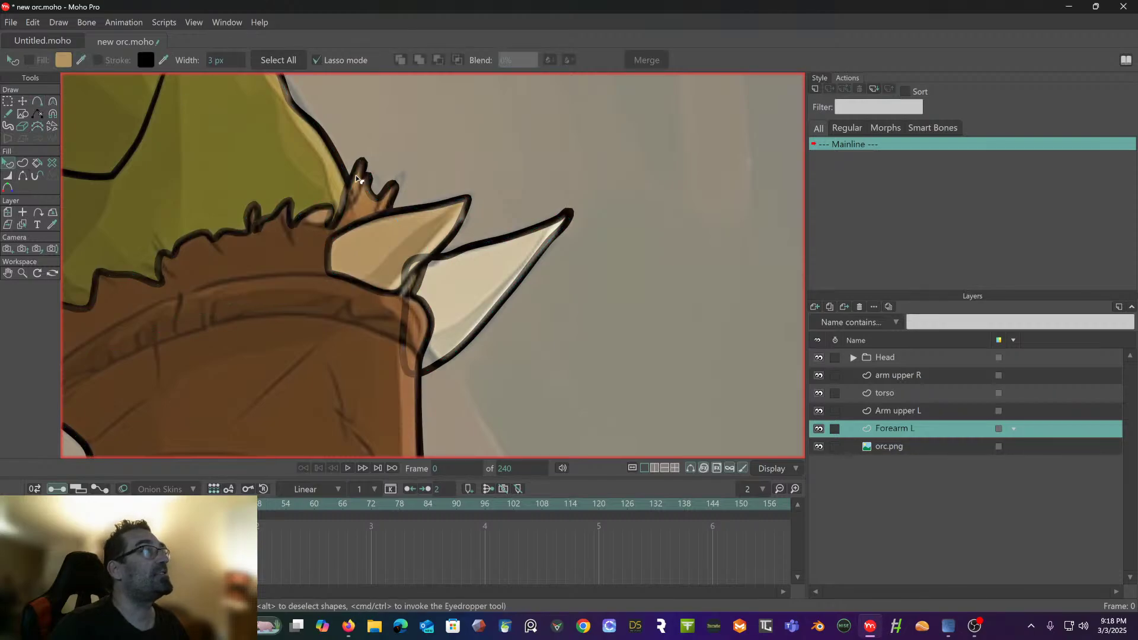
pyautogui.click(460, 255)
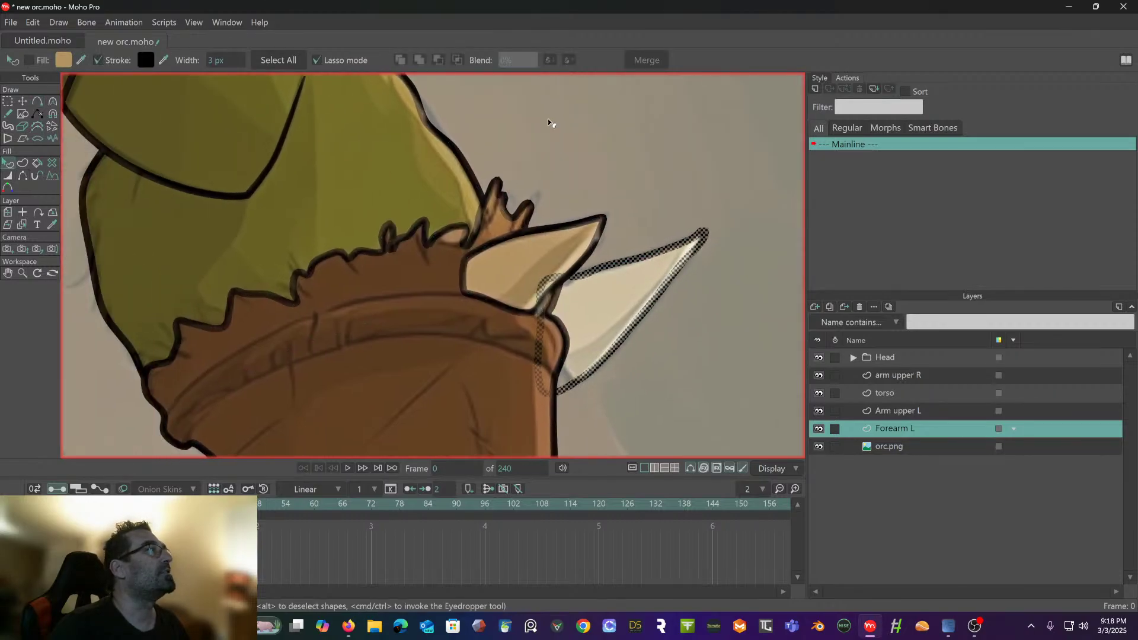
pyautogui.click(28, 58)
# - Recolour the lower spike's fill with the darker tan sampled from the same spike in the full-colour reference picture
pyautogui.scroll(-5, 176, 171)
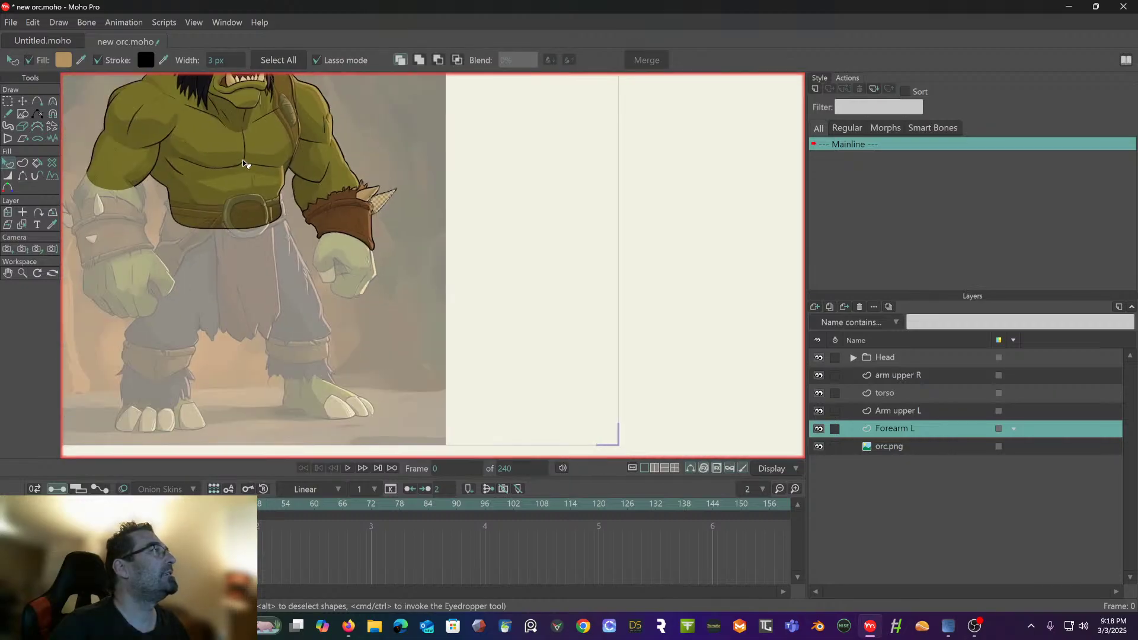
pyautogui.moveTo(243, 159); pyautogui.dragTo(424, 153)
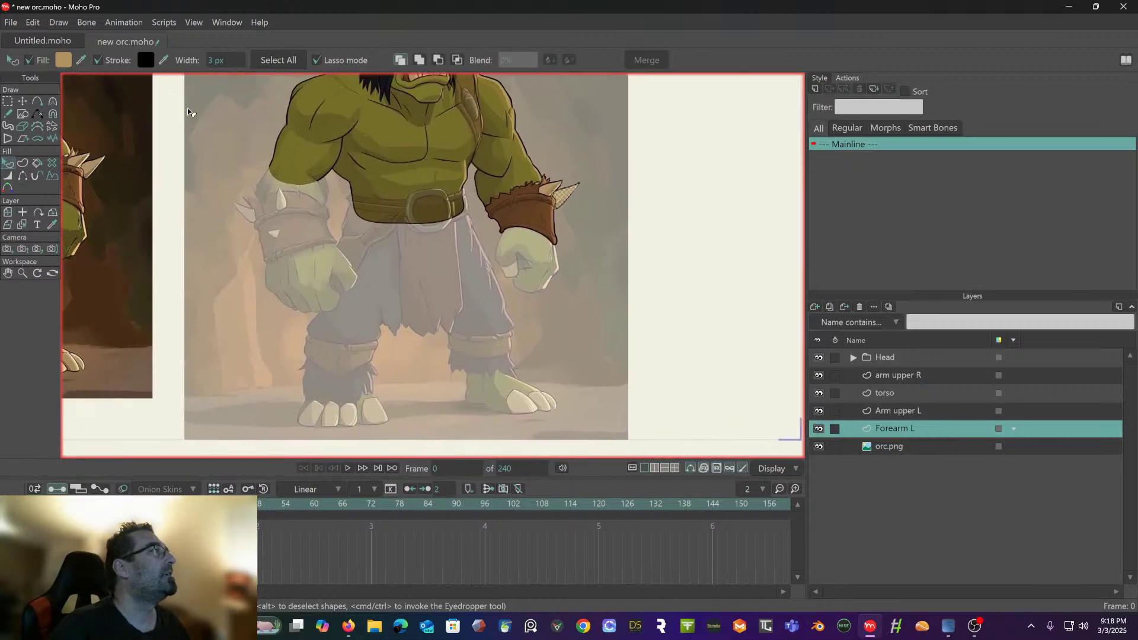
pyautogui.moveTo(187, 108); pyautogui.dragTo(373, 165)
pyautogui.scroll(5, 284, 190)
pyautogui.moveTo(279, 197); pyautogui.dragTo(272, 142)
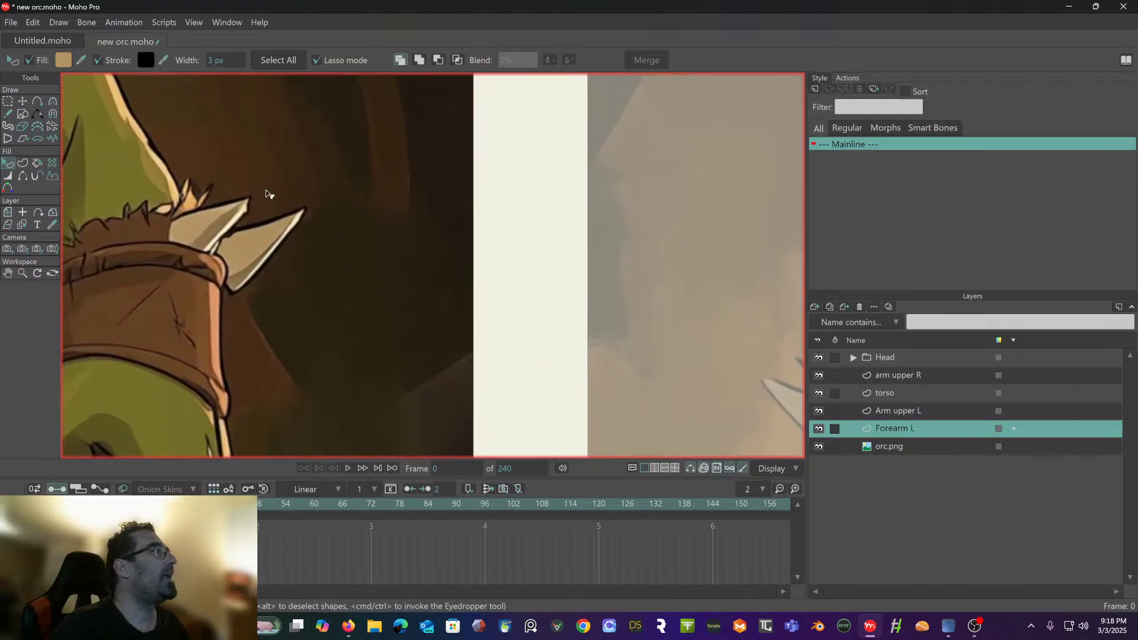
pyautogui.moveTo(267, 193); pyautogui.dragTo(261, 166)
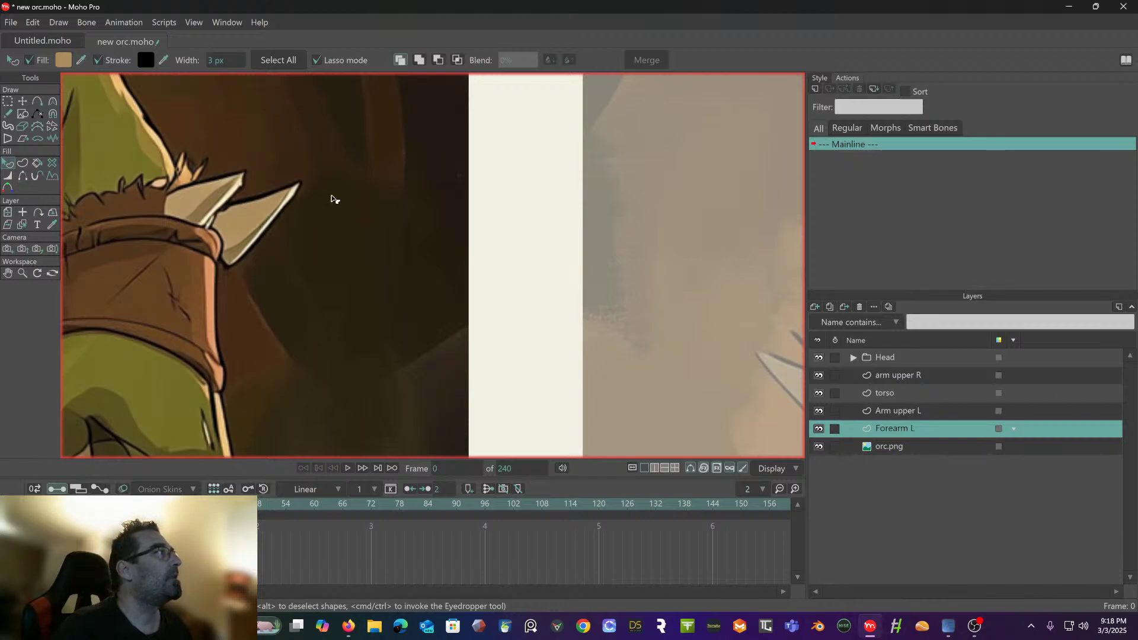
pyautogui.scroll(-3, 381, 197)
pyautogui.moveTo(411, 203); pyautogui.dragTo(148, 196)
pyautogui.moveTo(362, 216); pyautogui.dragTo(165, 254)
pyautogui.moveTo(325, 203); pyautogui.dragTo(102, 212)
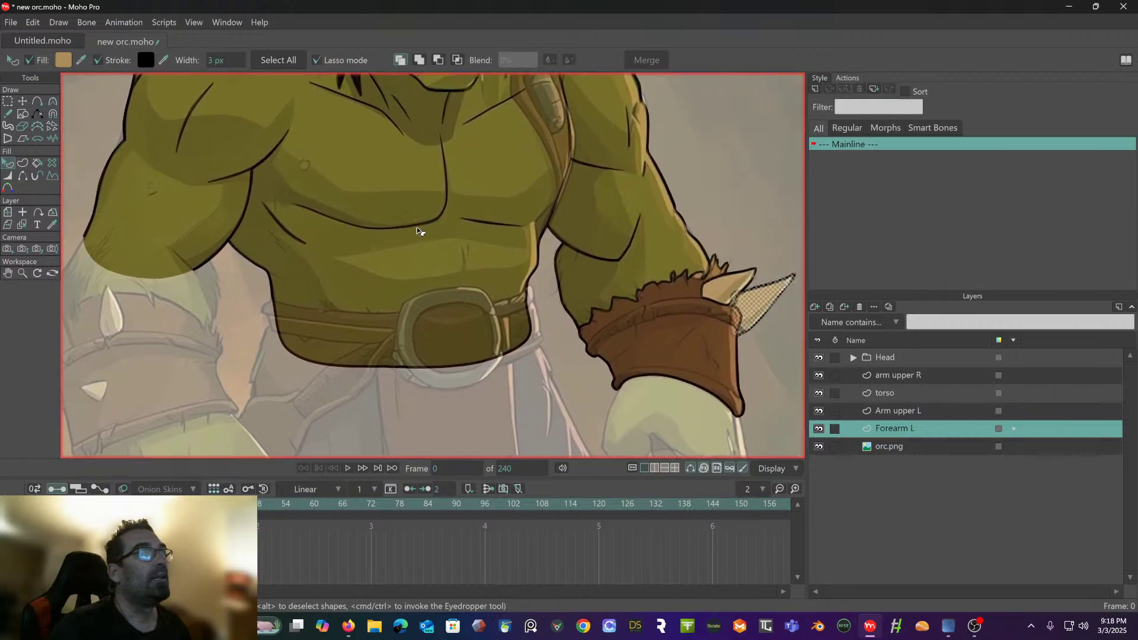
pyautogui.scroll(-2, 417, 229)
pyautogui.moveTo(406, 228); pyautogui.dragTo(333, 223)
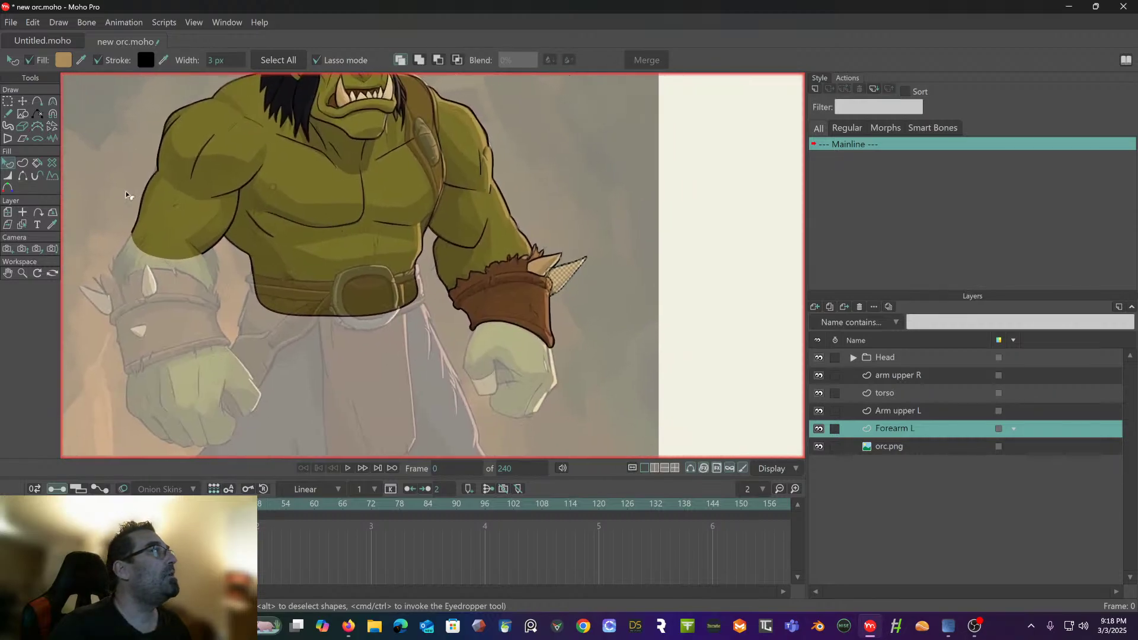
# - Deselect the lower spike and turn off auto-fill for newly added curves
pyautogui.click(8, 104)
pyautogui.scroll(3, 617, 257)
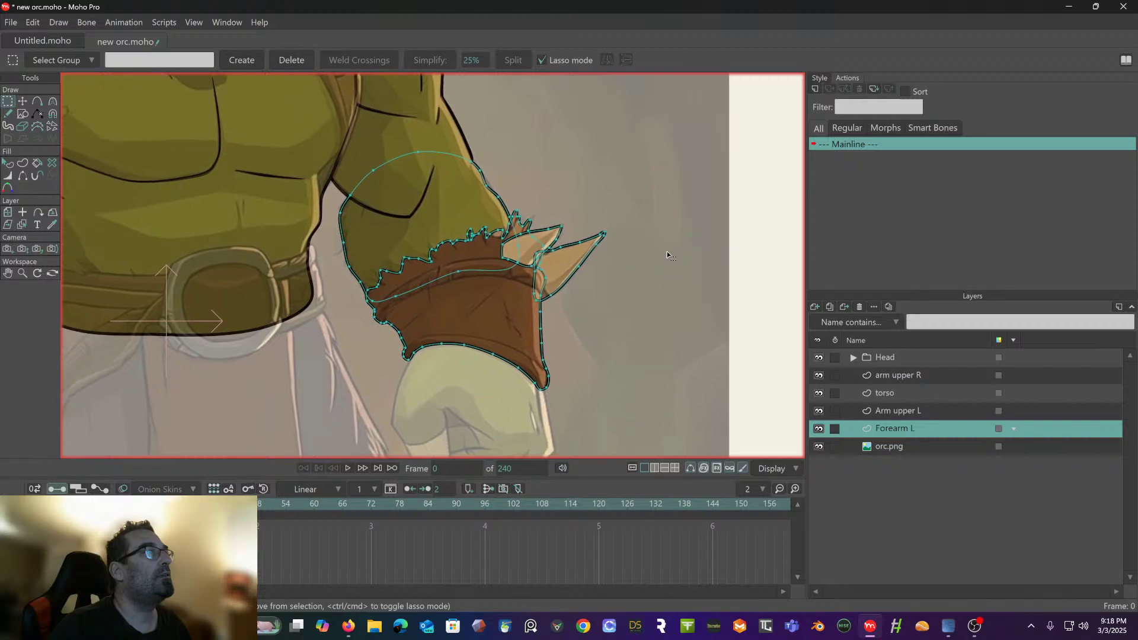
pyautogui.scroll(2, 667, 255)
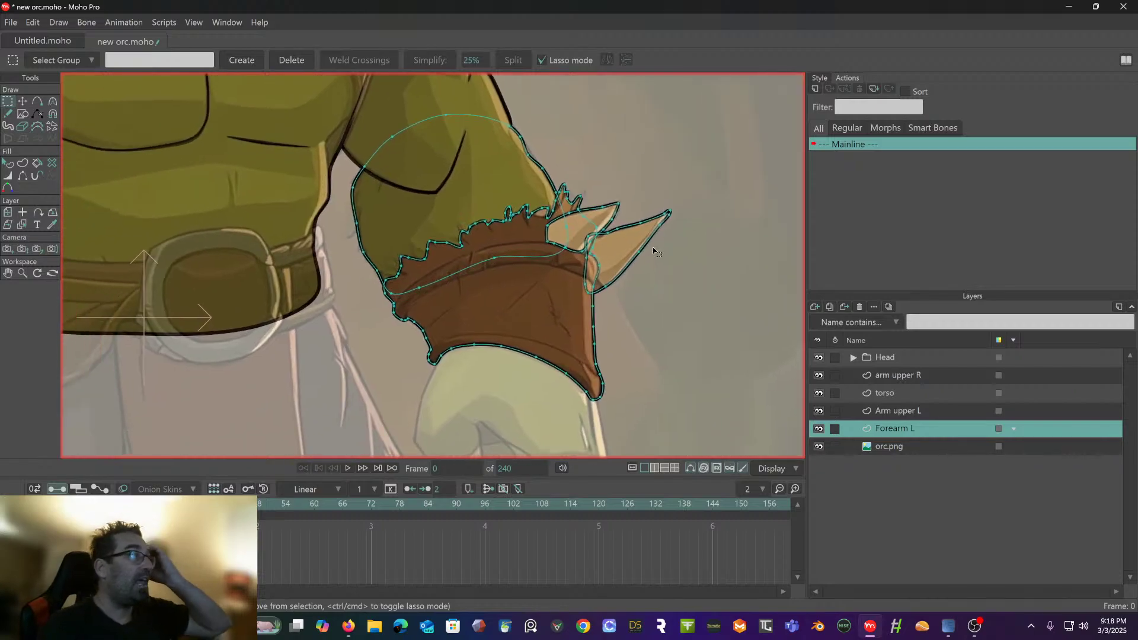
pyautogui.click(38, 101)
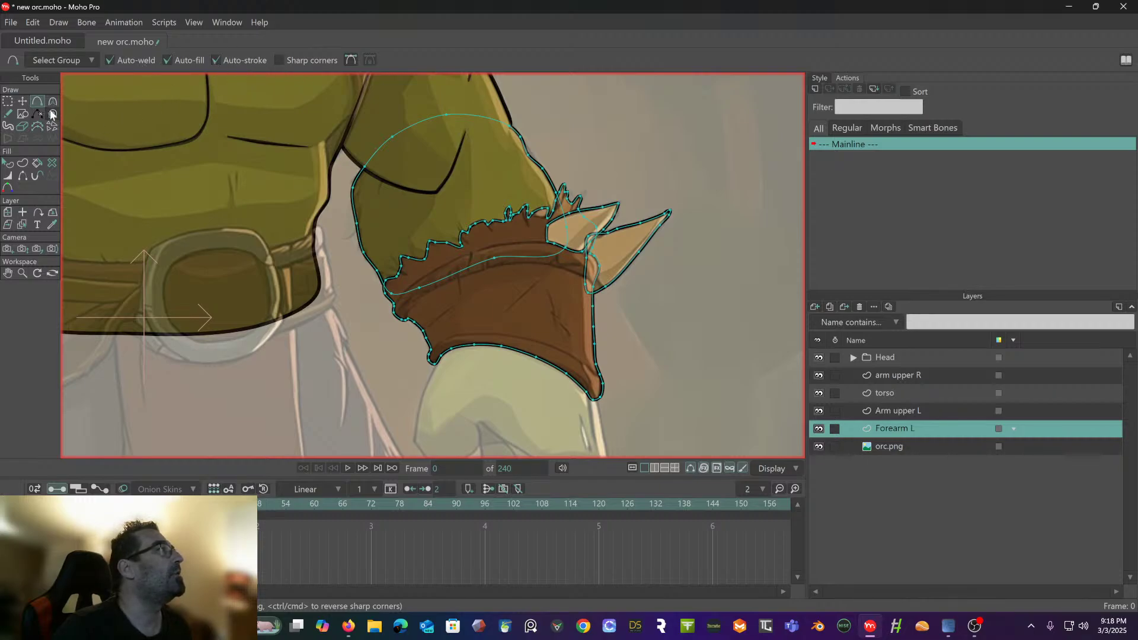
pyautogui.click(169, 60)
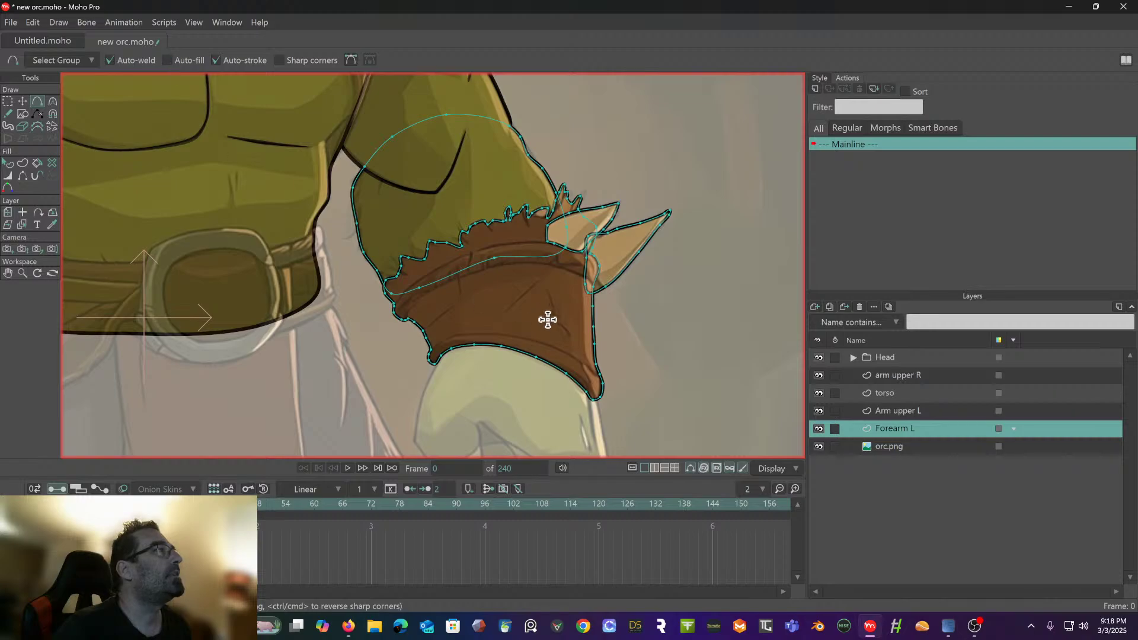
pyautogui.scroll(1, 546, 317)
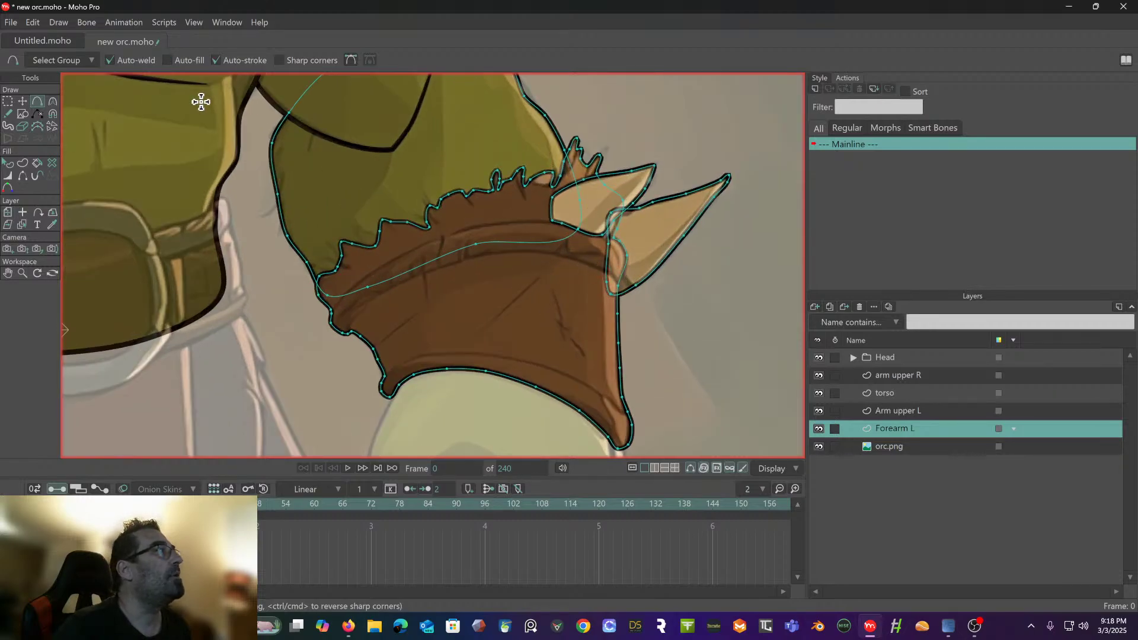
# - Select the lower spike's shape and lower it to the back, behind the bracer and the upper spike
pyautogui.click(9, 164)
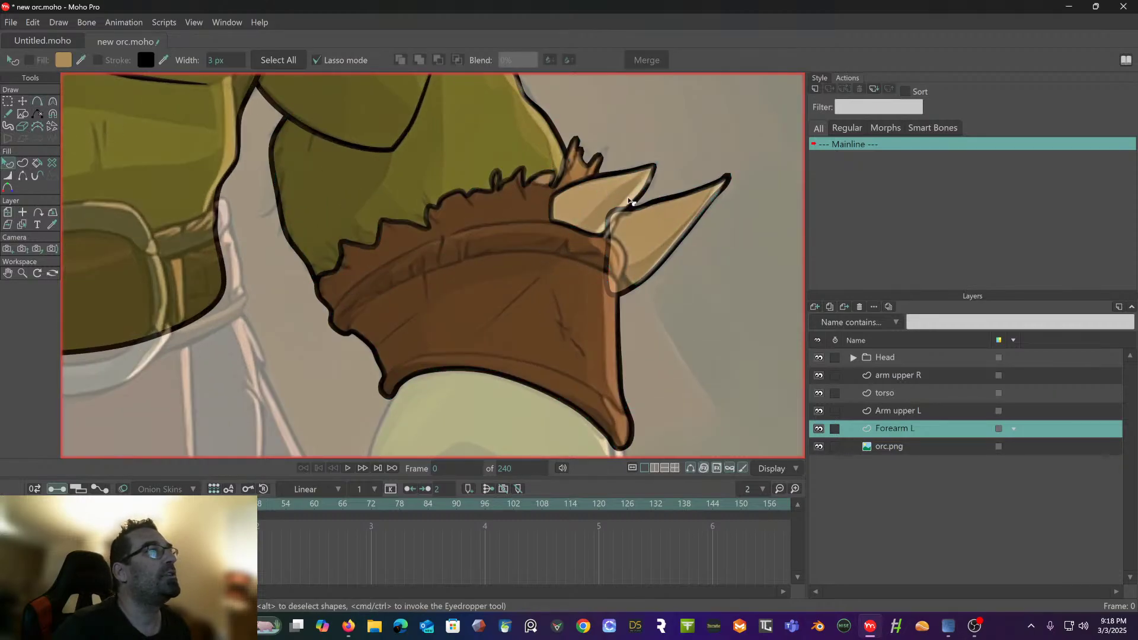
pyautogui.click(661, 205)
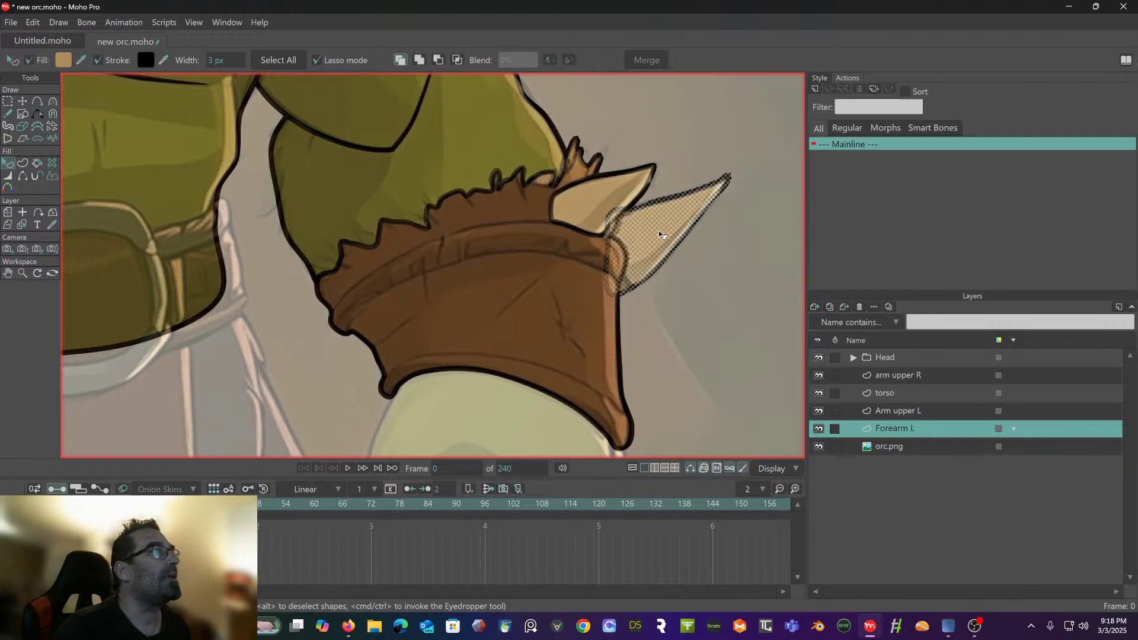
pyautogui.click(59, 22)
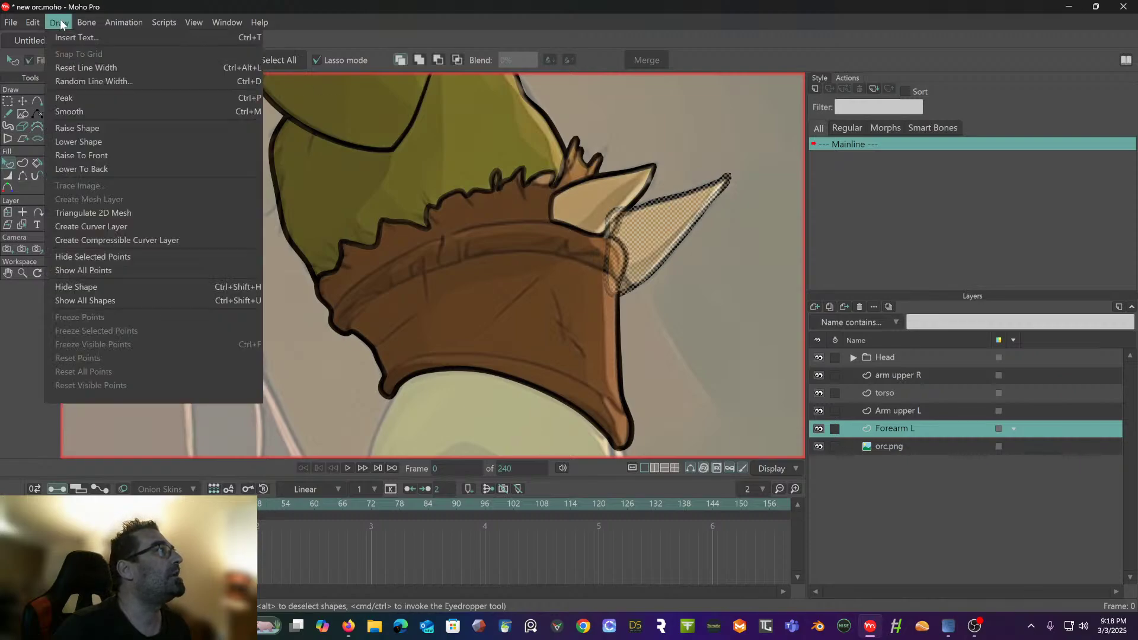
pyautogui.click(92, 171)
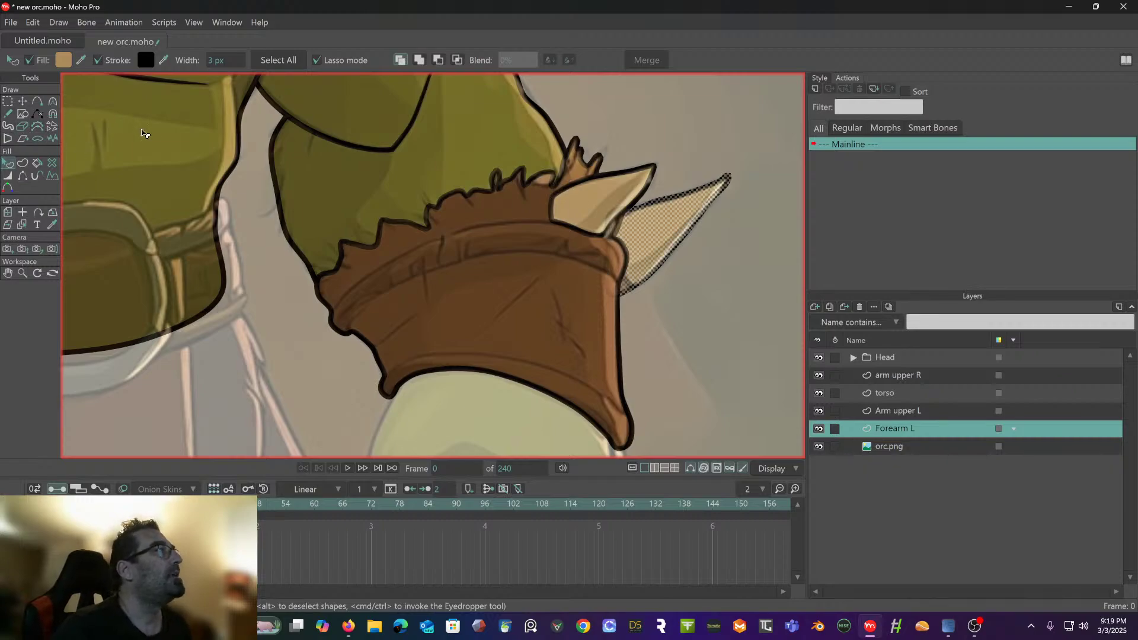
pyautogui.click(37, 102)
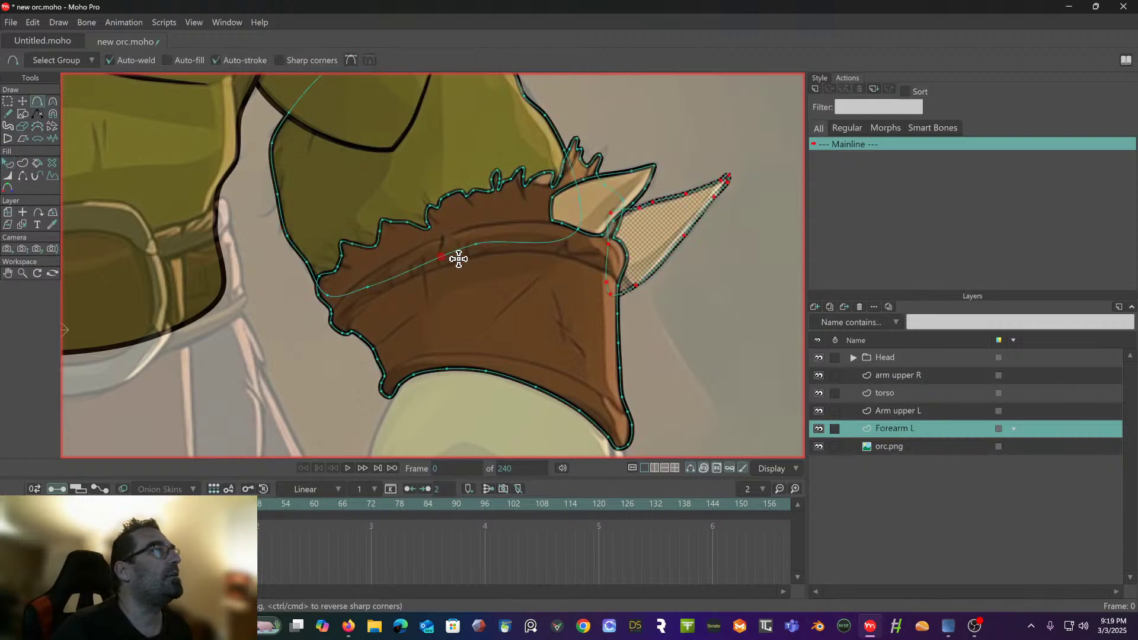
pyautogui.scroll(3, 465, 259)
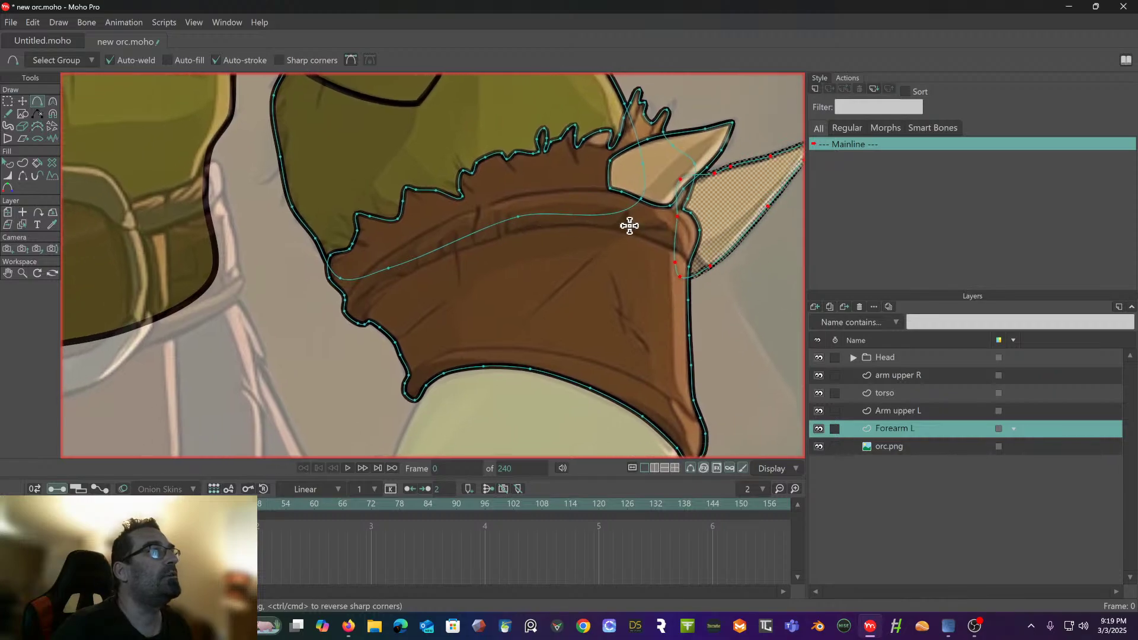
pyautogui.moveTo(369, 312)
pyautogui.mouseDown()
pyautogui.moveTo(376, 297)
pyautogui.moveTo(457, 257)
pyautogui.mouseUp()
pyautogui.scroll(3, 409, 281)
pyautogui.moveTo(402, 301); pyautogui.dragTo(399, 317)
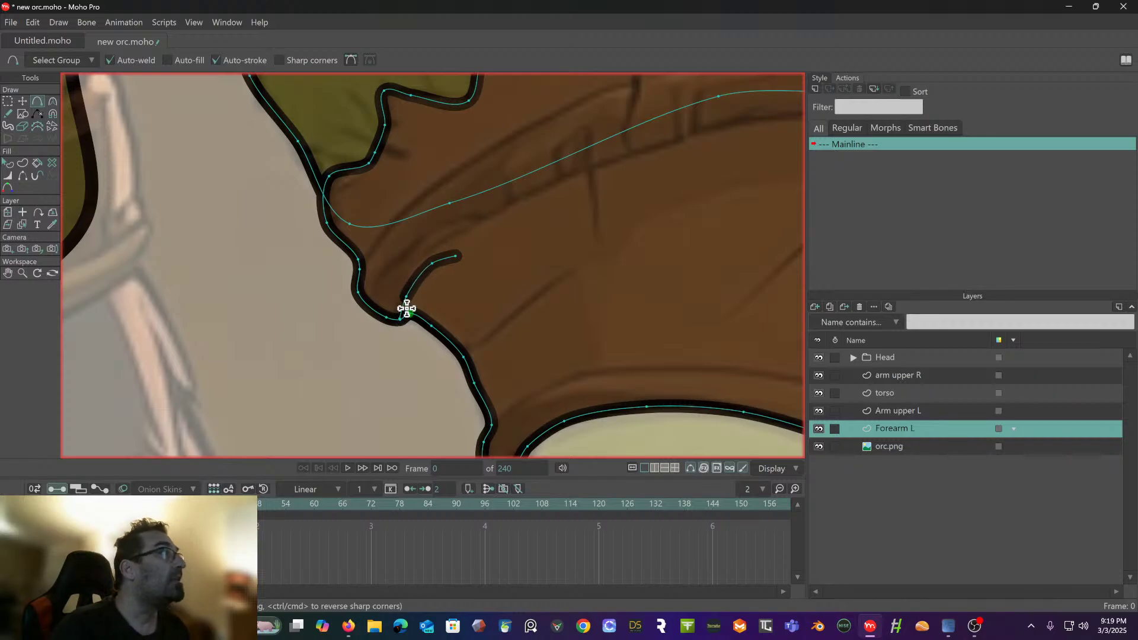
pyautogui.hotkey('ctrl', 'z')
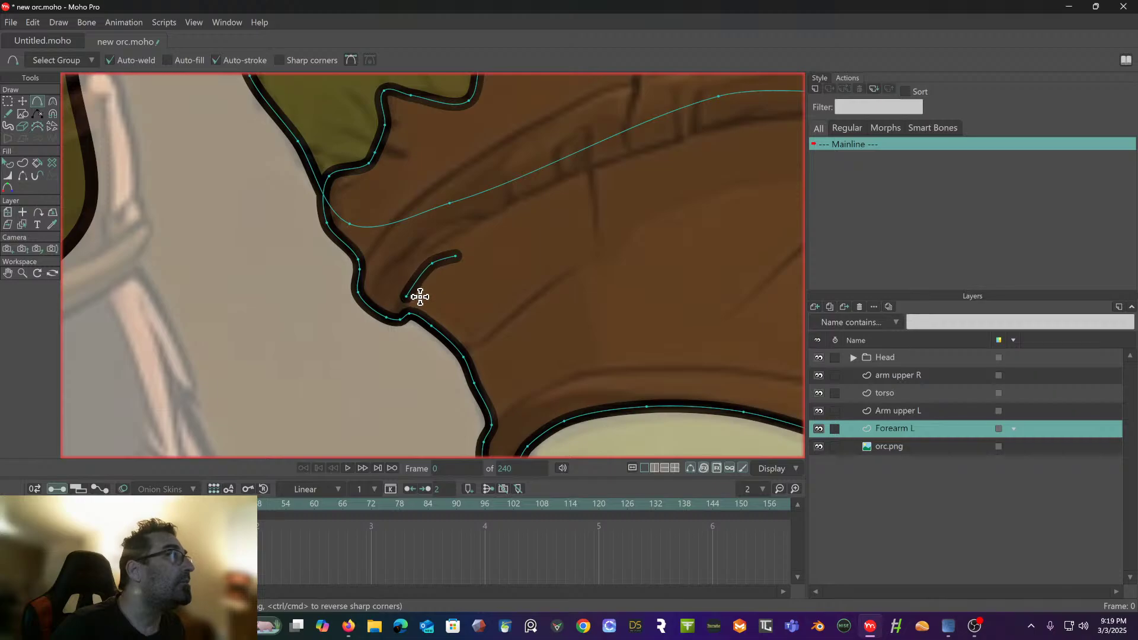
pyautogui.hotkey('ctrl', 'z')
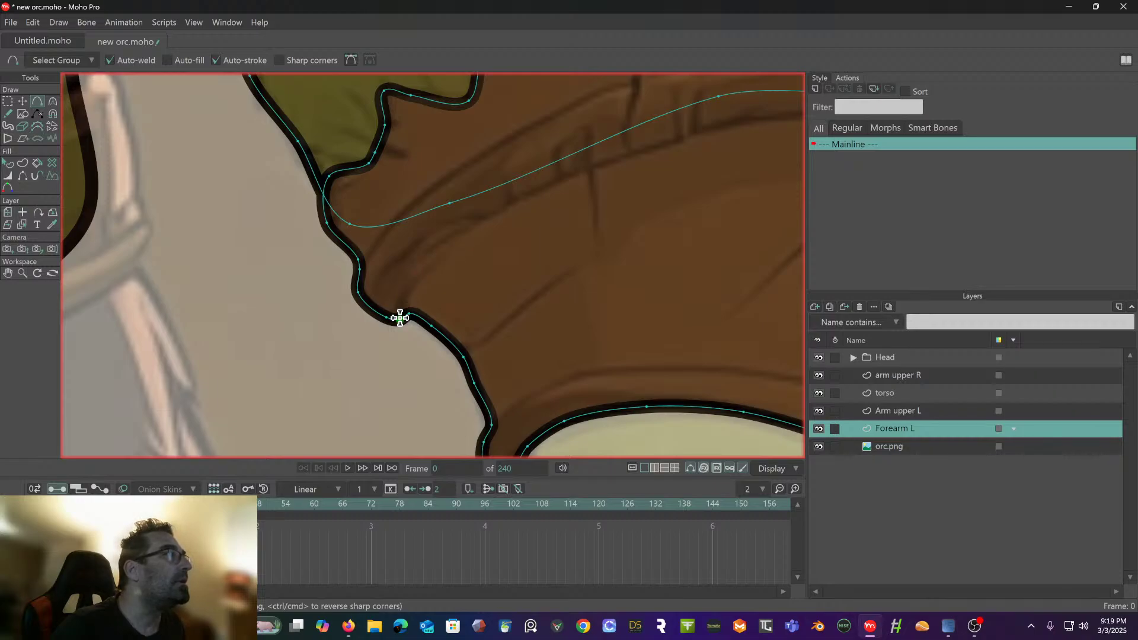
# - Draw a short crease line from the bracer's lower left notch and a longer fold curve starting at the outline just above it
pyautogui.moveTo(399, 317)
pyautogui.mouseDown()
pyautogui.moveTo(414, 282)
pyautogui.moveTo(446, 260)
pyautogui.mouseUp()
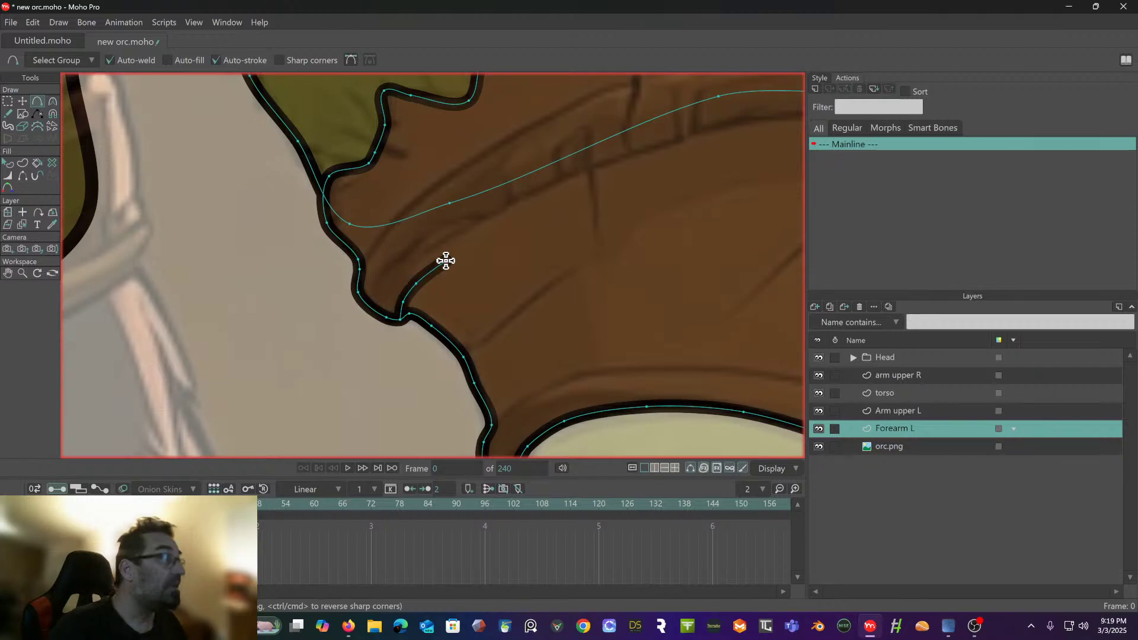
pyautogui.scroll(-1, 427, 279)
pyautogui.scroll(-1, 439, 195)
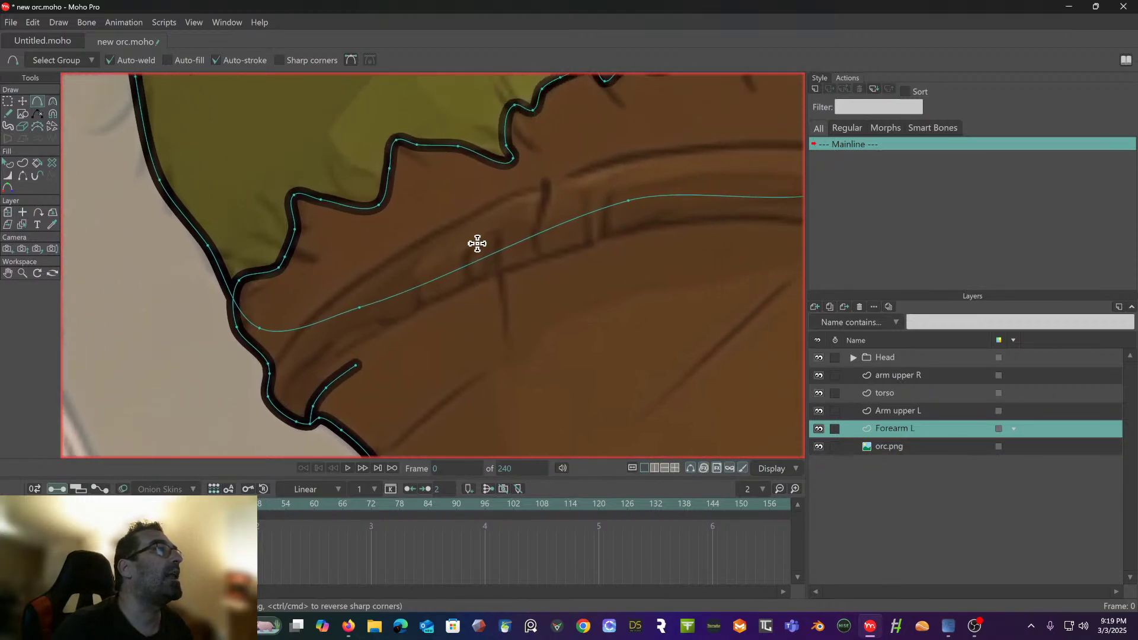
pyautogui.scroll(-1, 478, 243)
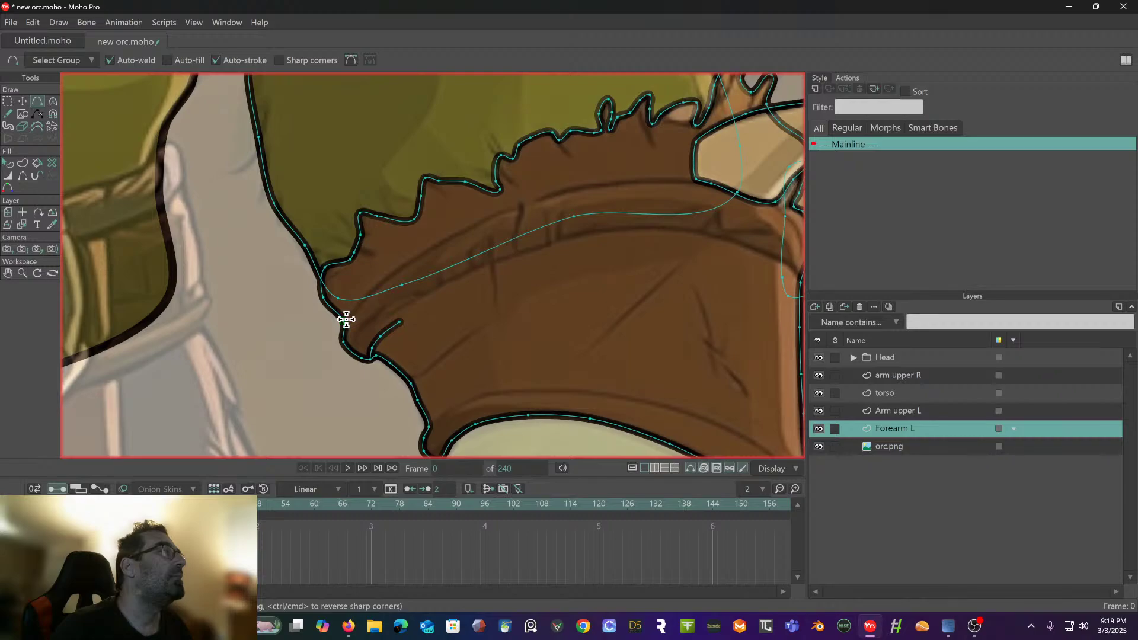
pyautogui.moveTo(347, 320)
pyautogui.mouseDown()
pyautogui.moveTo(375, 280)
pyautogui.moveTo(462, 223)
pyautogui.moveTo(512, 210)
pyautogui.mouseUp()
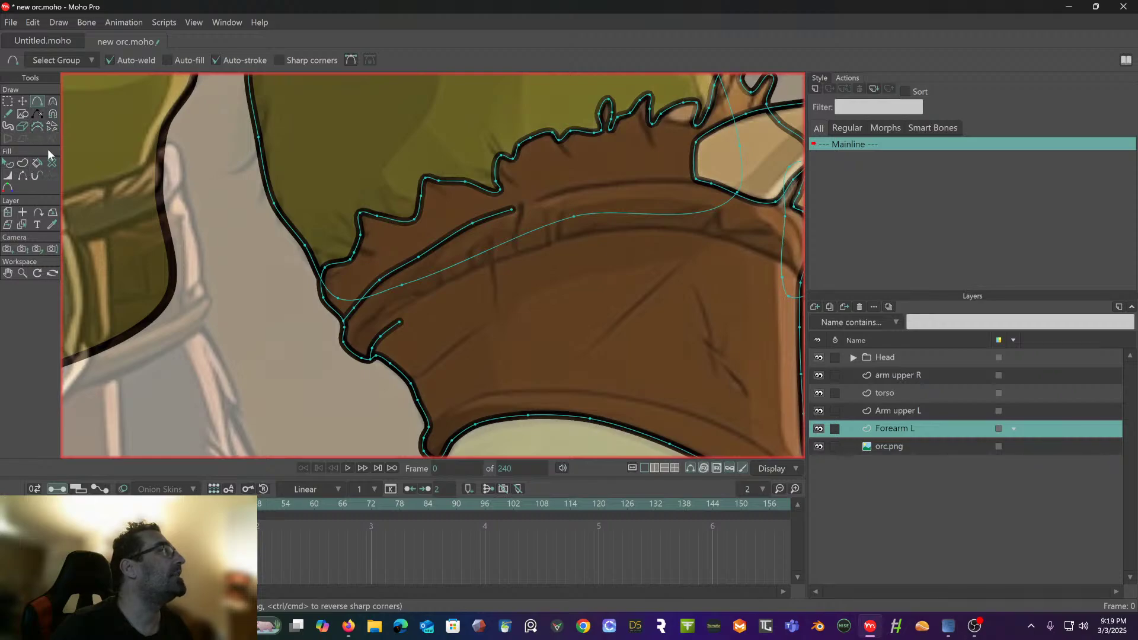
# - Reduce the line width at the long fold curve's points to about 62–76% and thin the short crease's points down to its base
pyautogui.click(8, 175)
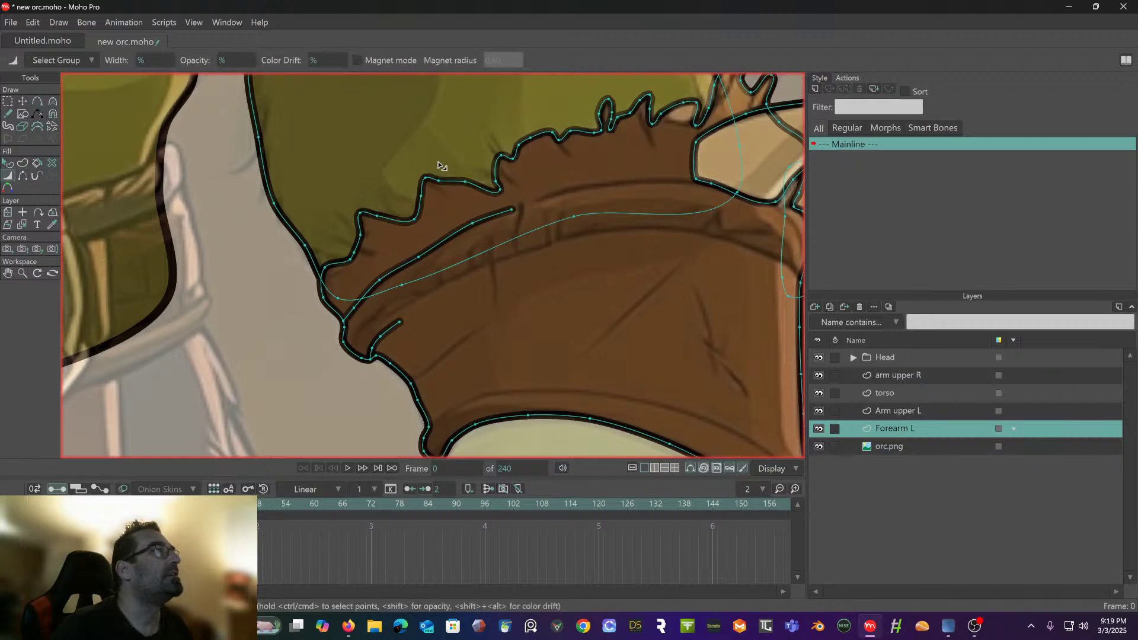
pyautogui.click(512, 210)
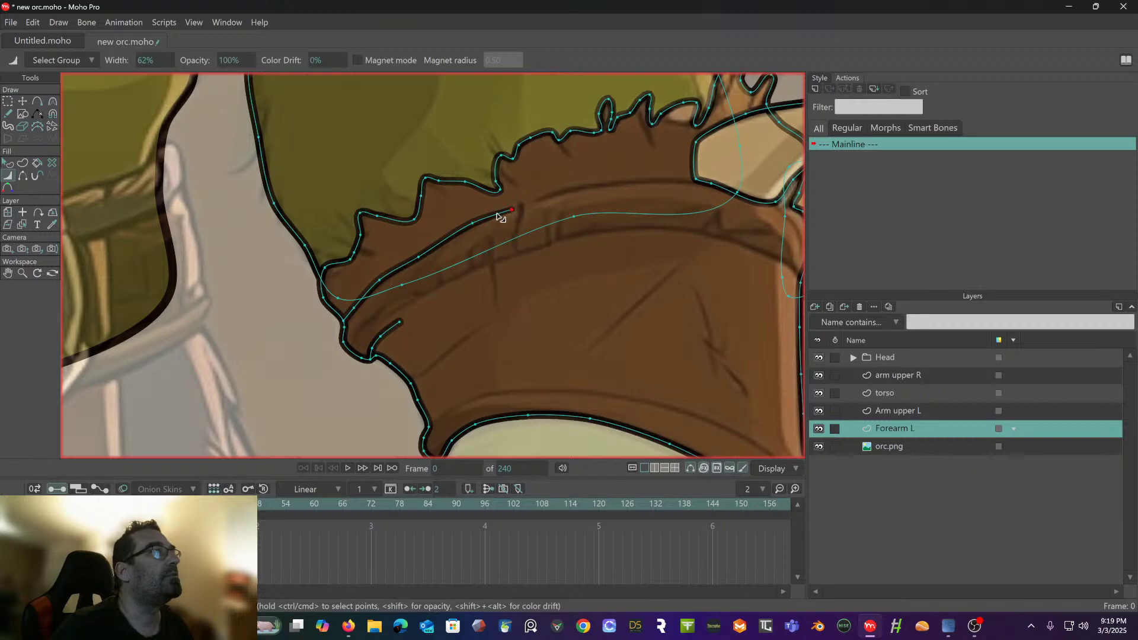
pyautogui.click(470, 225)
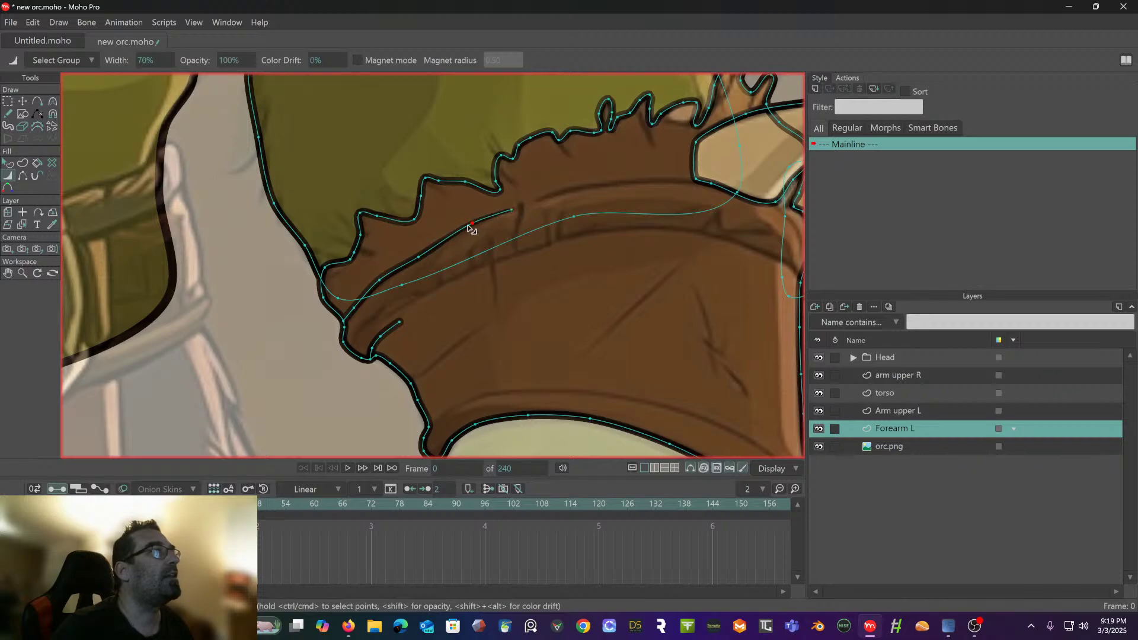
pyautogui.click(419, 257)
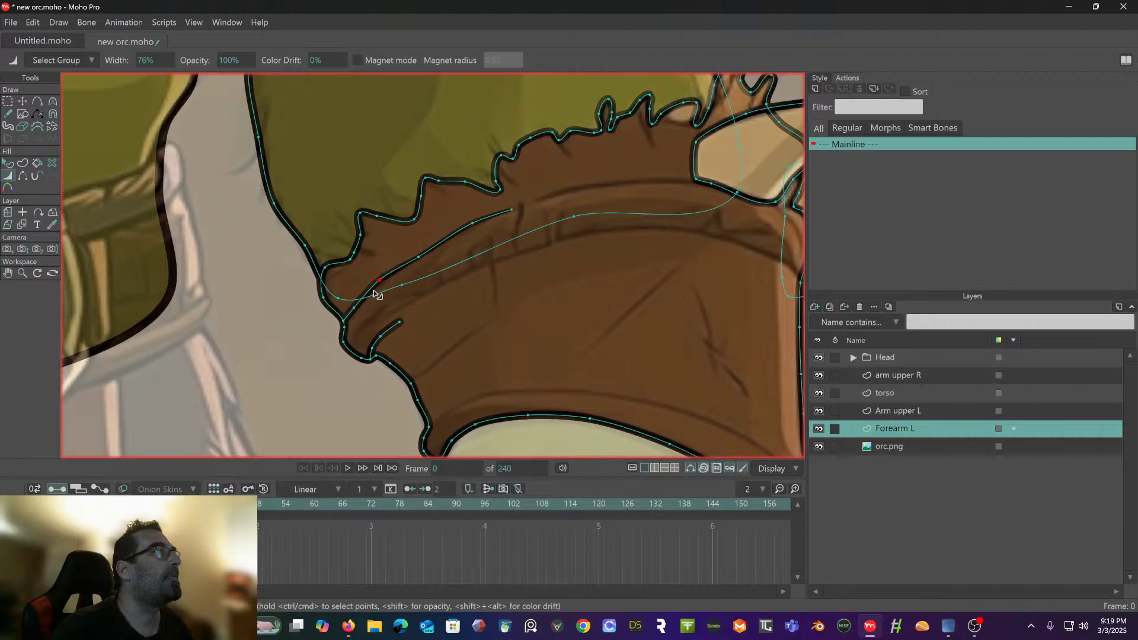
pyautogui.click(392, 327)
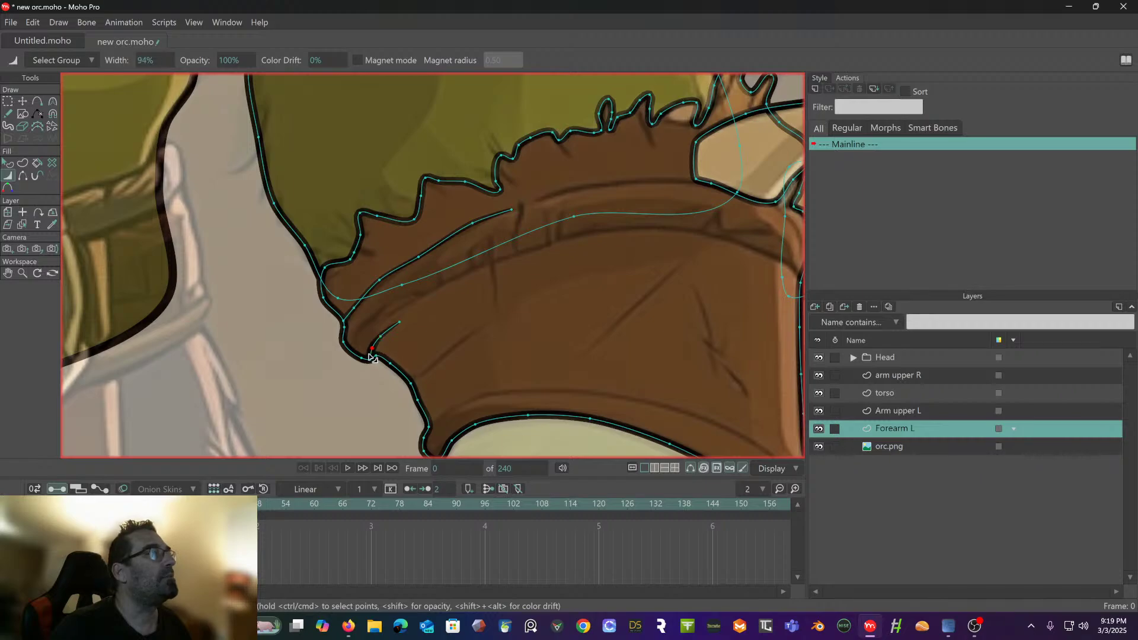
pyautogui.moveTo(364, 359); pyautogui.dragTo(364, 360)
# - Draw a fold line from the upper spike's base leftward along the cuff, stopping short of the previous fold curve's free end
pyautogui.moveTo(427, 280); pyautogui.dragTo(350, 332)
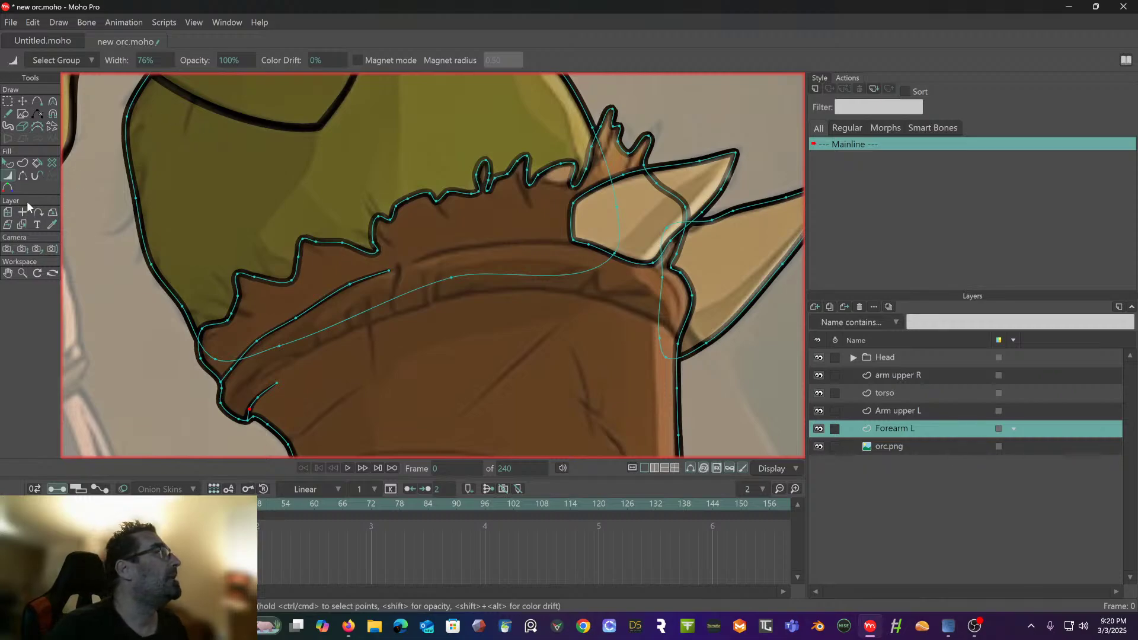
pyautogui.click(36, 101)
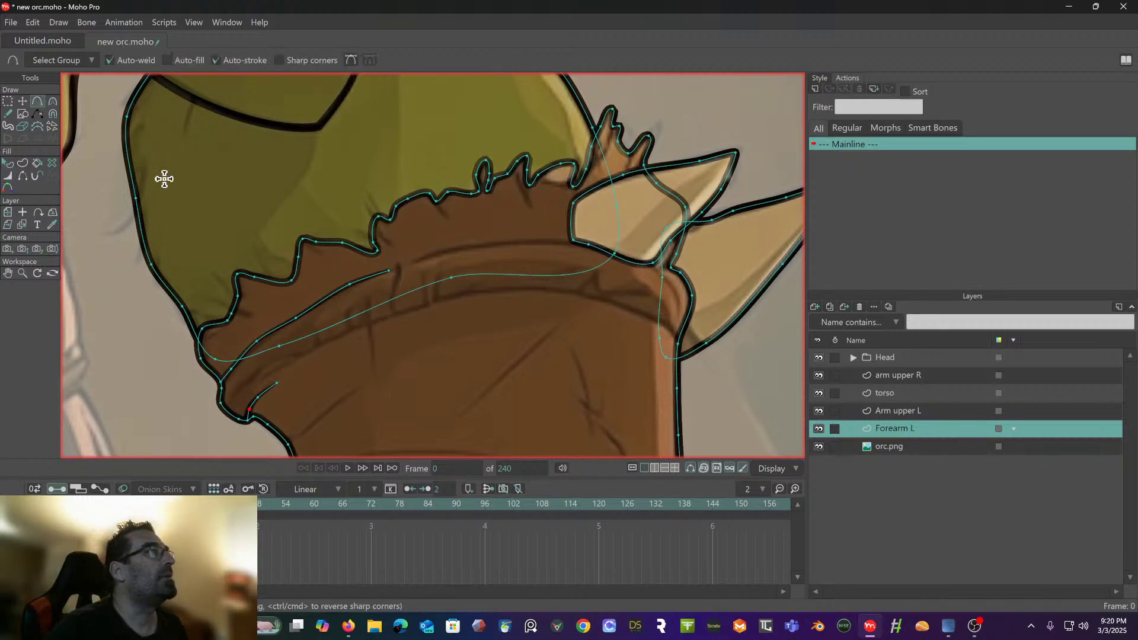
pyautogui.click(573, 240)
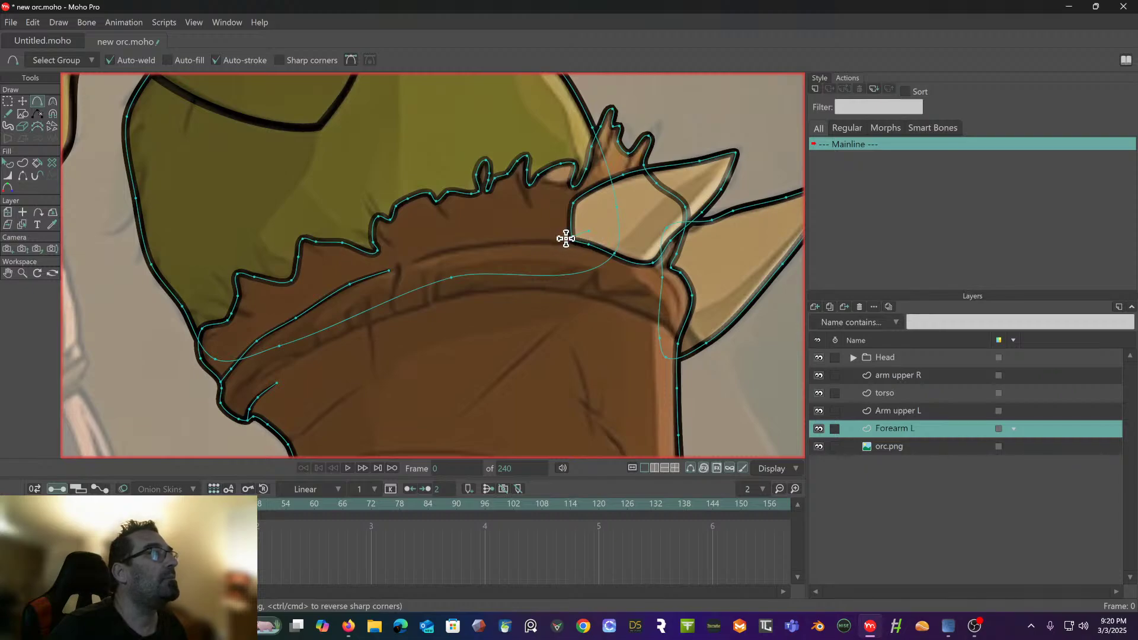
pyautogui.moveTo(564, 236); pyautogui.dragTo(413, 261)
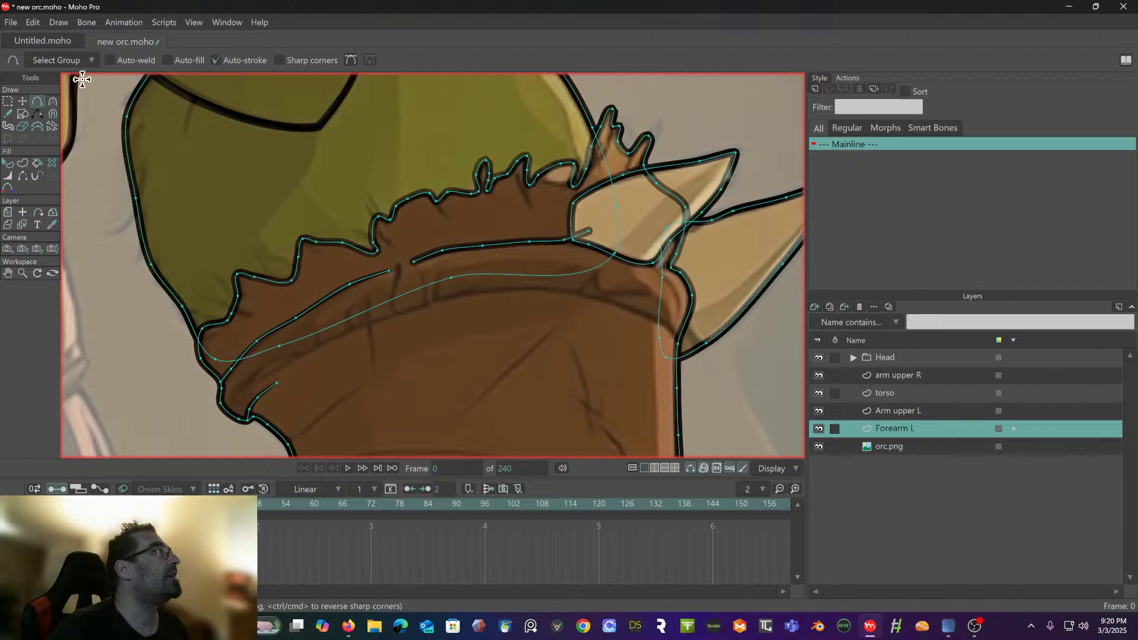
# - Move the new fold line's overshooting end point onto the lower left corner of the upper spike's base
pyautogui.click(22, 101)
pyautogui.scroll(1, 579, 229)
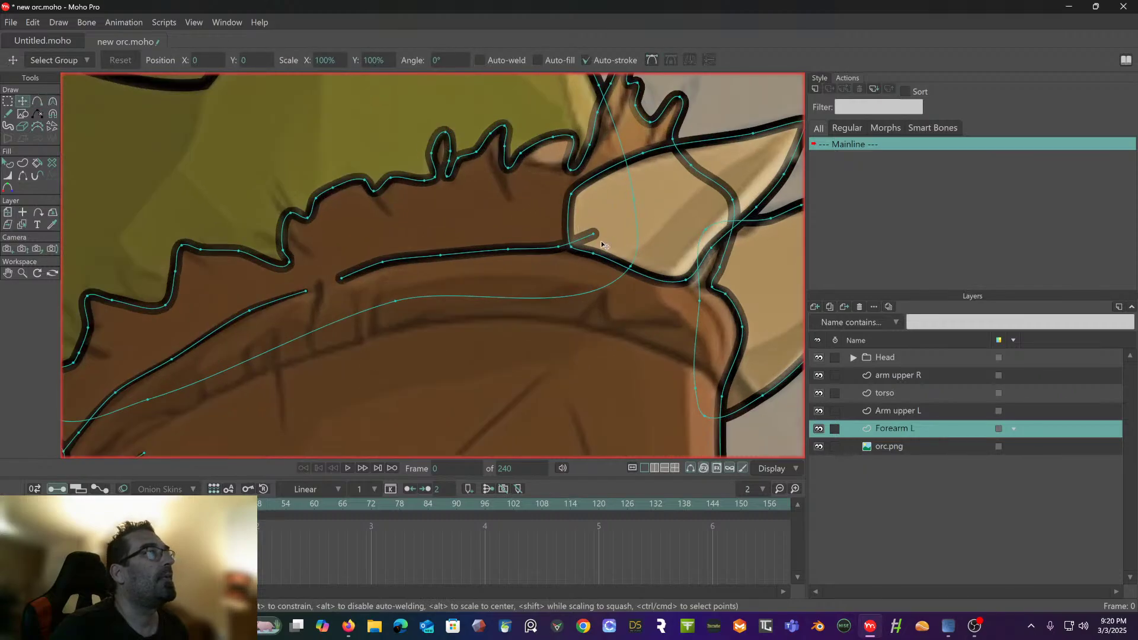
pyautogui.moveTo(591, 236); pyautogui.dragTo(578, 251)
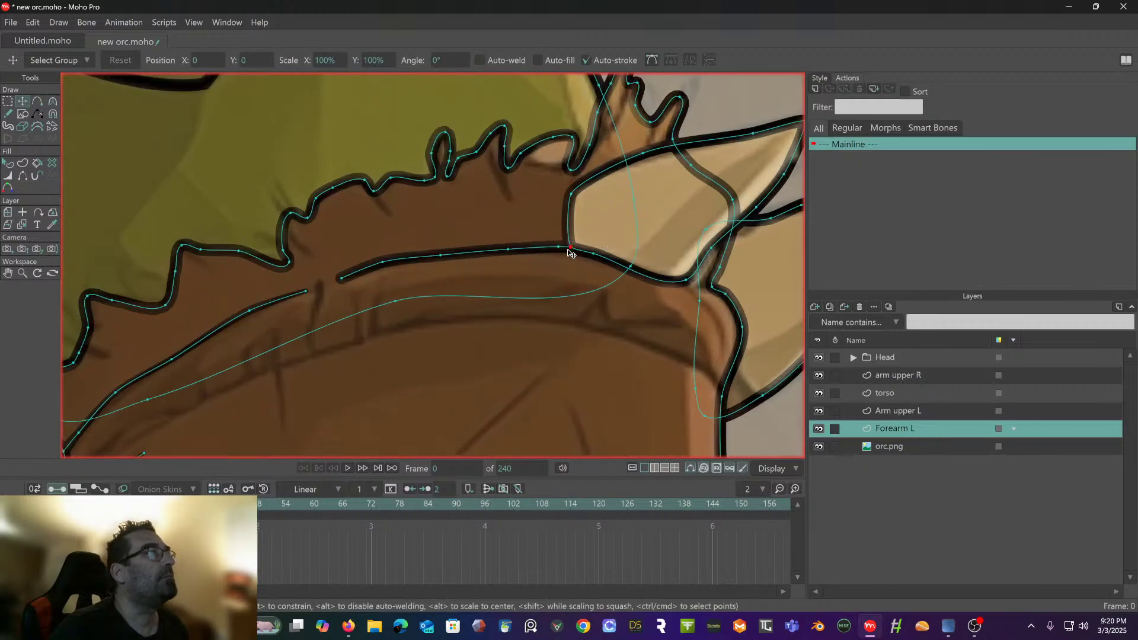
pyautogui.click(570, 251)
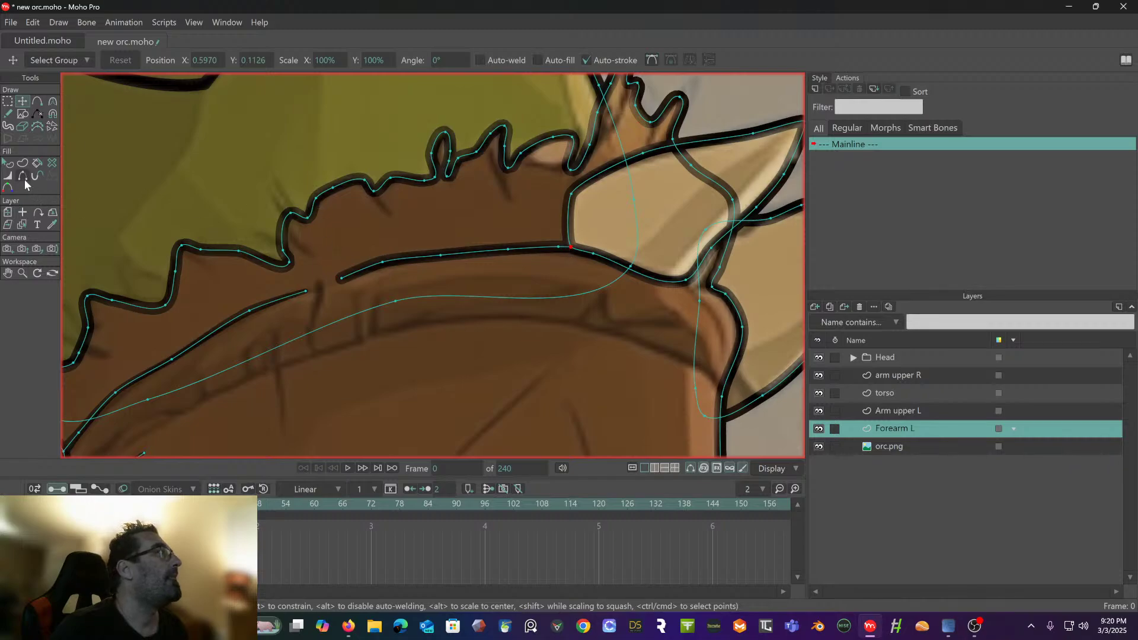
# - Taper the new fold line toward its free end, setting point widths of about 46%, 58% and 56% along it and 76% beside the spike
pyautogui.click(7, 176)
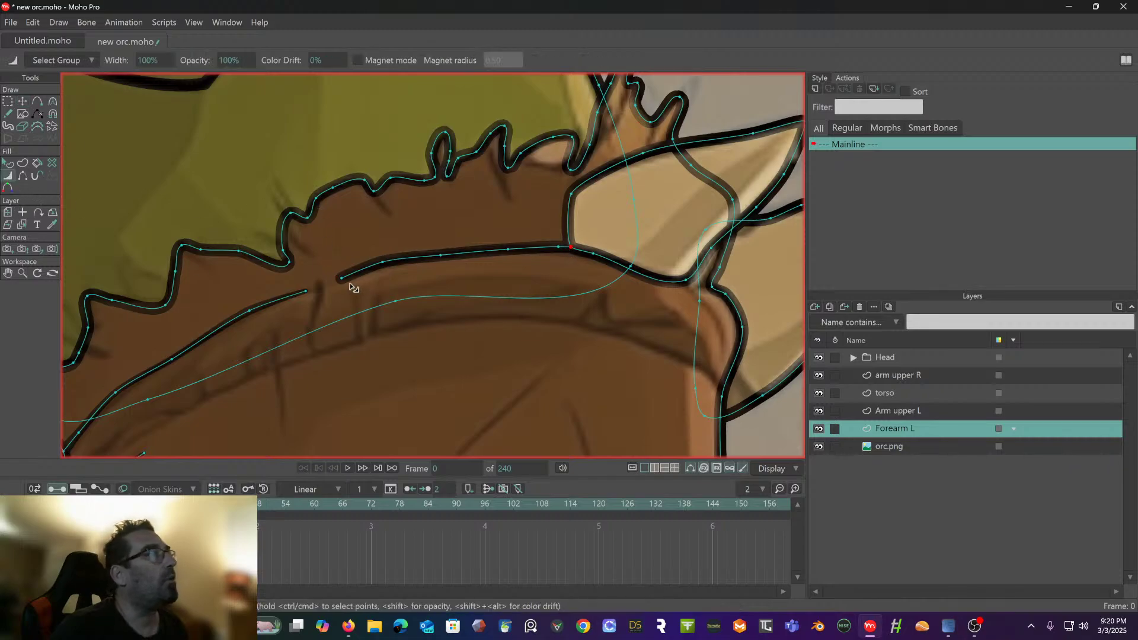
pyautogui.moveTo(342, 279); pyautogui.dragTo(300, 298)
pyautogui.moveTo(340, 279); pyautogui.dragTo(370, 274)
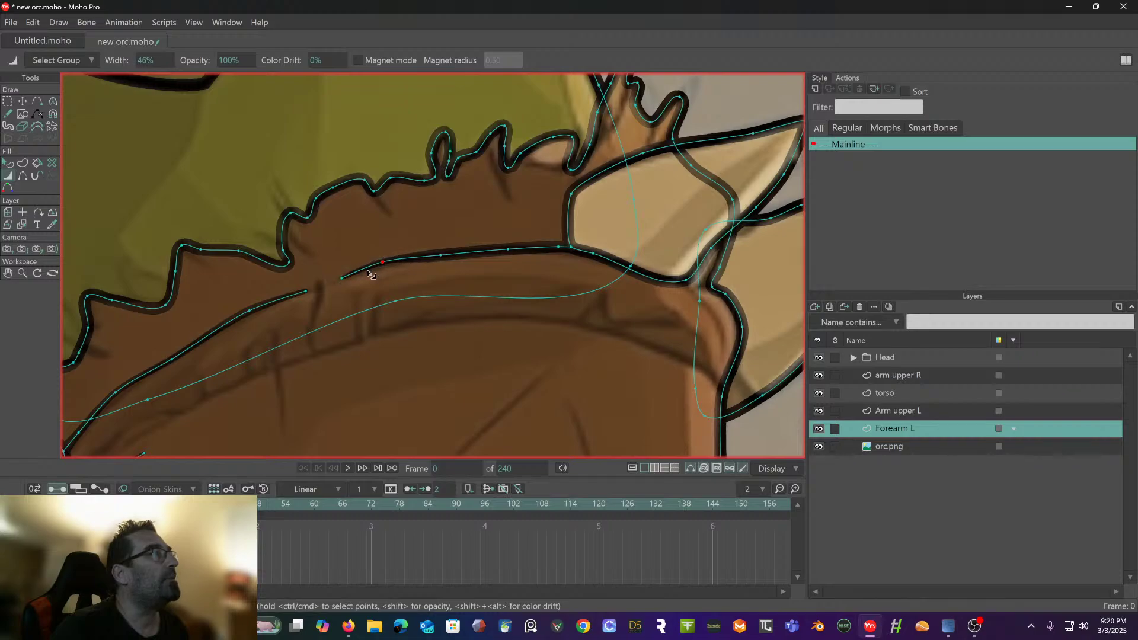
pyautogui.moveTo(446, 253); pyautogui.dragTo(435, 256)
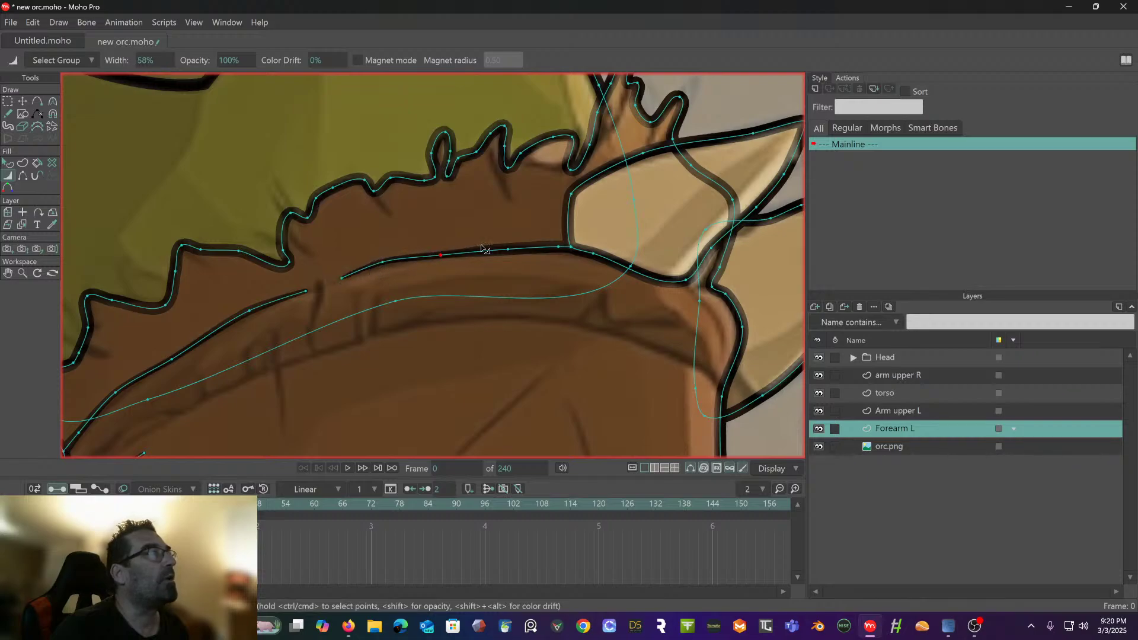
pyautogui.moveTo(510, 249); pyautogui.dragTo(497, 249)
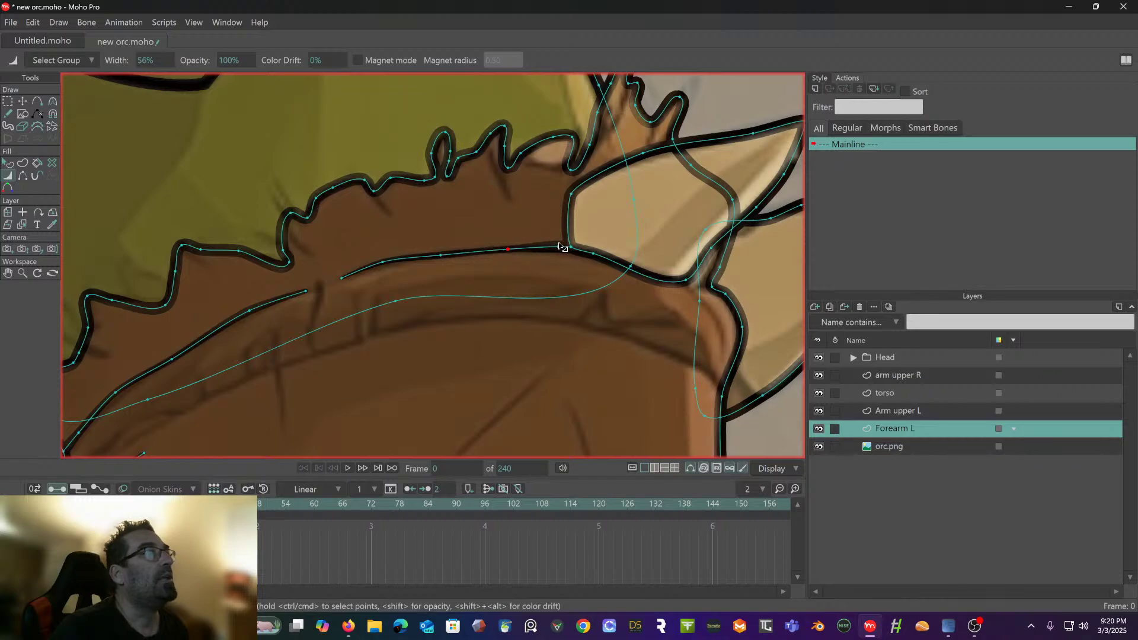
pyautogui.scroll(-2, 542, 243)
pyautogui.moveTo(543, 243); pyautogui.dragTo(573, 248)
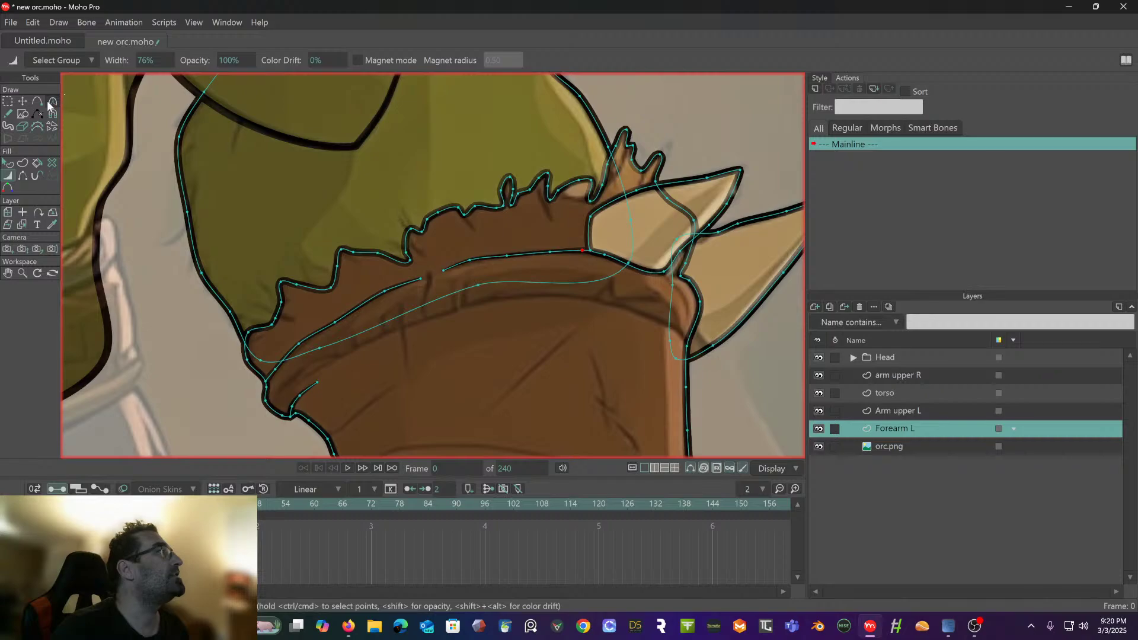
# - Sharpen the narrow looped fur tuft on the bracer's upper edge by setting its tip and two base points to curvature 0
pyautogui.click(52, 103)
pyautogui.click(510, 176)
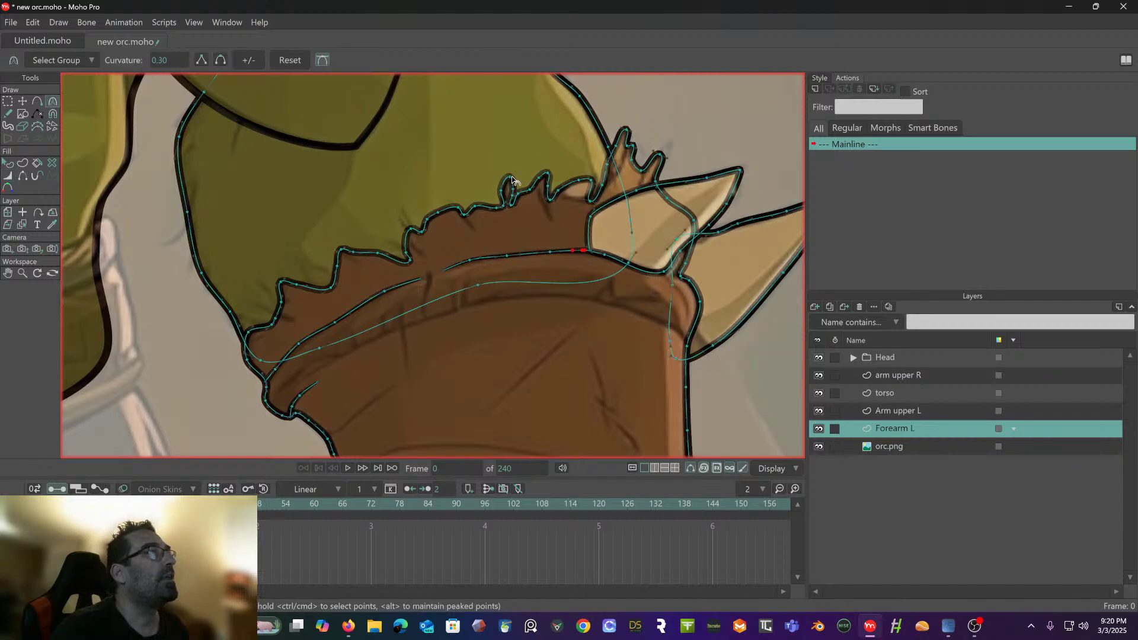
pyautogui.scroll(3, 511, 176)
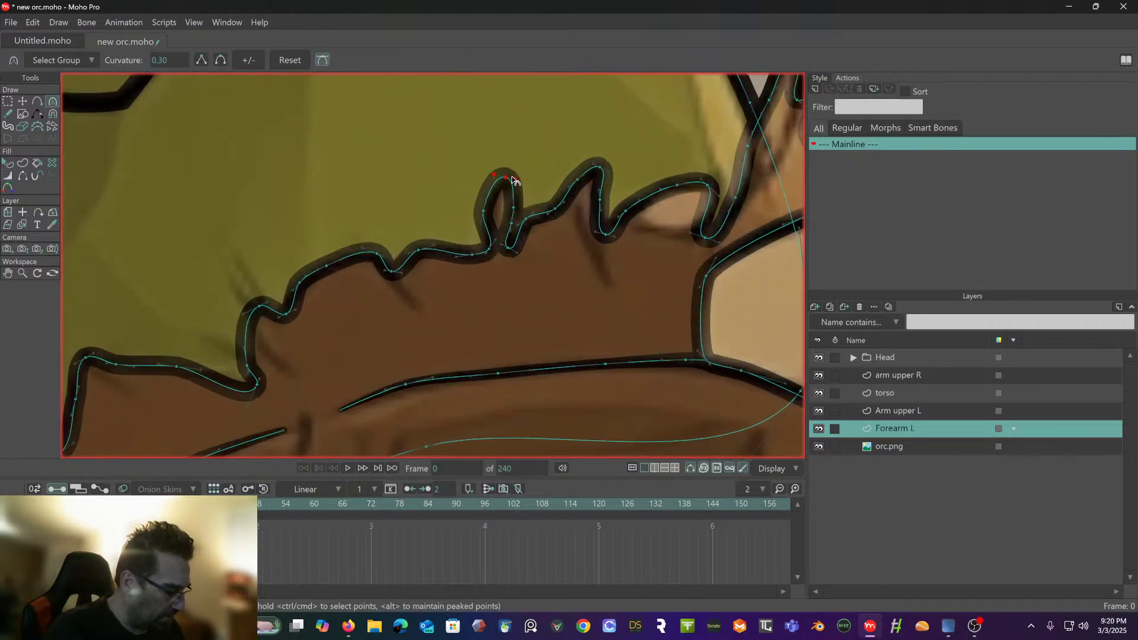
pyautogui.moveTo(513, 180); pyautogui.dragTo(528, 187)
pyautogui.scroll(1, 529, 187)
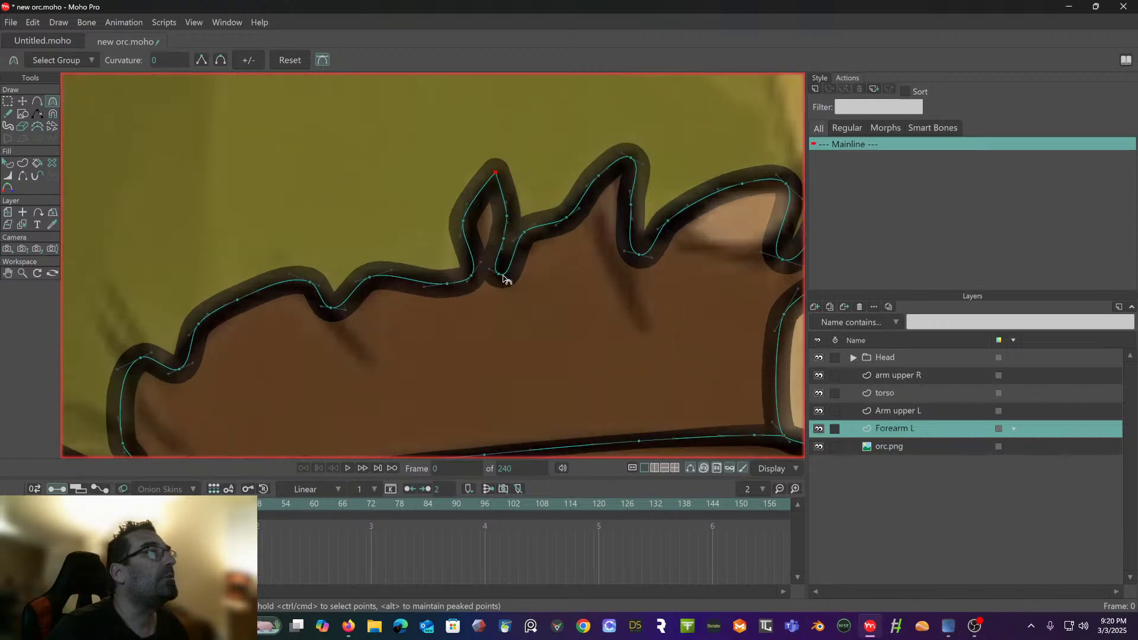
pyautogui.moveTo(503, 275); pyautogui.dragTo(519, 259)
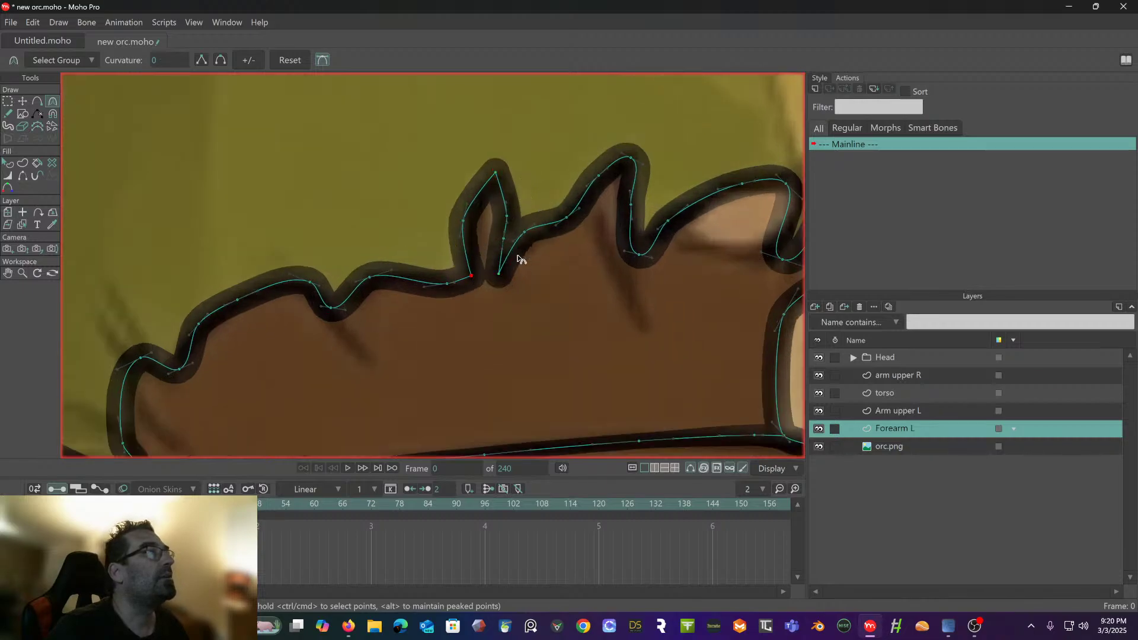
# - Sharpen the tips and valleys of the next two fur tufts toward the upper spike by setting their points to curvature 0
pyautogui.moveTo(632, 166); pyautogui.dragTo(603, 187)
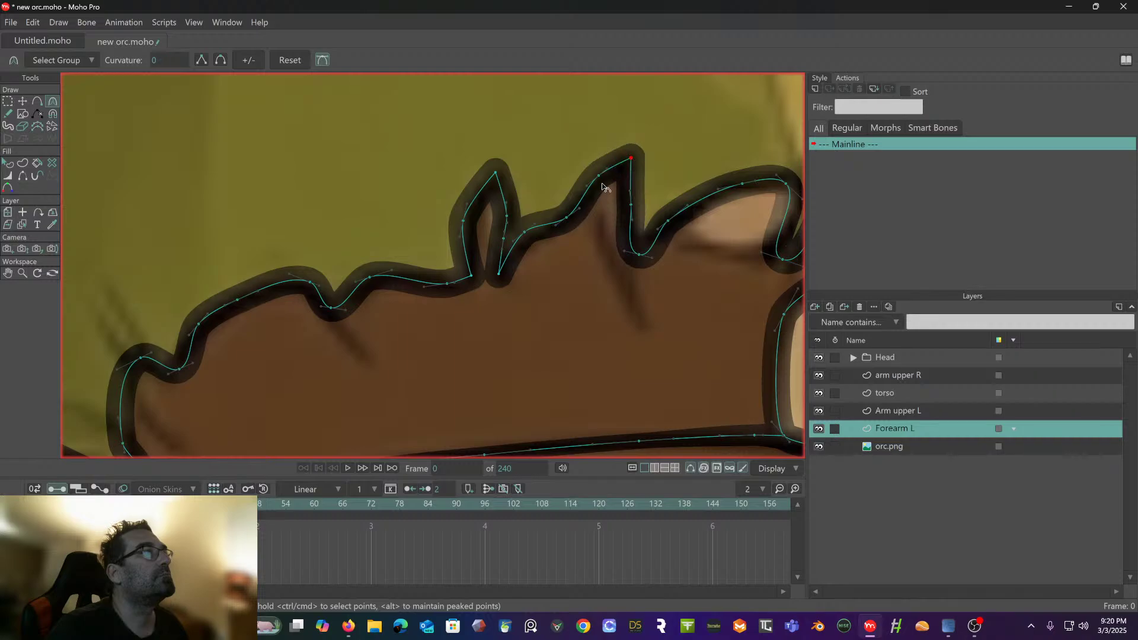
pyautogui.hscroll(2, 593, 215)
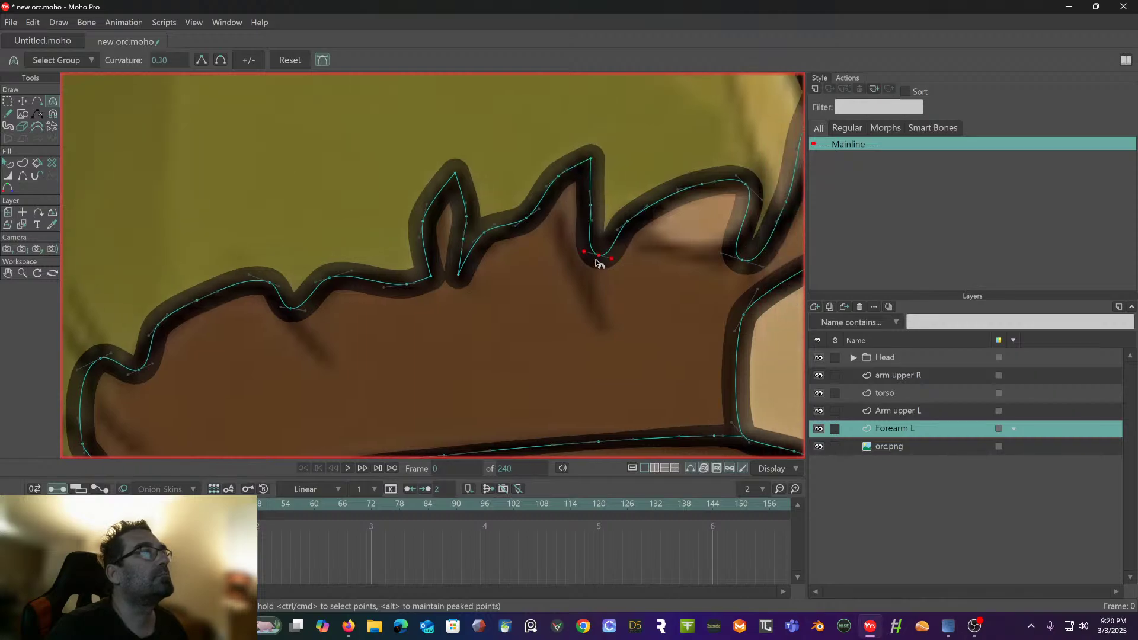
pyautogui.moveTo(598, 262); pyautogui.dragTo(630, 236)
pyautogui.hscroll(4, 592, 238)
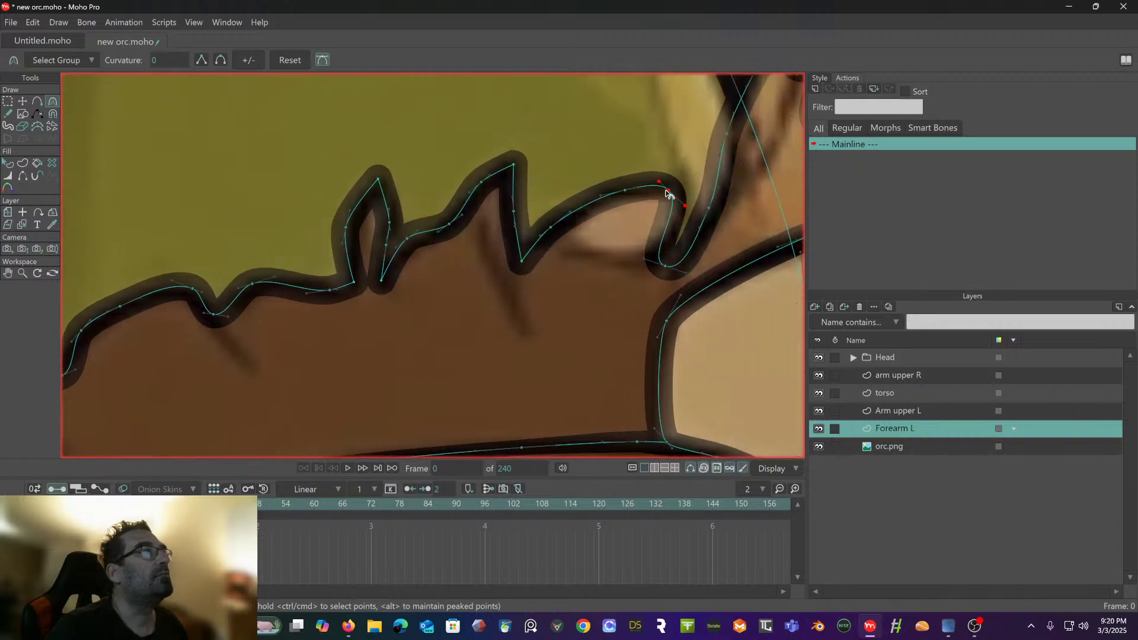
pyautogui.moveTo(668, 193); pyautogui.dragTo(666, 197)
pyautogui.hscroll(7, 665, 202)
pyautogui.scroll(1, 665, 201)
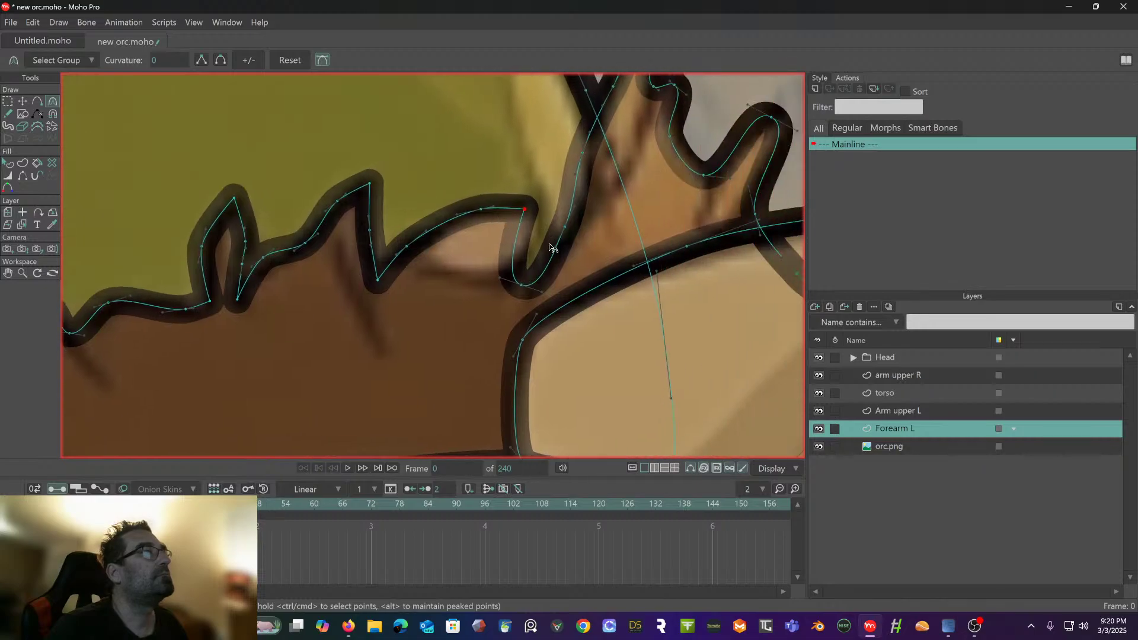
pyautogui.click(521, 285)
pyautogui.scroll(5, 557, 192)
pyautogui.hscroll(3, 533, 219)
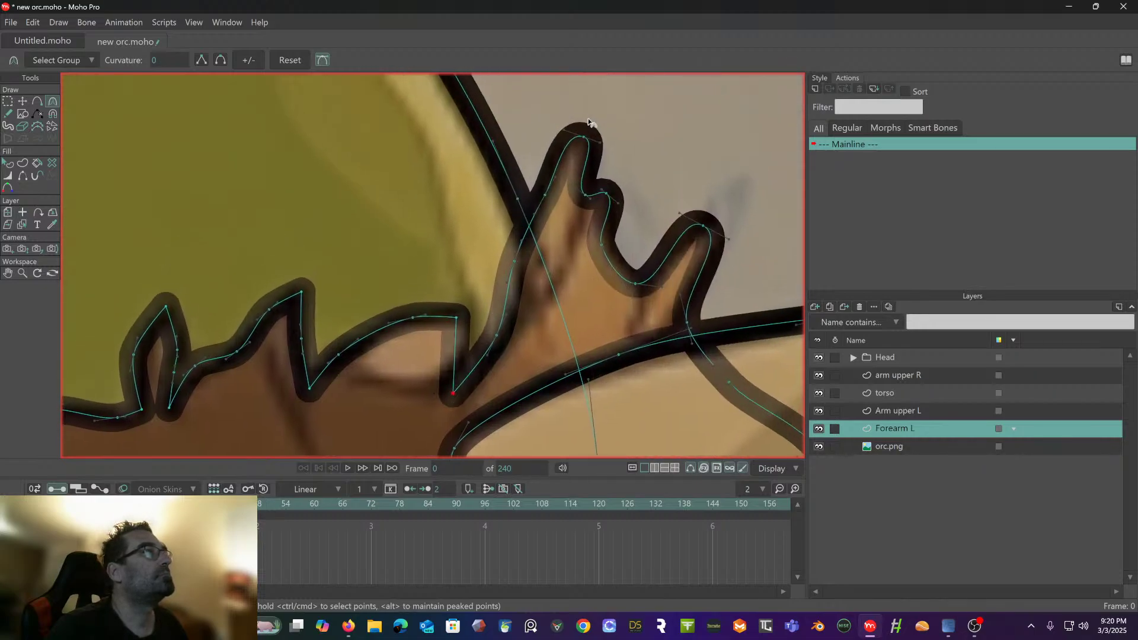
# - Sharpen the tips and notches of the tall fur tufts behind the upper spike by setting their points to curvature 0
pyautogui.moveTo(580, 146); pyautogui.dragTo(664, 183)
pyautogui.scroll(-6, 680, 271)
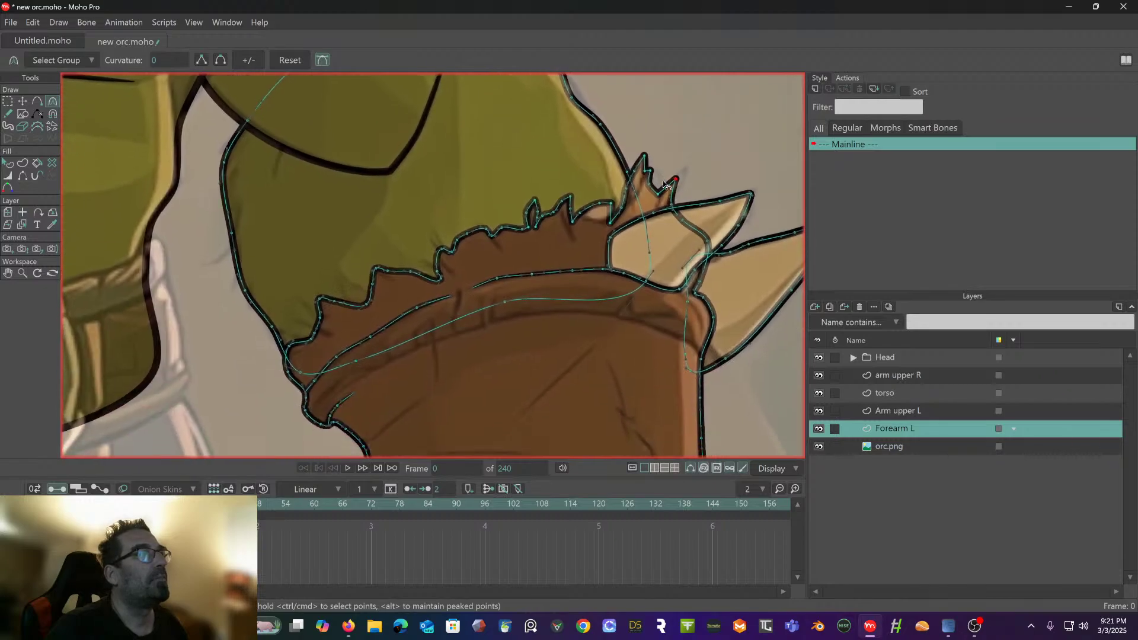
pyautogui.scroll(3, 720, 247)
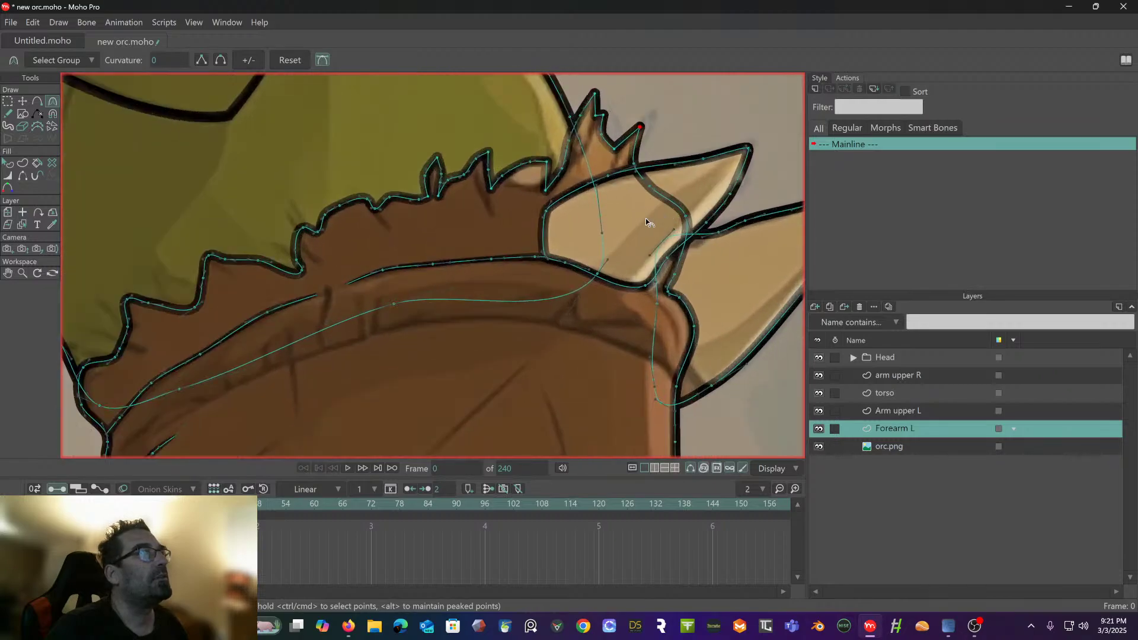
# - Sharpen the remaining fur points along the bracer's upper edge down to its outer corner by setting them to curvature 0
pyautogui.scroll(5, 646, 218)
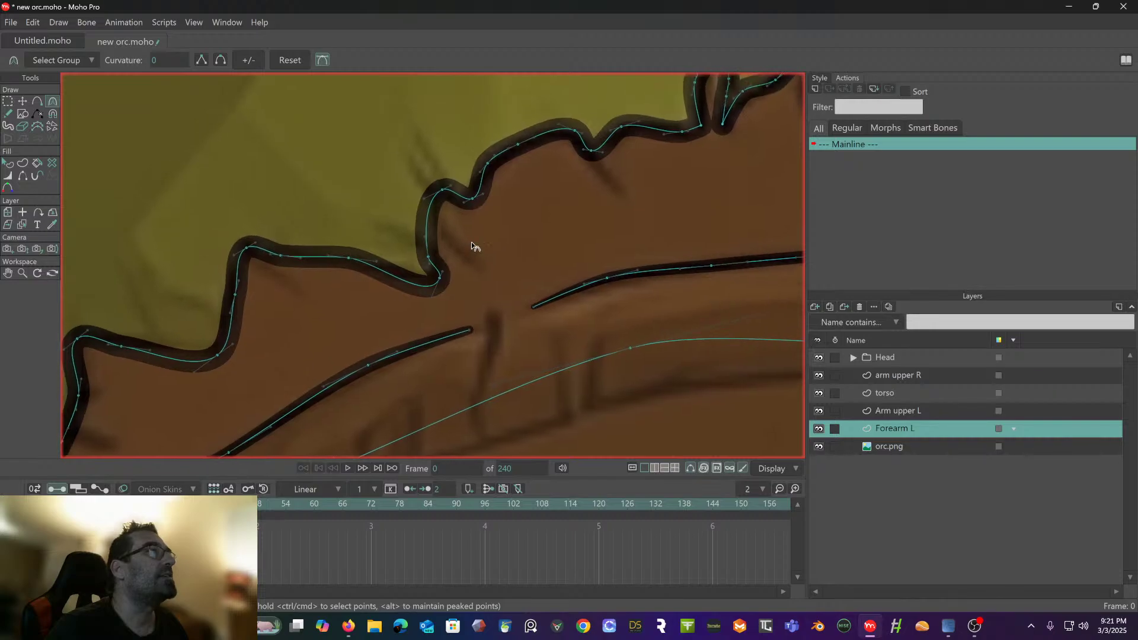
pyautogui.moveTo(600, 159); pyautogui.dragTo(494, 124)
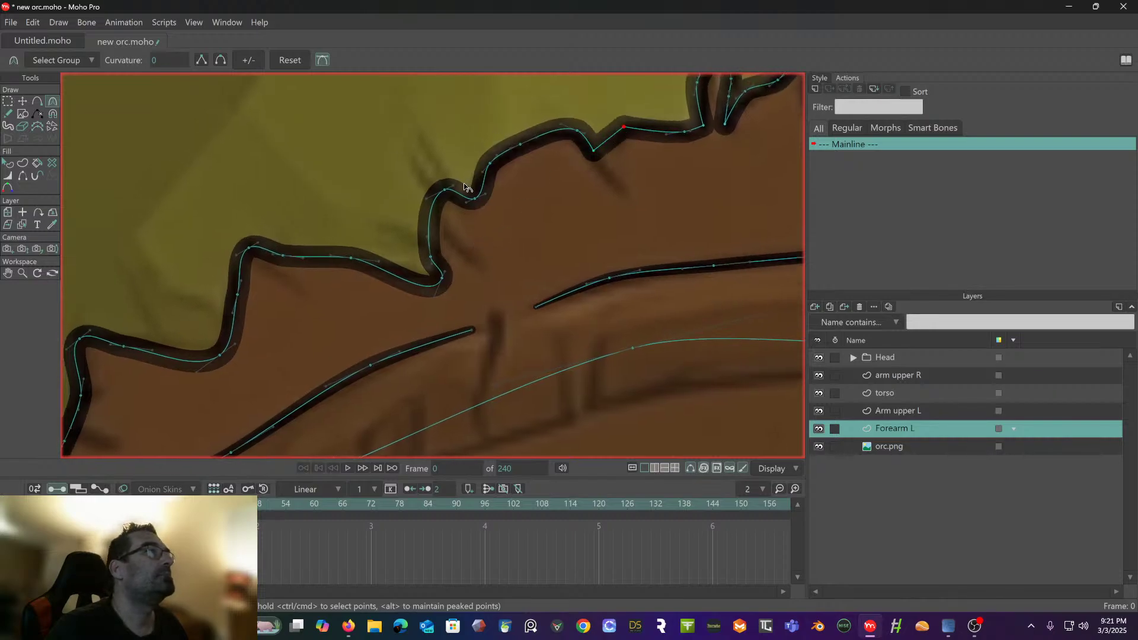
pyautogui.moveTo(448, 194); pyautogui.dragTo(499, 259)
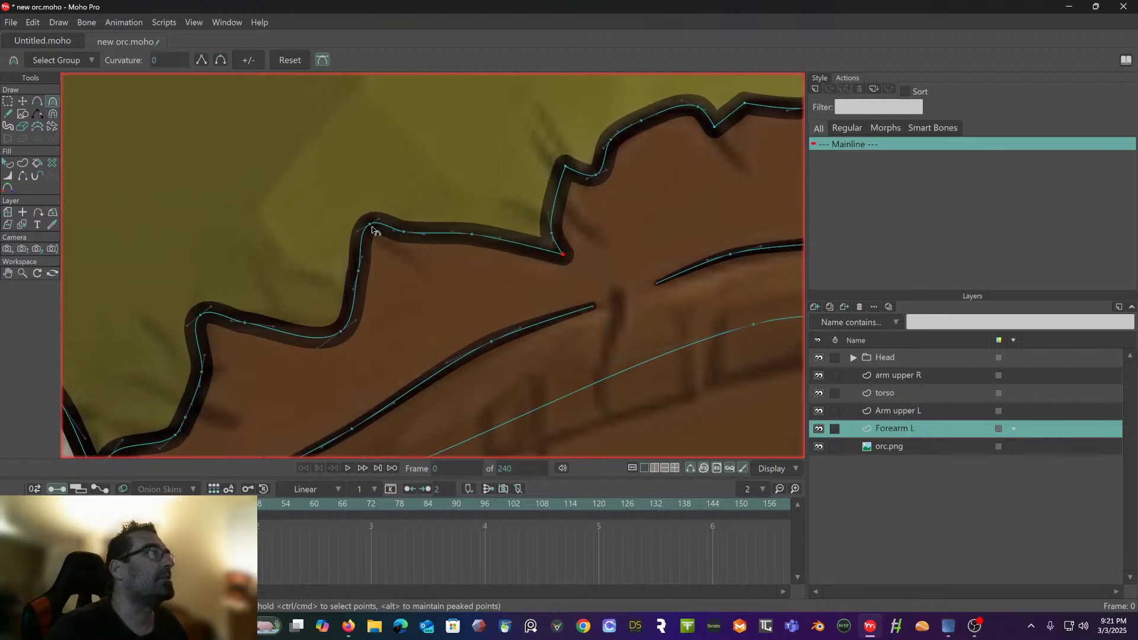
pyautogui.moveTo(374, 230); pyautogui.dragTo(410, 285)
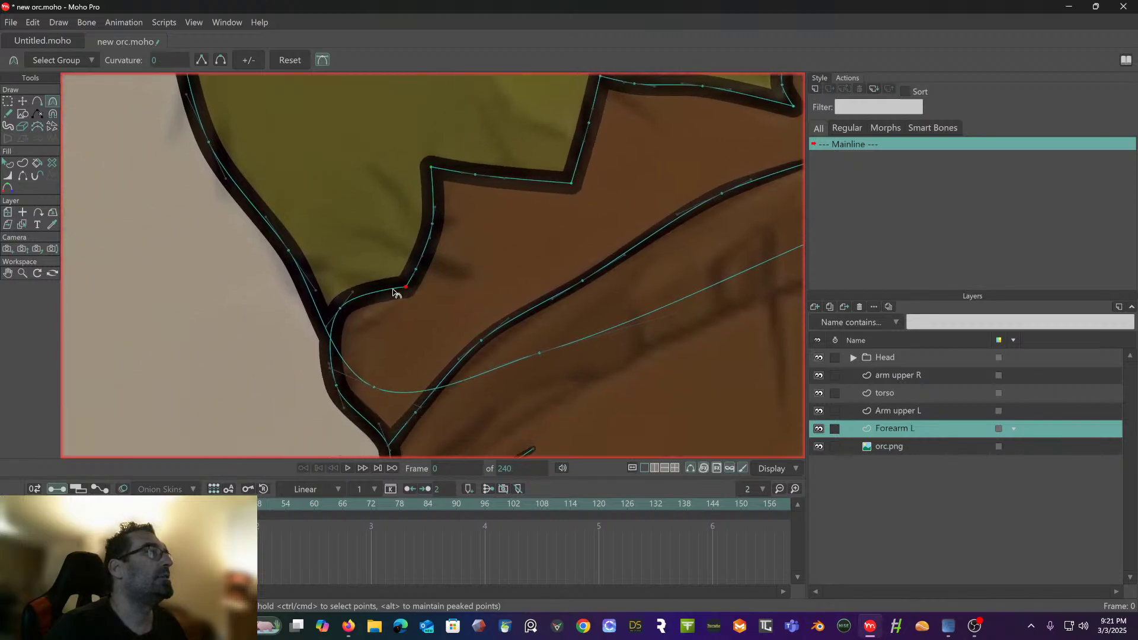
pyautogui.click(340, 310)
pyautogui.moveTo(416, 358); pyautogui.dragTo(247, 295)
pyautogui.scroll(-3, 378, 276)
pyautogui.scroll(-1, 355, 259)
pyautogui.moveTo(358, 261); pyautogui.dragTo(286, 322)
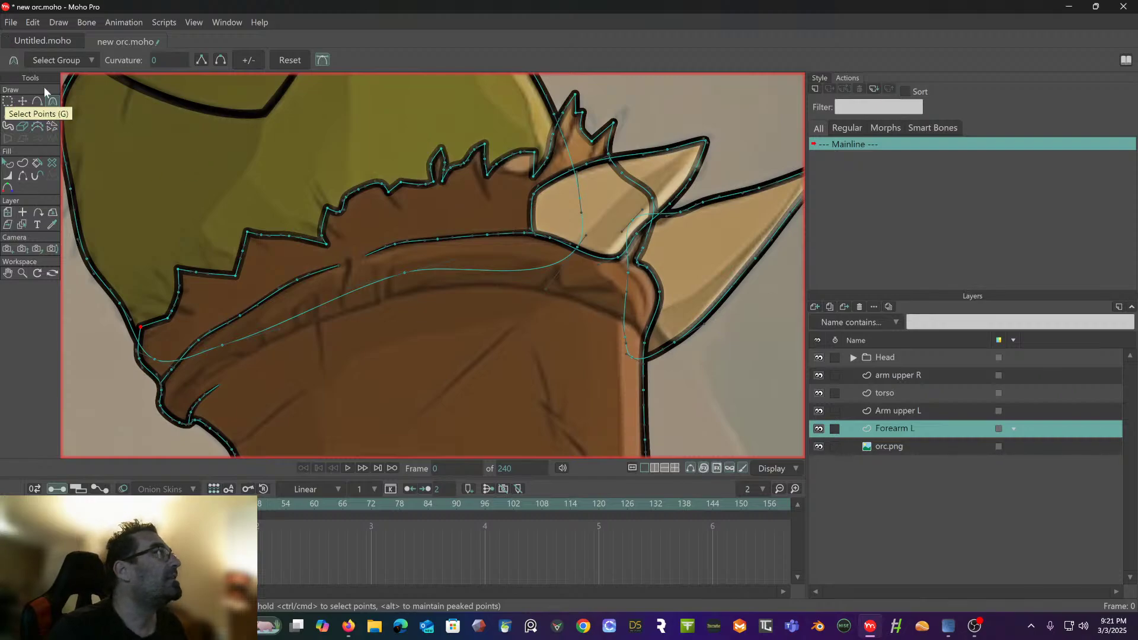
# - Draw two short crease lines into the brown fur, one from the shallow notch and one beside the pointed tuft
pyautogui.click(37, 101)
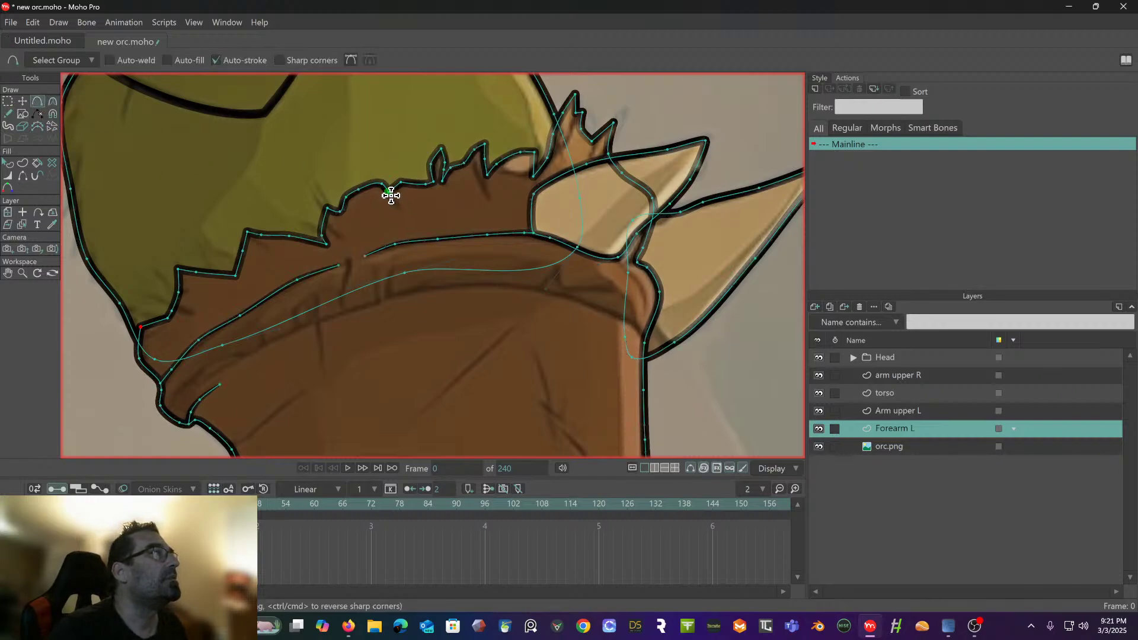
pyautogui.moveTo(391, 196); pyautogui.dragTo(401, 209)
pyautogui.scroll(2, 413, 194)
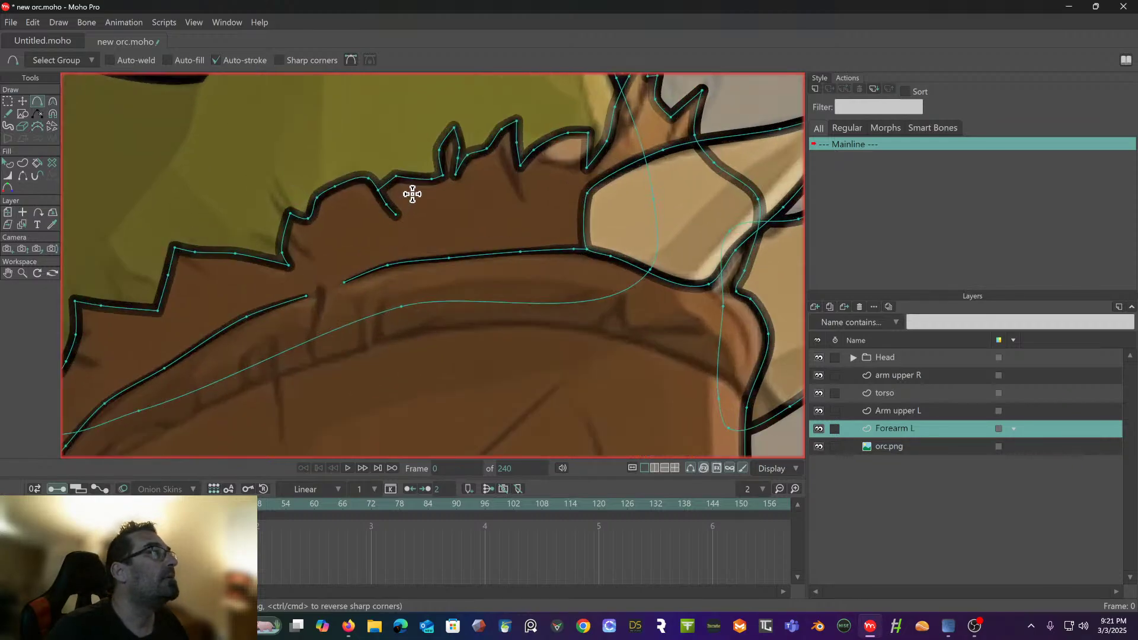
pyautogui.moveTo(503, 155); pyautogui.dragTo(522, 197)
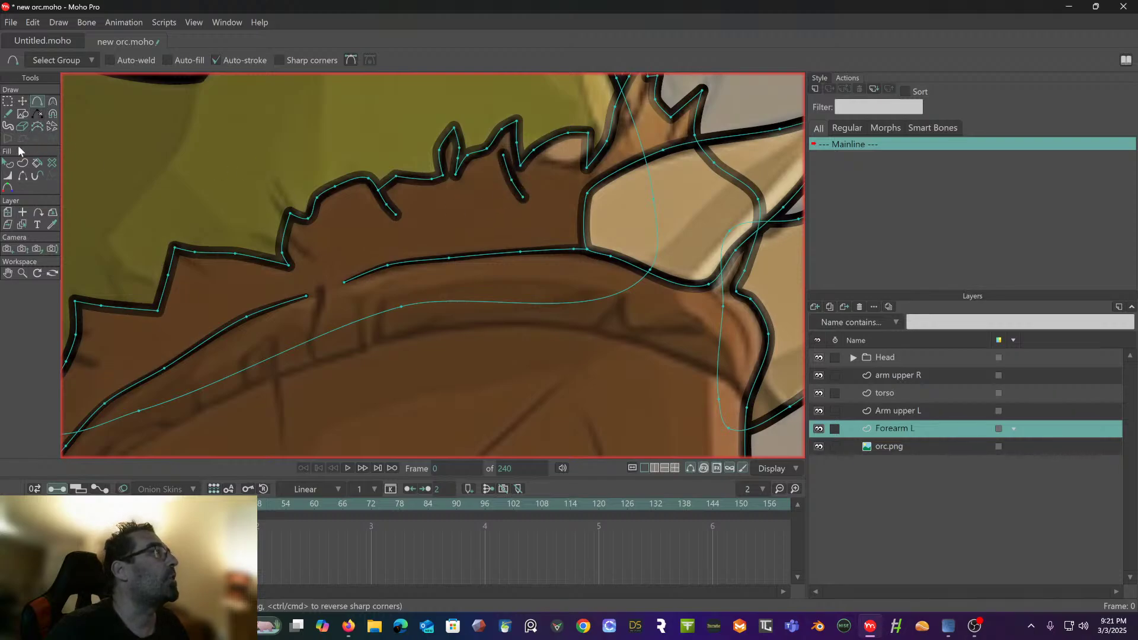
# - Taper the two new crease lines, using 56% at the tuft line's upper end, 40% at the notch line's tip and 72% at its middle
pyautogui.click(8, 177)
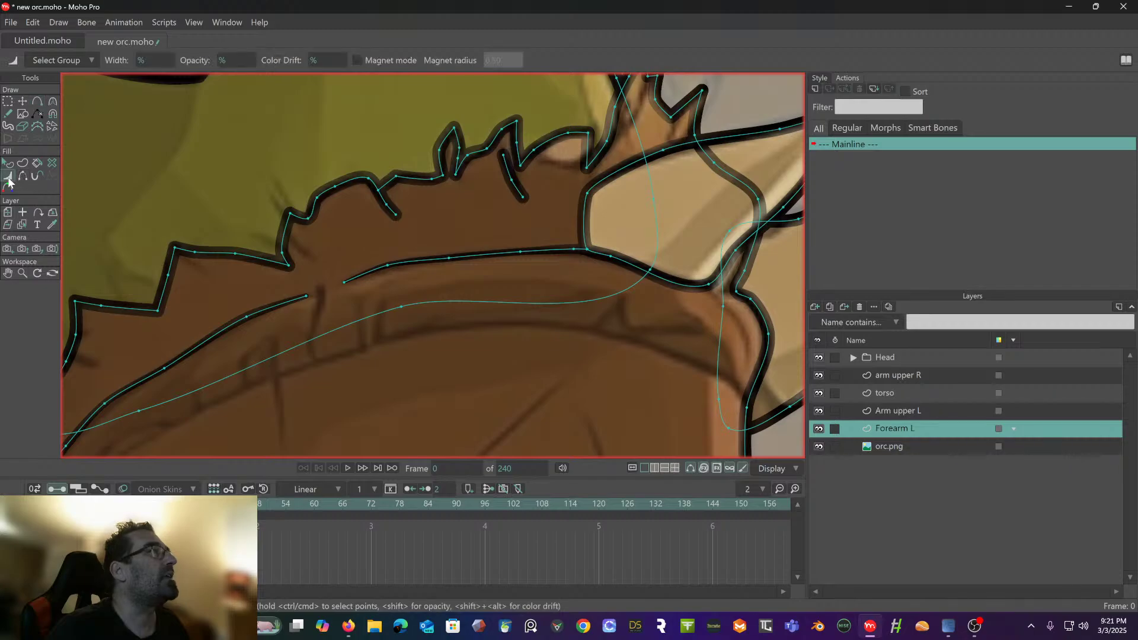
pyautogui.click(504, 156)
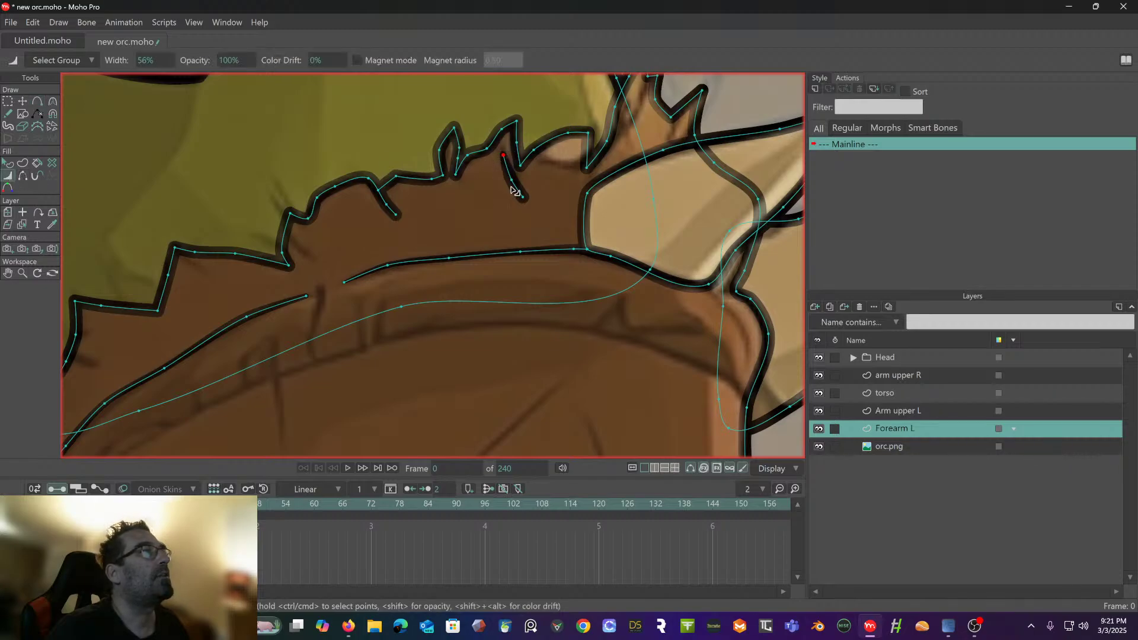
pyautogui.click(523, 196)
pyautogui.click(510, 179)
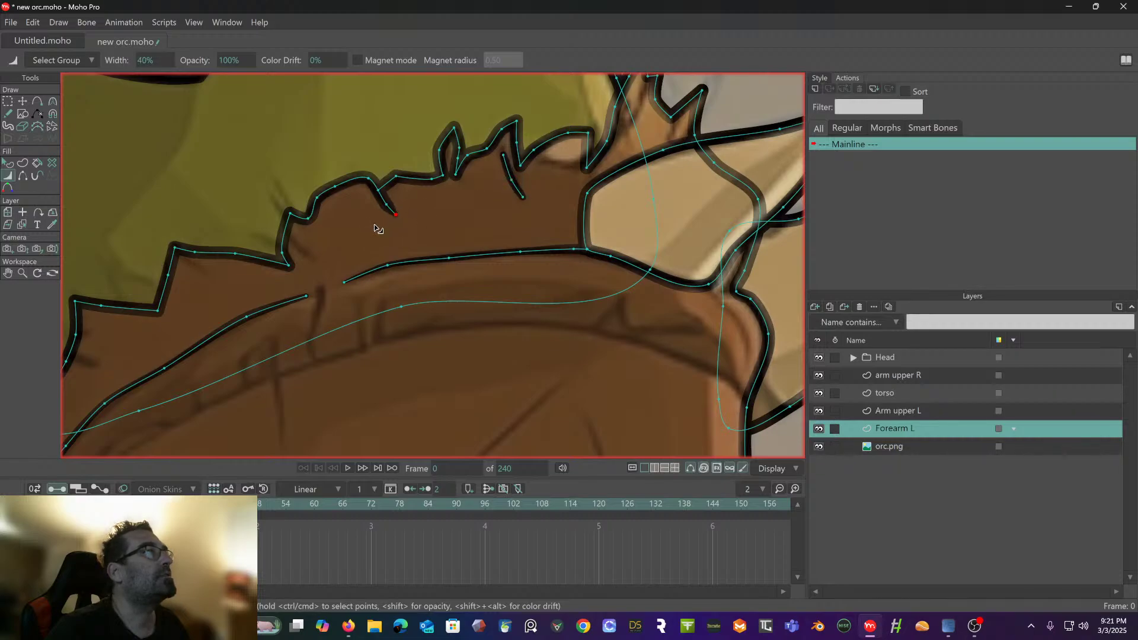
pyautogui.click(386, 205)
pyautogui.moveTo(386, 208); pyautogui.dragTo(378, 212)
# - Draw a short crease line into the fur just above the next deep notch and place its upper end on the fur outline
pyautogui.moveTo(377, 211); pyautogui.dragTo(490, 158)
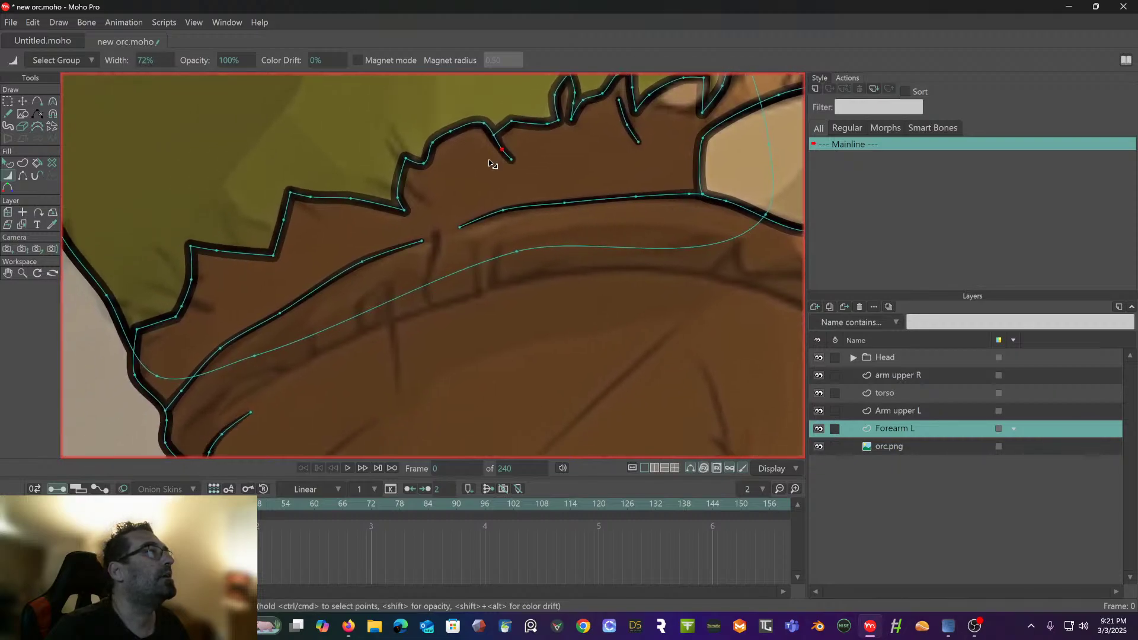
pyautogui.click(37, 102)
pyautogui.moveTo(423, 200); pyautogui.dragTo(400, 178)
pyautogui.scroll(3, 401, 160)
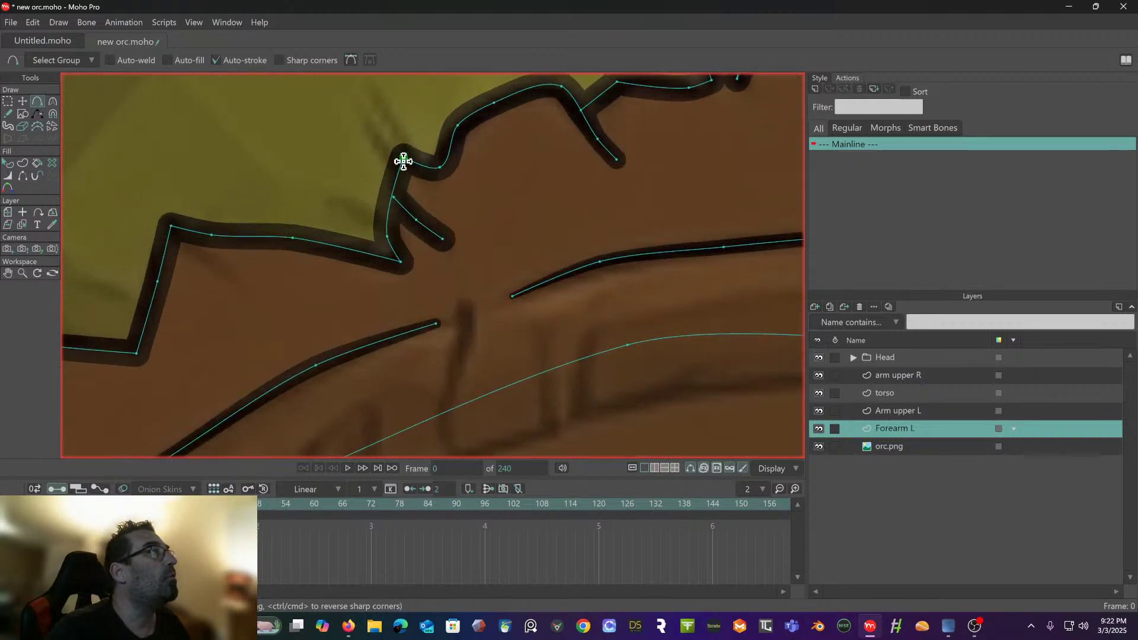
pyautogui.click(23, 101)
pyautogui.moveTo(394, 201); pyautogui.dragTo(393, 201)
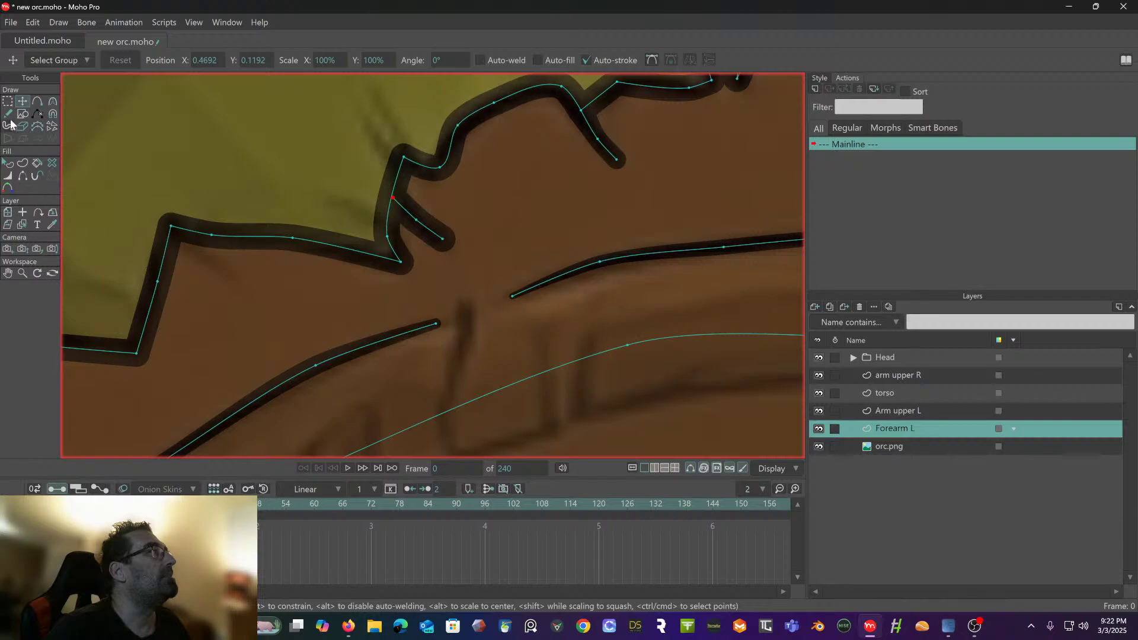
# - Taper that crease line with a point width of 62% at its middle and 40% at its free end
pyautogui.click(9, 177)
pyautogui.moveTo(425, 226); pyautogui.dragTo(393, 229)
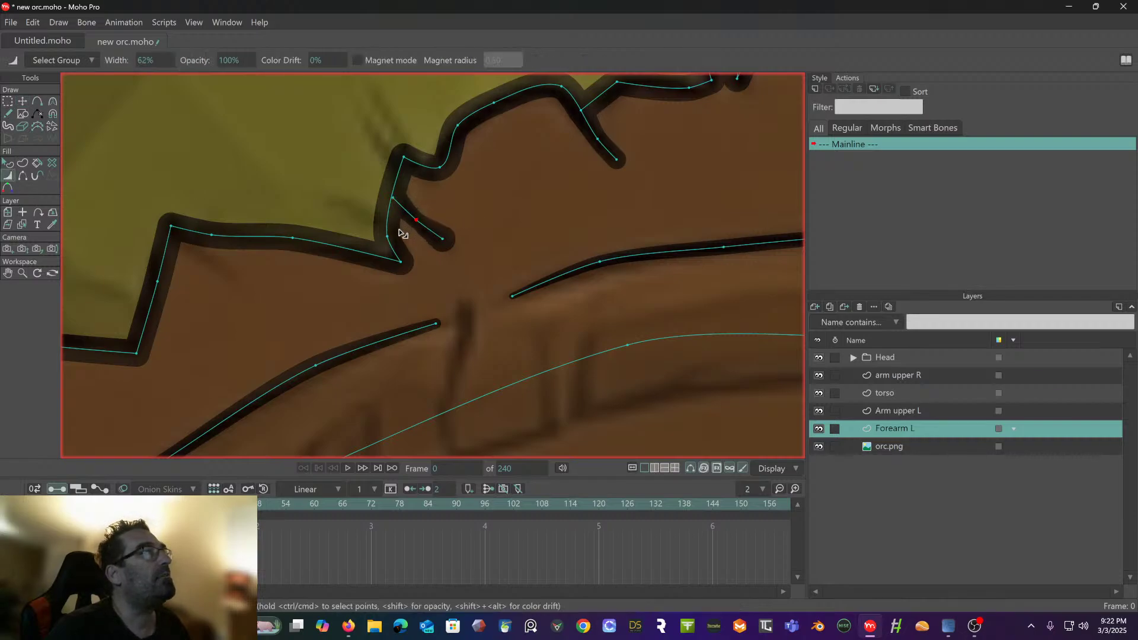
pyautogui.moveTo(465, 247); pyautogui.dragTo(440, 251)
# - Draw a very short crease line inward from the last fur notch near the bracer's outer corner
pyautogui.scroll(-5, 440, 237)
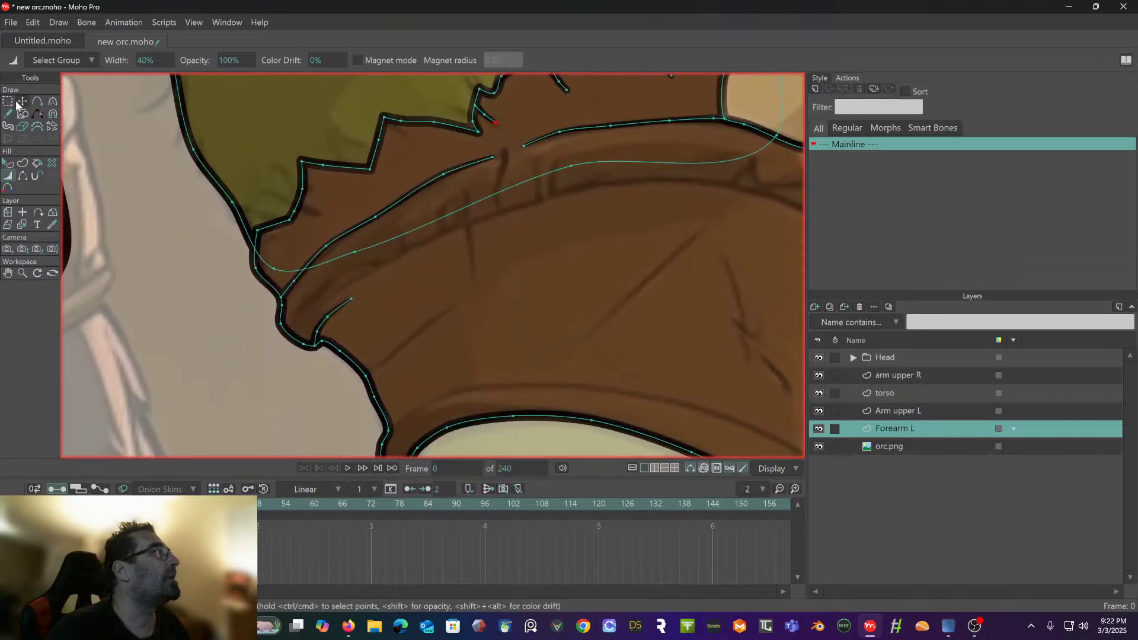
pyautogui.click(37, 101)
pyautogui.click(320, 216)
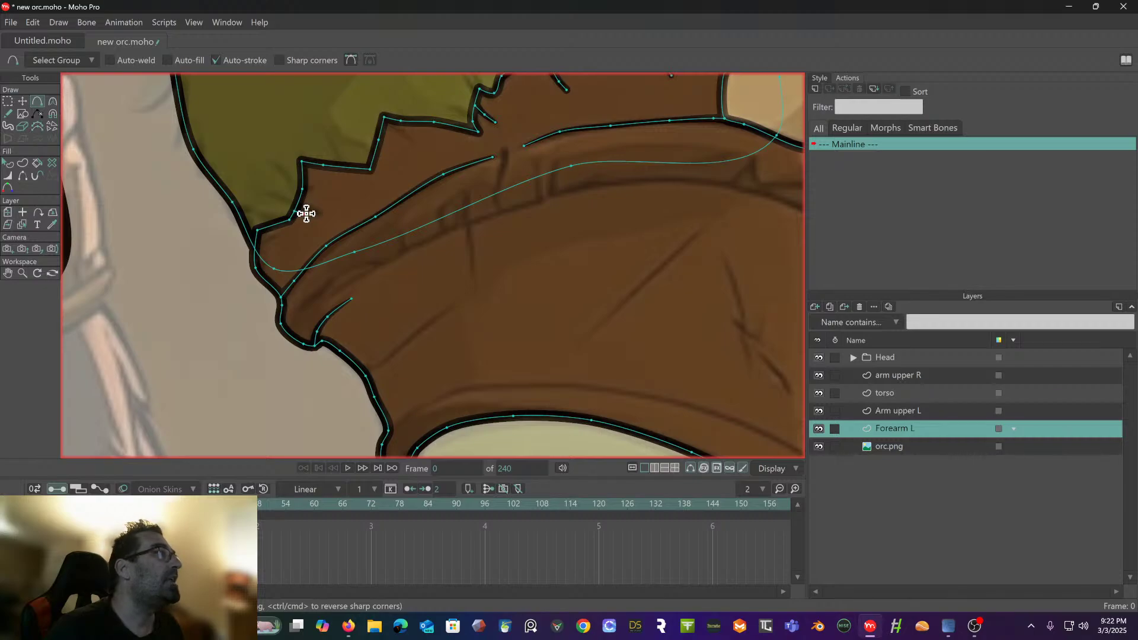
pyautogui.click(316, 213)
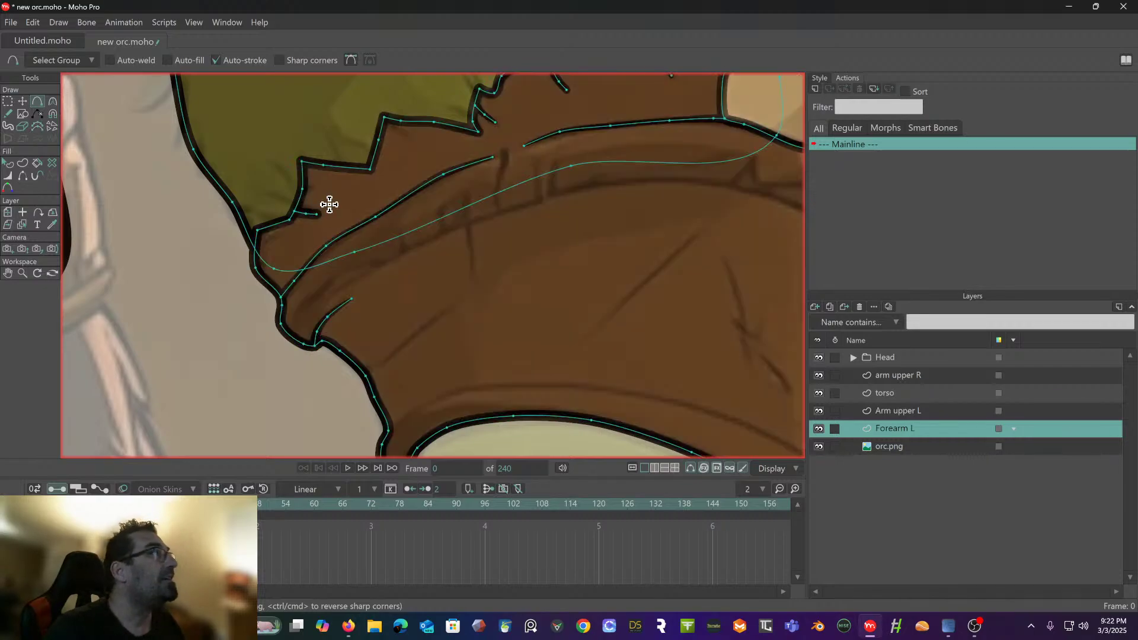
# - Taper the very short crease line with a point width of 70% at its free end and 74% at its middle
pyautogui.click(9, 177)
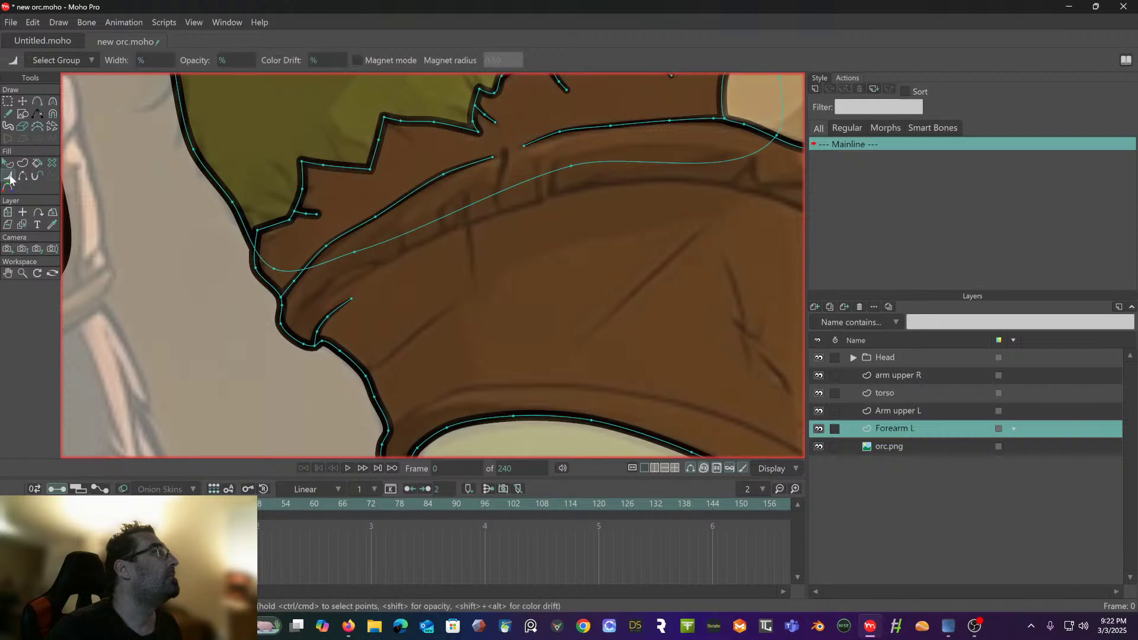
pyautogui.click(316, 218)
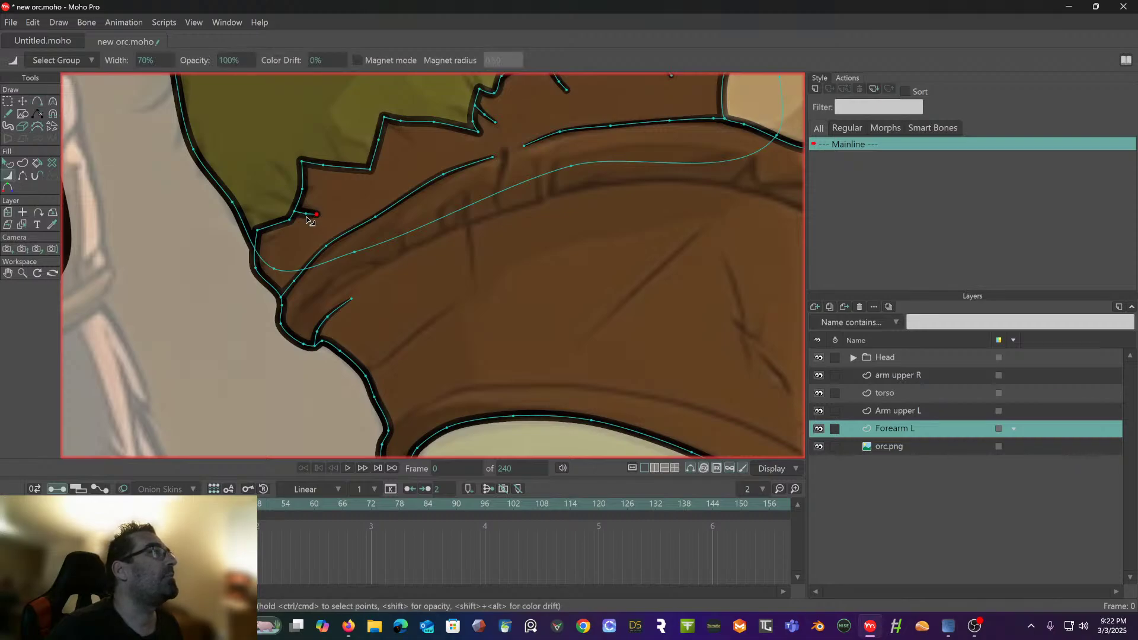
pyautogui.moveTo(306, 217); pyautogui.dragTo(300, 217)
# - Draw two curved crease lines down from the notches between the tall fur tufts behind the upper spike
pyautogui.hscroll(3, 257, 190)
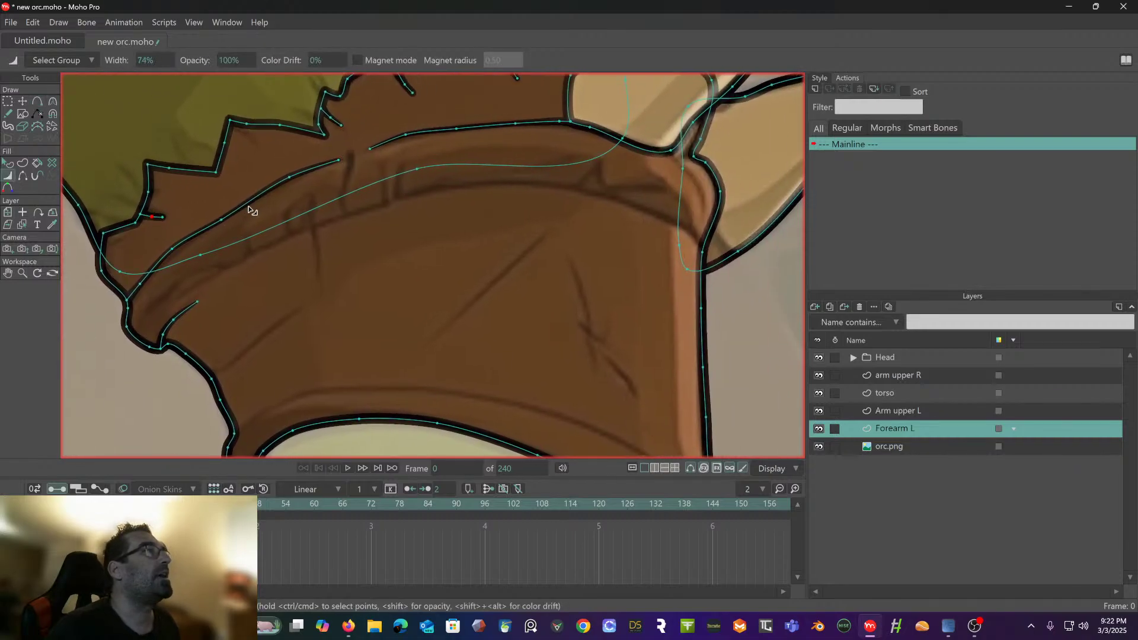
pyautogui.scroll(3, 261, 191)
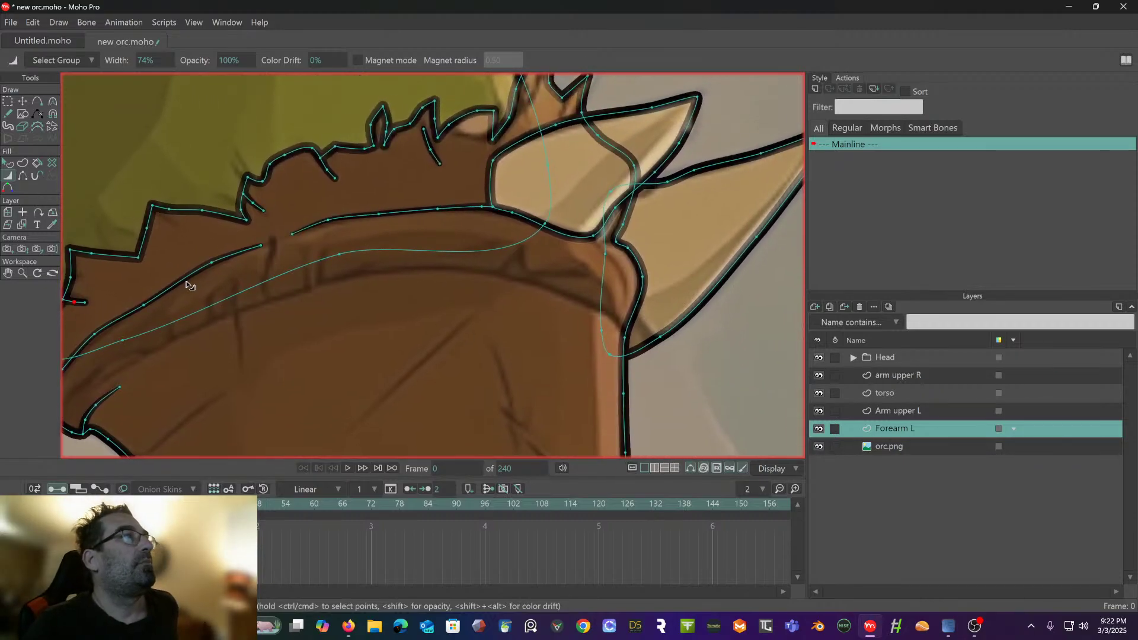
pyautogui.hscroll(2, 188, 284)
pyautogui.scroll(3, 255, 227)
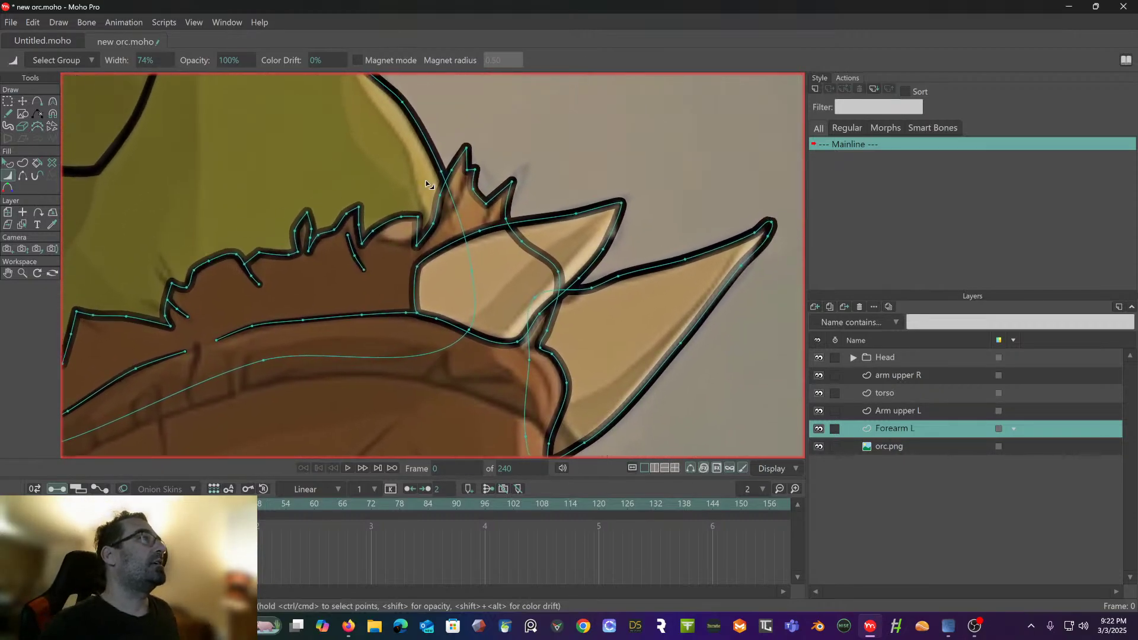
pyautogui.scroll(2, 510, 182)
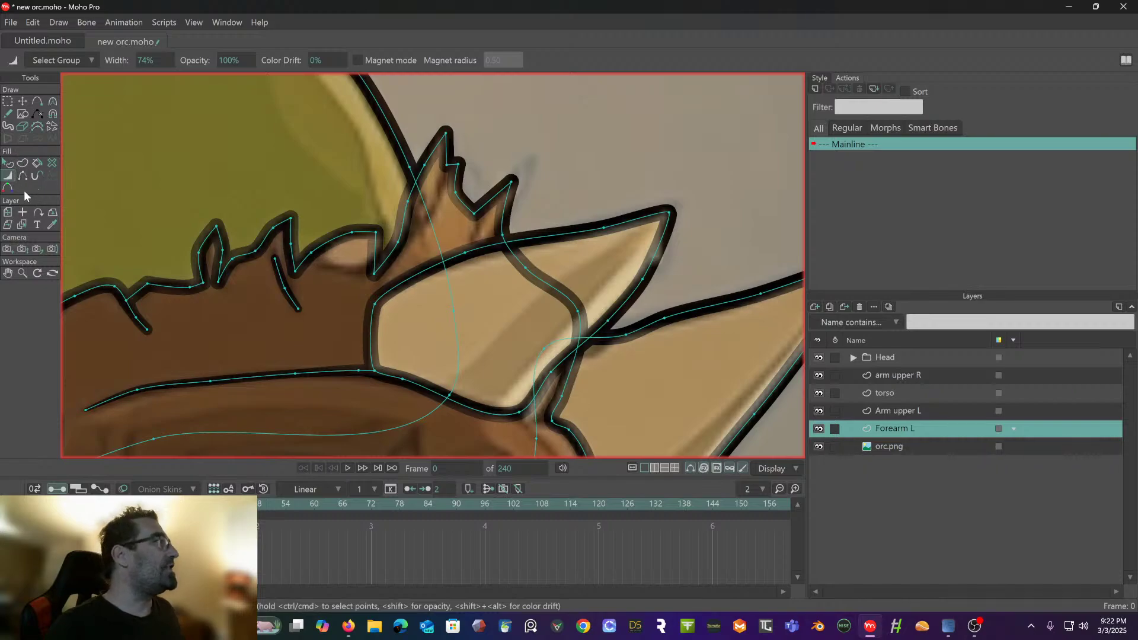
pyautogui.click(38, 102)
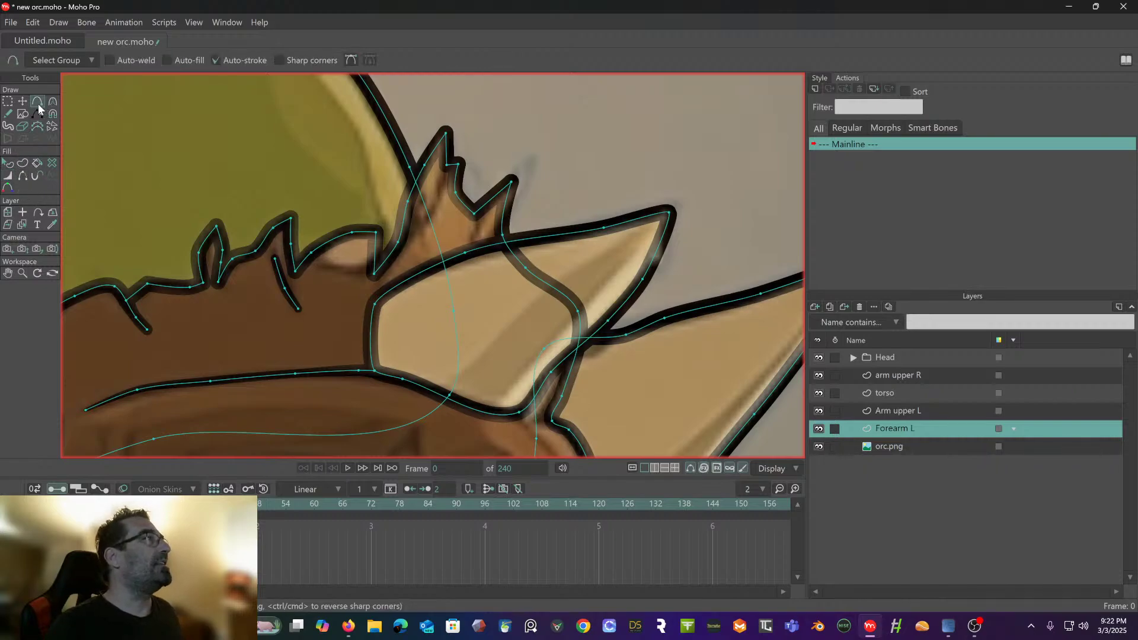
pyautogui.moveTo(447, 170); pyautogui.dragTo(427, 222)
pyautogui.scroll(2, 488, 184)
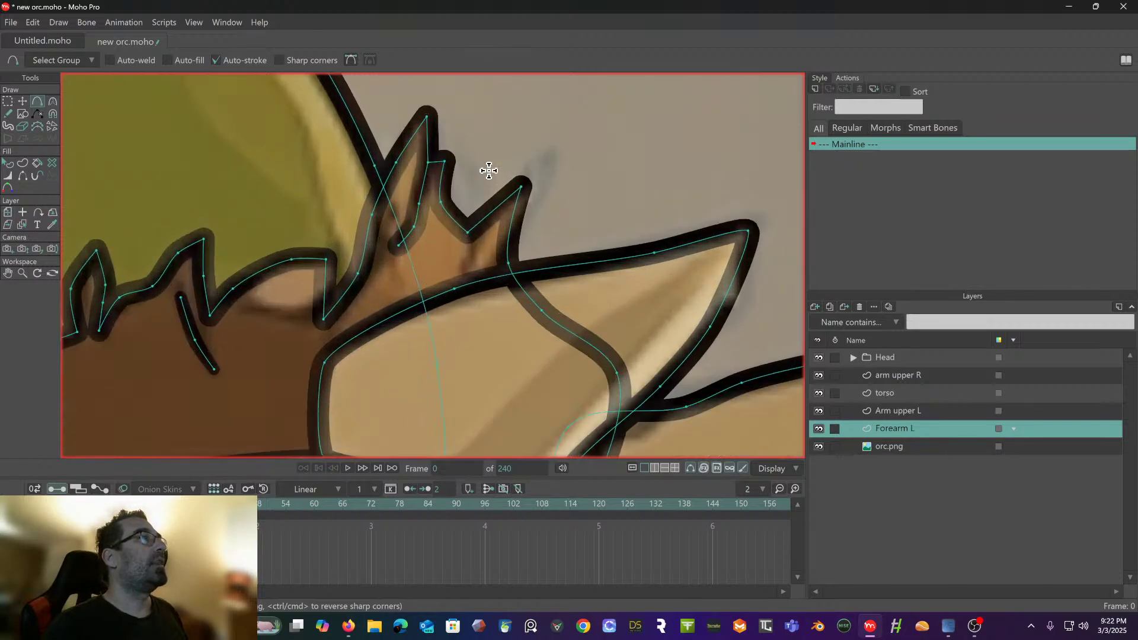
pyautogui.moveTo(468, 243); pyautogui.dragTo(461, 268)
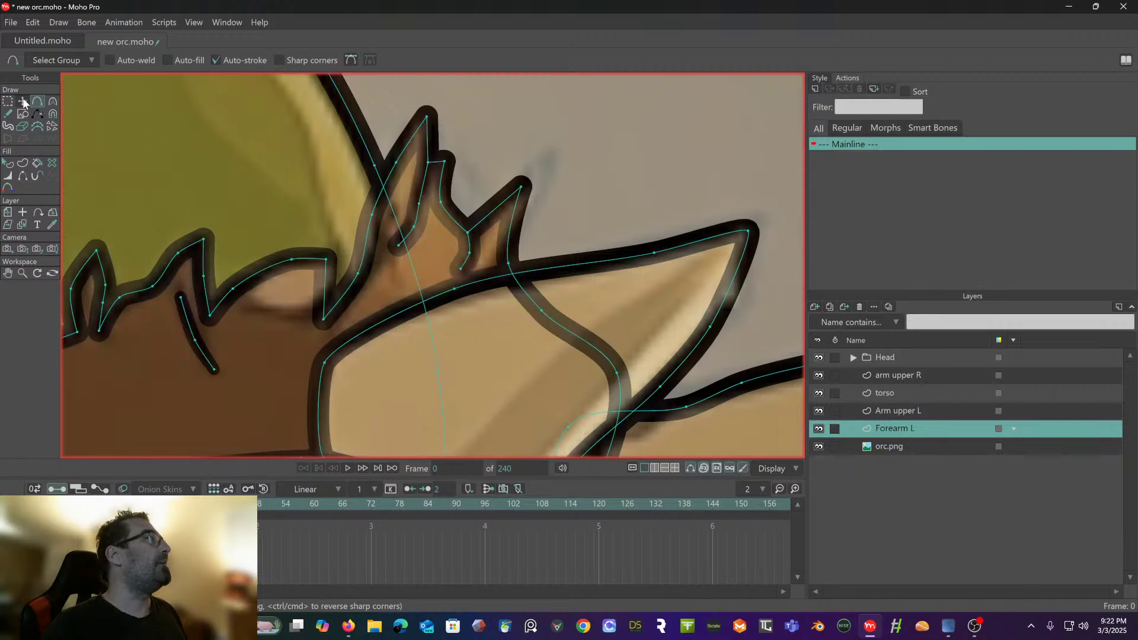
# - Taper both tuft crease lines, with widths of 82% near the first line's middle, 54% at its tip and 56% at the second line's tip
pyautogui.click(7, 178)
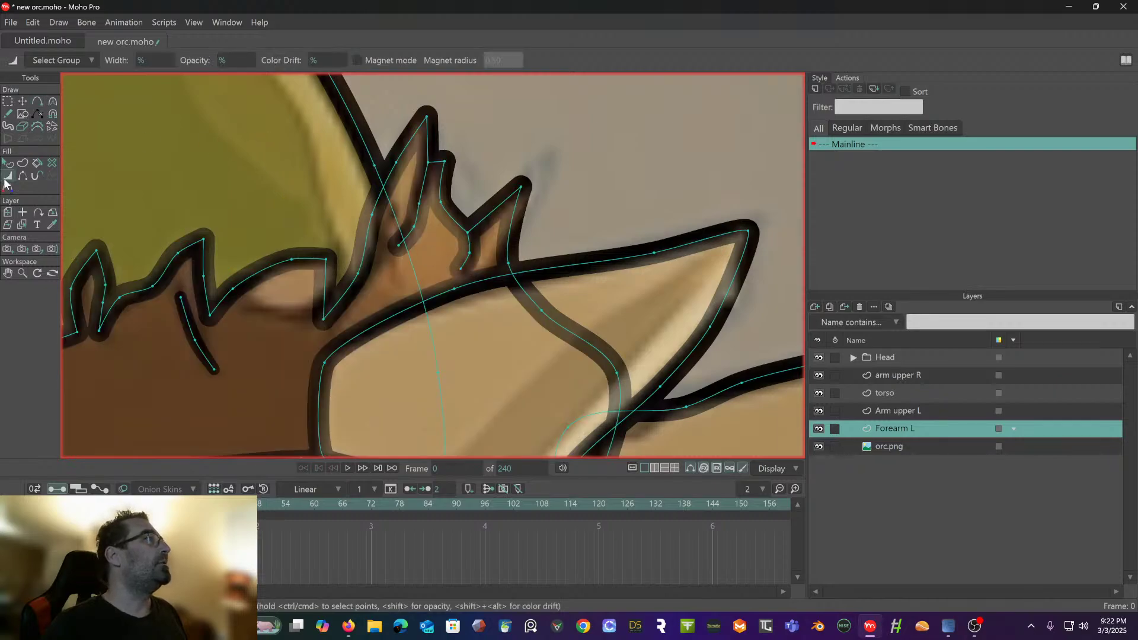
pyautogui.click(413, 227)
pyautogui.click(415, 206)
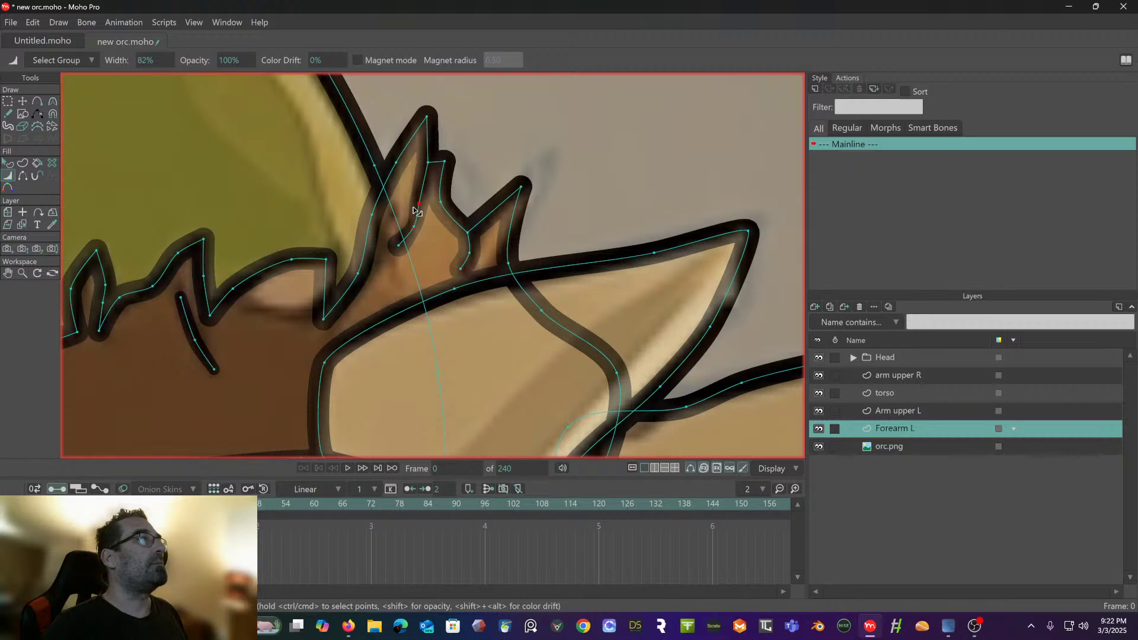
pyautogui.moveTo(399, 247); pyautogui.dragTo(435, 261)
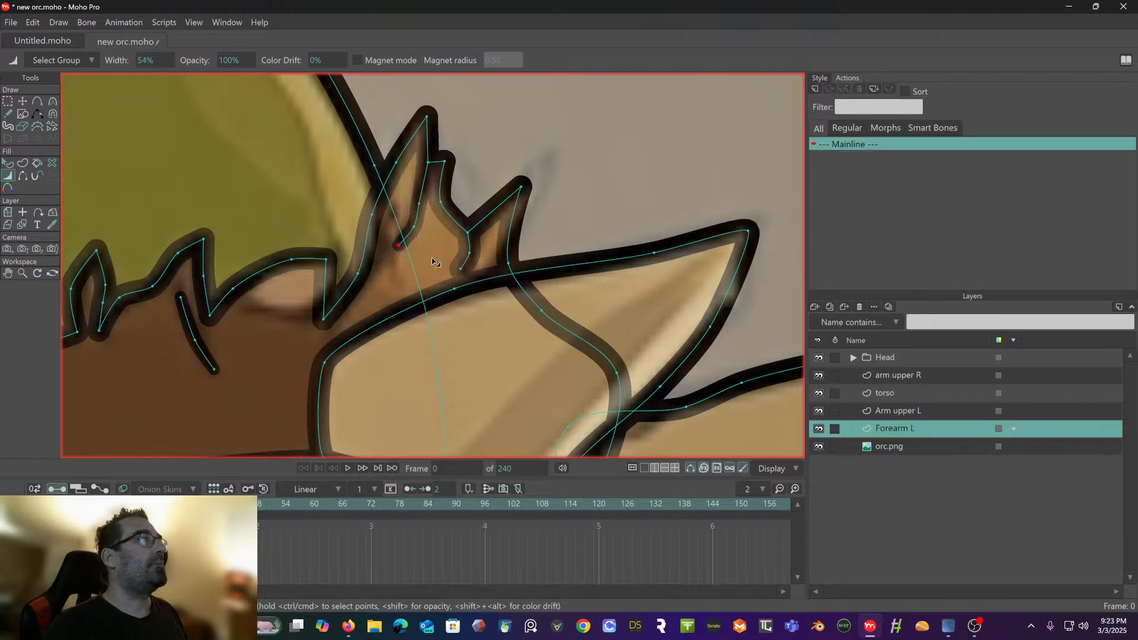
pyautogui.click(468, 254)
pyautogui.click(456, 271)
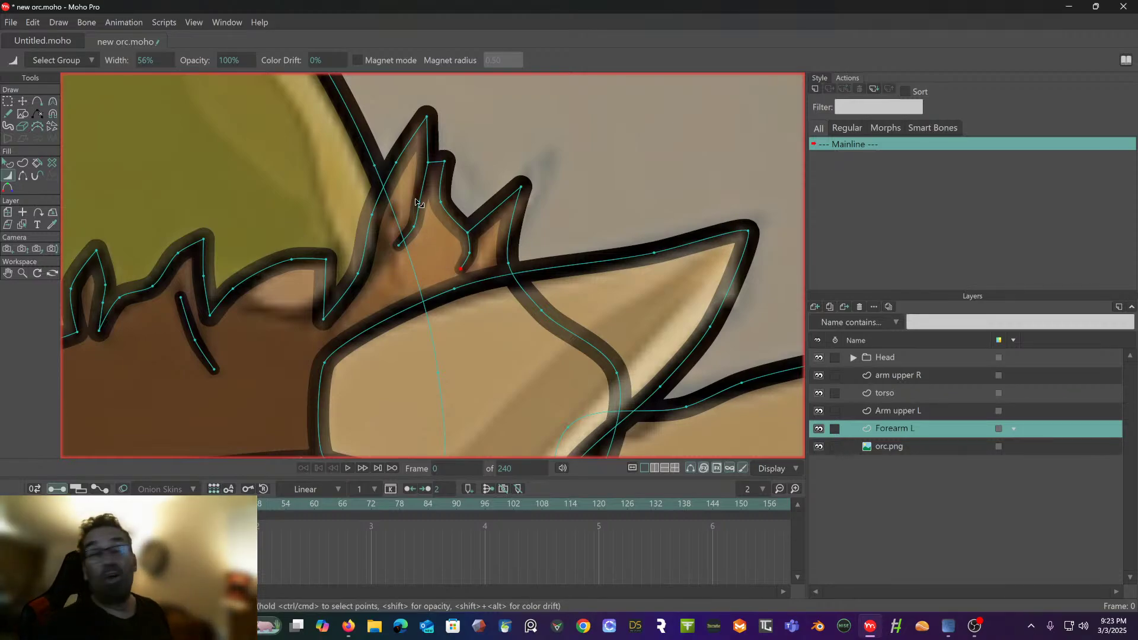
# - Raise the upper spike's shape to the front of the Forearm L layer's shapes and deselect it
pyautogui.scroll(-4, 388, 205)
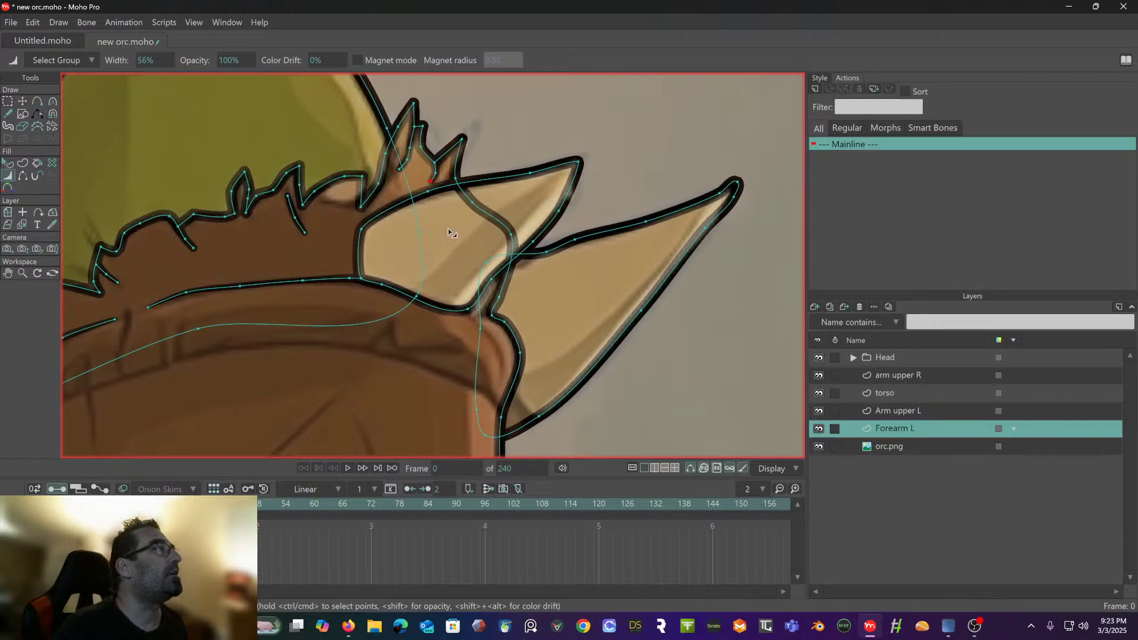
pyautogui.click(6, 164)
pyautogui.click(521, 179)
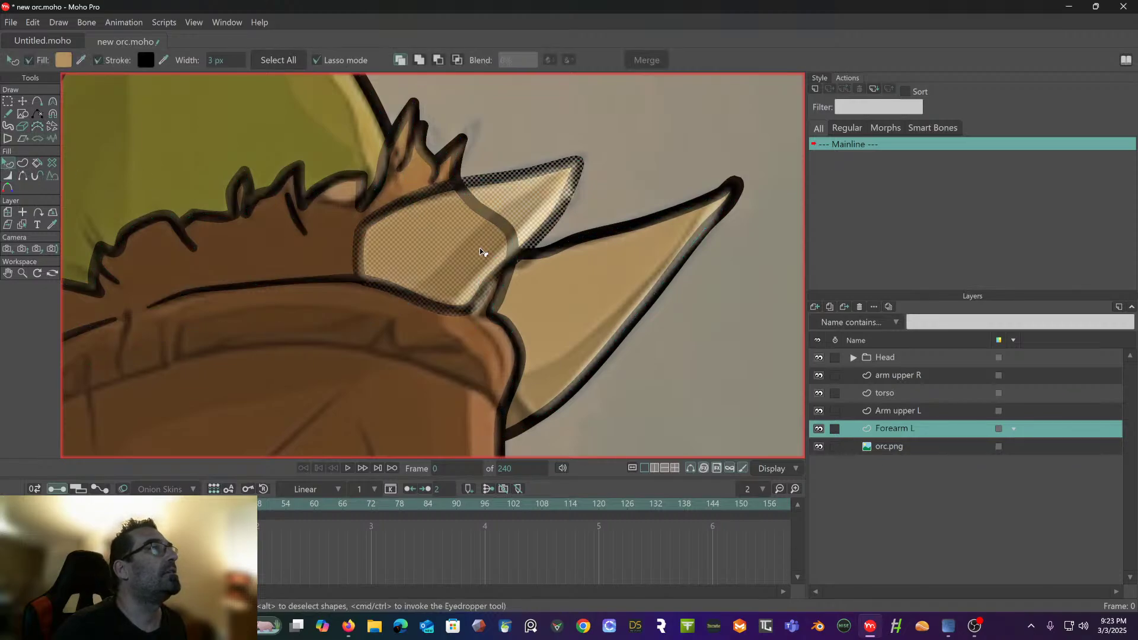
pyautogui.hscroll(-2, 474, 255)
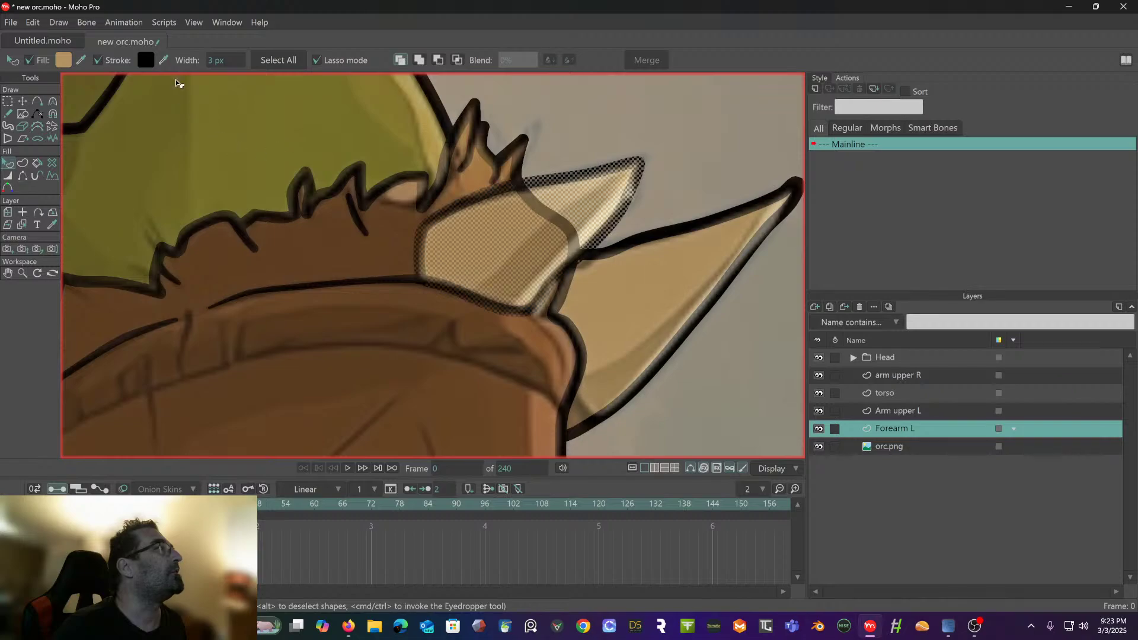
pyautogui.click(59, 22)
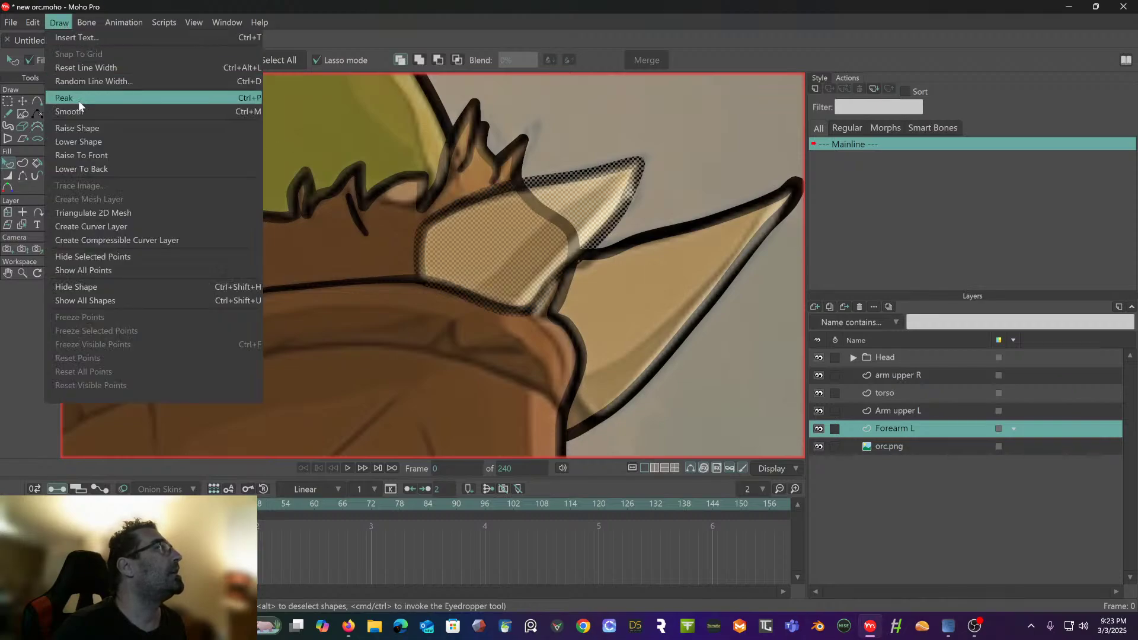
pyautogui.click(88, 156)
pyautogui.scroll(-2, 445, 296)
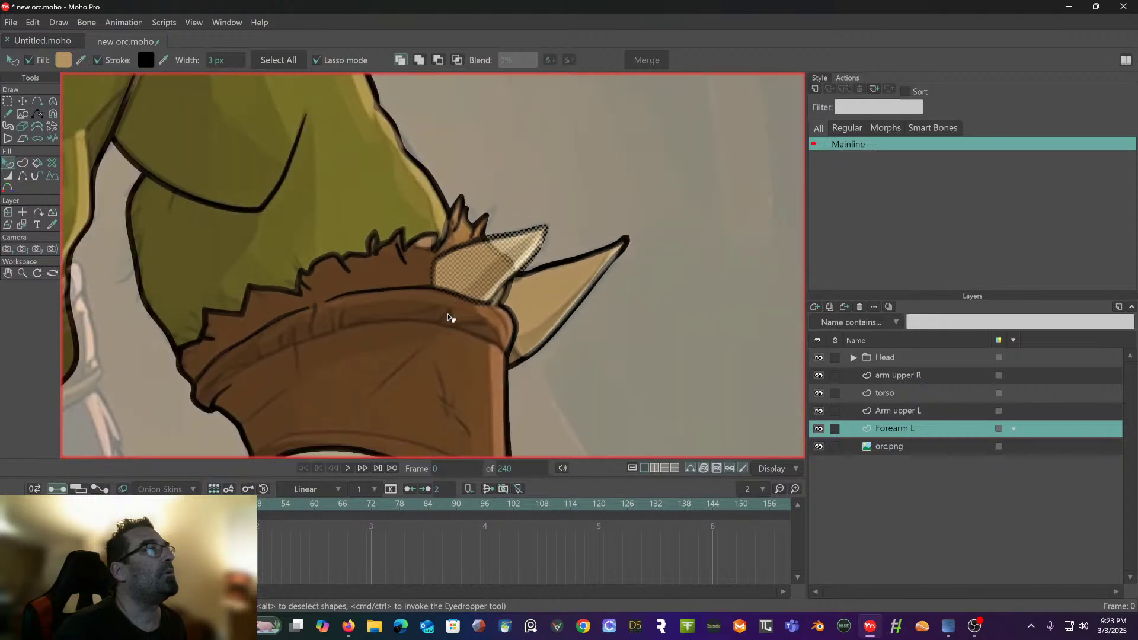
pyautogui.click(649, 364)
# - Draw a curved line along the lower edge of the bracer's cuff, from the corner below the spikes to about mid-cuff
pyautogui.scroll(-3, 490, 394)
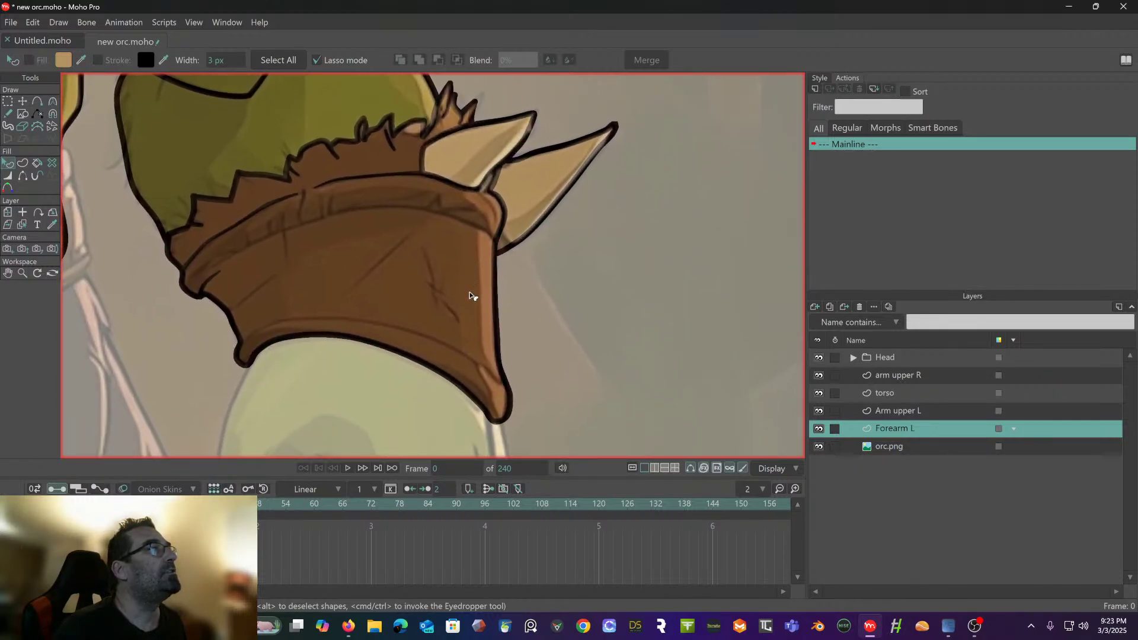
pyautogui.scroll(2, 505, 289)
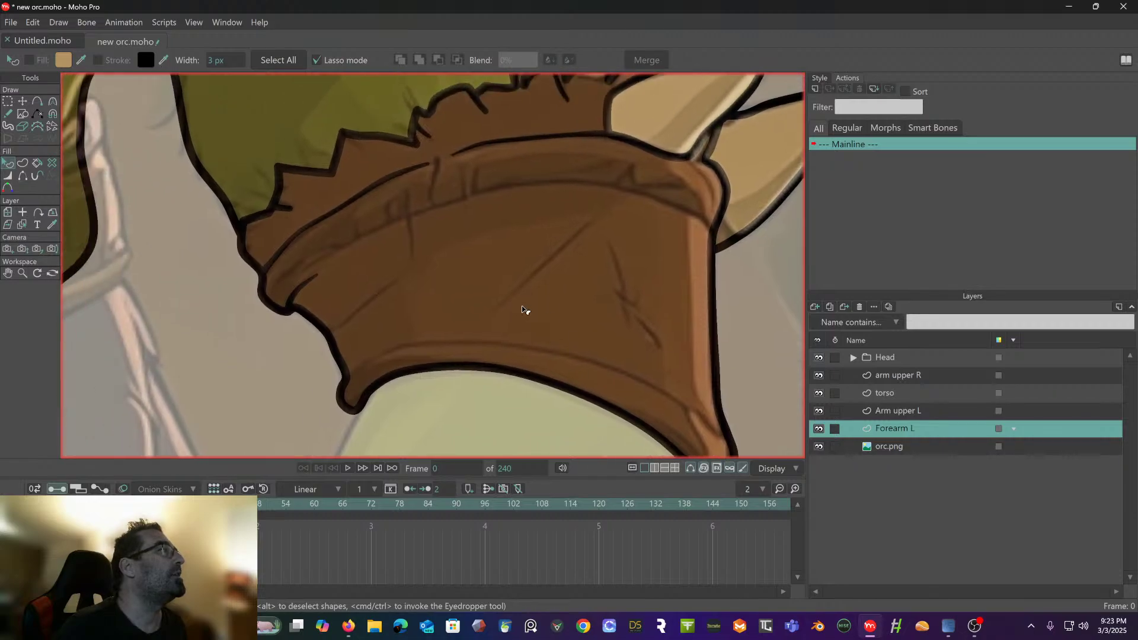
pyautogui.click(38, 102)
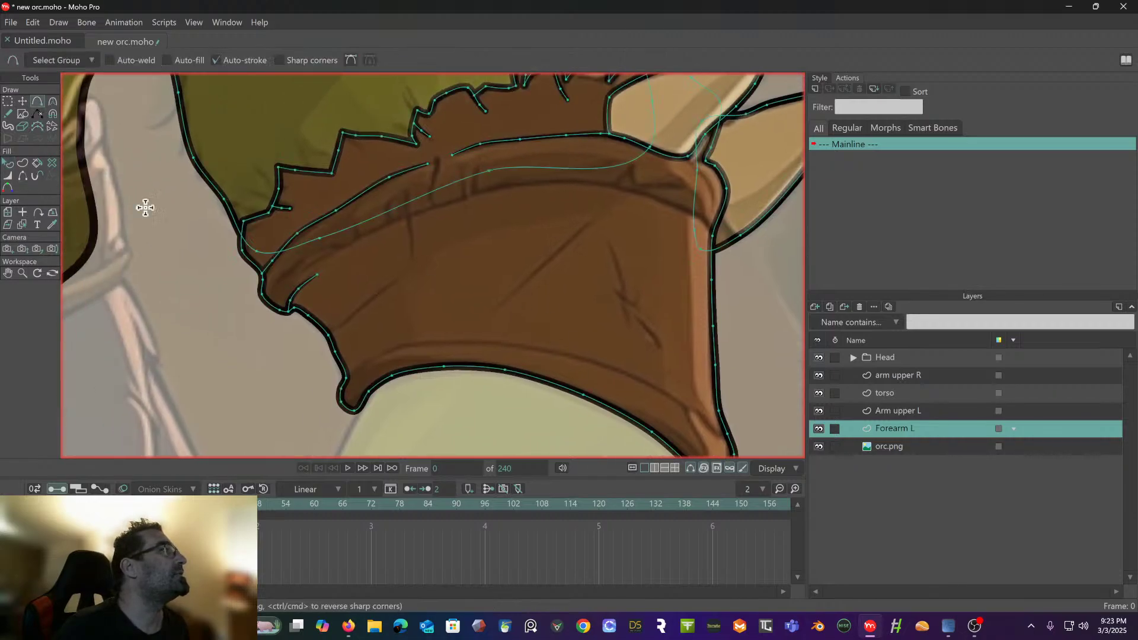
pyautogui.click(701, 219)
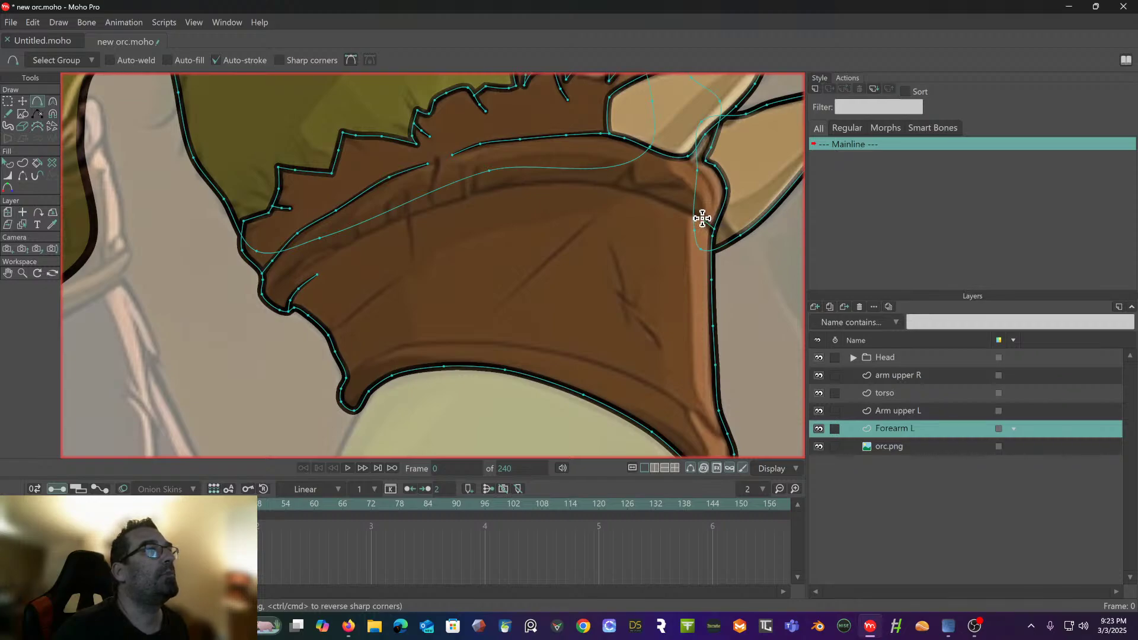
pyautogui.click(682, 209)
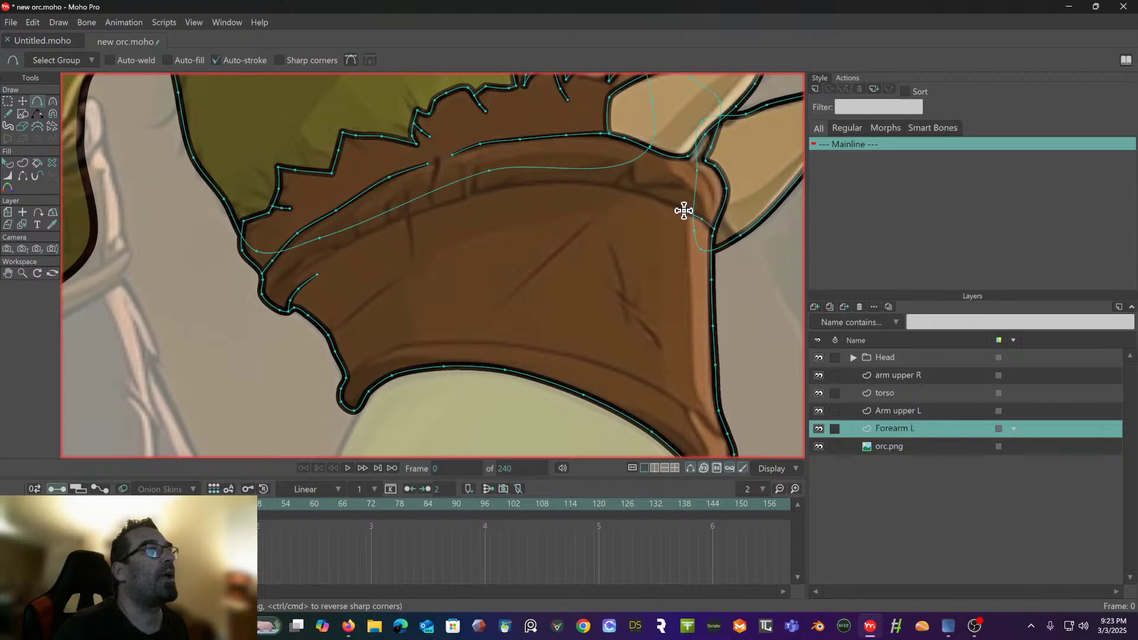
pyautogui.click(631, 192)
pyautogui.click(580, 181)
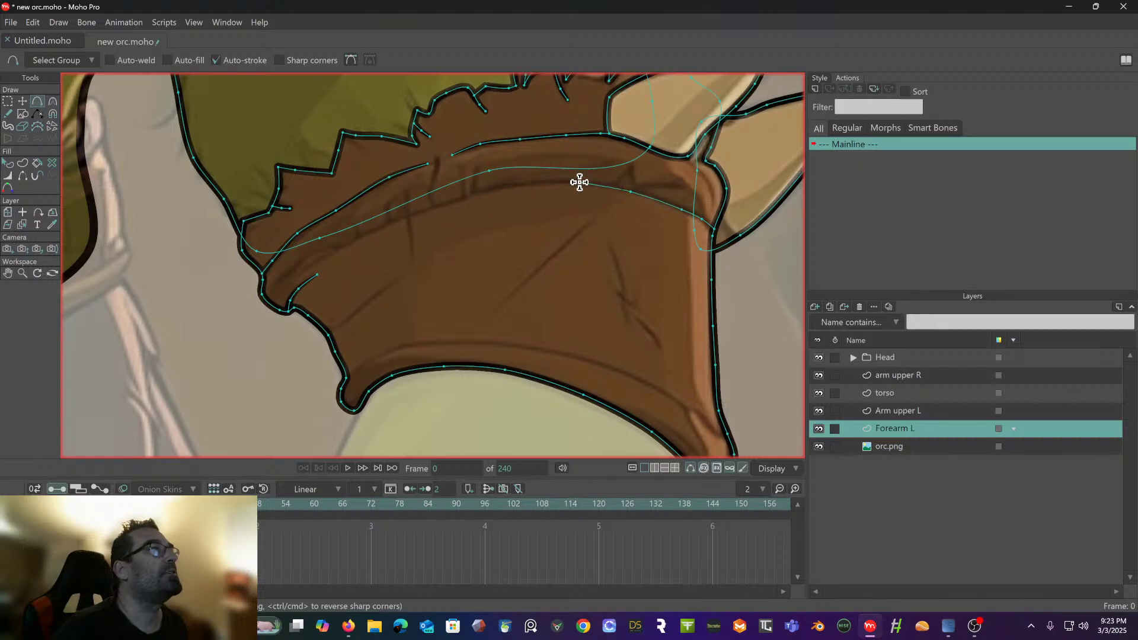
pyautogui.click(519, 182)
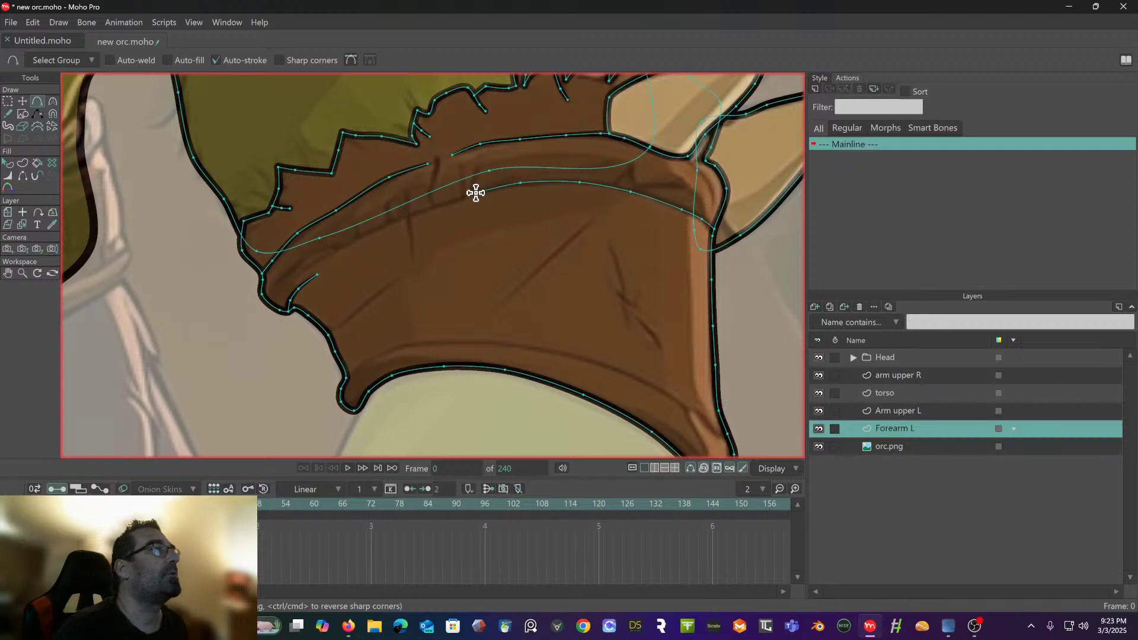
pyautogui.click(475, 192)
pyautogui.press('Return')
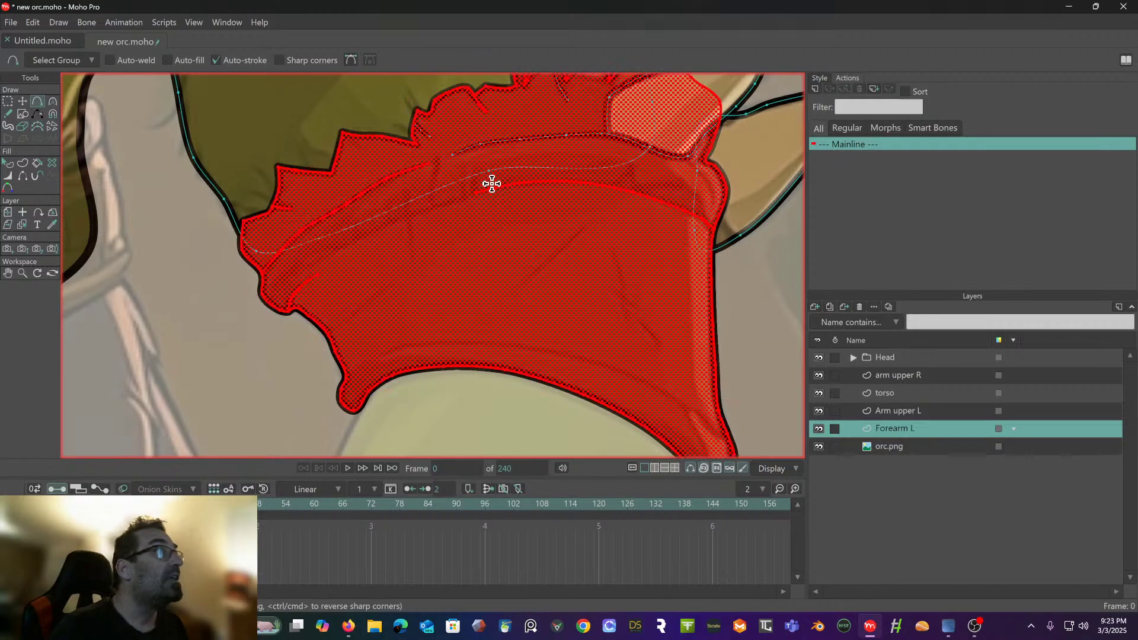
# - Draw a second curved line continuing the cuff's lower edge to the side opposite the spikes, leaving a small gap between the lines
pyautogui.scroll(5, 493, 189)
pyautogui.scroll(-5, 450, 188)
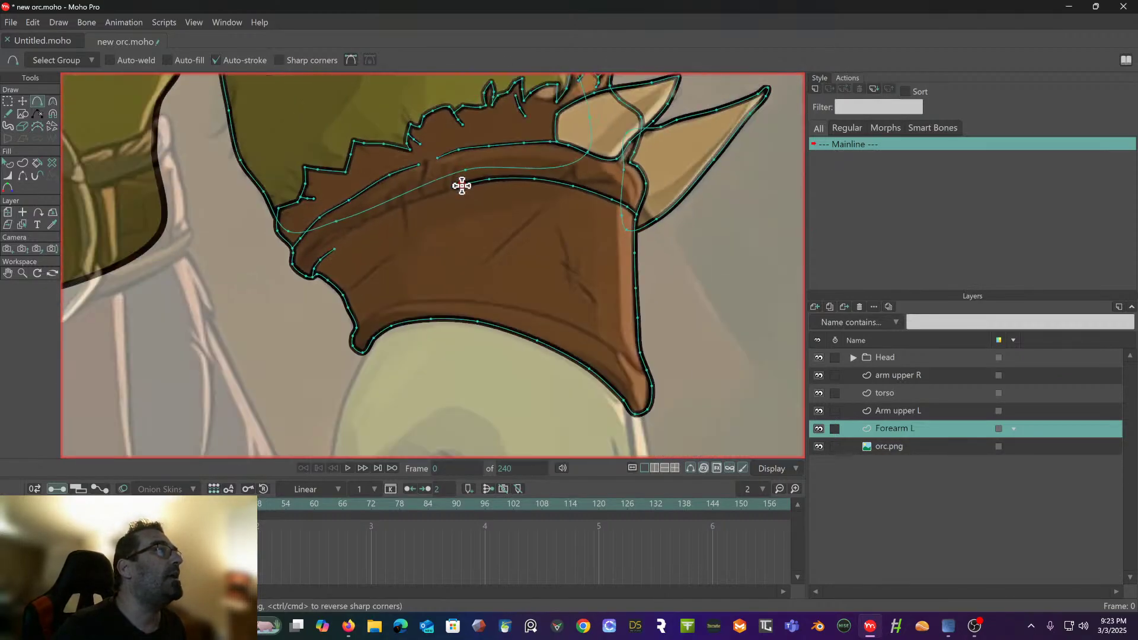
pyautogui.moveTo(447, 205); pyautogui.dragTo(475, 233)
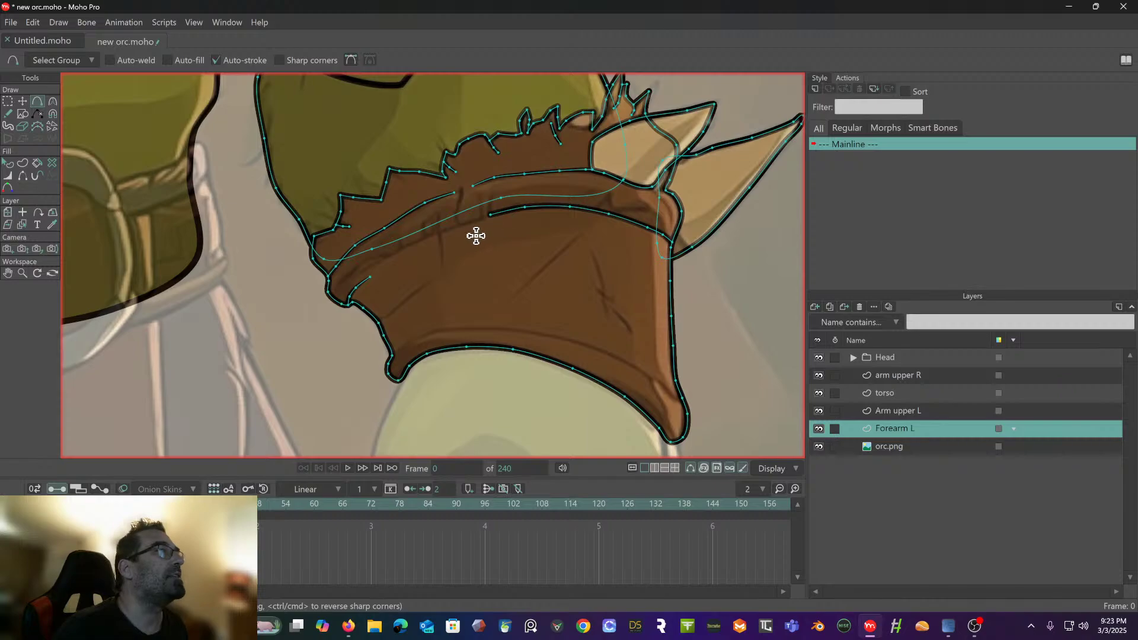
pyautogui.scroll(3, 475, 225)
pyautogui.moveTo(485, 199)
pyautogui.mouseDown()
pyautogui.moveTo(313, 261)
pyautogui.moveTo(323, 261)
pyautogui.moveTo(221, 323)
pyautogui.mouseUp()
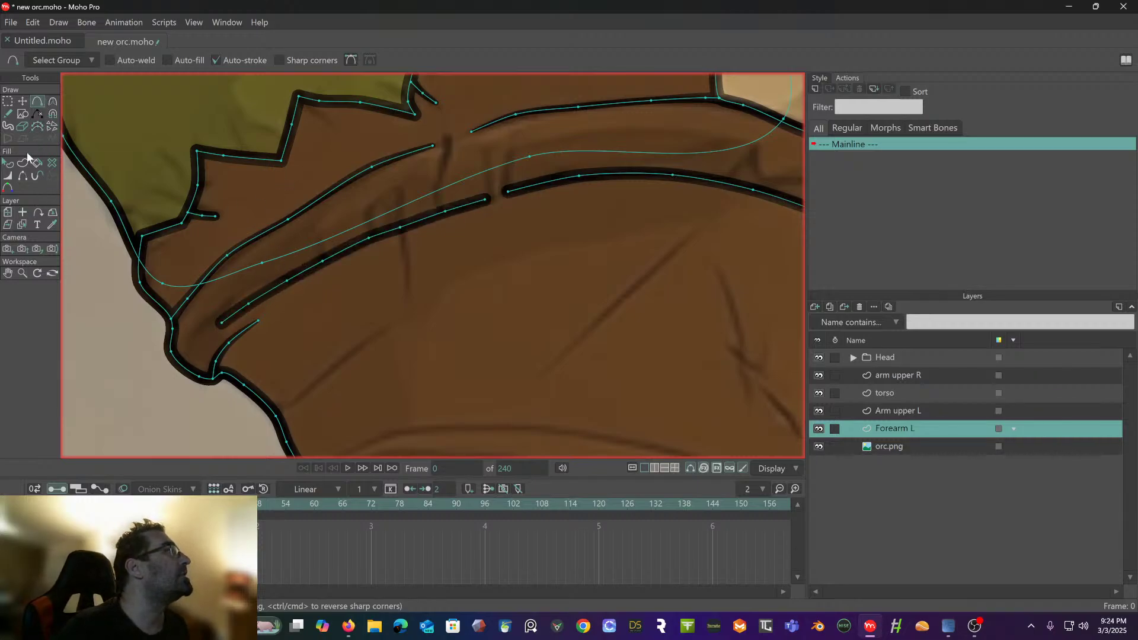
# - Taper the second cuff-edge line toward both ends, with point widths of 58% near its outer tip, 74% and 76% mid-line, and 64% near the gap
pyautogui.click(8, 176)
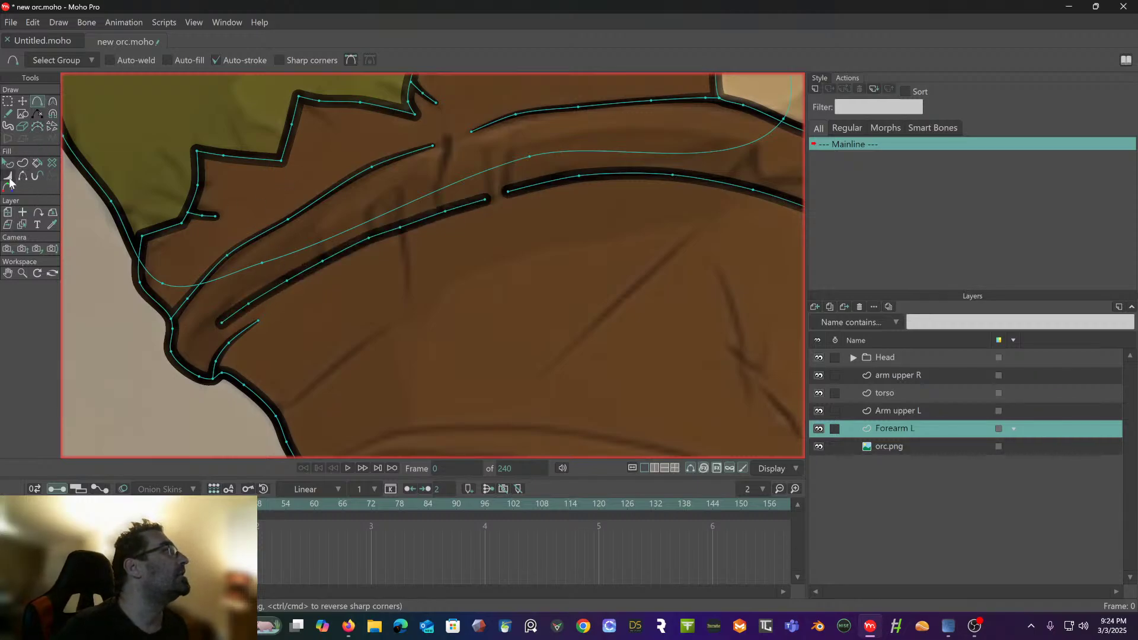
pyautogui.click(221, 323)
pyautogui.moveTo(242, 307); pyautogui.dragTo(237, 313)
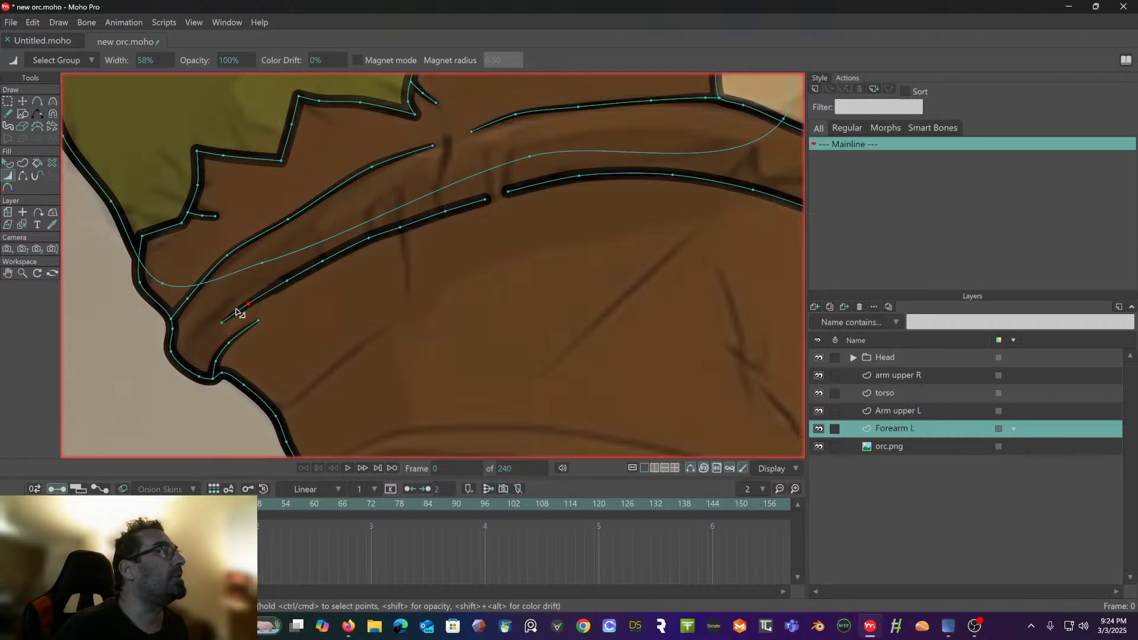
pyautogui.click(341, 259)
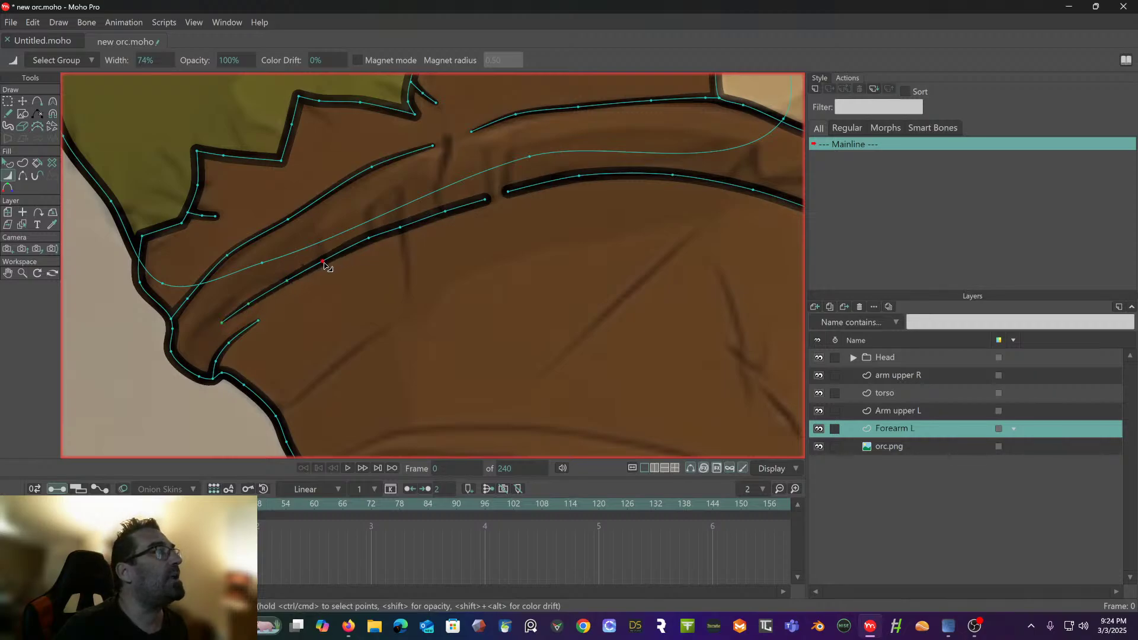
pyautogui.moveTo(370, 243); pyautogui.dragTo(363, 248)
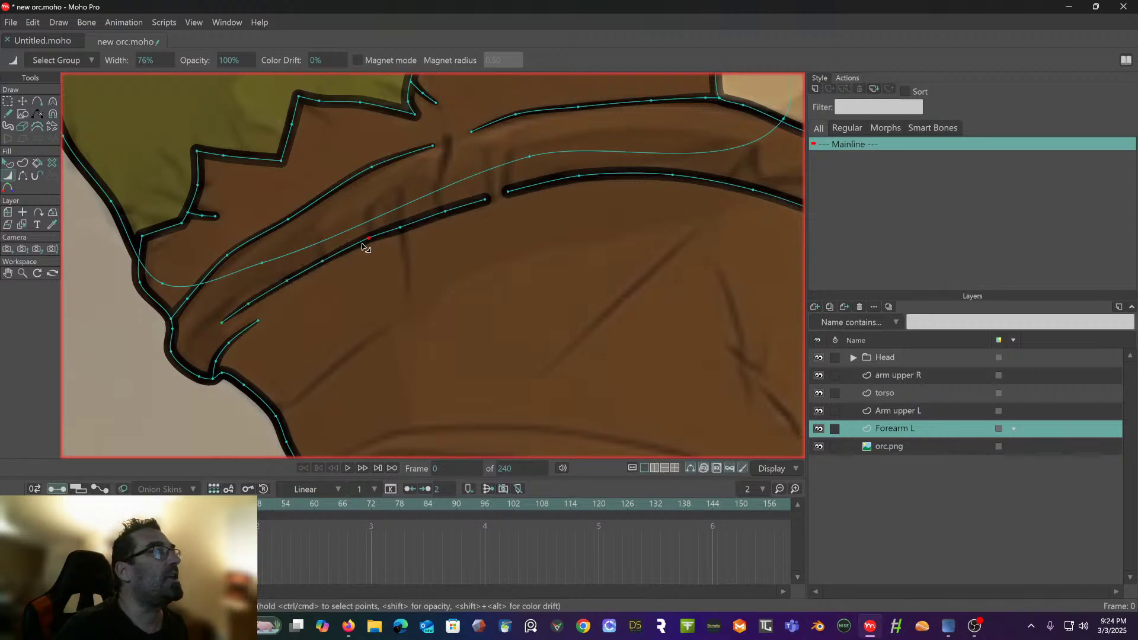
pyautogui.click(400, 229)
pyautogui.click(443, 213)
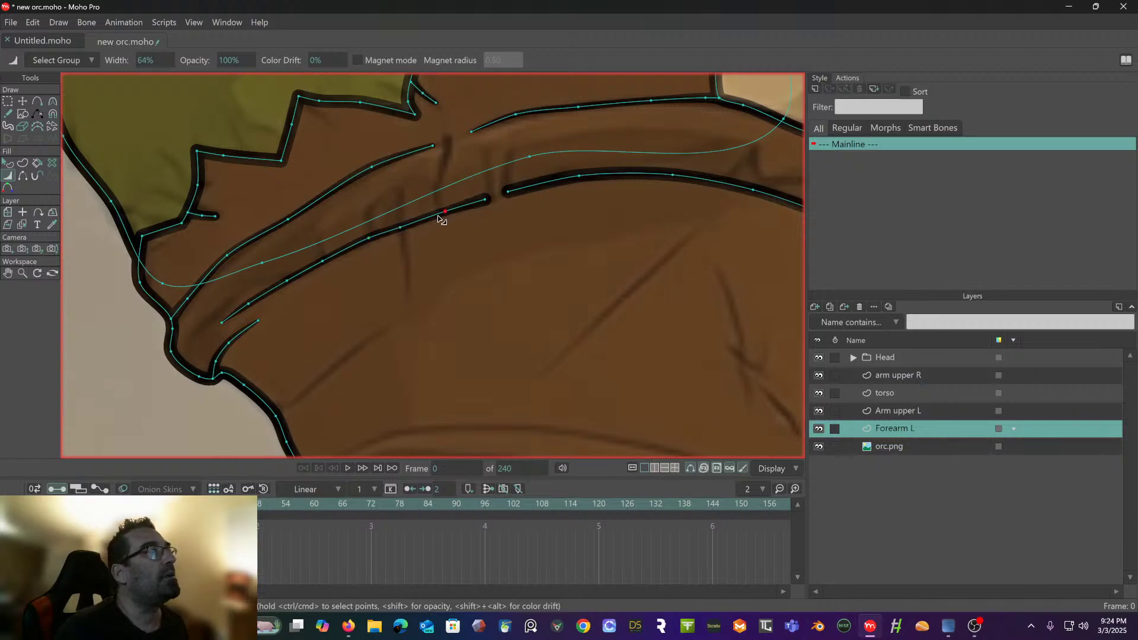
pyautogui.moveTo(486, 200); pyautogui.dragTo(322, 244)
# - Thin the first cuff-edge line toward the gap, with point widths of 50% nearest the gap, 58% at the following point and 56% toward the spikes
pyautogui.moveTo(413, 226)
pyautogui.mouseDown()
pyautogui.moveTo(394, 224)
pyautogui.moveTo(412, 222)
pyautogui.mouseUp()
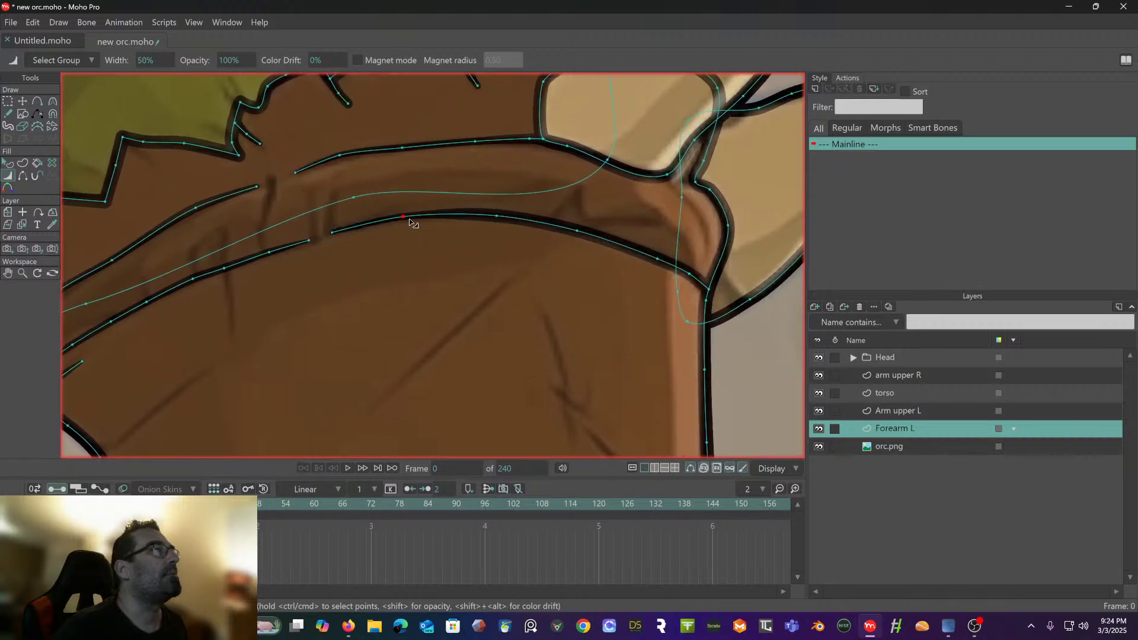
pyautogui.moveTo(502, 221); pyautogui.dragTo(493, 220)
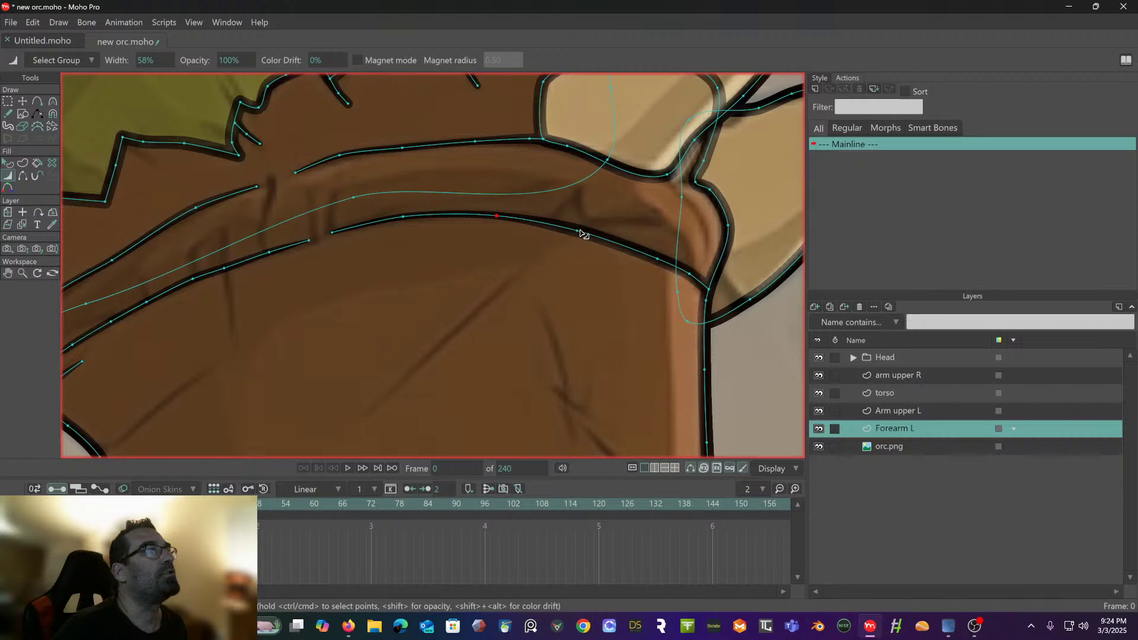
pyautogui.moveTo(582, 233); pyautogui.dragTo(577, 233)
pyautogui.moveTo(657, 259)
pyautogui.mouseDown()
pyautogui.moveTo(641, 257)
pyautogui.moveTo(679, 274)
pyautogui.mouseUp()
# - Draw a short diagonal crease line between the two cuff edges at the corner opposite the spikes
pyautogui.moveTo(494, 282); pyautogui.dragTo(679, 245)
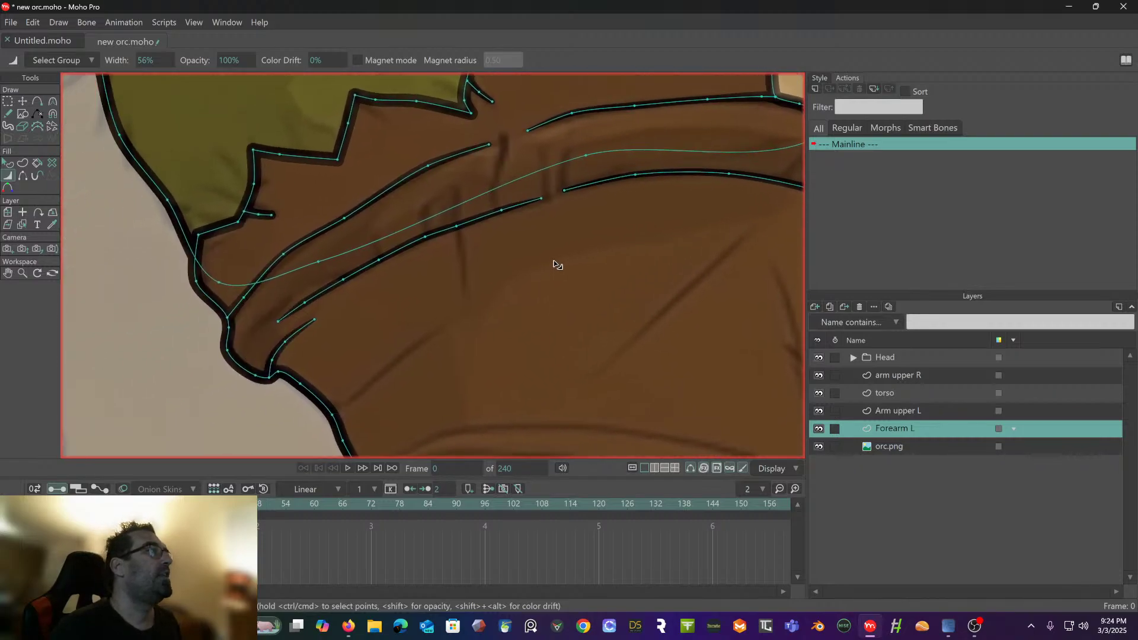
pyautogui.click(43, 106)
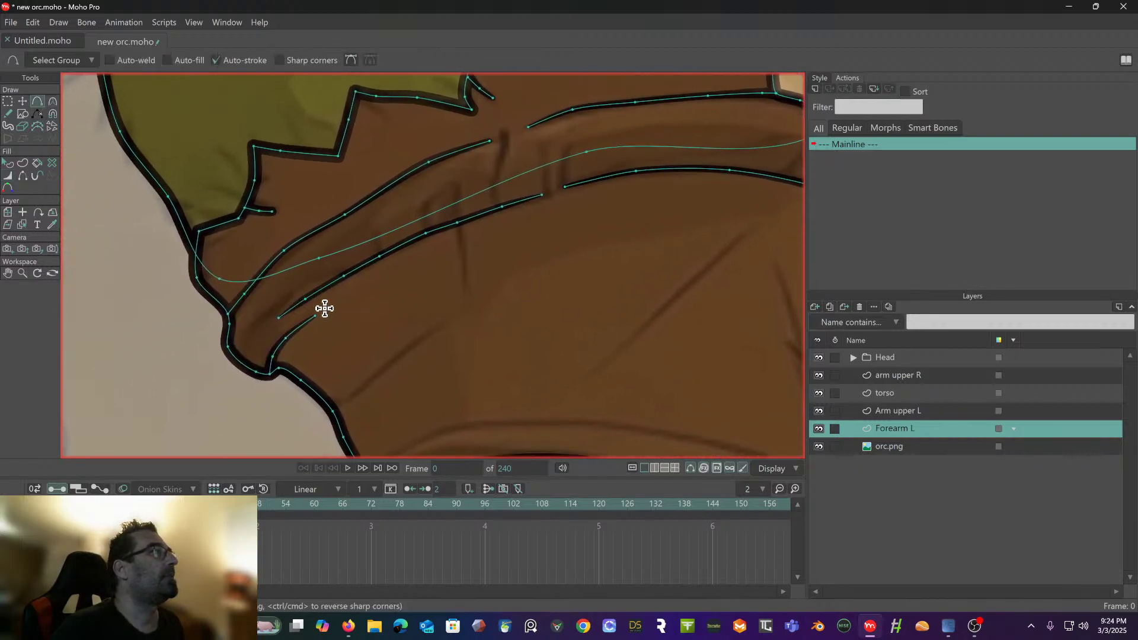
pyautogui.click(271, 309)
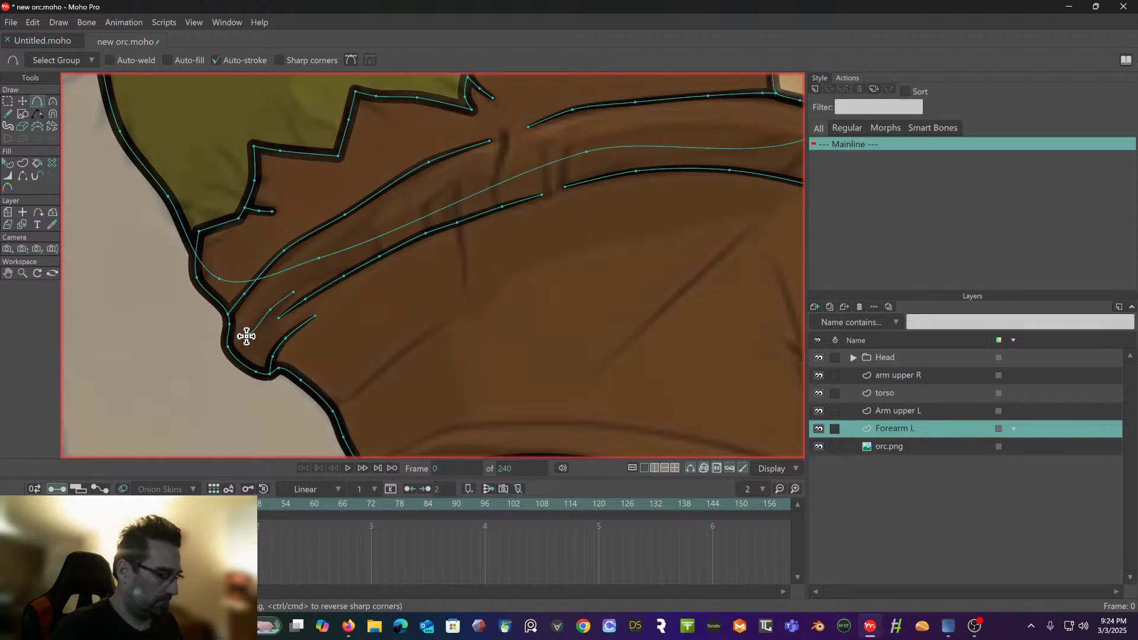
pyautogui.doubleClick(250, 334)
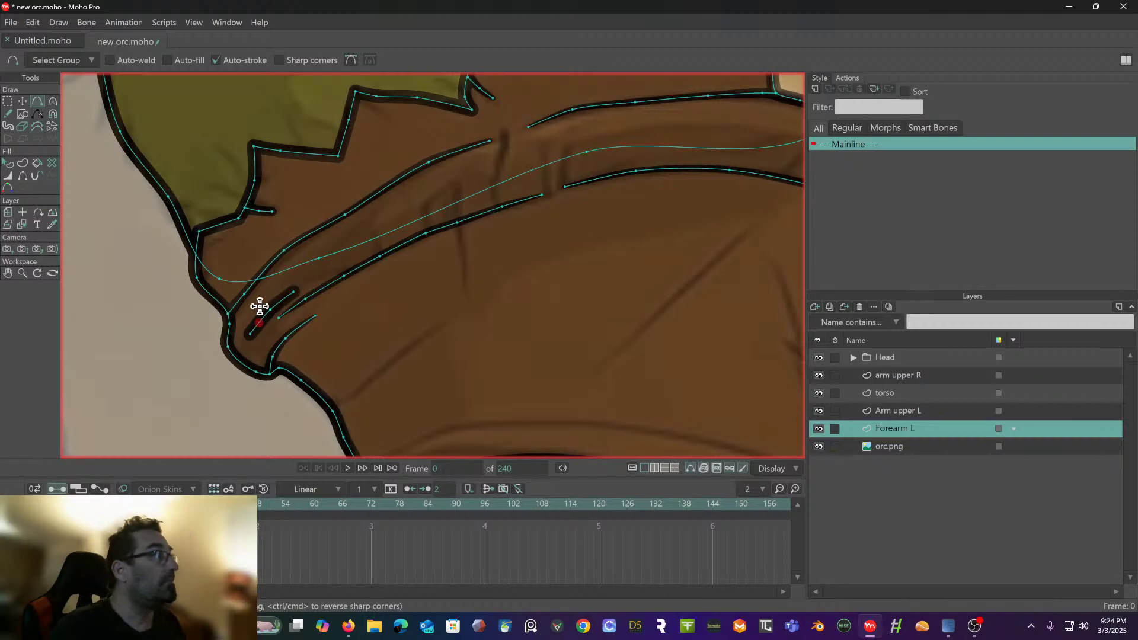
# - Draw two downward crease lines on the cuff, one from the gap in its upper edge and one crossing its lower edge
pyautogui.click(505, 132)
pyautogui.click(501, 159)
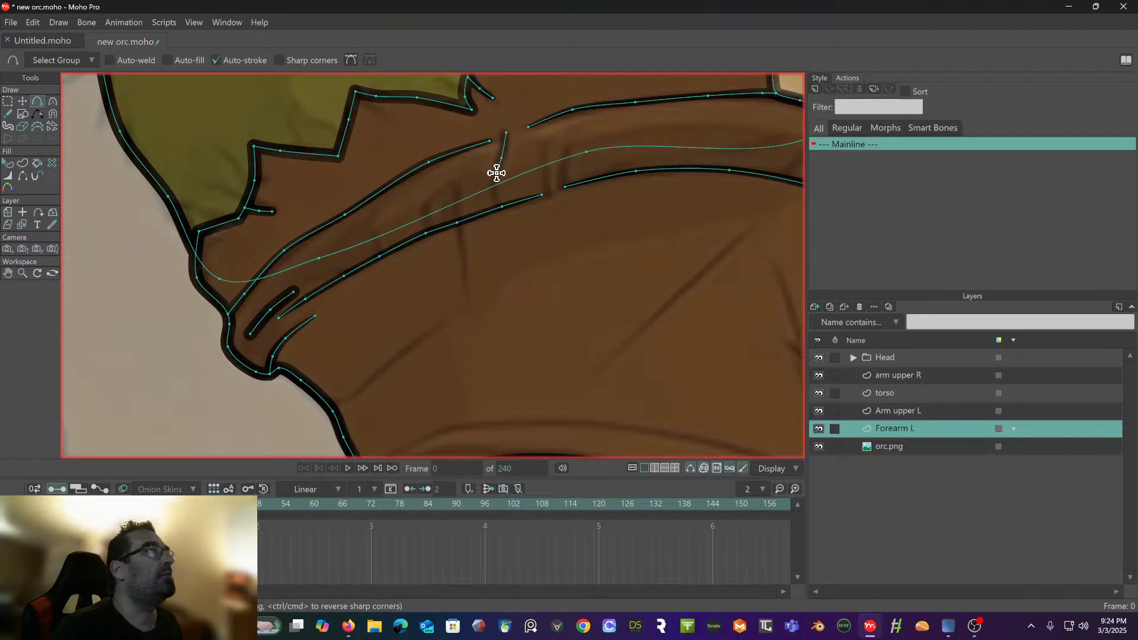
pyautogui.click(496, 174)
pyautogui.doubleClick(497, 196)
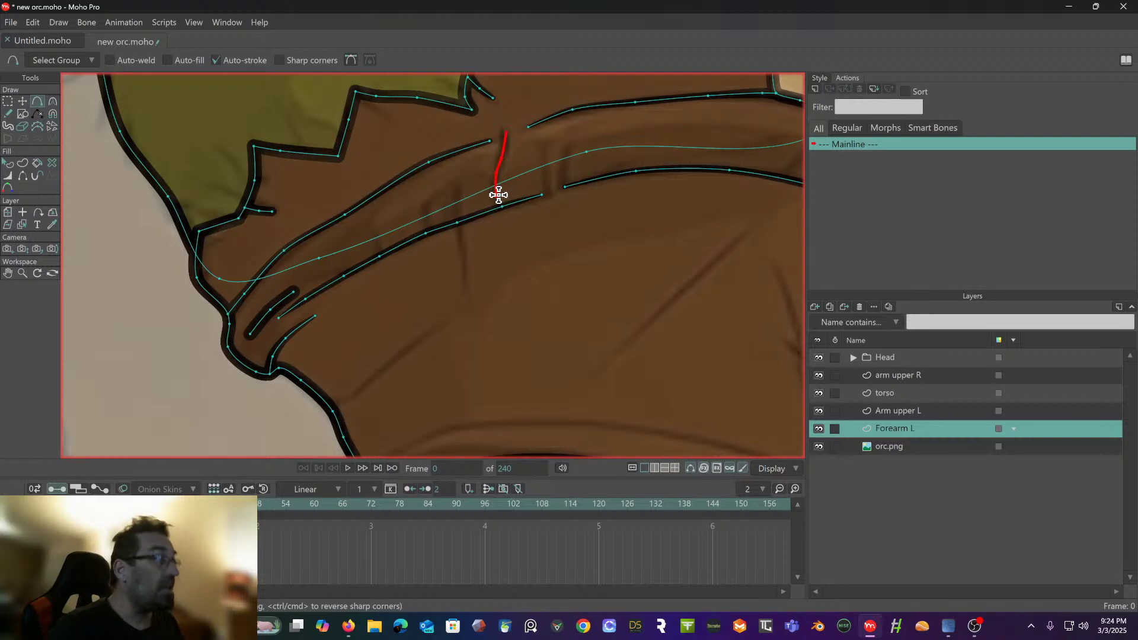
pyautogui.moveTo(456, 183); pyautogui.dragTo(456, 221)
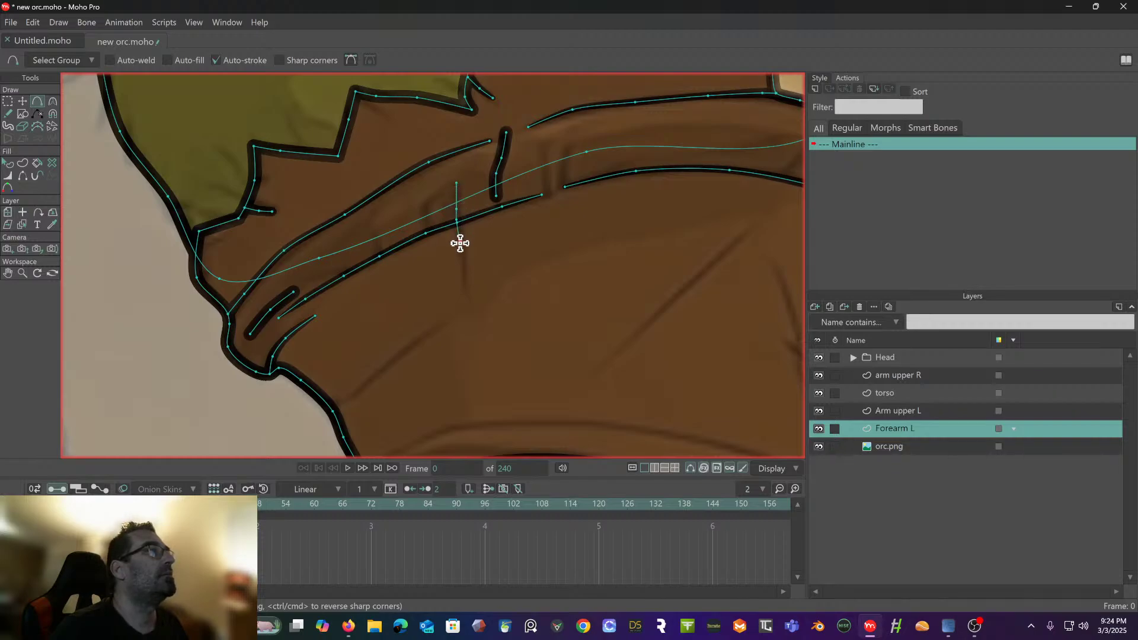
pyautogui.click(460, 243)
pyautogui.doubleClick(461, 275)
# - Draw two short upright crease lines joining the line ends on either side of the gap in the cuff's lower edge
pyautogui.moveTo(530, 221); pyautogui.dragTo(421, 235)
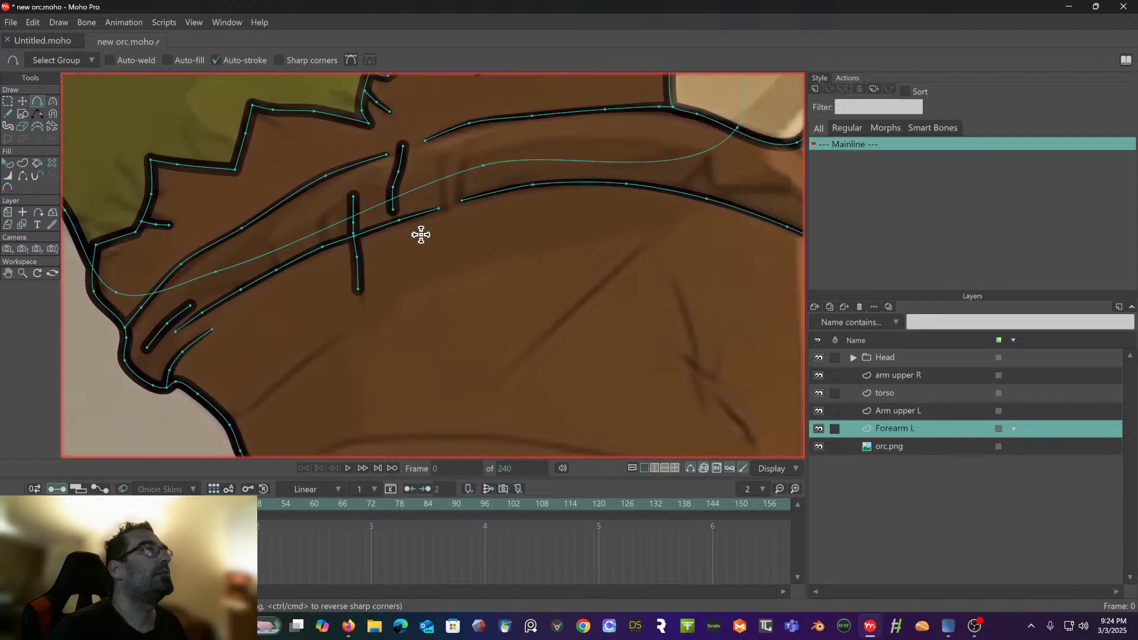
pyautogui.moveTo(439, 164); pyautogui.dragTo(439, 208)
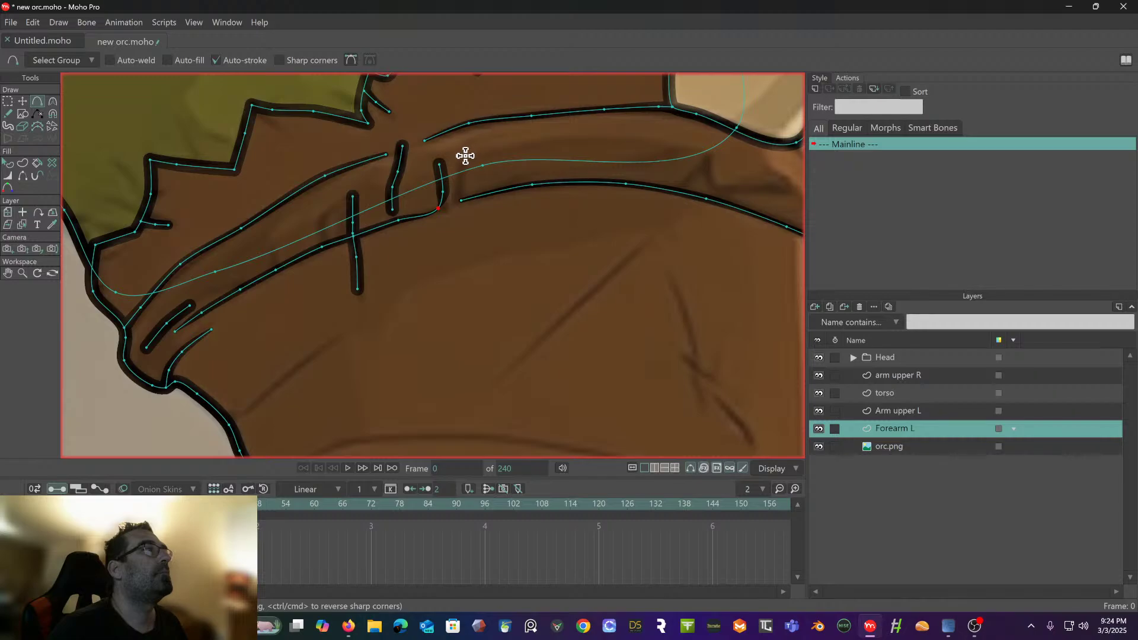
pyautogui.moveTo(464, 157); pyautogui.dragTo(459, 198)
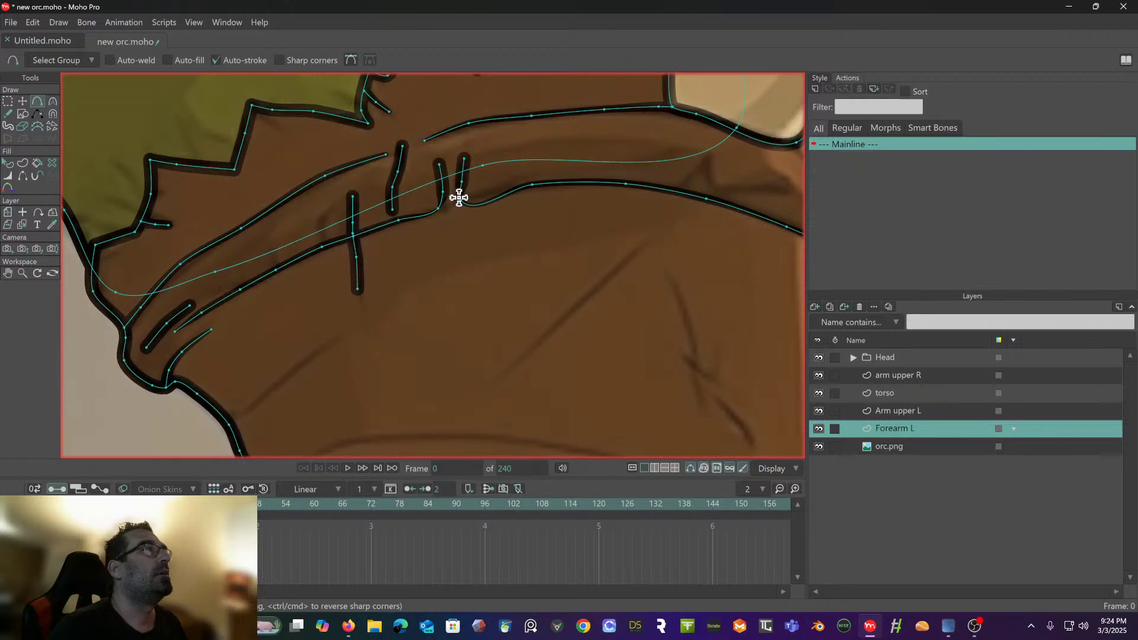
# - Thin the two short upright lines on either side of the gap in the cuff's lower edge
pyautogui.scroll(2, 197, 118)
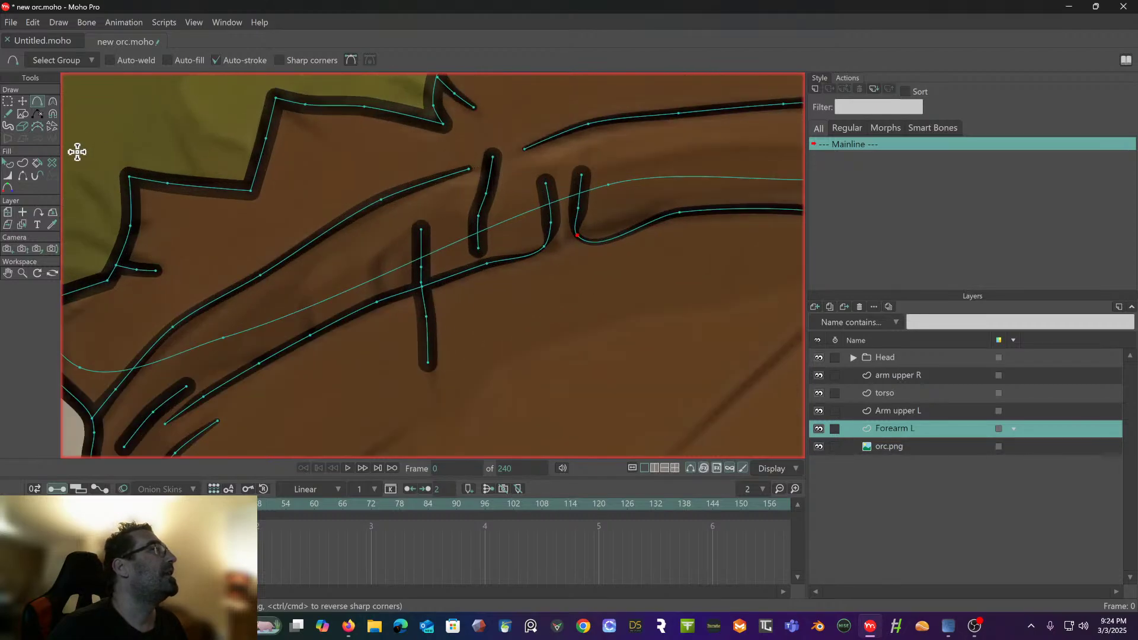
pyautogui.click(8, 175)
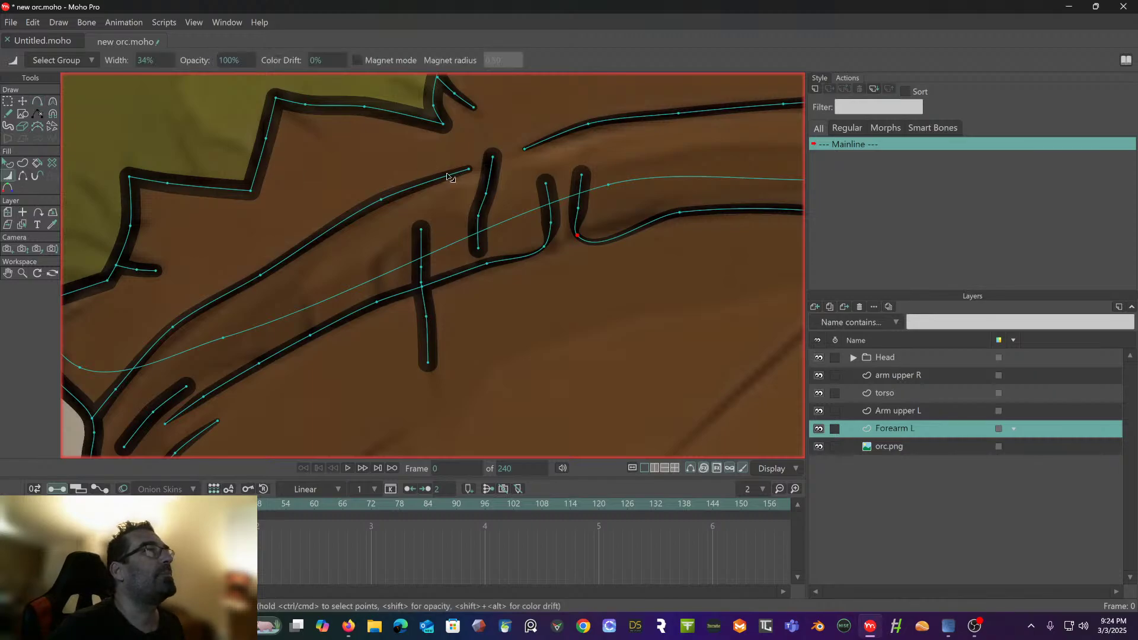
pyautogui.moveTo(546, 185)
pyautogui.mouseDown()
pyautogui.moveTo(525, 191)
pyautogui.moveTo(574, 184)
pyautogui.moveTo(569, 209)
pyautogui.moveTo(542, 226)
pyautogui.mouseUp()
pyautogui.moveTo(544, 226); pyautogui.dragTo(536, 230)
# - Thin the crease crossing the cuff's lower edge, with point widths of 50% at its upper end, 46% below the edge and 30% at its lower end
pyautogui.click(398, 244)
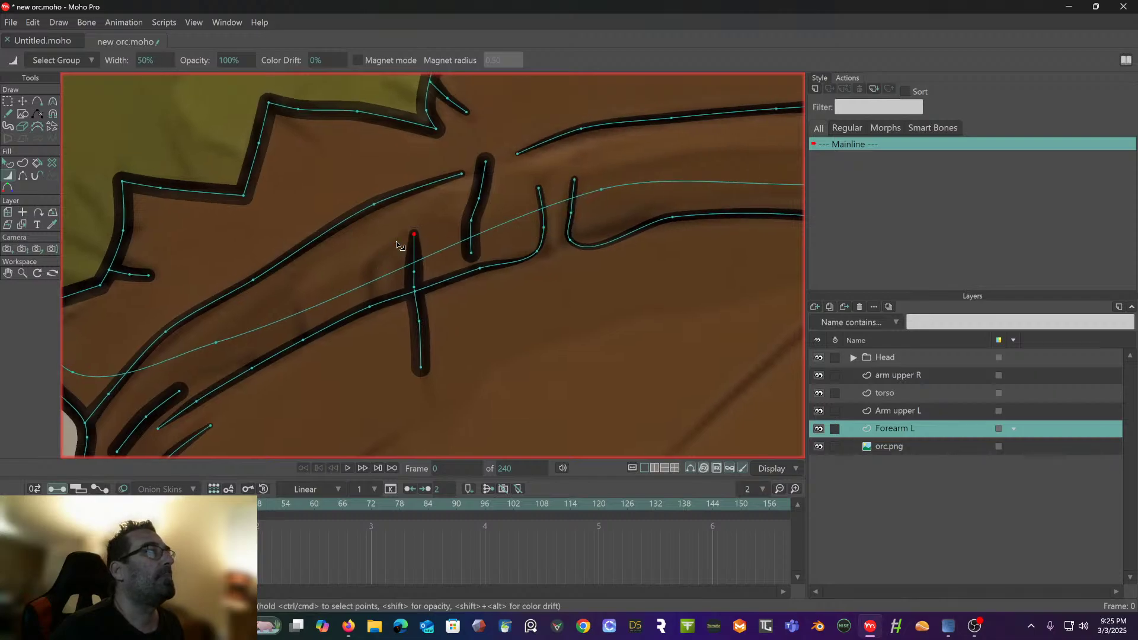
pyautogui.moveTo(413, 275)
pyautogui.mouseDown()
pyautogui.moveTo(403, 285)
pyautogui.moveTo(419, 318)
pyautogui.moveTo(406, 323)
pyautogui.mouseUp()
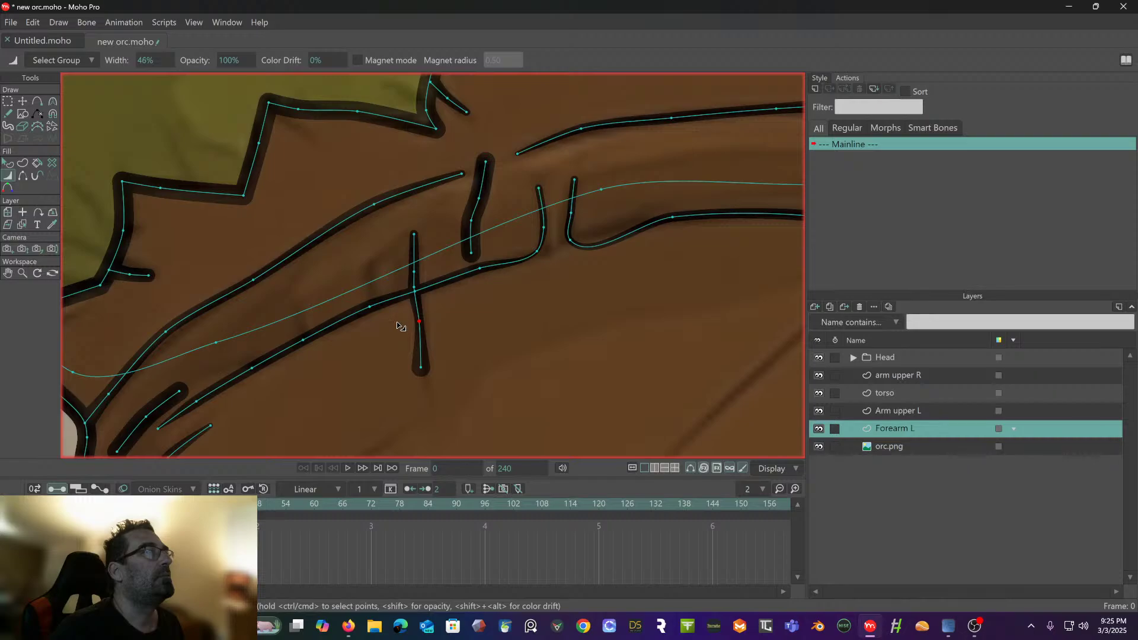
pyautogui.moveTo(420, 370); pyautogui.dragTo(402, 379)
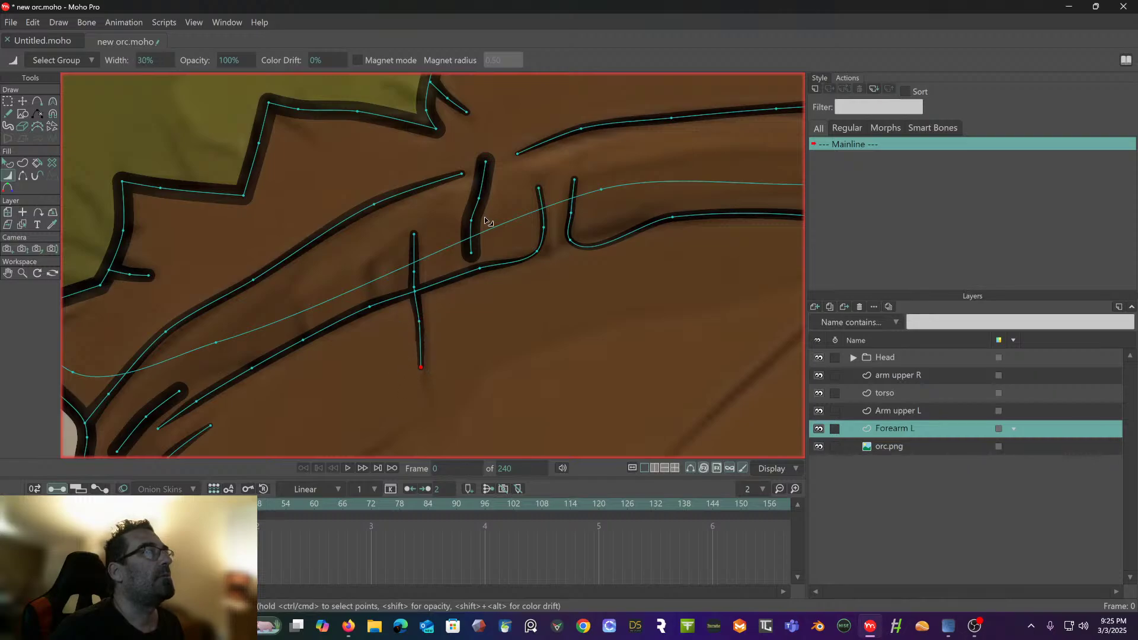
# - Thin the crease in the upper edge's gap, using 40% at its upper end, and the short diagonal crease between the cuff edges, using 46% at its lower end
pyautogui.moveTo(472, 254)
pyautogui.mouseDown()
pyautogui.moveTo(459, 261)
pyautogui.moveTo(466, 205)
pyautogui.mouseUp()
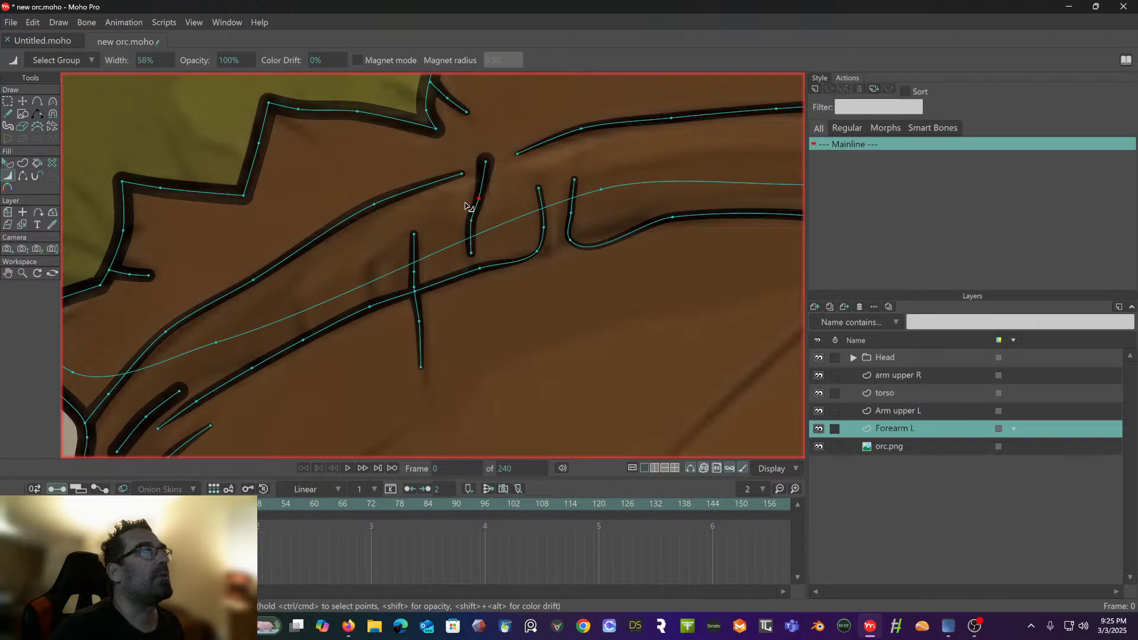
pyautogui.moveTo(486, 162); pyautogui.dragTo(474, 183)
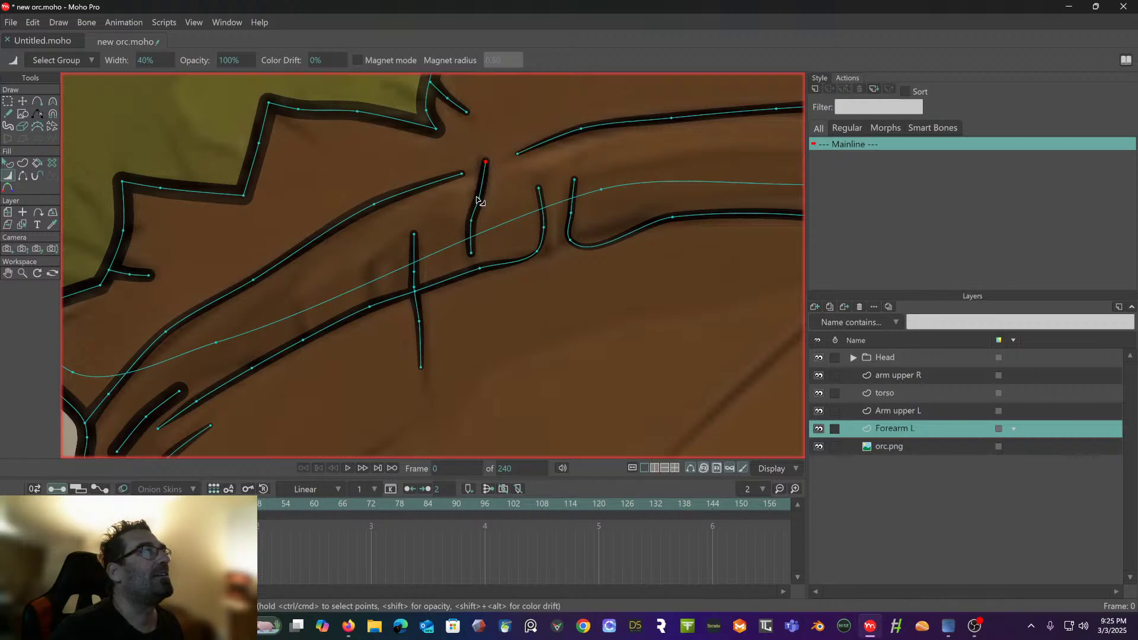
pyautogui.scroll(-3, 477, 201)
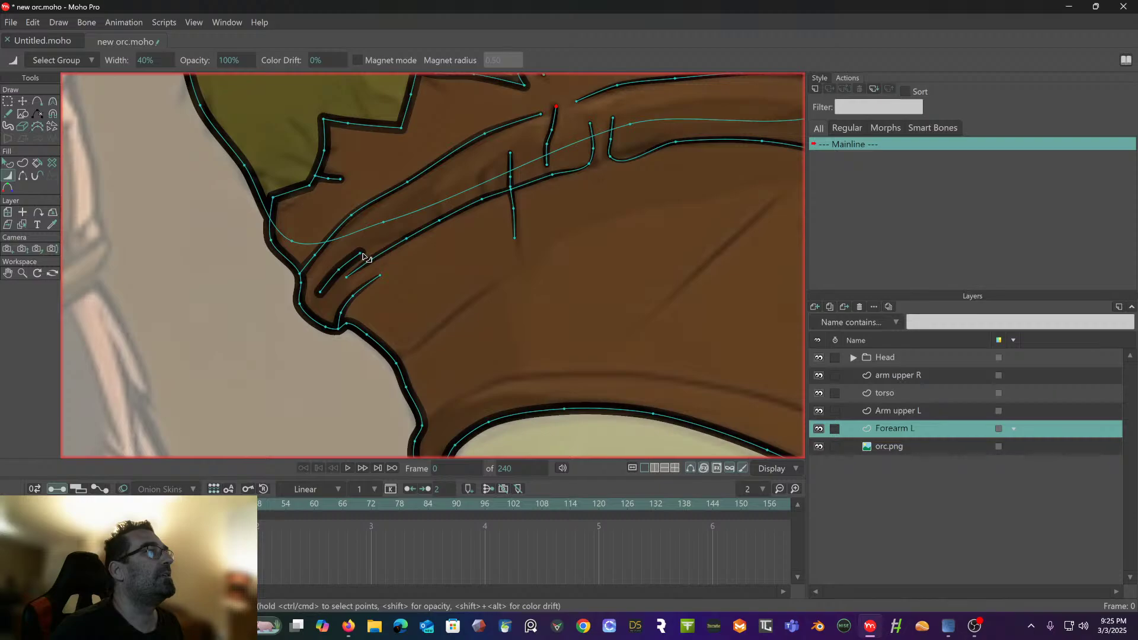
pyautogui.moveTo(364, 257); pyautogui.dragTo(315, 302)
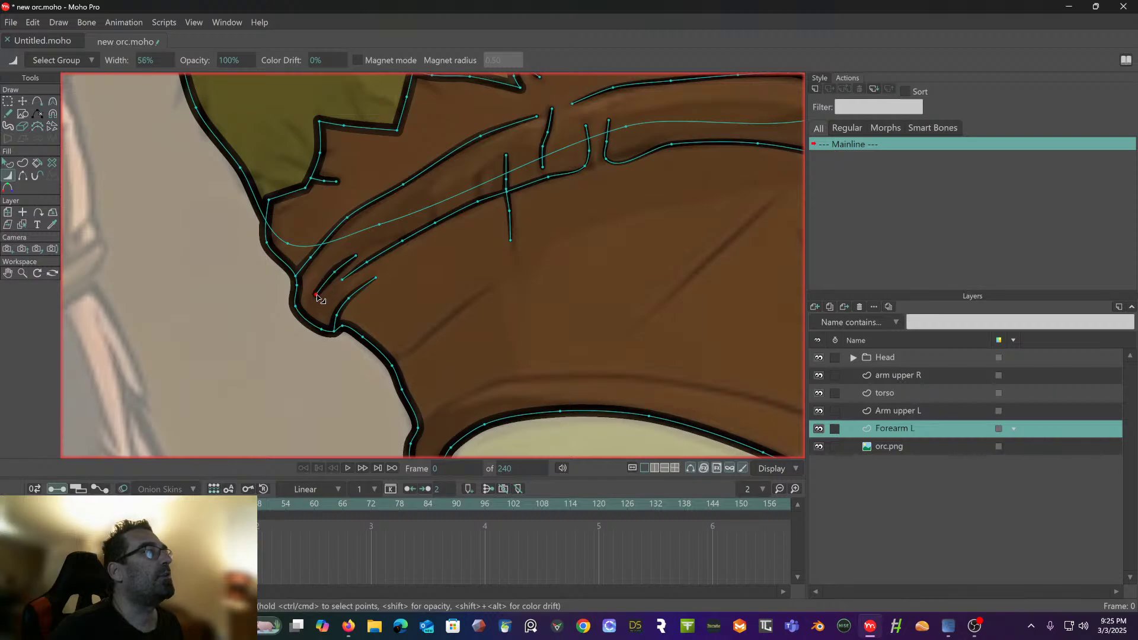
# - Sharpen the curve where the spike-side upright line meets the cuff's lower edge using the Curvature tool
pyautogui.scroll(-3, 414, 277)
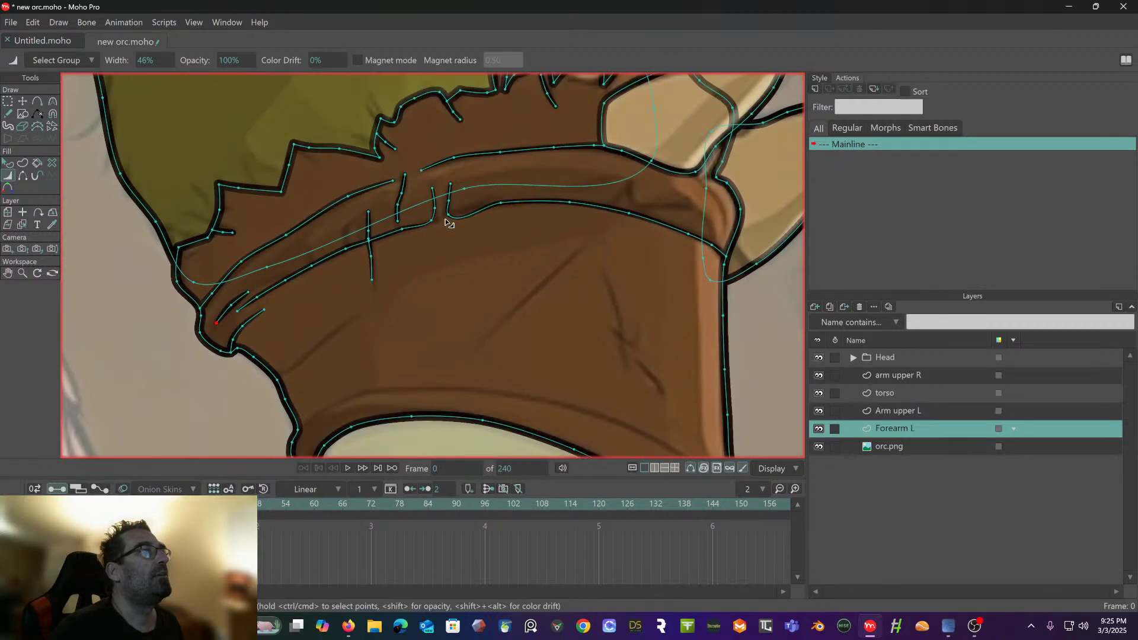
pyautogui.scroll(5, 411, 279)
pyautogui.scroll(2, 408, 271)
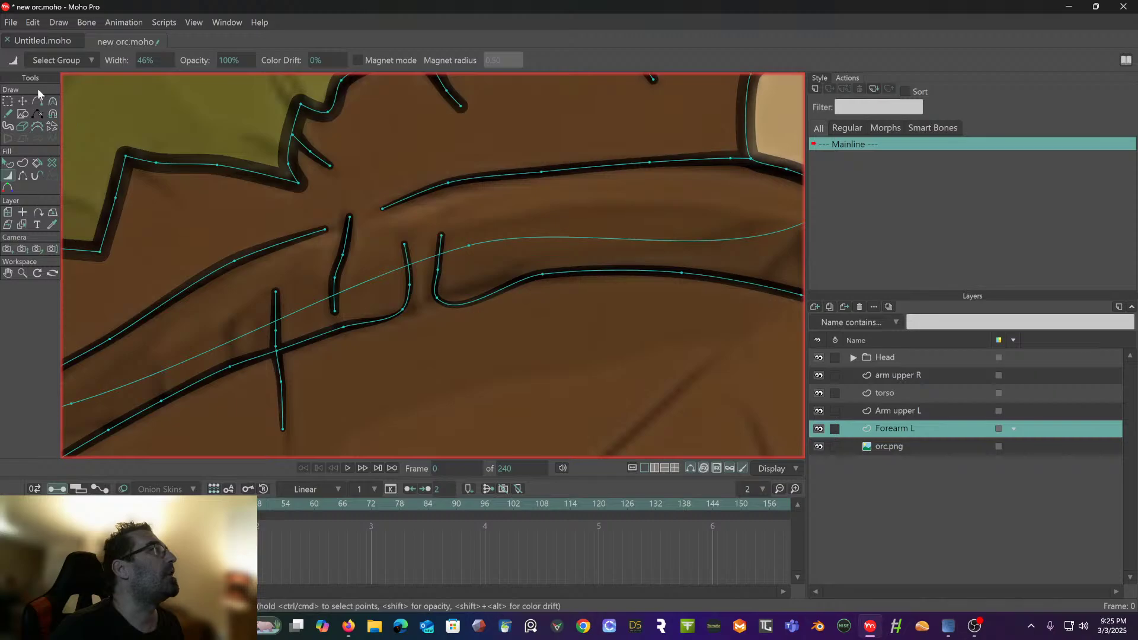
pyautogui.click(52, 102)
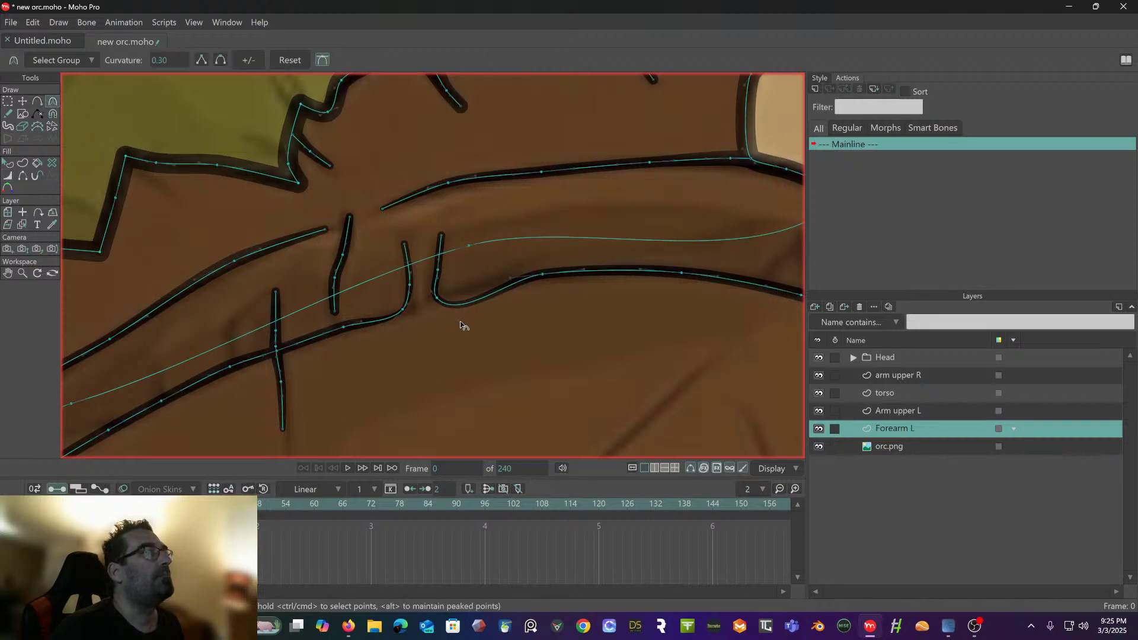
pyautogui.moveTo(461, 325)
pyautogui.mouseDown()
pyautogui.moveTo(470, 307)
pyautogui.moveTo(479, 312)
pyautogui.moveTo(360, 208)
pyautogui.mouseUp()
pyautogui.scroll(-2, 480, 312)
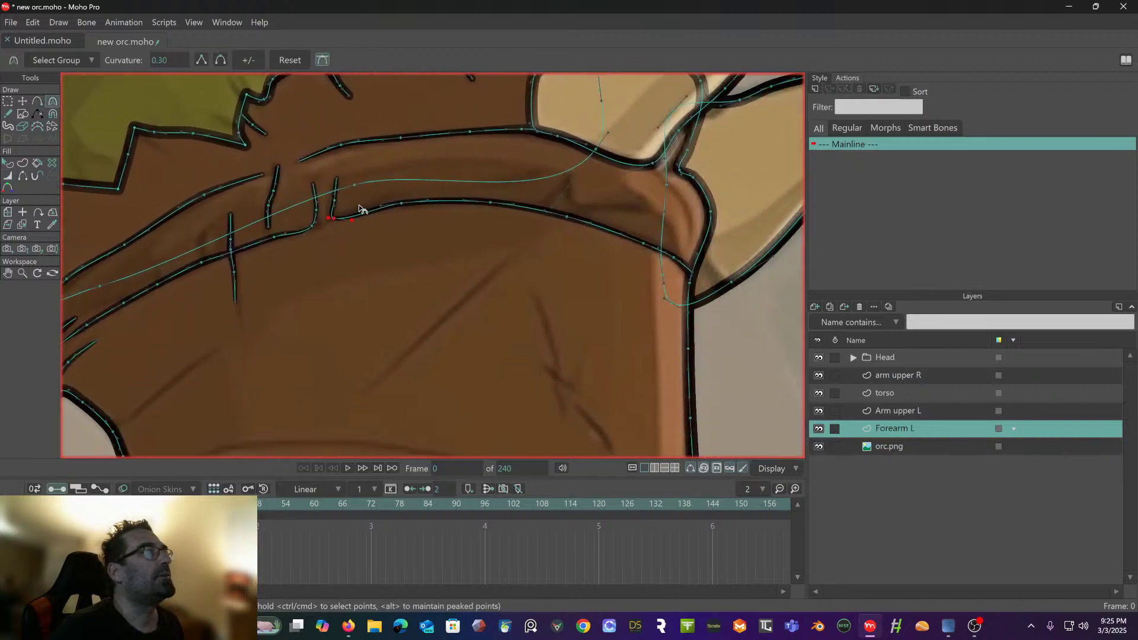
# - Draw a long diagonal crease, a bent crease with a short stroke below it, and a shorter diagonal crease on the bracer's body
pyautogui.scroll(-5, 409, 255)
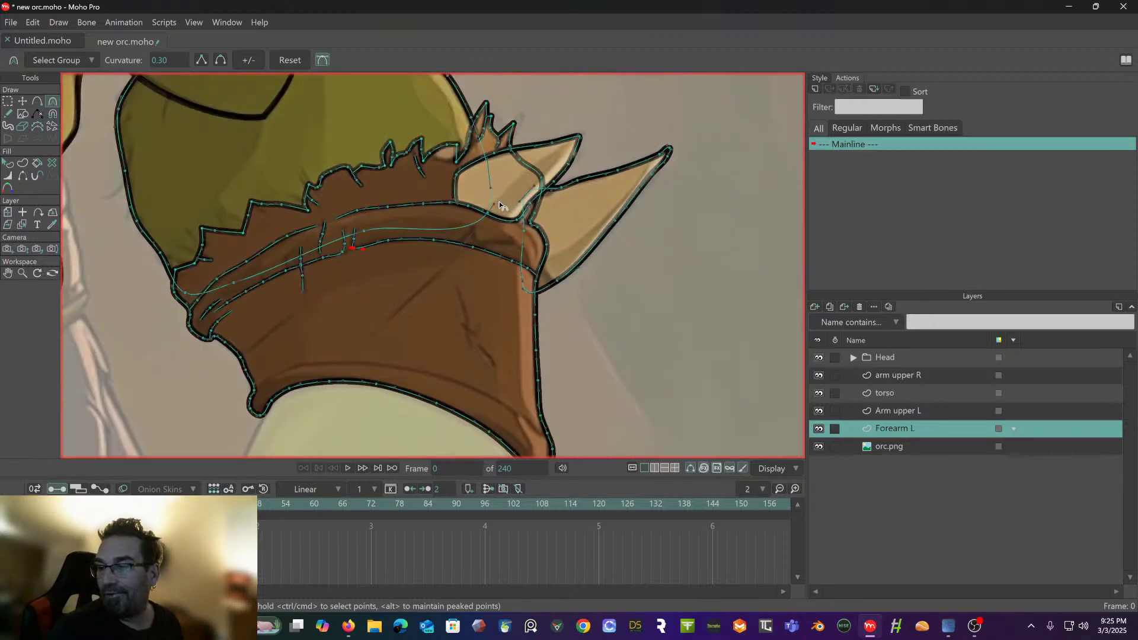
pyautogui.scroll(-2, 482, 211)
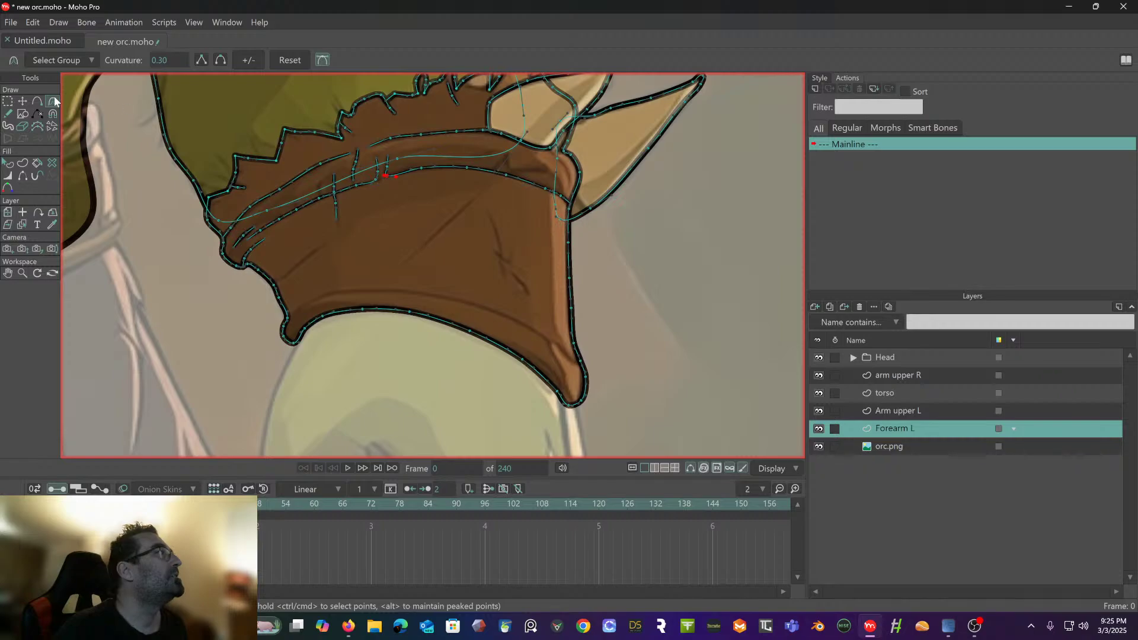
pyautogui.click(37, 101)
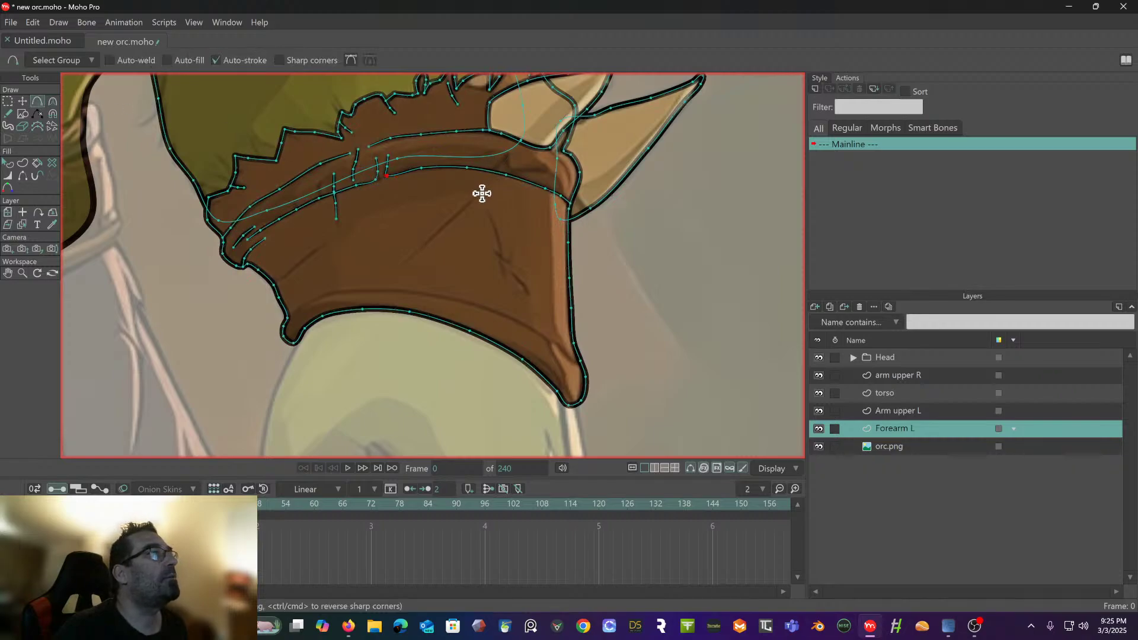
pyautogui.moveTo(481, 193); pyautogui.dragTo(399, 267)
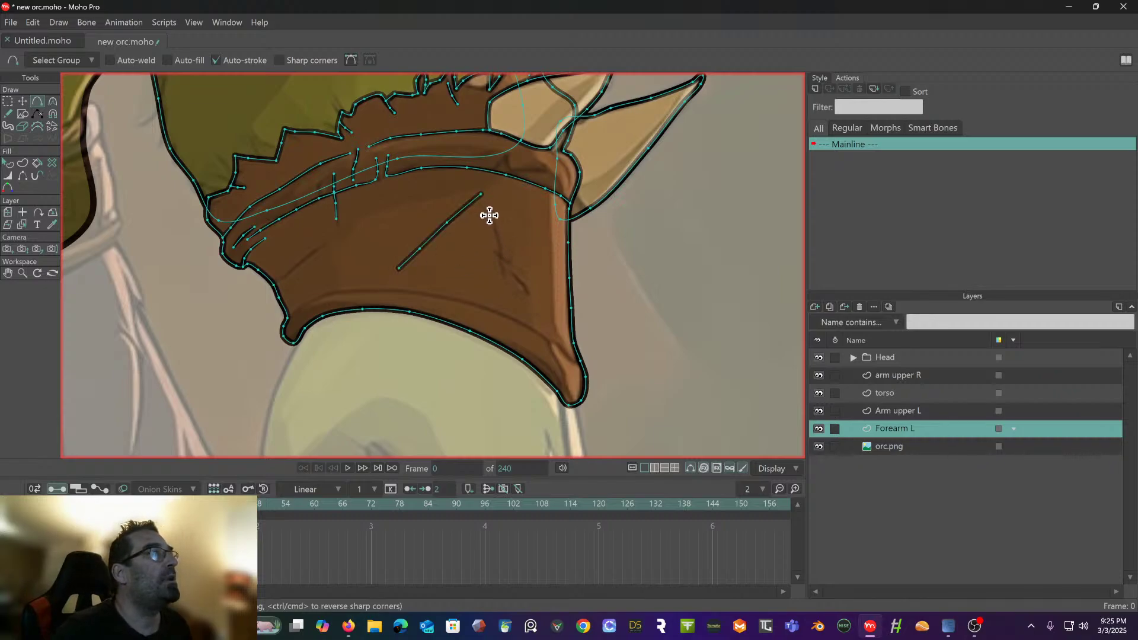
pyautogui.moveTo(490, 215); pyautogui.dragTo(528, 289)
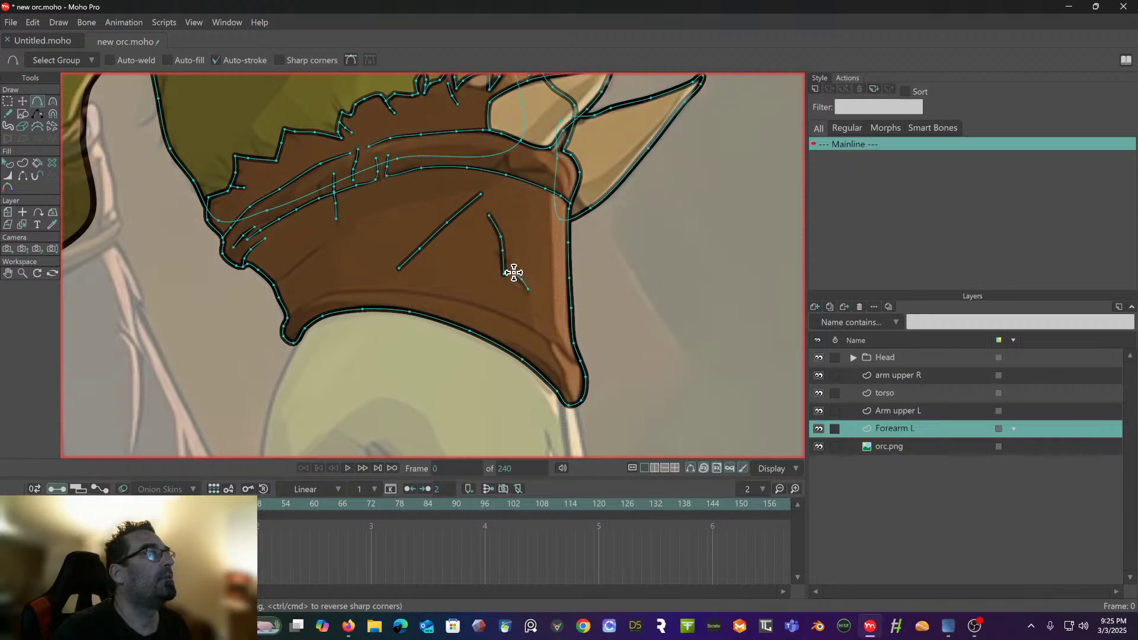
pyautogui.moveTo(477, 267); pyautogui.dragTo(533, 238)
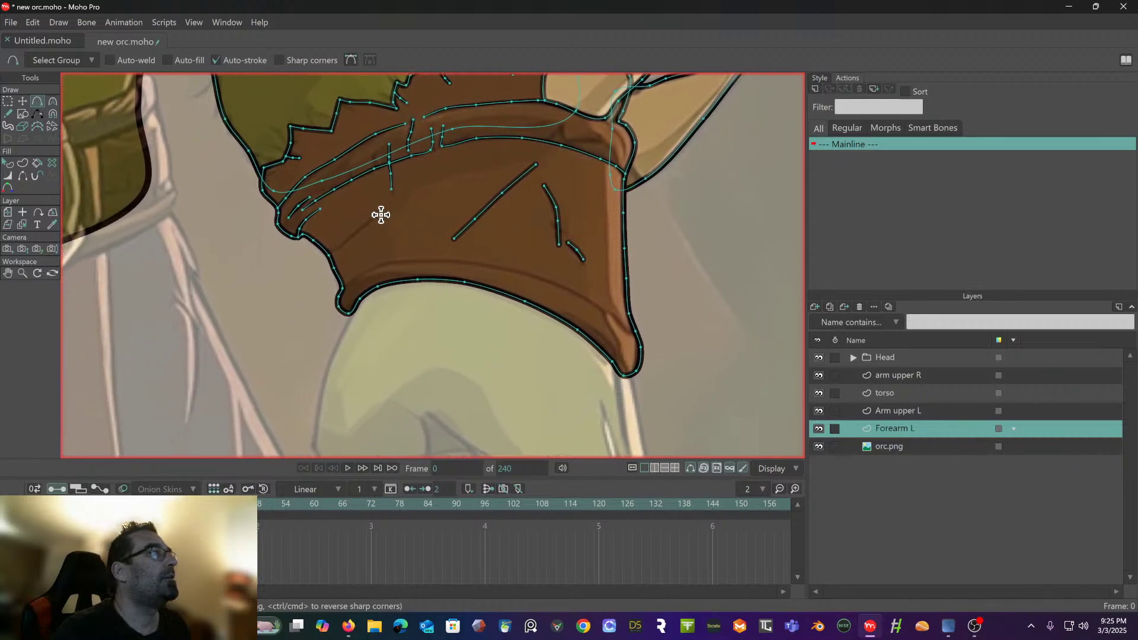
pyautogui.moveTo(378, 215); pyautogui.dragTo(336, 248)
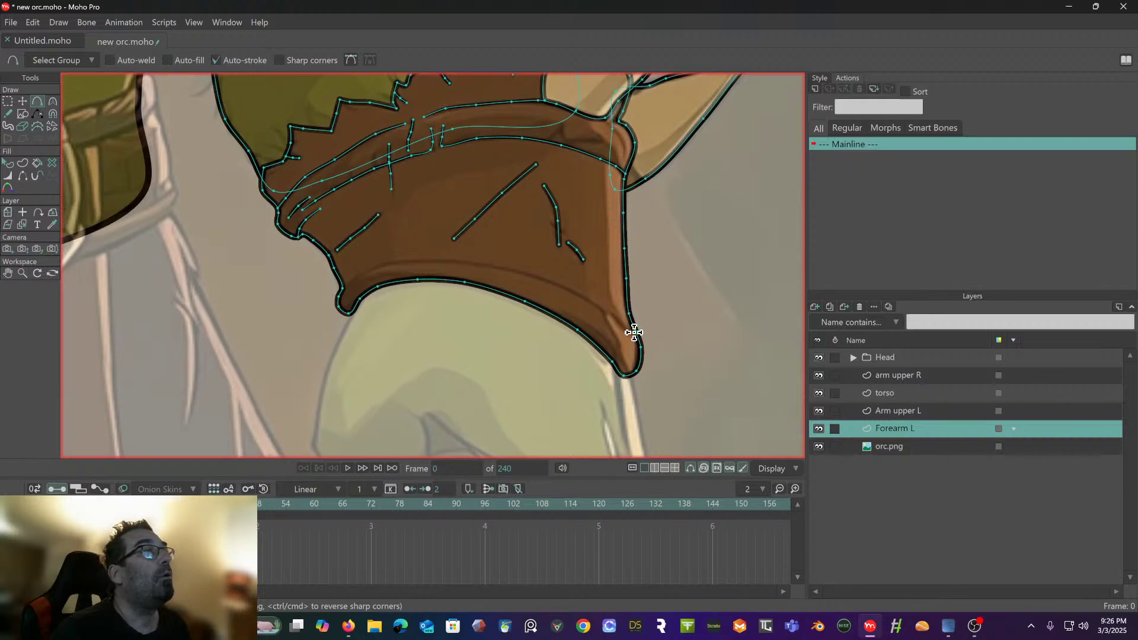
# - Draw a short diagonal line at the bracer's spike-side lower corner and a long hem line following its lower edge
pyautogui.moveTo(634, 333); pyautogui.dragTo(615, 314)
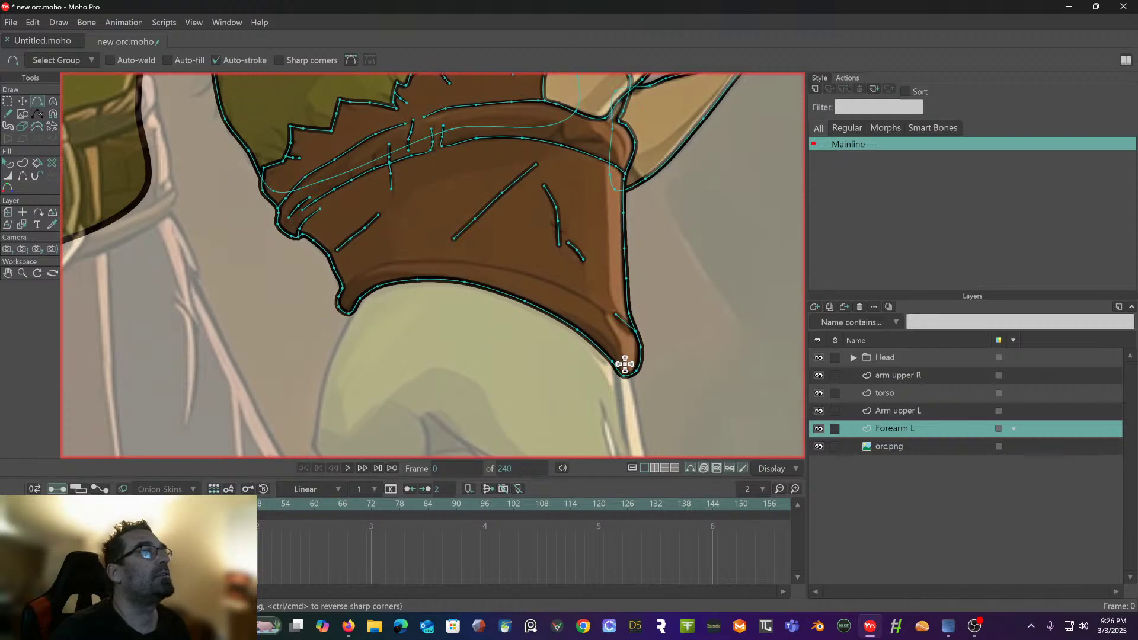
pyautogui.moveTo(625, 364)
pyautogui.mouseDown()
pyautogui.moveTo(599, 304)
pyautogui.moveTo(571, 278)
pyautogui.moveTo(564, 289)
pyautogui.moveTo(437, 249)
pyautogui.moveTo(448, 264)
pyautogui.moveTo(401, 261)
pyautogui.moveTo(350, 279)
pyautogui.mouseUp()
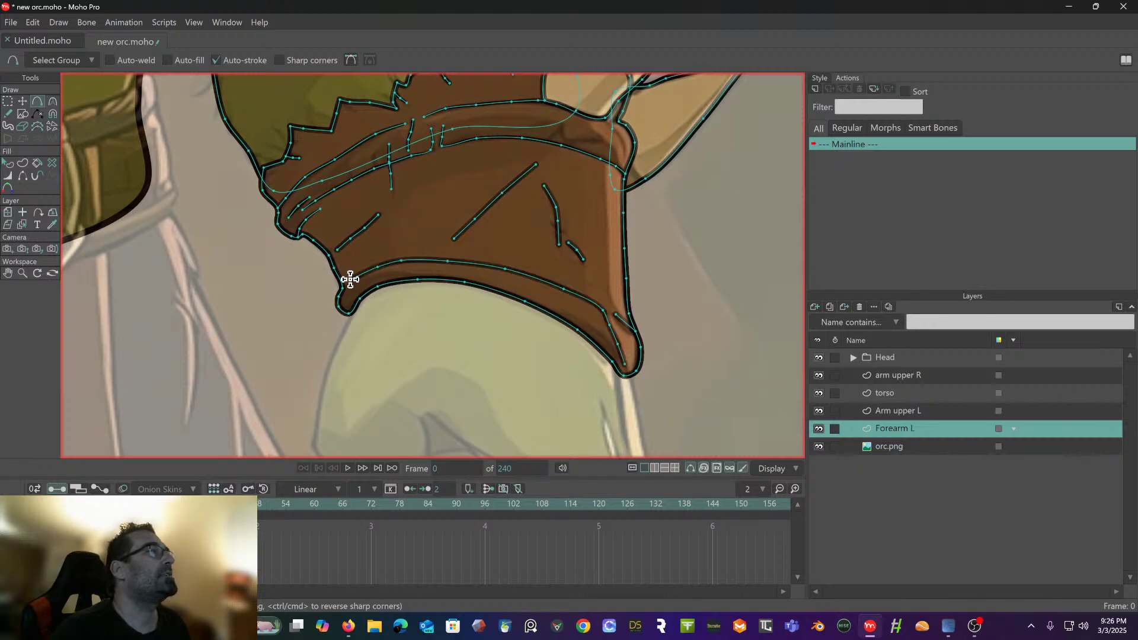
# - Thin the two diagonal creases on the bracer's body, with lower-end widths of 62% on the long one and 76% on the short one
pyautogui.click(8, 177)
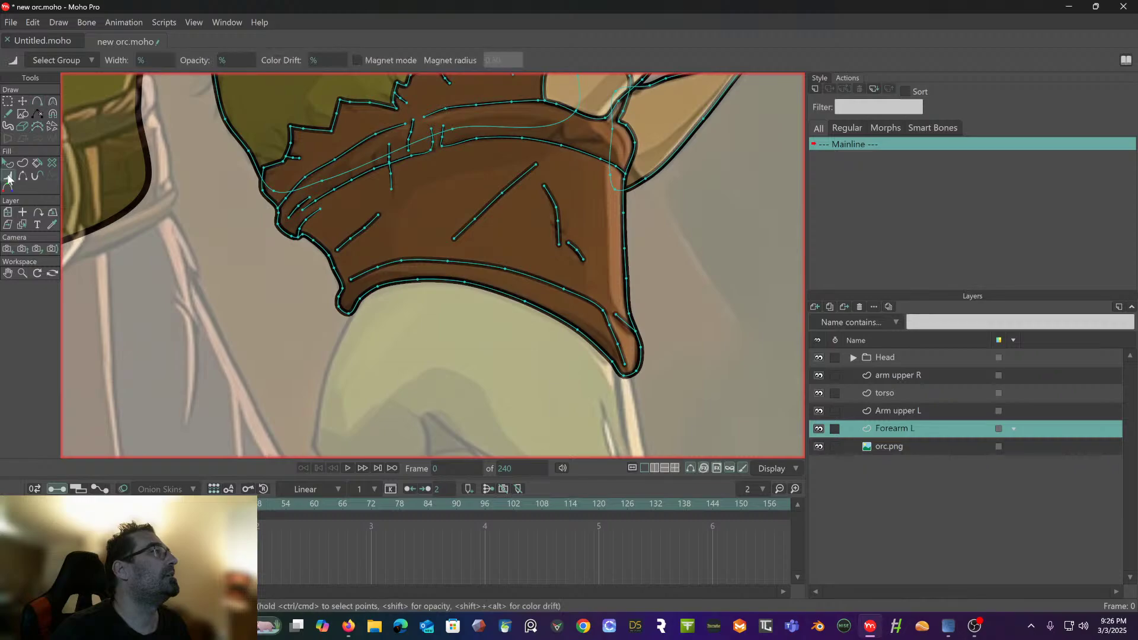
pyautogui.click(452, 242)
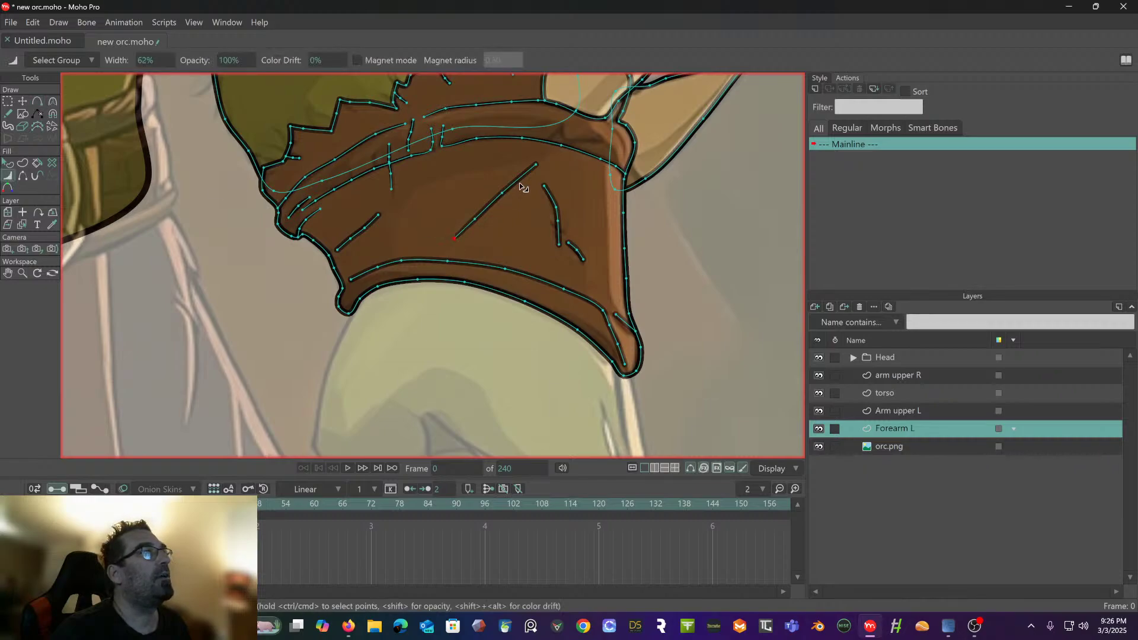
pyautogui.click(535, 167)
pyautogui.moveTo(500, 204); pyautogui.dragTo(422, 243)
pyautogui.click(373, 224)
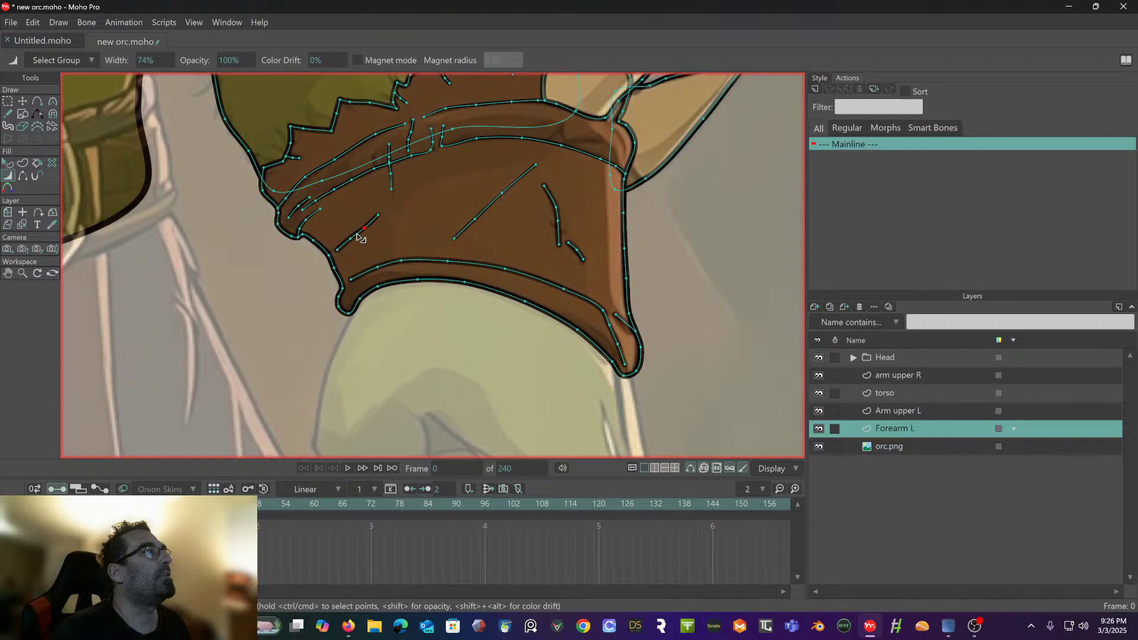
pyautogui.click(334, 254)
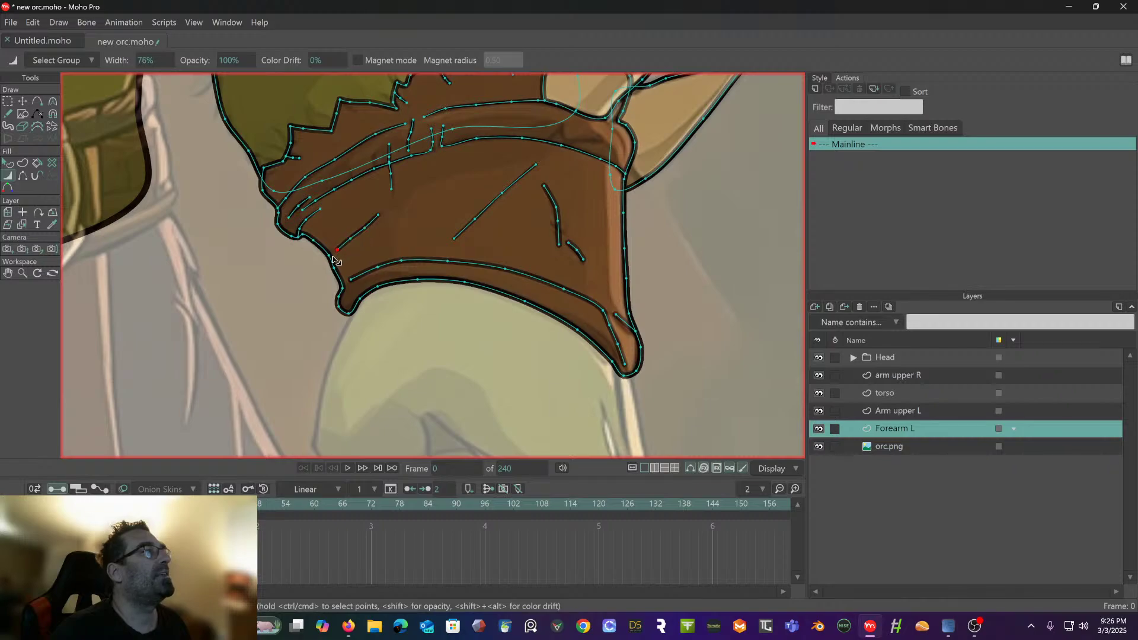
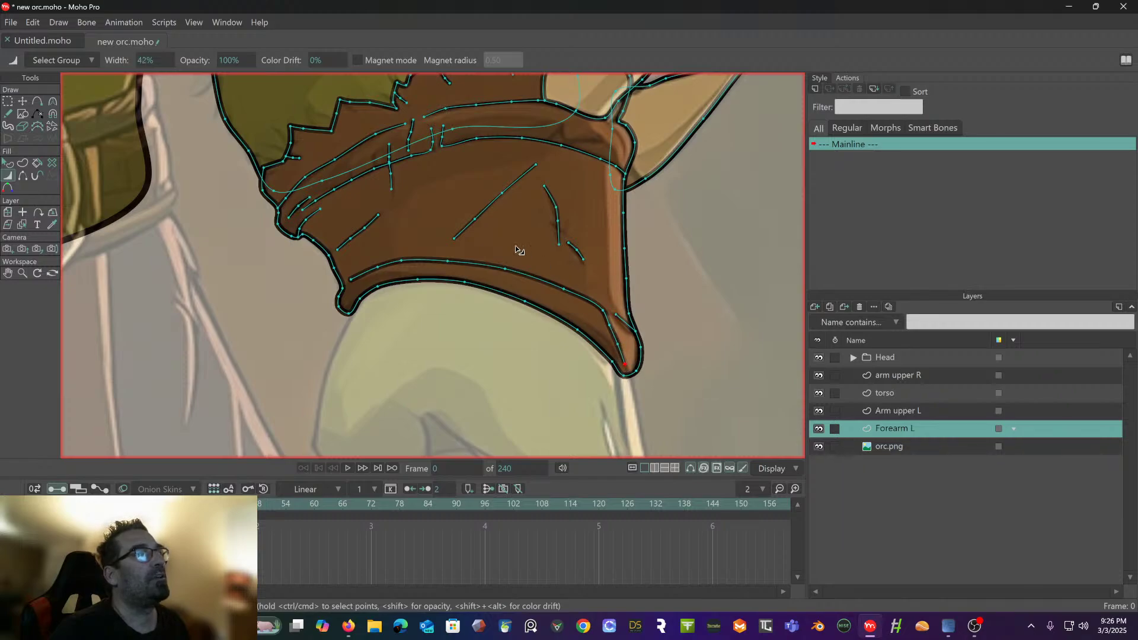
# - Thin the hem line, with point widths of 58% before its bend on the spike side and 38% at its opposite end
pyautogui.click(562, 291)
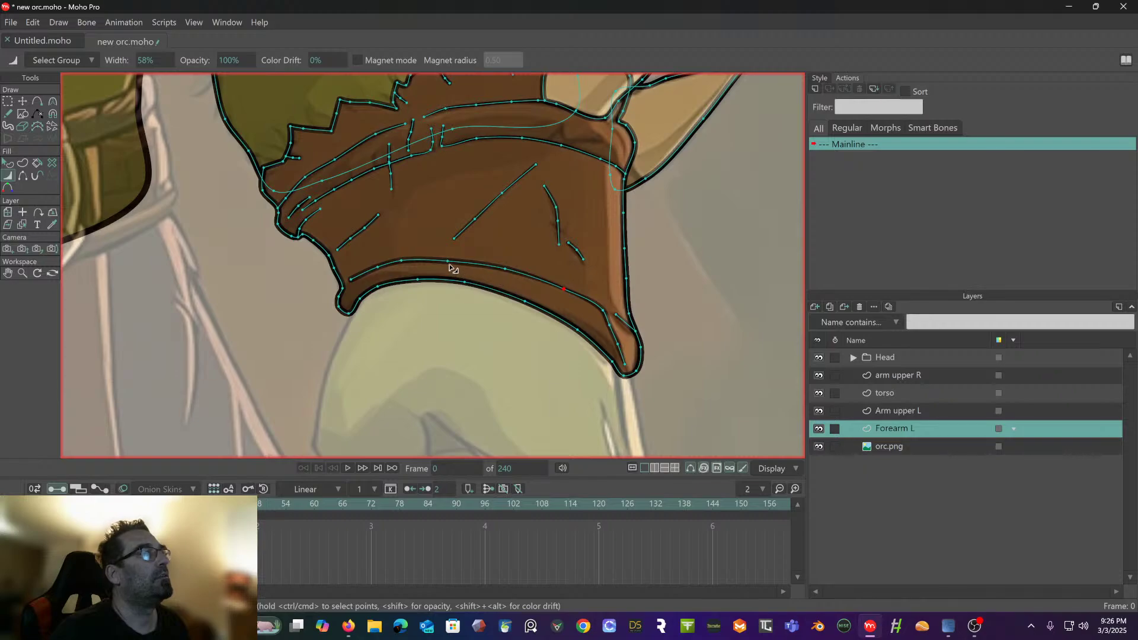
pyautogui.click(372, 272)
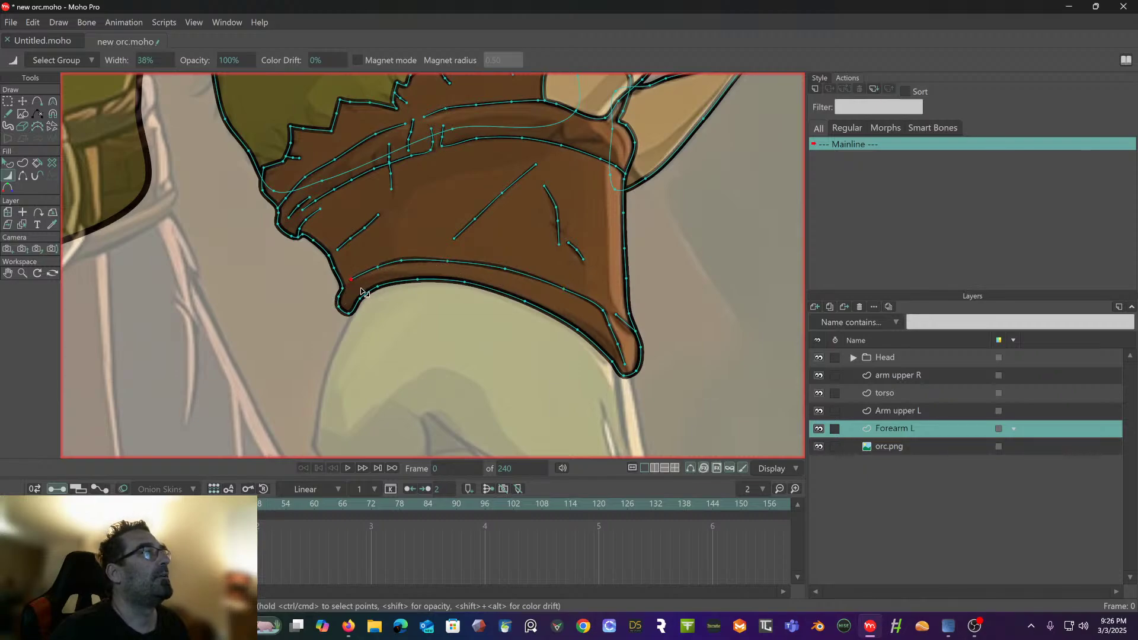
# - Select the smaller spike's shape nearest the fur trim and raise it to the front
pyautogui.scroll(-5, 363, 291)
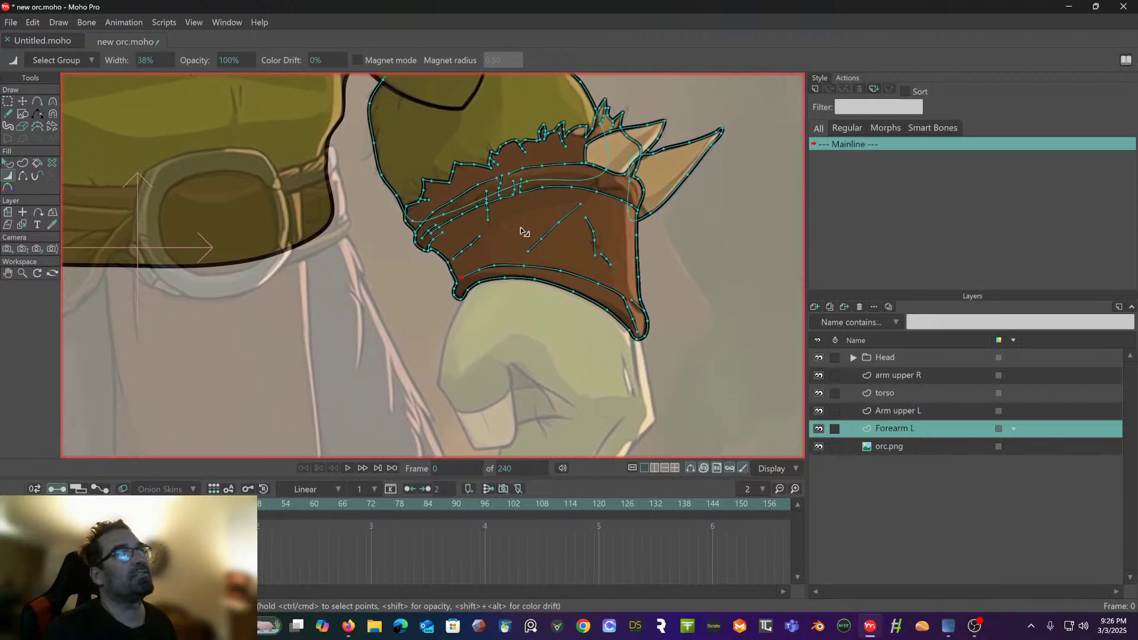
pyautogui.press('g')
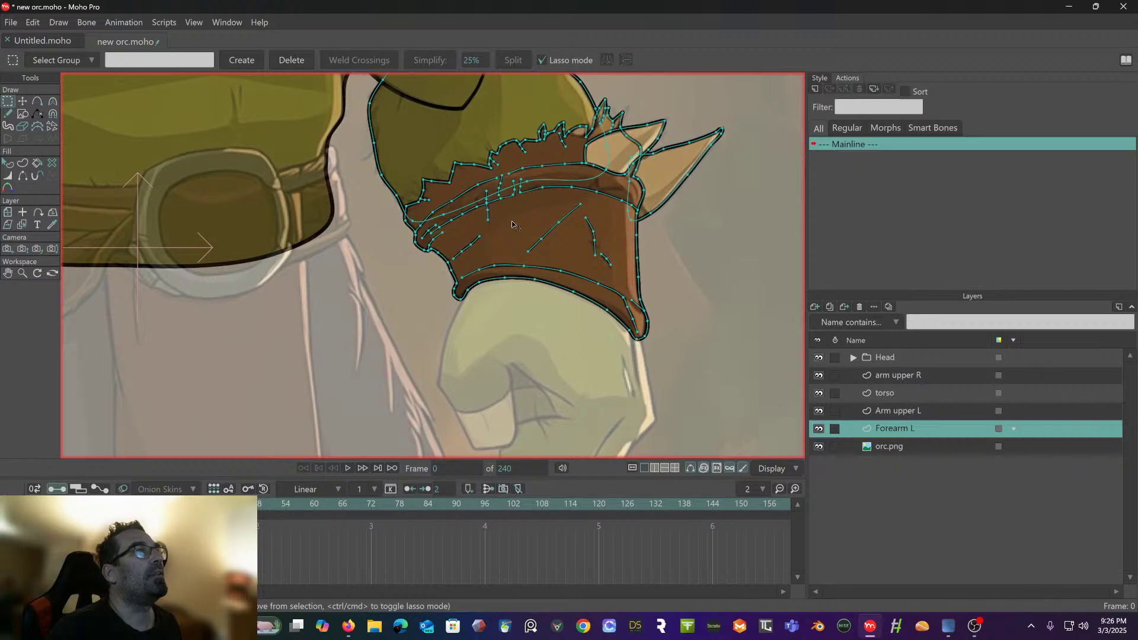
pyautogui.scroll(6, 512, 225)
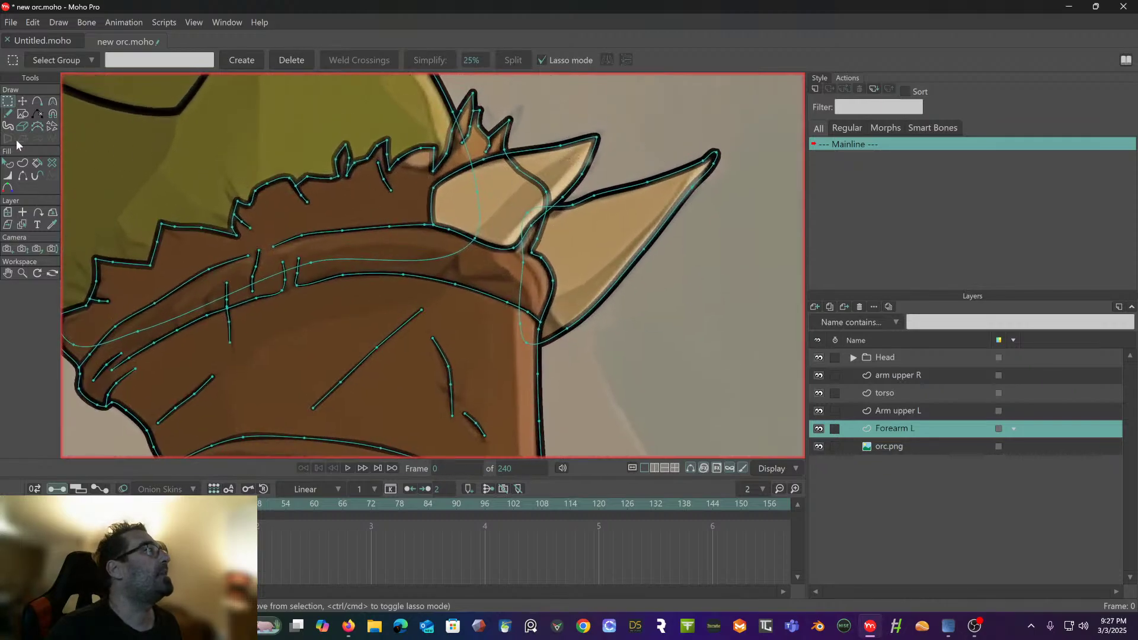
pyautogui.click(8, 163)
pyautogui.click(492, 192)
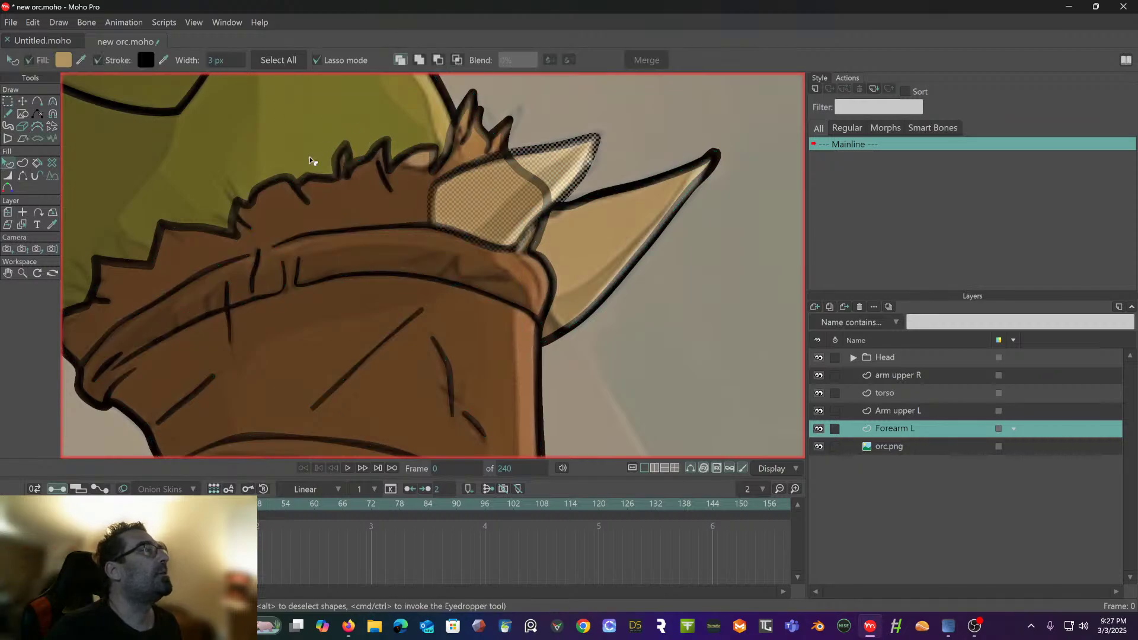
pyautogui.click(59, 22)
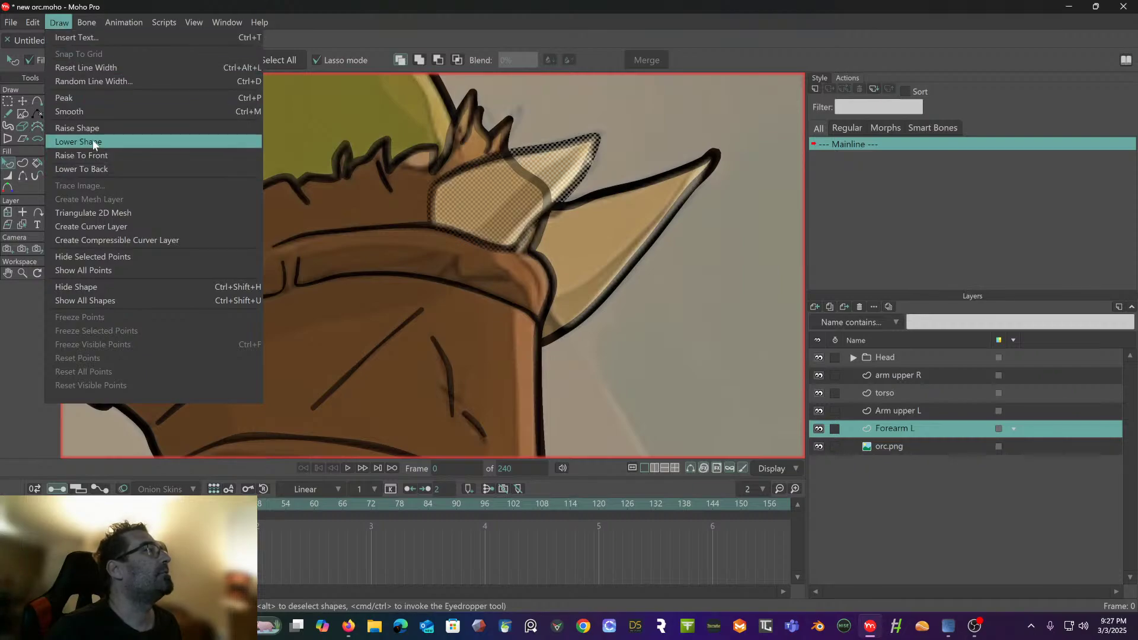
pyautogui.click(90, 155)
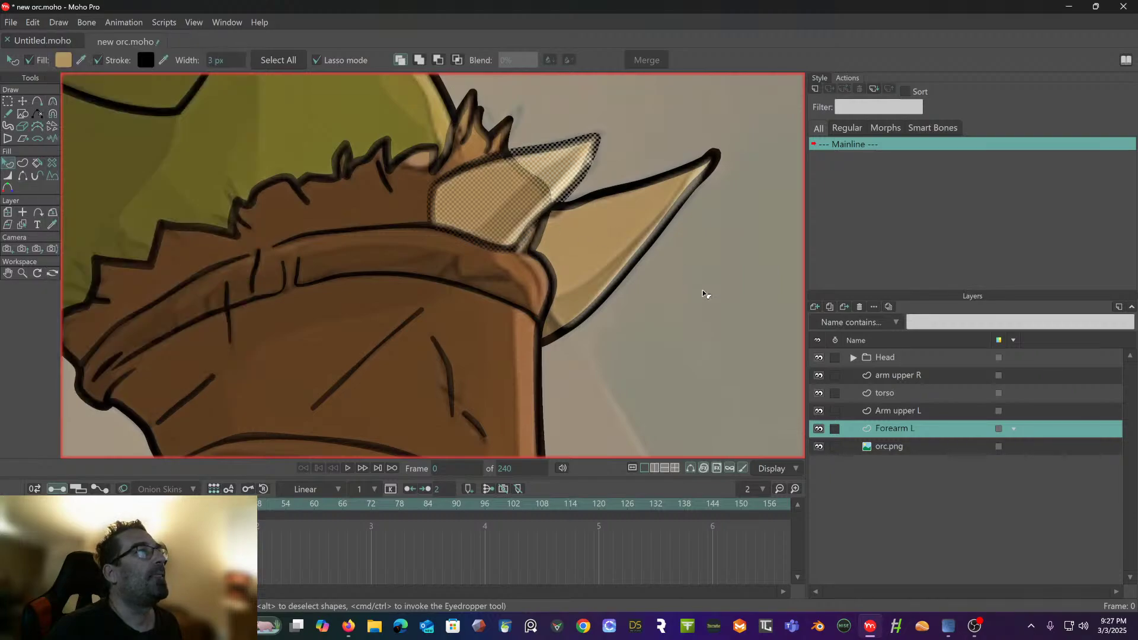
# - Deselect the spike shape, review the traced bracer against the whole figure, and examine the untraced right forearm in the reference
pyautogui.click(8, 103)
pyautogui.click(666, 352)
pyautogui.scroll(-6, 667, 351)
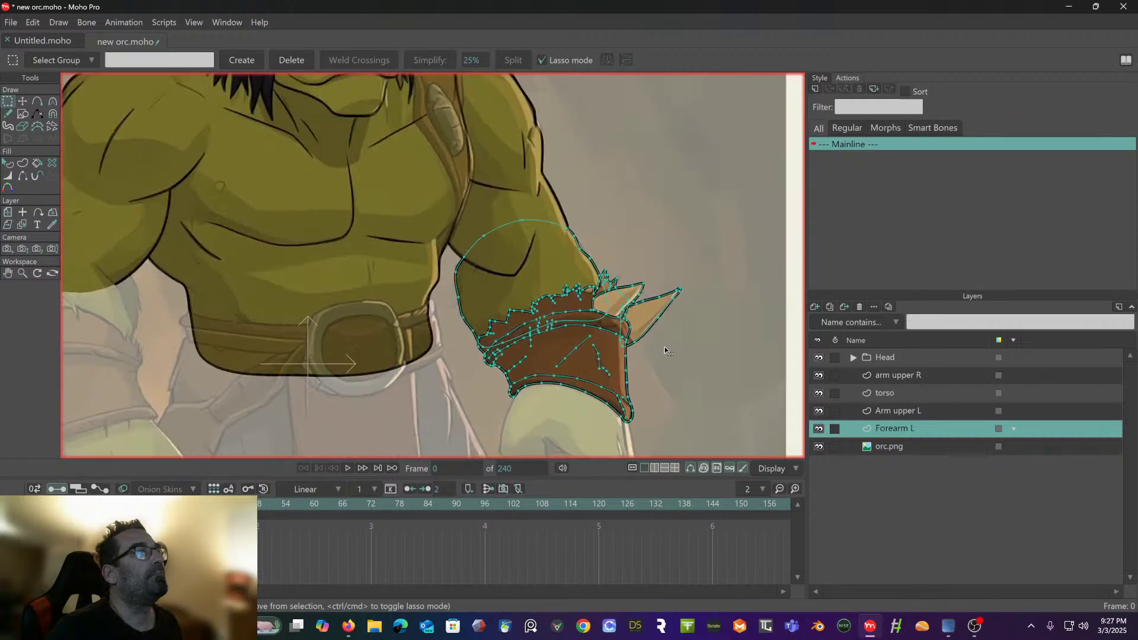
pyautogui.moveTo(667, 351)
pyautogui.mouseDown()
pyautogui.moveTo(583, 253)
pyautogui.moveTo(641, 237)
pyautogui.moveTo(652, 248)
pyautogui.mouseUp()
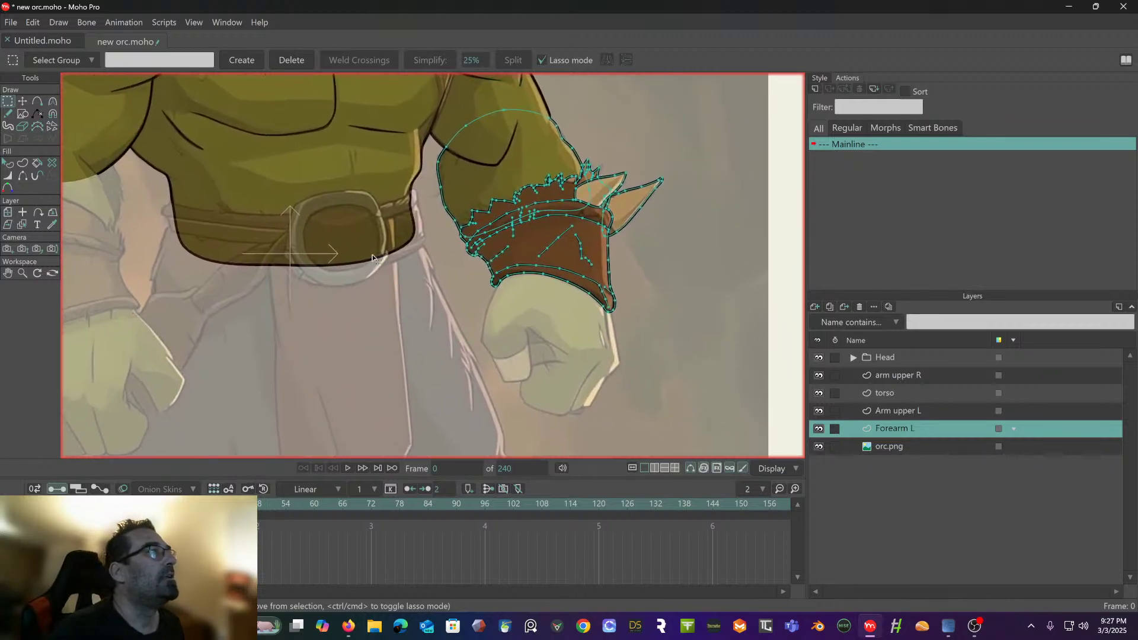
pyautogui.moveTo(372, 258)
pyautogui.mouseDown()
pyautogui.moveTo(482, 229)
pyautogui.moveTo(502, 237)
pyautogui.moveTo(439, 345)
pyautogui.mouseUp()
pyautogui.scroll(-5, 376, 251)
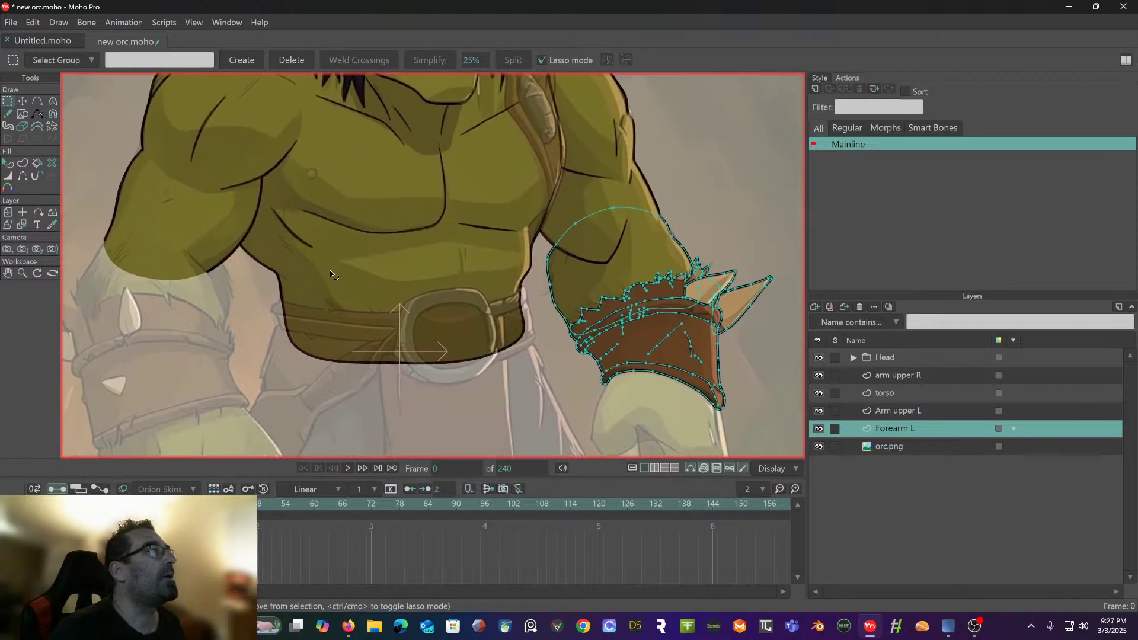
pyautogui.scroll(3, 360, 226)
pyautogui.scroll(-2, 359, 225)
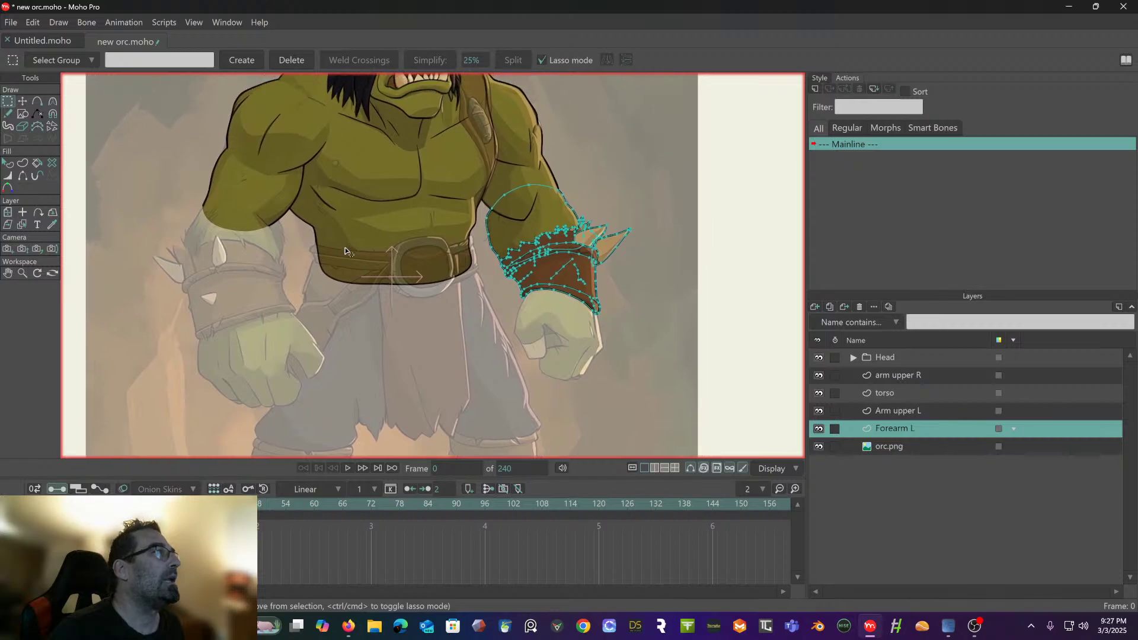
pyautogui.scroll(2, 380, 133)
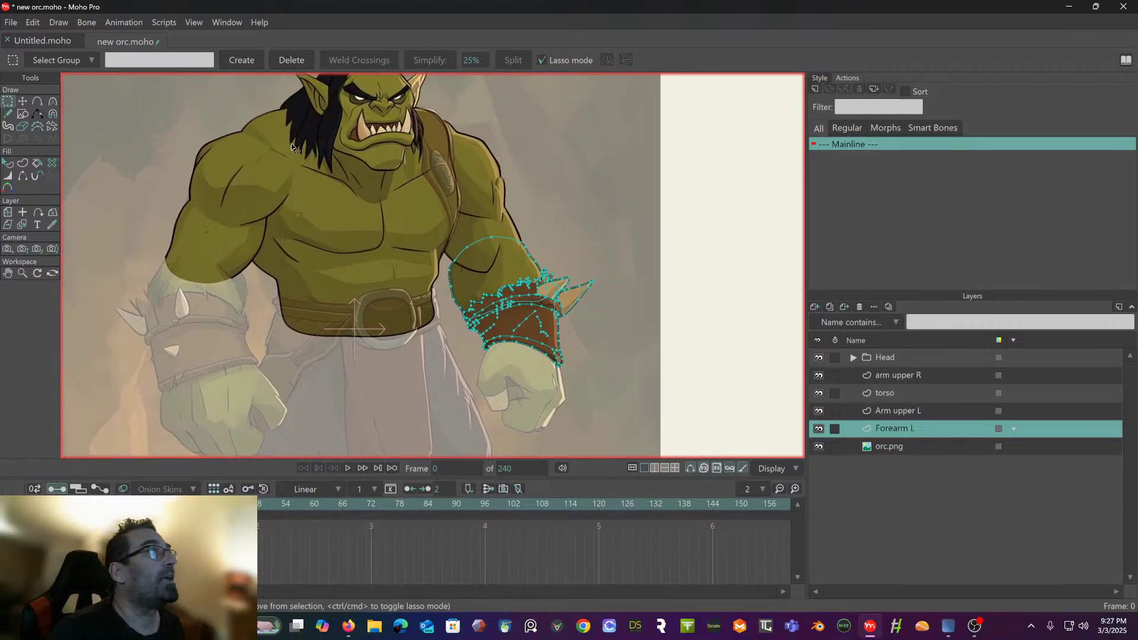
pyautogui.moveTo(334, 262); pyautogui.dragTo(471, 129)
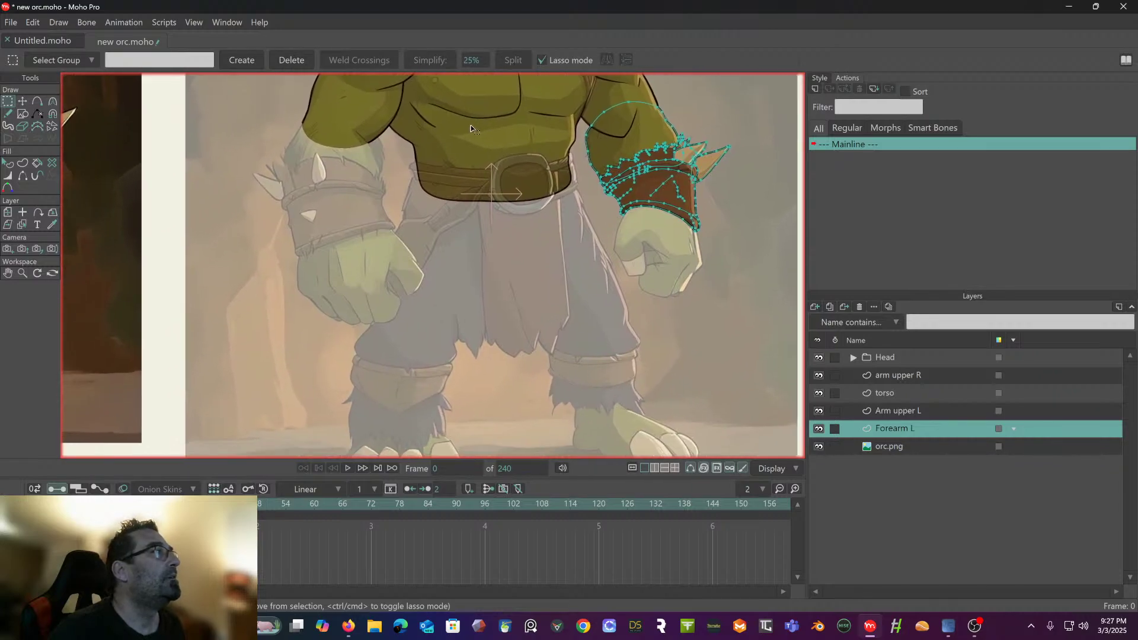
pyautogui.scroll(3, 350, 195)
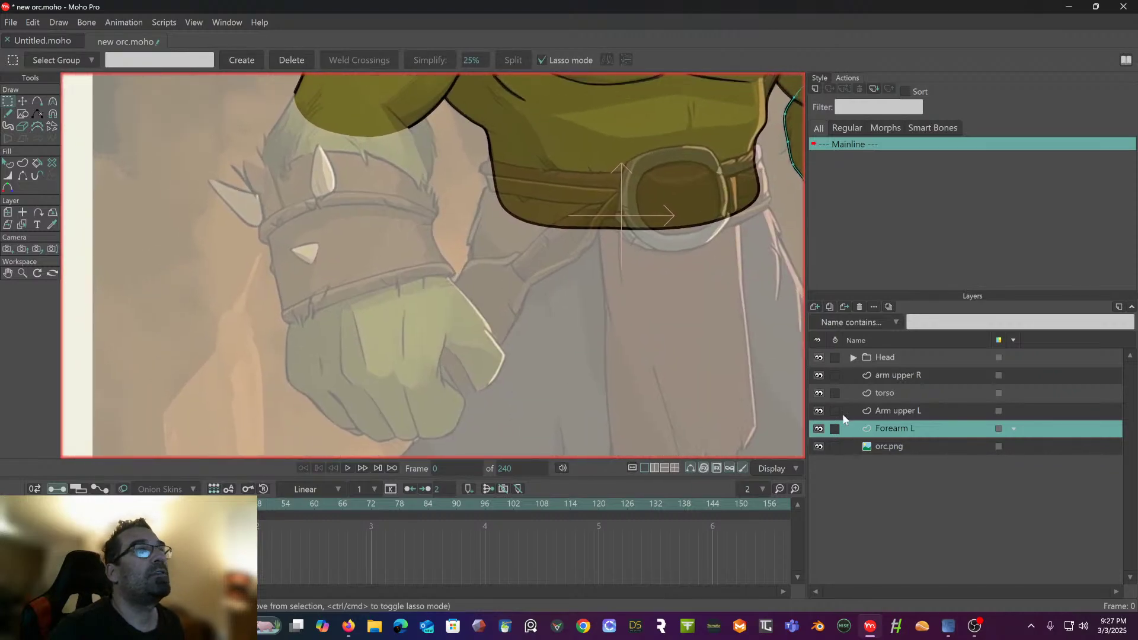
# - Add a vector layer named "Forearm R" and place it directly above the arm upper R layer
pyautogui.click(815, 306)
pyautogui.click(826, 321)
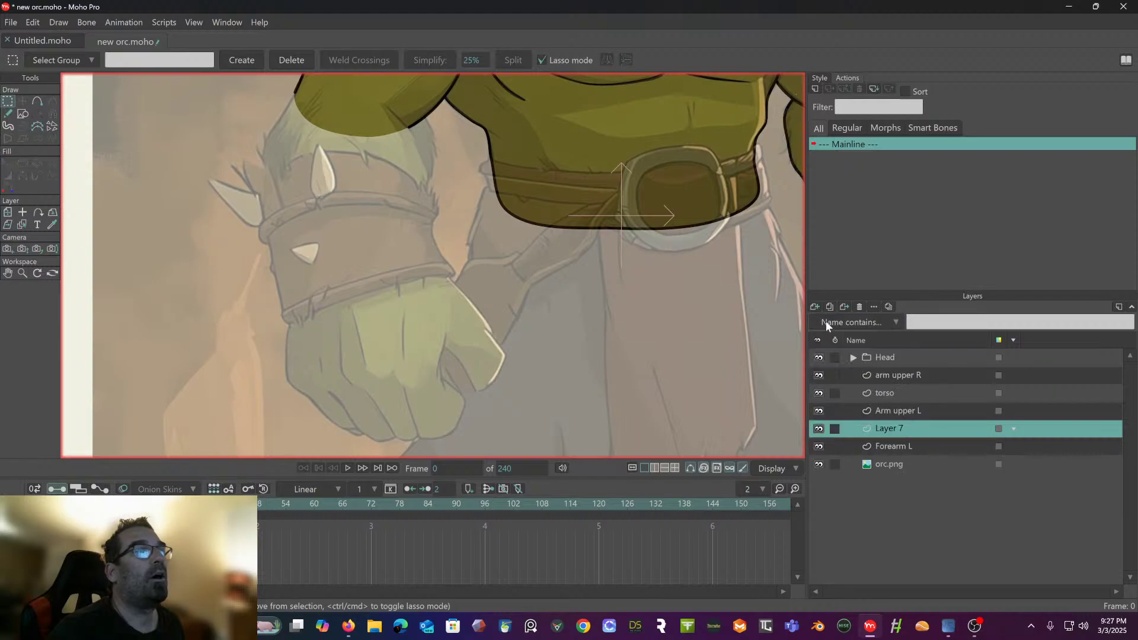
pyautogui.doubleClick(887, 429)
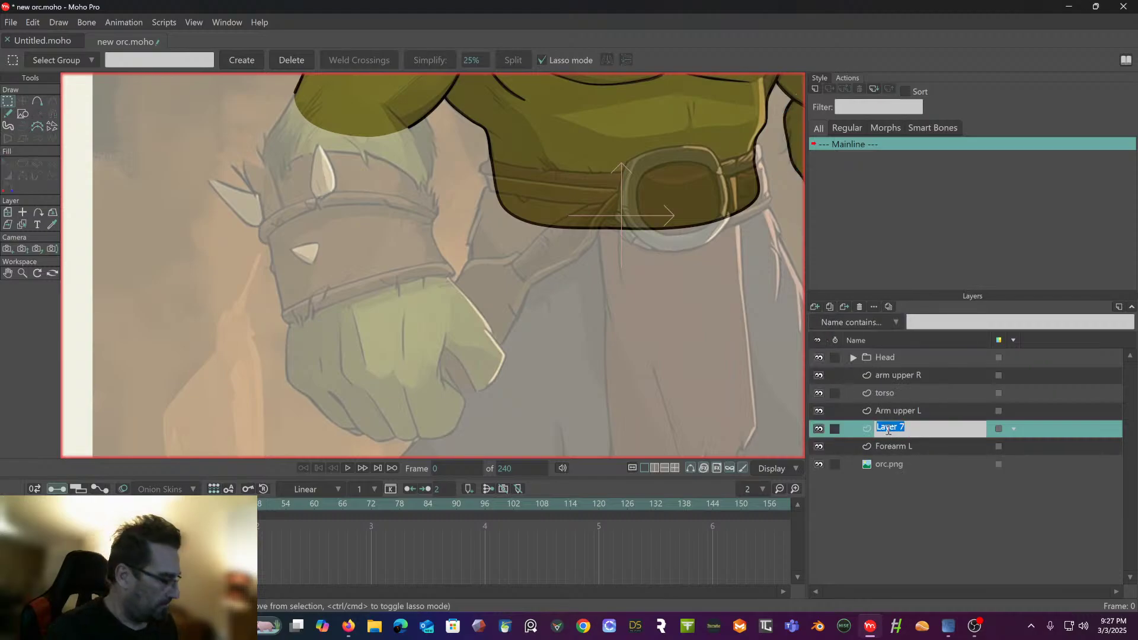
pyautogui.write('Forearm R')
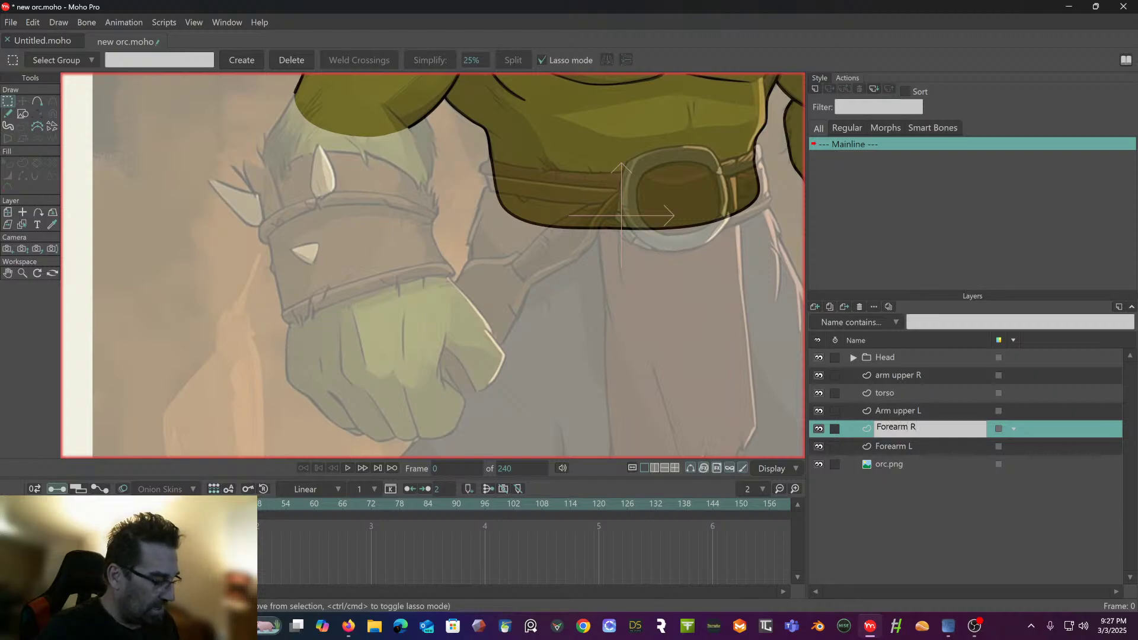
pyautogui.press('Return')
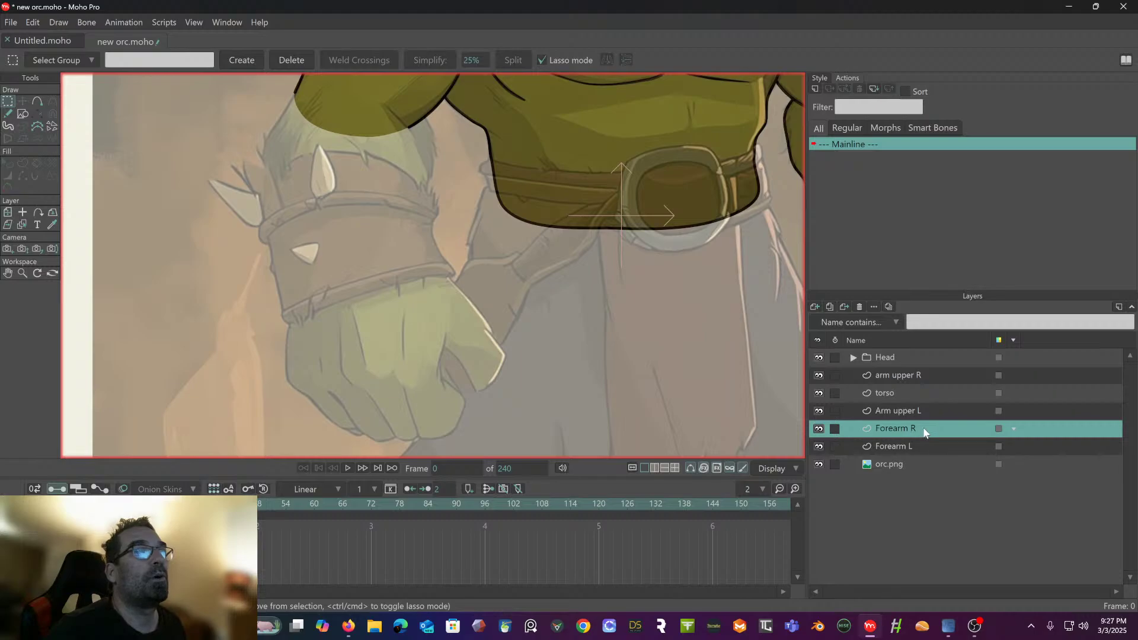
pyautogui.moveTo(924, 431); pyautogui.dragTo(916, 371)
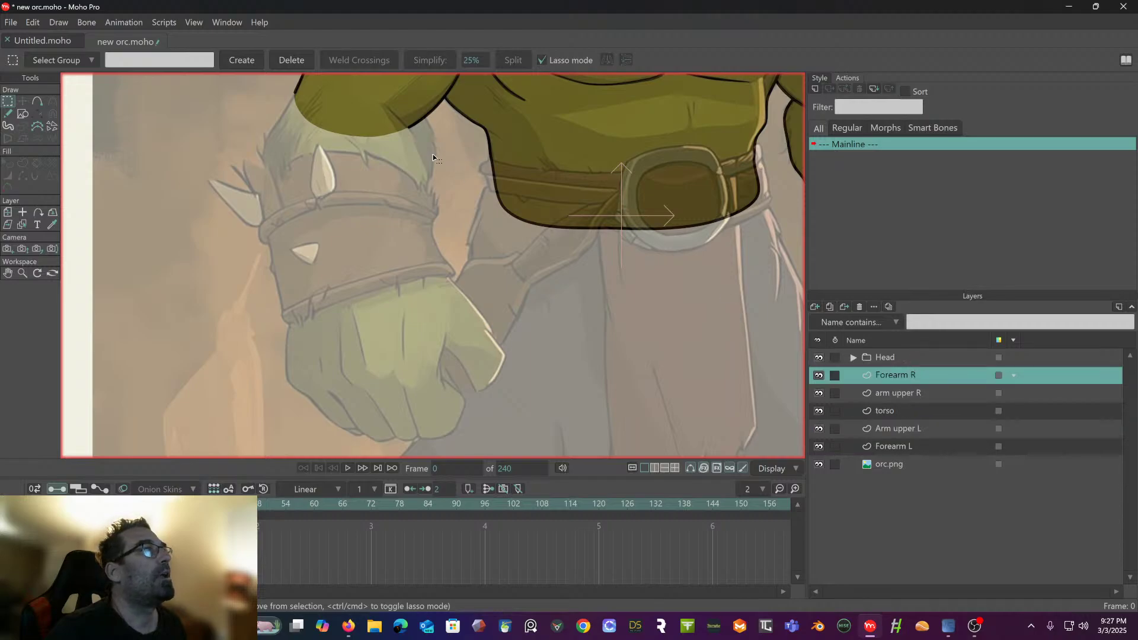
# - Trace the right forearm's outer side from the upper arm's outline end down to the cuff, and across along the cuff's upper band
pyautogui.moveTo(432, 155); pyautogui.dragTo(443, 180)
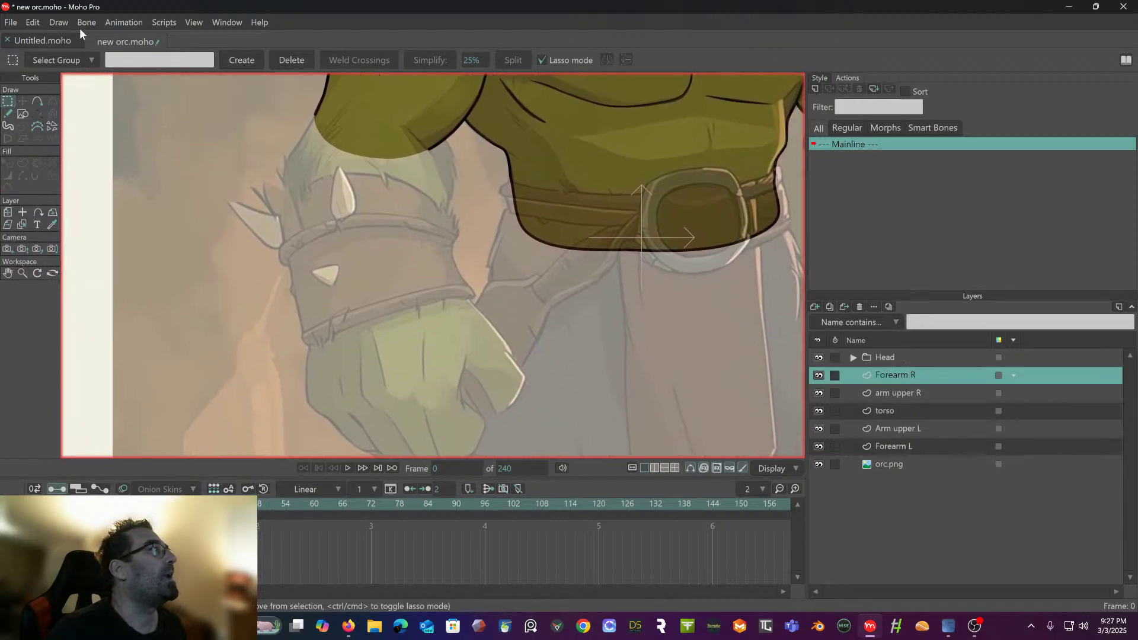
pyautogui.click(37, 103)
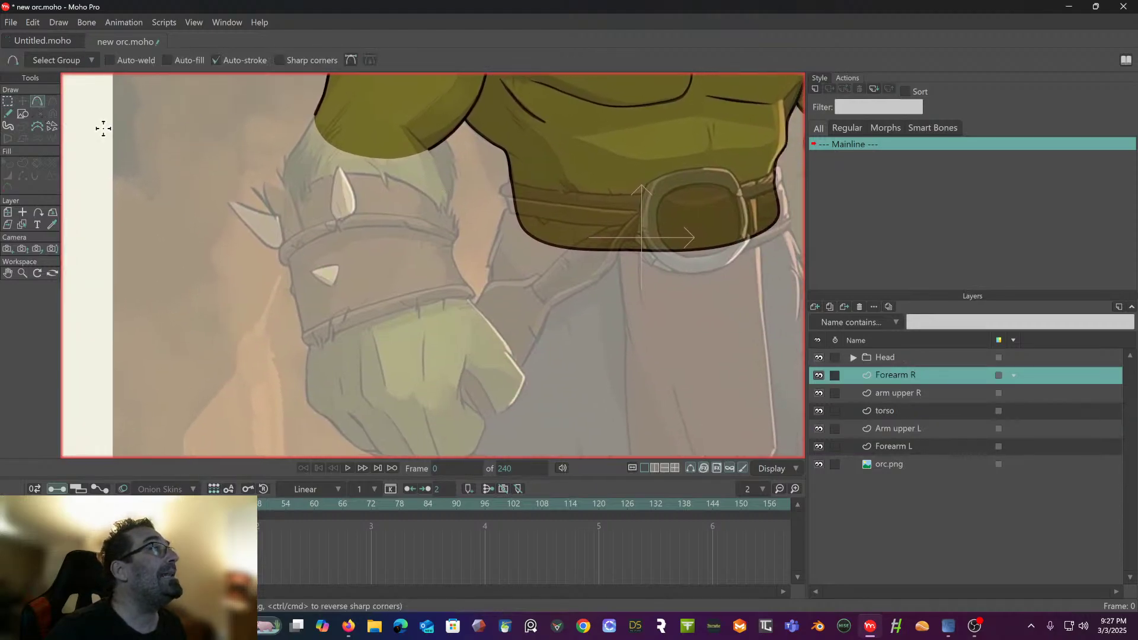
pyautogui.click(315, 113)
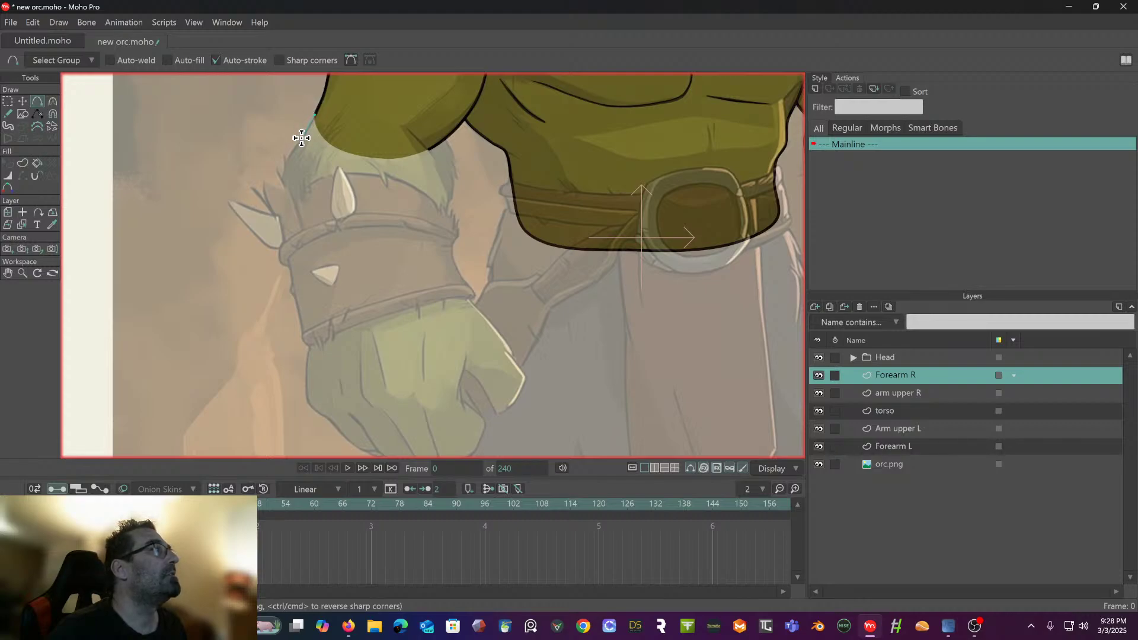
pyautogui.click(284, 184)
pyautogui.click(278, 206)
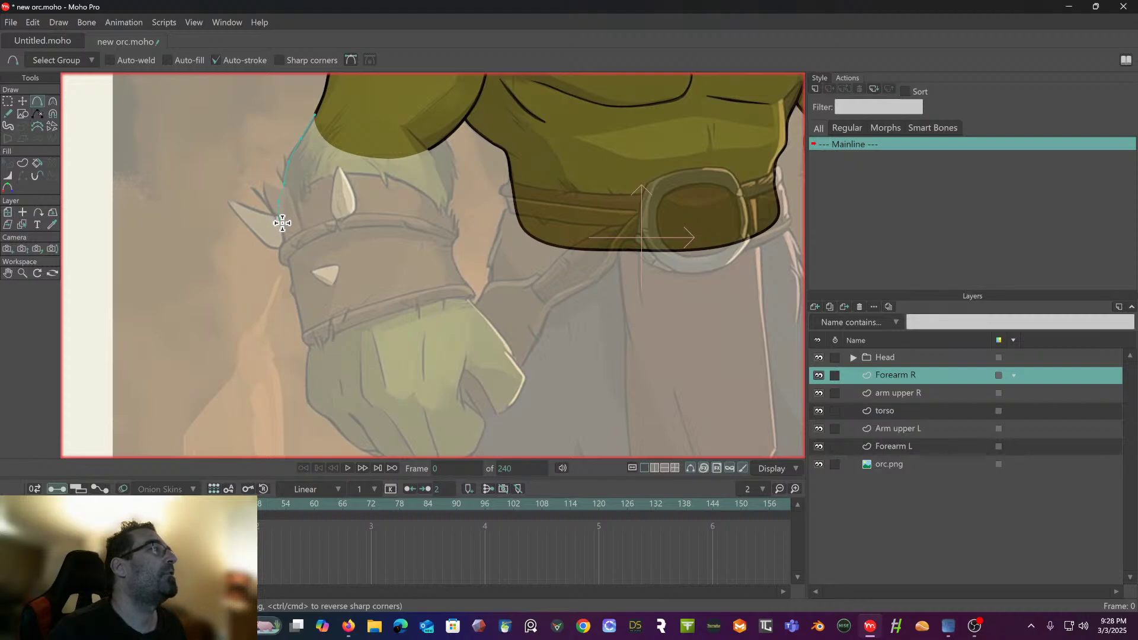
pyautogui.click(283, 226)
pyautogui.click(338, 220)
pyautogui.click(346, 213)
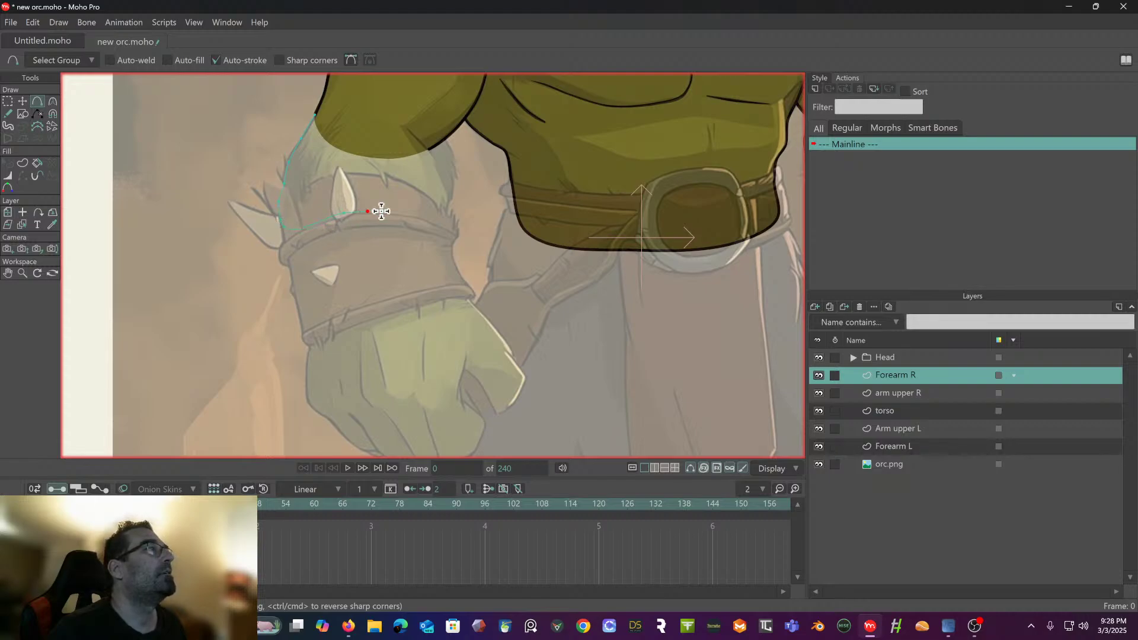
pyautogui.click(438, 220)
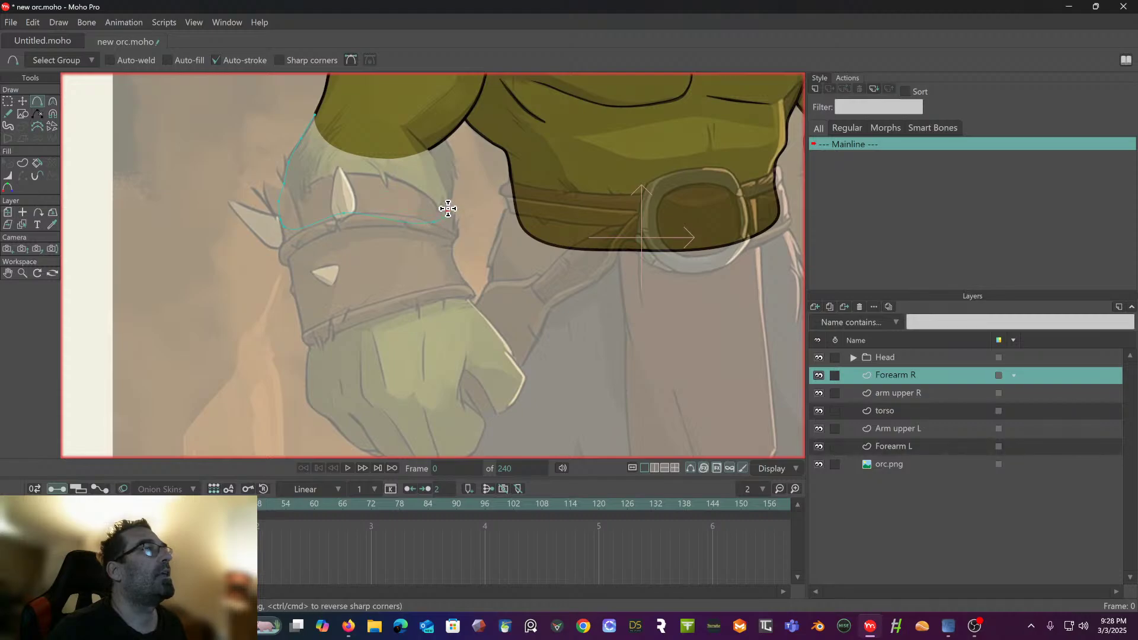
# - Continue the forearm outline up its inner side and in an arc across the upper arm, closing it at the starting point
pyautogui.click(448, 209)
pyautogui.click(452, 178)
pyautogui.click(446, 138)
pyautogui.click(406, 117)
pyautogui.click(353, 106)
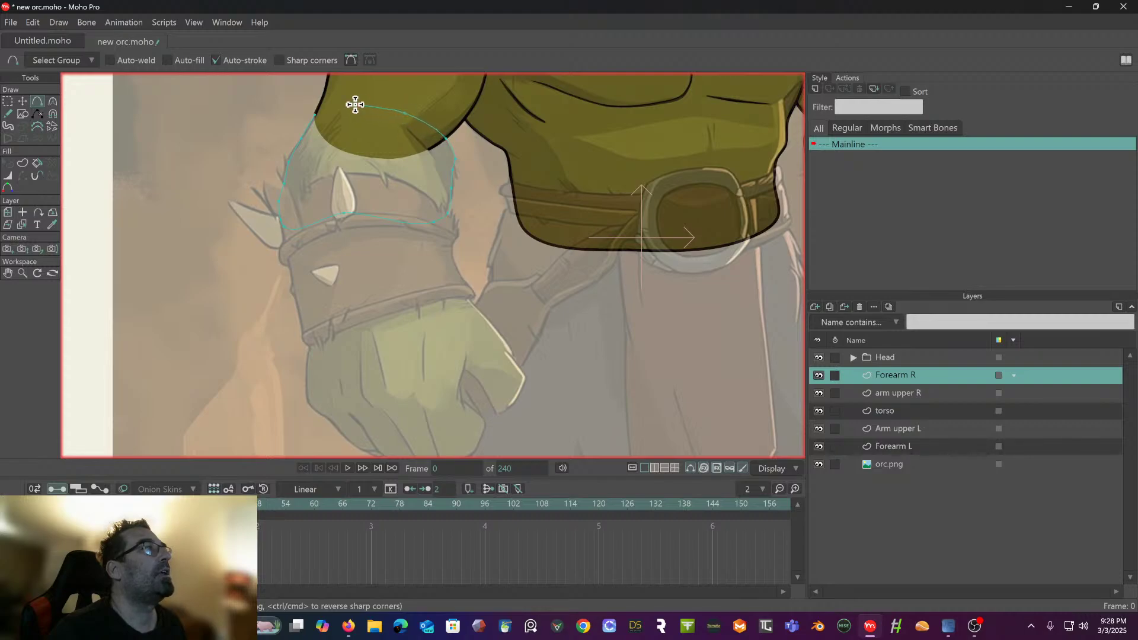
pyautogui.click(320, 114)
pyautogui.click(314, 113)
# - Hide the stroke on the three segments of the forearm outline that cross the upper arm
pyautogui.scroll(5, 328, 140)
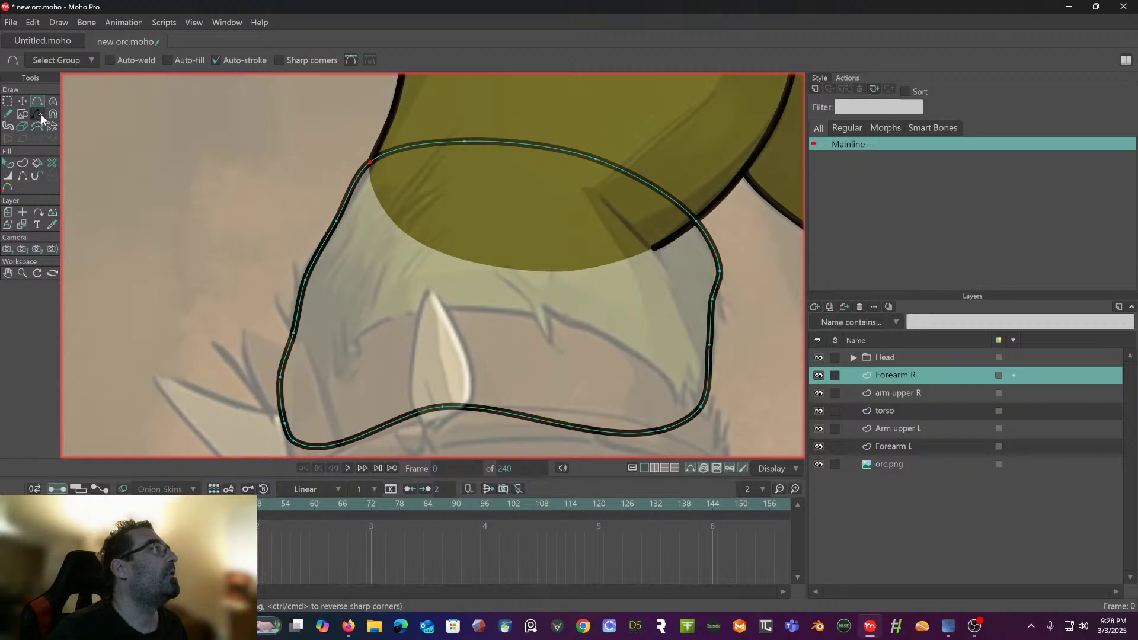
pyautogui.click(24, 177)
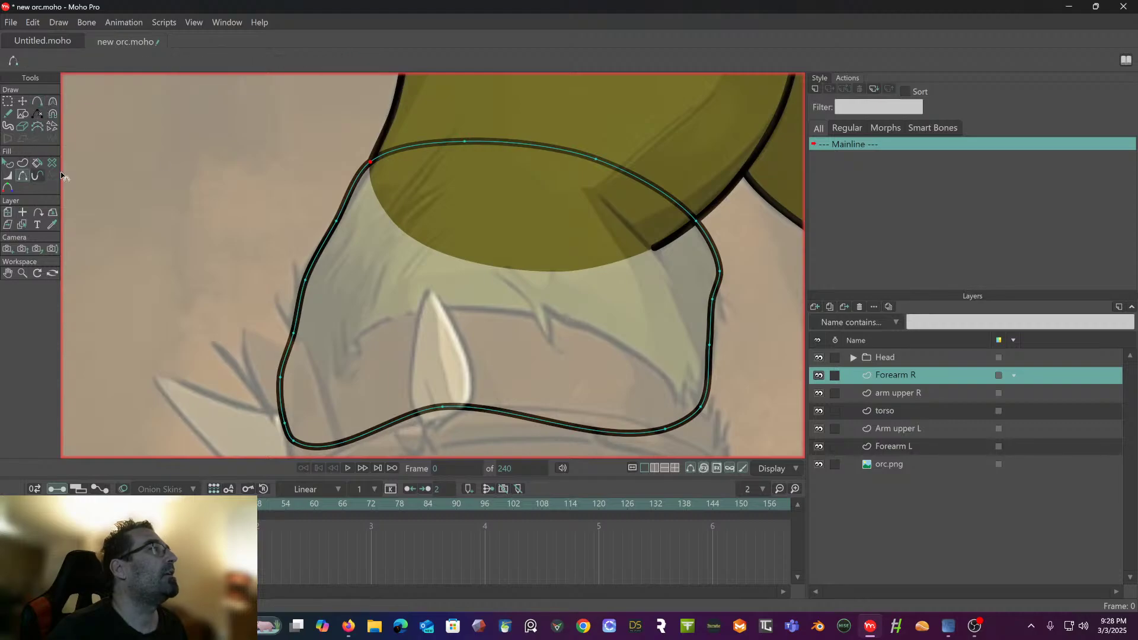
pyautogui.click(397, 151)
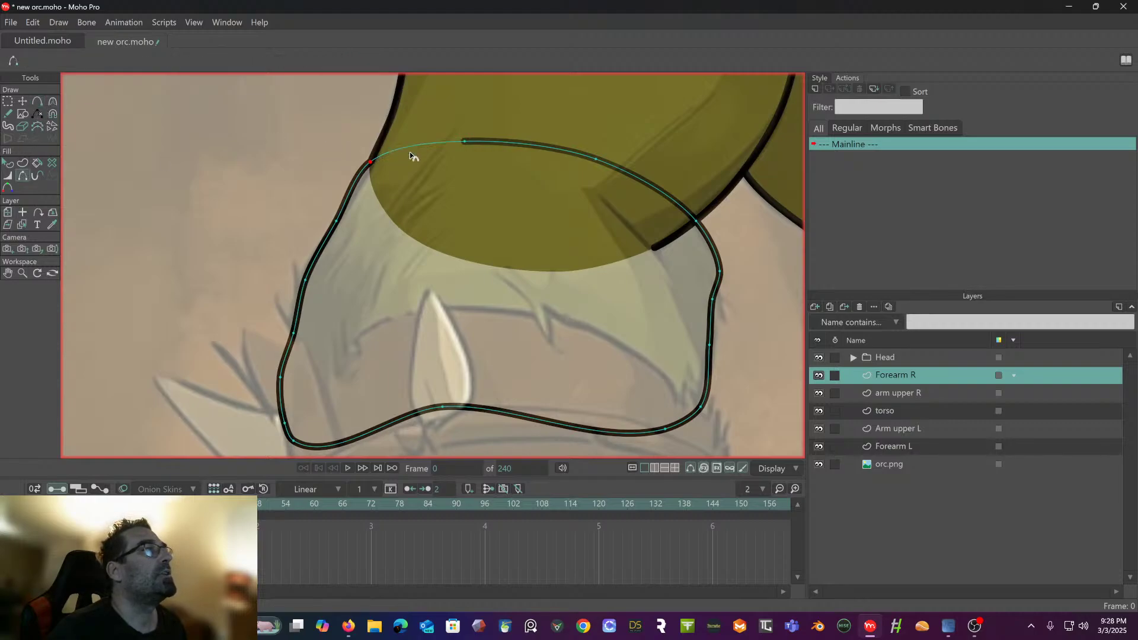
pyautogui.click(516, 146)
pyautogui.click(654, 189)
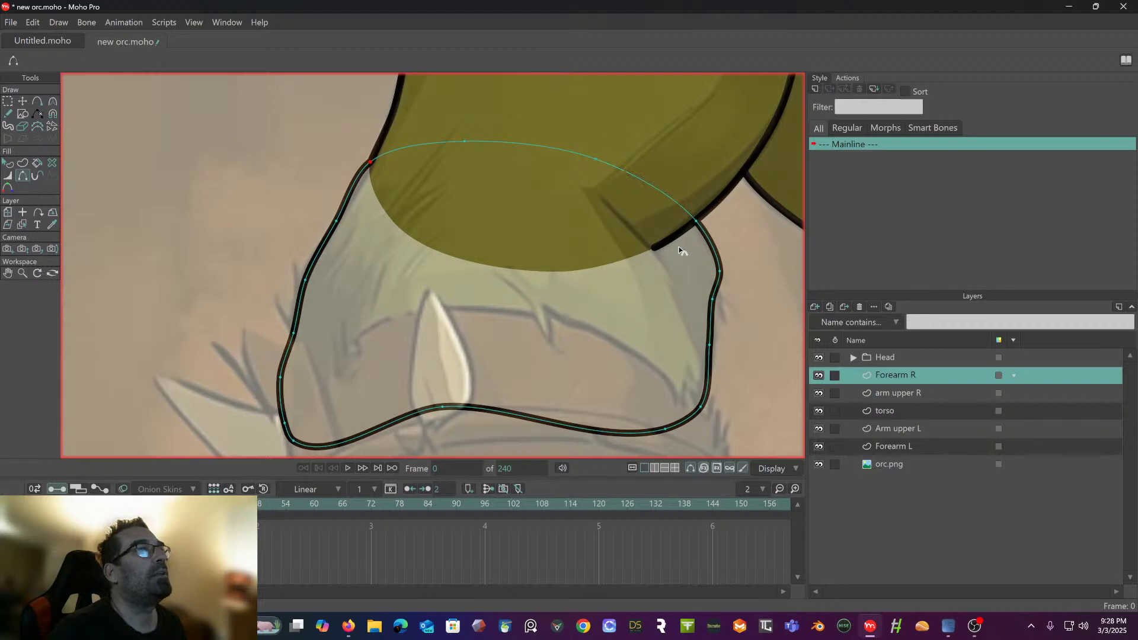
# - Adjust the curve handle at the forearm's outer elbow point so its outline flows smoothly into the upper arm's edge
pyautogui.scroll(-1, 647, 265)
pyautogui.moveTo(647, 265); pyautogui.dragTo(467, 204)
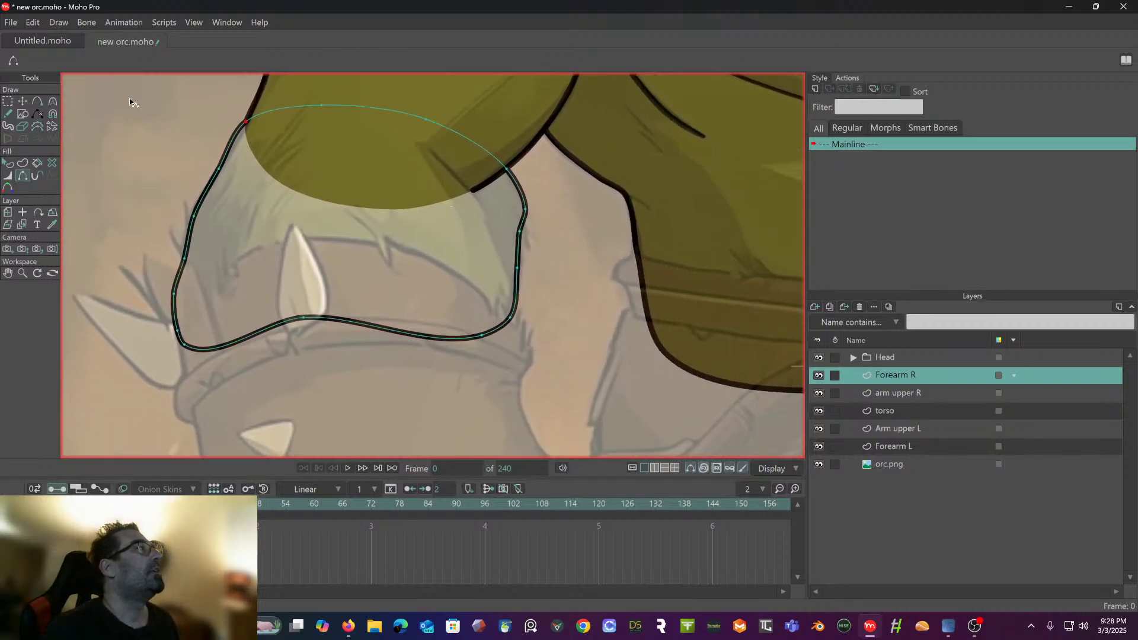
pyautogui.click(53, 102)
pyautogui.scroll(4, 375, 216)
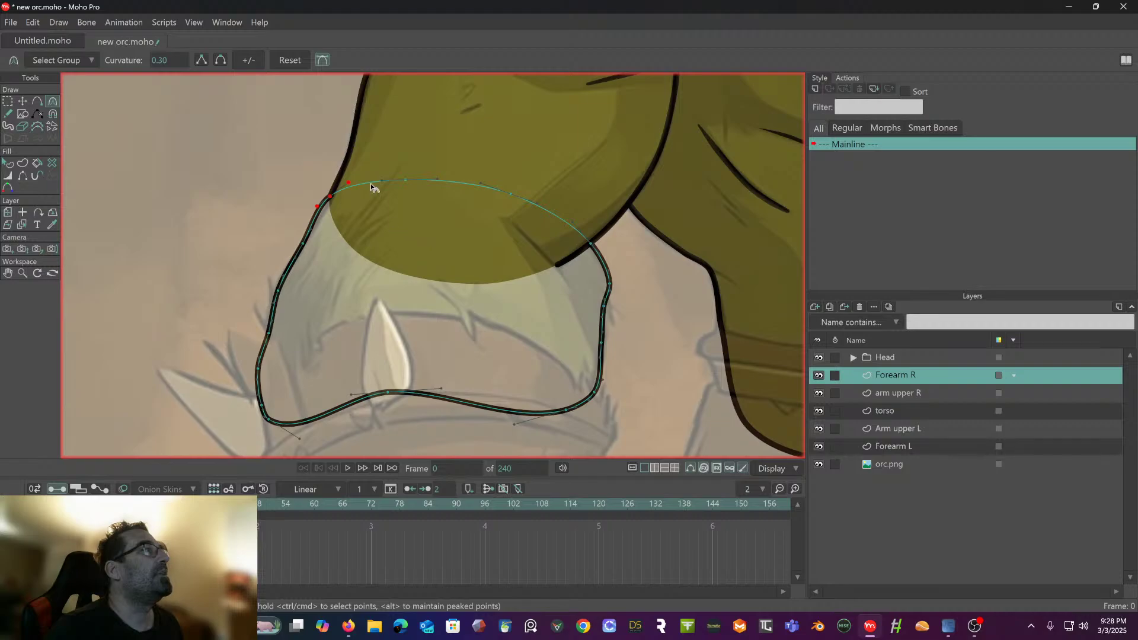
pyautogui.moveTo(327, 185); pyautogui.dragTo(310, 167)
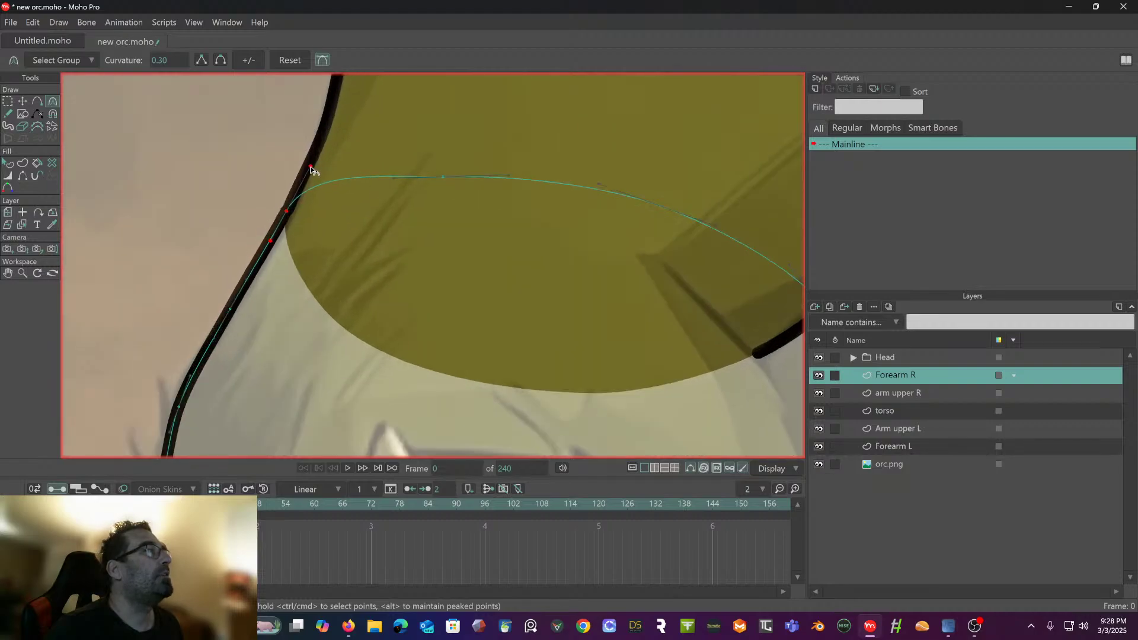
# - On the arm upper R layer, thin the inner stroke's end point at the elbow to 78% width
pyautogui.moveTo(768, 292); pyautogui.dragTo(512, 205)
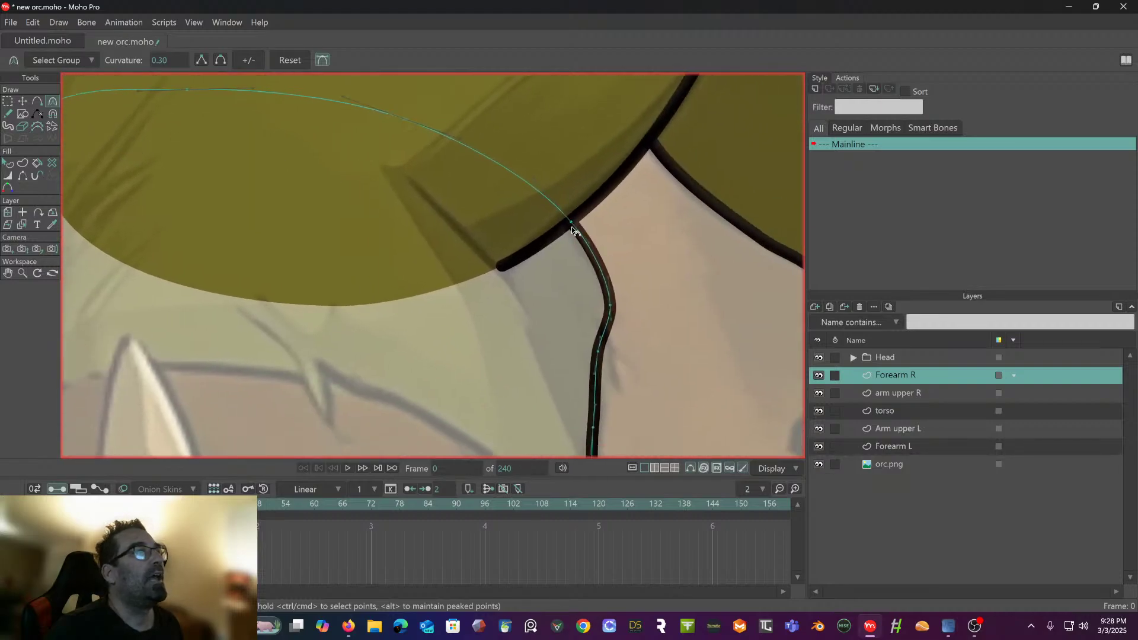
pyautogui.hscroll(-2, 515, 234)
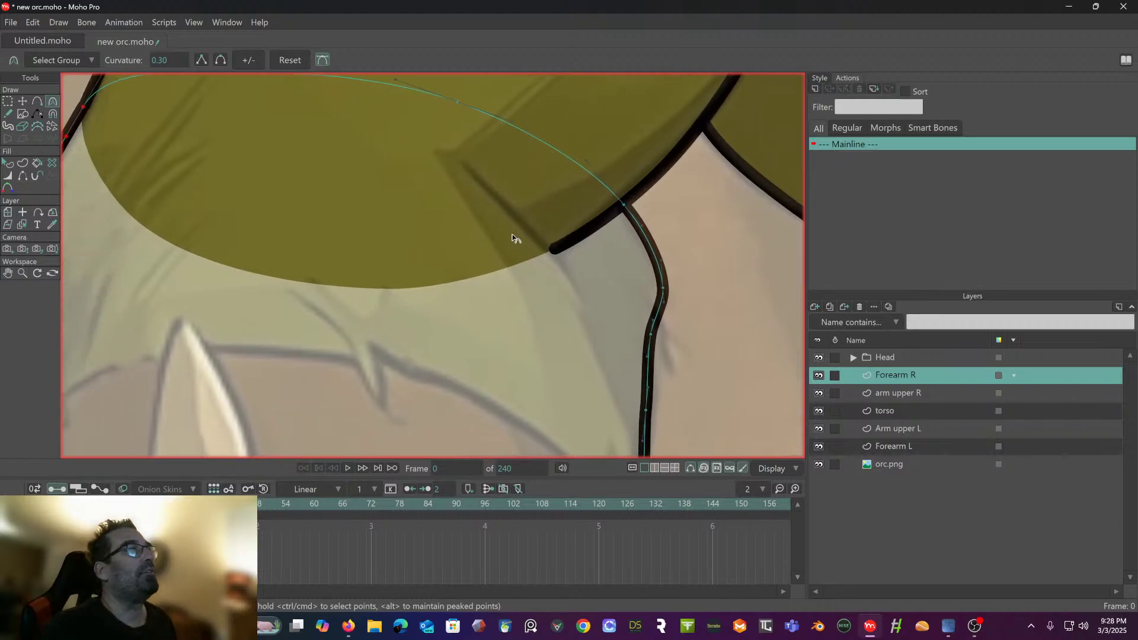
pyautogui.click(908, 393)
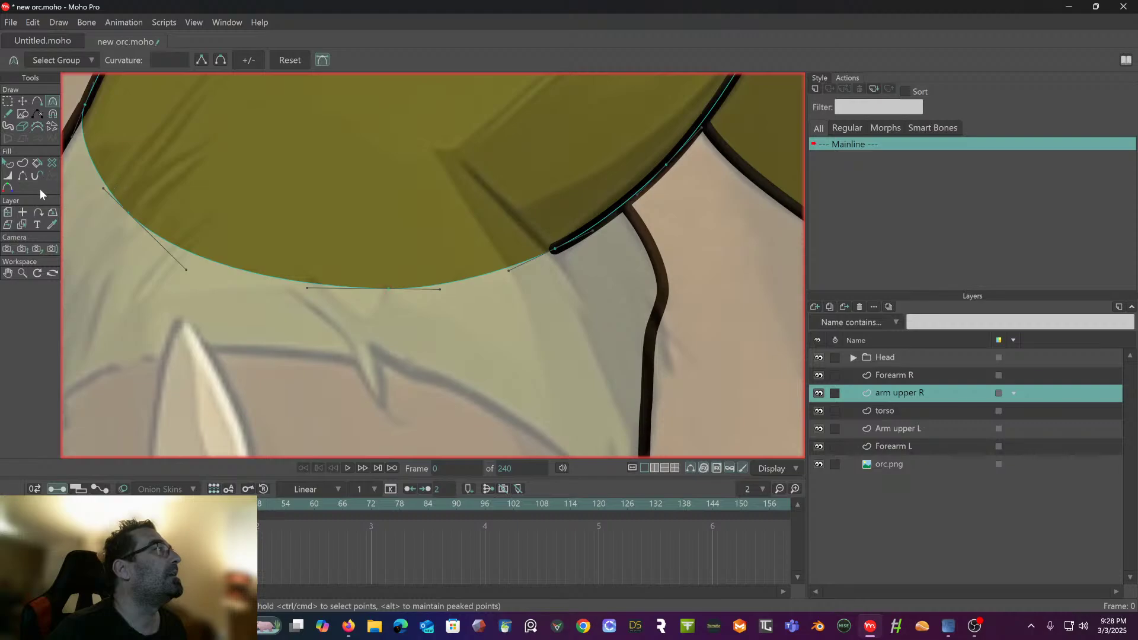
pyautogui.press('w')
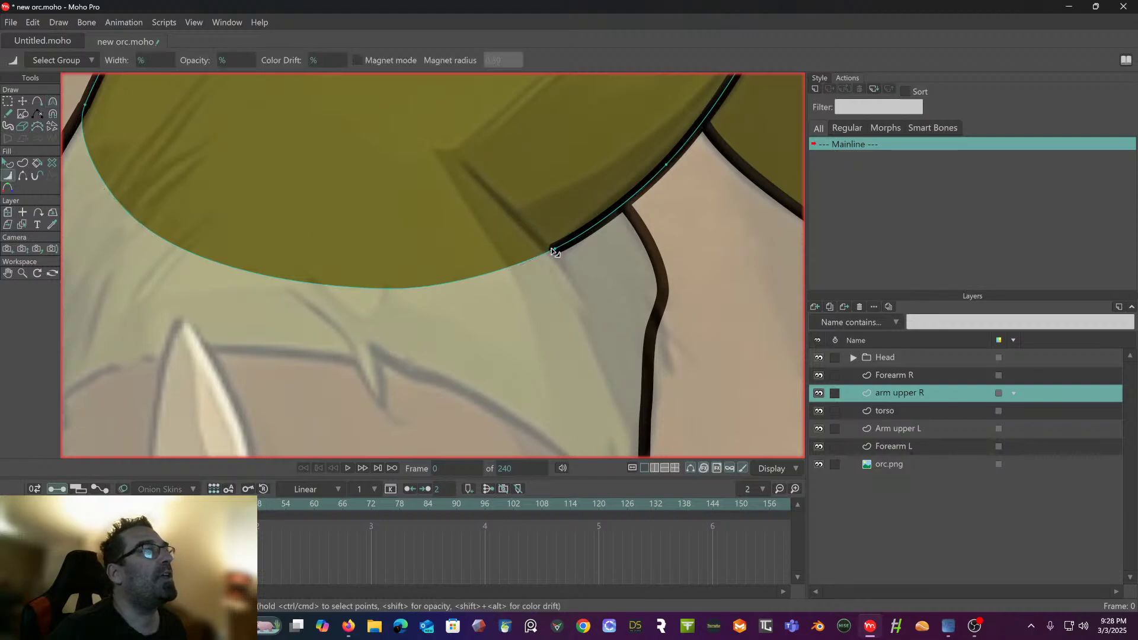
pyautogui.moveTo(553, 250); pyautogui.dragTo(541, 252)
pyautogui.scroll(-3, 545, 252)
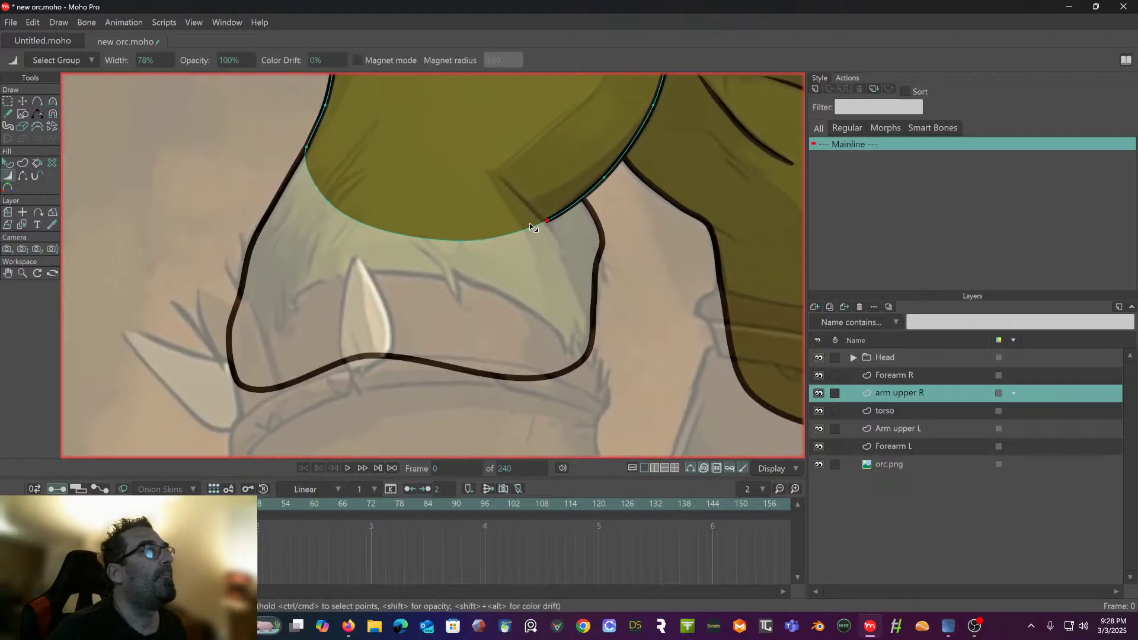
# - Select the forearm outline shape on the Forearm R layer and turn on its fill
pyautogui.click(902, 374)
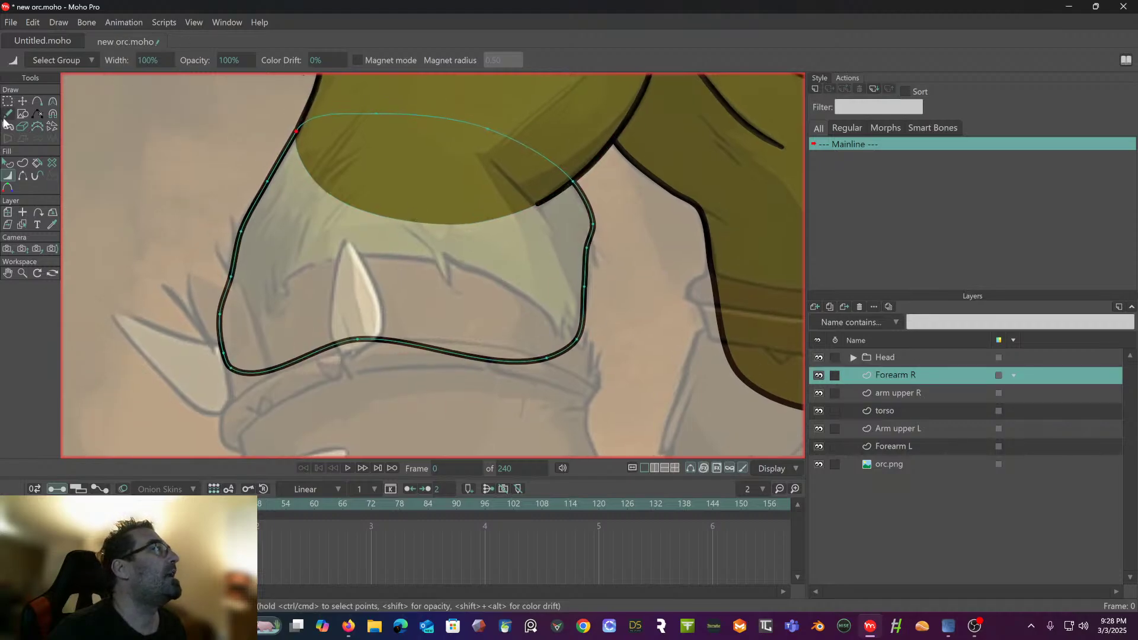
pyautogui.click(11, 164)
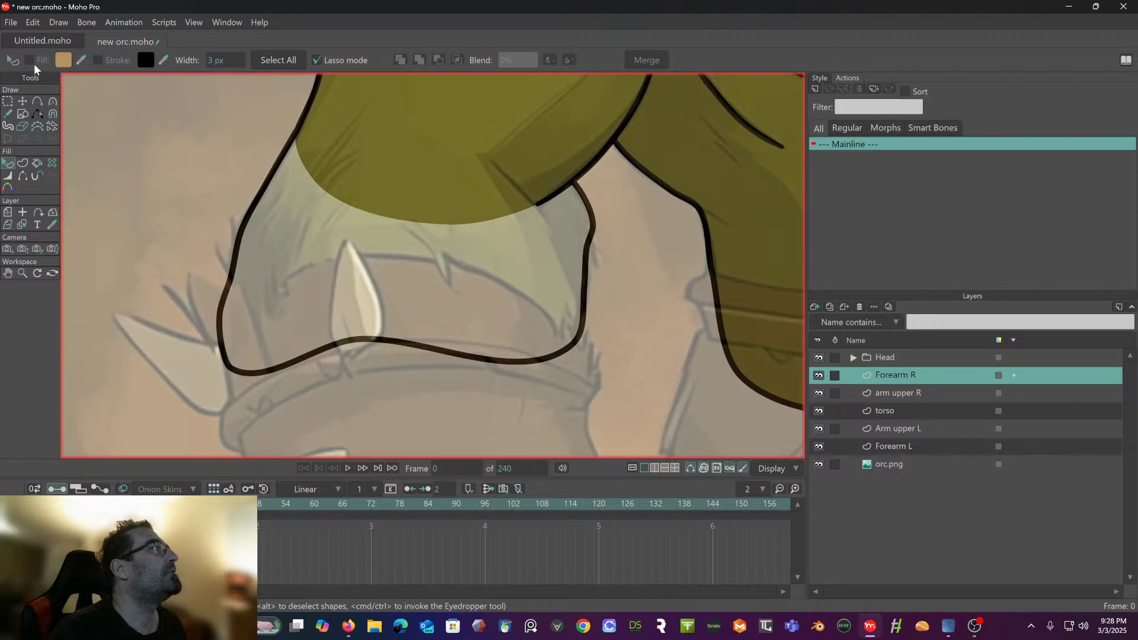
pyautogui.click(279, 170)
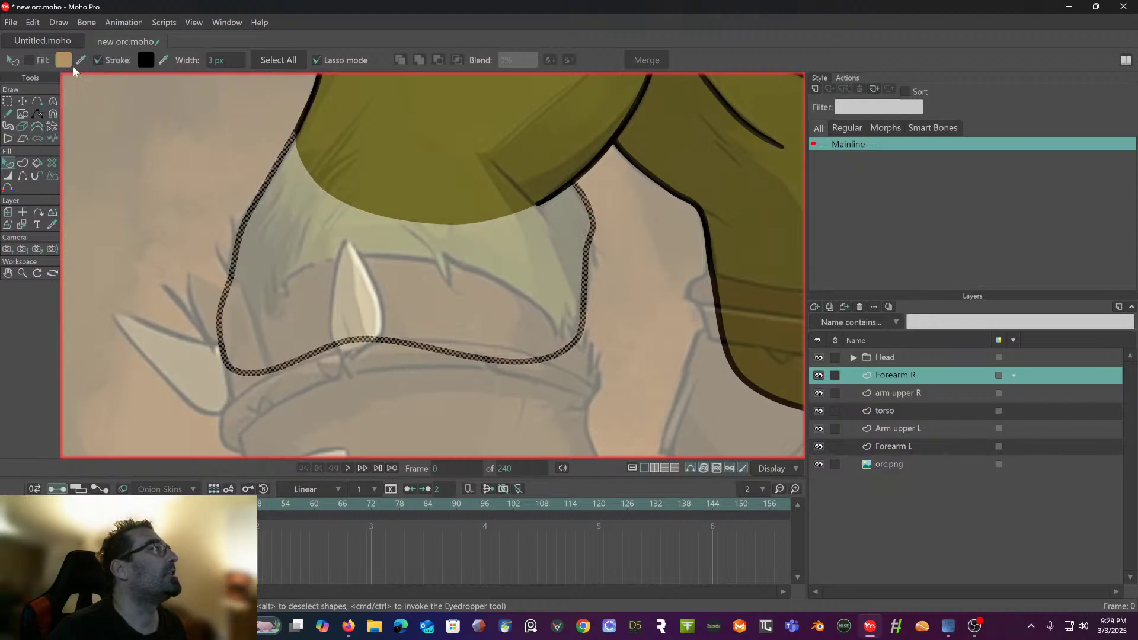
pyautogui.click(29, 60)
pyautogui.scroll(-3, 187, 142)
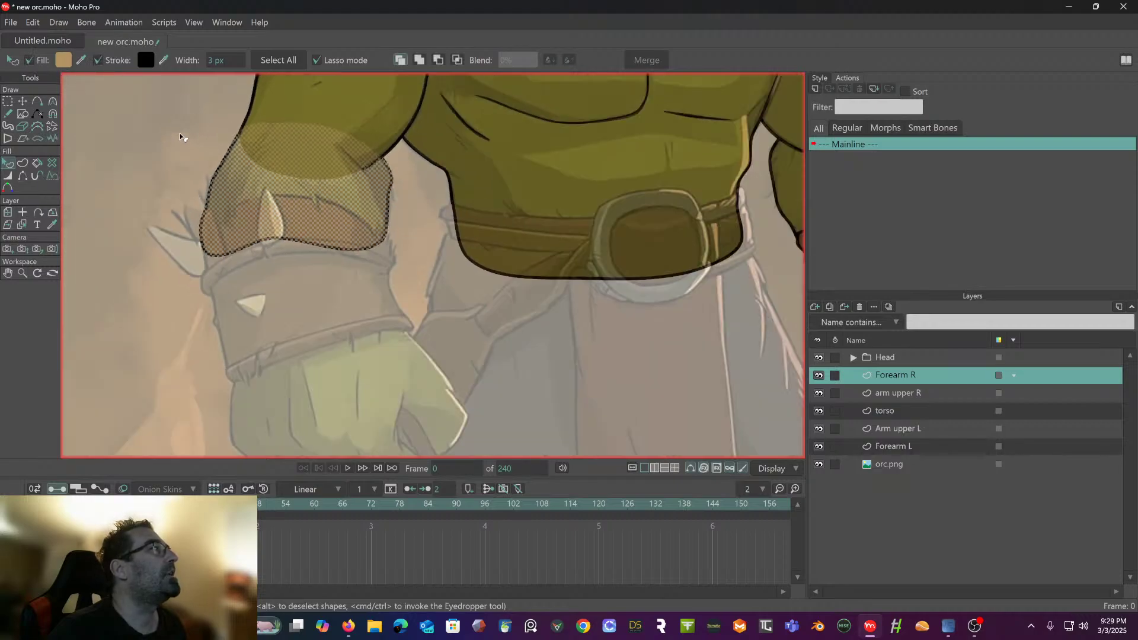
# - Fill the forearm shape with the olive green sampled from the orc's skin in the full-colour reference image, and deselect it
pyautogui.scroll(-4, 284, 168)
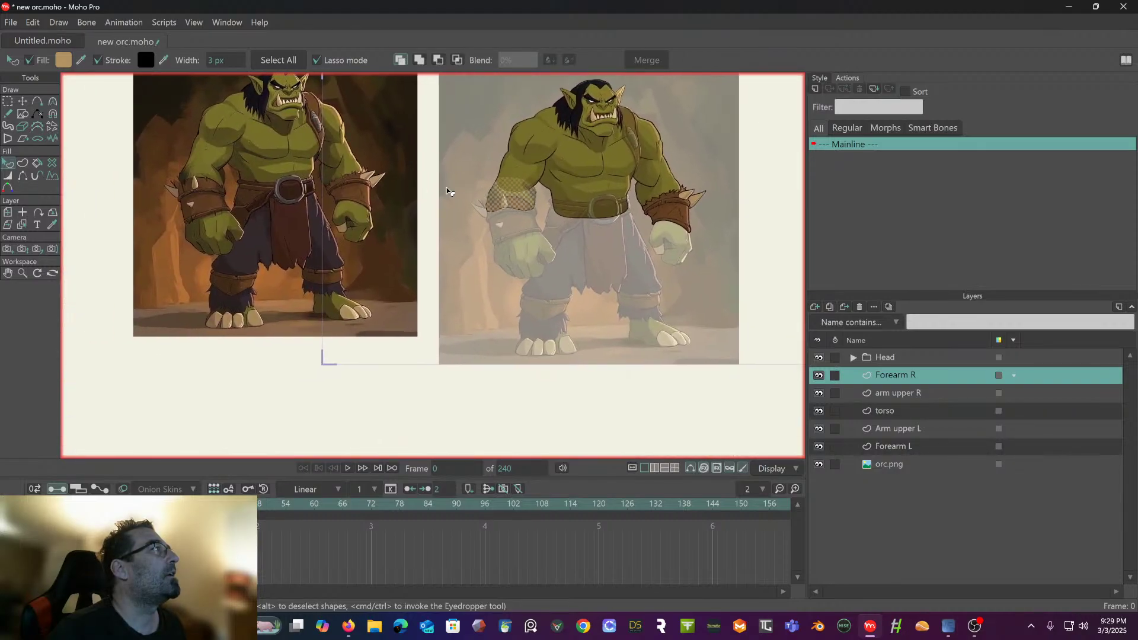
pyautogui.click(81, 55)
pyautogui.click(245, 117)
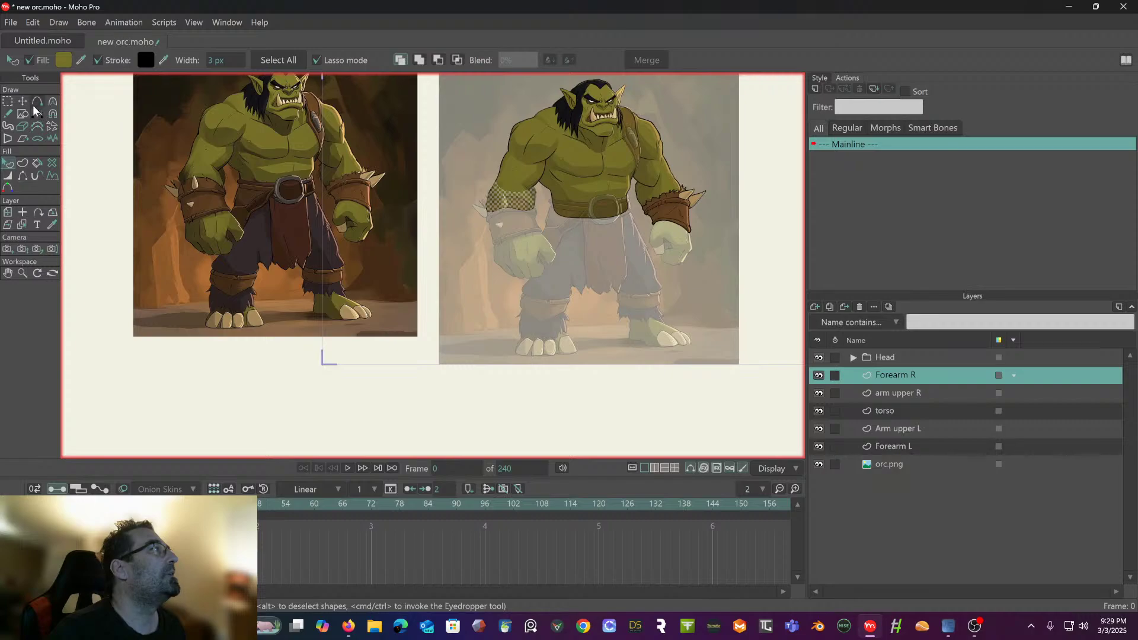
pyautogui.click(9, 102)
pyautogui.click(475, 227)
pyautogui.scroll(3, 476, 227)
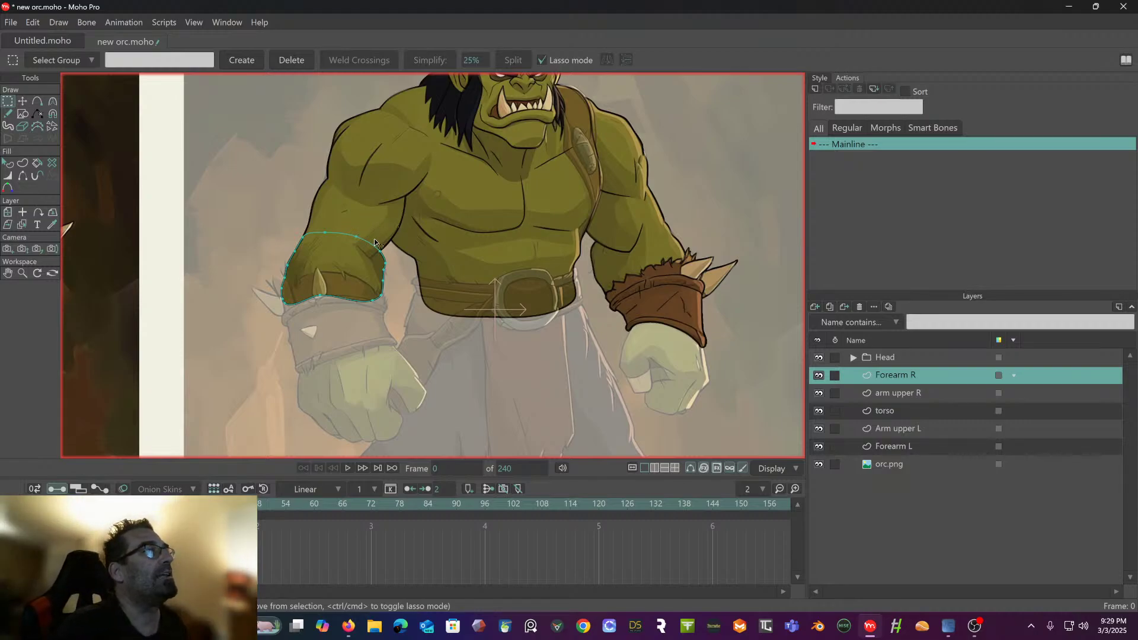
pyautogui.scroll(5, 342, 229)
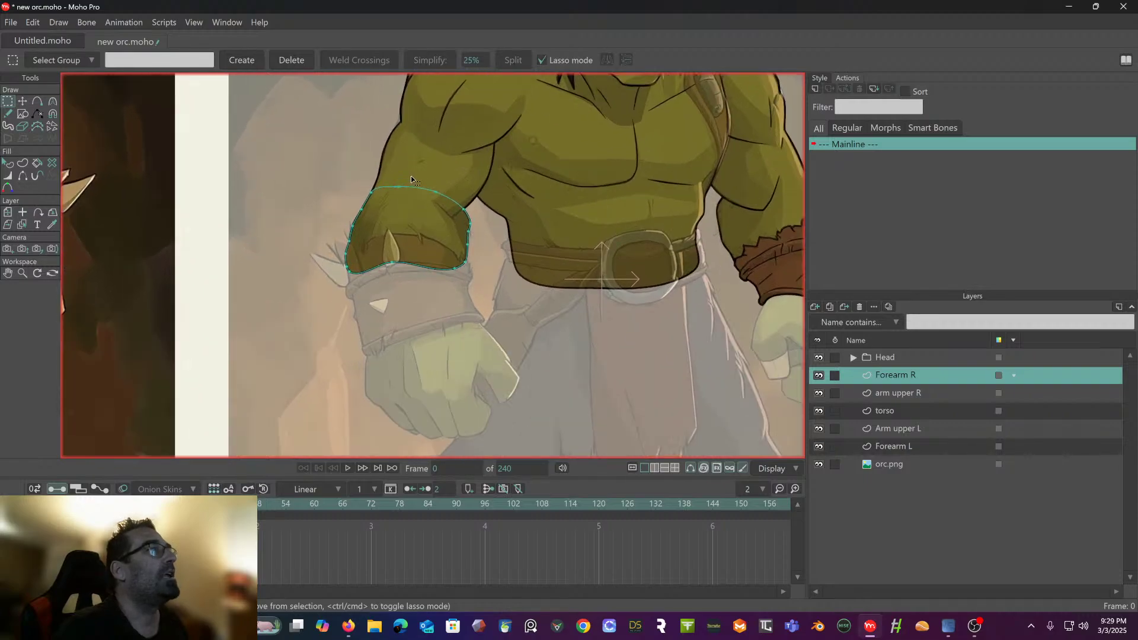
pyautogui.scroll(3, 412, 169)
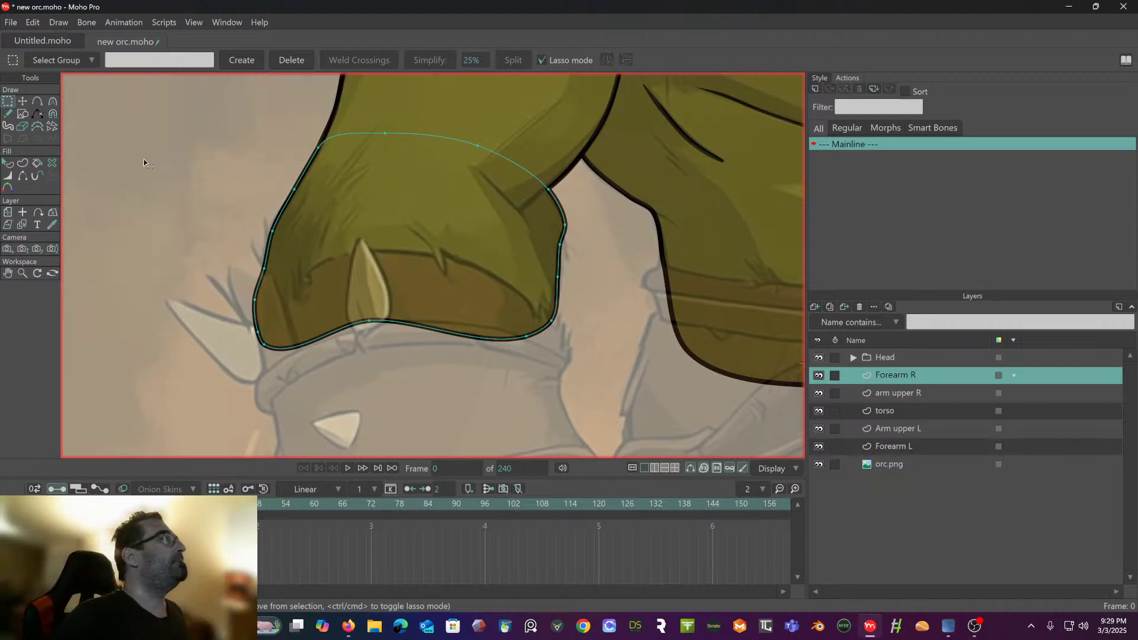
# - Trace the right wrist cuff's outline with the Add Point tool, from its outer upper corner down around the lower edge to the inner side
pyautogui.click(36, 99)
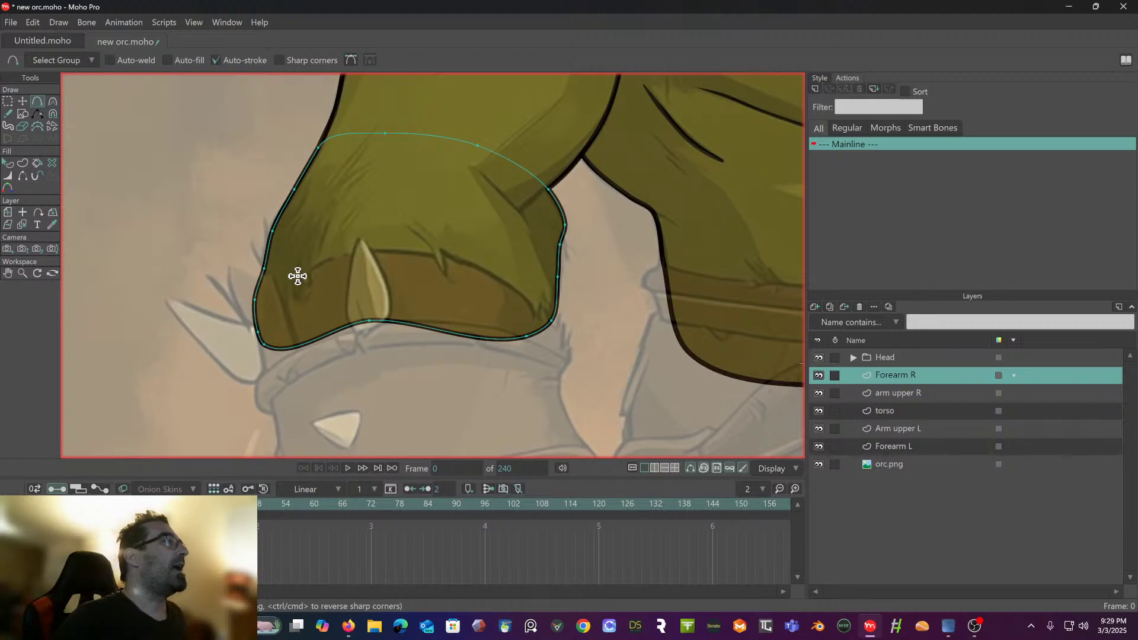
pyautogui.click(282, 295)
pyautogui.click(275, 274)
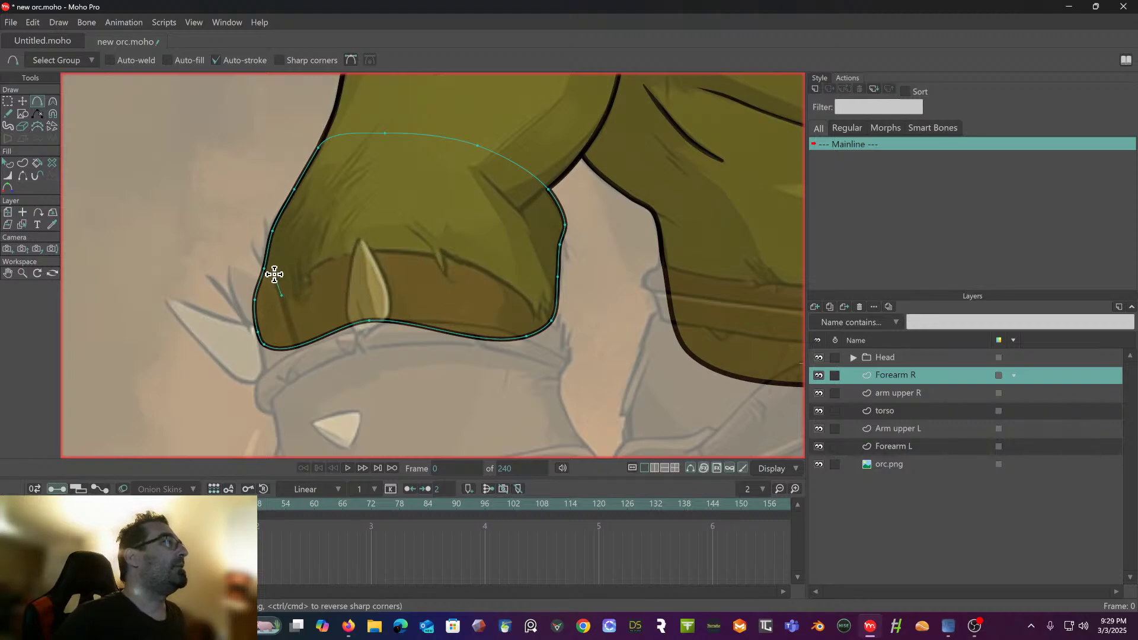
pyautogui.click(231, 269)
pyautogui.click(246, 317)
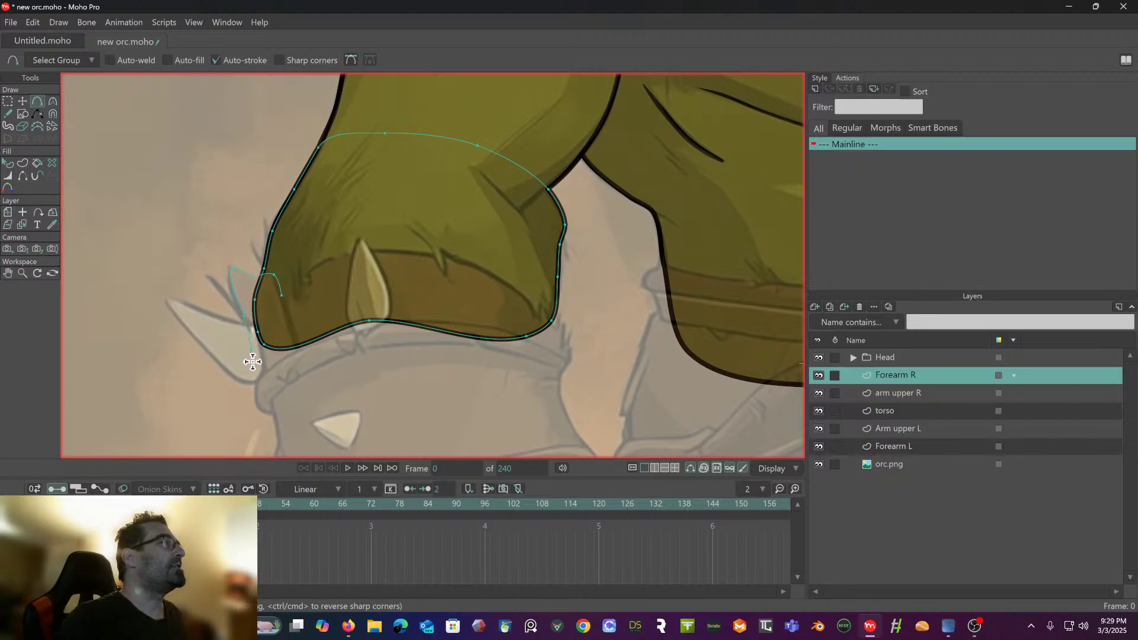
pyautogui.click(254, 382)
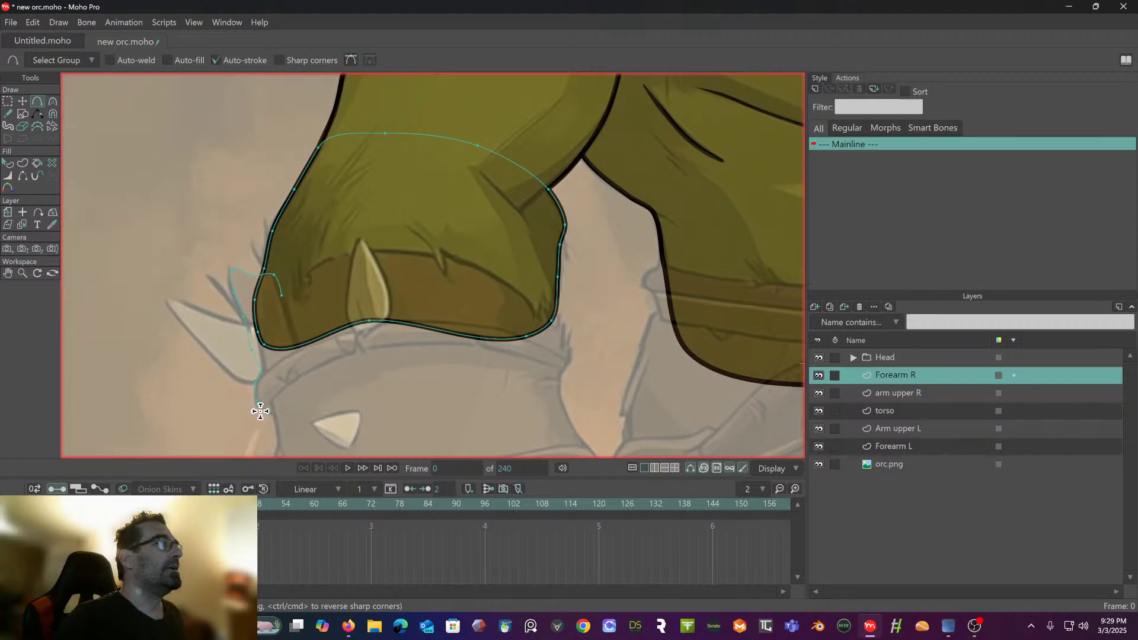
pyautogui.moveTo(269, 415); pyautogui.dragTo(213, 254)
pyautogui.moveTo(221, 298)
pyautogui.mouseDown()
pyautogui.moveTo(213, 252)
pyautogui.moveTo(233, 374)
pyautogui.moveTo(248, 384)
pyautogui.moveTo(375, 326)
pyautogui.moveTo(348, 342)
pyautogui.moveTo(472, 302)
pyautogui.moveTo(535, 302)
pyautogui.moveTo(503, 249)
pyautogui.moveTo(498, 195)
pyautogui.moveTo(510, 176)
pyautogui.mouseUp()
pyautogui.scroll(3, 509, 177)
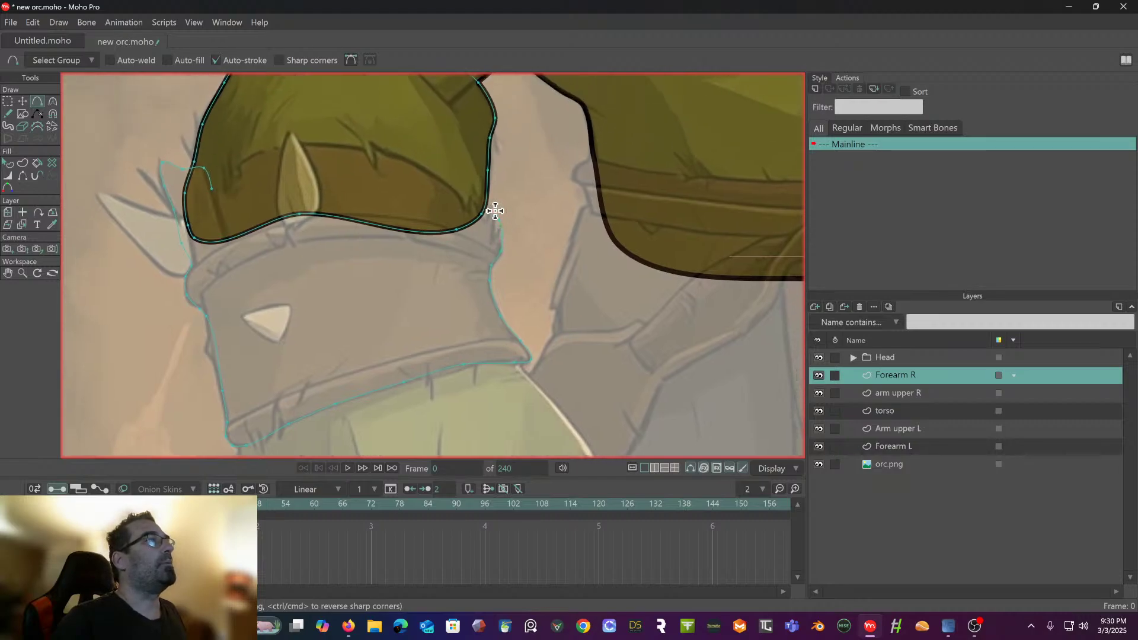
pyautogui.moveTo(494, 210)
pyautogui.mouseDown()
pyautogui.moveTo(476, 212)
pyautogui.moveTo(448, 175)
pyautogui.mouseUp()
pyautogui.scroll(2, 460, 203)
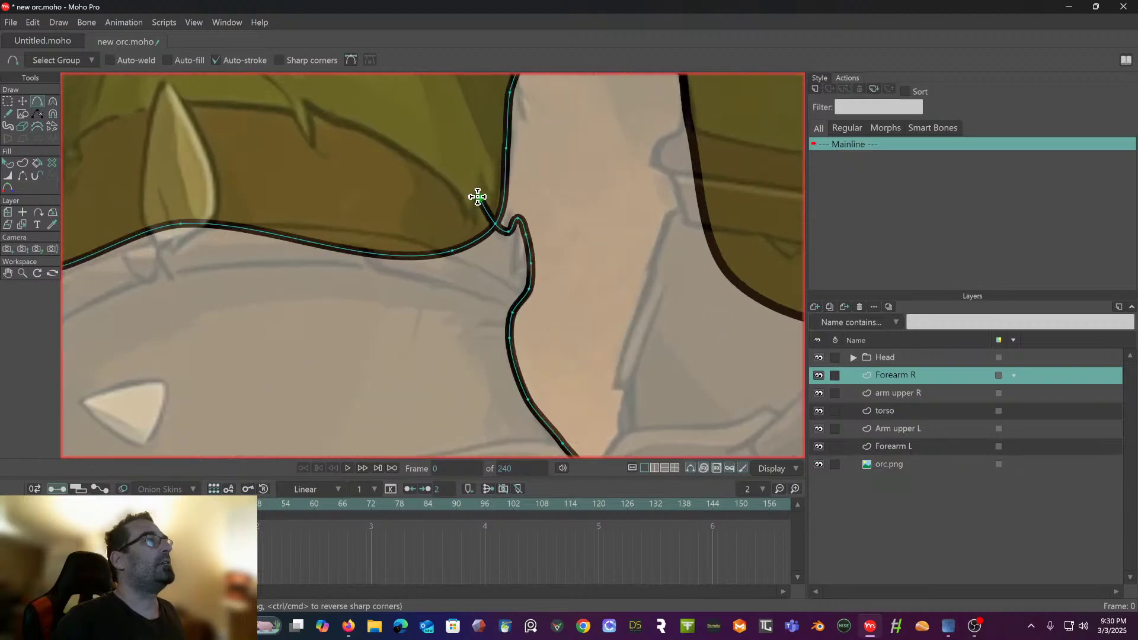
pyautogui.press('space')
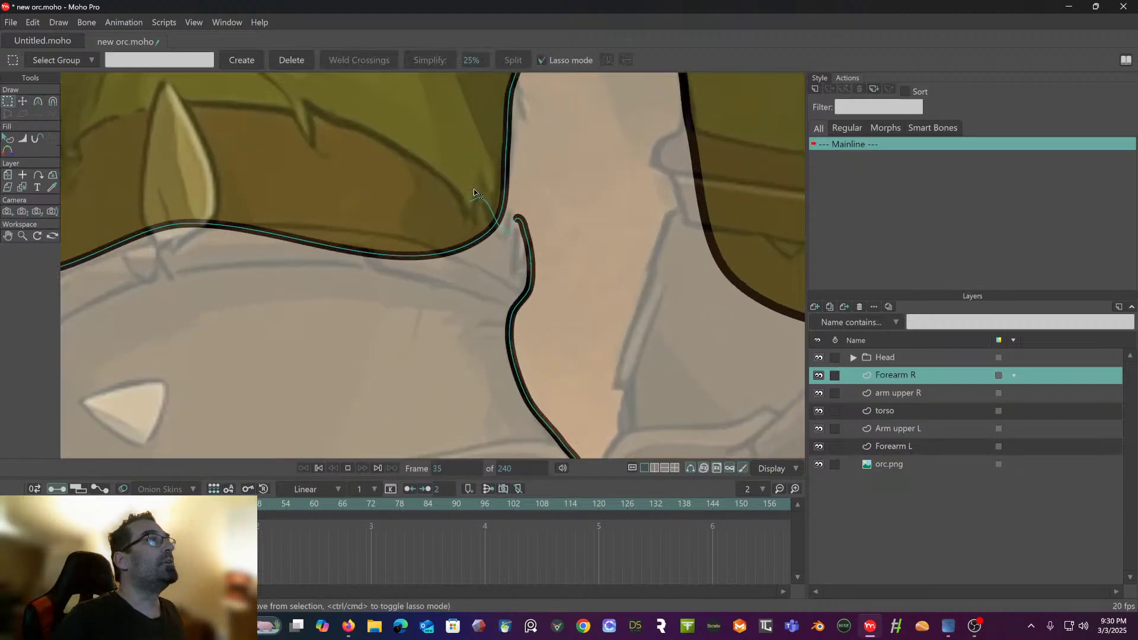
pyautogui.press('space')
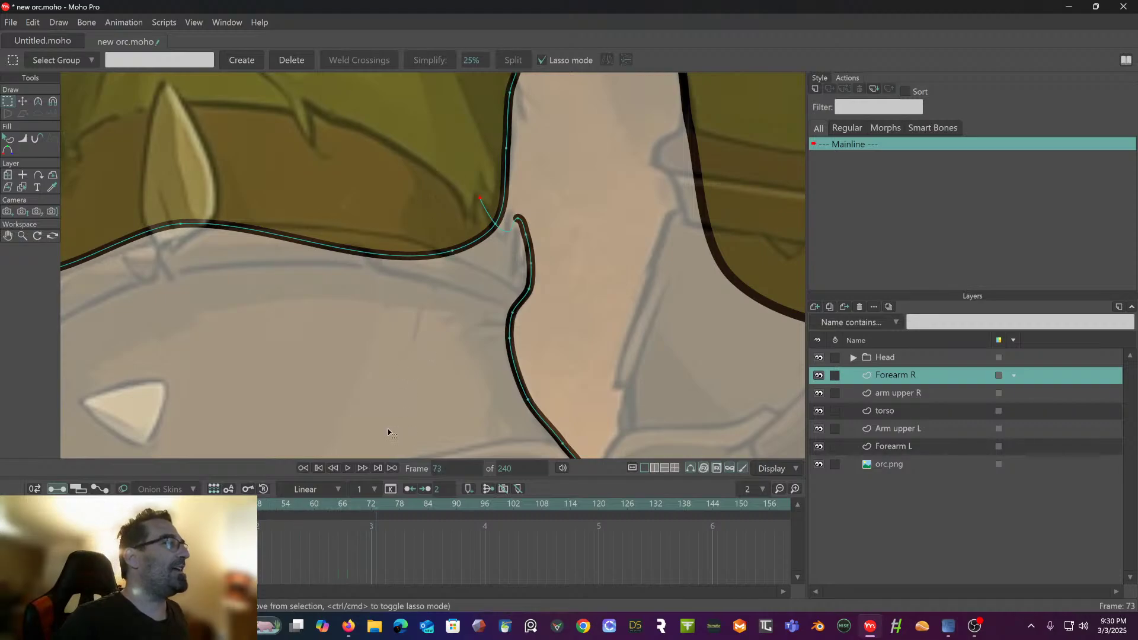
pyautogui.click(303, 469)
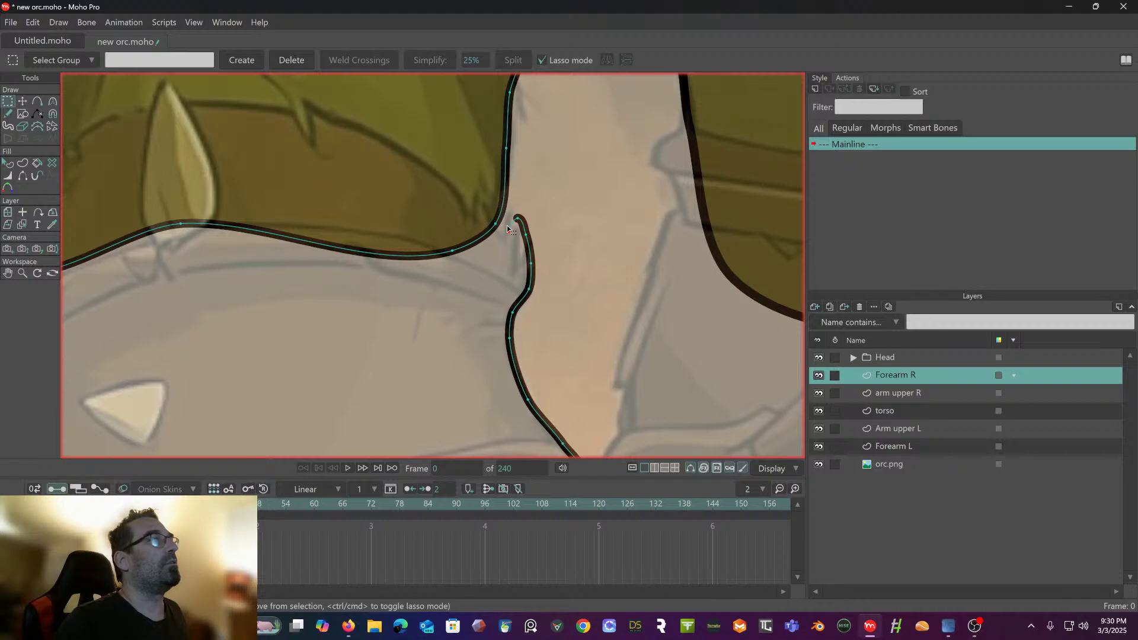
# - Continue the cuff outline along its ragged upper edge across the forearm and close it at the starting point
pyautogui.click(36, 103)
pyautogui.moveTo(509, 233)
pyautogui.mouseDown()
pyautogui.moveTo(479, 196)
pyautogui.moveTo(467, 205)
pyautogui.moveTo(474, 216)
pyautogui.moveTo(442, 173)
pyautogui.moveTo(343, 115)
pyautogui.moveTo(303, 102)
pyautogui.moveTo(311, 143)
pyautogui.moveTo(295, 111)
pyautogui.moveTo(253, 119)
pyautogui.moveTo(460, 130)
pyautogui.moveTo(420, 111)
pyautogui.moveTo(308, 135)
pyautogui.moveTo(313, 124)
pyautogui.moveTo(287, 155)
pyautogui.moveTo(294, 174)
pyautogui.moveTo(273, 168)
pyautogui.moveTo(266, 189)
pyautogui.moveTo(238, 190)
pyautogui.mouseUp()
pyautogui.scroll(-3, 286, 193)
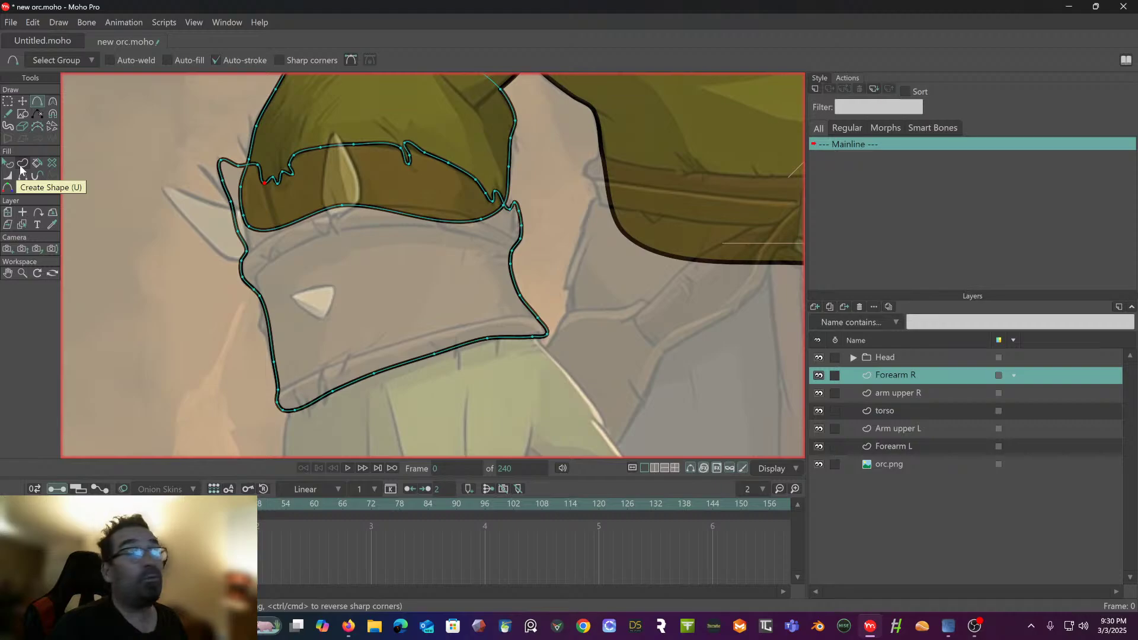
# - Select the closed cuff outline shape and turn on its fill
pyautogui.click(22, 166)
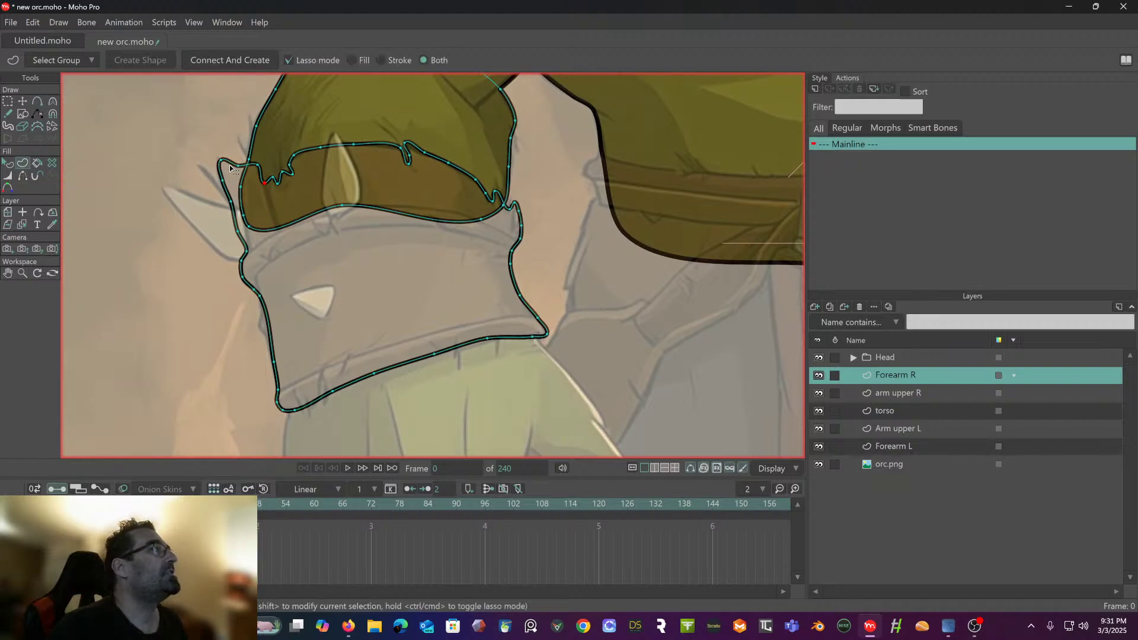
pyautogui.click(11, 165)
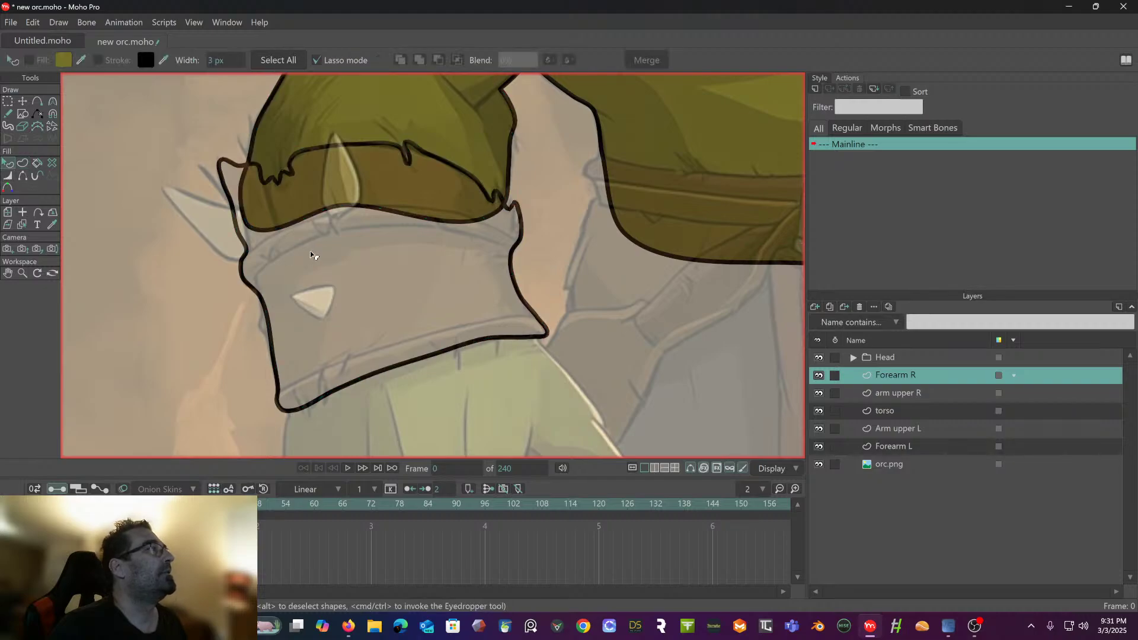
pyautogui.click(246, 288)
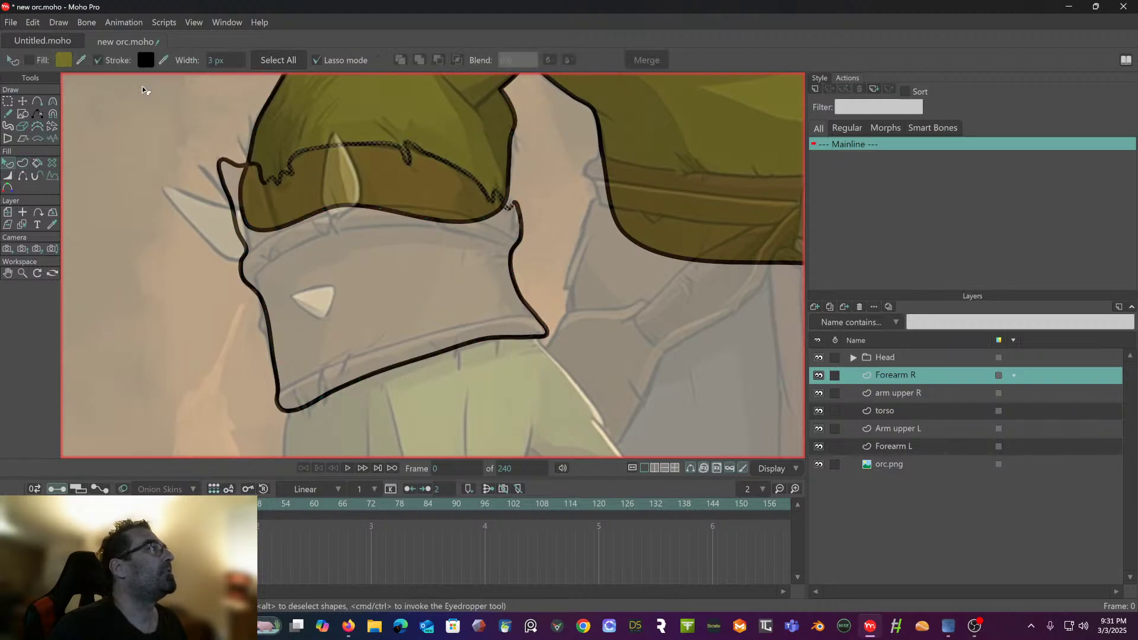
pyautogui.click(30, 59)
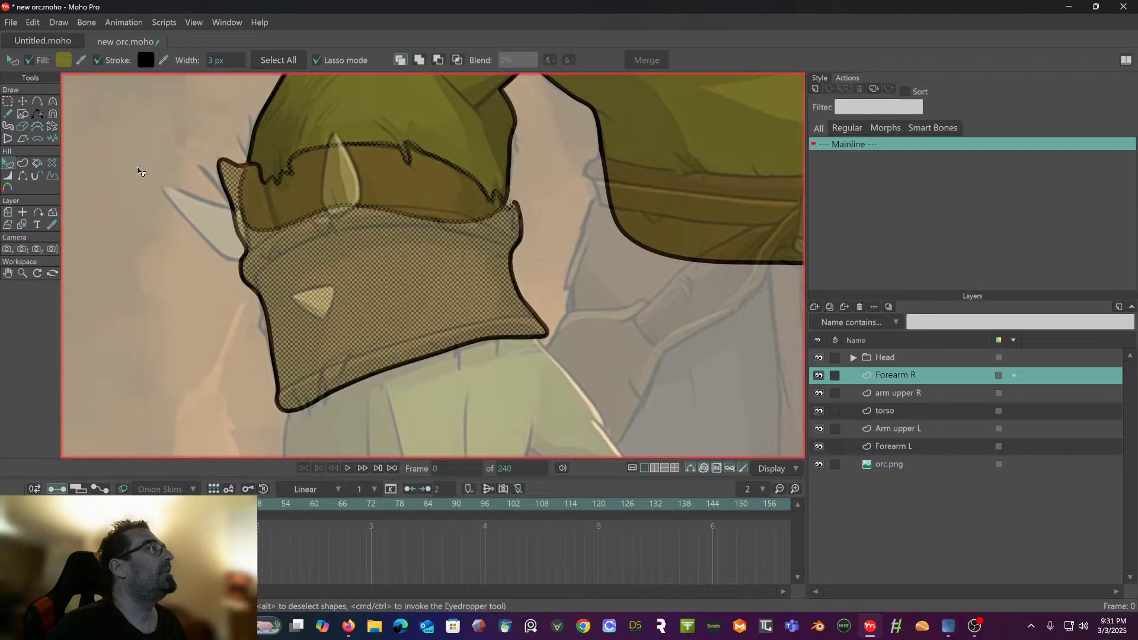
# - Set the cuff's fill to the brown sampled from the wrist cuff in the full-colour reference image, and deselect it
pyautogui.scroll(-5, 148, 94)
pyautogui.moveTo(148, 93); pyautogui.dragTo(154, 139)
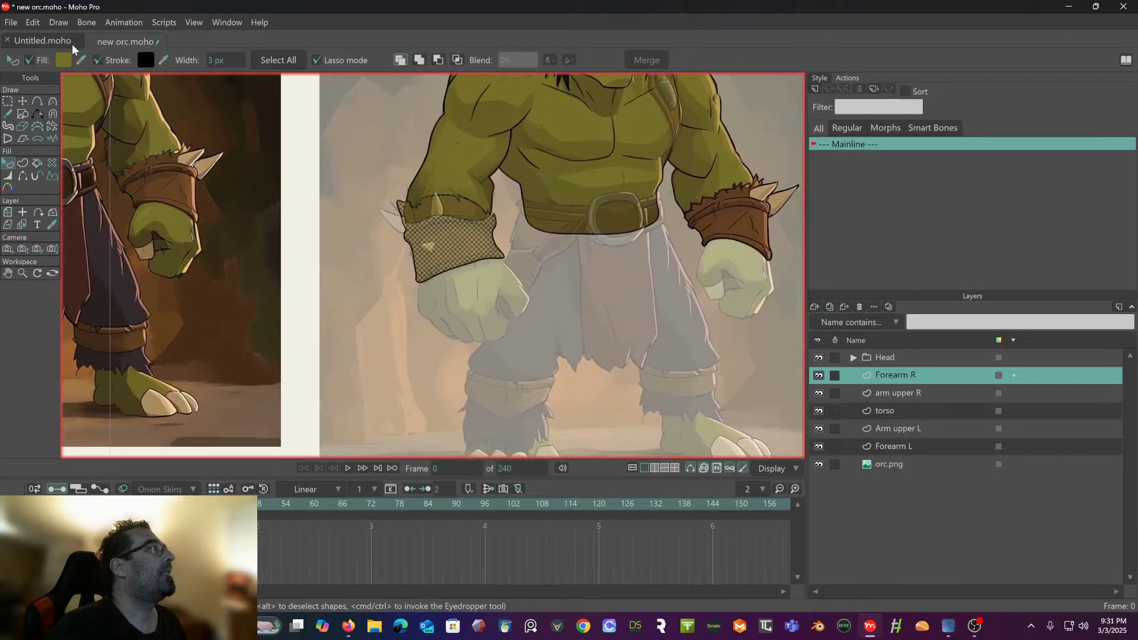
pyautogui.click(81, 58)
pyautogui.click(172, 154)
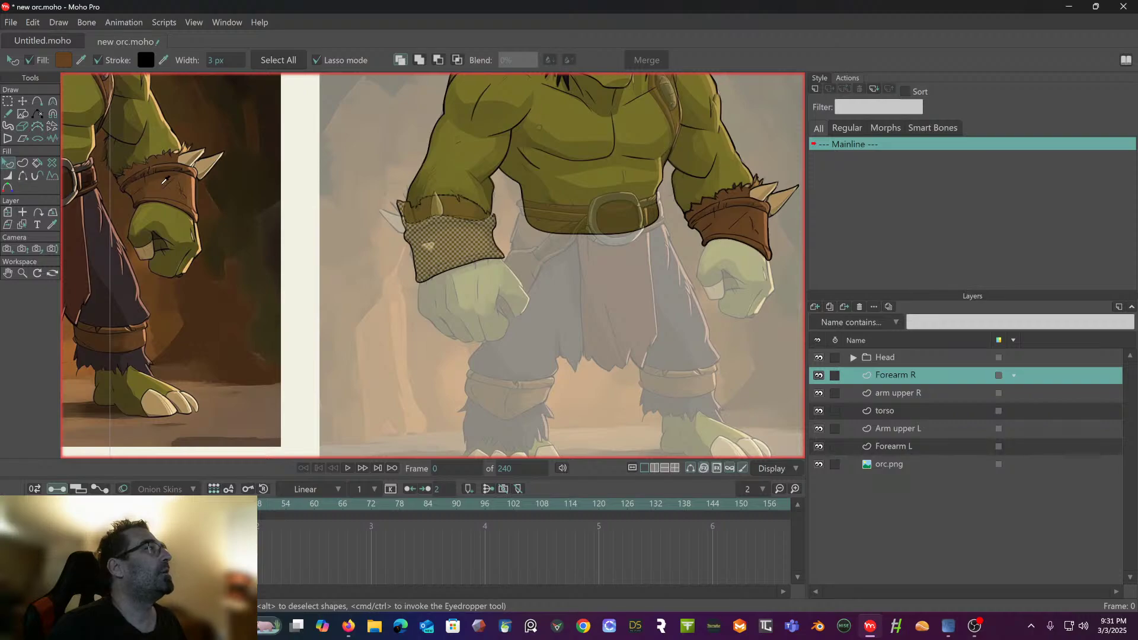
pyautogui.moveTo(165, 180)
pyautogui.mouseDown()
pyautogui.moveTo(330, 163)
pyautogui.moveTo(217, 156)
pyautogui.mouseUp()
pyautogui.moveTo(400, 167); pyautogui.dragTo(213, 172)
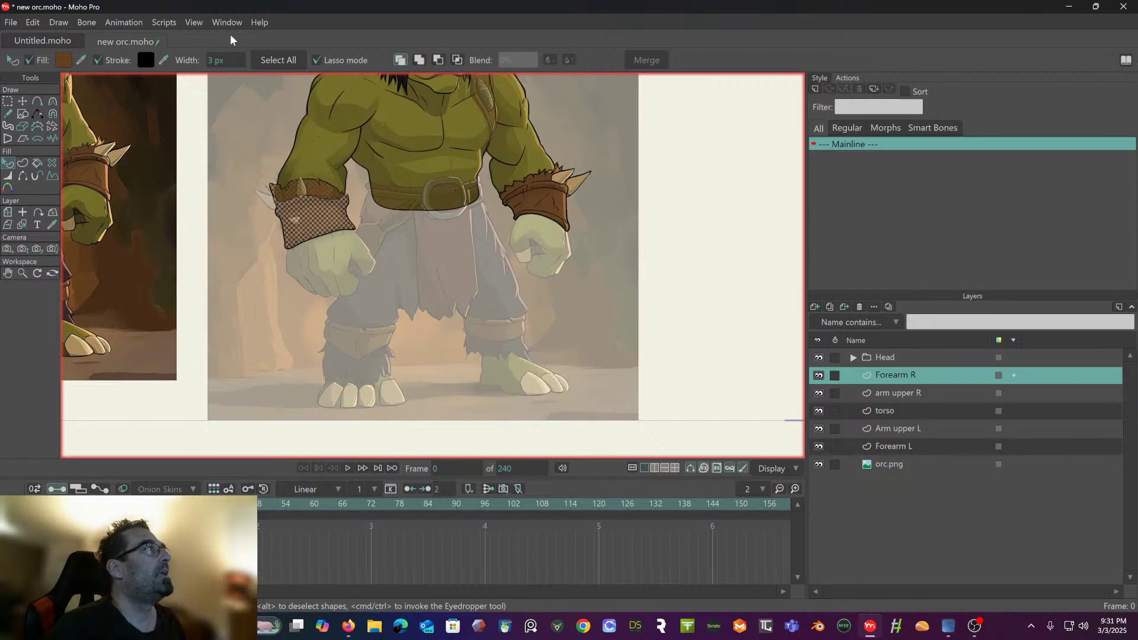
pyautogui.click(200, 131)
# - Trace the outer side spike of the right cuff as a closed outline whose base overlaps the cuff
pyautogui.scroll(2, 293, 212)
pyautogui.moveTo(306, 183)
pyautogui.mouseDown()
pyautogui.moveTo(248, 263)
pyautogui.moveTo(339, 221)
pyautogui.mouseUp()
pyautogui.scroll(4, 327, 249)
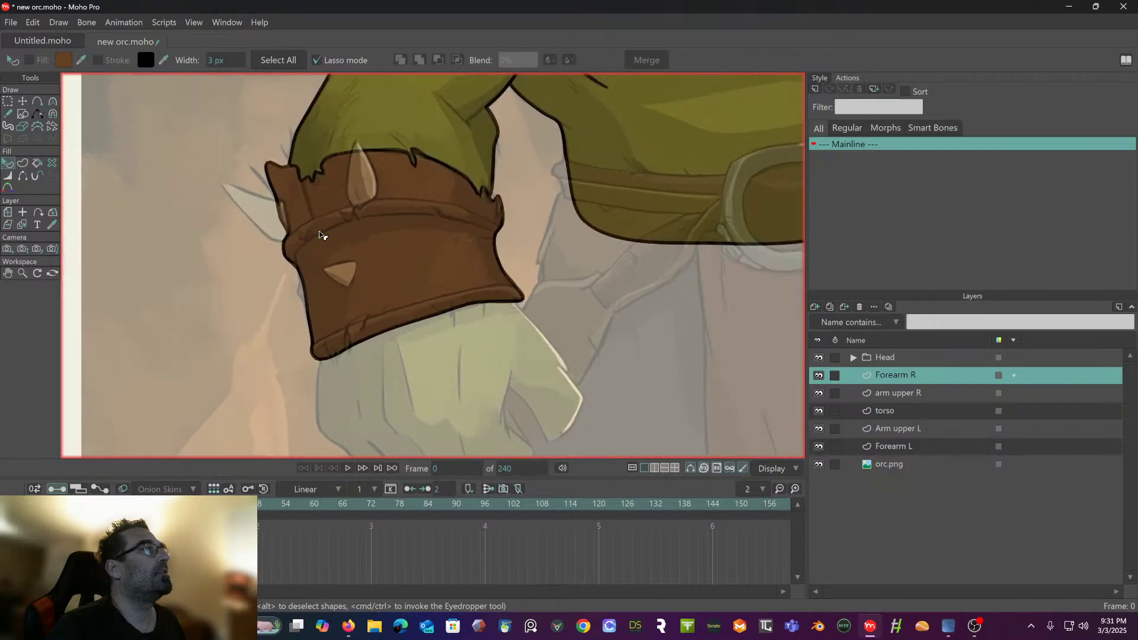
pyautogui.click(38, 101)
pyautogui.scroll(2, 324, 216)
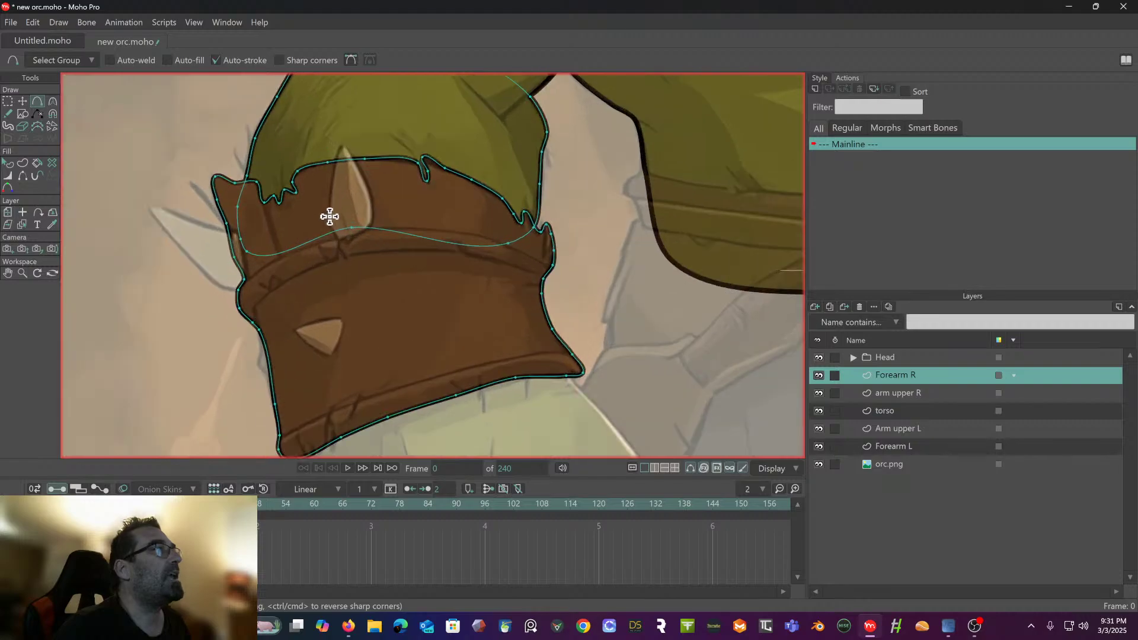
pyautogui.moveTo(330, 216); pyautogui.dragTo(360, 215)
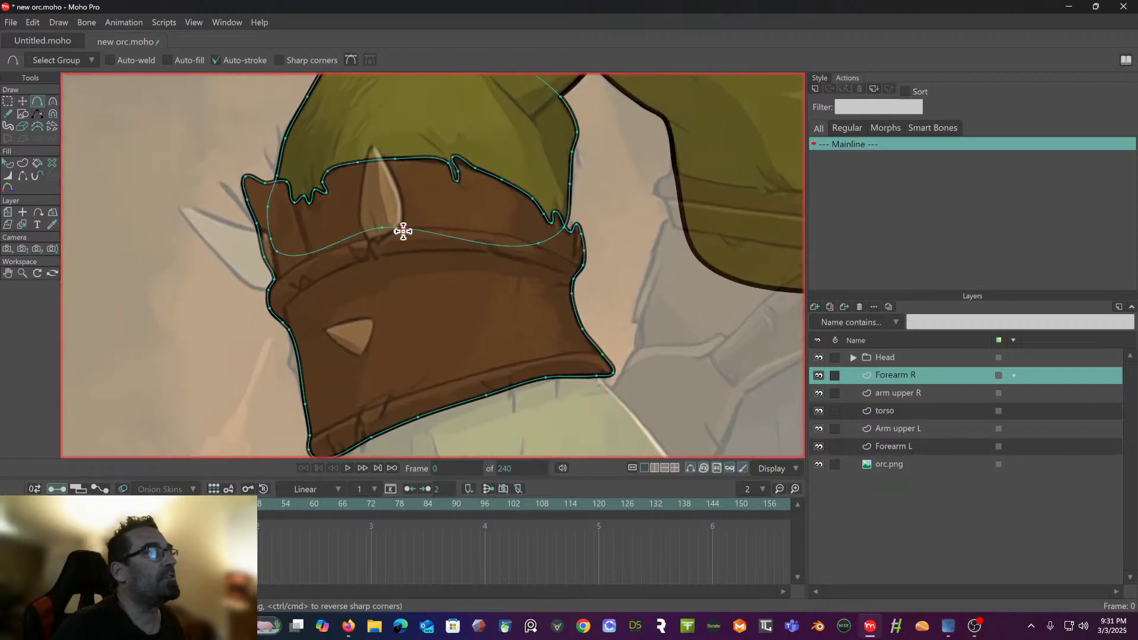
pyautogui.scroll(3, 266, 236)
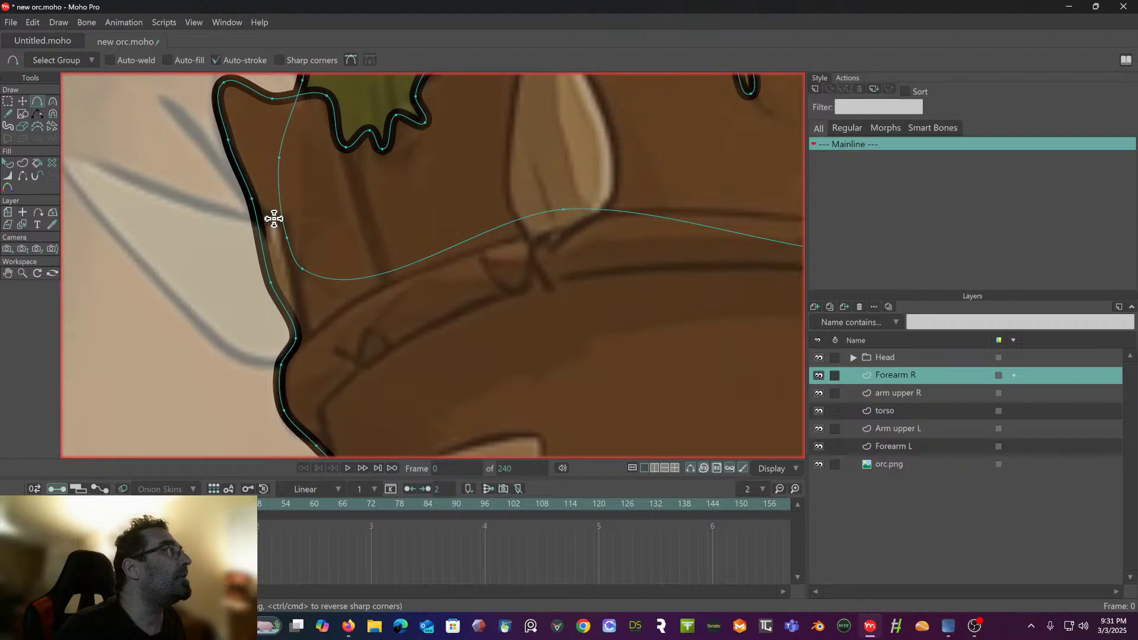
pyautogui.moveTo(274, 219)
pyautogui.mouseDown()
pyautogui.moveTo(160, 189)
pyautogui.moveTo(281, 210)
pyautogui.moveTo(213, 176)
pyautogui.moveTo(176, 177)
pyautogui.mouseUp()
pyautogui.moveTo(176, 178)
pyautogui.mouseDown()
pyautogui.moveTo(241, 264)
pyautogui.moveTo(320, 330)
pyautogui.moveTo(295, 320)
pyautogui.moveTo(286, 308)
pyautogui.moveTo(371, 379)
pyautogui.moveTo(431, 373)
pyautogui.moveTo(439, 318)
pyautogui.moveTo(416, 305)
pyautogui.moveTo(421, 261)
pyautogui.moveTo(393, 239)
pyautogui.mouseUp()
pyautogui.scroll(-1, 330, 229)
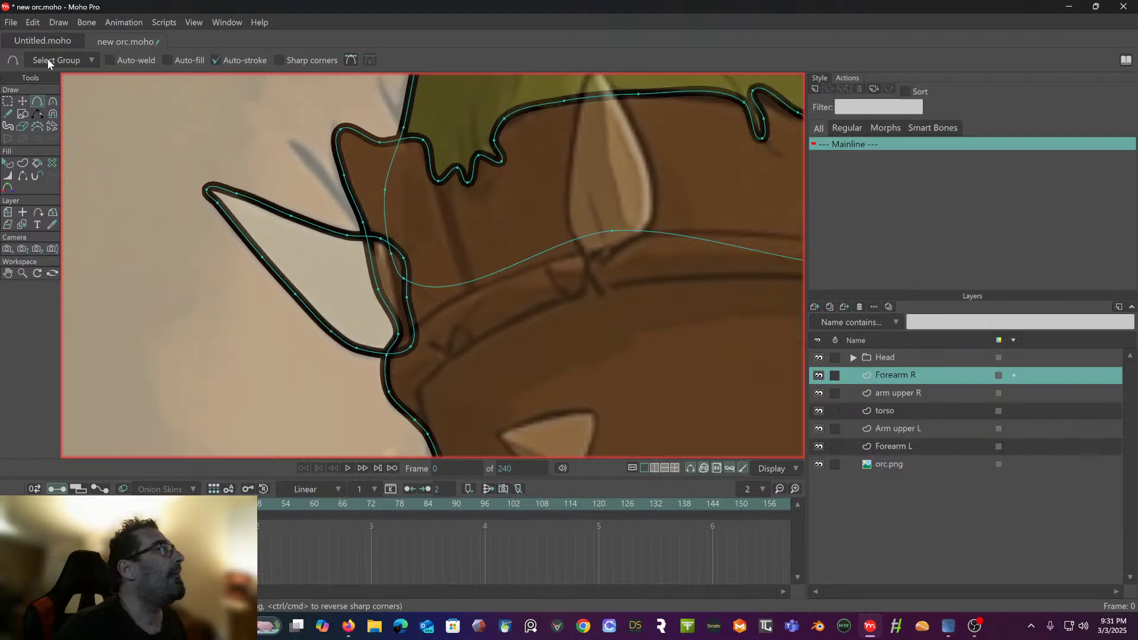
# - Lower the outer spike shape to the back behind the cuff and turn on its fill
pyautogui.click(9, 166)
pyautogui.click(331, 240)
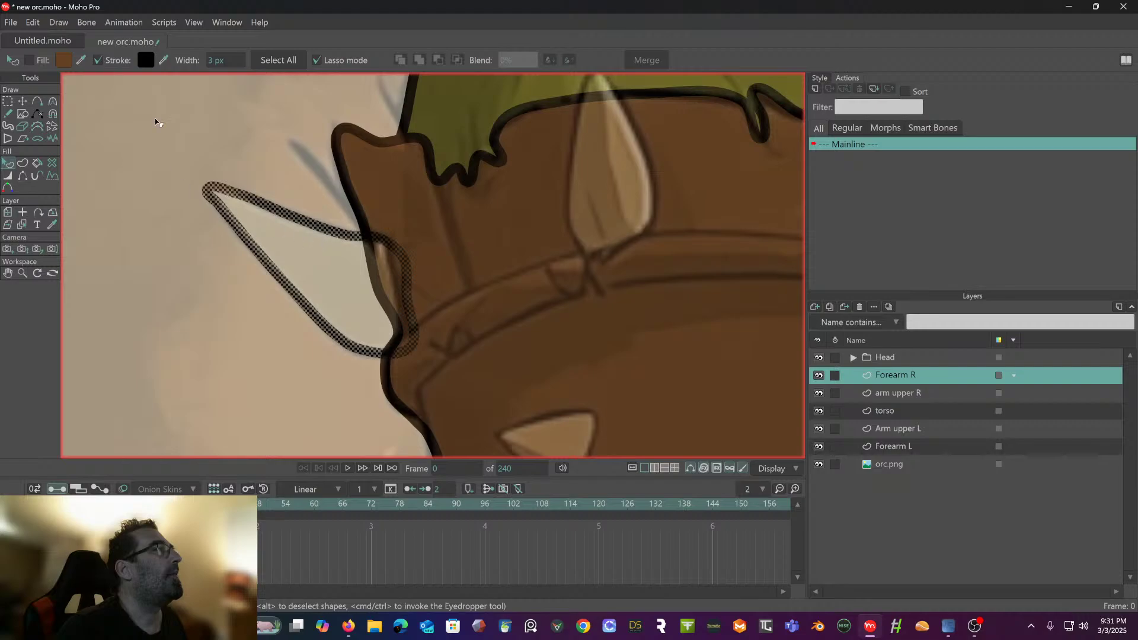
pyautogui.click(63, 22)
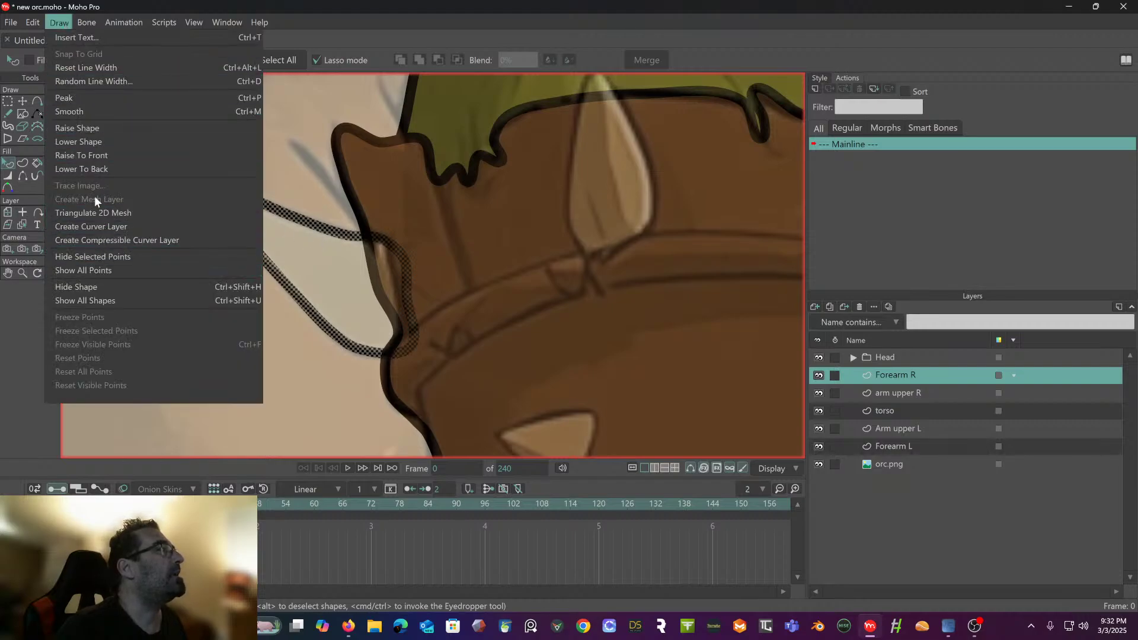
pyautogui.click(92, 168)
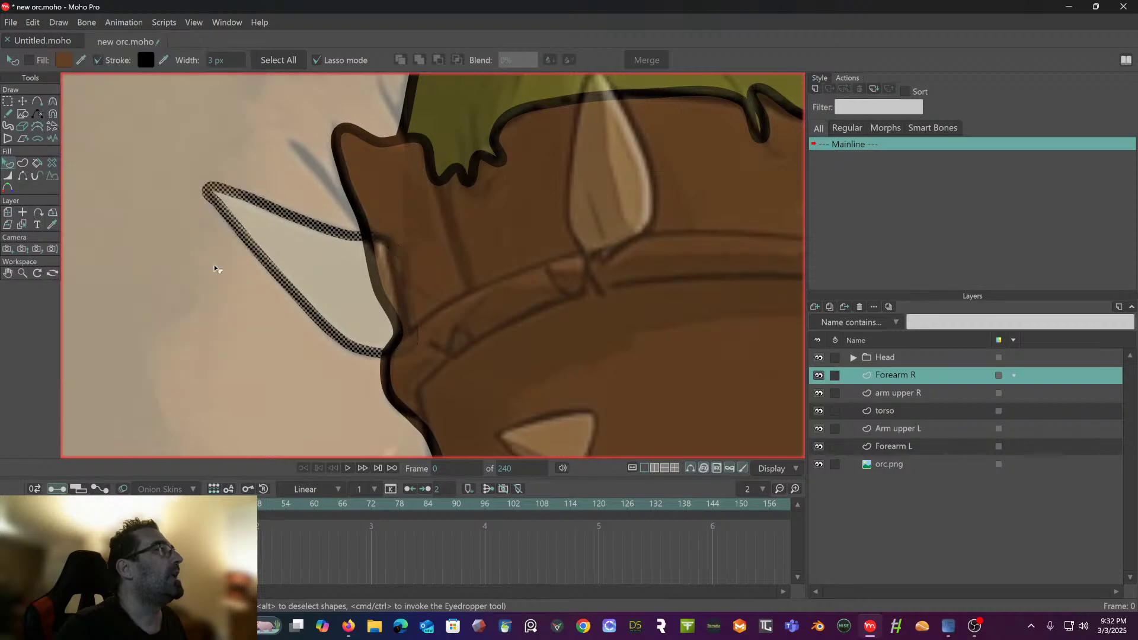
pyautogui.click(29, 60)
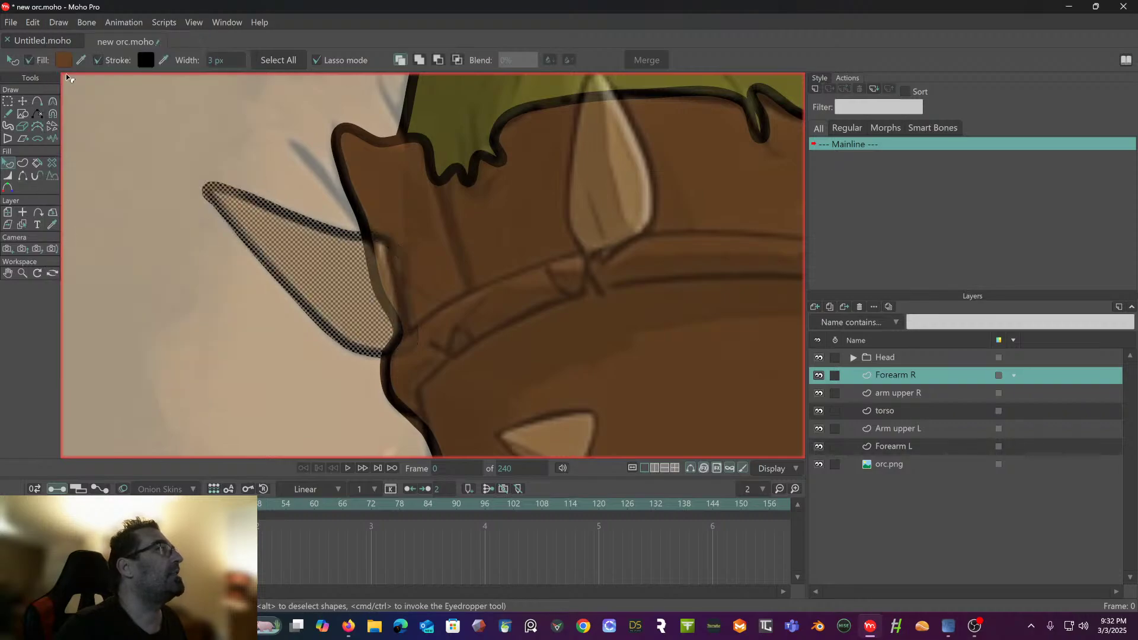
# - Set the outer spike's fill to the bone tan sampled from the same spike in the full-colour reference image
pyautogui.scroll(-4, 104, 137)
pyautogui.hscroll(-3, 222, 142)
pyautogui.press('k')
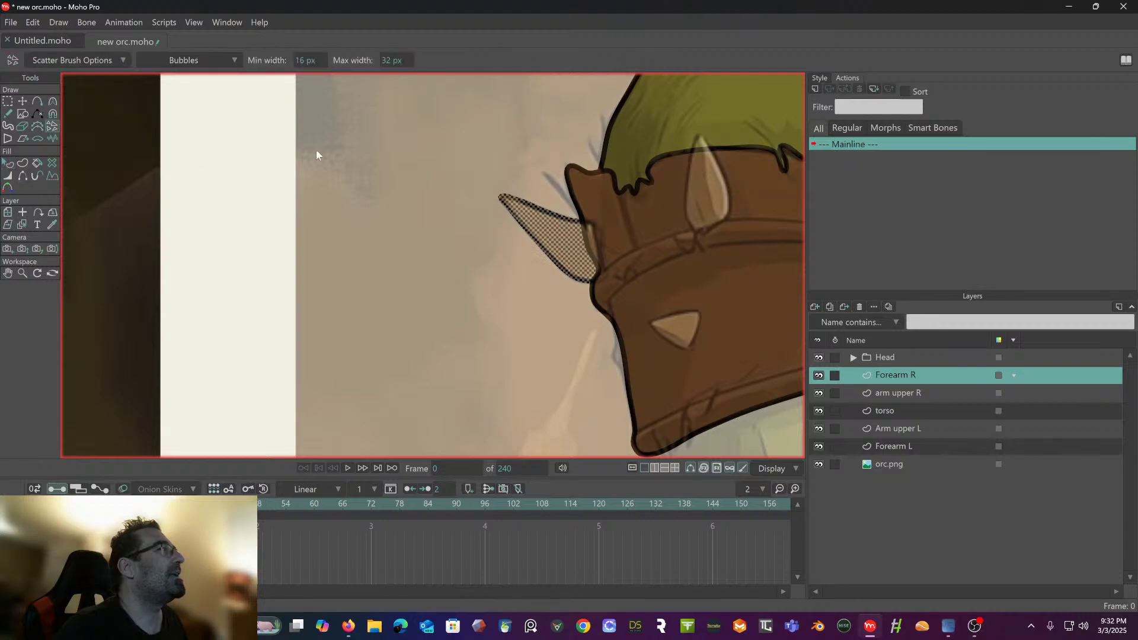
pyautogui.hscroll(-10, 264, 147)
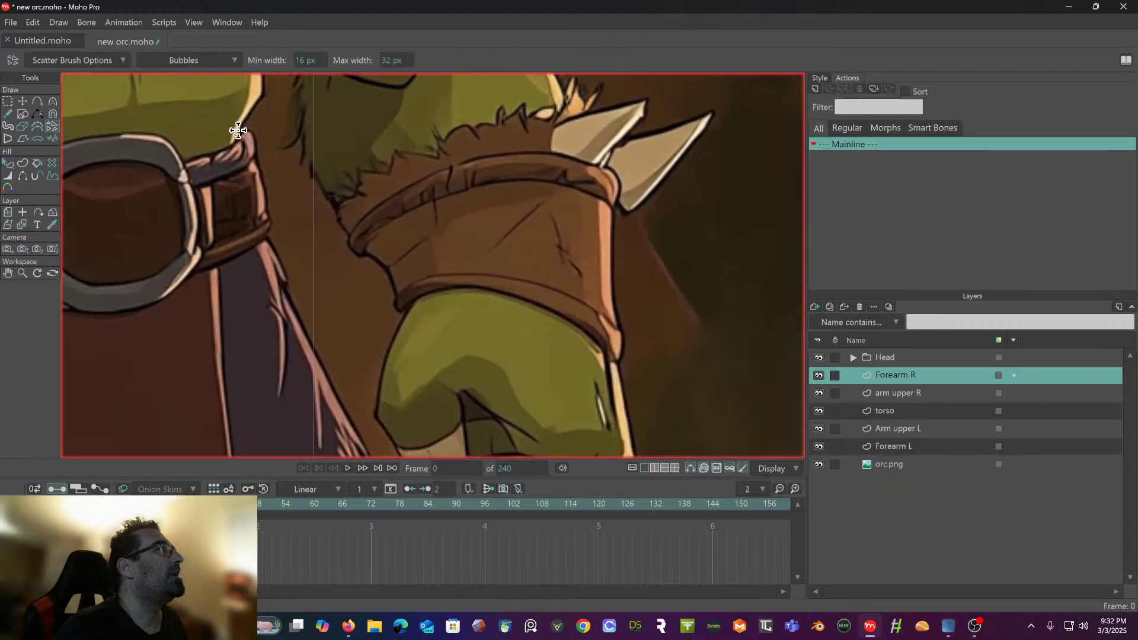
pyautogui.hscroll(-5, 421, 152)
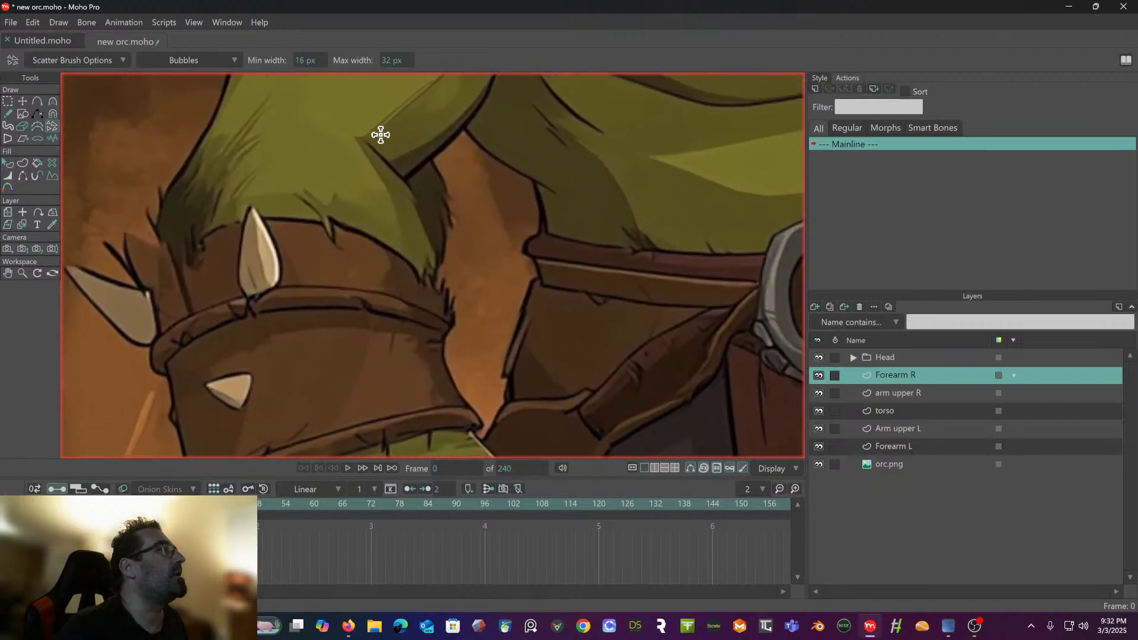
pyautogui.moveTo(340, 109); pyautogui.dragTo(407, 116)
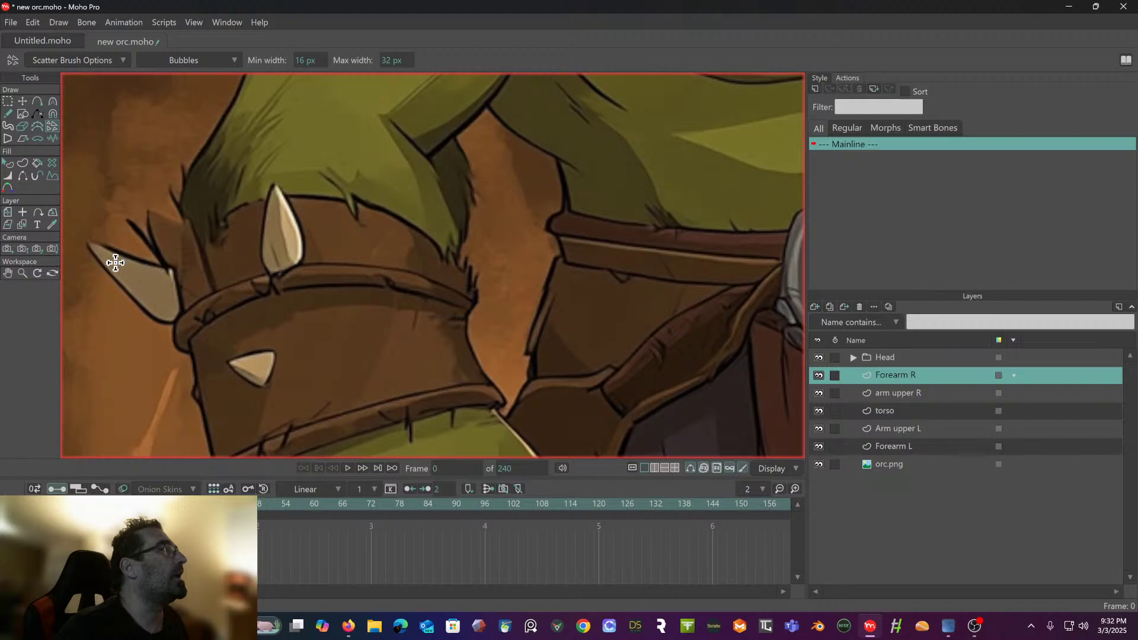
pyautogui.scroll(-2, 154, 209)
pyautogui.scroll(-3, 196, 188)
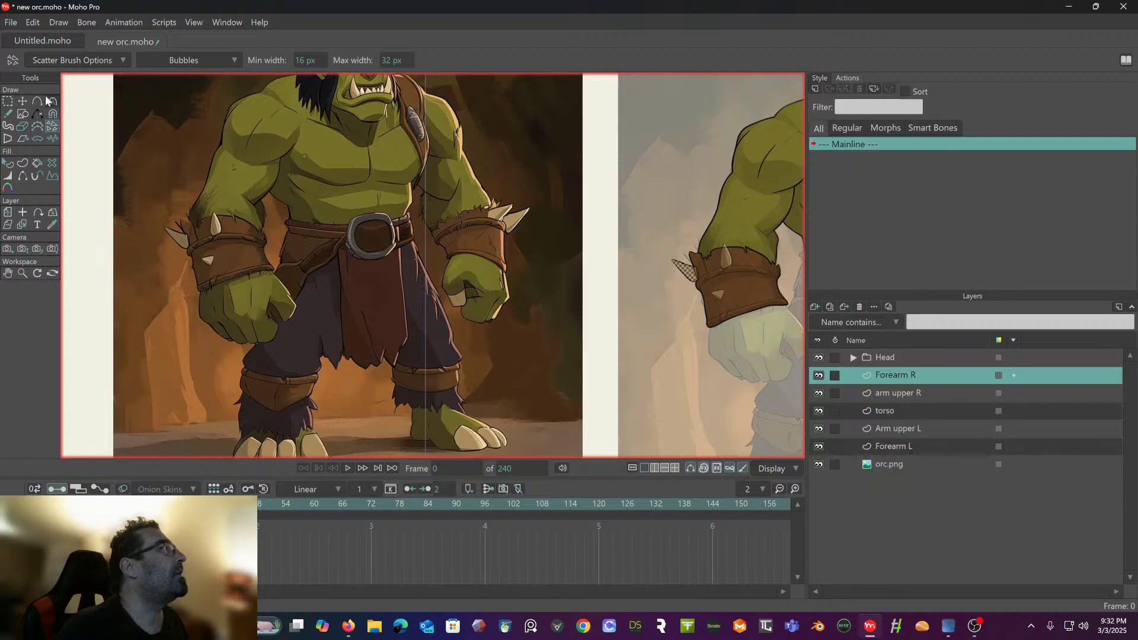
pyautogui.click(8, 164)
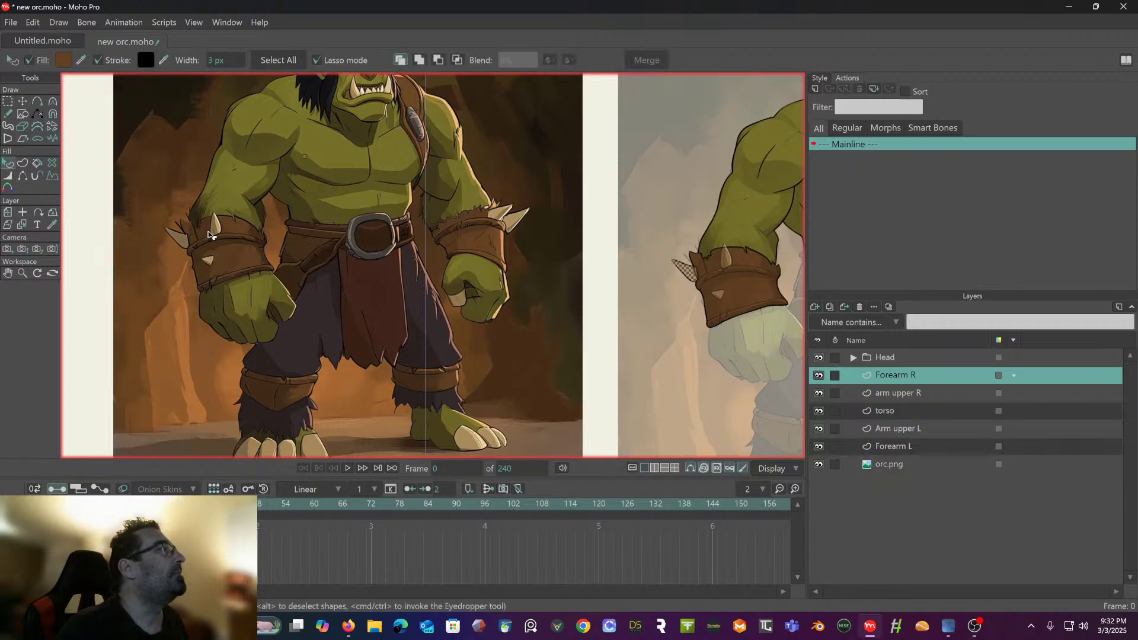
pyautogui.click(82, 61)
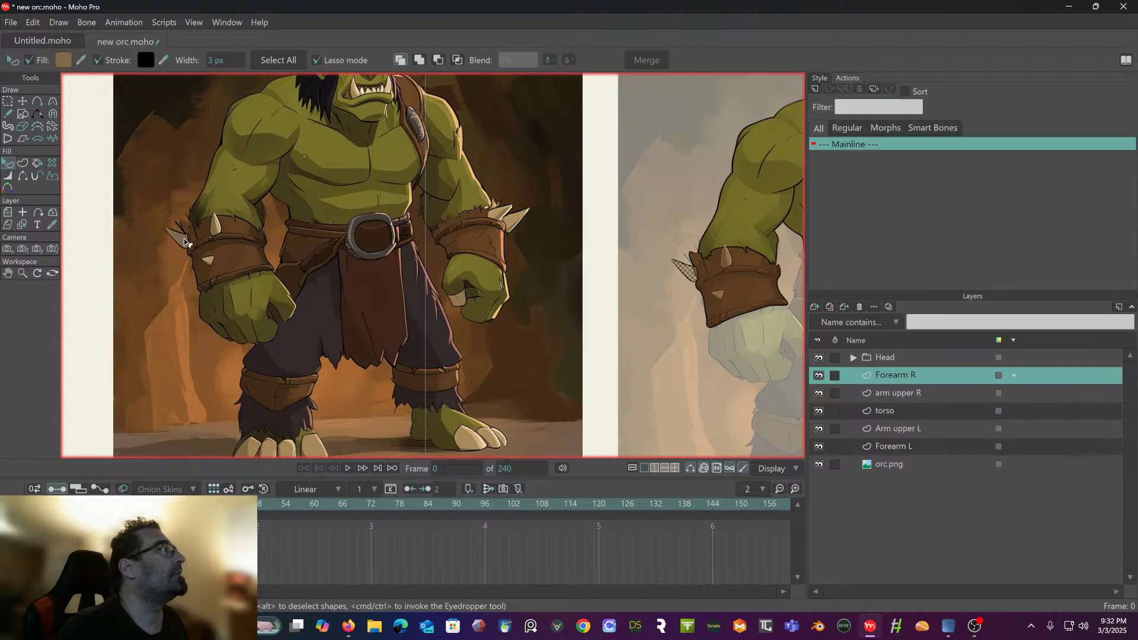
# - Trace the upright front spike on the cuff's upper band as a closed outline over the faded reference
pyautogui.hscroll(5, 184, 241)
pyautogui.hscroll(3, 449, 164)
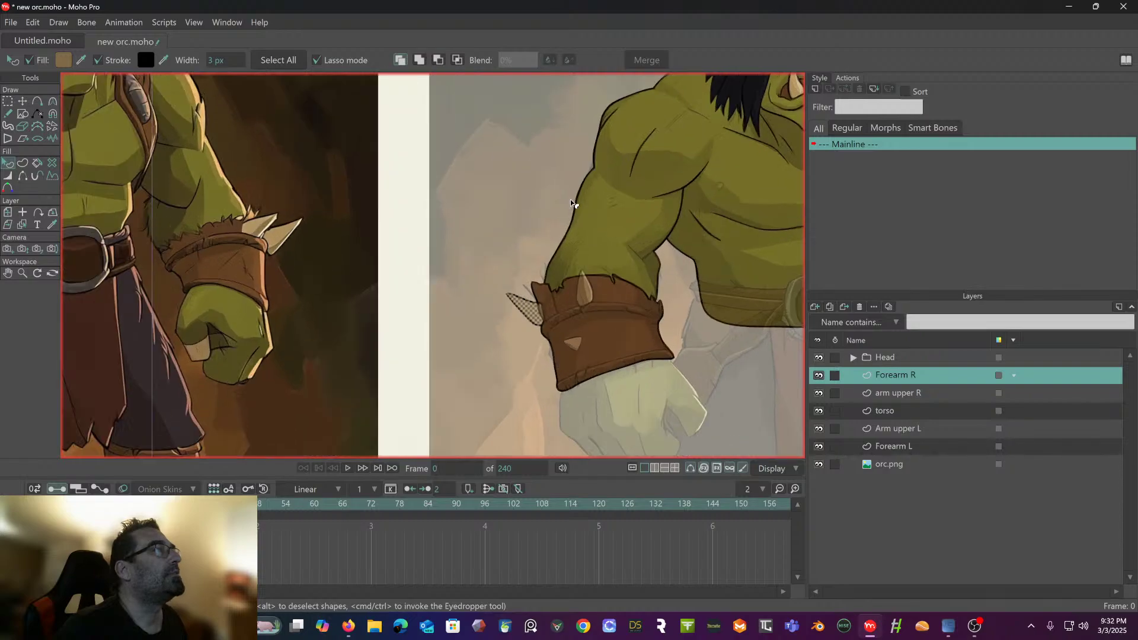
pyautogui.scroll(5, 505, 168)
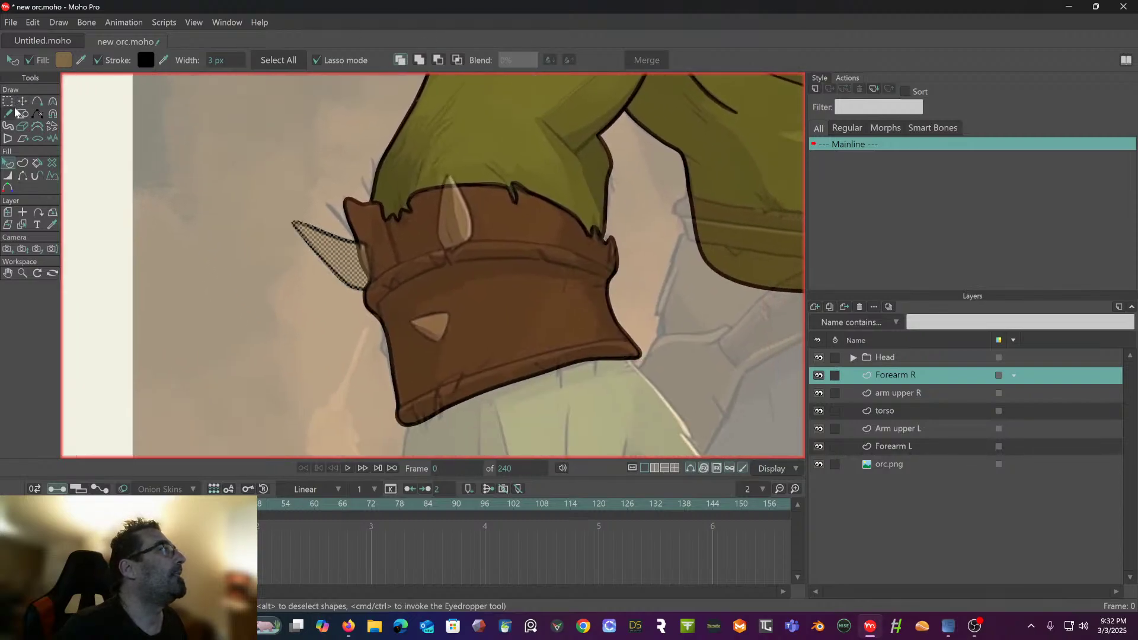
pyautogui.click(10, 114)
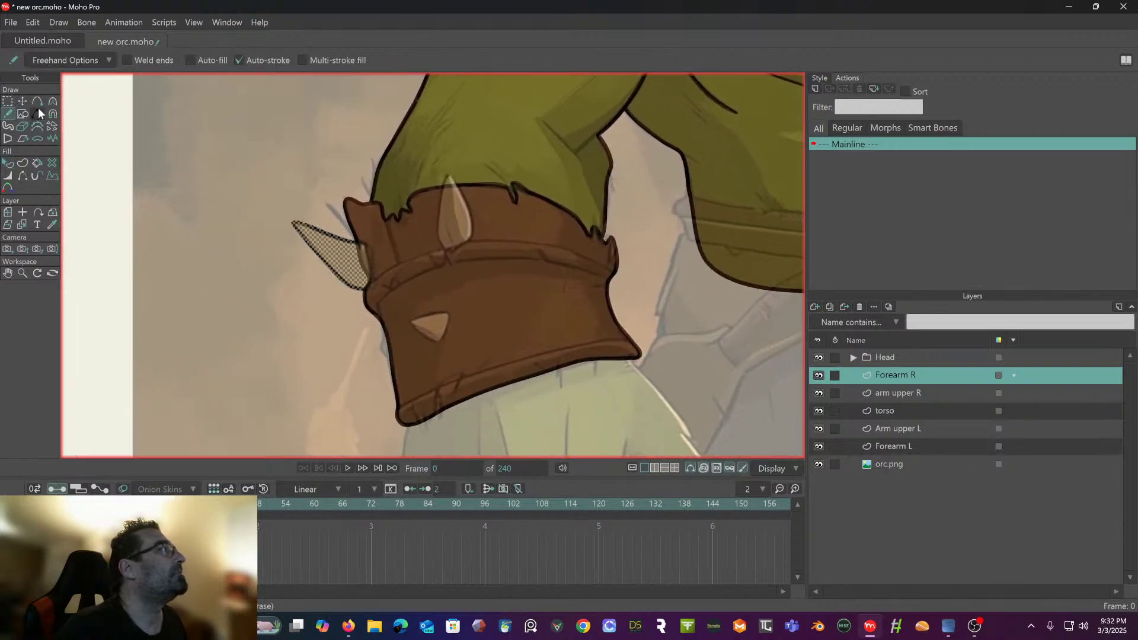
pyautogui.click(37, 101)
pyautogui.scroll(2, 369, 234)
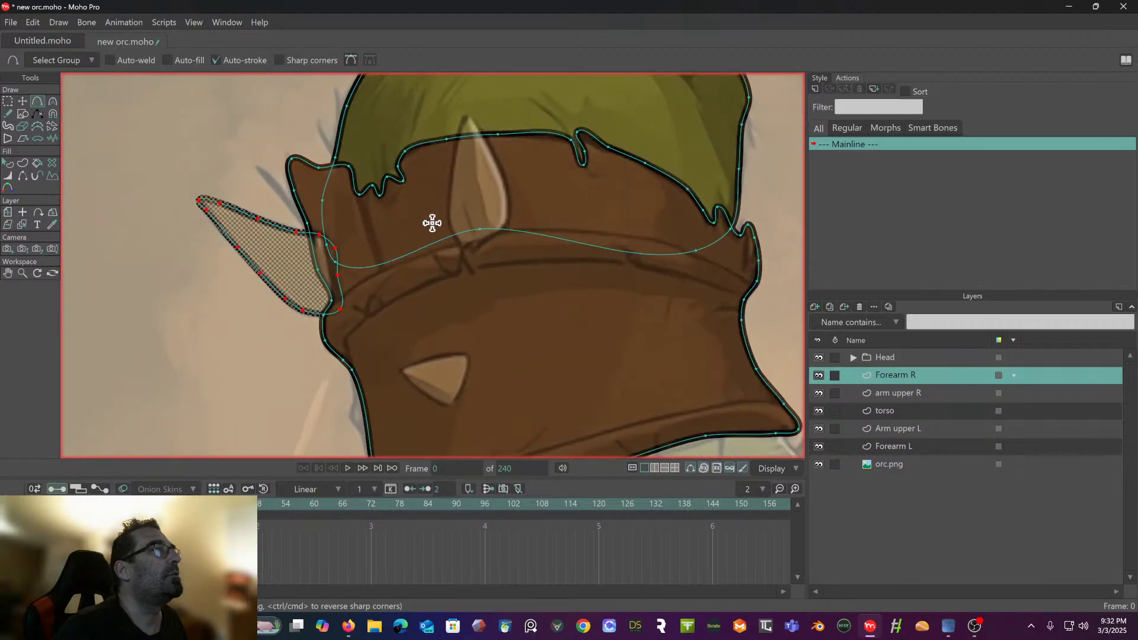
pyautogui.moveTo(449, 223)
pyautogui.mouseDown()
pyautogui.moveTo(467, 114)
pyautogui.moveTo(510, 196)
pyautogui.moveTo(506, 221)
pyautogui.moveTo(463, 244)
pyautogui.moveTo(449, 222)
pyautogui.mouseUp()
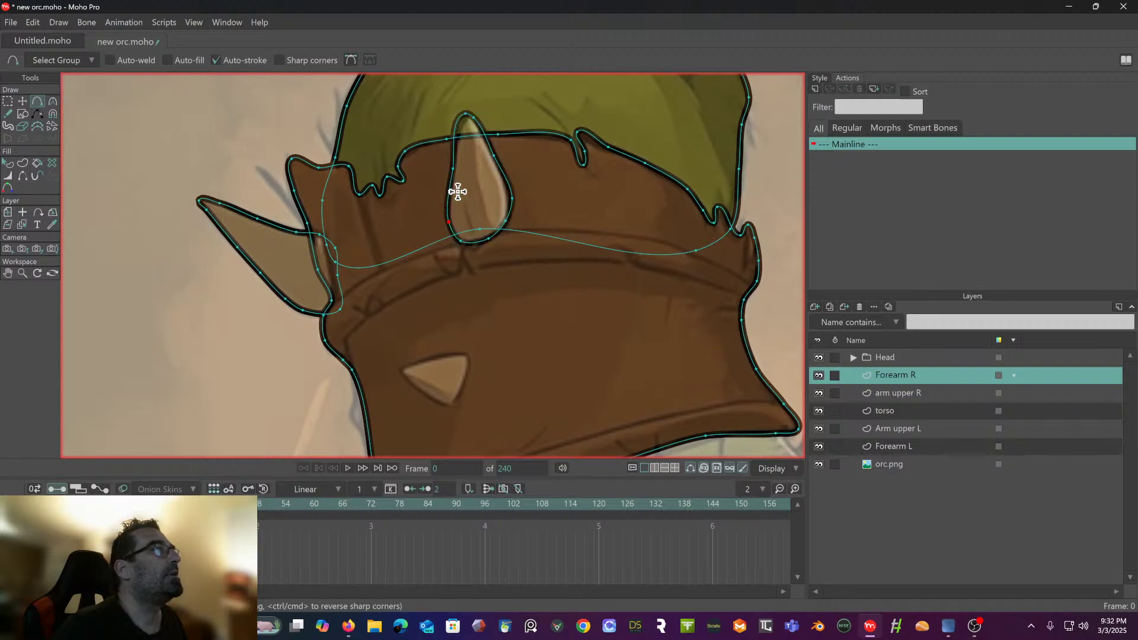
# - Sharpen the front spike's tip to a curvature of about 0.15 and adjust its tip point
pyautogui.scroll(-2, 457, 191)
pyautogui.scroll(3, 179, 154)
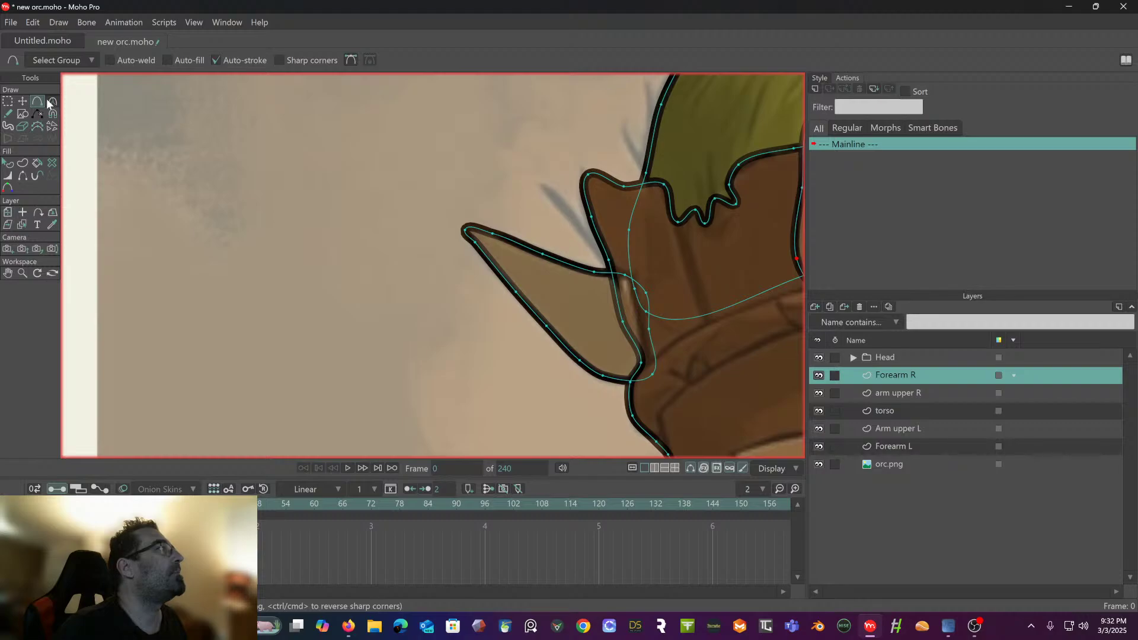
pyautogui.click(51, 102)
pyautogui.hscroll(5, 379, 157)
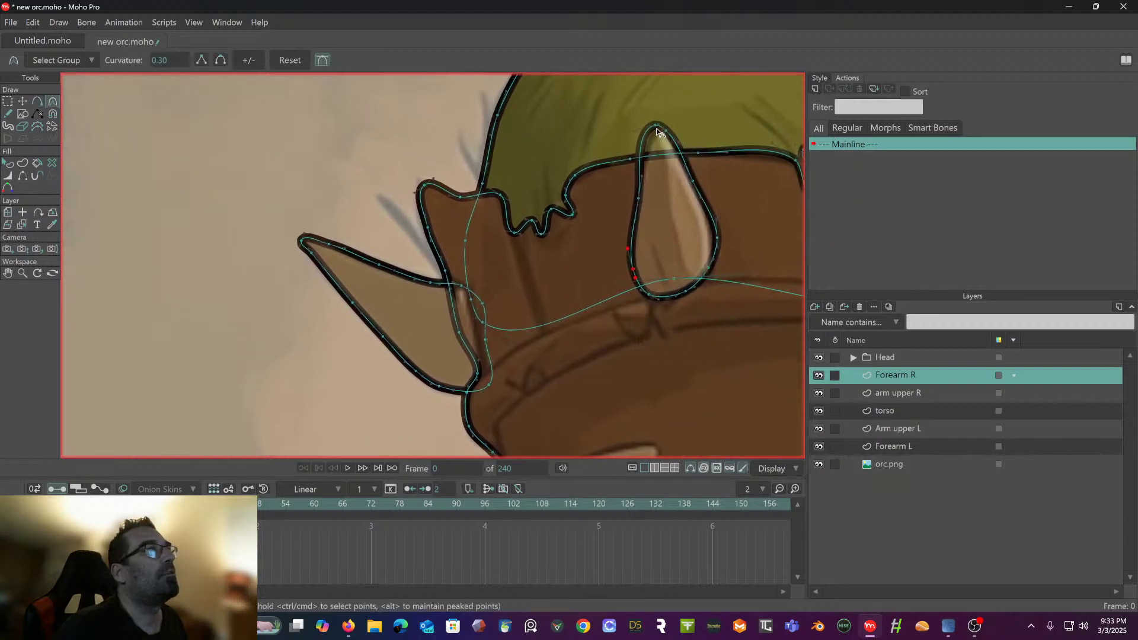
pyautogui.moveTo(637, 136); pyautogui.dragTo(496, 178)
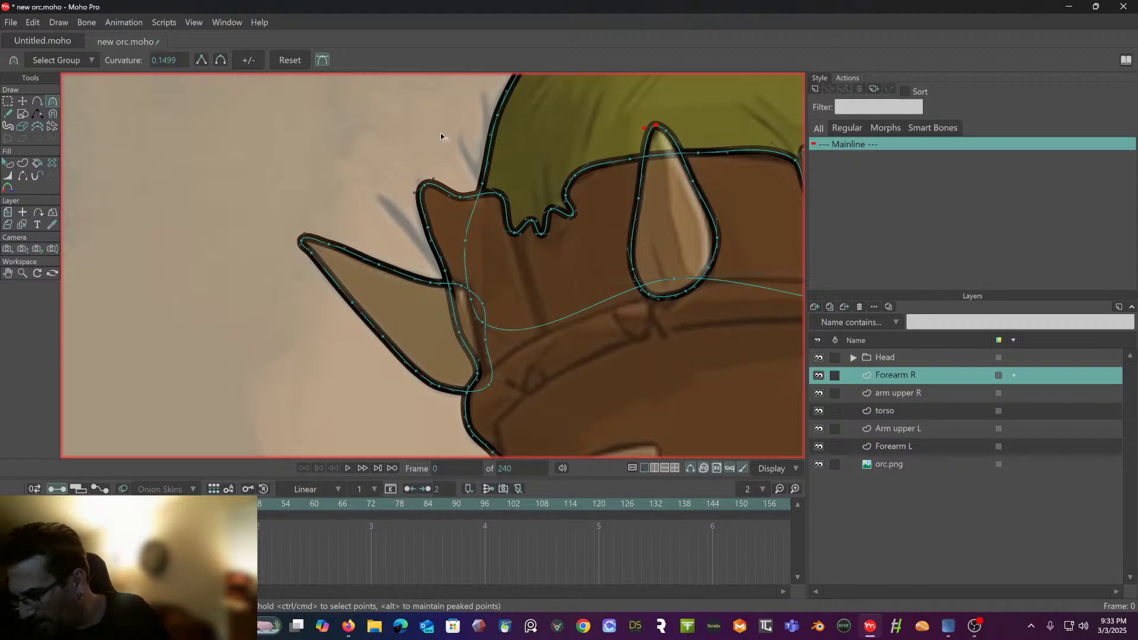
pyautogui.click(23, 101)
pyautogui.moveTo(418, 223); pyautogui.dragTo(269, 159)
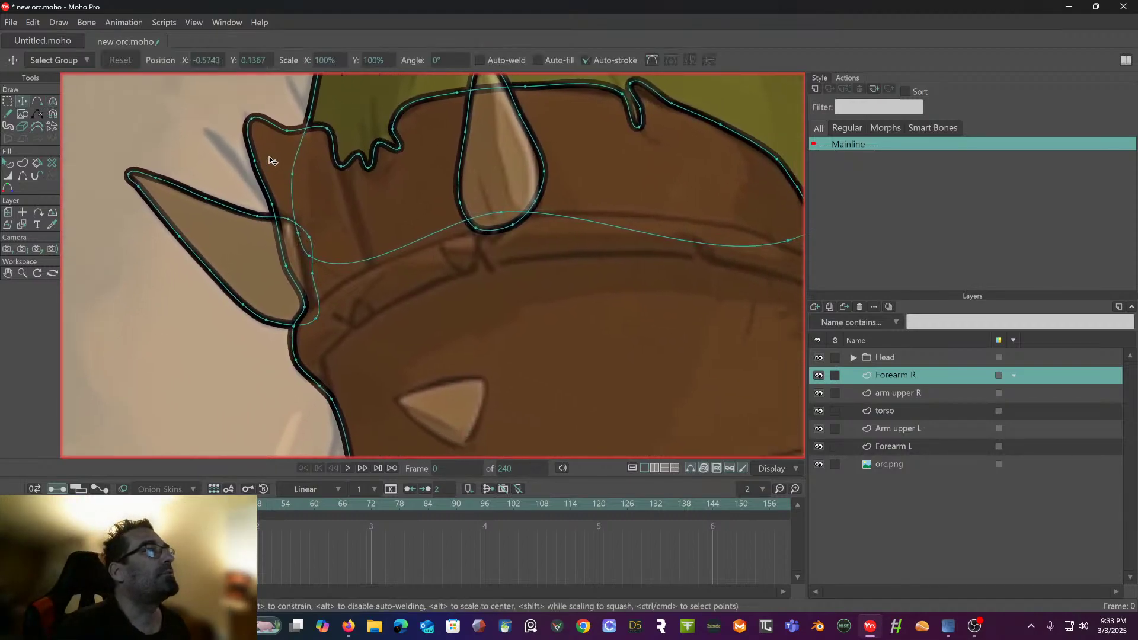
pyautogui.scroll(3, 236, 154)
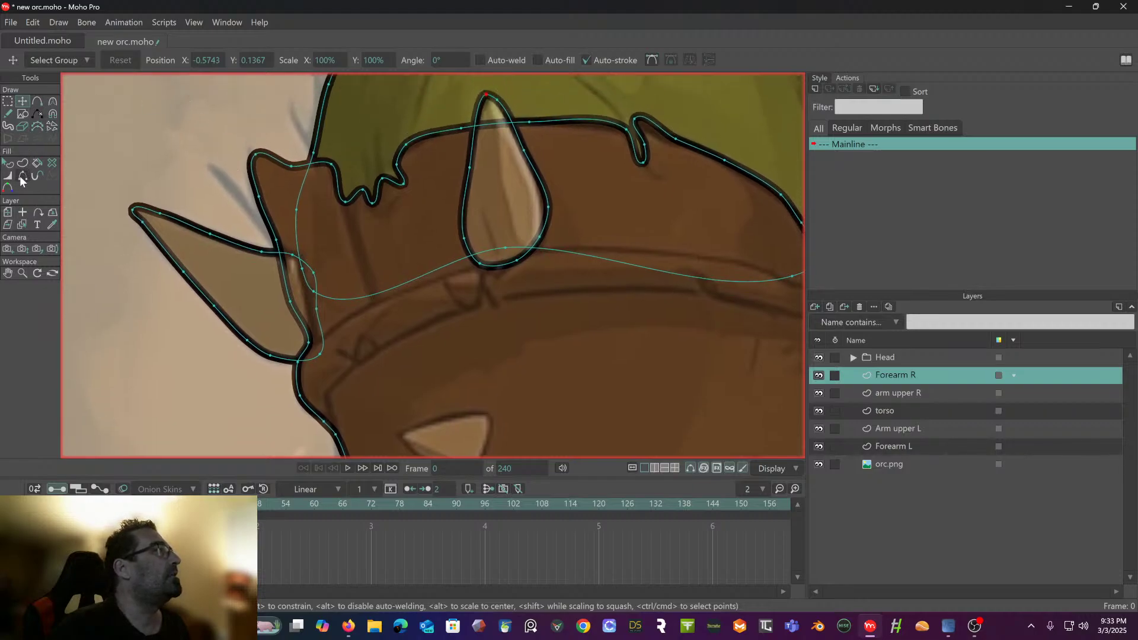
# - Sharpen the cuff's outer top corner and the ragged tear points along the outer part of its upper edge
pyautogui.click(52, 101)
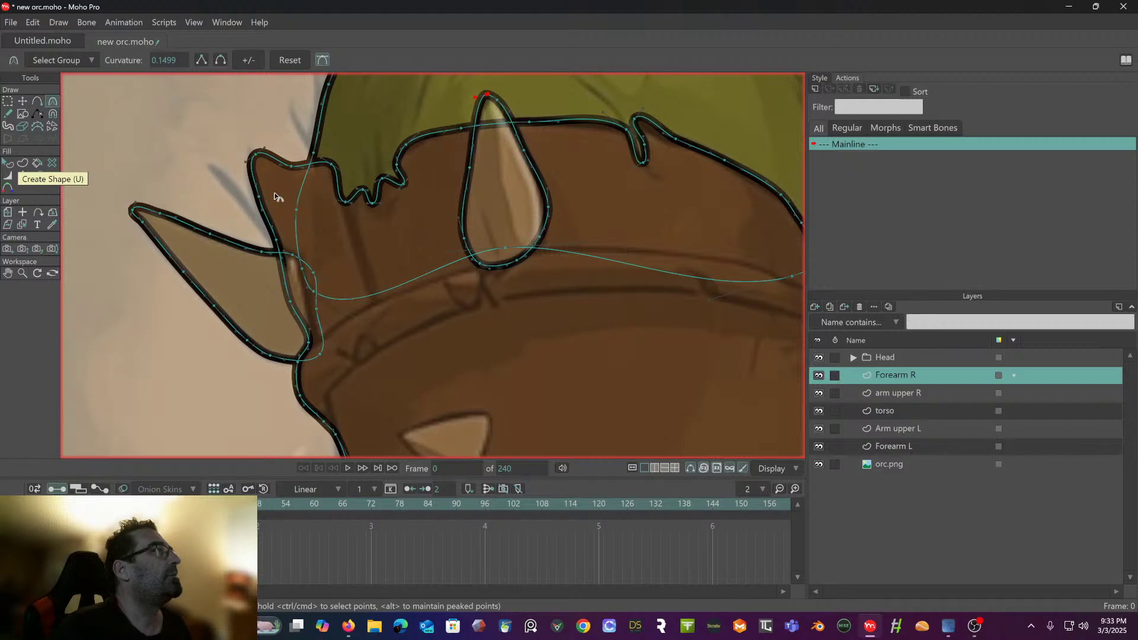
pyautogui.moveTo(220, 172); pyautogui.dragTo(99, 191)
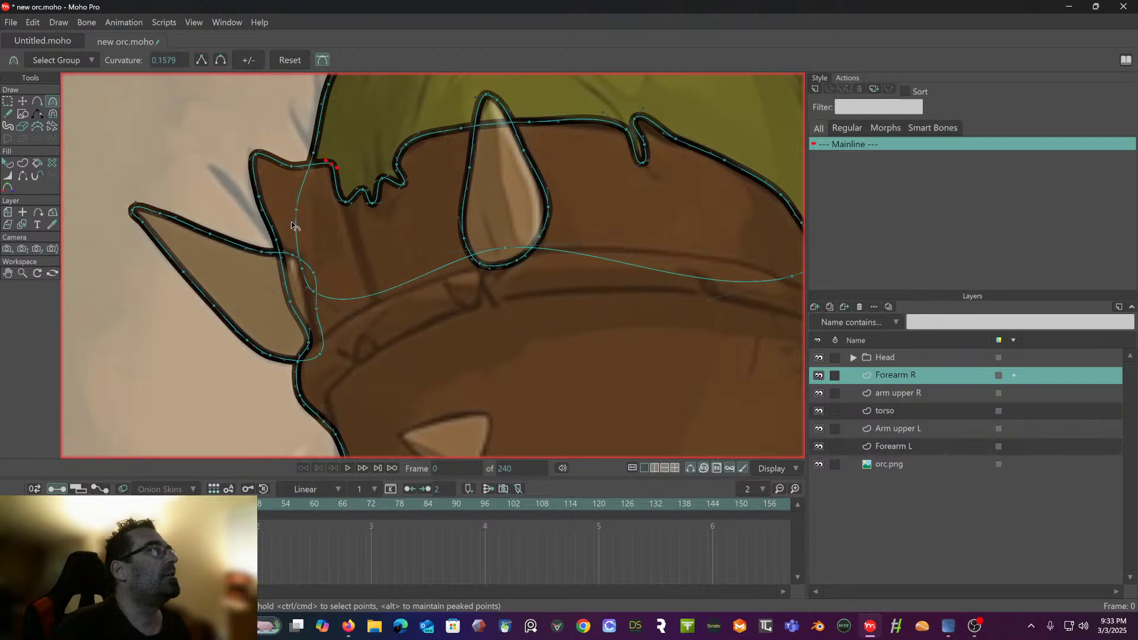
pyautogui.click(347, 202)
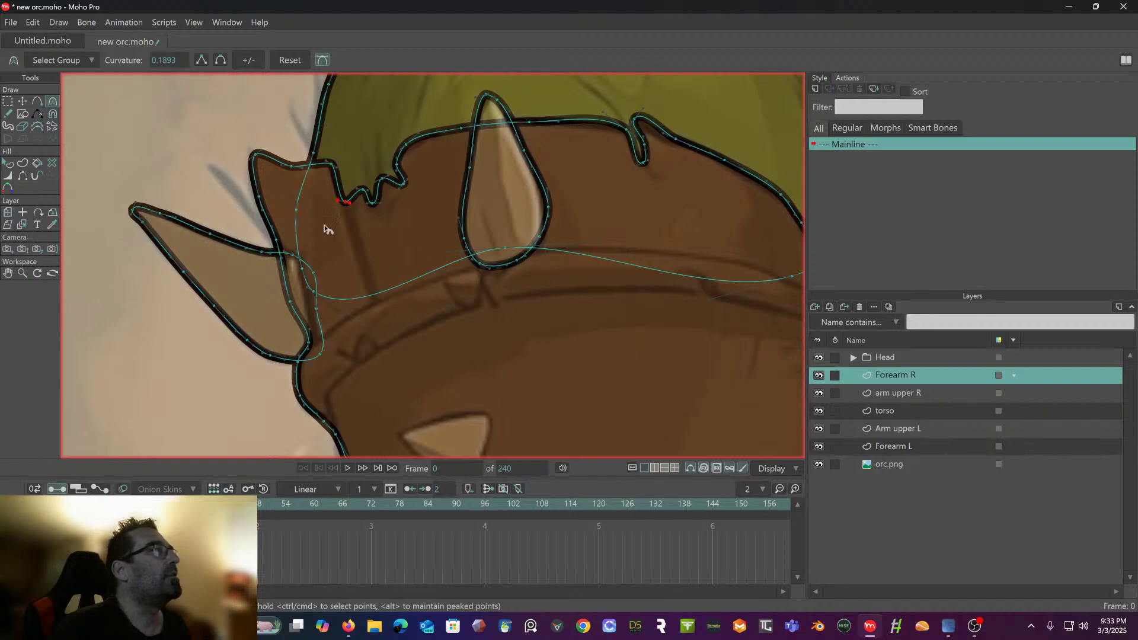
pyautogui.moveTo(361, 196); pyautogui.dragTo(363, 199)
pyautogui.click(406, 182)
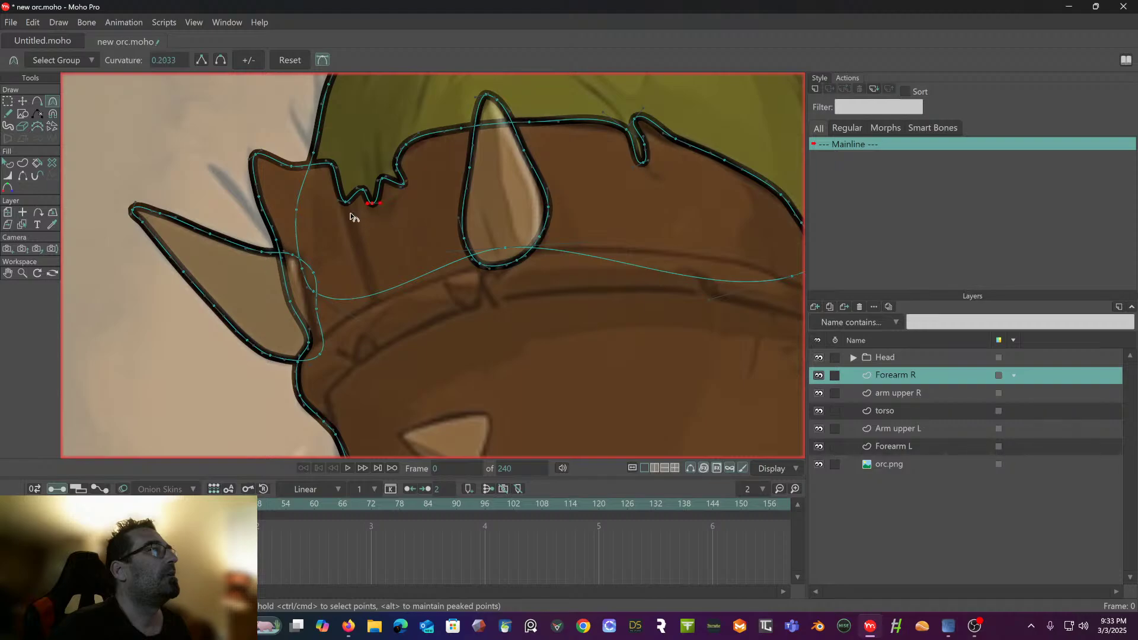
pyautogui.click(405, 155)
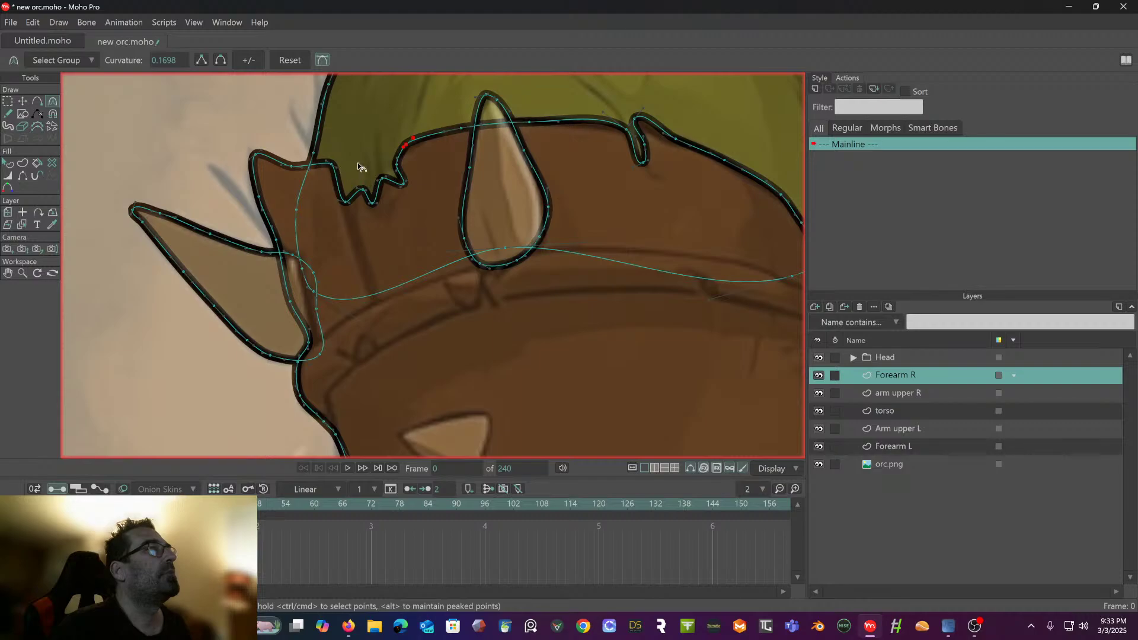
pyautogui.moveTo(561, 157); pyautogui.dragTo(433, 154)
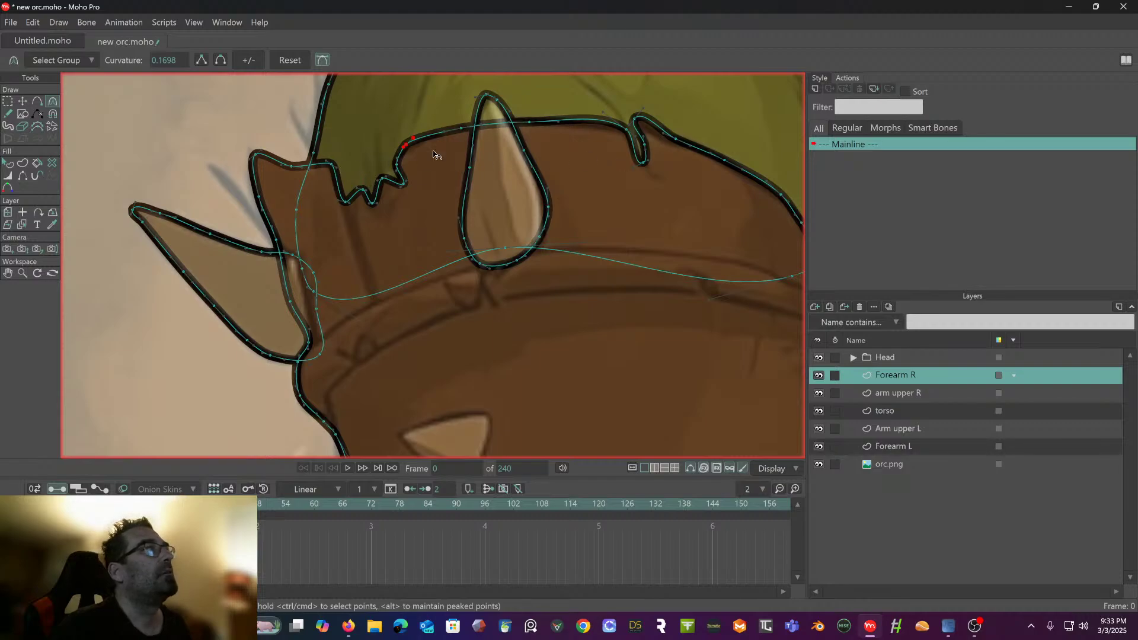
# - Sharpen the points of the single notch and the tears at the inner end of the cuff's upper edge
pyautogui.click(642, 163)
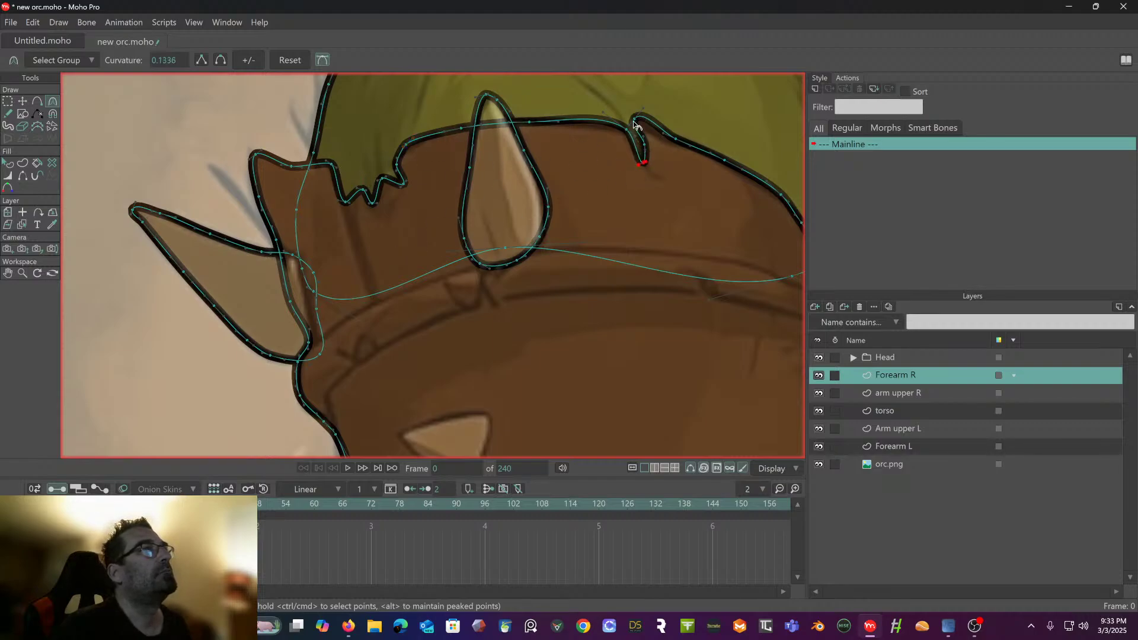
pyautogui.moveTo(640, 125); pyautogui.dragTo(426, 204)
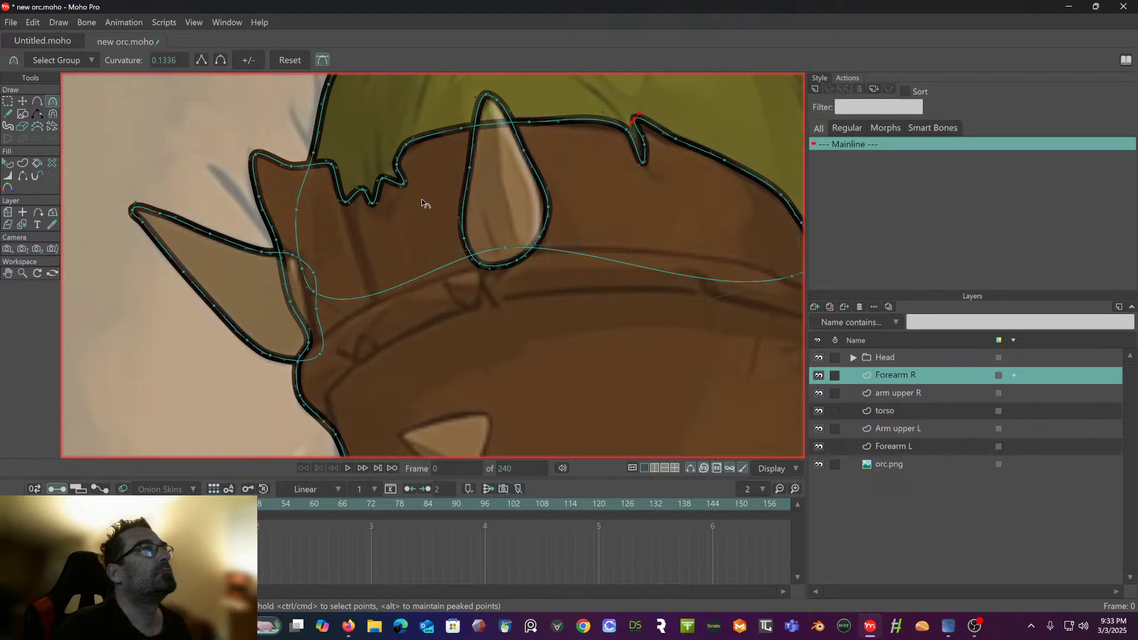
pyautogui.moveTo(620, 139); pyautogui.dragTo(436, 192)
pyautogui.moveTo(427, 138); pyautogui.dragTo(405, 131)
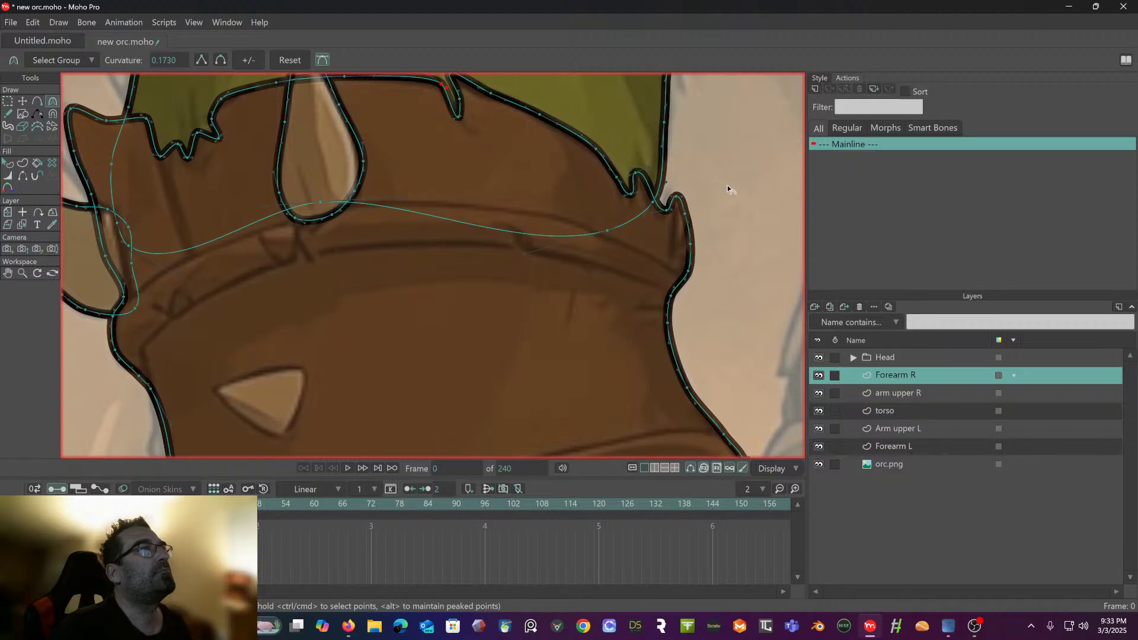
pyautogui.click(630, 196)
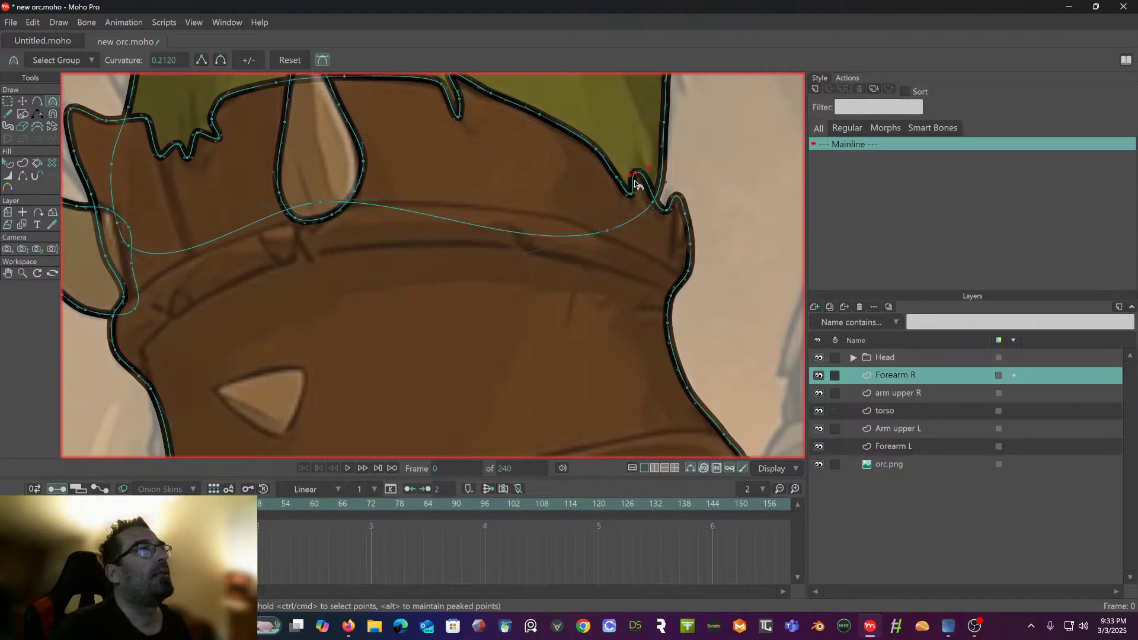
pyautogui.moveTo(636, 185); pyautogui.dragTo(458, 254)
pyautogui.moveTo(651, 219); pyautogui.dragTo(481, 281)
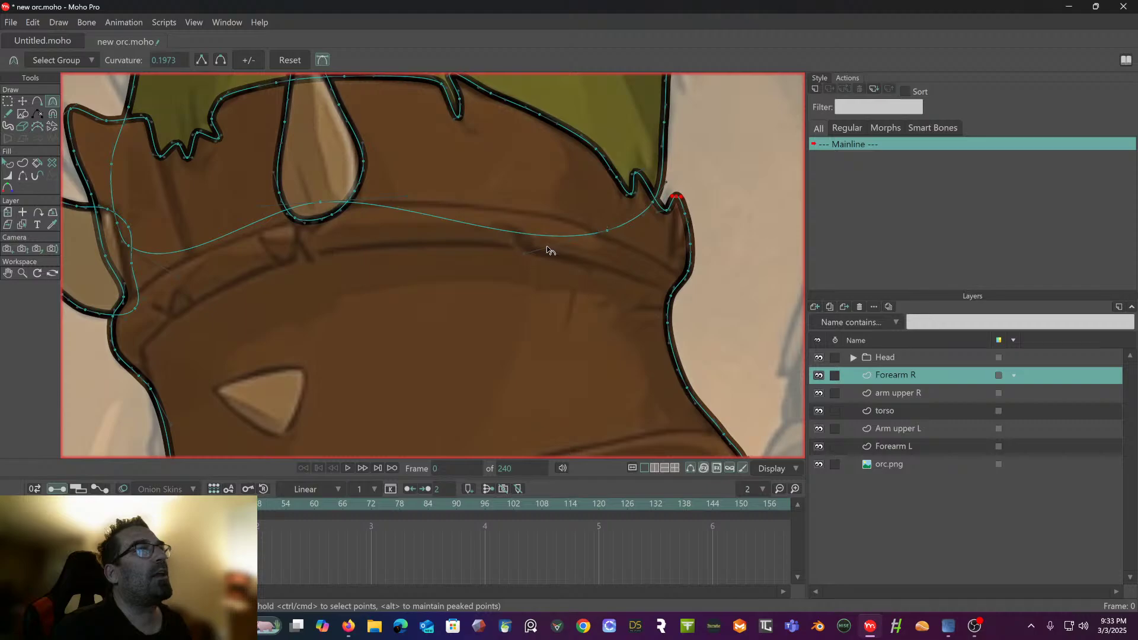
# - Tighten the curvature at the bend in the cuff's inner side and at its lower inner corner
pyautogui.keyDown('ctrl'); pyautogui.click(686, 269); pyautogui.keyUp('ctrl')
pyautogui.moveTo(559, 299); pyautogui.dragTo(614, 209)
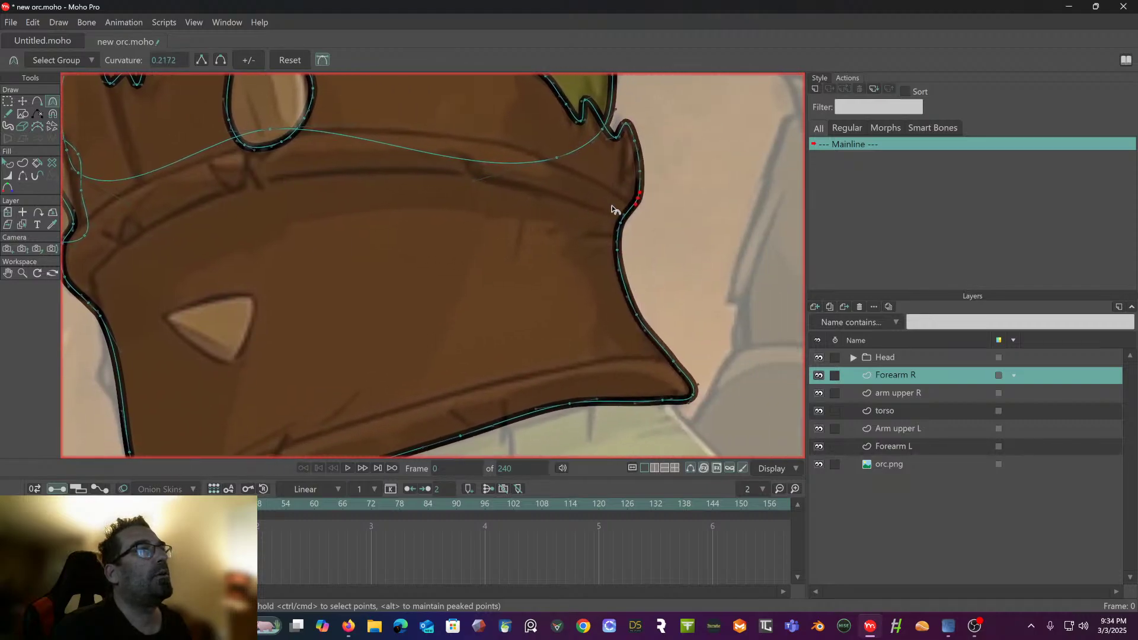
pyautogui.moveTo(550, 242); pyautogui.dragTo(632, 193)
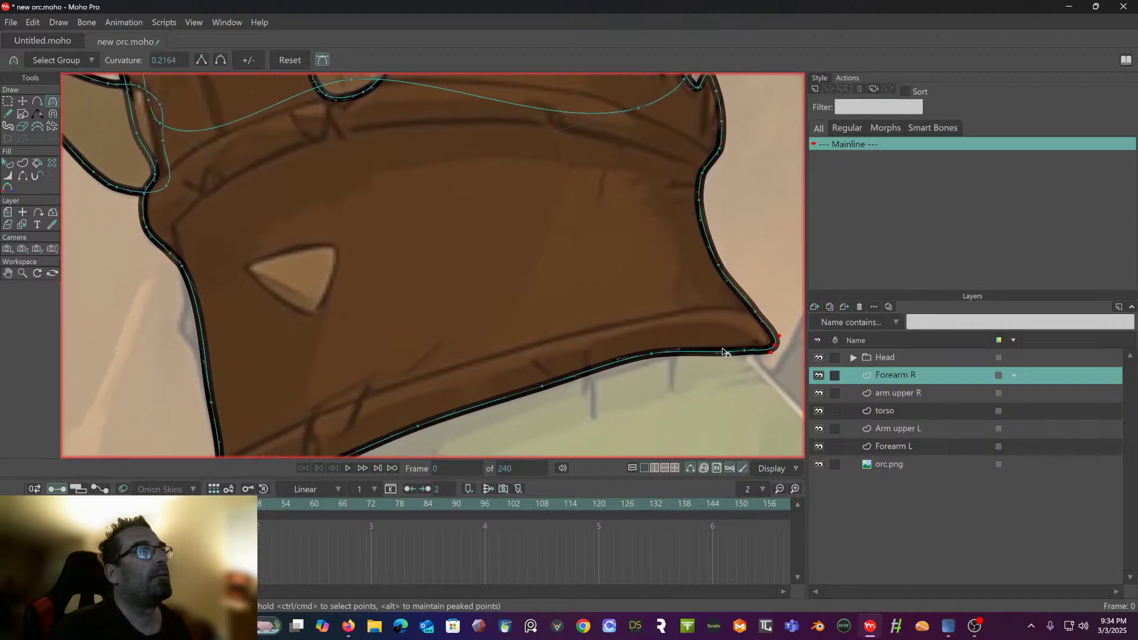
pyautogui.moveTo(722, 347); pyautogui.dragTo(617, 361)
pyautogui.moveTo(626, 271); pyautogui.dragTo(762, 201)
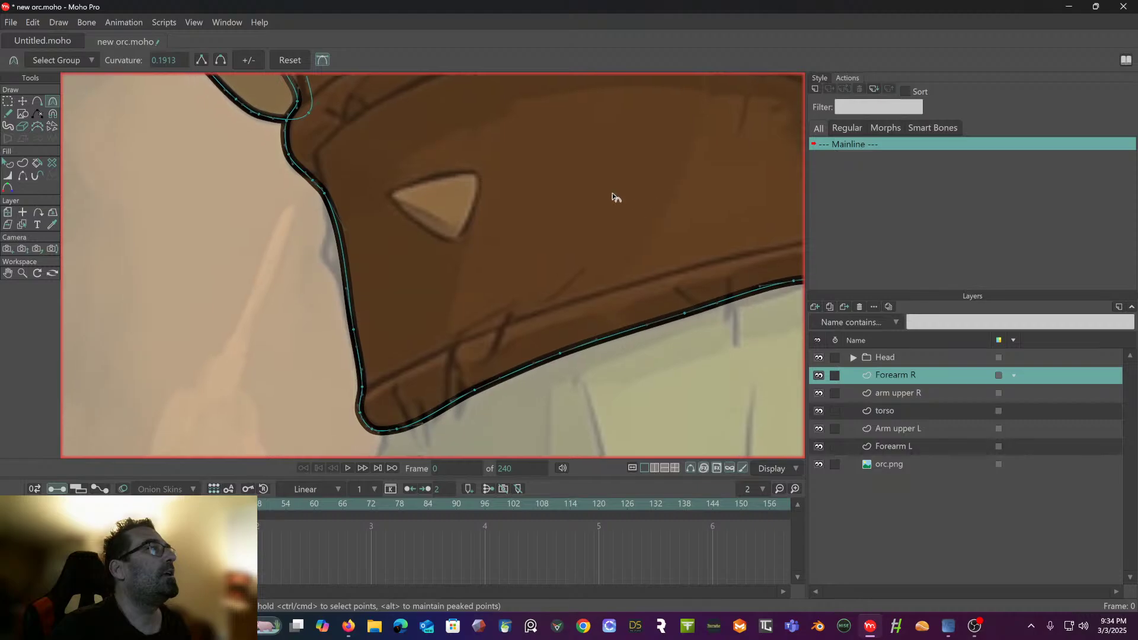
# - Select the cuff's front spike shape and enable its fill
pyautogui.moveTo(615, 196)
pyautogui.mouseDown()
pyautogui.moveTo(591, 132)
pyautogui.moveTo(484, 234)
pyautogui.mouseUp()
pyautogui.scroll(-5, 485, 235)
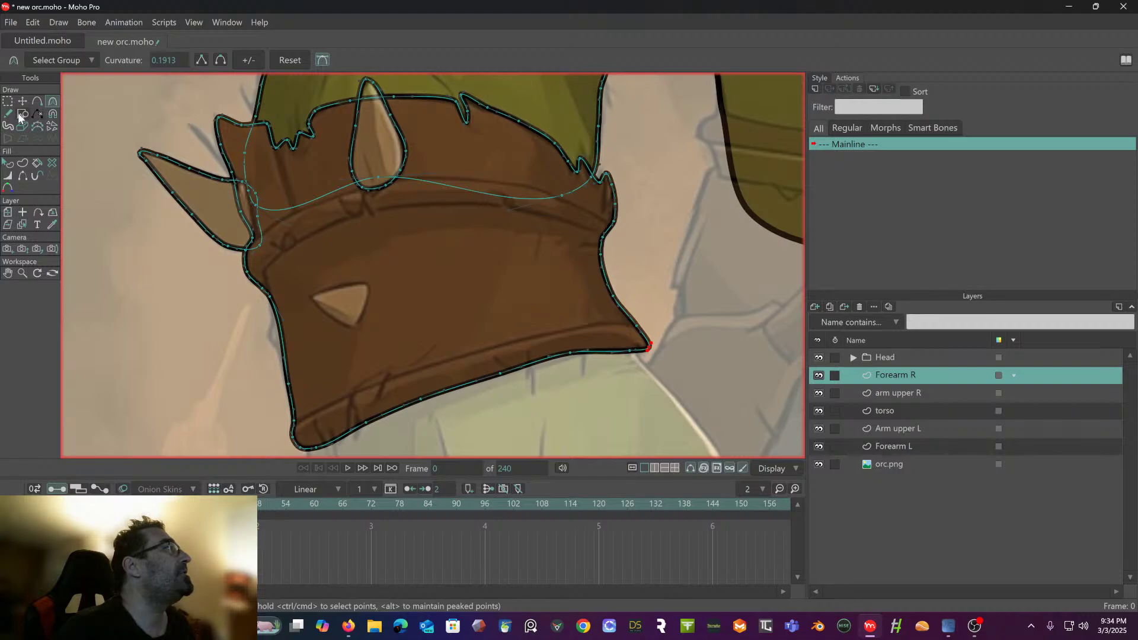
pyautogui.click(8, 163)
pyautogui.click(363, 144)
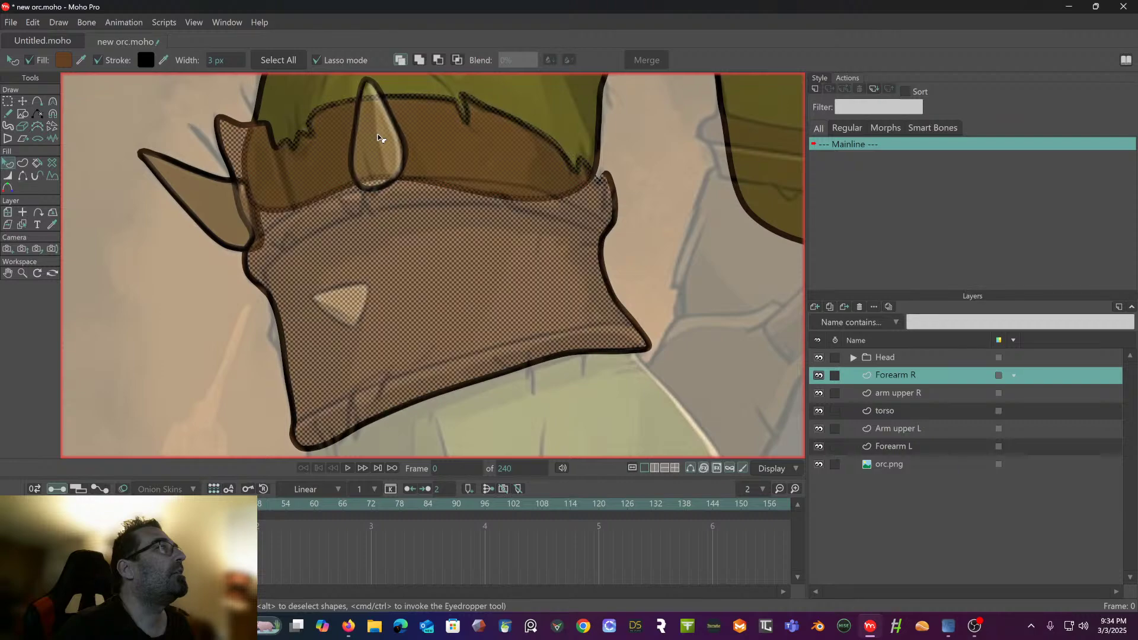
pyautogui.click(372, 94)
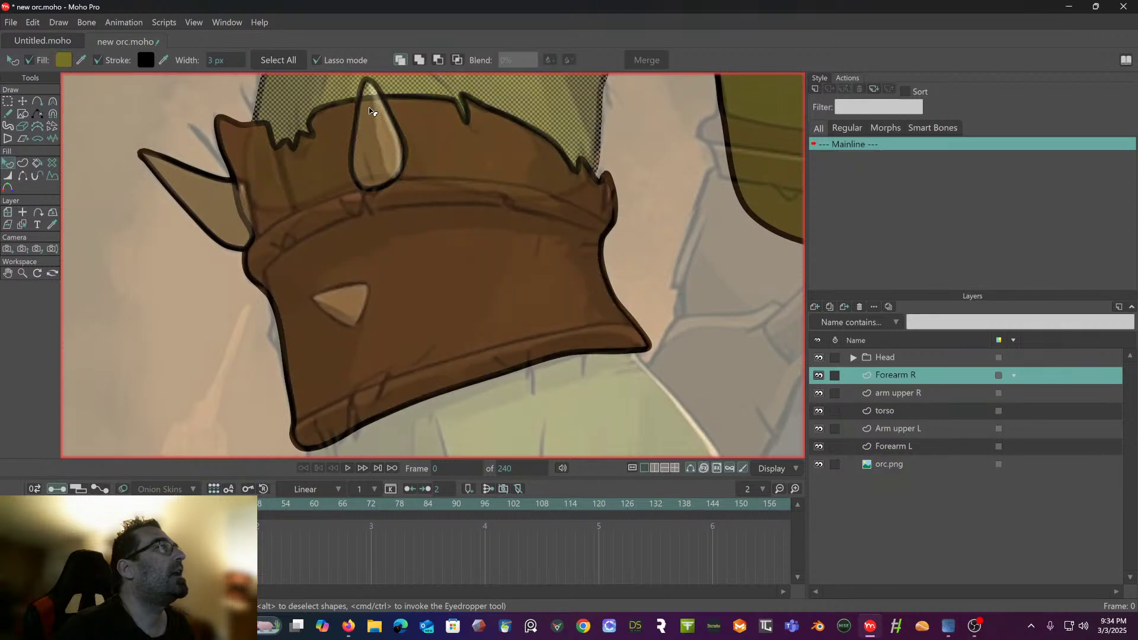
pyautogui.click(361, 110)
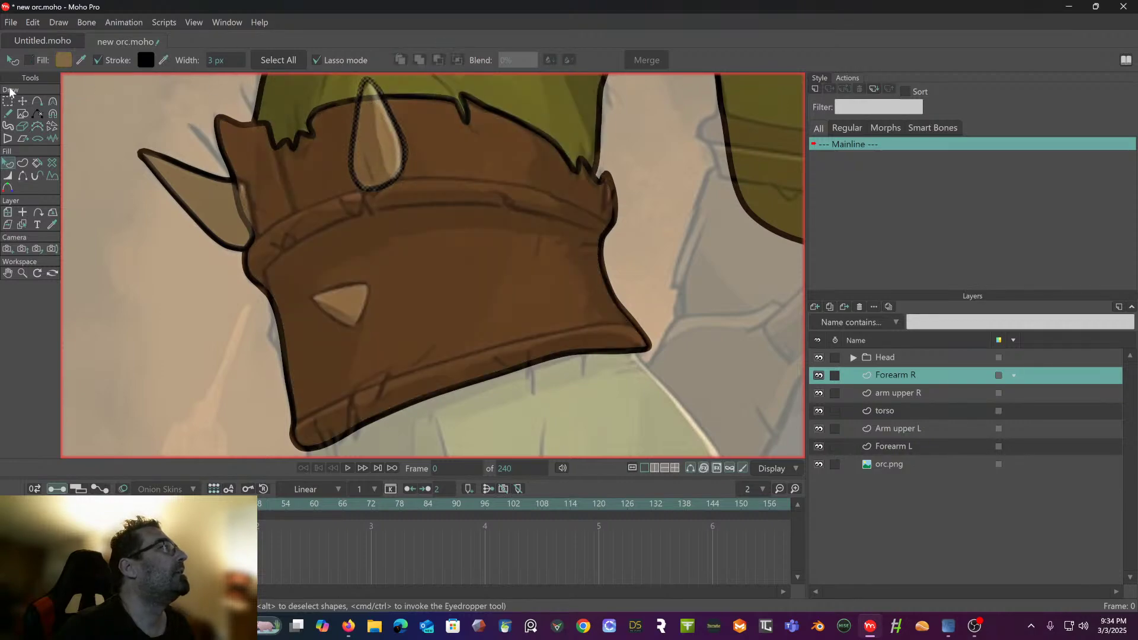
pyautogui.click(29, 59)
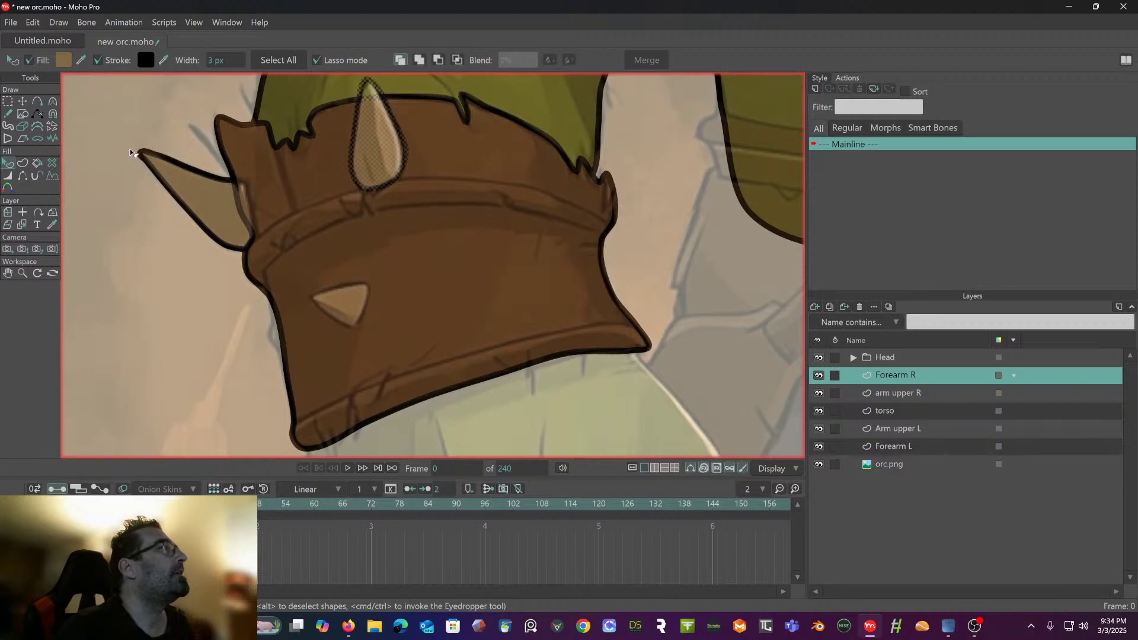
# - Draw the long seam stroke above the cuff's lower hem, from the inner side down to the stitch marks near the outer end
pyautogui.scroll(-5, 166, 170)
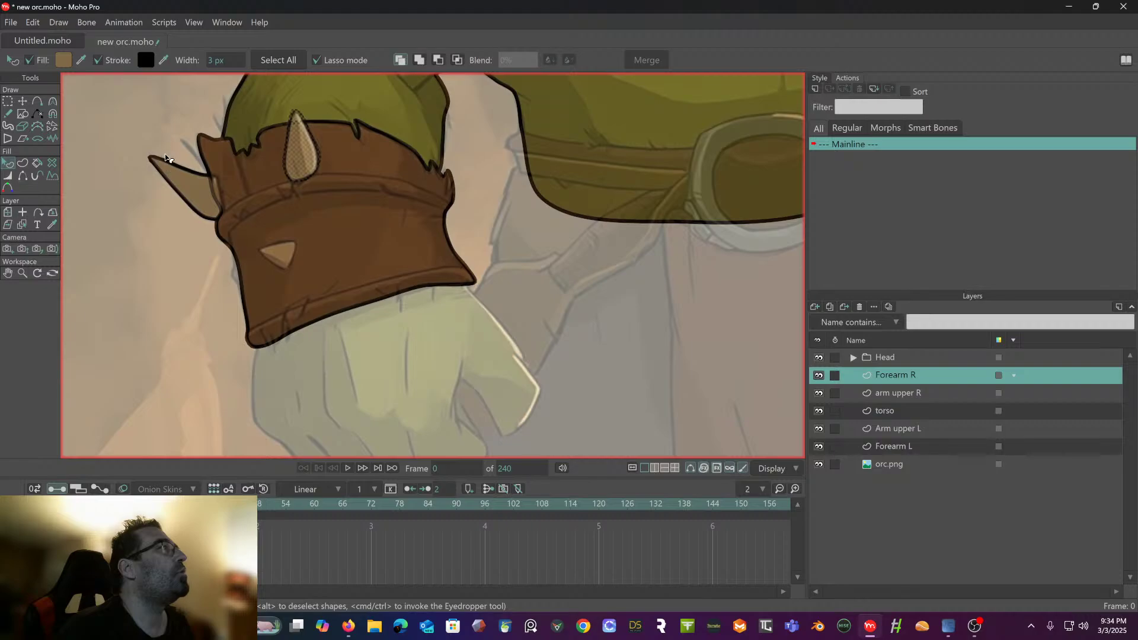
pyautogui.moveTo(182, 159); pyautogui.dragTo(134, 144)
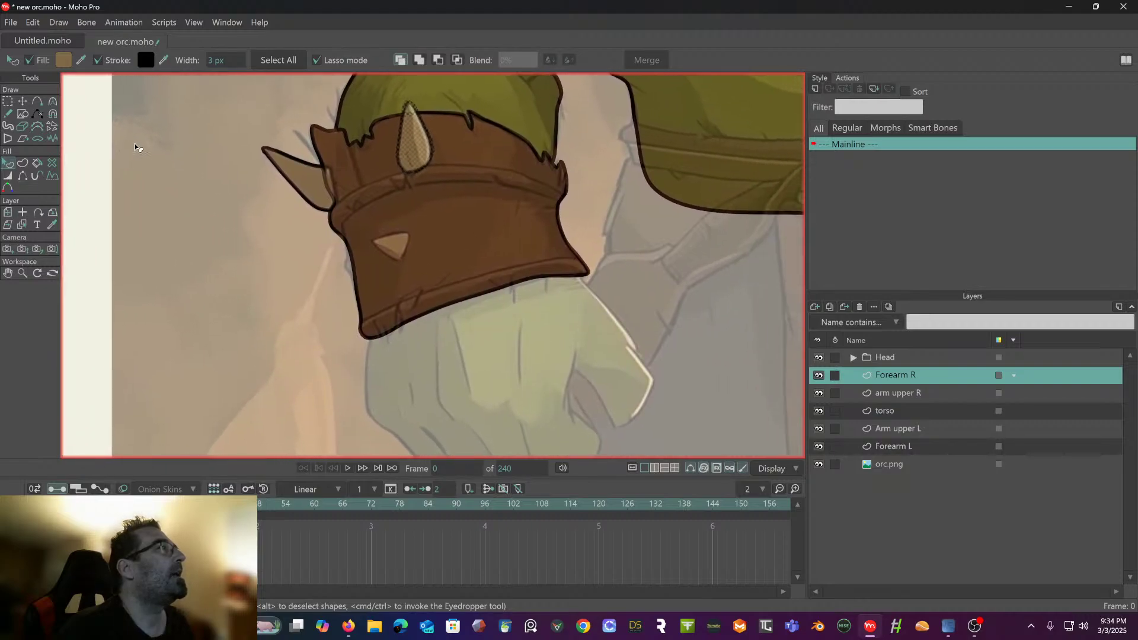
pyautogui.click(7, 100)
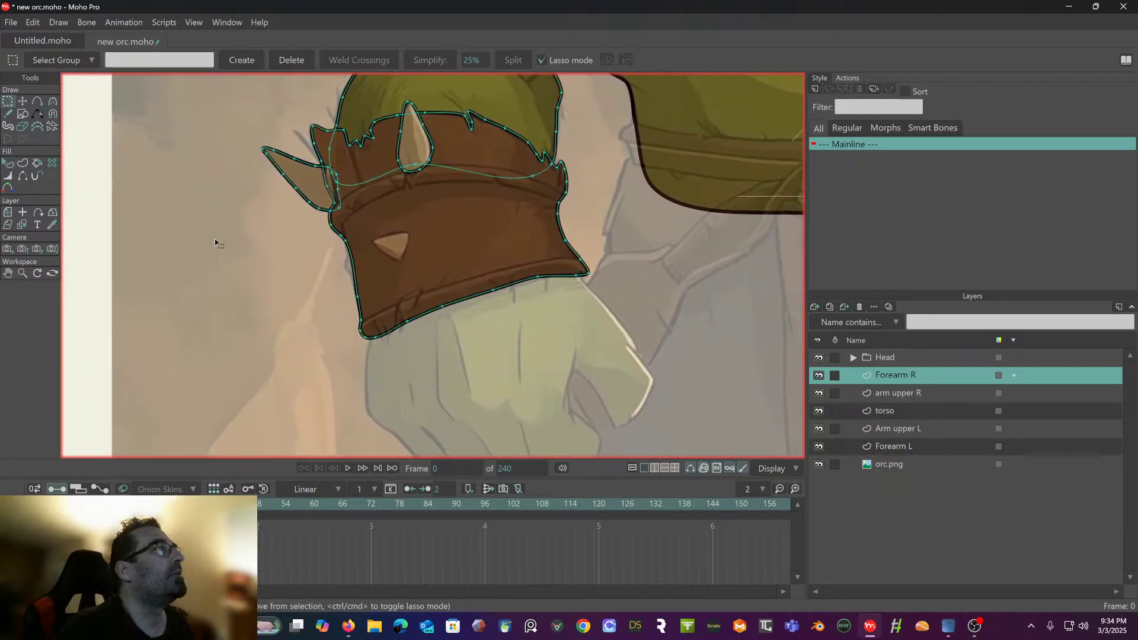
pyautogui.moveTo(250, 242); pyautogui.dragTo(168, 227)
pyautogui.scroll(1, 162, 219)
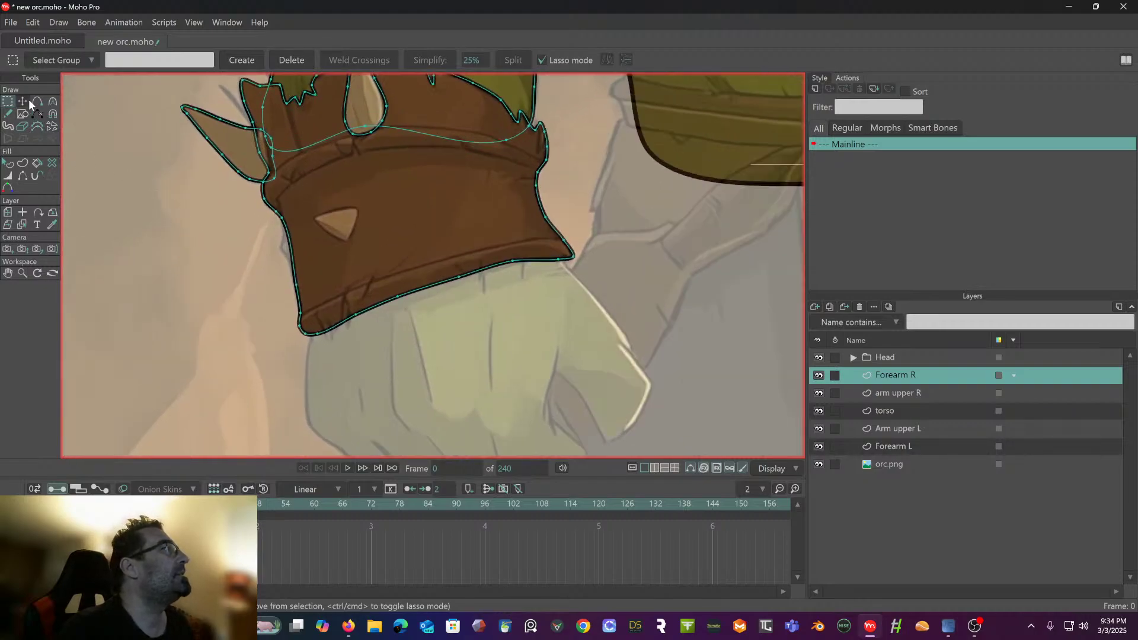
pyautogui.click(37, 101)
pyautogui.scroll(1, 272, 198)
pyautogui.moveTo(272, 198); pyautogui.dragTo(170, 160)
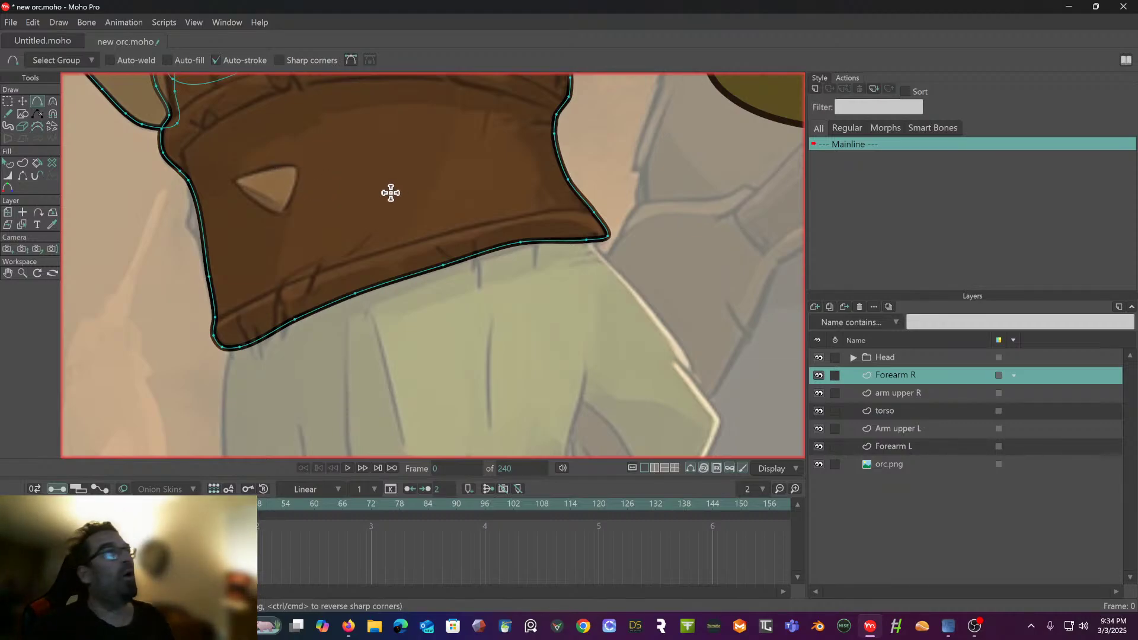
pyautogui.click(593, 212)
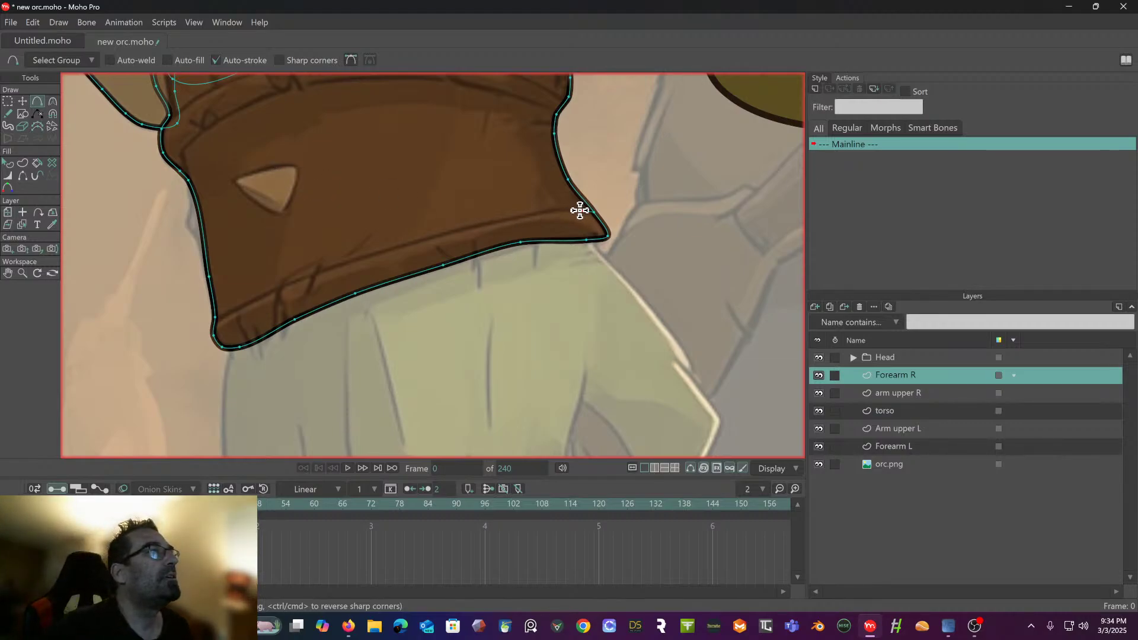
pyautogui.click(569, 211)
pyautogui.click(520, 214)
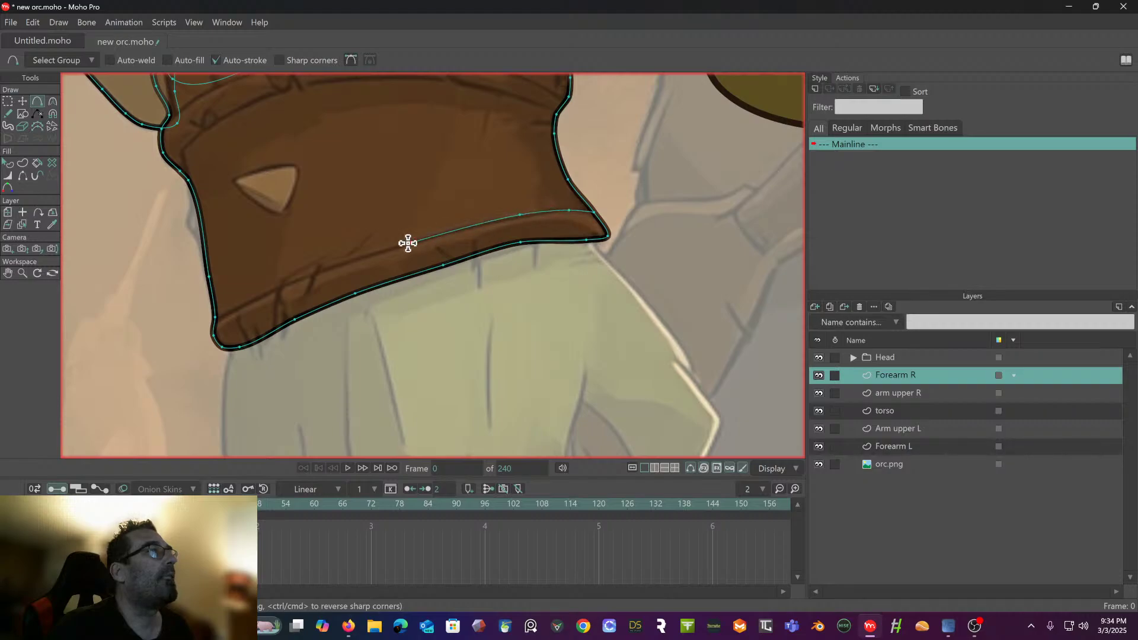
pyautogui.click(391, 249)
pyautogui.click(322, 272)
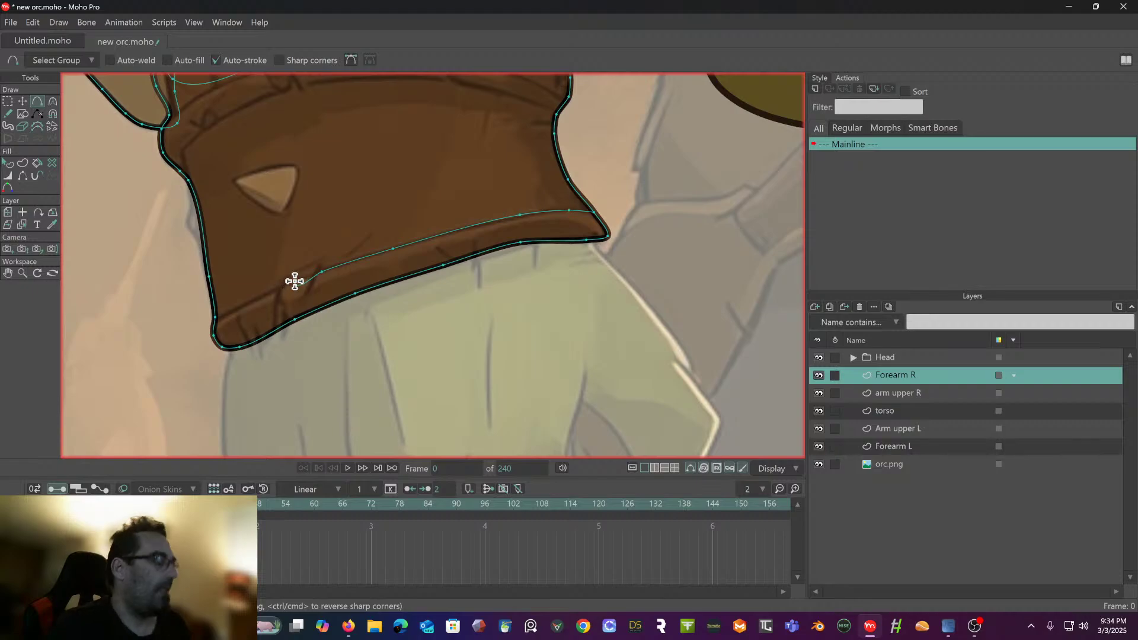
pyautogui.click(295, 279)
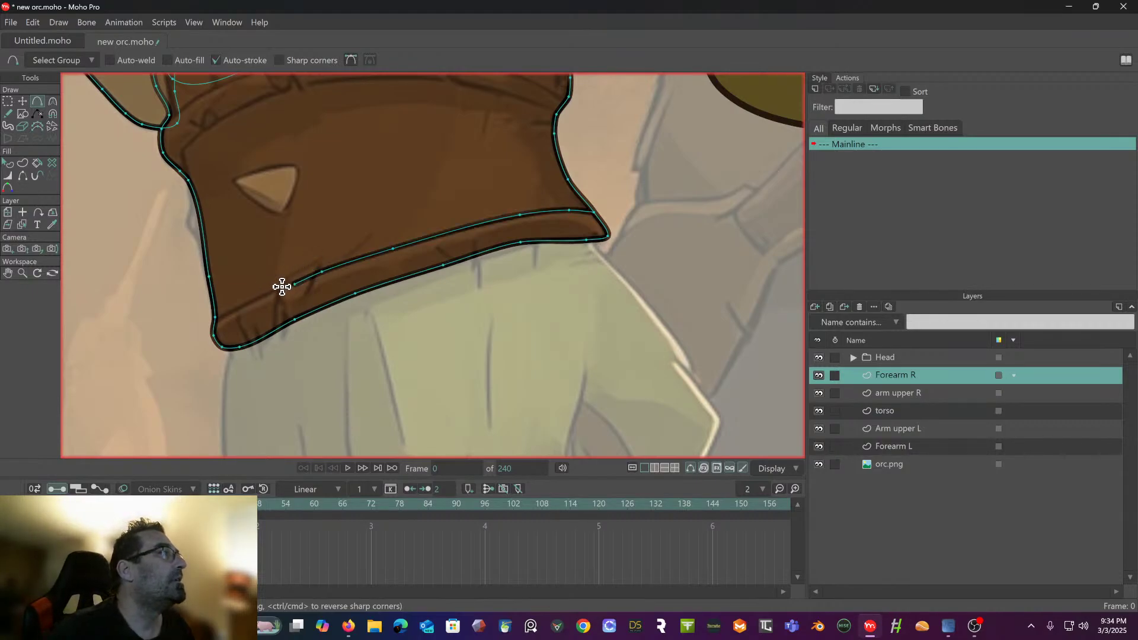
# - Draw the short remaining hem seam stroke from just past the gap to the cuff's outer side
pyautogui.click(282, 286)
pyautogui.click(259, 297)
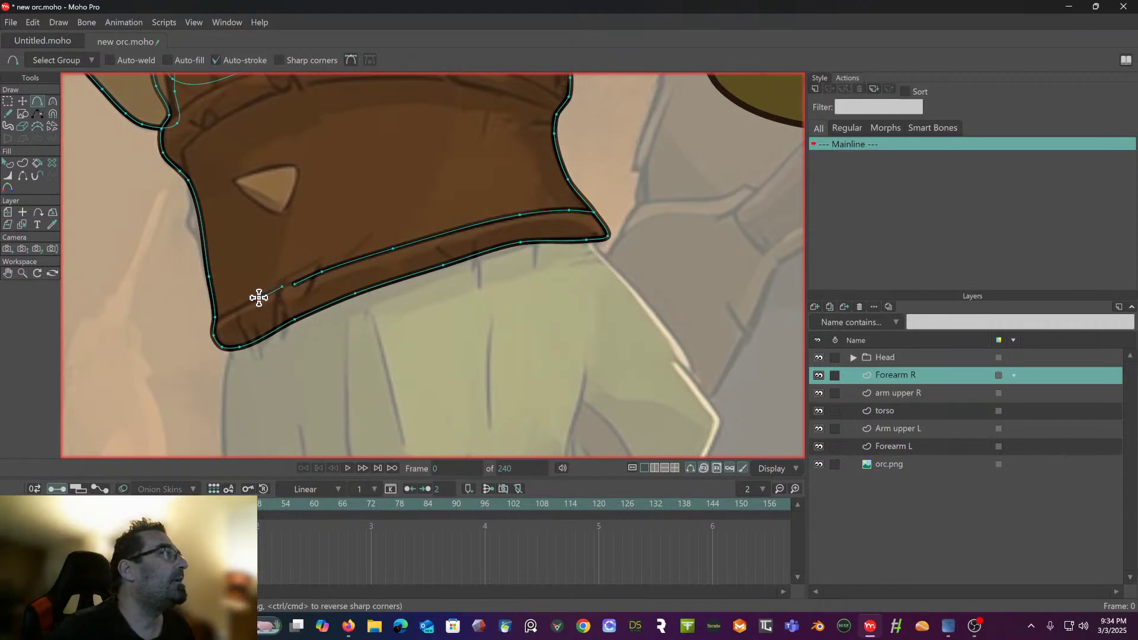
pyautogui.click(215, 316)
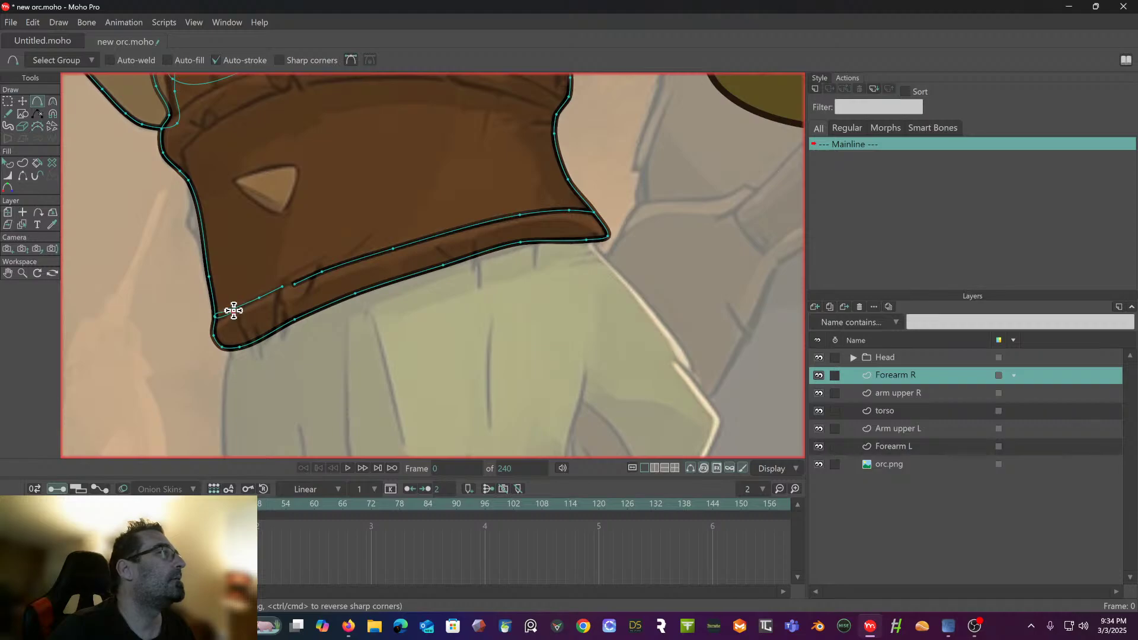
pyautogui.click(231, 309)
# - Thin the points along both lower hem seam strokes to line widths of about 58% to 72%
pyautogui.scroll(1, 261, 269)
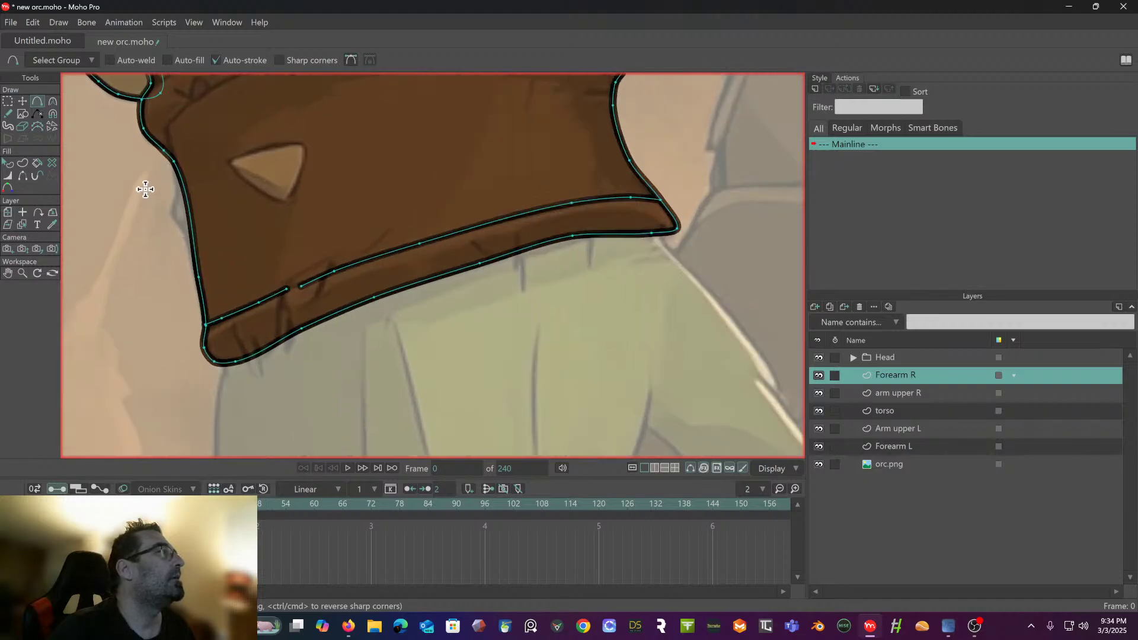
pyautogui.click(7, 176)
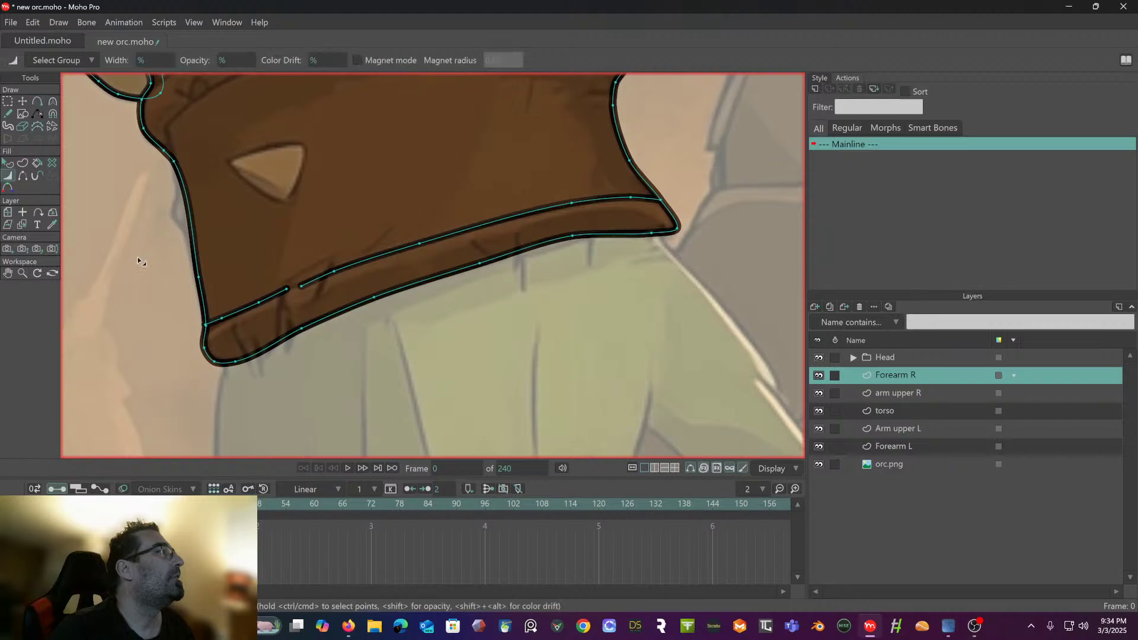
pyautogui.click(281, 297)
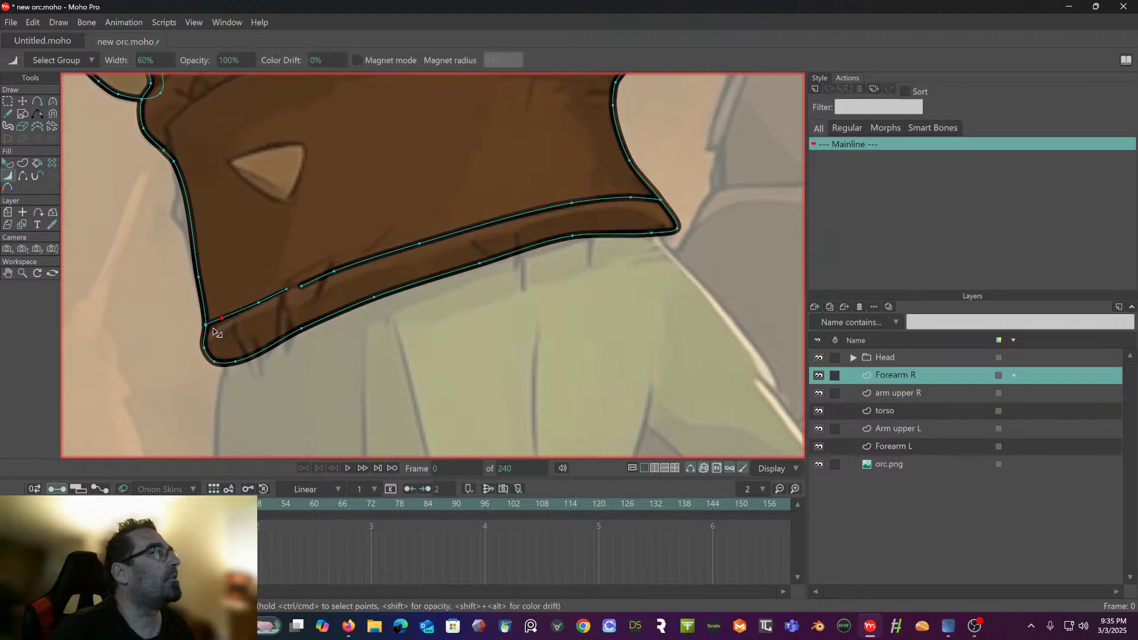
pyautogui.click(303, 286)
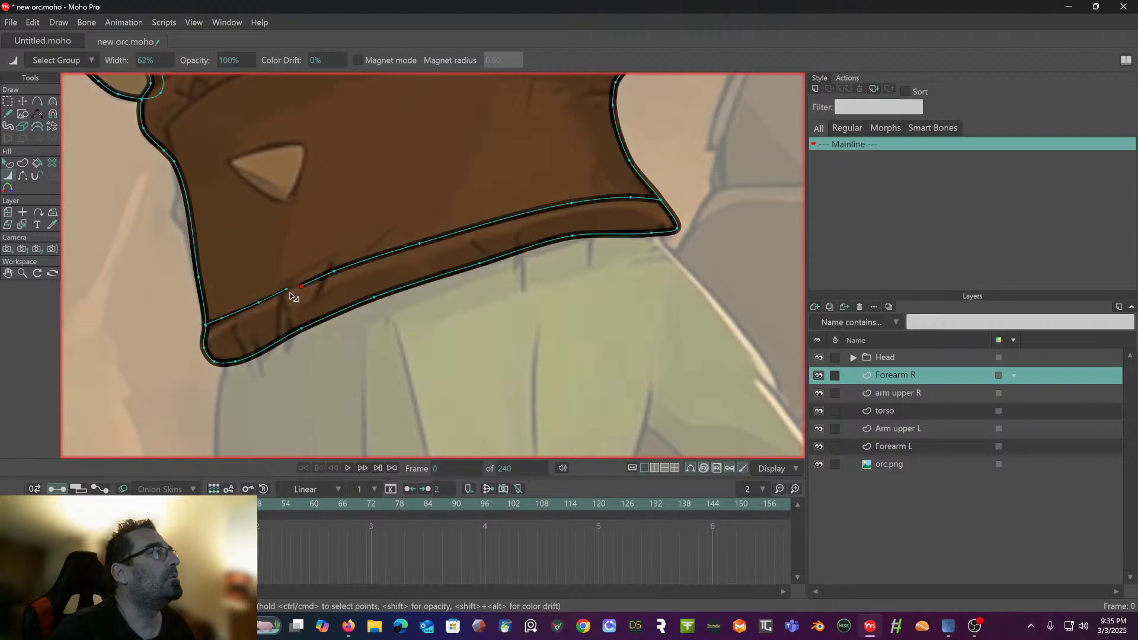
pyautogui.click(335, 274)
pyautogui.moveTo(415, 247); pyautogui.dragTo(410, 247)
pyautogui.moveTo(570, 211); pyautogui.dragTo(566, 214)
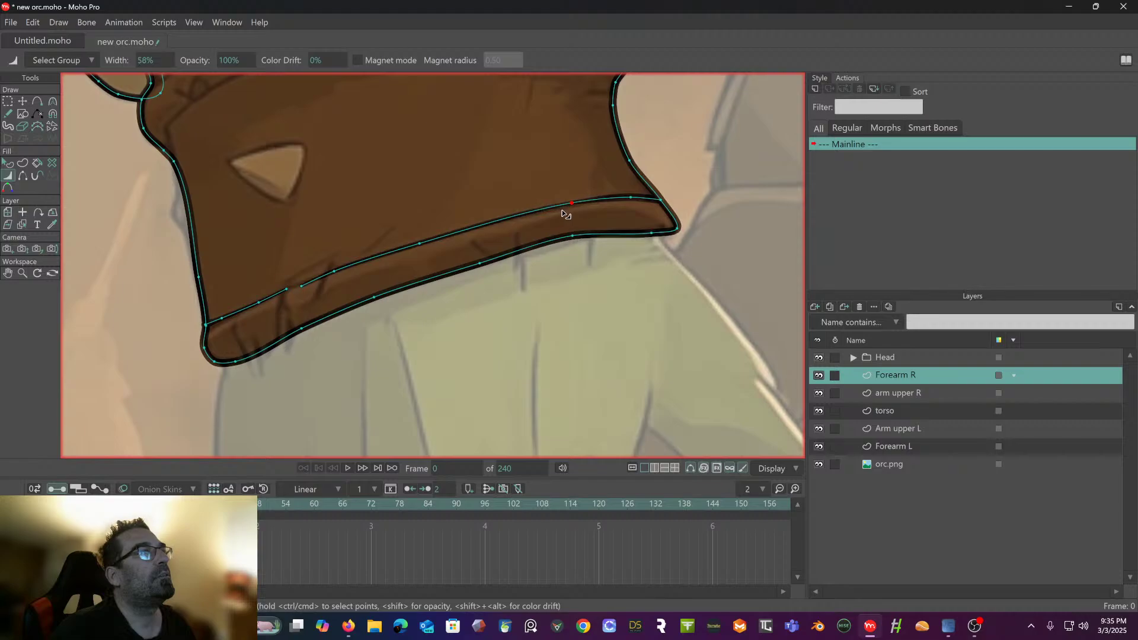
pyautogui.click(628, 202)
# - Draw the cuff's upper seam below the front spike as three separate strokes from the outer side to the inner side
pyautogui.scroll(-3, 572, 223)
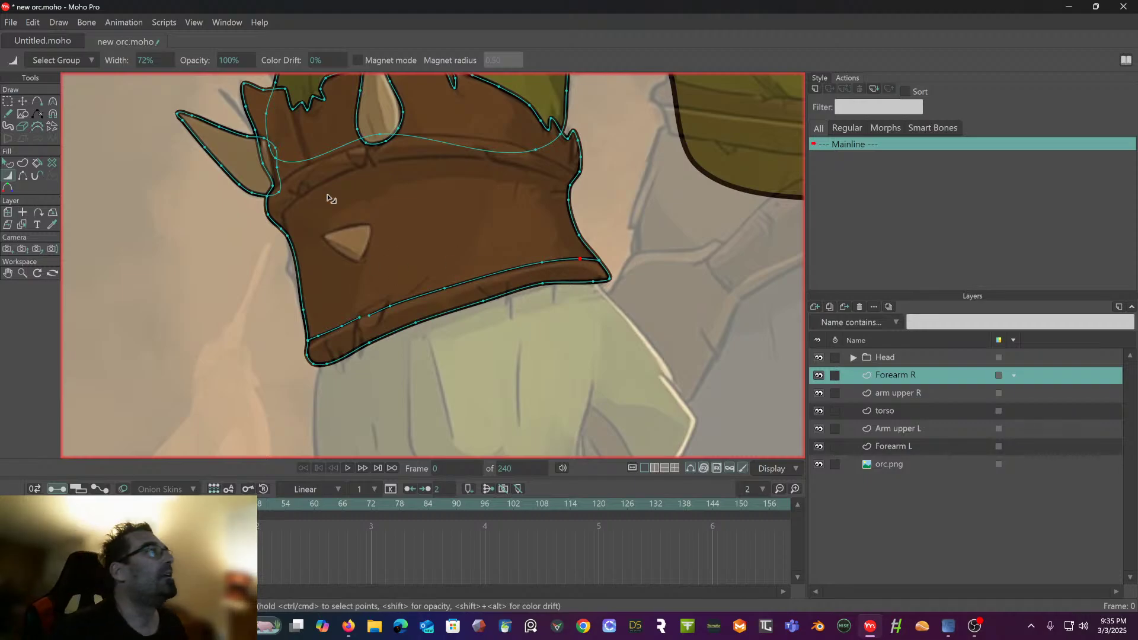
pyautogui.click(37, 101)
pyautogui.scroll(1, 329, 189)
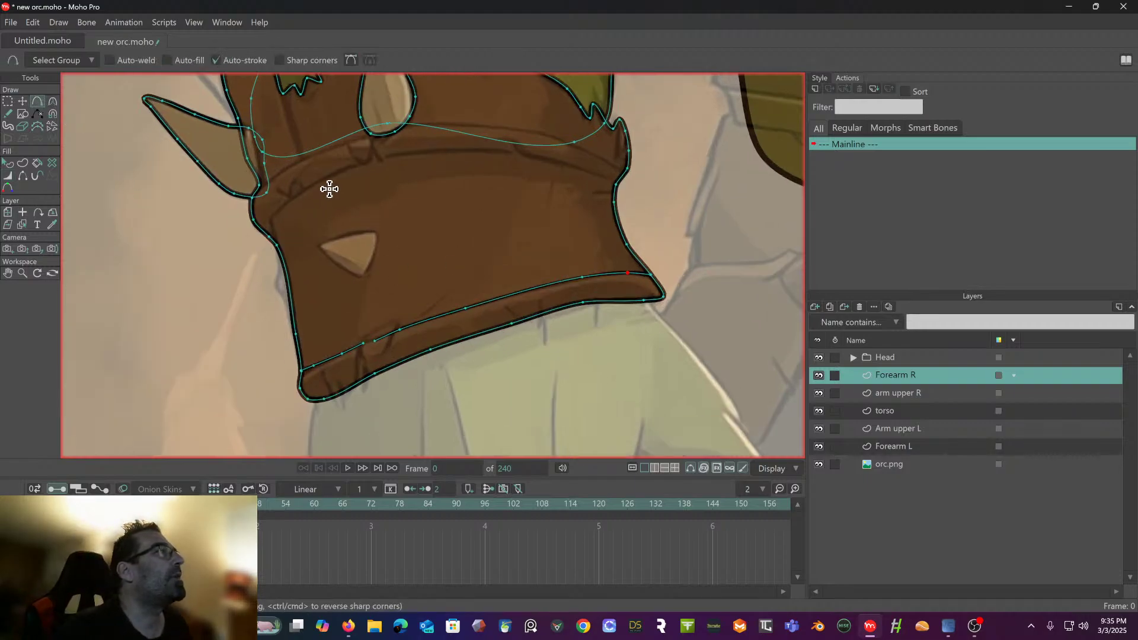
pyautogui.moveTo(329, 189); pyautogui.dragTo(363, 221)
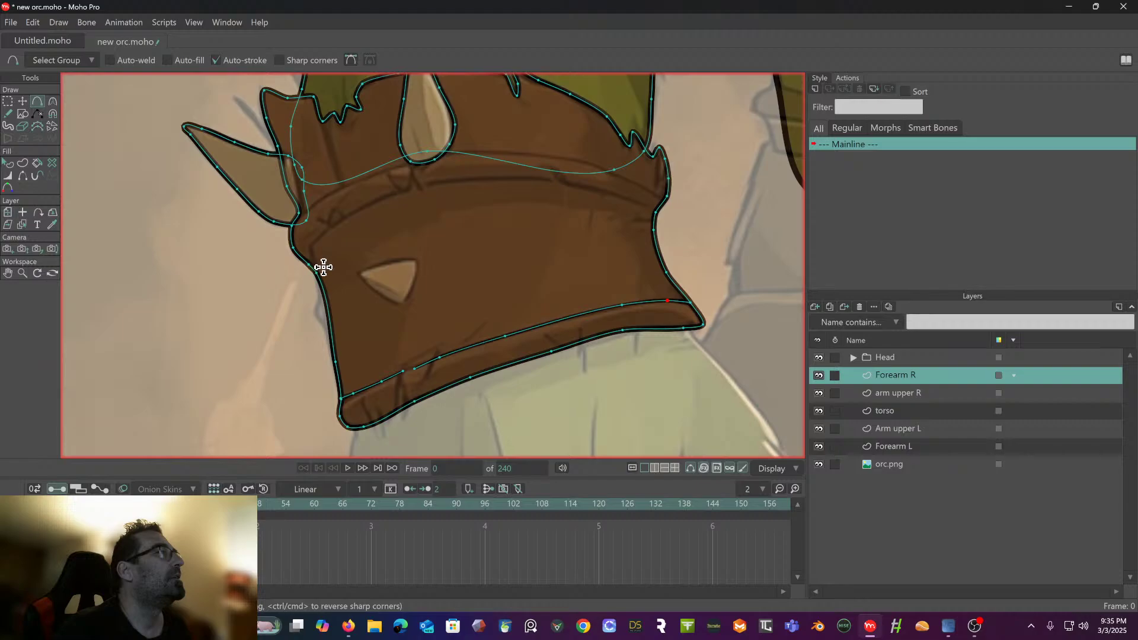
pyautogui.moveTo(323, 268)
pyautogui.mouseDown()
pyautogui.moveTo(310, 244)
pyautogui.moveTo(383, 190)
pyautogui.moveTo(541, 176)
pyautogui.moveTo(653, 201)
pyautogui.mouseUp()
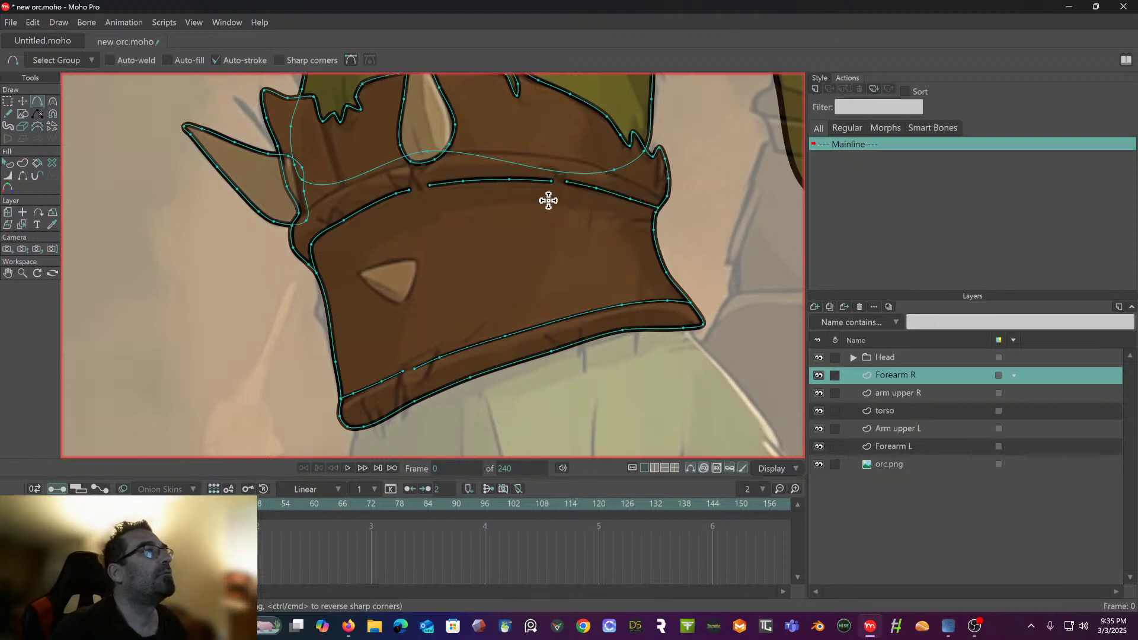
# - Taper the upper seam's inner stroke to line widths of 48% at its free end, then 66% and 60% toward the cuff's side
pyautogui.scroll(3, 546, 198)
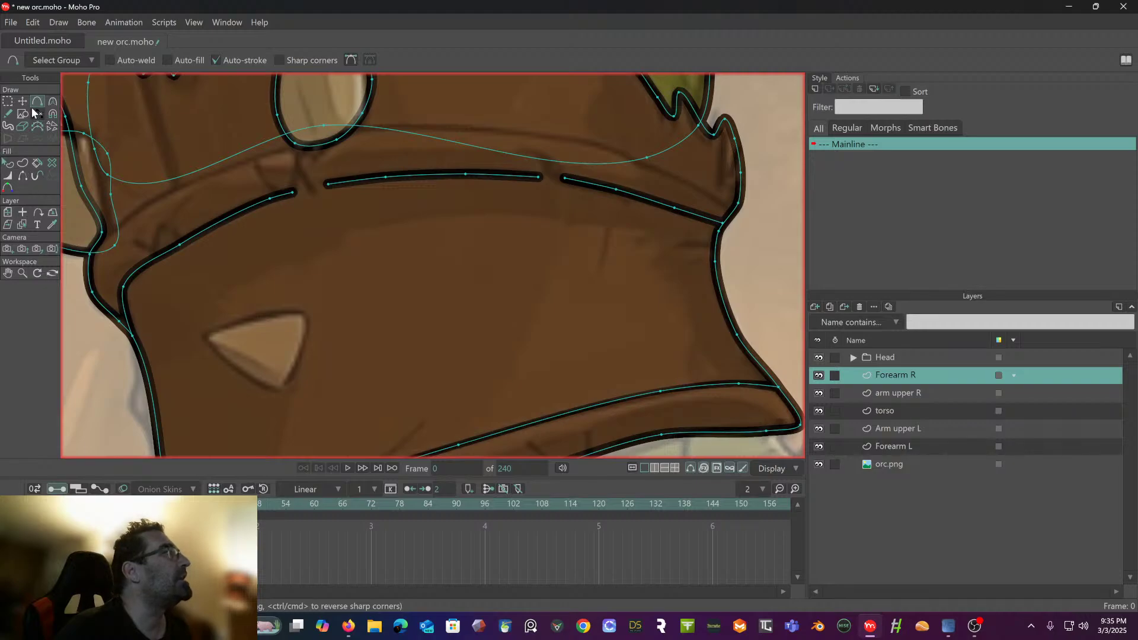
pyautogui.click(8, 175)
pyautogui.click(566, 179)
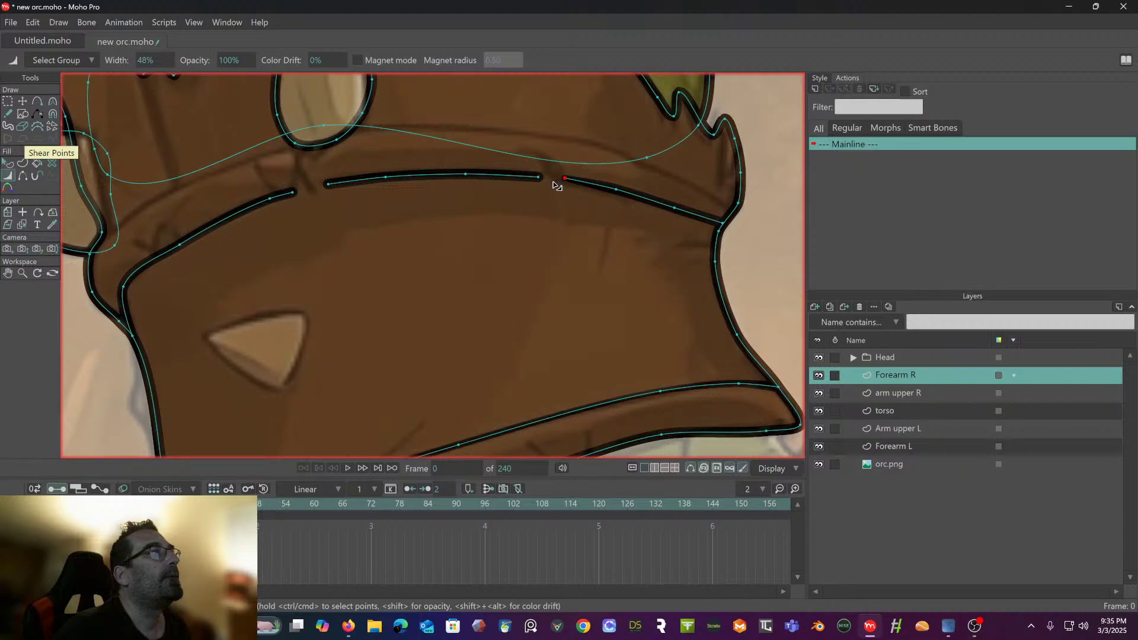
pyautogui.click(632, 198)
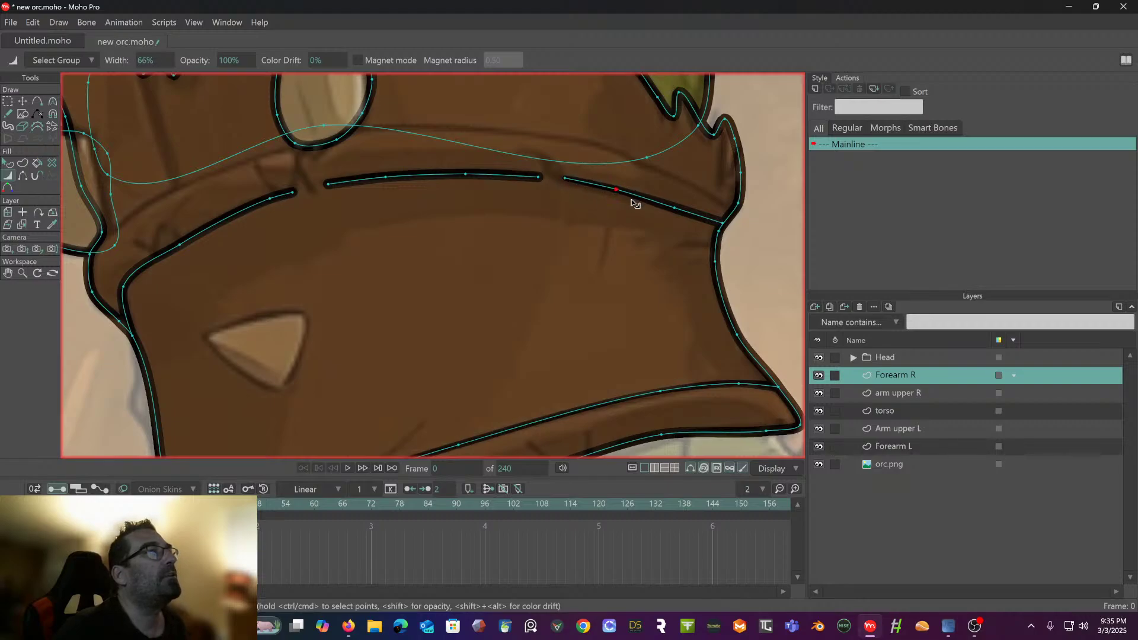
pyautogui.click(675, 209)
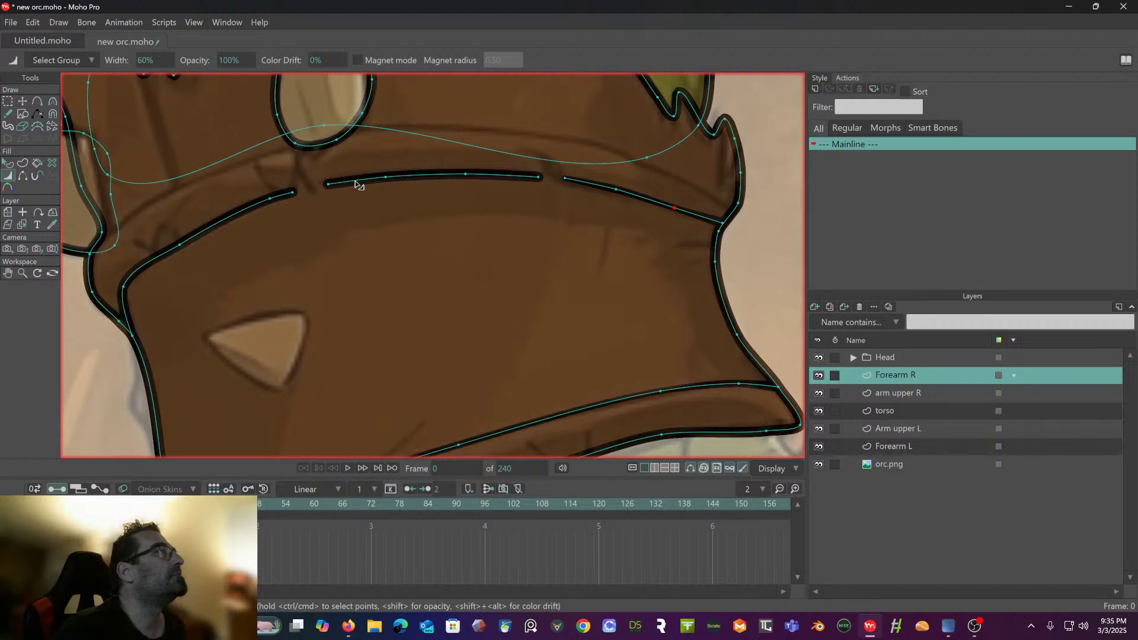
# - Select all points of the upper seam's middle stroke and reduce their line width together
pyautogui.click(9, 102)
pyautogui.hotkey('ctrl', 'a')
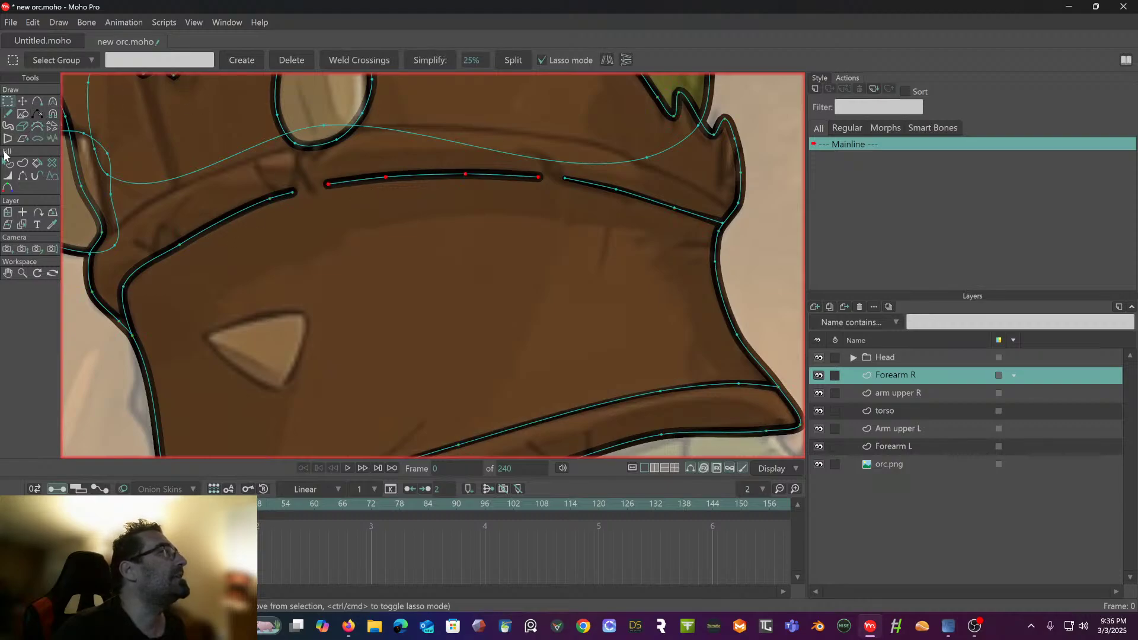
pyautogui.click(9, 176)
pyautogui.moveTo(356, 178); pyautogui.dragTo(351, 182)
pyautogui.click(8, 102)
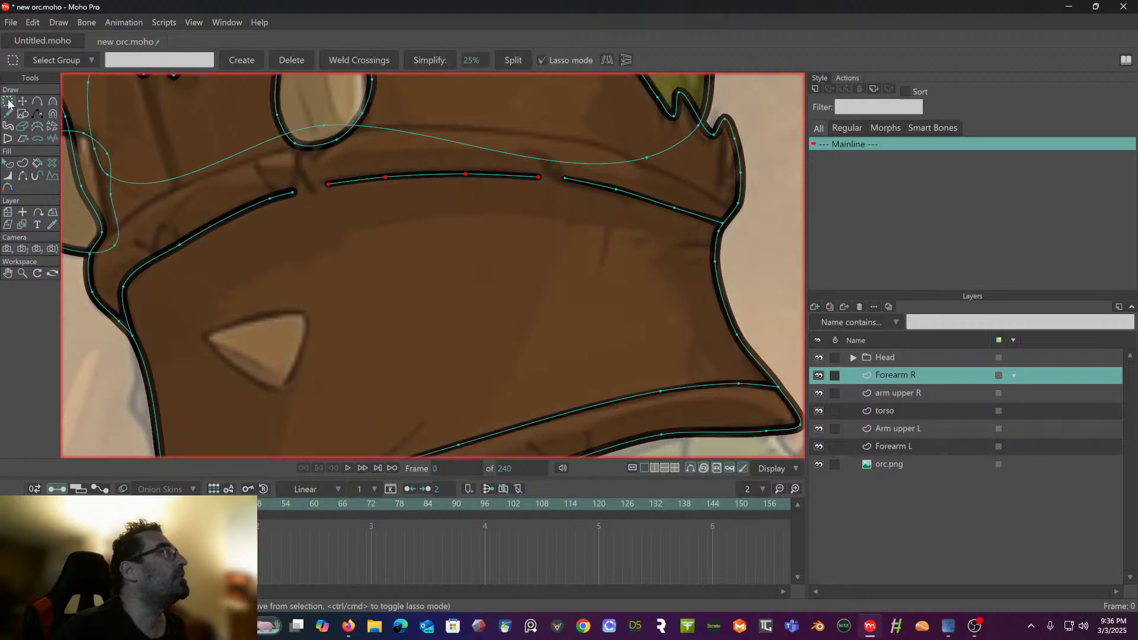
# - Taper the middle stroke's ends, the inner one to 38%, and thin the outer stroke's points to about 78% and 70%
pyautogui.click(10, 176)
pyautogui.click(325, 186)
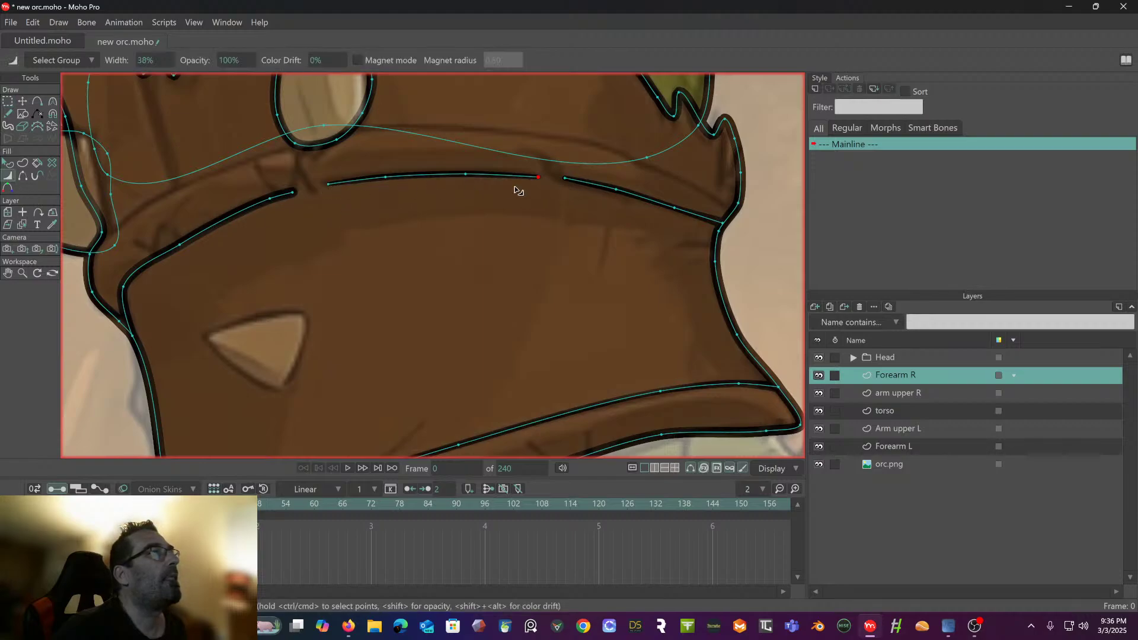
pyautogui.click(268, 204)
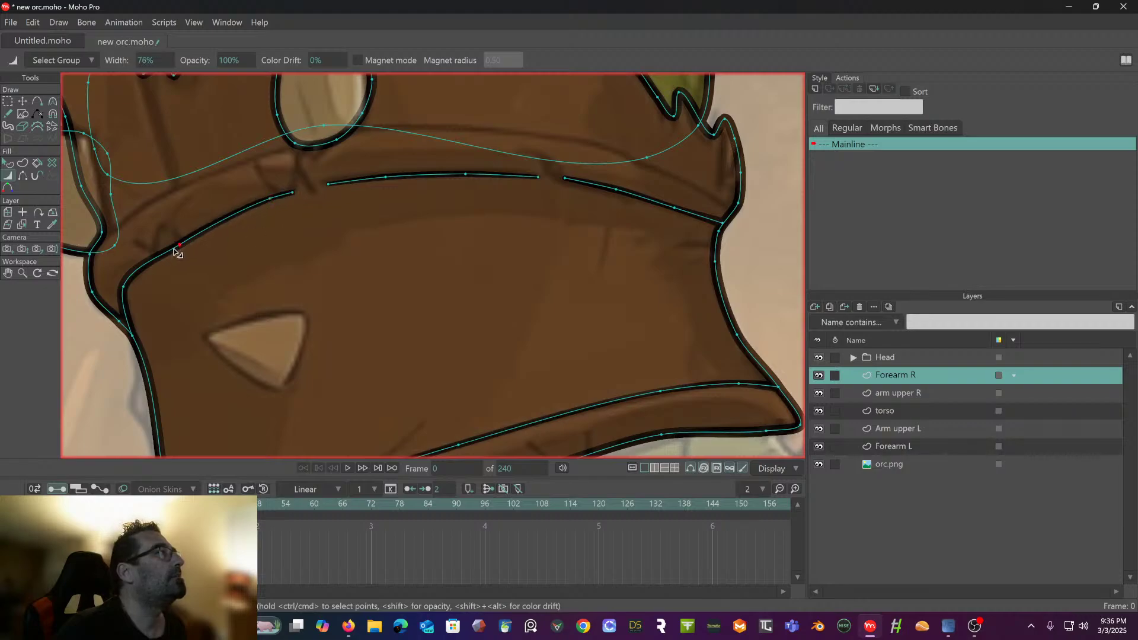
pyautogui.click(122, 290)
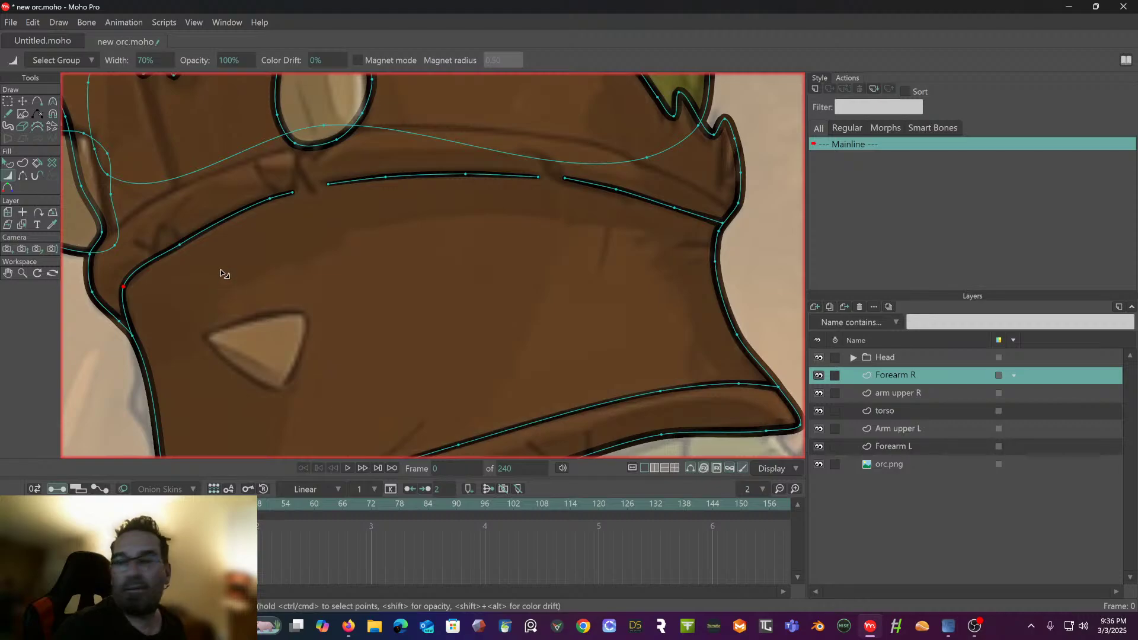
# - Draw an open stroke along the upper seam of the right forearm cuff, from its inner edge beneath the upright spike to its outer edge
pyautogui.scroll(-2, 224, 273)
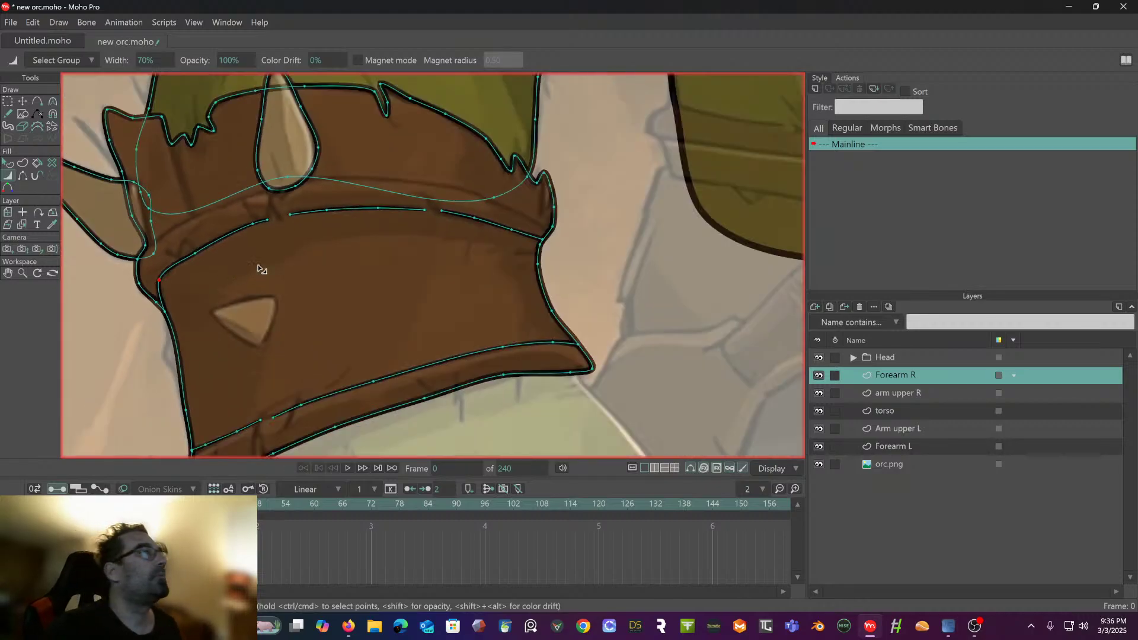
pyautogui.moveTo(262, 267); pyautogui.dragTo(322, 188)
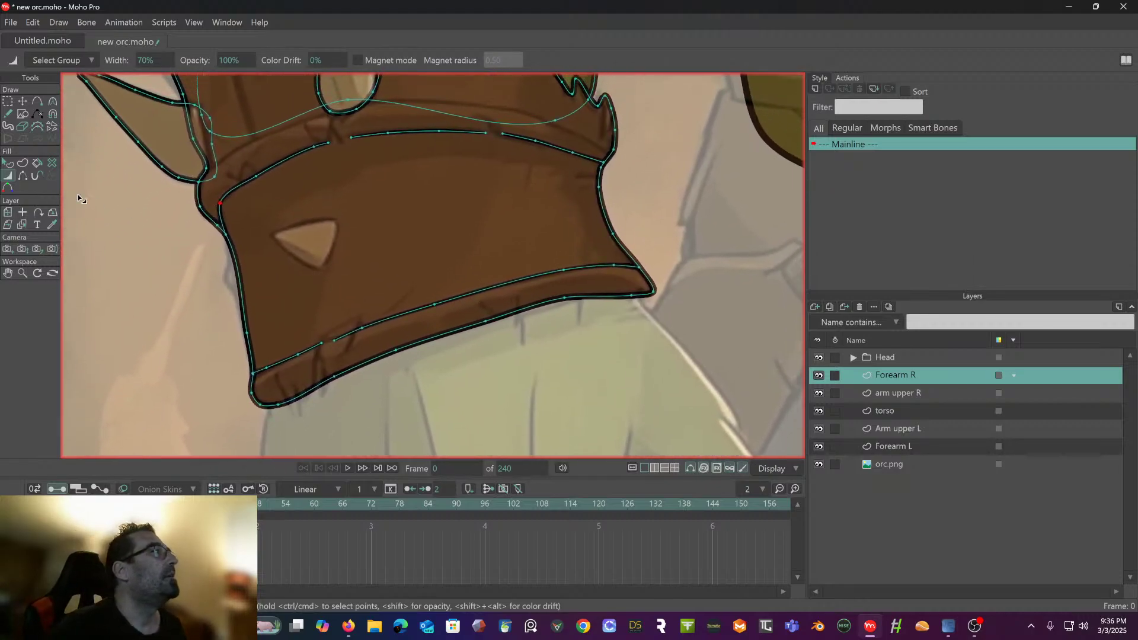
pyautogui.click(36, 101)
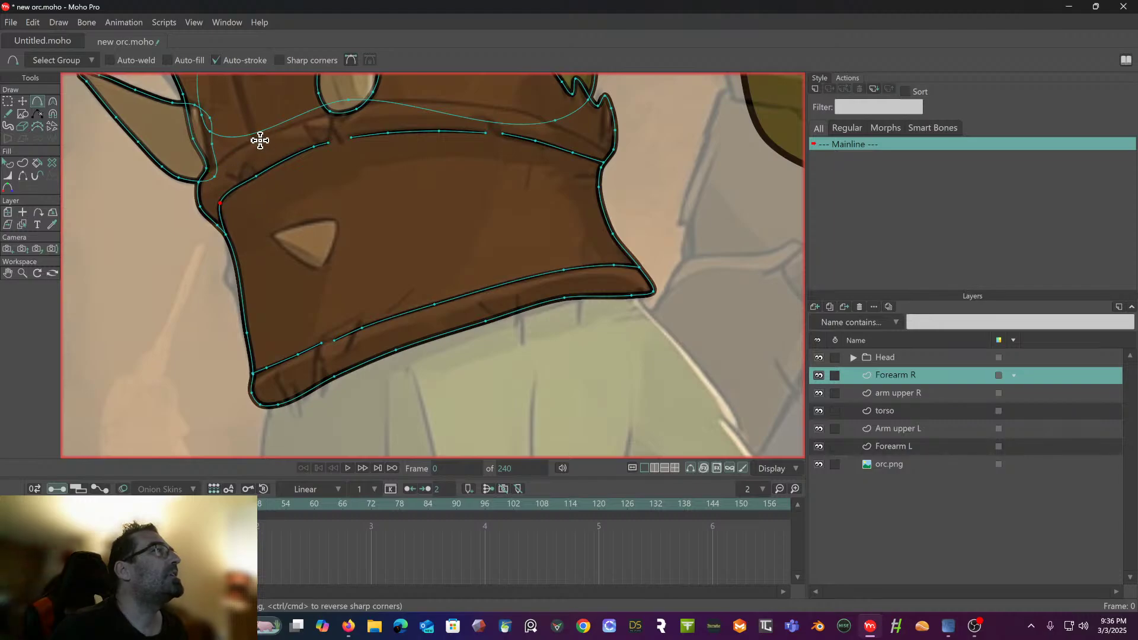
pyautogui.moveTo(242, 168); pyautogui.dragTo(204, 208)
pyautogui.click(562, 187)
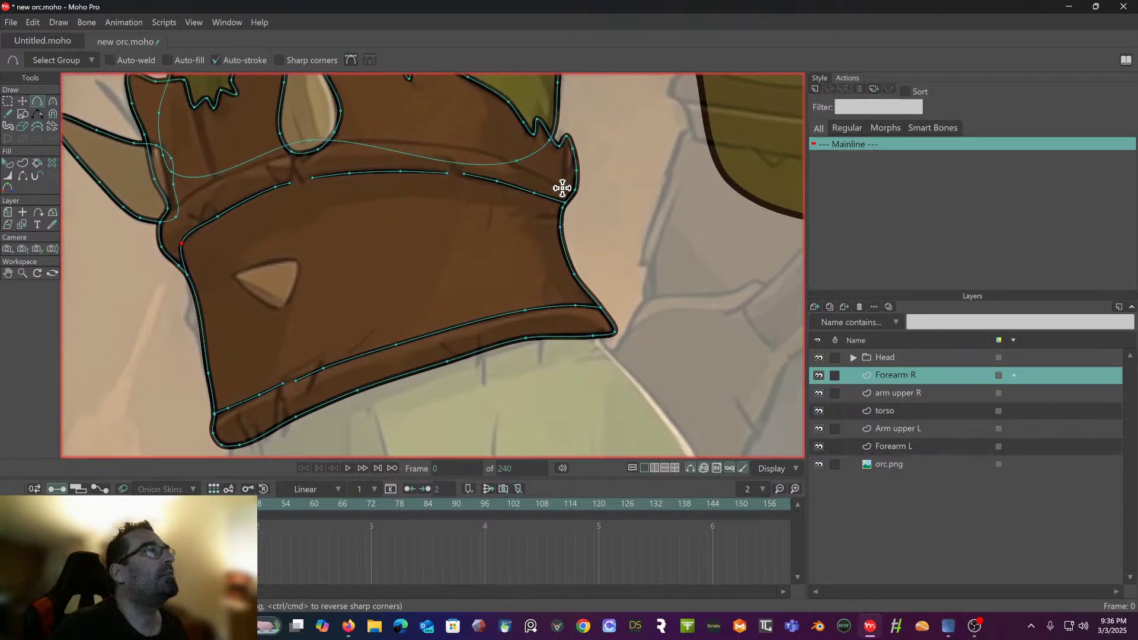
pyautogui.click(534, 173)
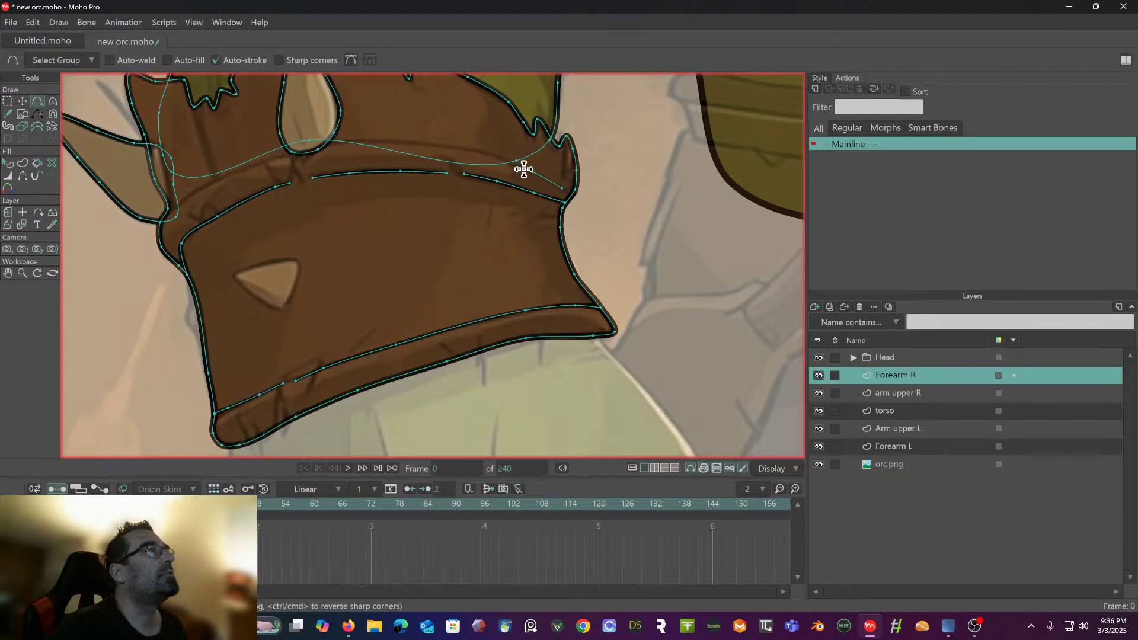
pyautogui.click(515, 169)
pyautogui.click(497, 155)
pyautogui.click(453, 146)
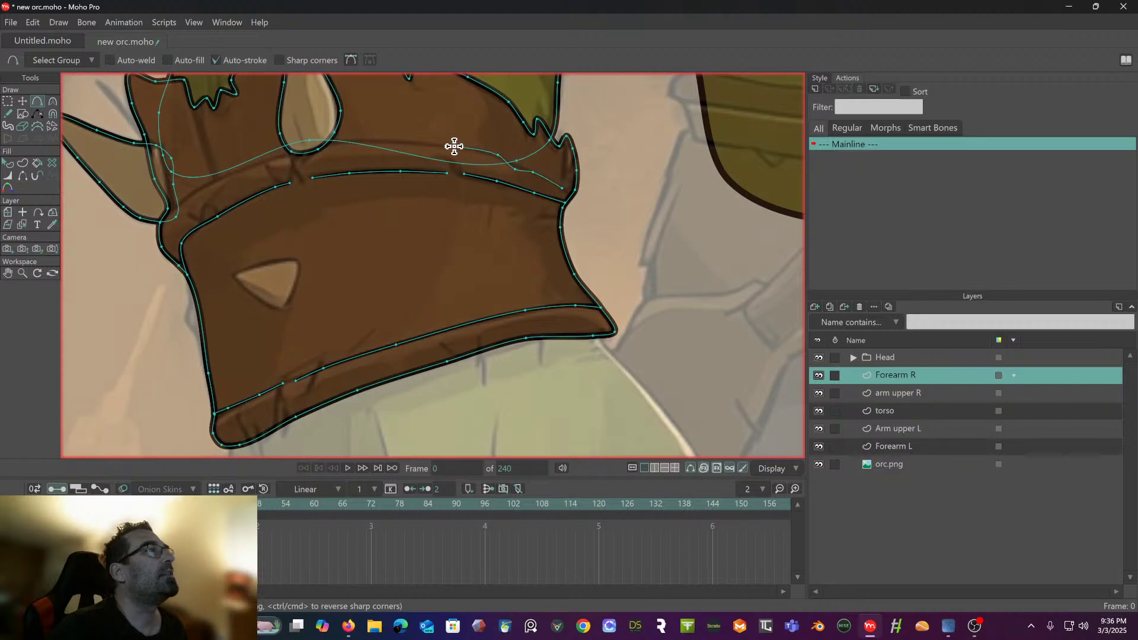
pyautogui.click(377, 142)
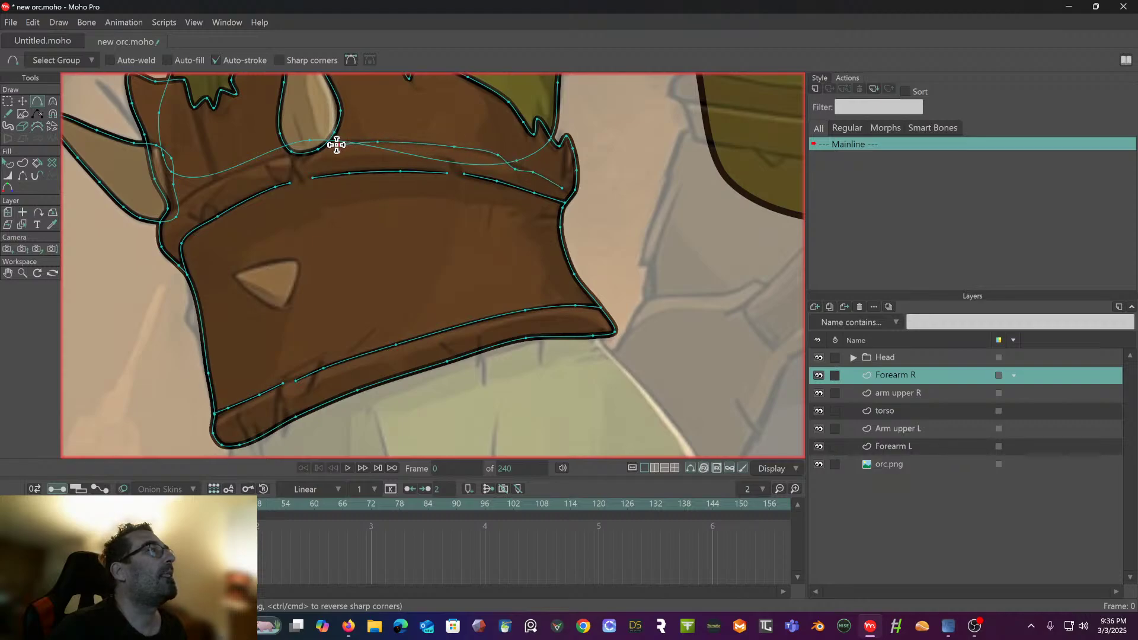
pyautogui.click(333, 144)
pyautogui.click(273, 160)
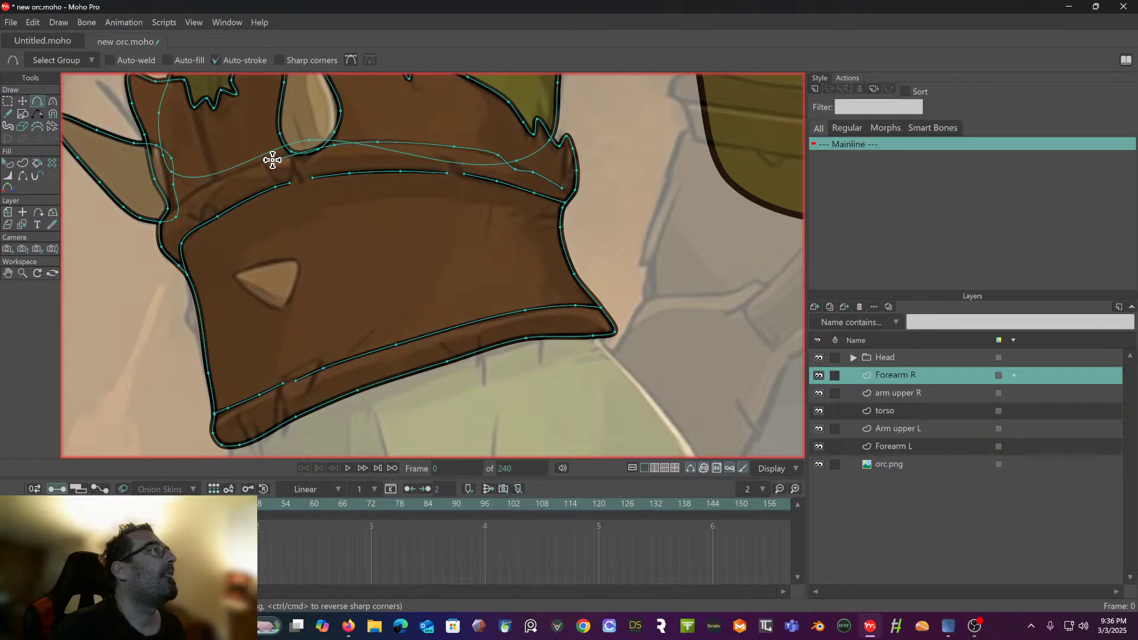
pyautogui.click(209, 183)
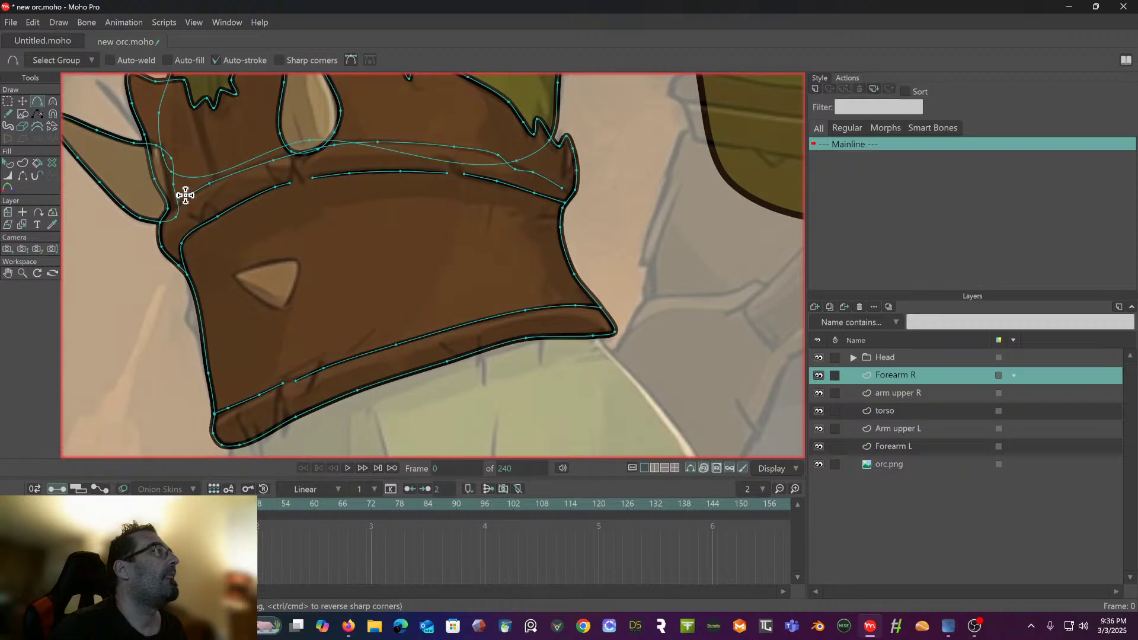
pyautogui.scroll(3, 196, 191)
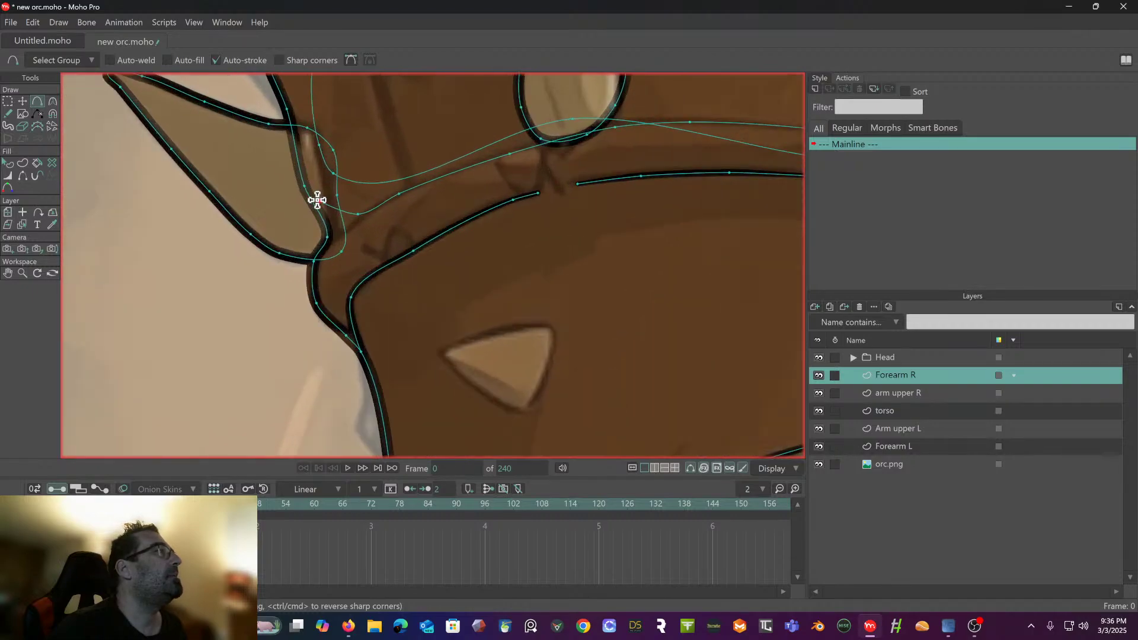
pyautogui.scroll(1, 317, 200)
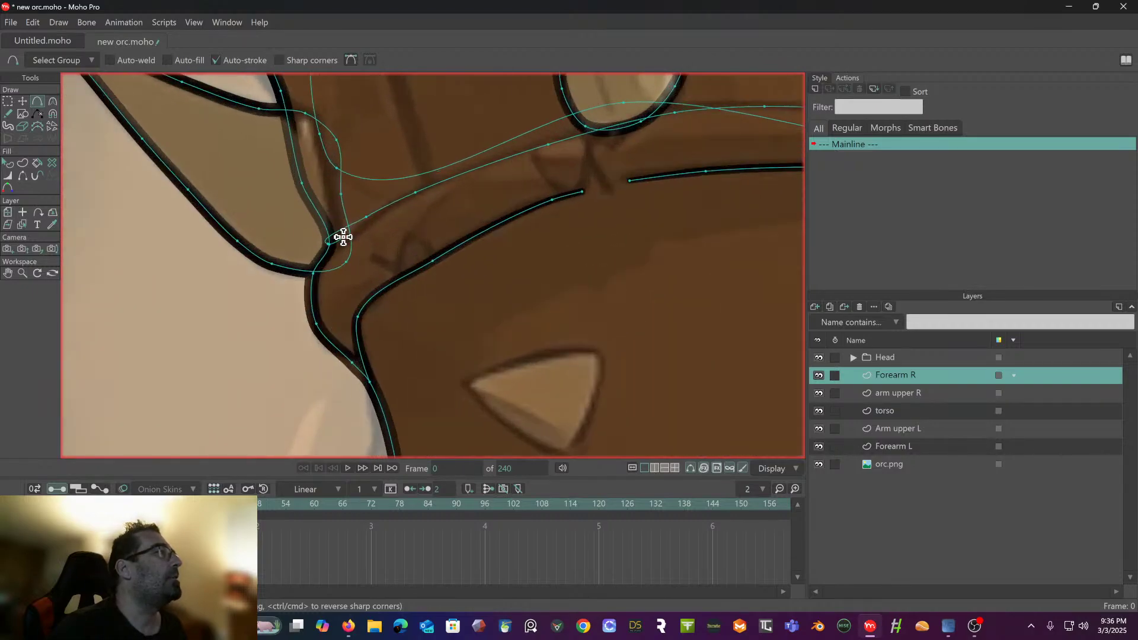
pyautogui.doubleClick(322, 234)
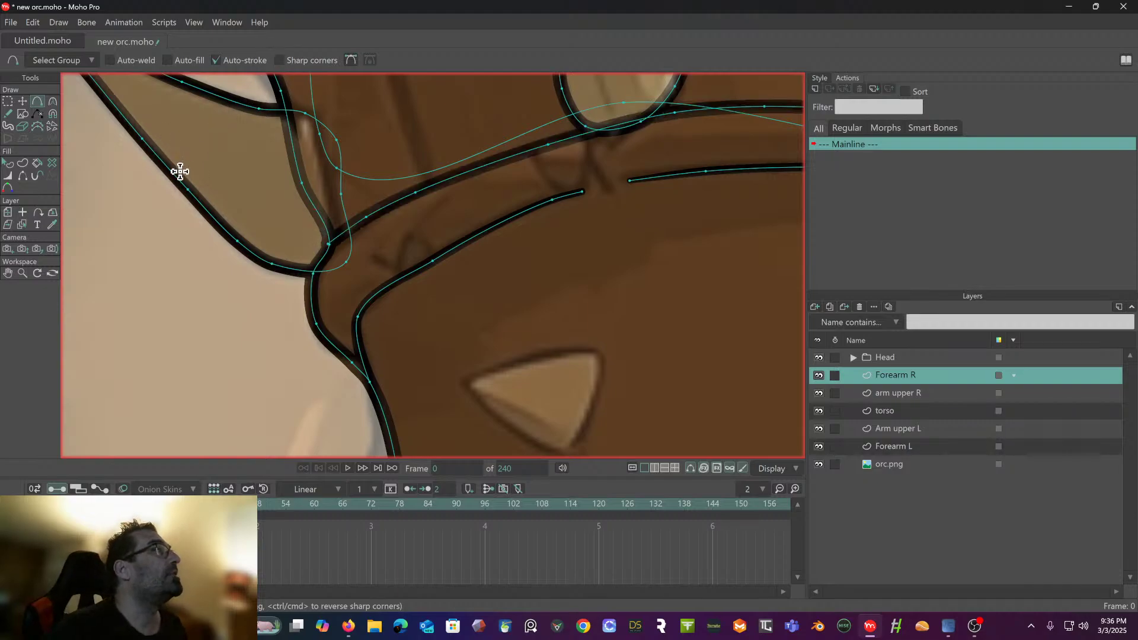
# - Thin the new seam stroke point by point along its outer and middle stretch, to line widths of about 56% and 60%
pyautogui.click(7, 176)
pyautogui.click(295, 228)
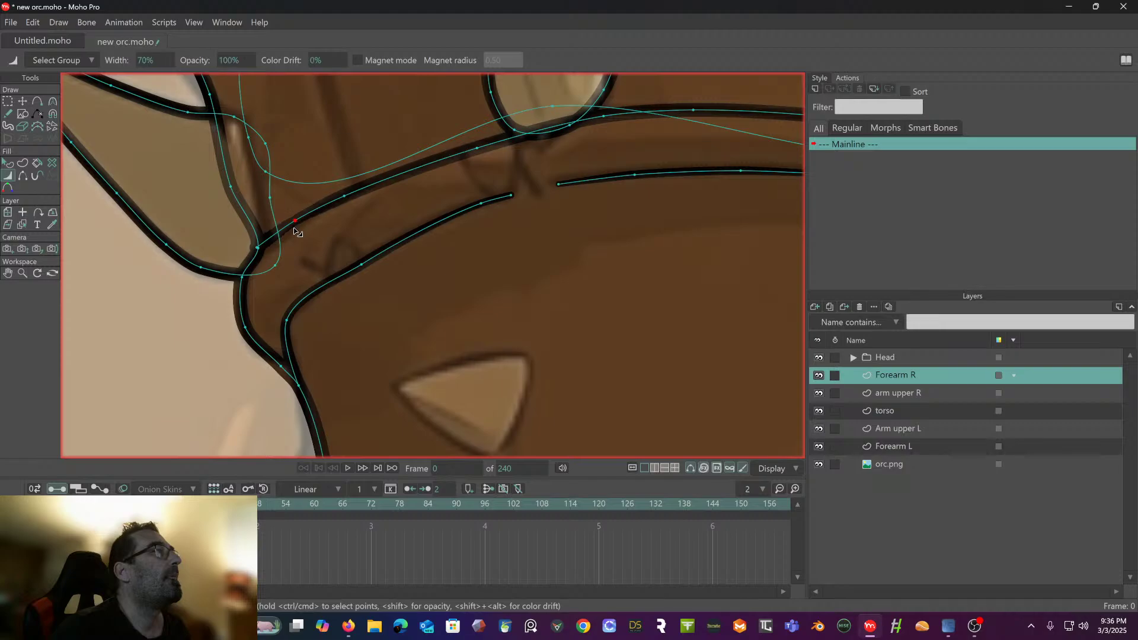
pyautogui.click(346, 212)
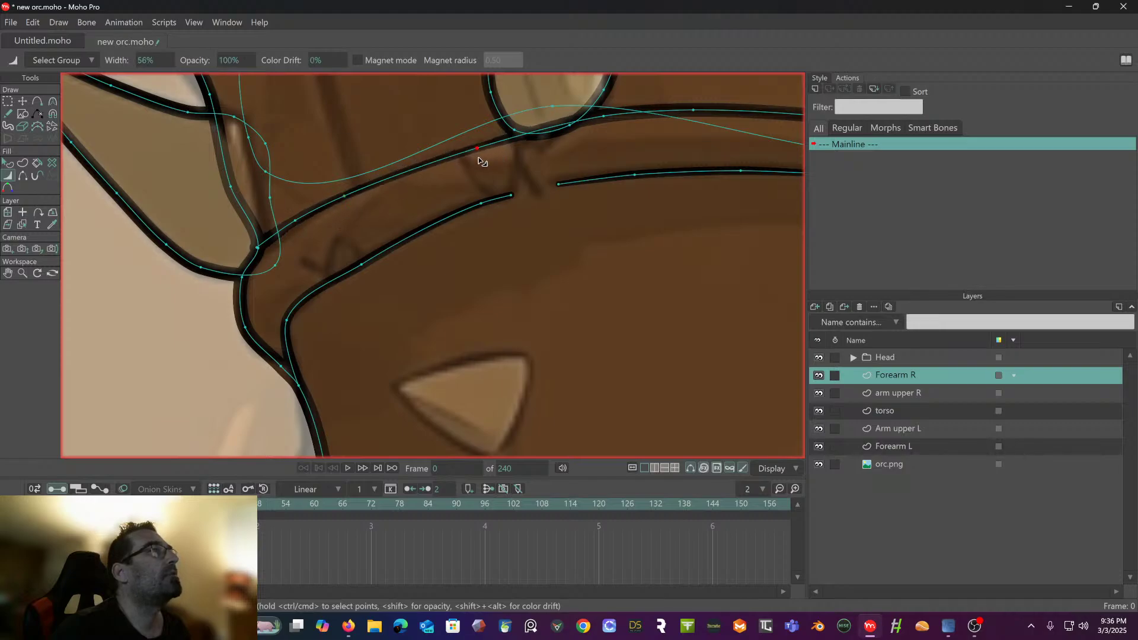
pyautogui.moveTo(483, 157); pyautogui.dragTo(350, 198)
pyautogui.click(452, 170)
pyautogui.moveTo(452, 170)
pyautogui.mouseDown()
pyautogui.moveTo(375, 168)
pyautogui.moveTo(462, 172)
pyautogui.mouseUp()
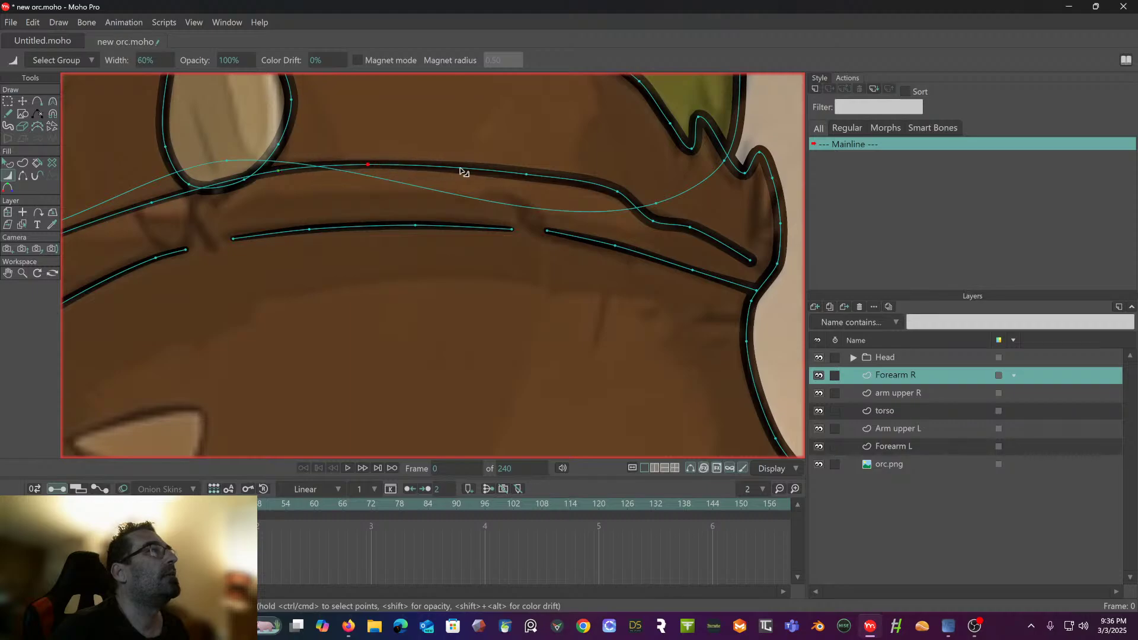
# - Taper the seam stroke toward the cuff's inner edge with point widths of about 60%, 52% and 48%, ending at 38%
pyautogui.click(611, 186)
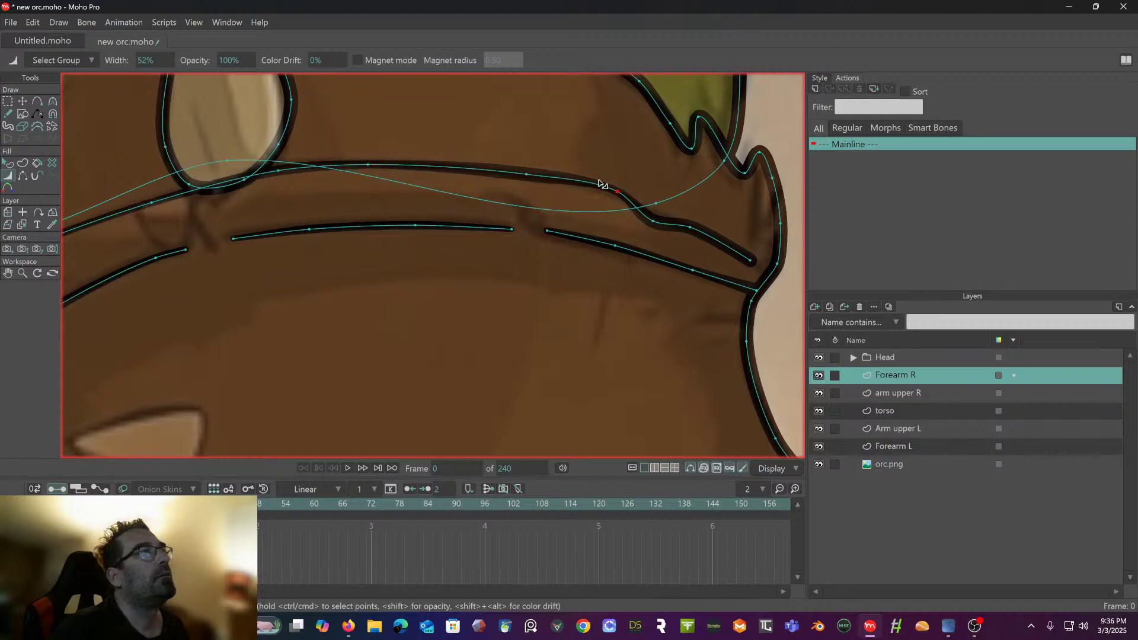
pyautogui.click(528, 178)
pyautogui.moveTo(527, 185); pyautogui.dragTo(434, 136)
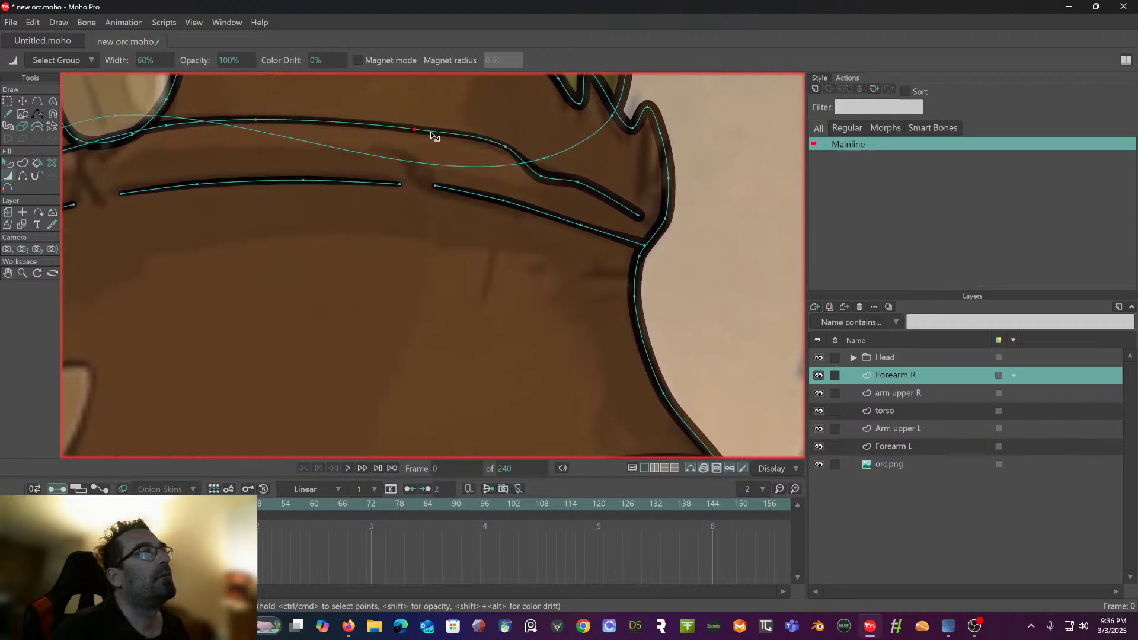
pyautogui.click(541, 183)
pyautogui.click(580, 181)
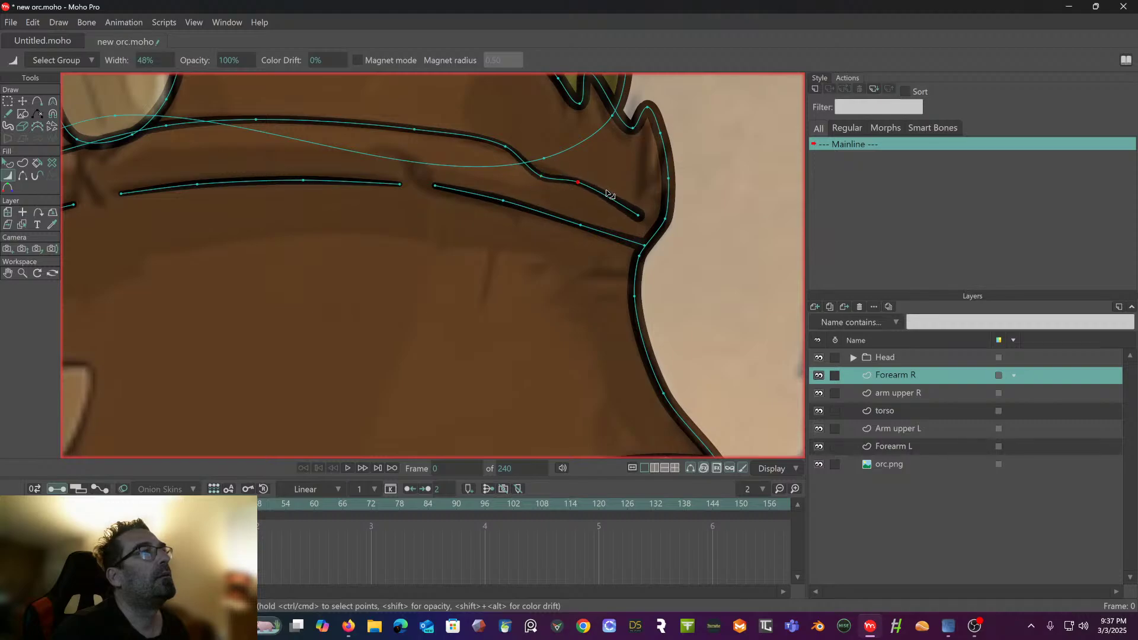
pyautogui.moveTo(642, 228); pyautogui.dragTo(621, 225)
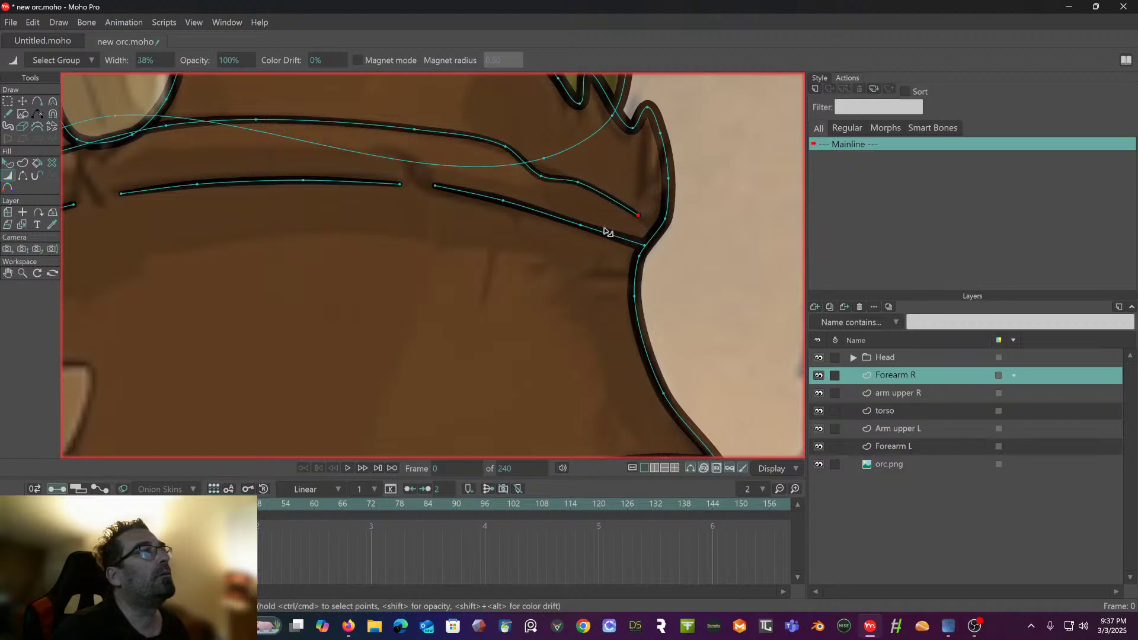
pyautogui.scroll(-5, 607, 232)
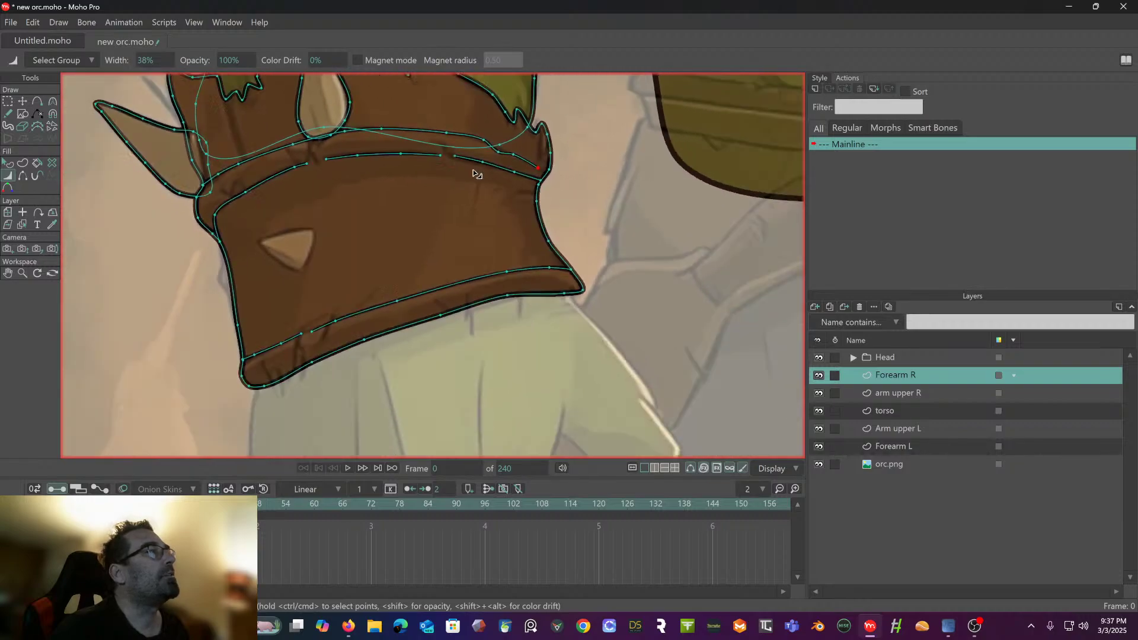
pyautogui.scroll(-5, 477, 174)
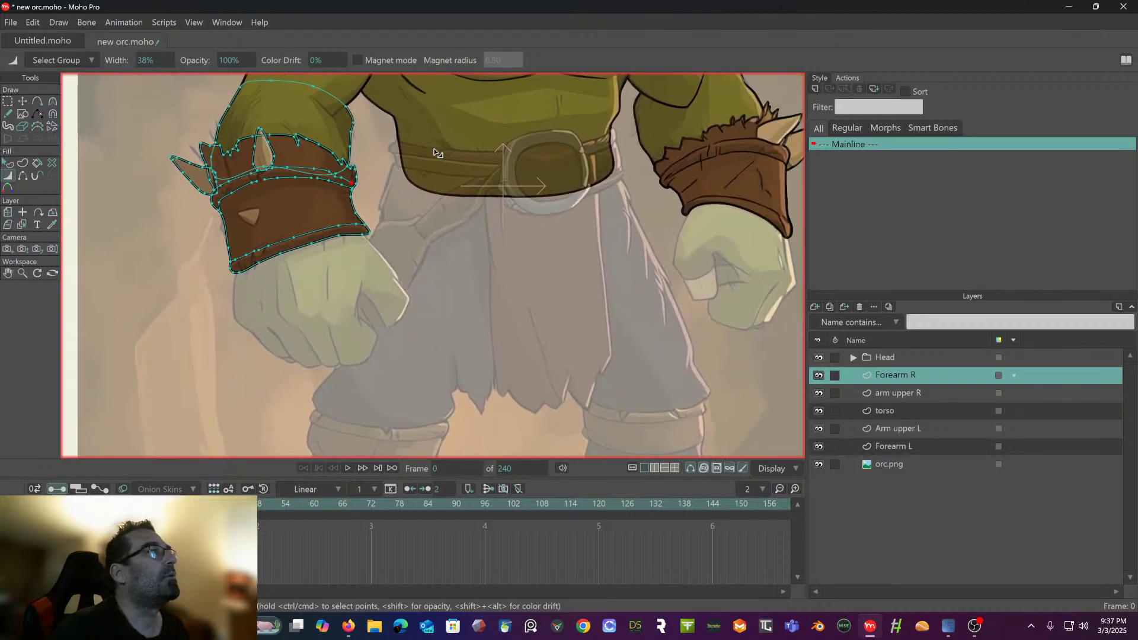
pyautogui.scroll(-2, 438, 153)
pyautogui.scroll(2, 467, 179)
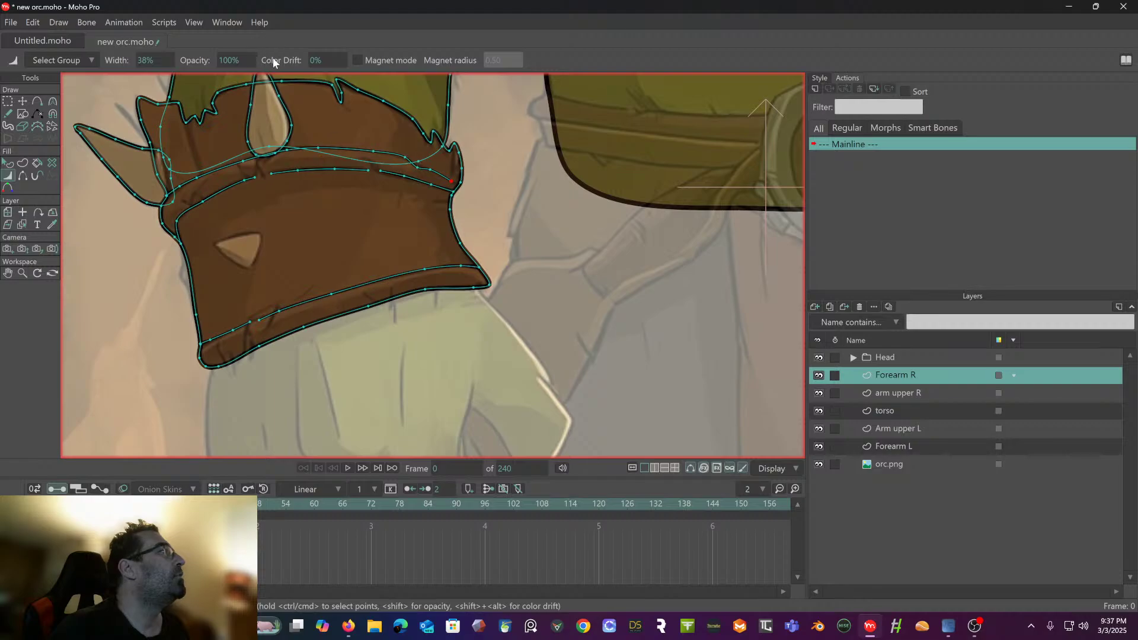
# - Draw a closed three-point outline around the small triangular spike on the face of the right forearm cuff
pyautogui.click(37, 102)
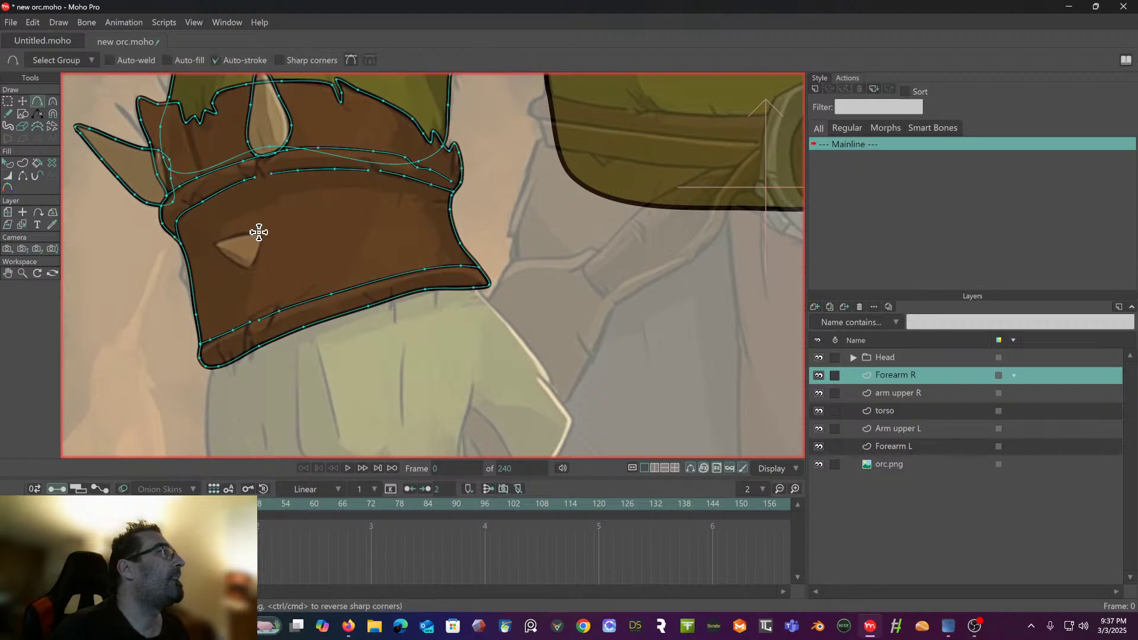
pyautogui.click(237, 236)
pyautogui.click(214, 243)
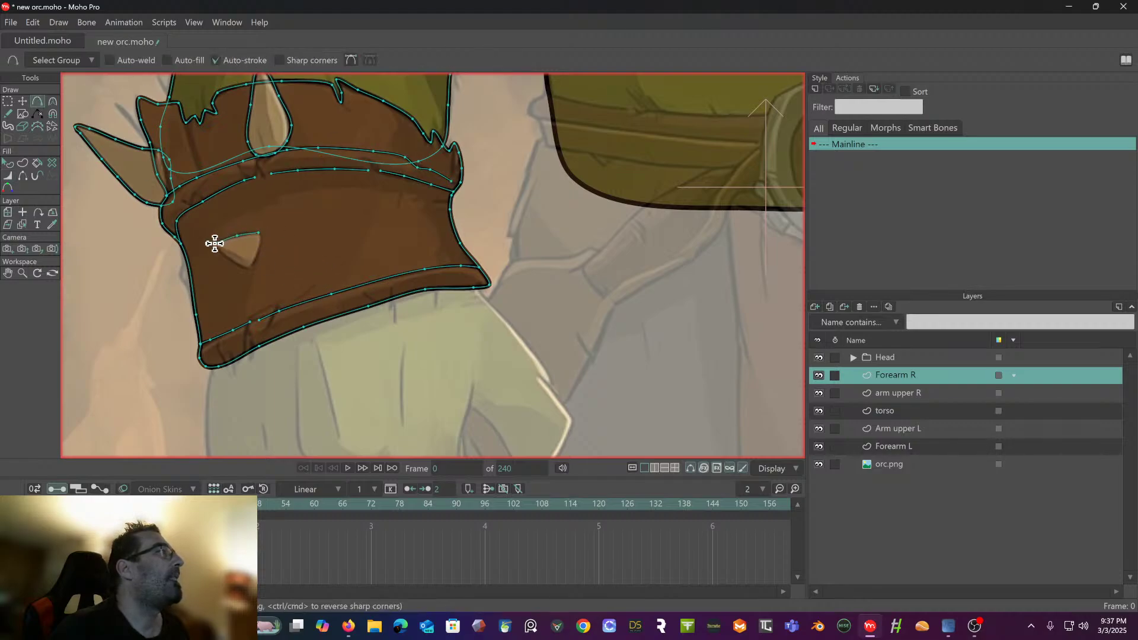
pyautogui.click(250, 266)
pyautogui.click(259, 233)
pyautogui.moveTo(228, 245); pyautogui.dragTo(263, 215)
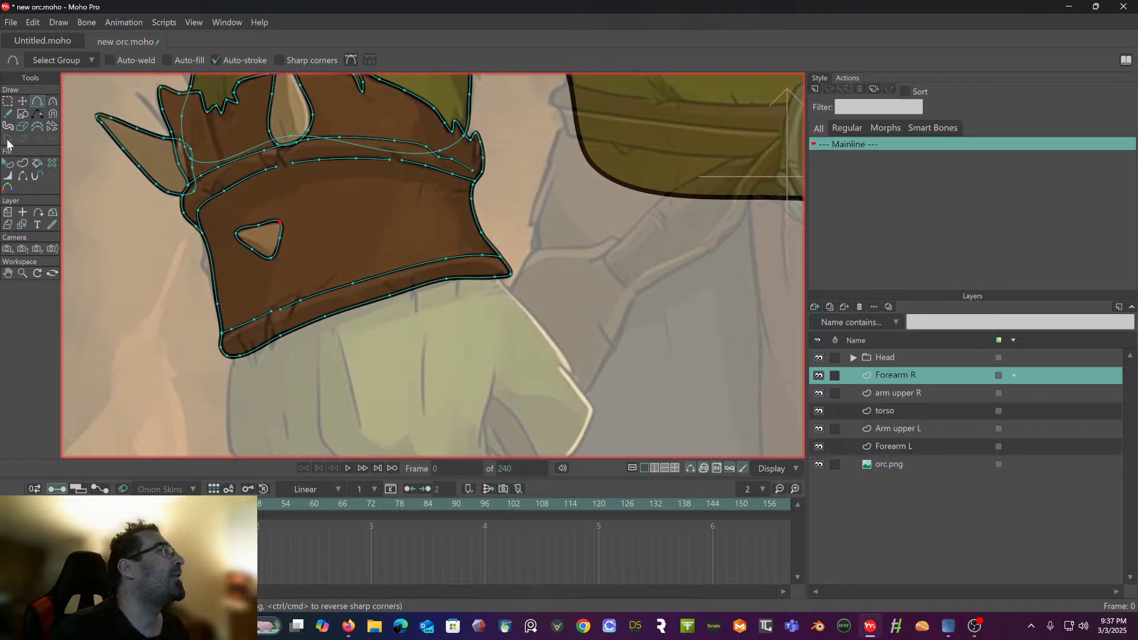
# - Select the small triangular spike shape on the cuff and enable its tan fill
pyautogui.click(9, 163)
pyautogui.click(256, 230)
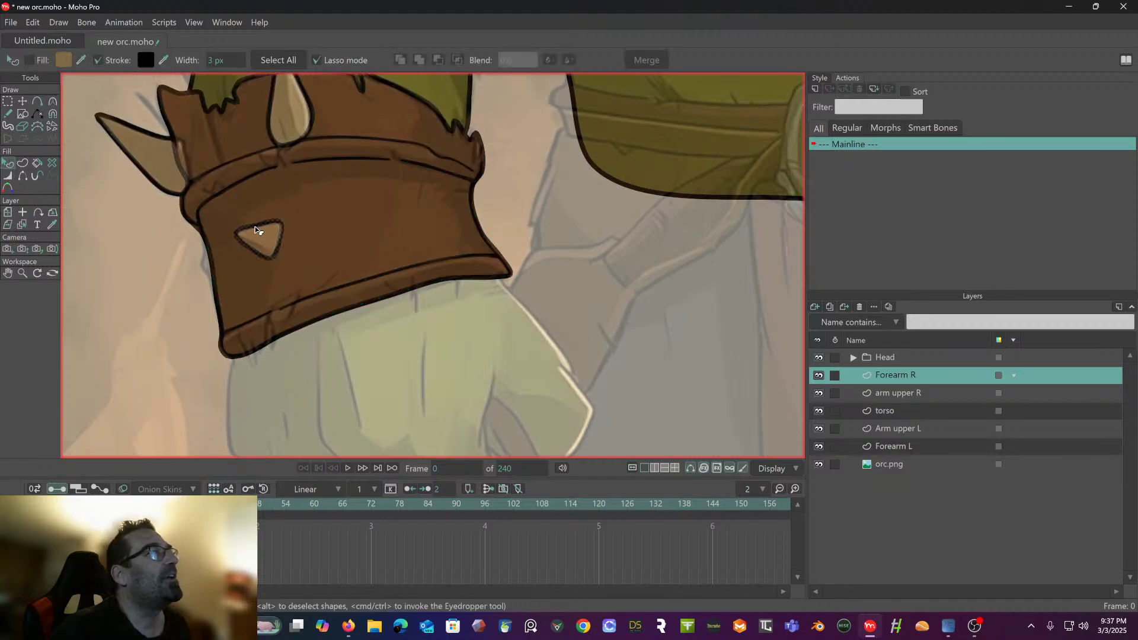
pyautogui.click(27, 60)
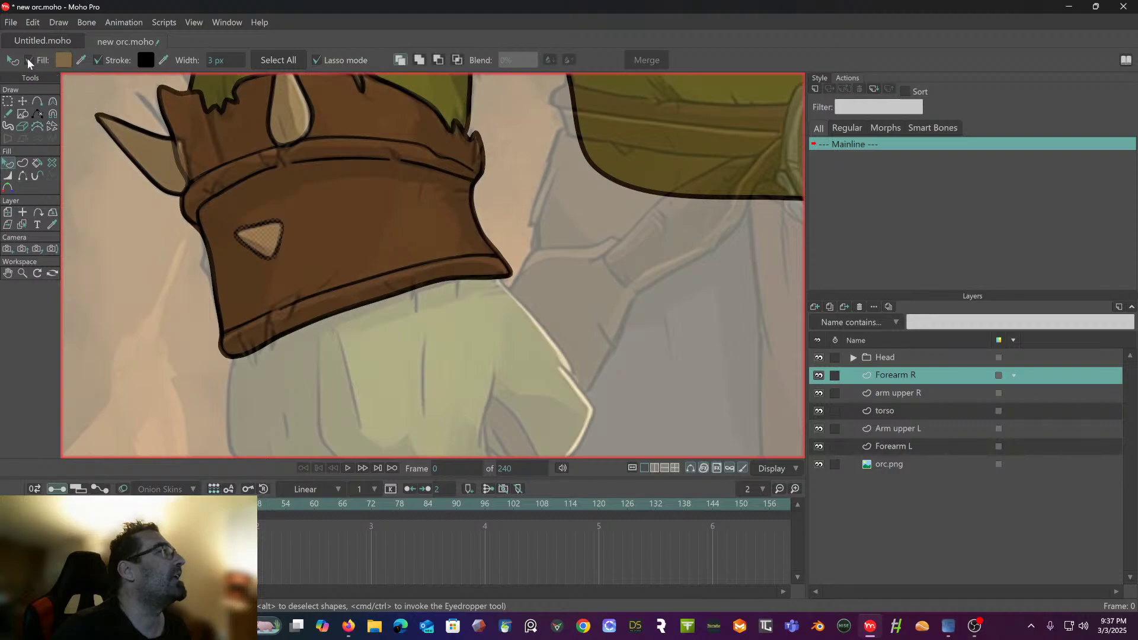
pyautogui.click(134, 211)
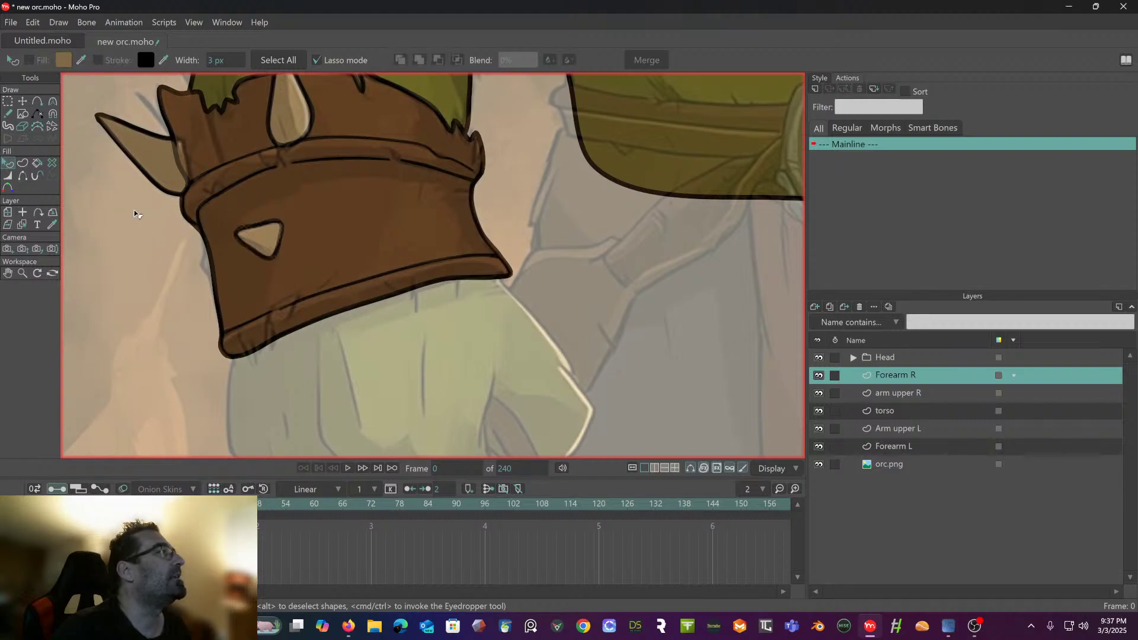
# - Draw a closed curved outline around the orc's right thigh, from the belt down to just above the knee band
pyautogui.scroll(-5, 137, 215)
pyautogui.scroll(-8, 173, 230)
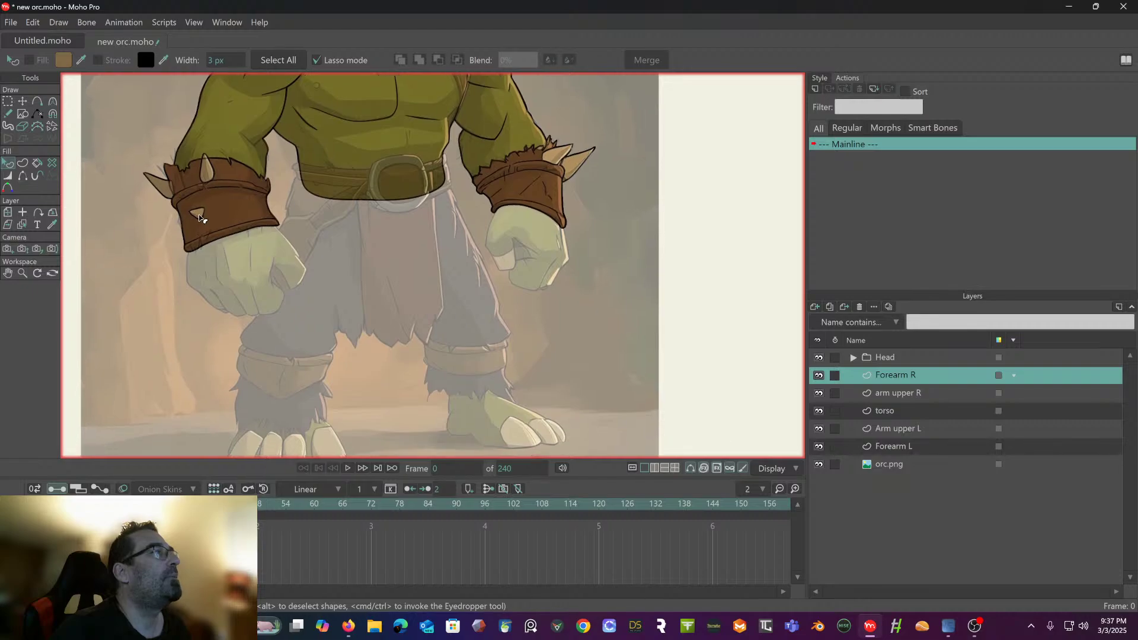
pyautogui.moveTo(222, 261); pyautogui.dragTo(252, 277)
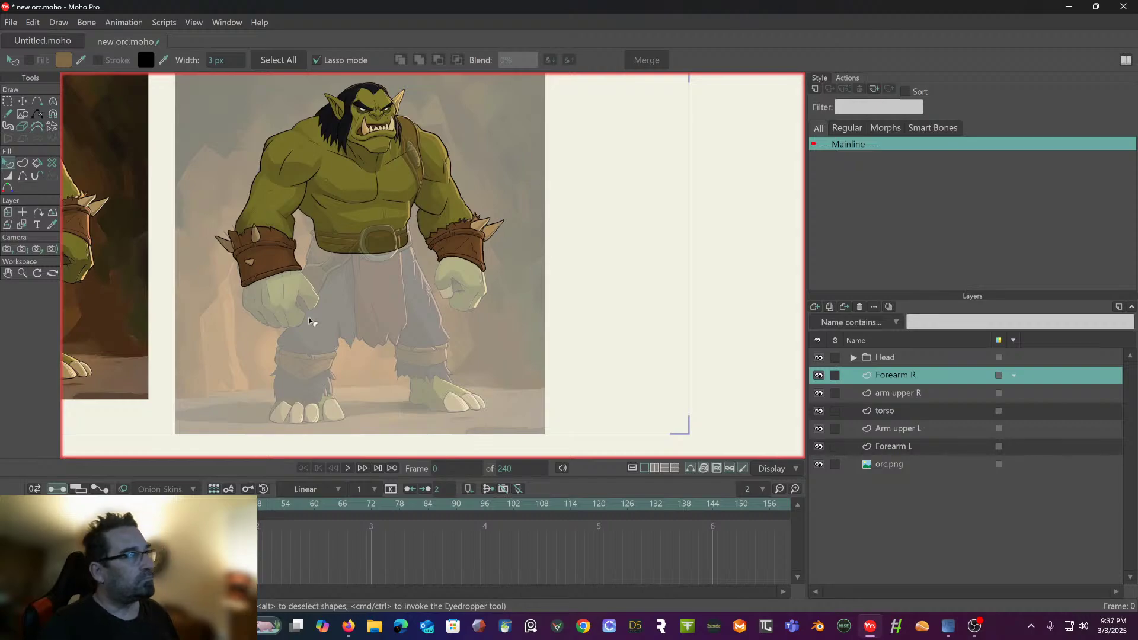
pyautogui.scroll(2, 312, 317)
pyautogui.scroll(3, 312, 309)
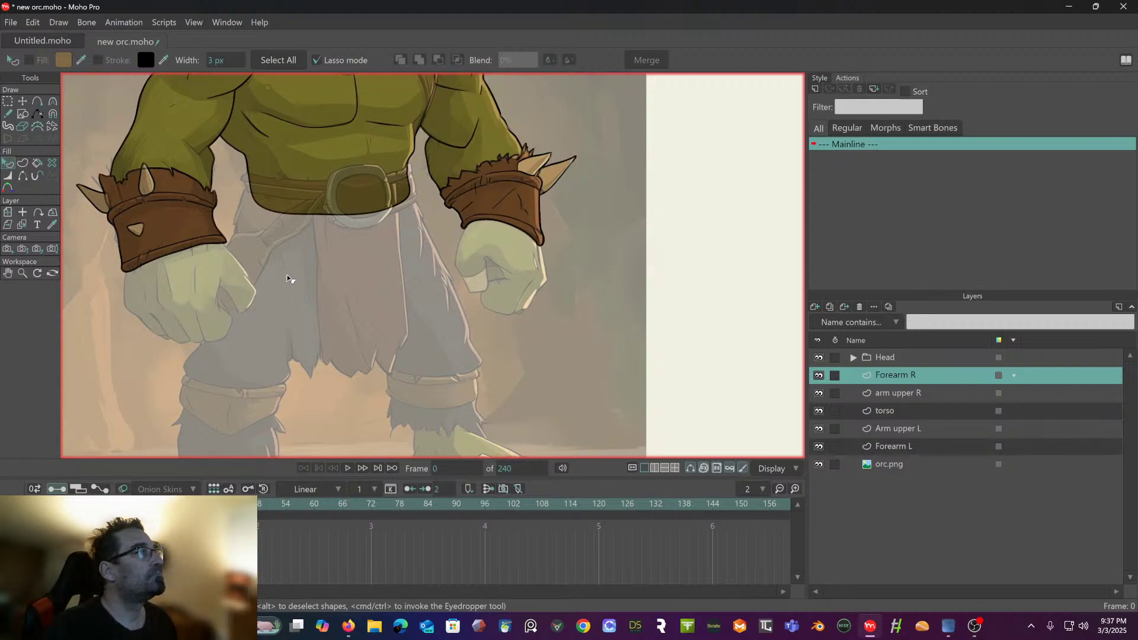
pyautogui.scroll(-3, 290, 275)
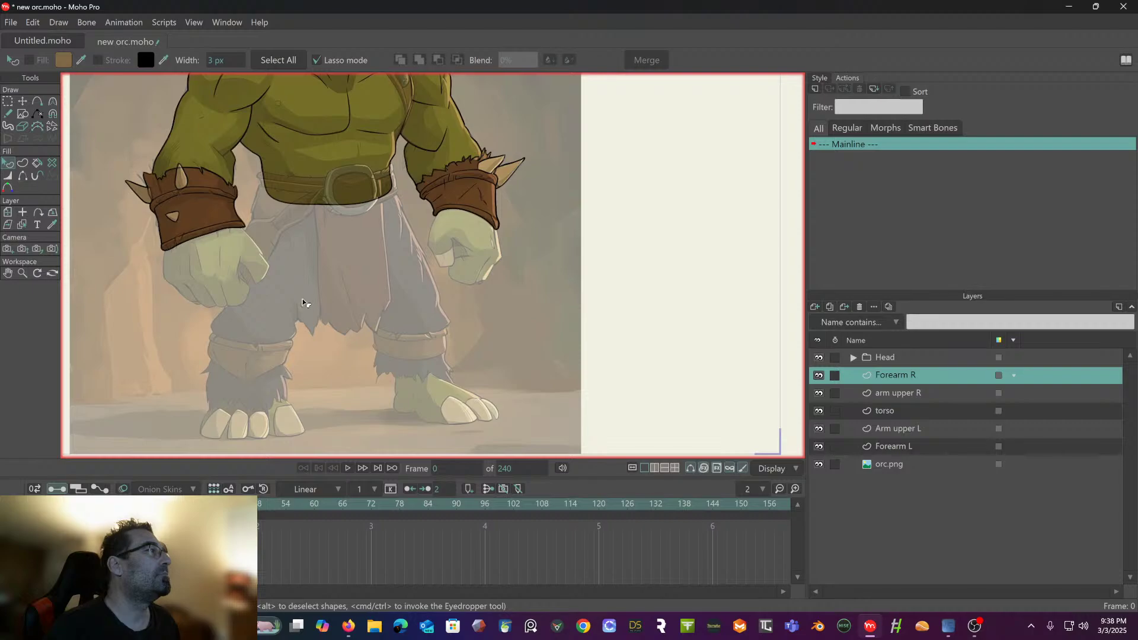
pyautogui.click(39, 103)
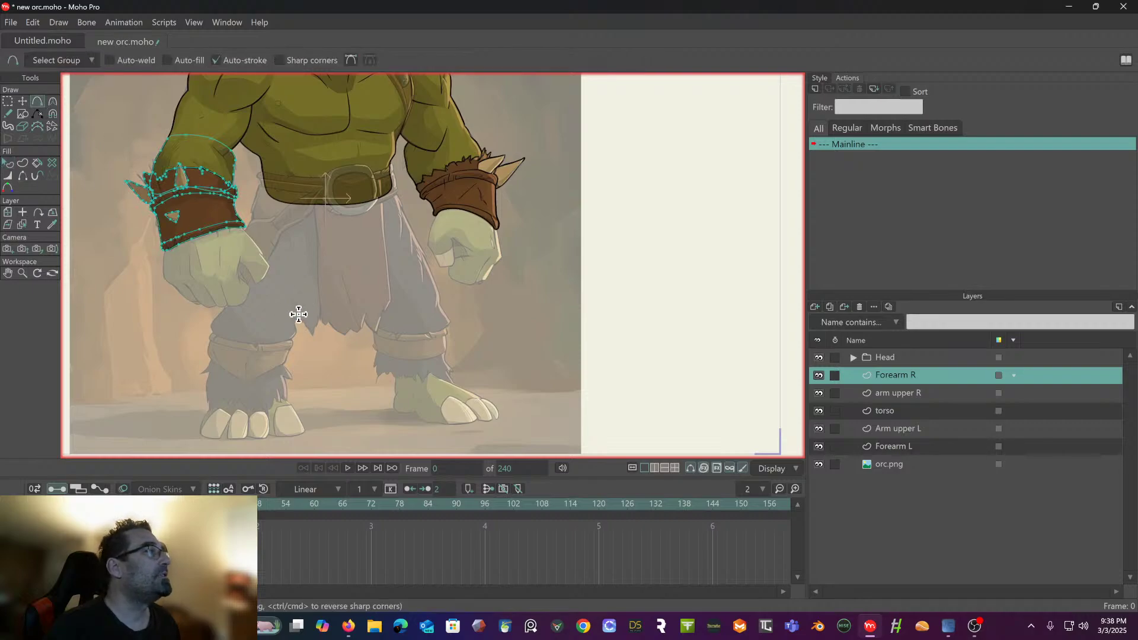
pyautogui.scroll(4, 296, 316)
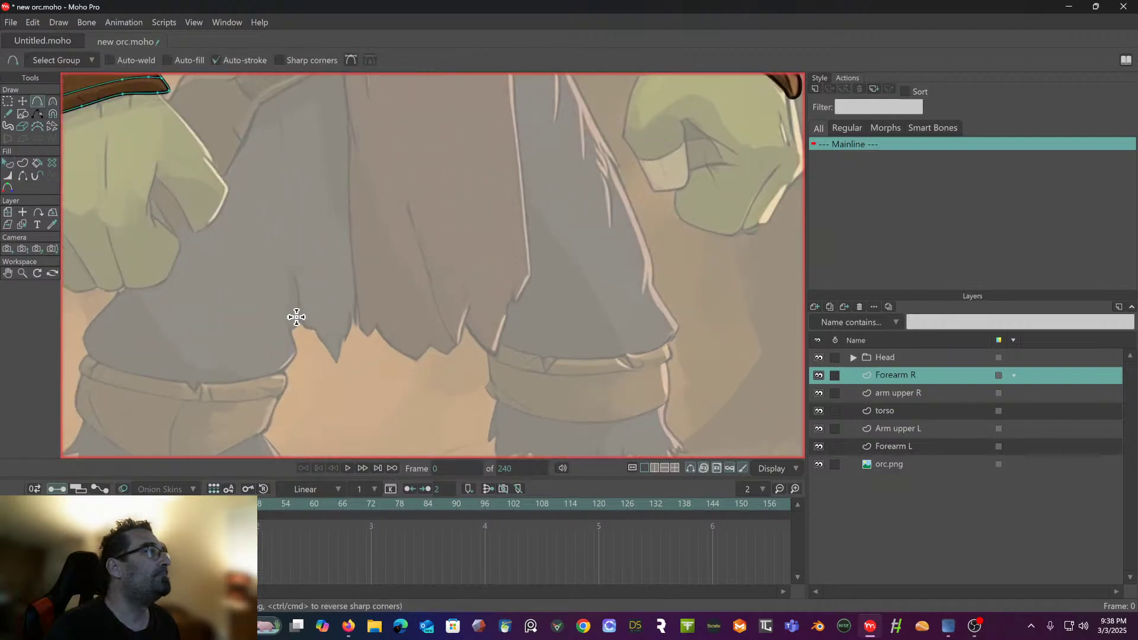
pyautogui.moveTo(292, 328)
pyautogui.mouseDown()
pyautogui.moveTo(324, 286)
pyautogui.moveTo(320, 183)
pyautogui.moveTo(320, 280)
pyautogui.moveTo(361, 237)
pyautogui.moveTo(333, 144)
pyautogui.moveTo(345, 149)
pyautogui.moveTo(294, 119)
pyautogui.moveTo(259, 119)
pyautogui.moveTo(188, 170)
pyautogui.moveTo(224, 48)
pyautogui.moveTo(180, 136)
pyautogui.moveTo(198, 132)
pyautogui.moveTo(161, 186)
pyautogui.moveTo(159, 263)
pyautogui.moveTo(112, 319)
pyautogui.moveTo(170, 356)
pyautogui.moveTo(240, 359)
pyautogui.moveTo(312, 325)
pyautogui.mouseUp()
pyautogui.scroll(-2, 212, 320)
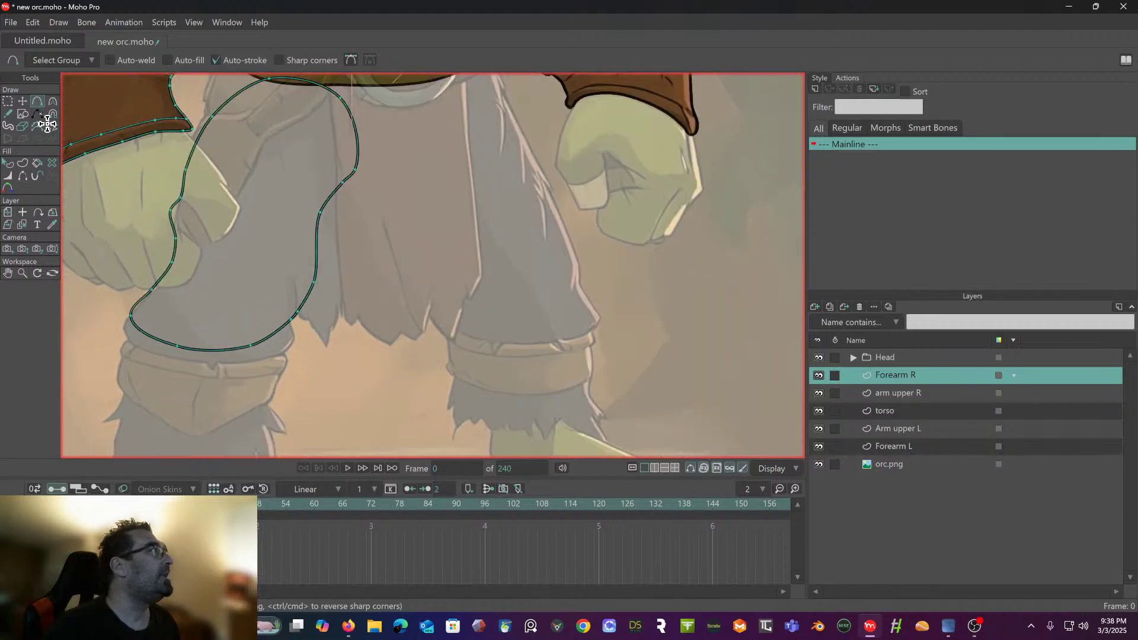
# - Reshape the lower end of the right thigh outline by moving its outer and bottom edge points into a rounder curve
pyautogui.click(8, 102)
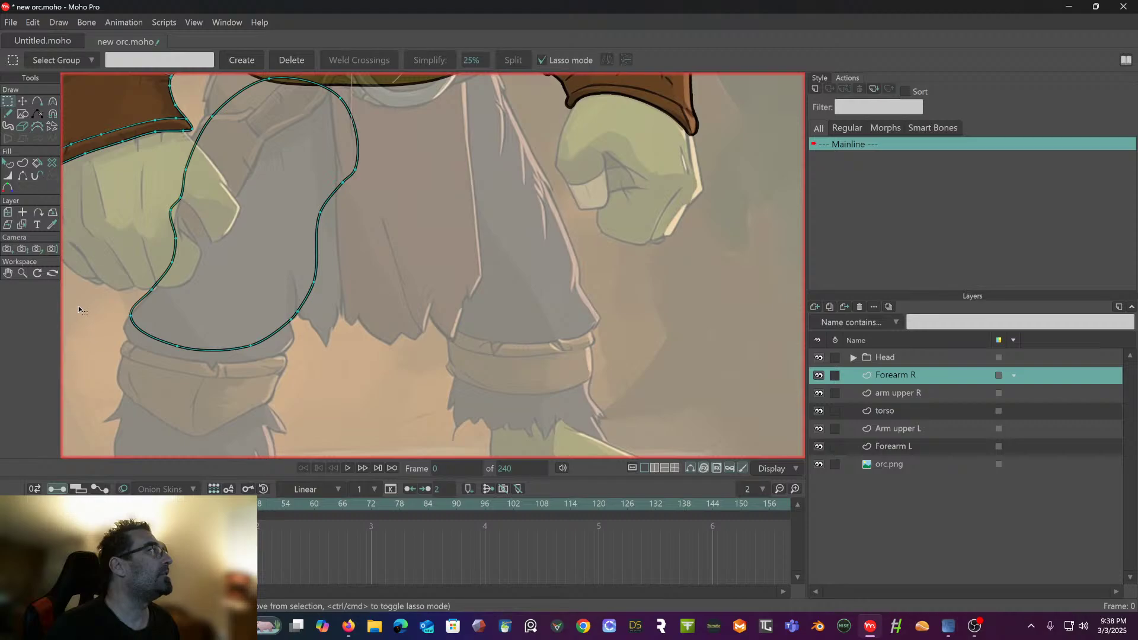
pyautogui.click(23, 102)
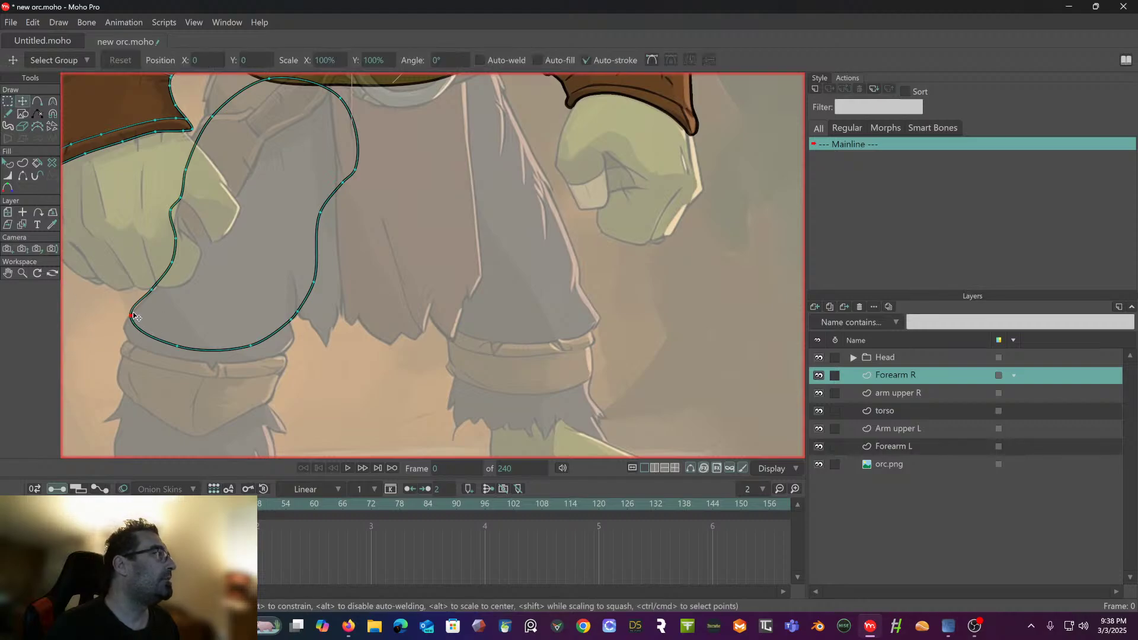
pyautogui.moveTo(133, 316); pyautogui.dragTo(150, 294)
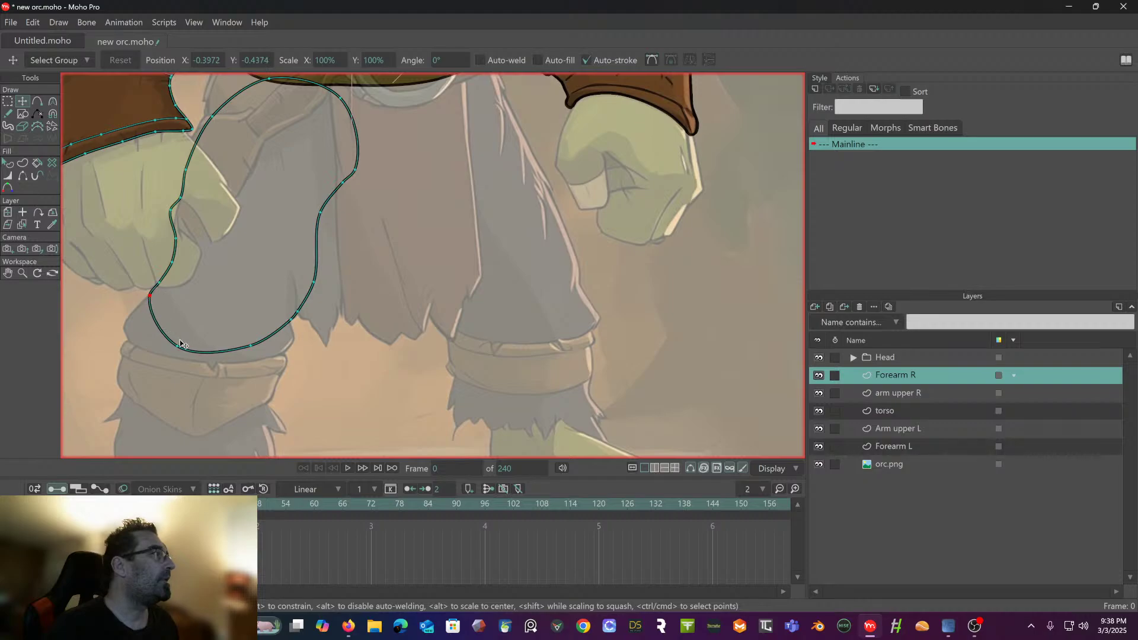
pyautogui.moveTo(178, 346); pyautogui.dragTo(156, 331)
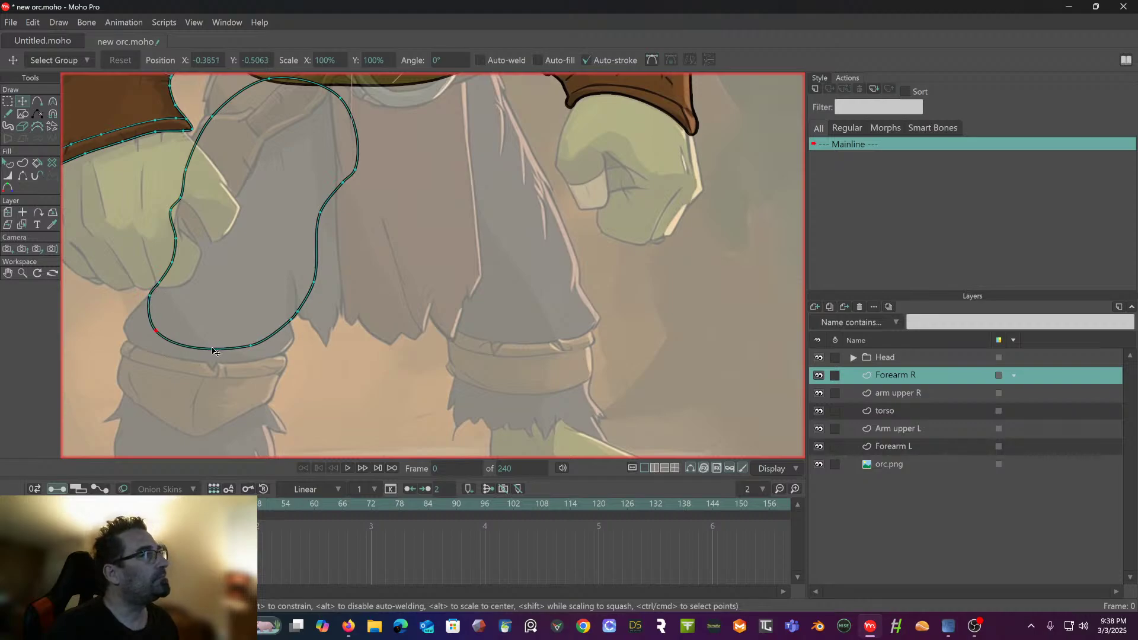
pyautogui.moveTo(257, 346); pyautogui.dragTo(253, 354)
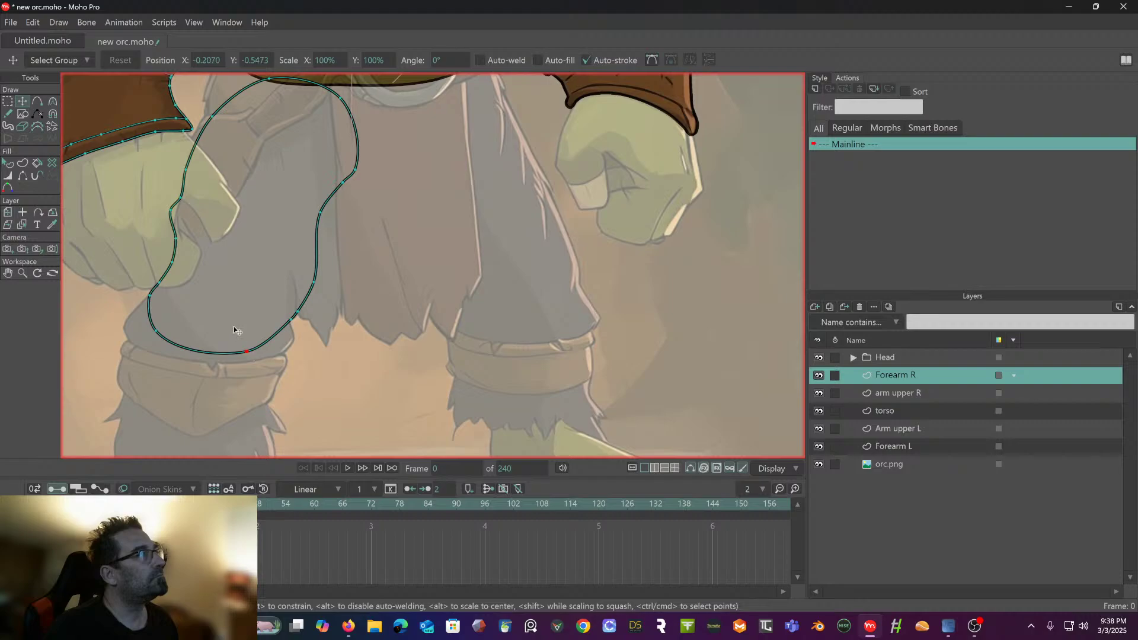
# - Enable the fill of the right thigh shape and sample its dark purple-brown colour from the trousers in the full-colour reference
pyautogui.click(8, 163)
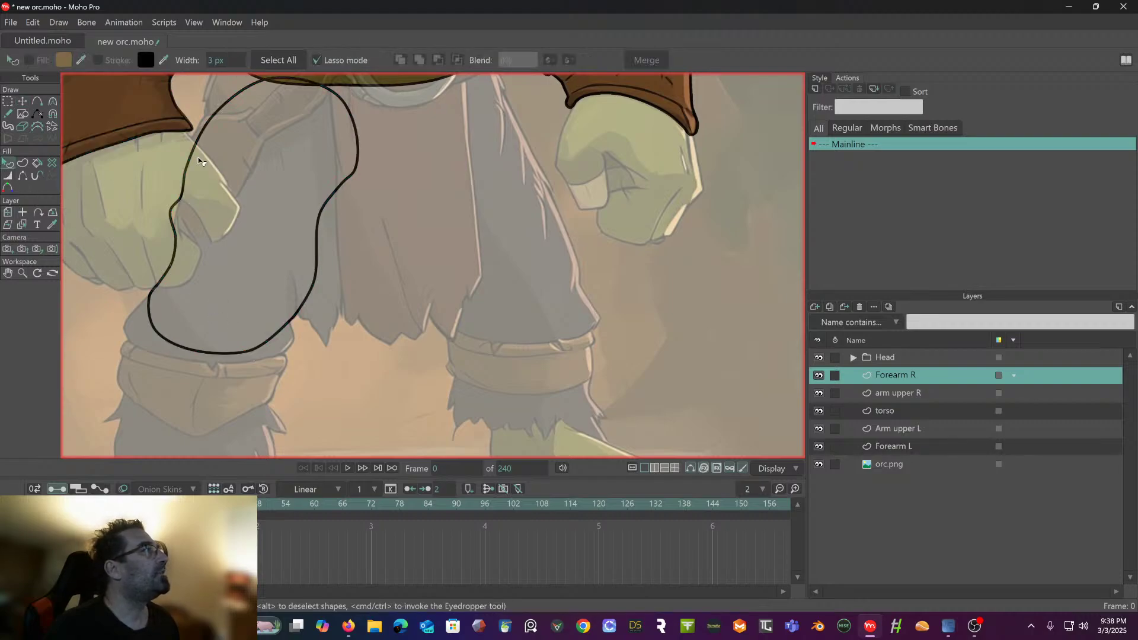
pyautogui.click(205, 138)
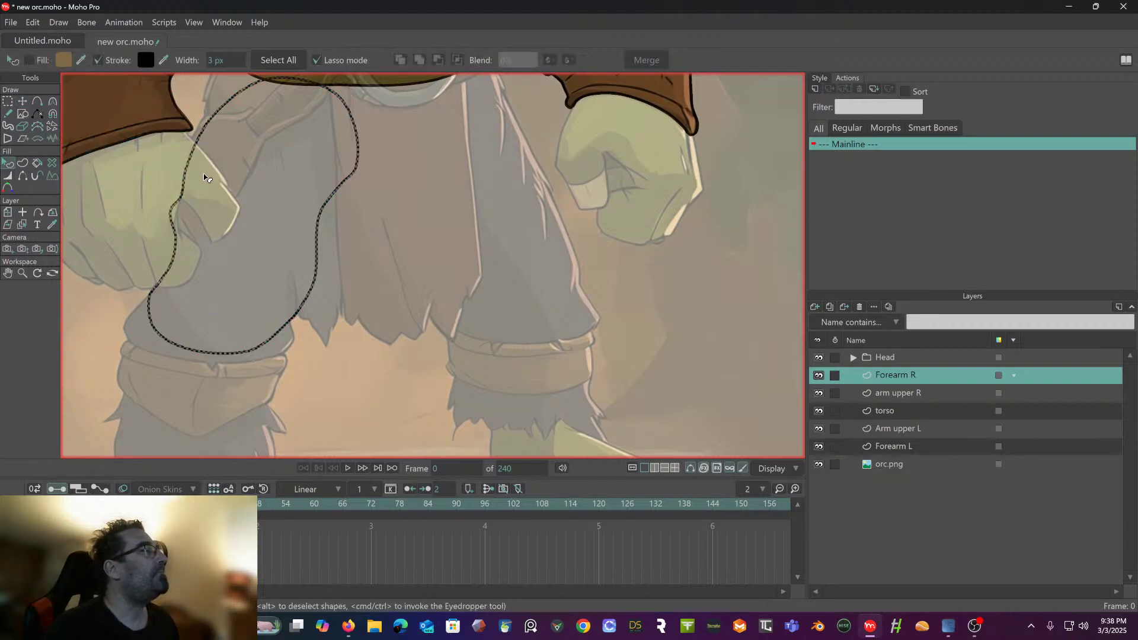
pyautogui.scroll(-4, 236, 173)
pyautogui.scroll(4, 183, 160)
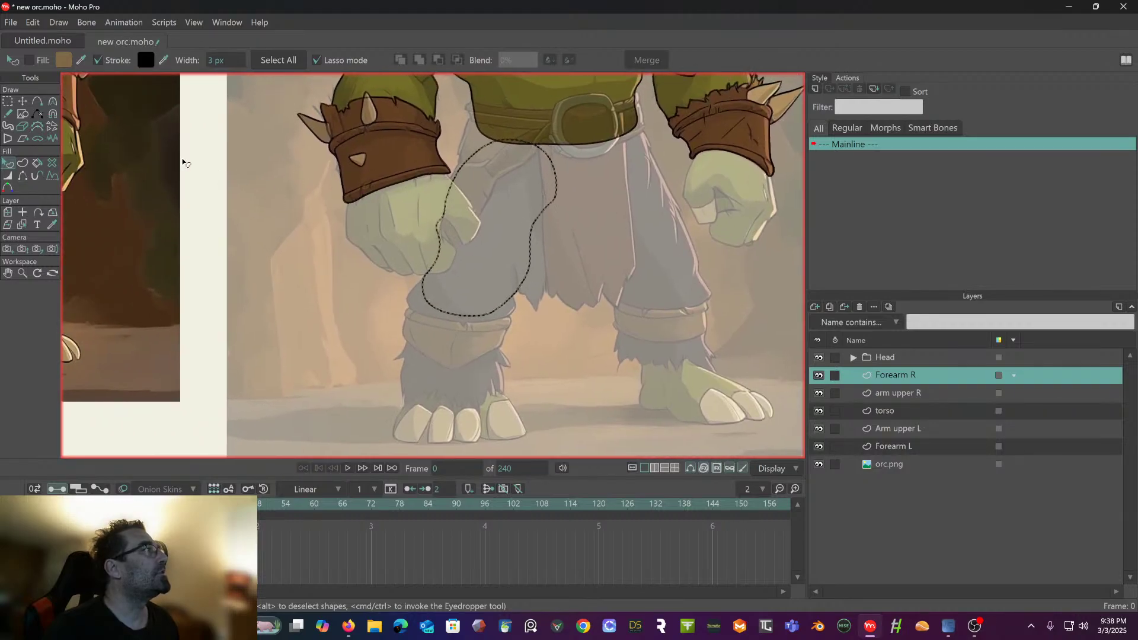
pyautogui.click(28, 60)
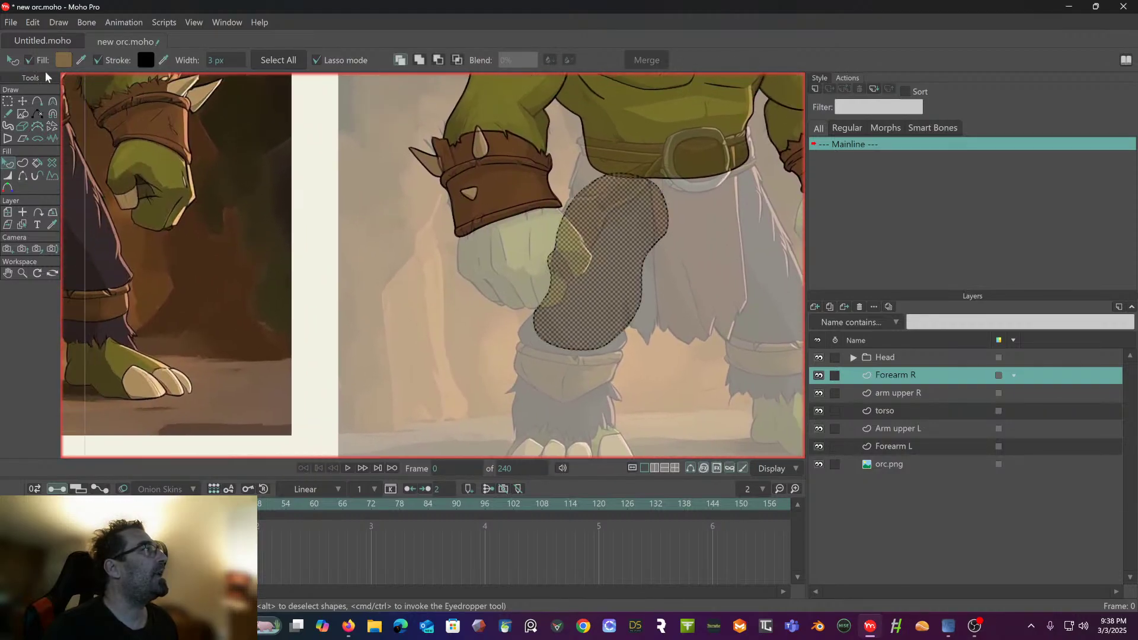
pyautogui.moveTo(151, 175); pyautogui.dragTo(283, 187)
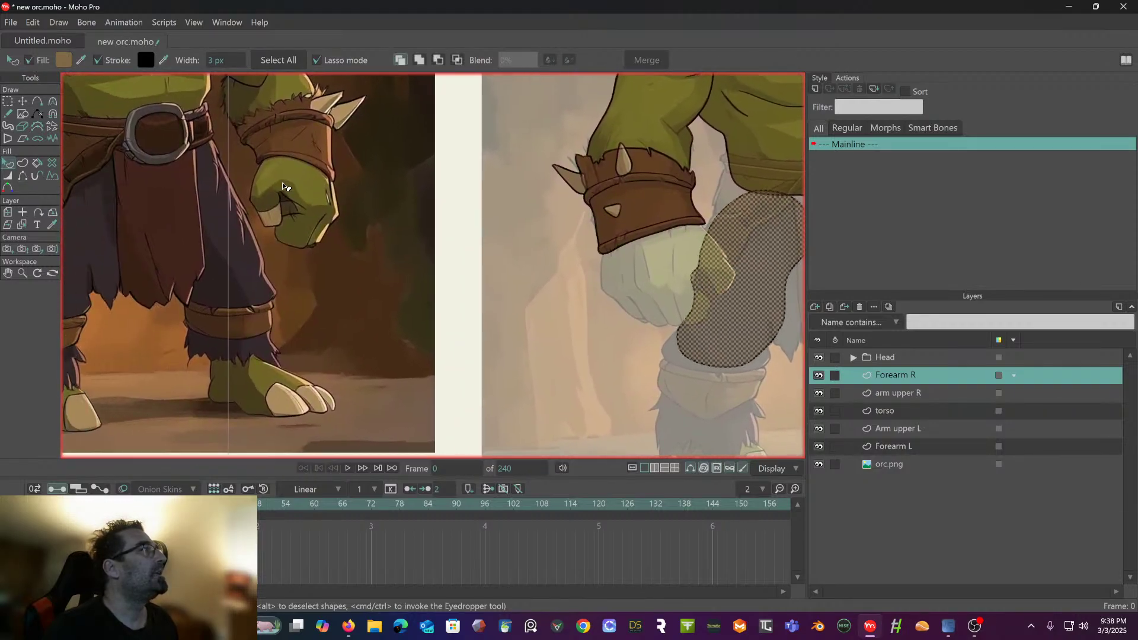
pyautogui.click(83, 61)
pyautogui.click(96, 216)
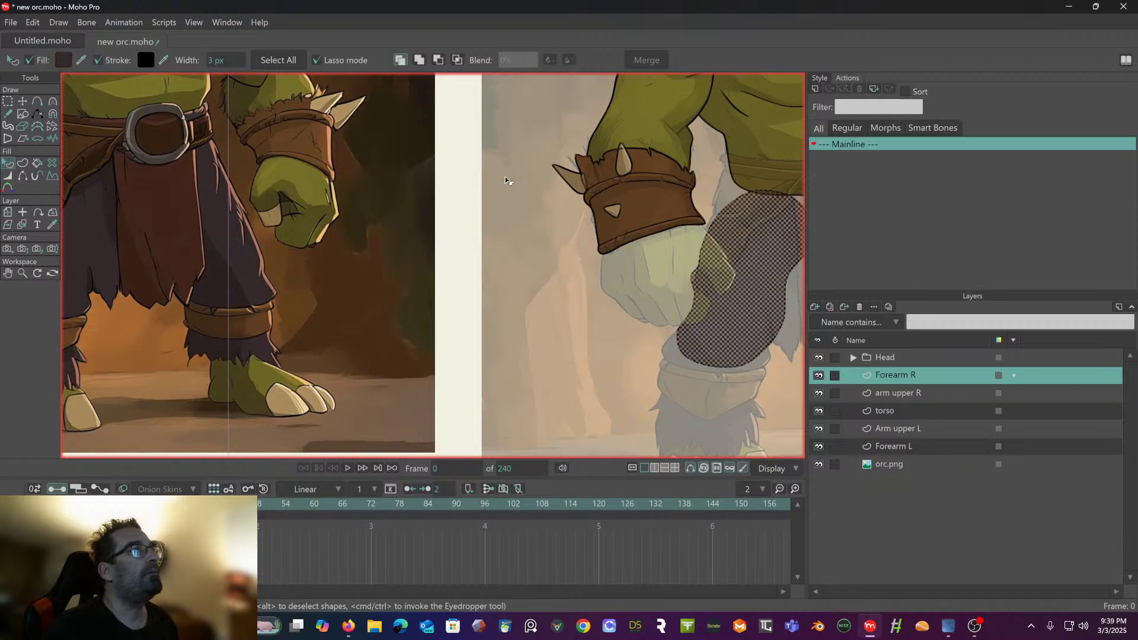
pyautogui.moveTo(507, 178); pyautogui.dragTo(187, 163)
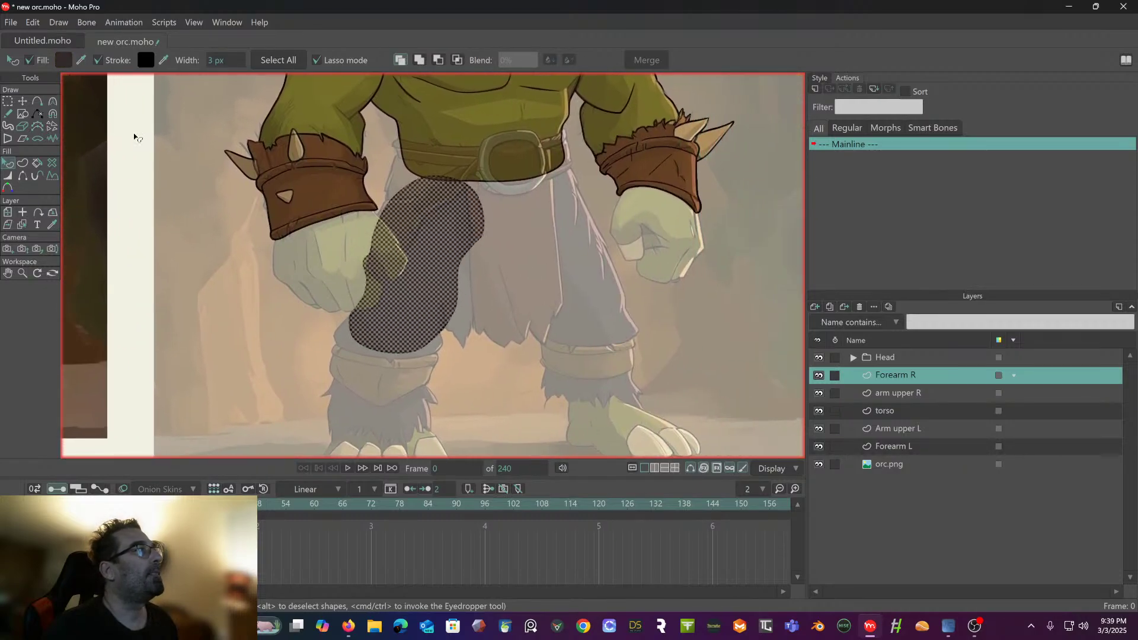
pyautogui.click(7, 101)
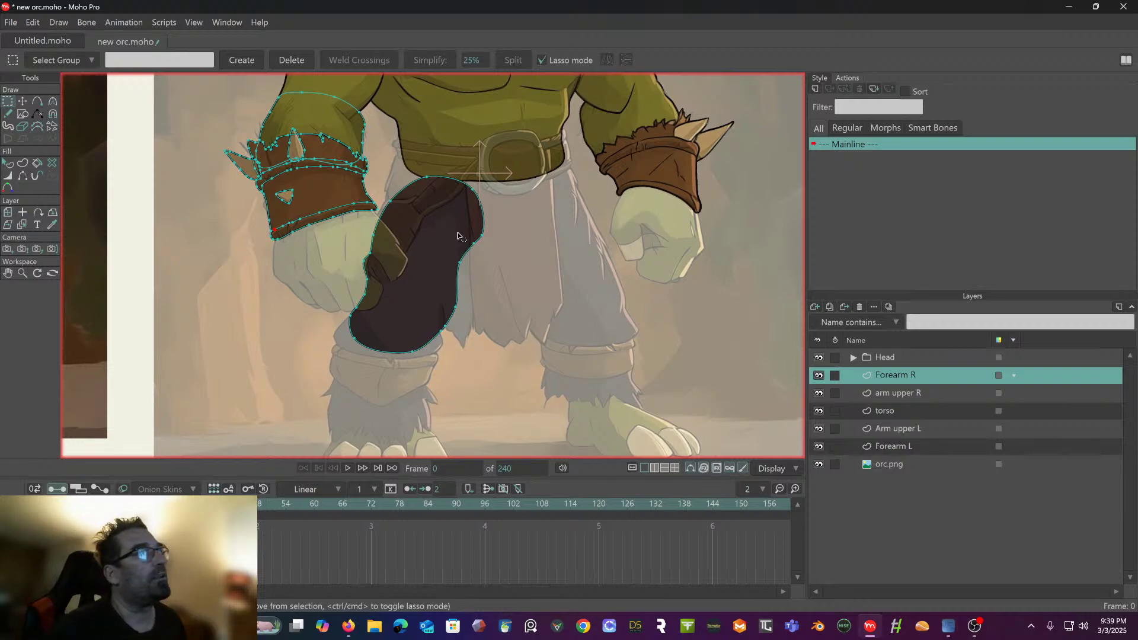
pyautogui.moveTo(459, 237); pyautogui.dragTo(422, 198)
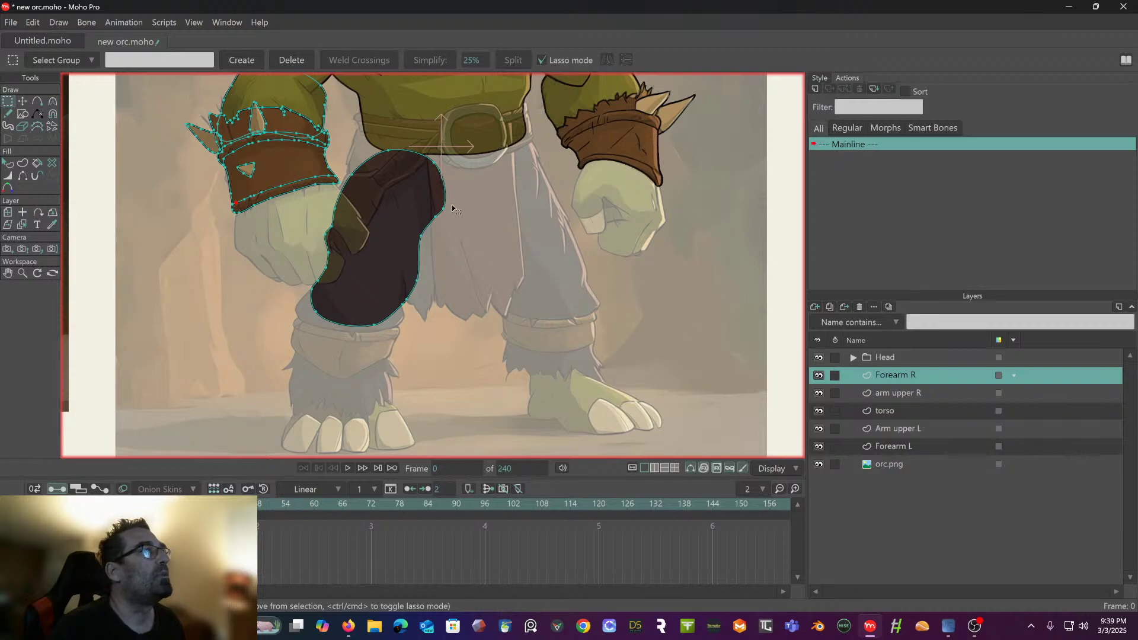
pyautogui.scroll(2, 422, 230)
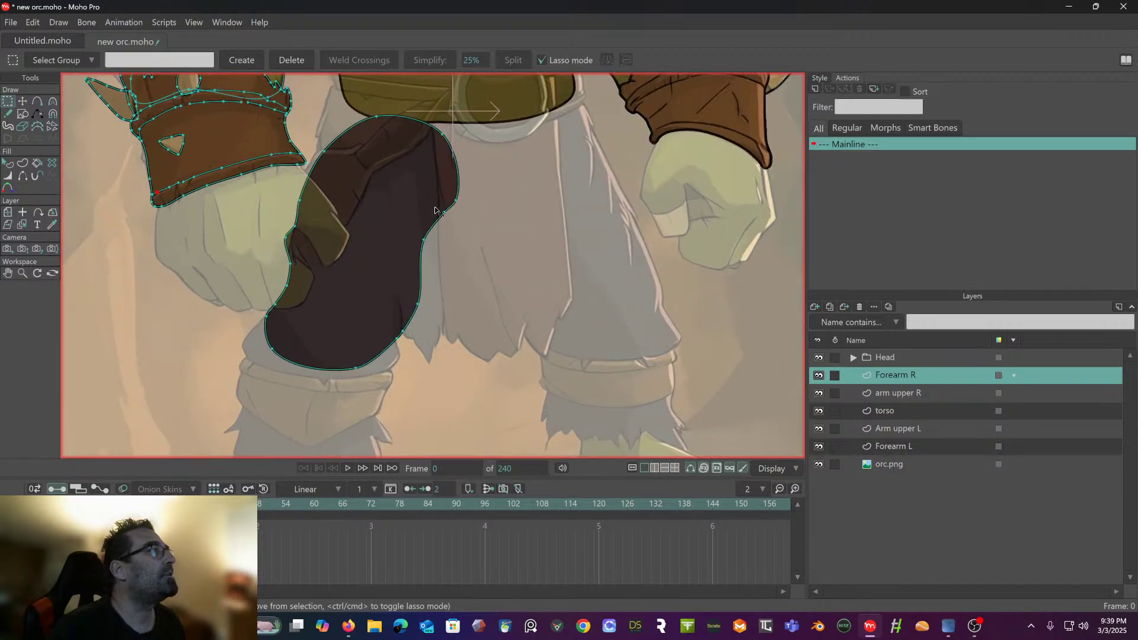
pyautogui.click(24, 101)
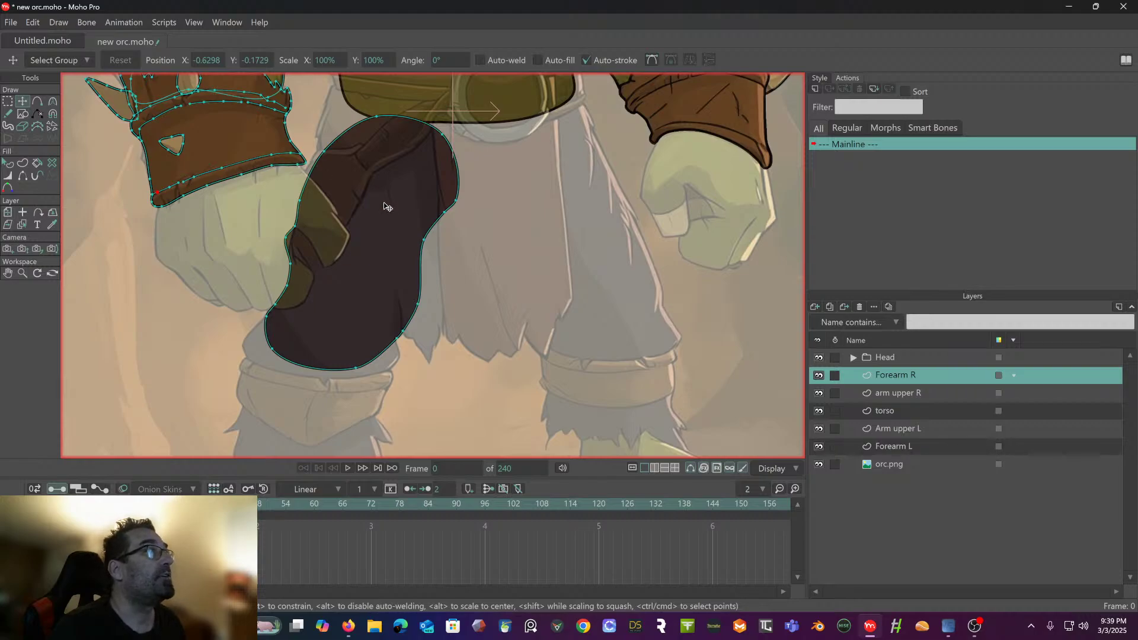
pyautogui.scroll(-3, 389, 203)
pyautogui.hscroll(1, 356, 188)
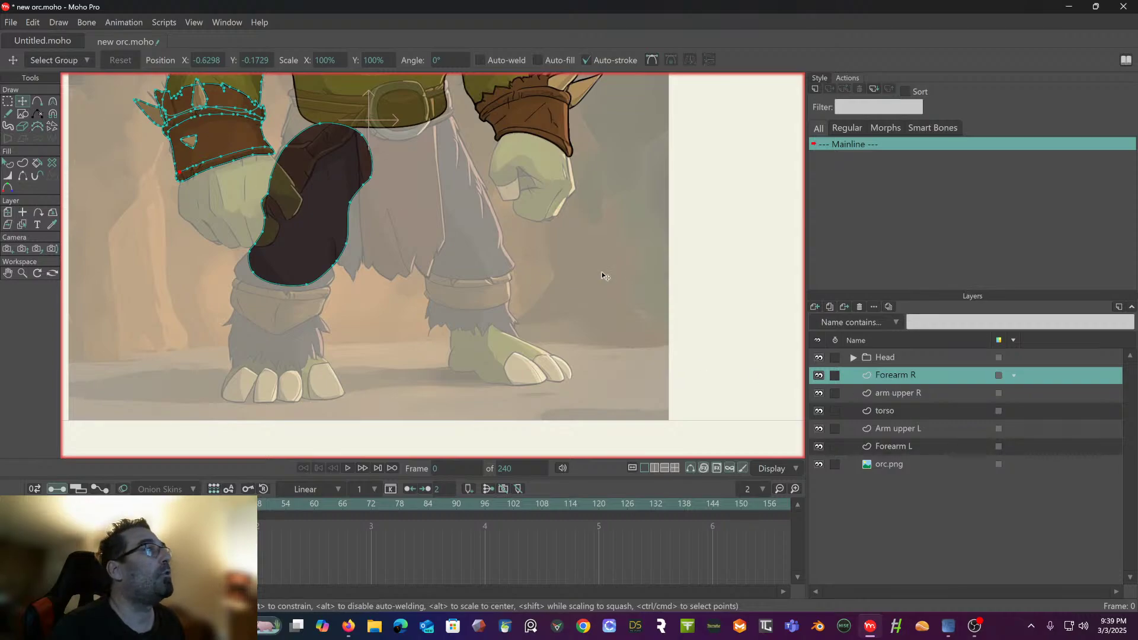
# - Select the whole right thigh shape and cut it out of the Forearm R layer
pyautogui.click(9, 103)
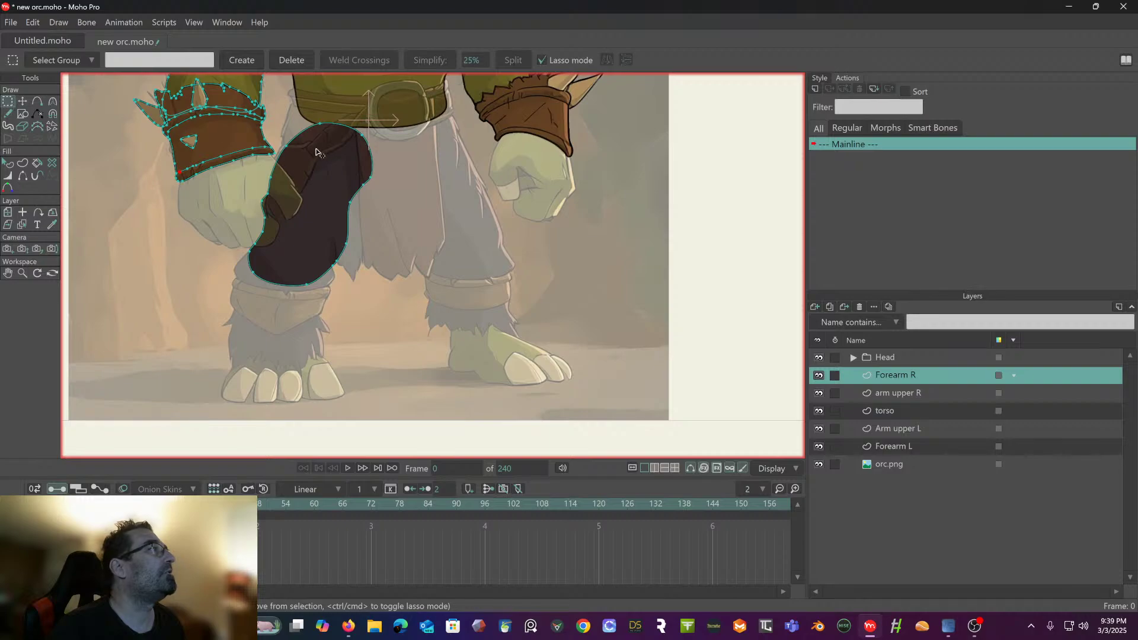
pyautogui.doubleClick(302, 137)
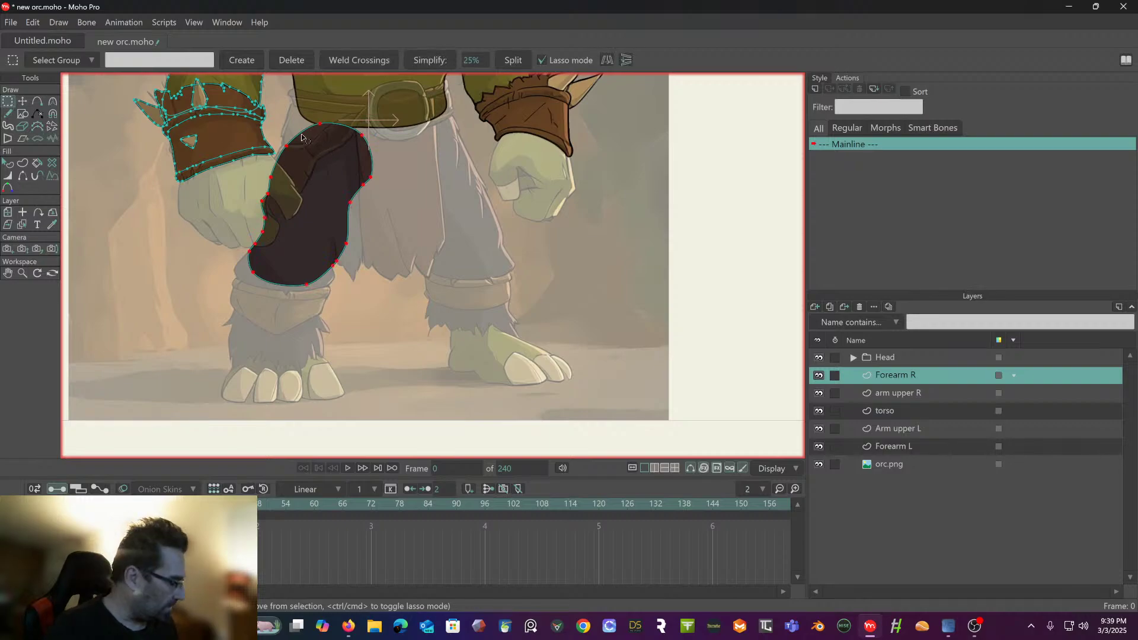
pyautogui.click(9, 166)
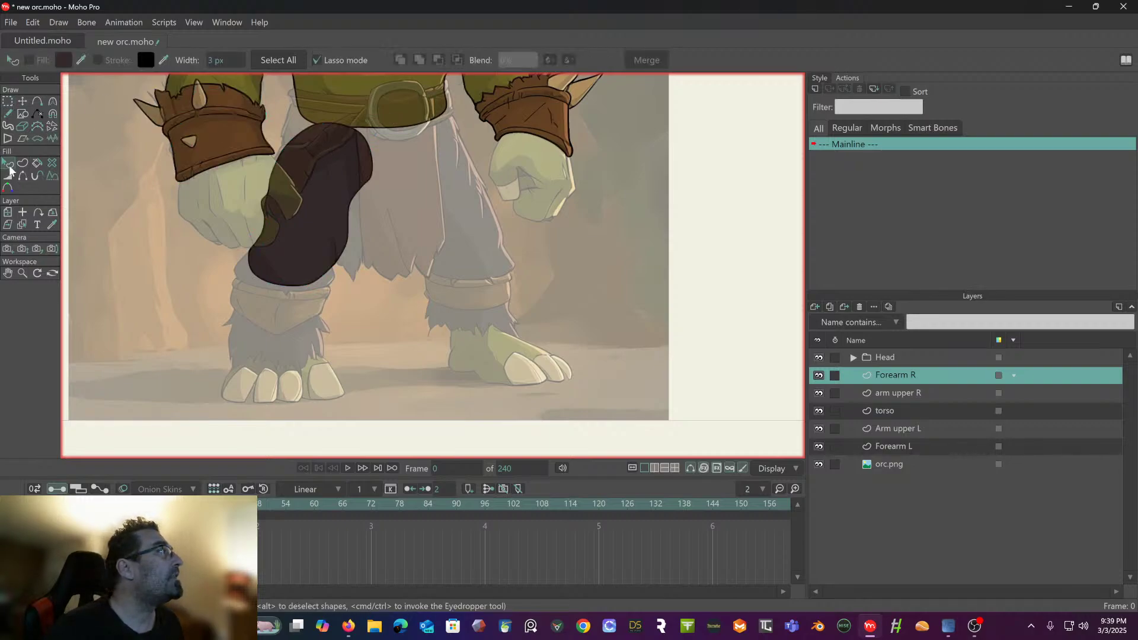
pyautogui.click(337, 204)
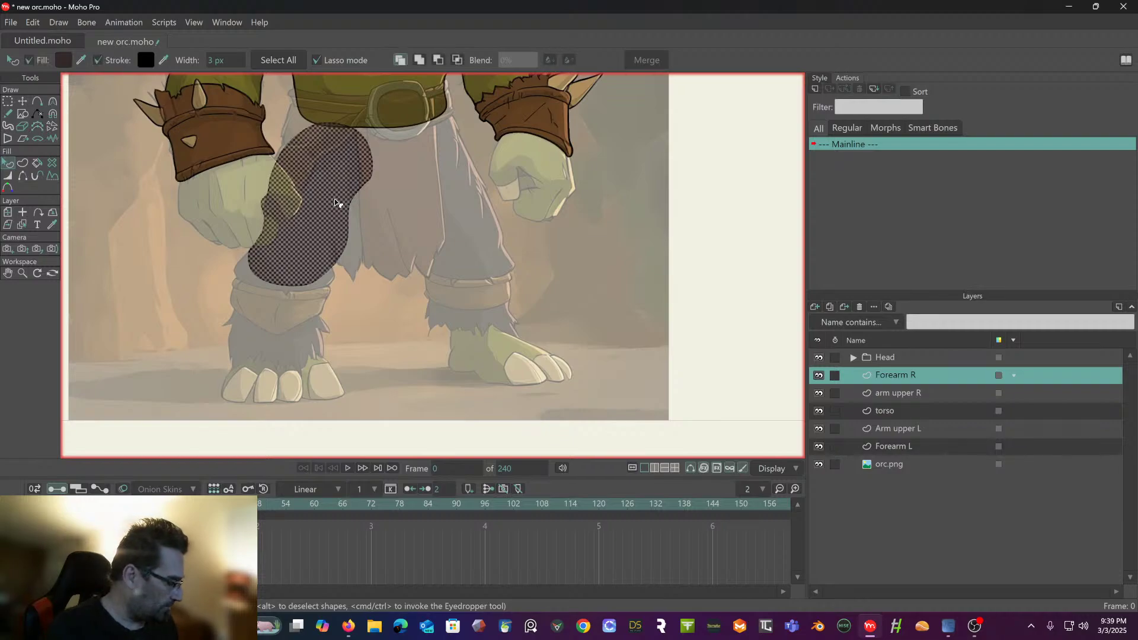
pyautogui.press('Delete')
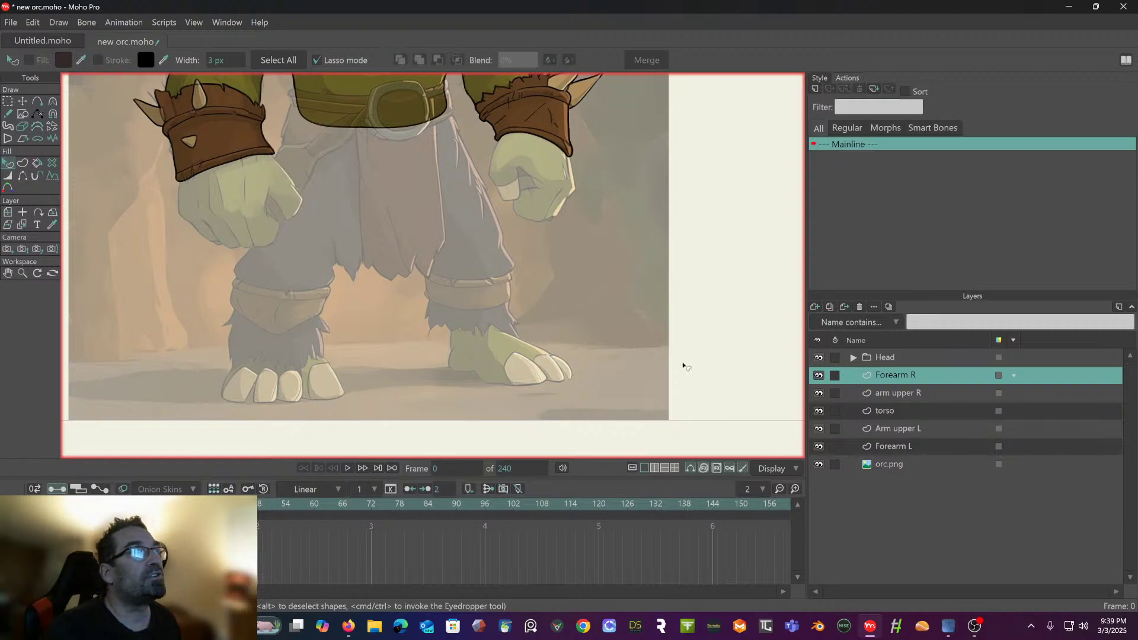
# - Add a vector layer between arm upper R and torso and name it THigh R
pyautogui.click(814, 306)
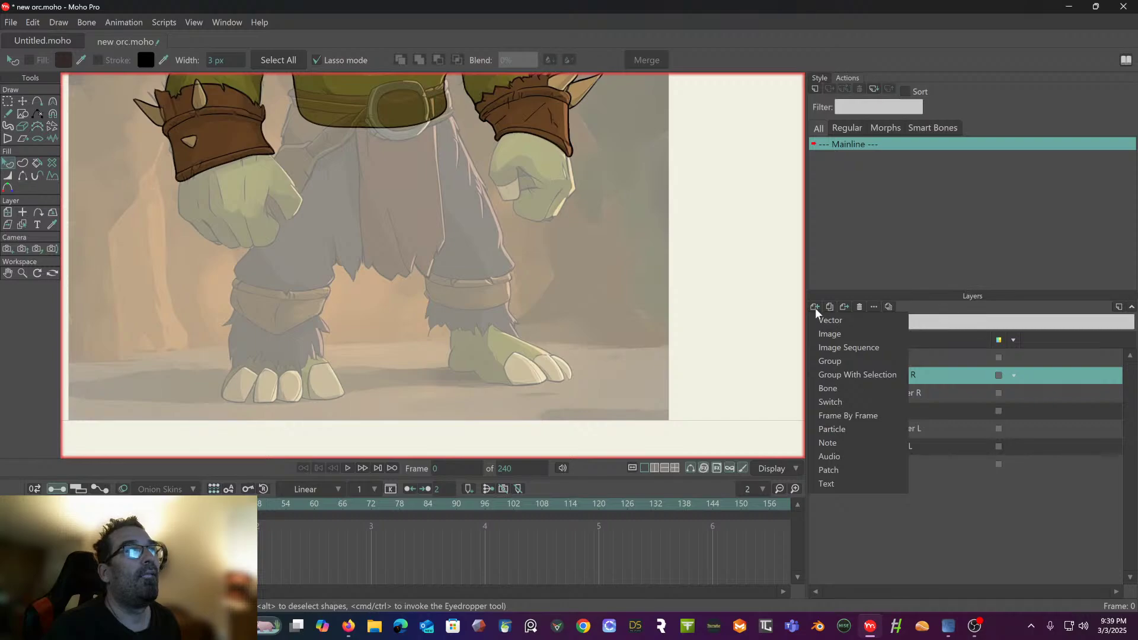
pyautogui.press('Return')
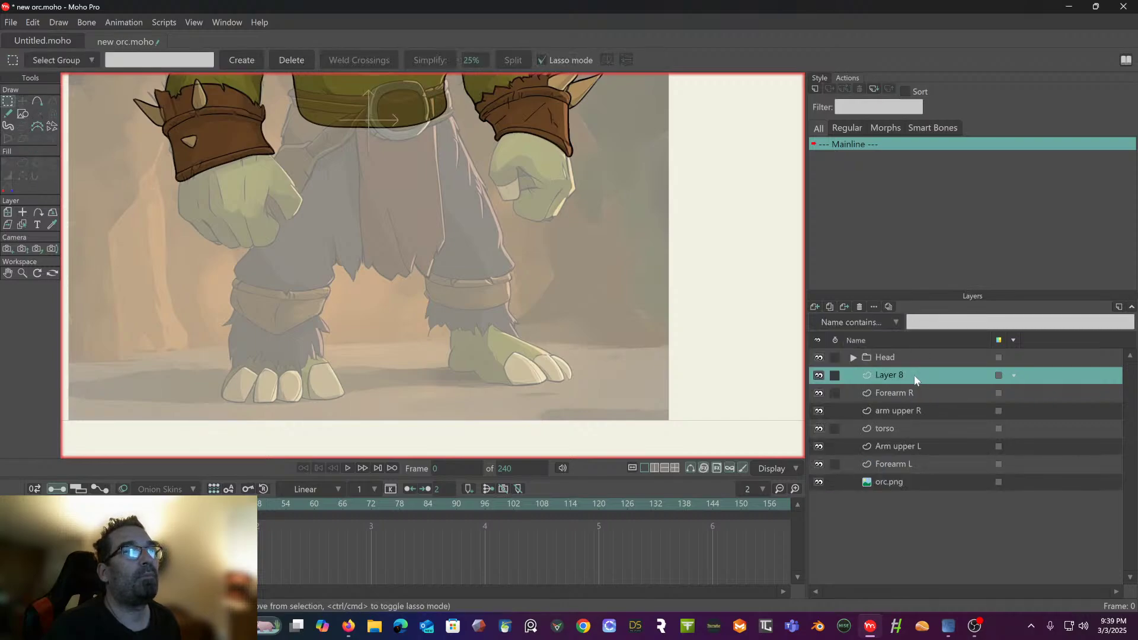
pyautogui.moveTo(915, 380); pyautogui.dragTo(916, 426)
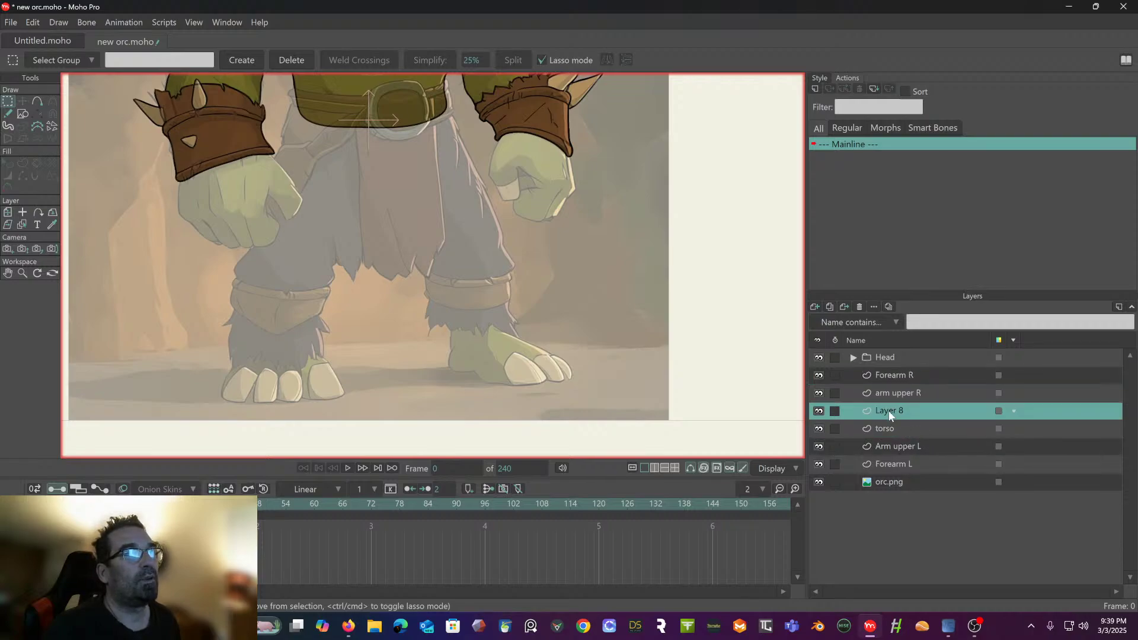
pyautogui.doubleClick(889, 412)
pyautogui.write('le')
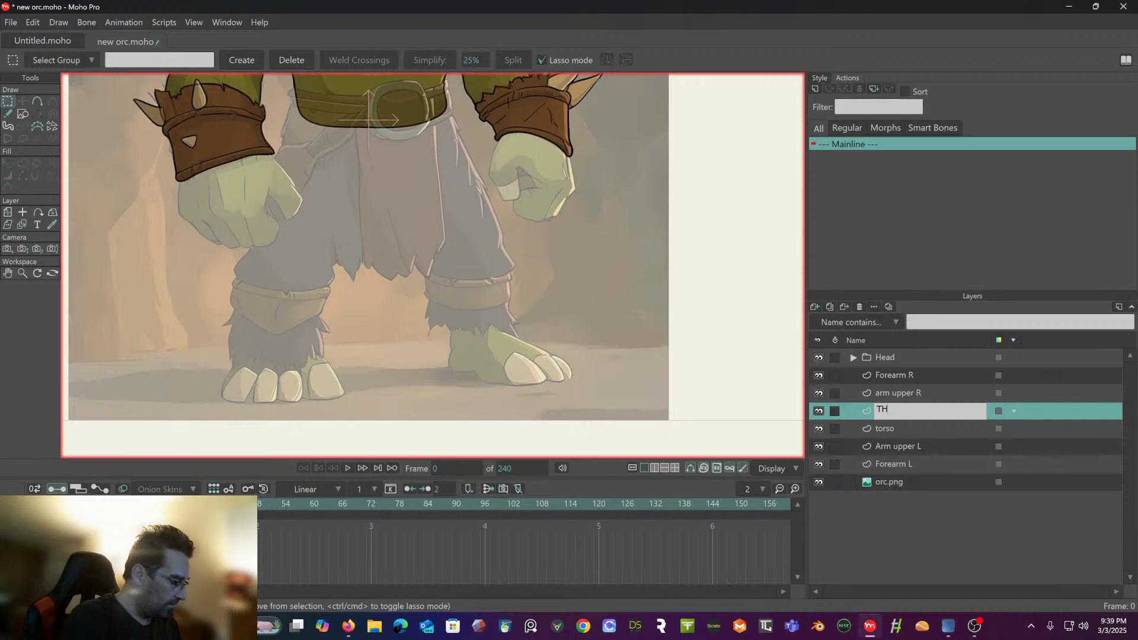
pyautogui.press('Return')
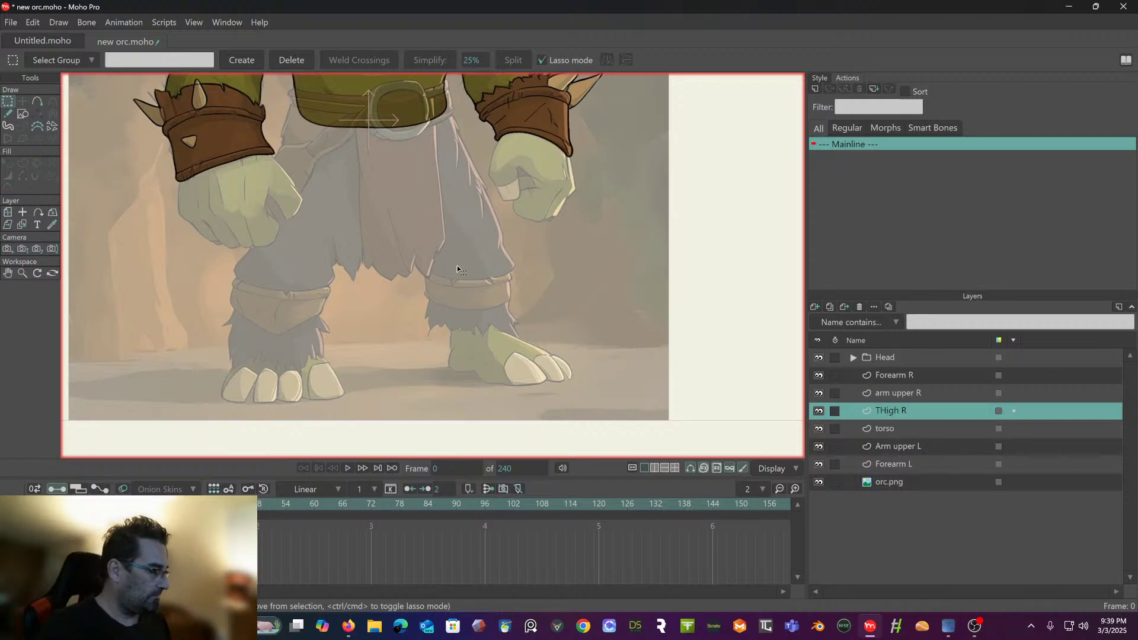
# - Paste the cut thigh shape into the THigh R layer and deselect its points
pyautogui.hotkey('ctrl', 'a')
pyautogui.press('t')
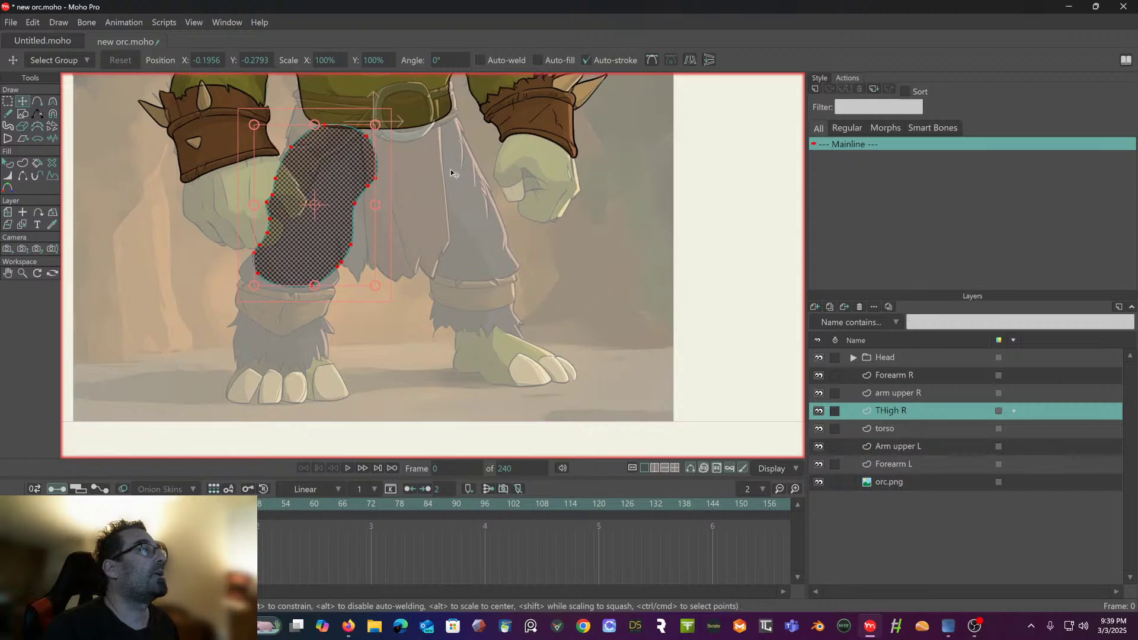
pyautogui.moveTo(451, 172); pyautogui.dragTo(461, 221)
pyautogui.click(714, 267)
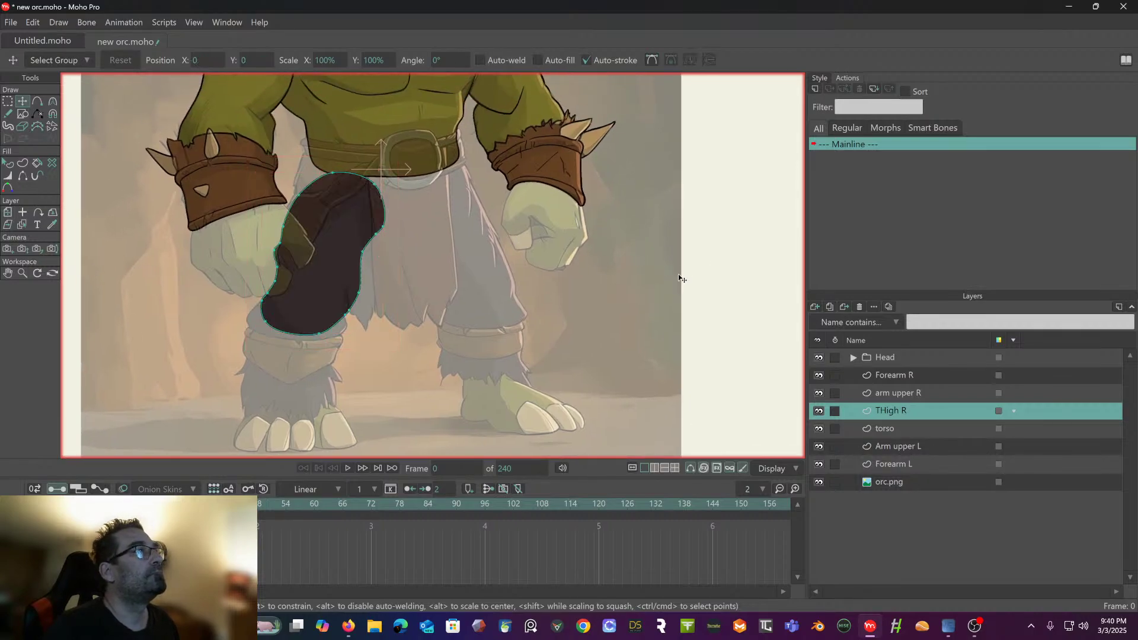
# - Add a vector layer directly above THigh R and name it THigh L
pyautogui.scroll(-2, 680, 277)
pyautogui.moveTo(664, 264); pyautogui.dragTo(617, 221)
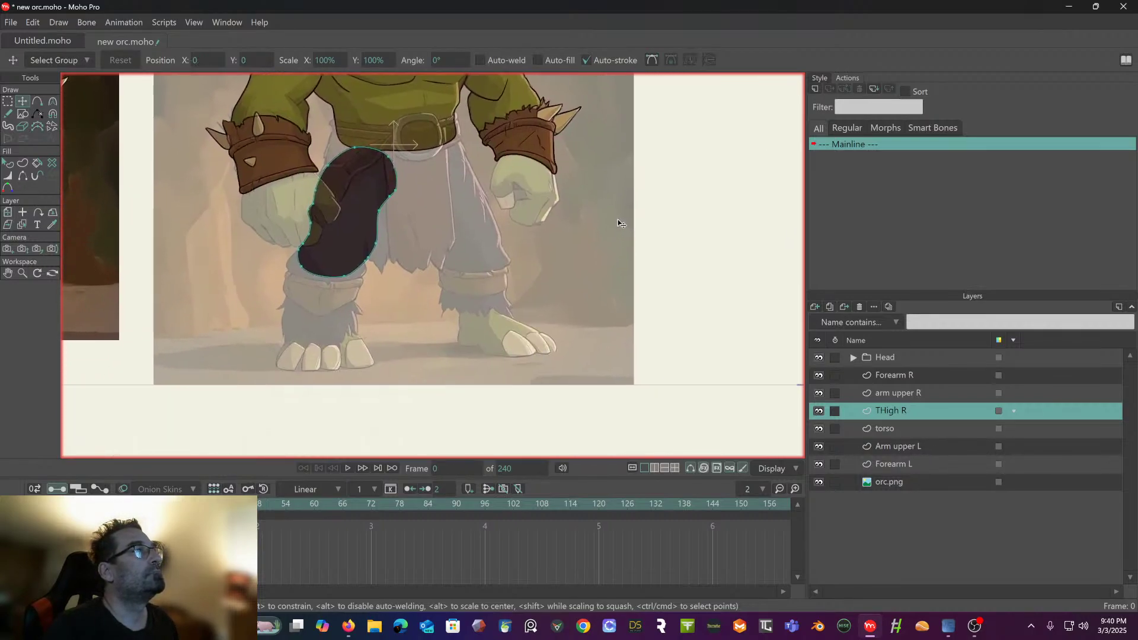
pyautogui.click(813, 307)
pyautogui.click(874, 320)
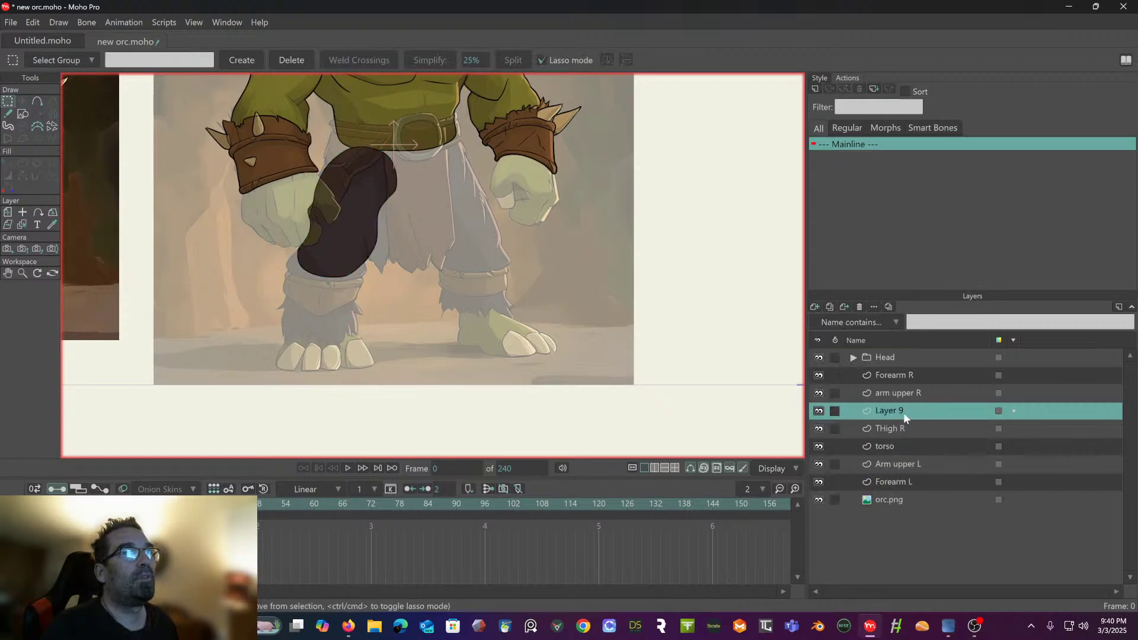
pyautogui.doubleClick(890, 411)
pyautogui.write('T')
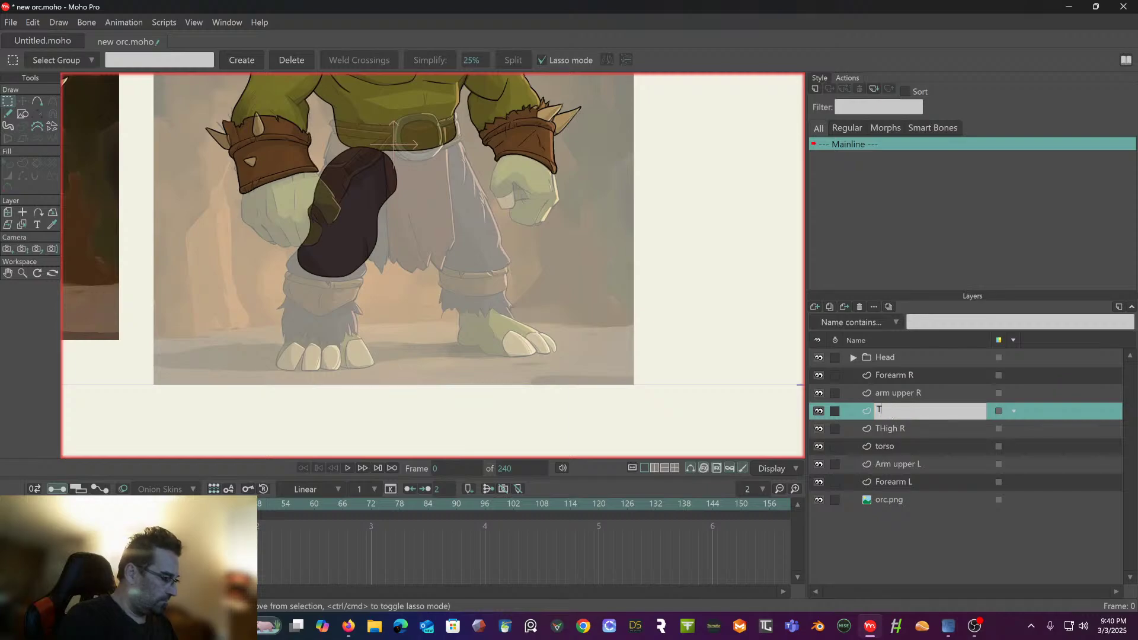
pyautogui.write('High L')
pyautogui.press('Return')
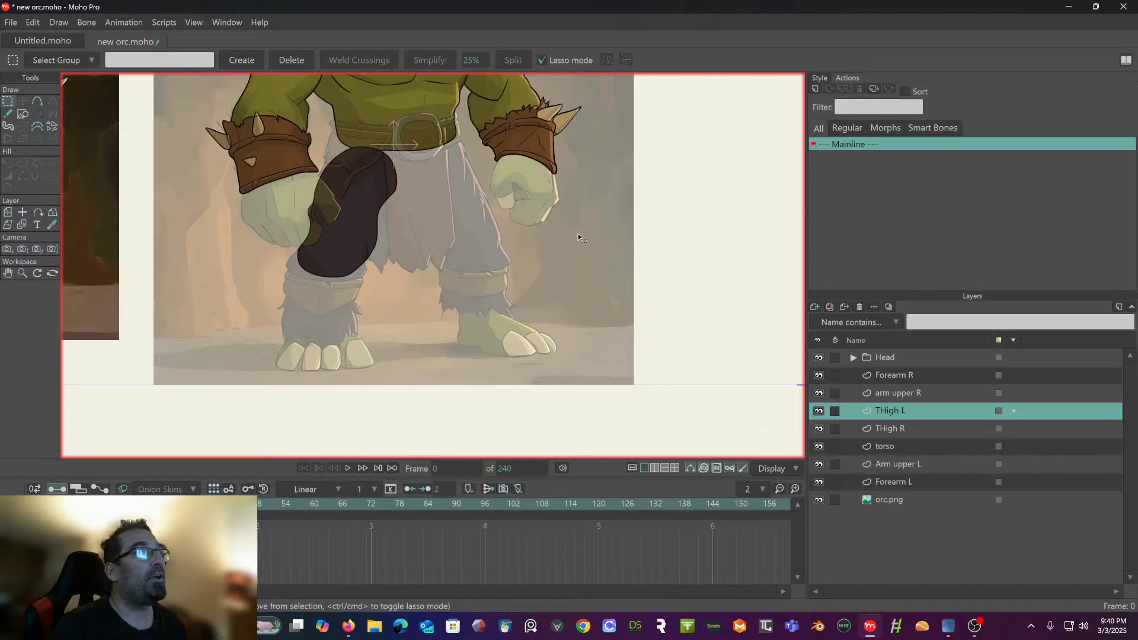
# - Trace the left thigh's outline over the reference with stroked curve points on the THigh L layer
pyautogui.click(39, 101)
pyautogui.scroll(1, 445, 208)
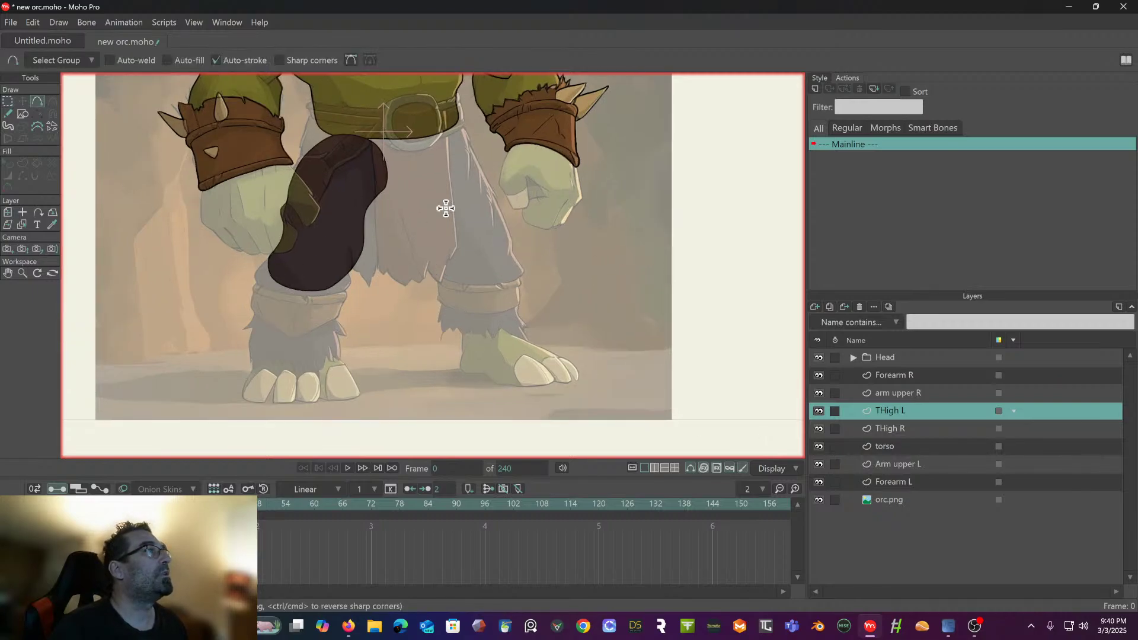
pyautogui.scroll(2, 446, 208)
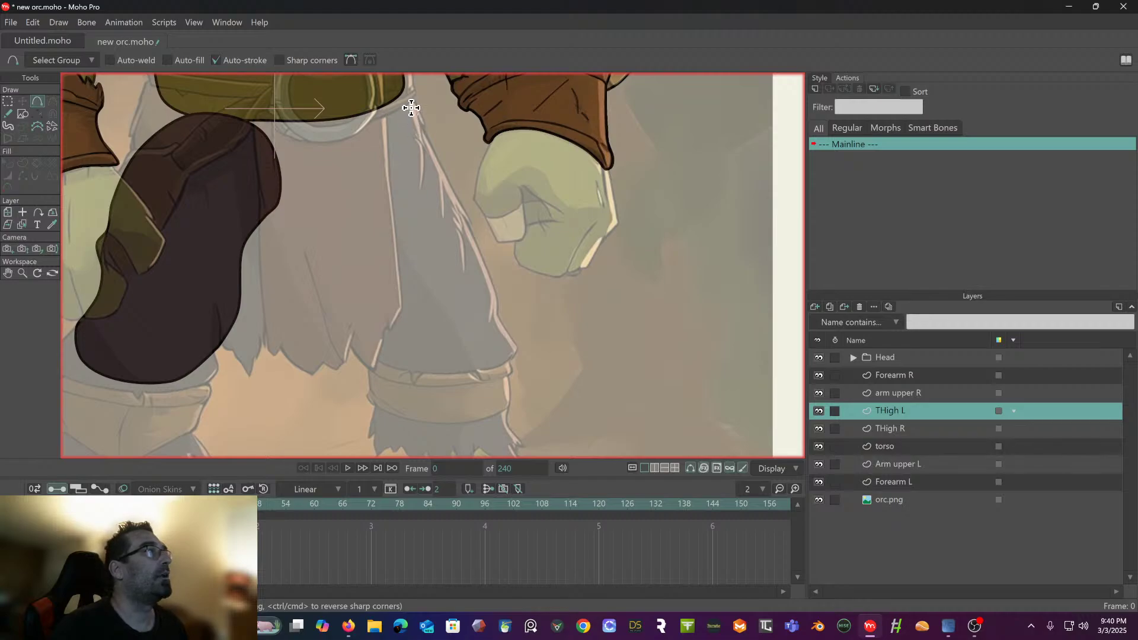
pyautogui.moveTo(413, 107)
pyautogui.mouseDown()
pyautogui.moveTo(327, 160)
pyautogui.moveTo(317, 196)
pyautogui.moveTo(348, 342)
pyautogui.moveTo(372, 367)
pyautogui.moveTo(397, 373)
pyautogui.moveTo(420, 276)
pyautogui.moveTo(416, 292)
pyautogui.moveTo(466, 308)
pyautogui.moveTo(519, 283)
pyautogui.moveTo(464, 151)
pyautogui.mouseUp()
pyautogui.scroll(-2, 393, 363)
pyautogui.scroll(3, 464, 151)
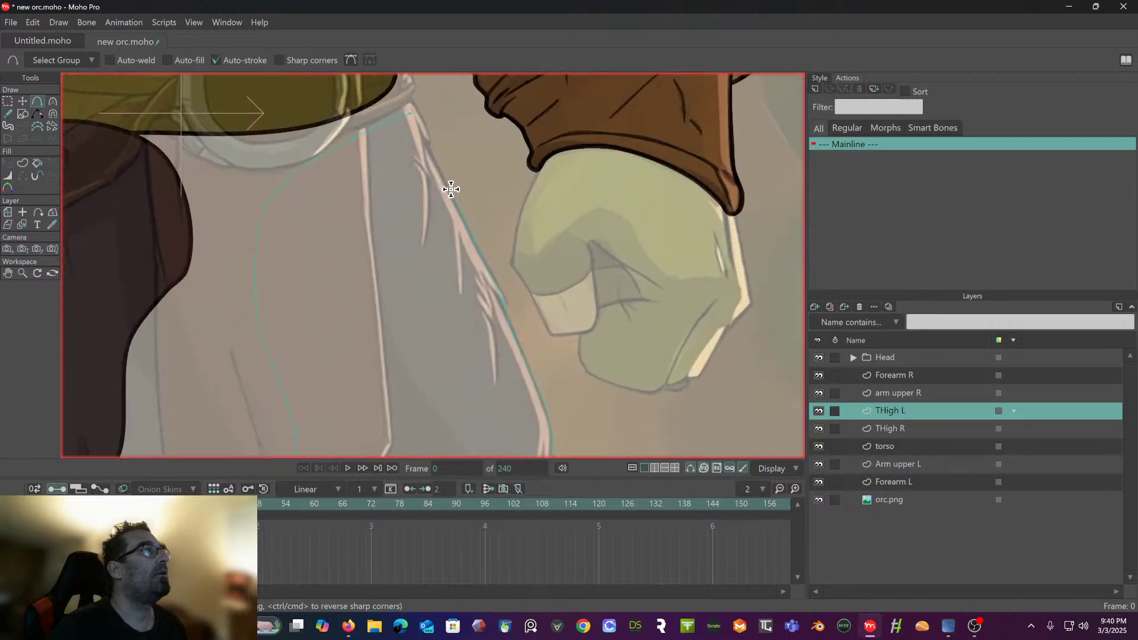
pyautogui.moveTo(451, 189); pyautogui.dragTo(419, 114)
pyautogui.moveTo(414, 102)
pyautogui.mouseDown()
pyautogui.moveTo(356, 119)
pyautogui.moveTo(285, 168)
pyautogui.moveTo(286, 153)
pyautogui.mouseUp()
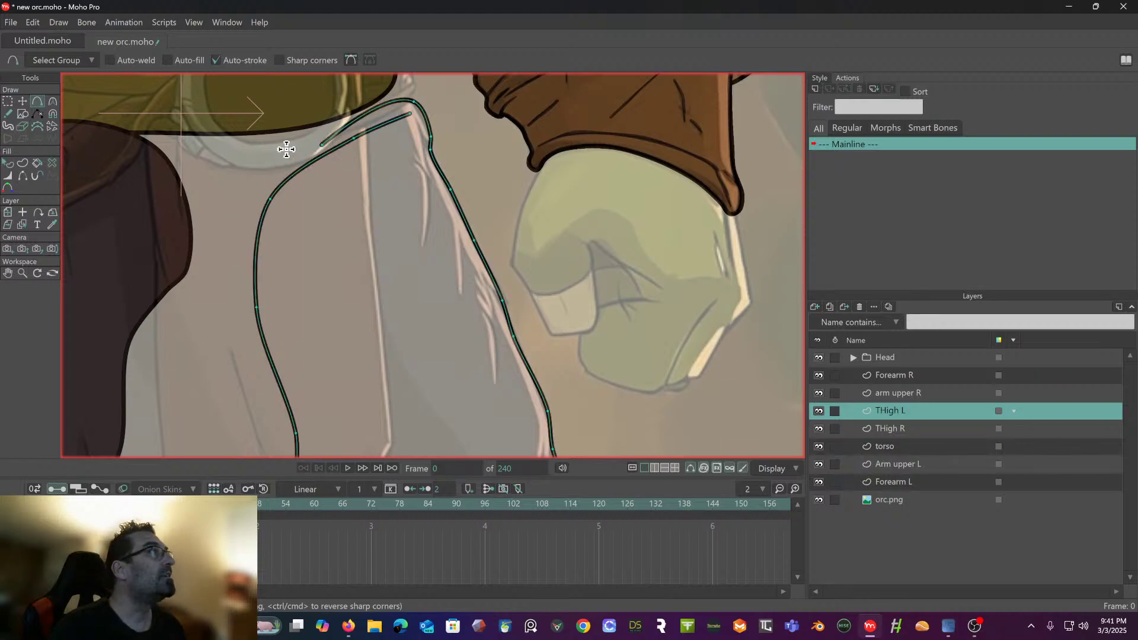
# - Delete the surplus end point at the left thigh's top and close the outline by auto-welding its two ends
pyautogui.click(117, 60)
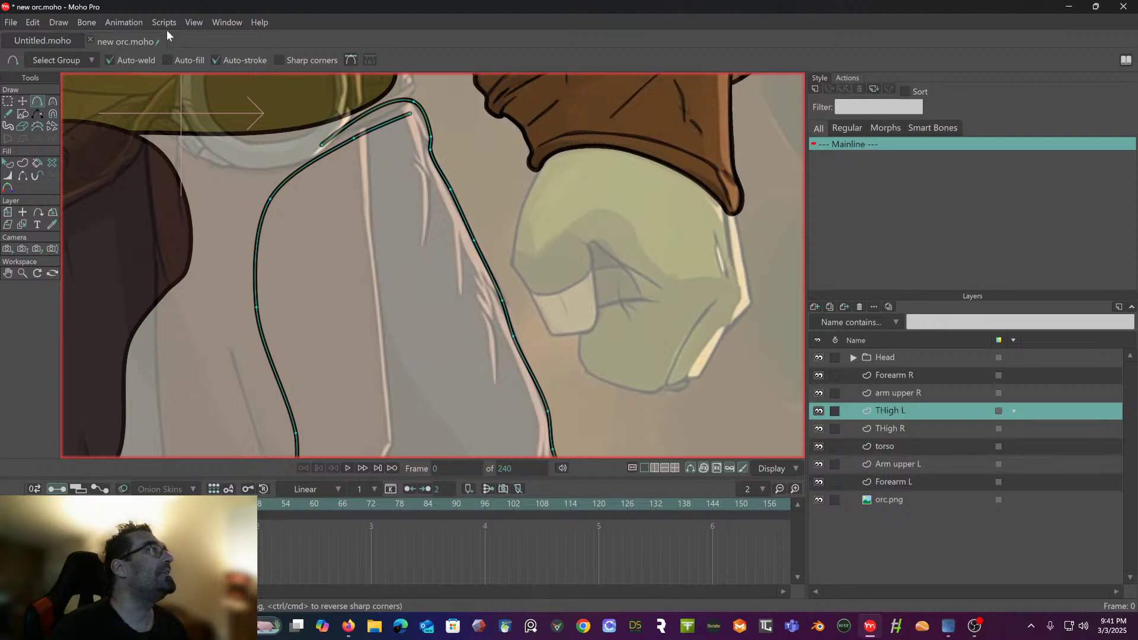
pyautogui.click(8, 103)
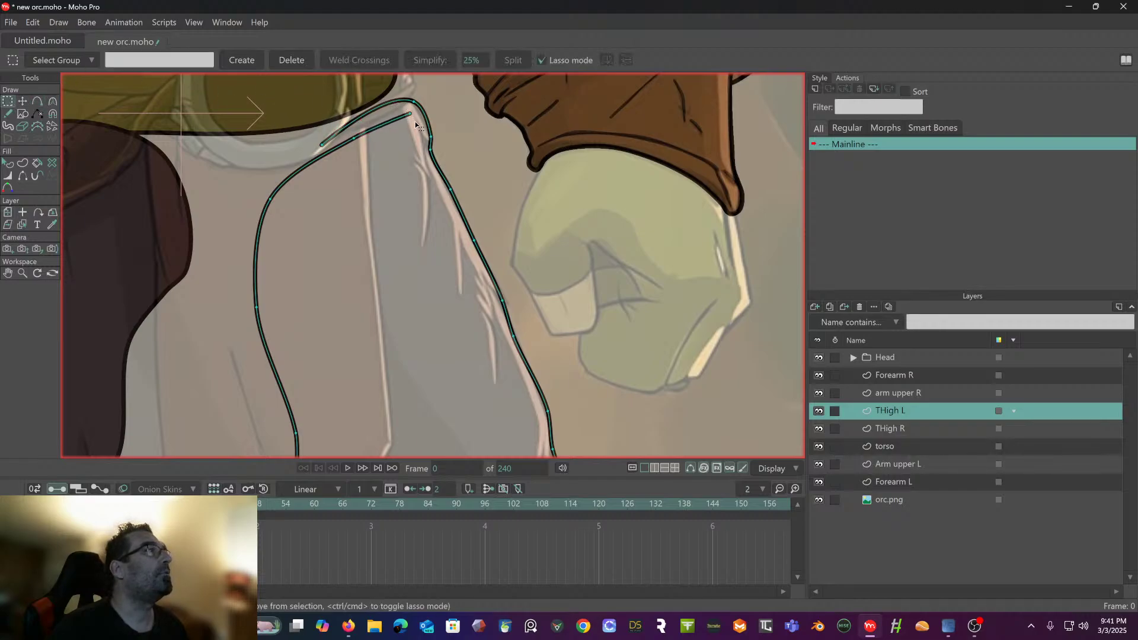
pyautogui.press('Delete')
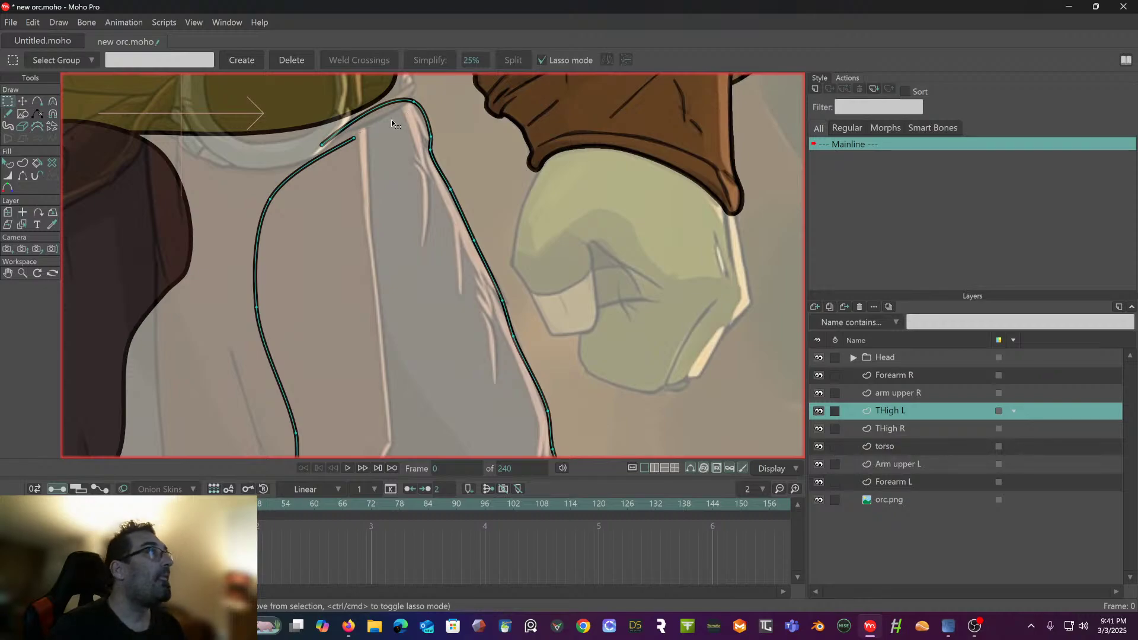
pyautogui.click(22, 102)
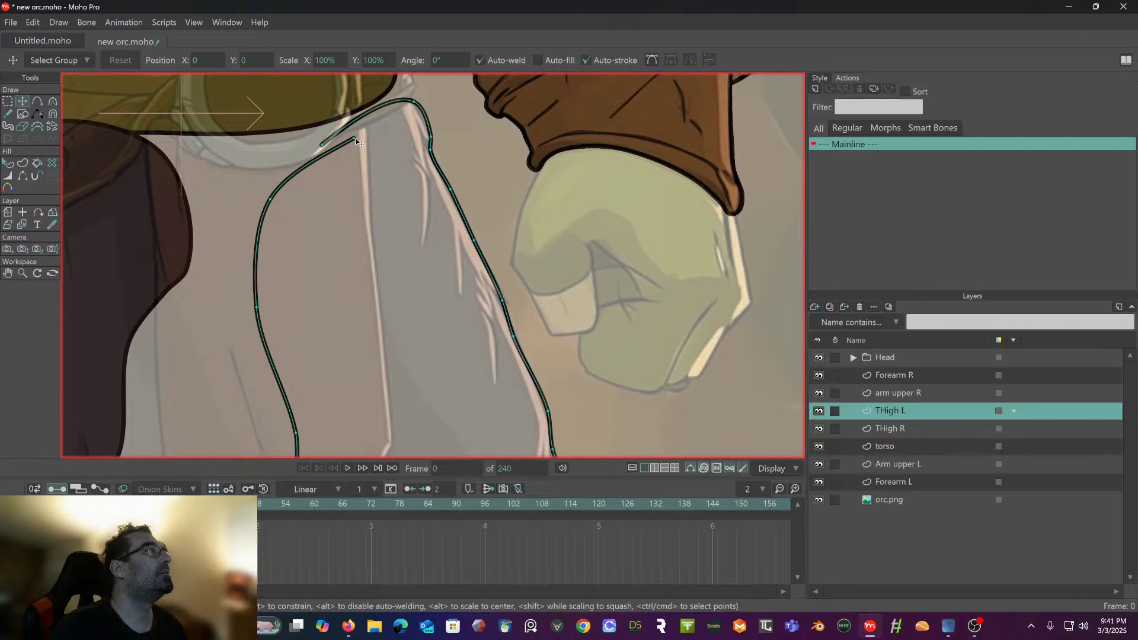
pyautogui.moveTo(355, 137); pyautogui.dragTo(322, 144)
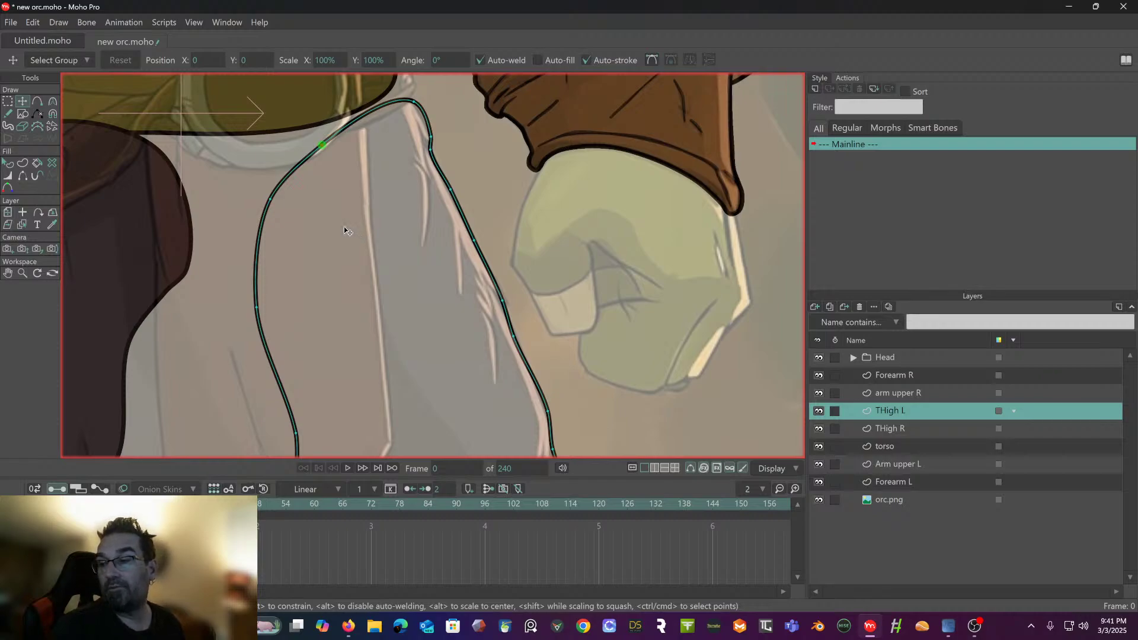
# - Reposition the points around the left thigh's lower outer corner to follow the trouser hem in the reference
pyautogui.scroll(-5, 318, 187)
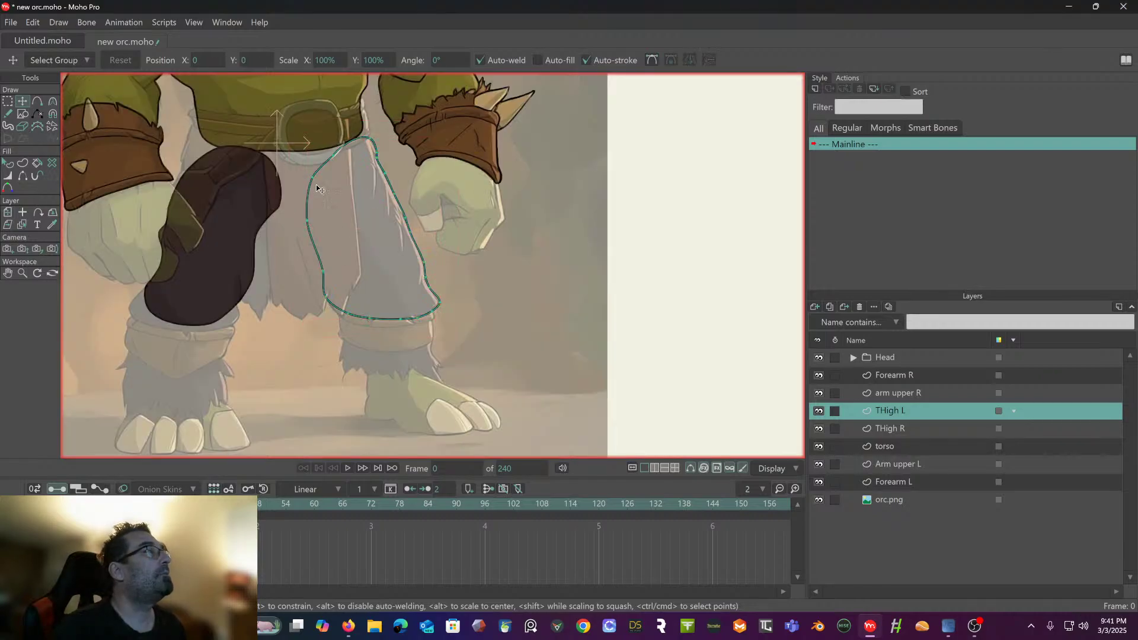
pyautogui.scroll(3, 321, 193)
pyautogui.moveTo(321, 193); pyautogui.dragTo(341, 113)
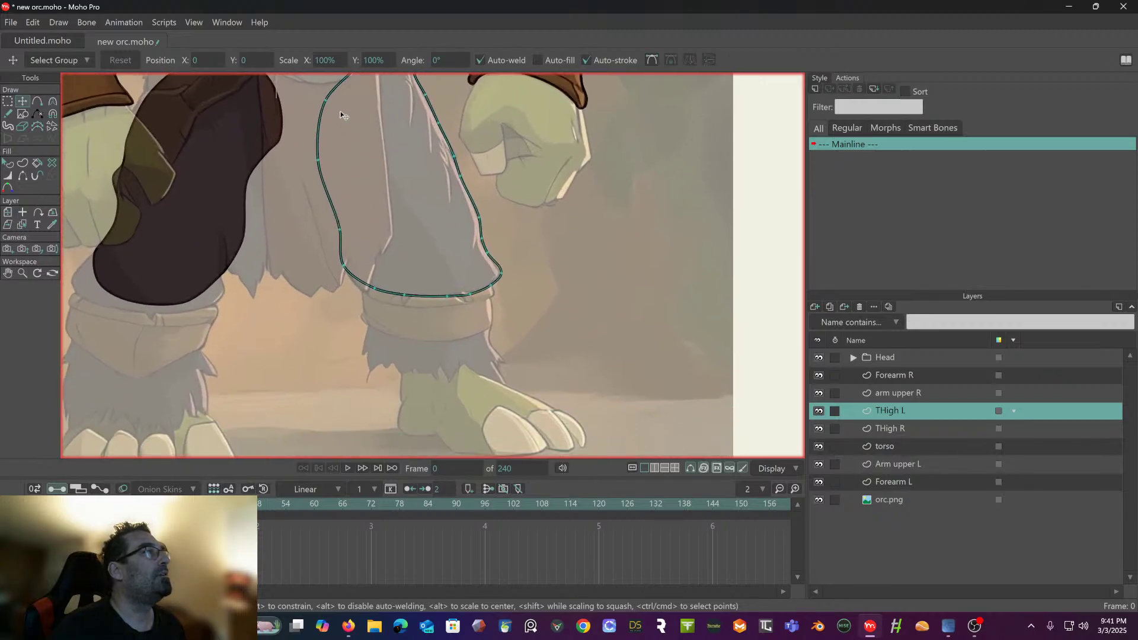
pyautogui.scroll(1, 341, 112)
pyautogui.scroll(2, 308, 103)
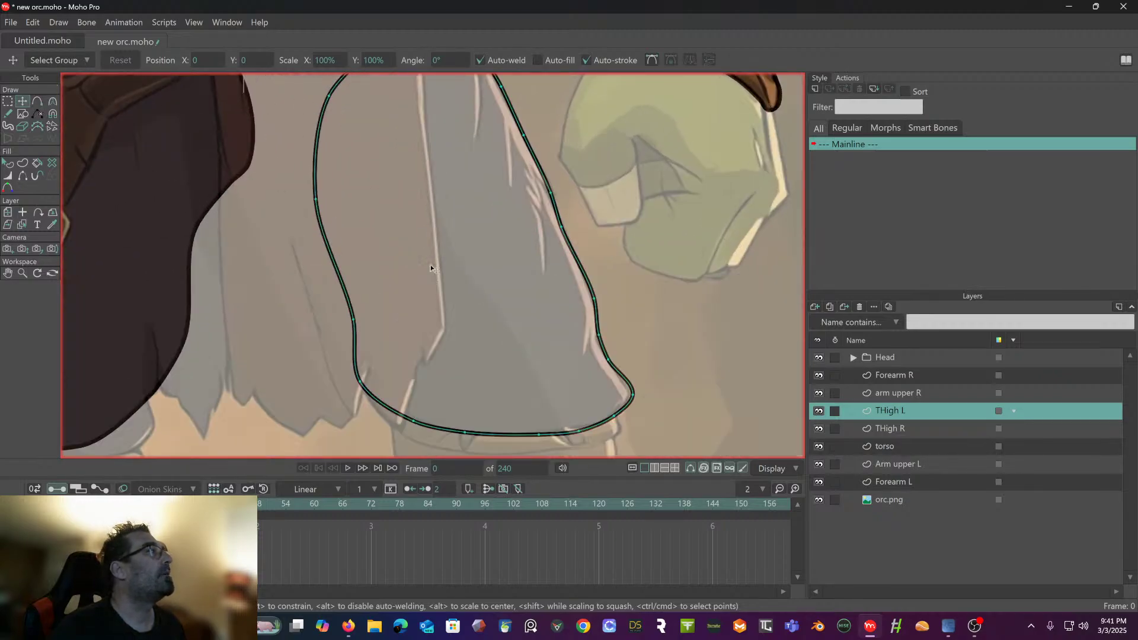
pyautogui.moveTo(637, 402); pyautogui.dragTo(551, 436)
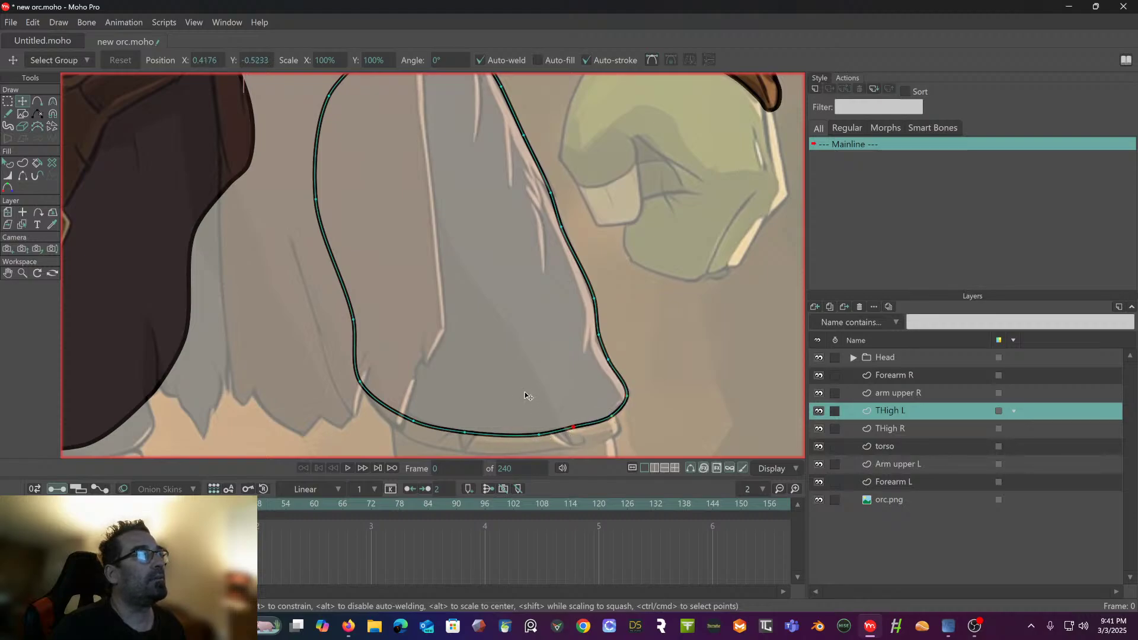
# - Adjust the curvature of the points around the left thigh's outline, including its lower inner corner, to match the reference
pyautogui.scroll(-5, 524, 396)
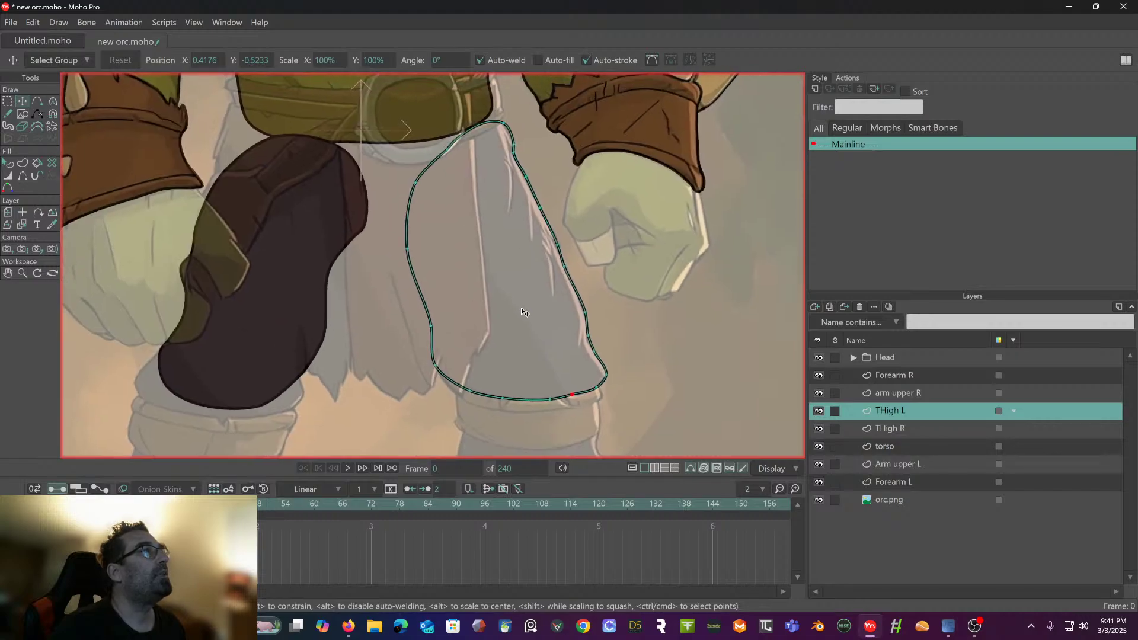
pyautogui.scroll(4, 498, 90)
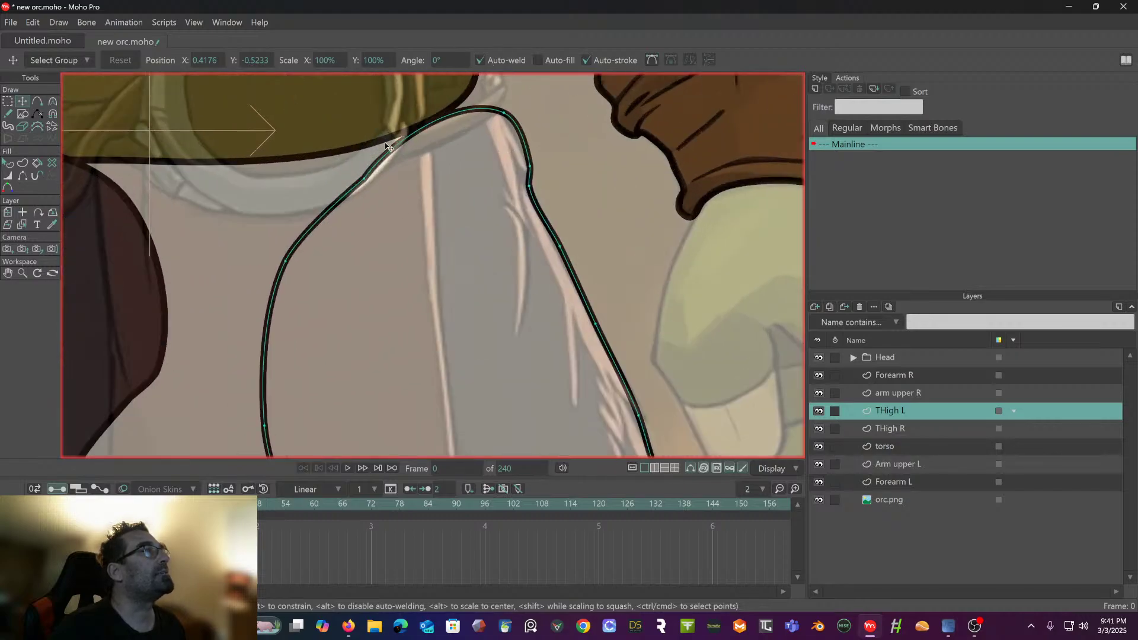
pyautogui.click(52, 101)
pyautogui.moveTo(496, 117); pyautogui.dragTo(267, 156)
pyautogui.moveTo(405, 258); pyautogui.dragTo(279, 39)
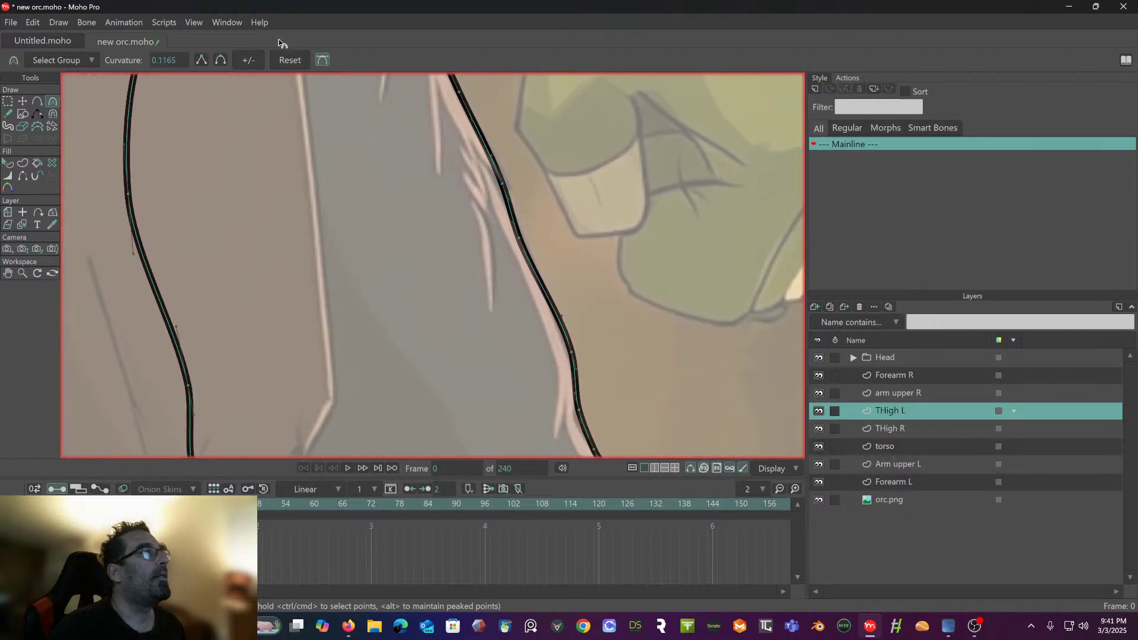
pyautogui.moveTo(350, 230); pyautogui.dragTo(272, 2)
pyautogui.moveTo(330, 168); pyautogui.dragTo(324, 102)
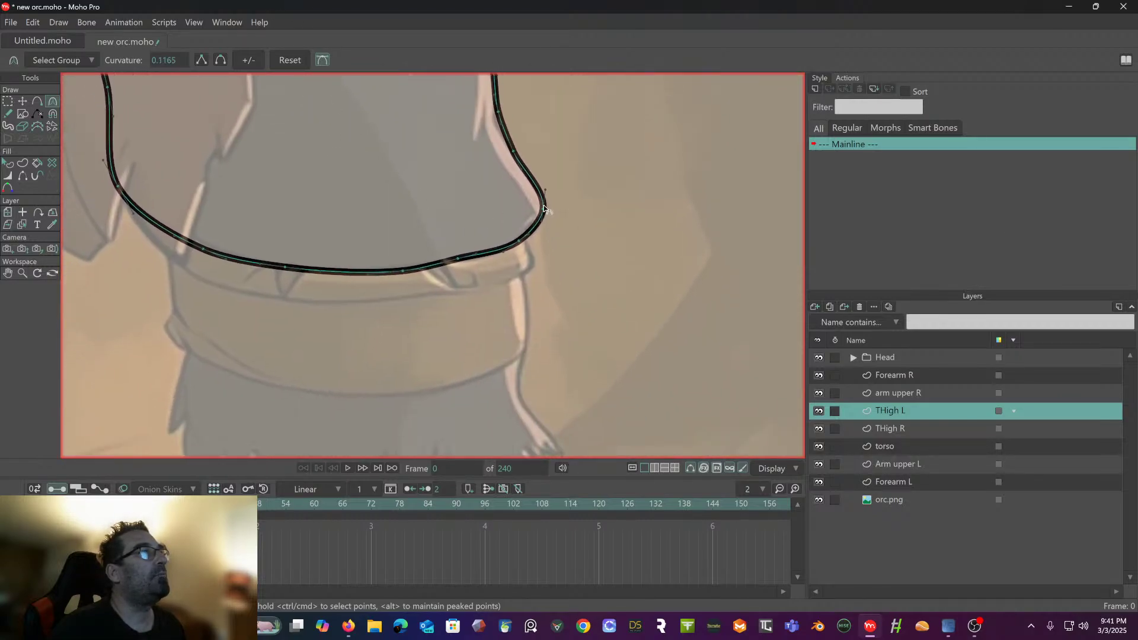
pyautogui.moveTo(480, 218); pyautogui.dragTo(127, 215)
pyautogui.scroll(-3, 127, 215)
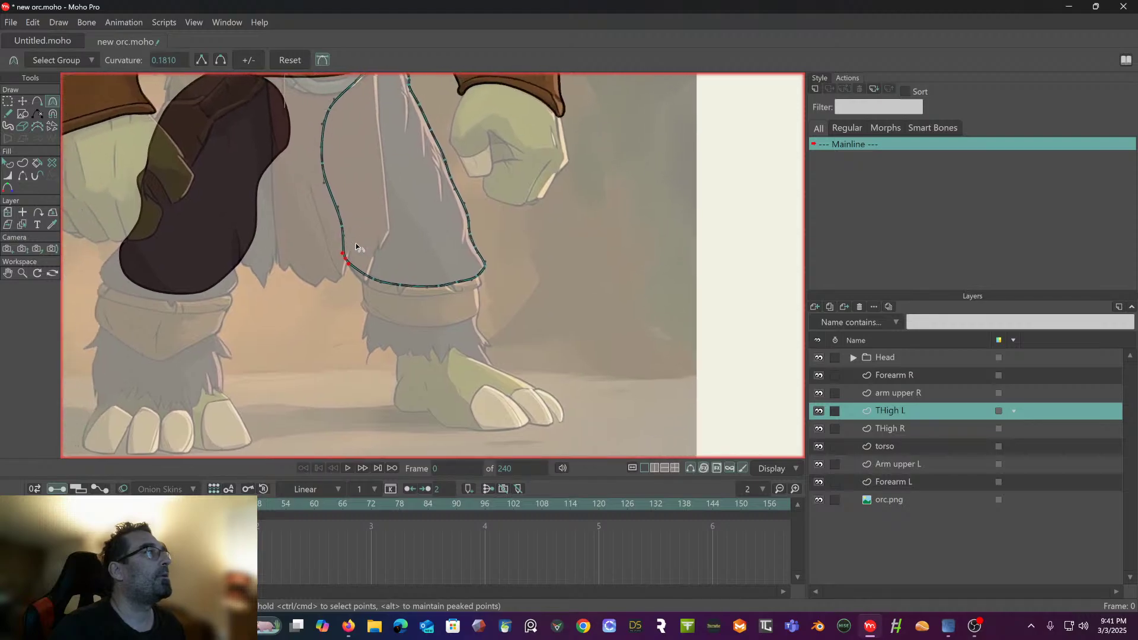
# - Select the left thigh shape, turn on its fill, and deselect it
pyautogui.click(11, 165)
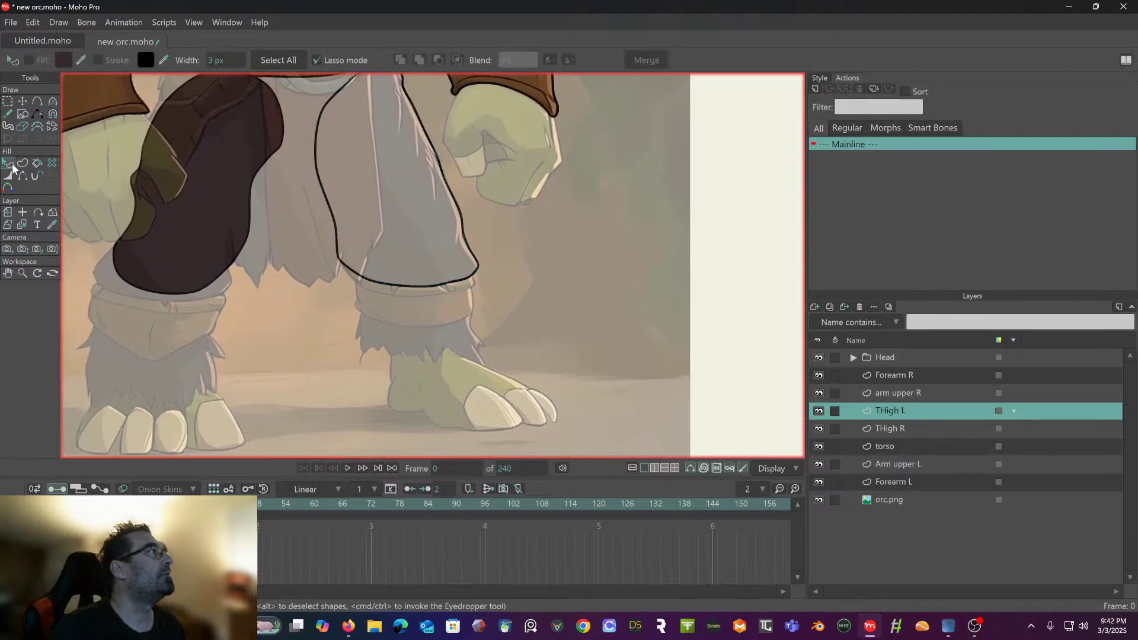
pyautogui.click(317, 168)
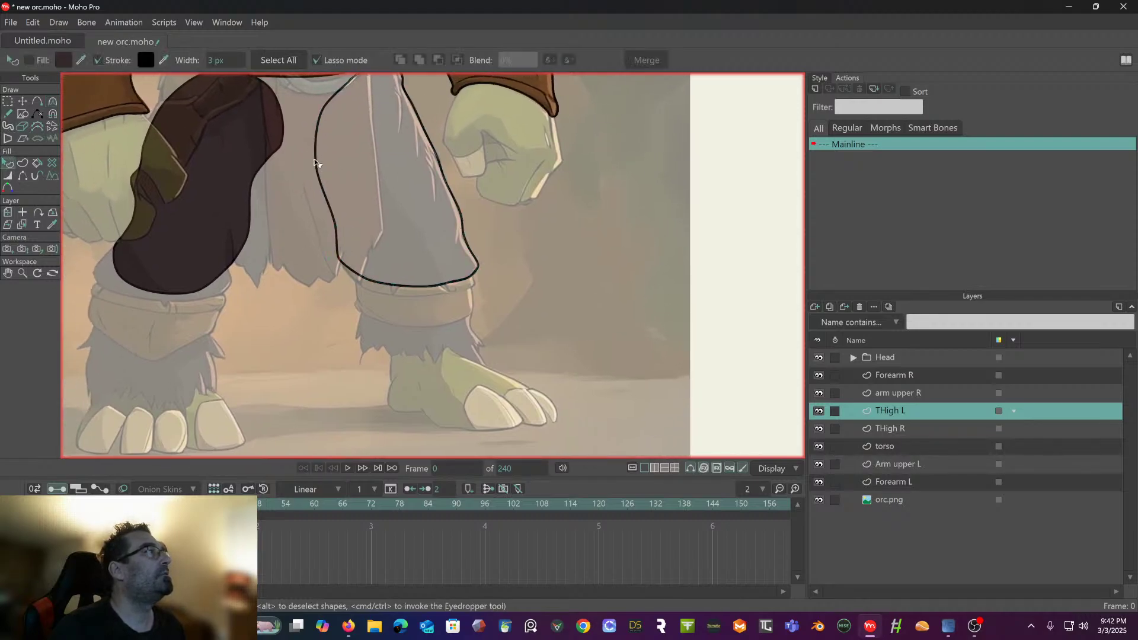
pyautogui.click(326, 168)
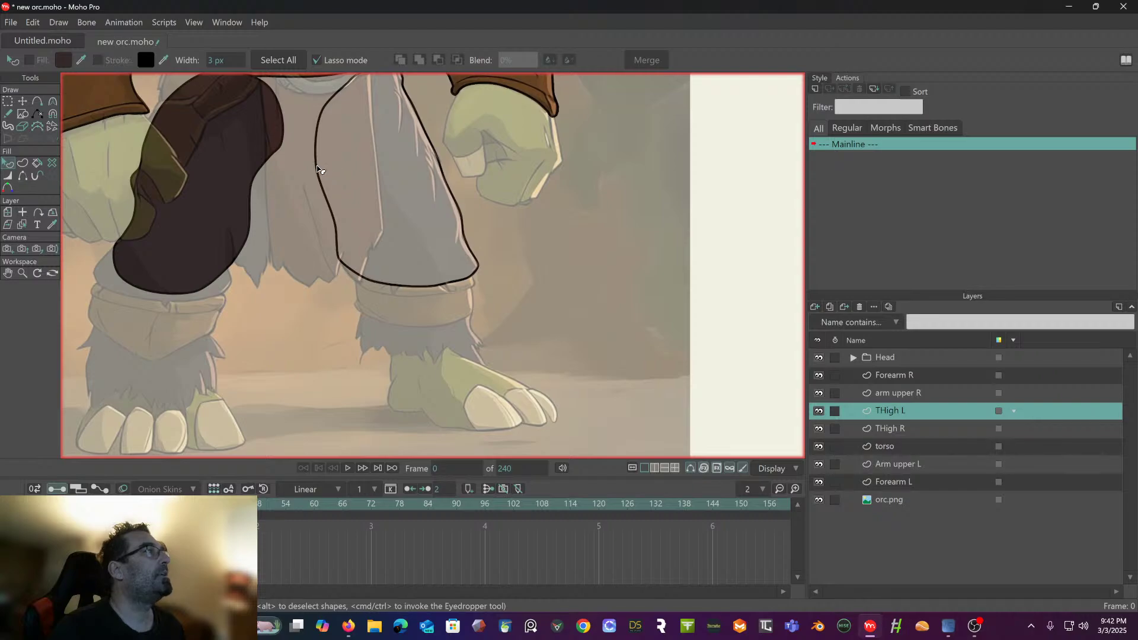
pyautogui.click(318, 169)
pyautogui.click(28, 60)
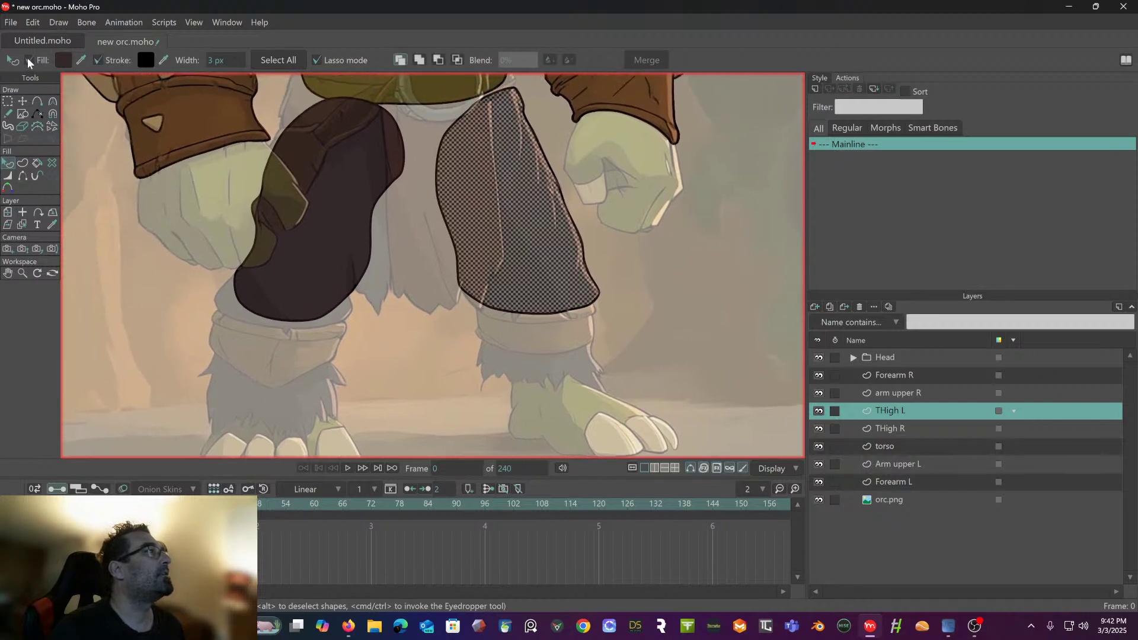
pyautogui.click(97, 209)
# - Set the default fill colour to the loincloth's reddish brown sampled from the full-colour orc reference
pyautogui.scroll(-1, 185, 285)
pyautogui.scroll(-1, 185, 286)
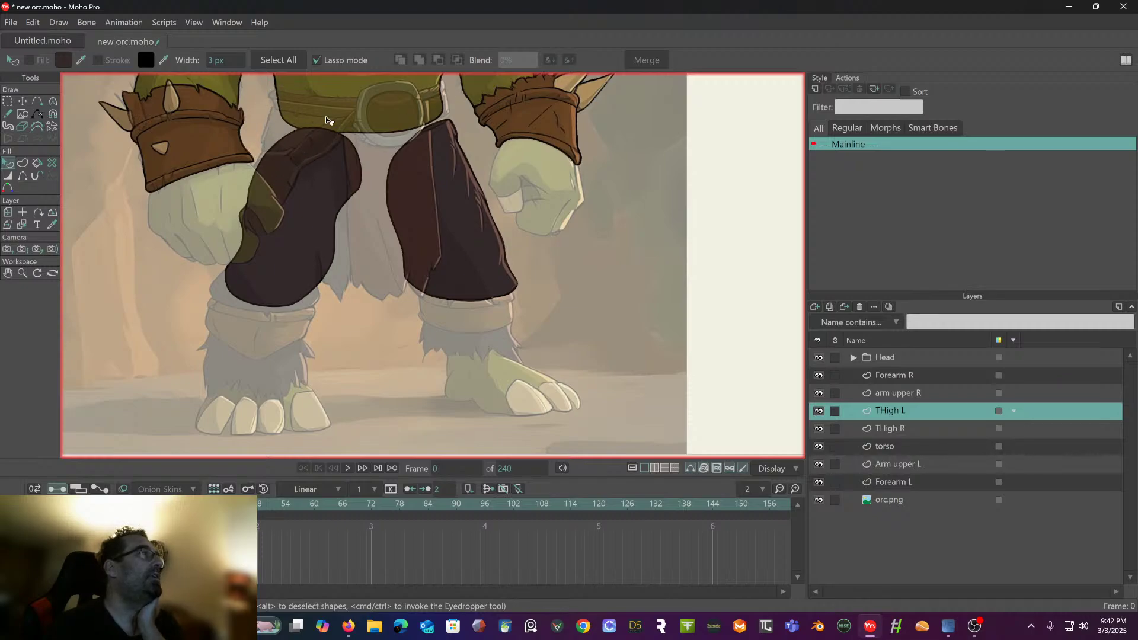
pyautogui.moveTo(298, 157); pyautogui.dragTo(326, 157)
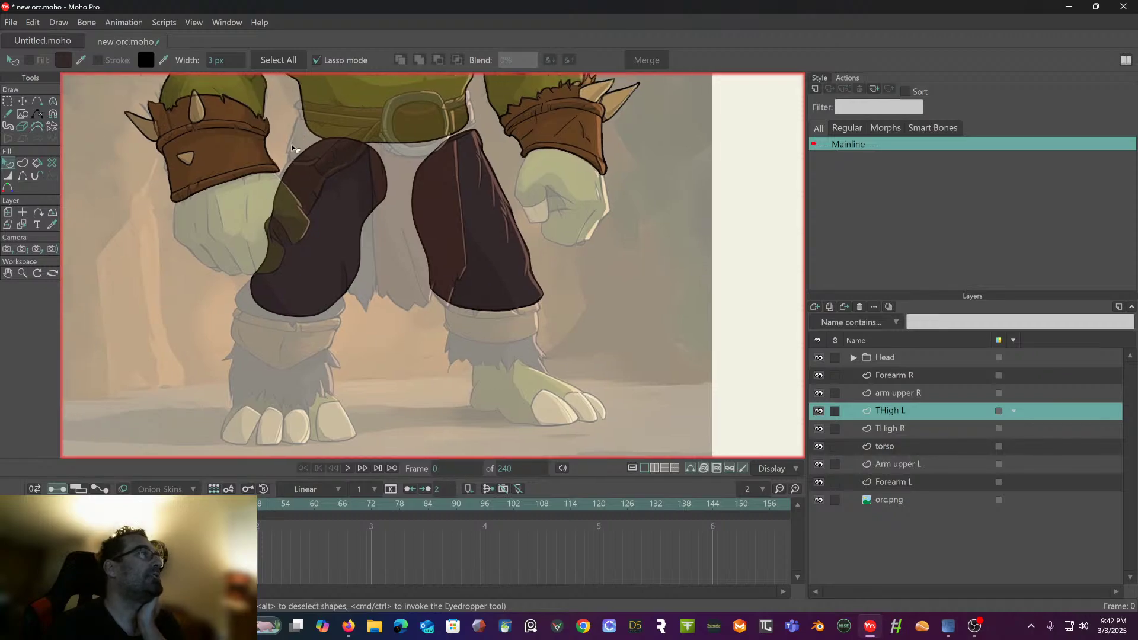
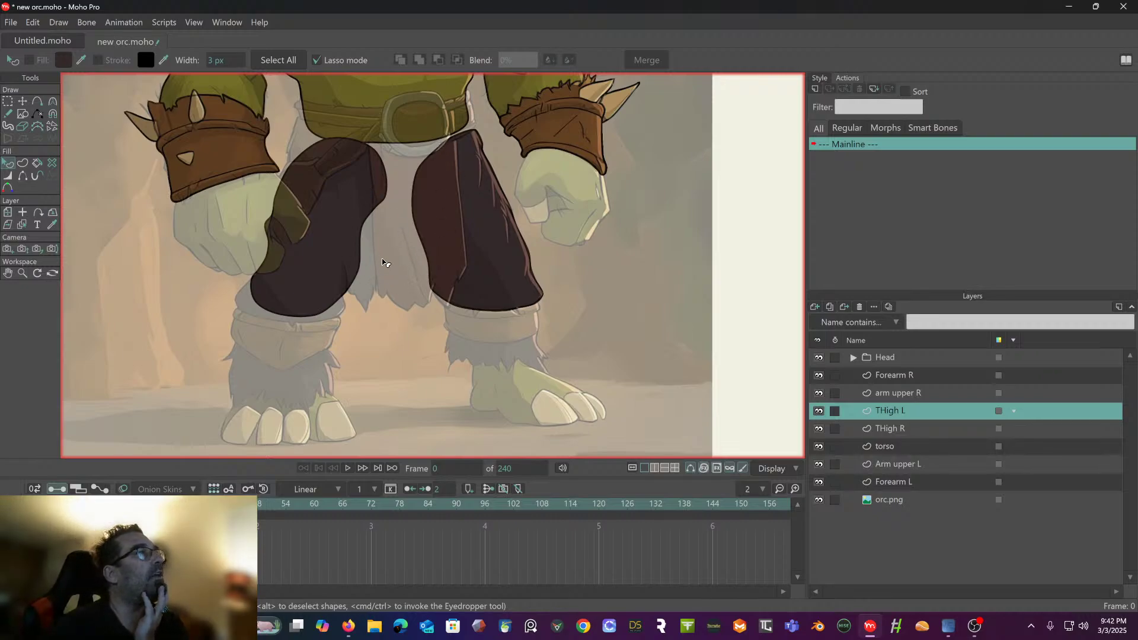
pyautogui.hscroll(-5, 218, 206)
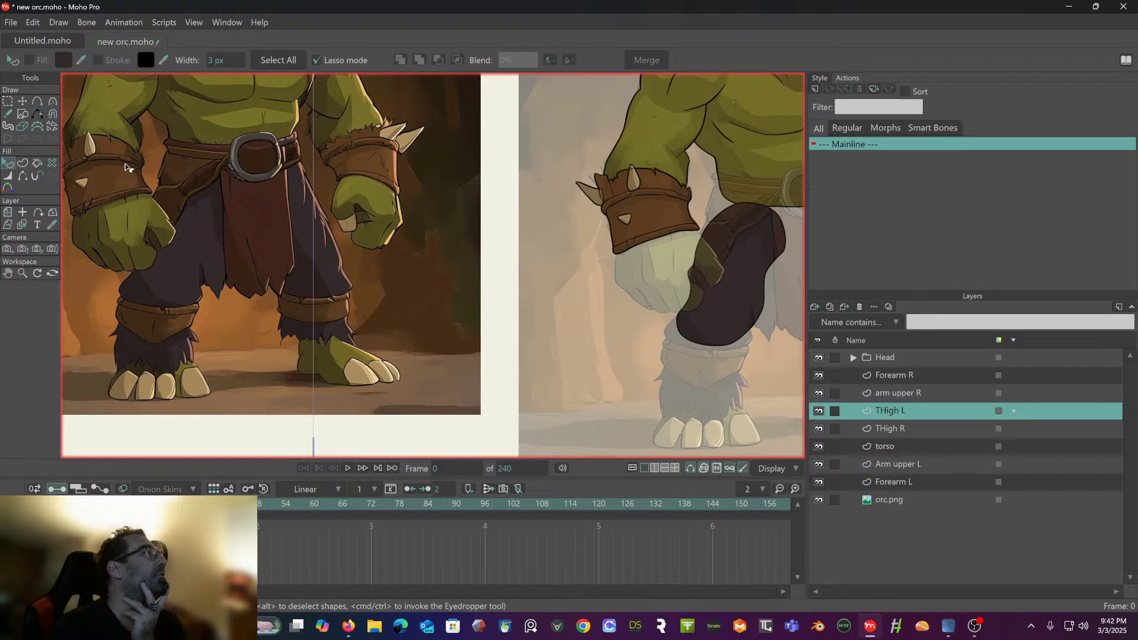
pyautogui.click(818, 78)
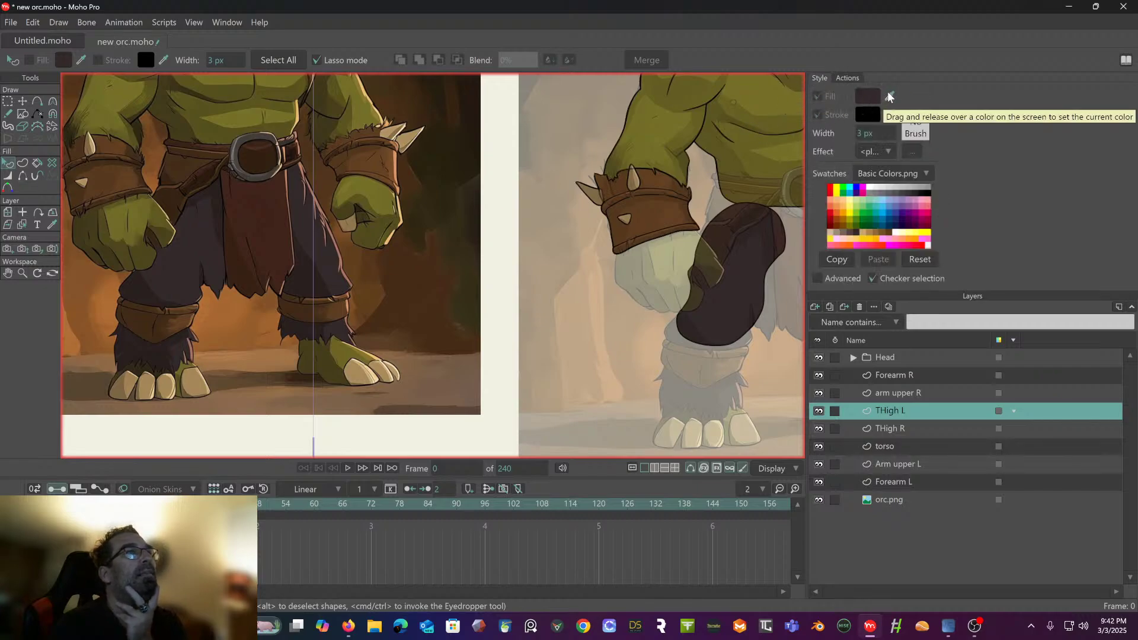
pyautogui.moveTo(887, 93); pyautogui.dragTo(248, 191)
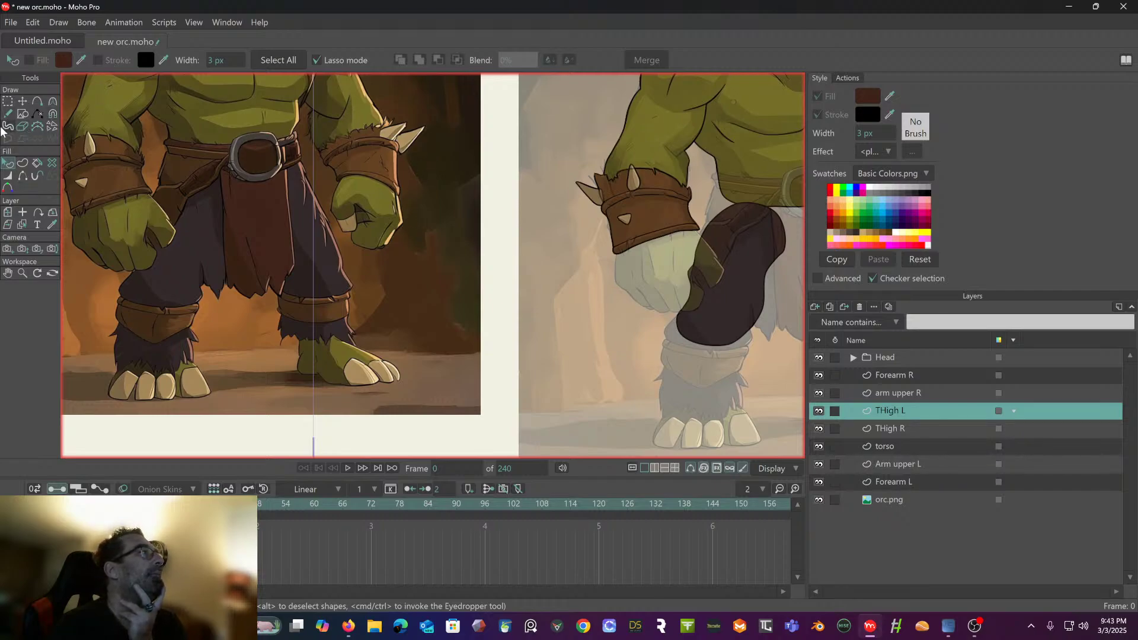
# - Add a vector layer directly above THigh L and name it pelvis
pyautogui.click(38, 101)
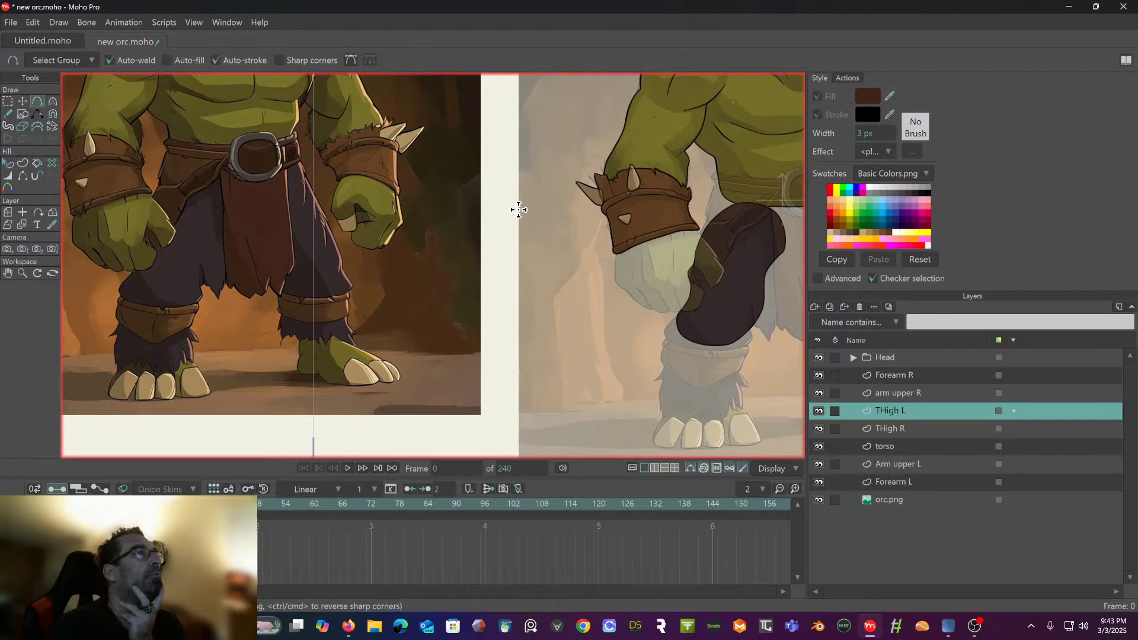
pyautogui.moveTo(516, 208); pyautogui.dragTo(177, 173)
pyautogui.scroll(3, 397, 224)
pyautogui.moveTo(419, 221); pyautogui.dragTo(385, 225)
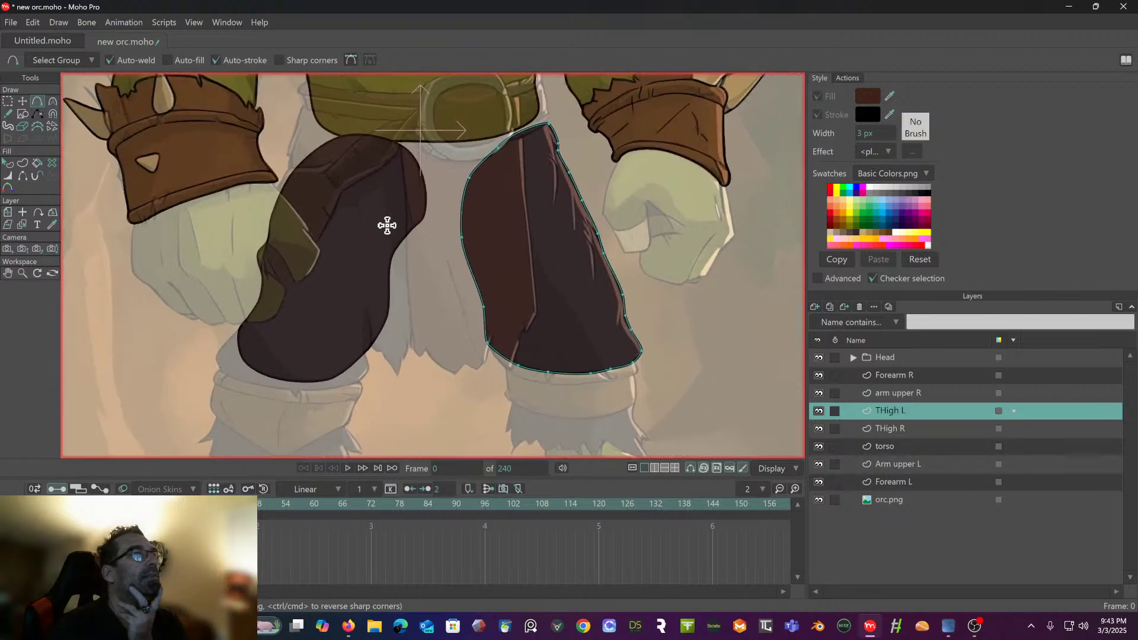
pyautogui.click(814, 307)
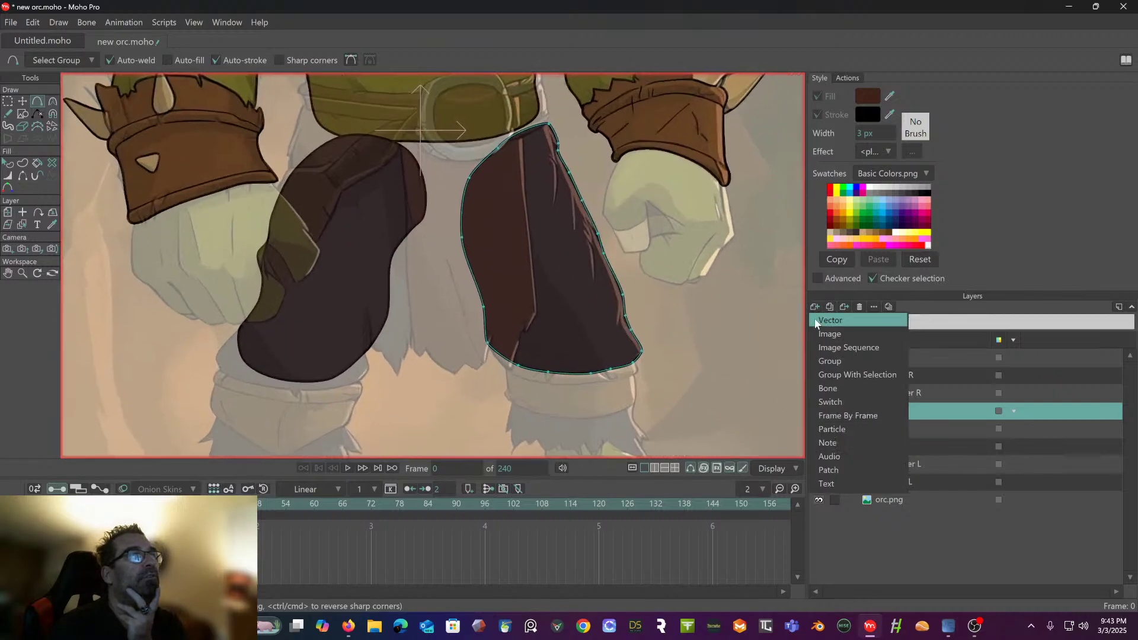
pyautogui.click(827, 324)
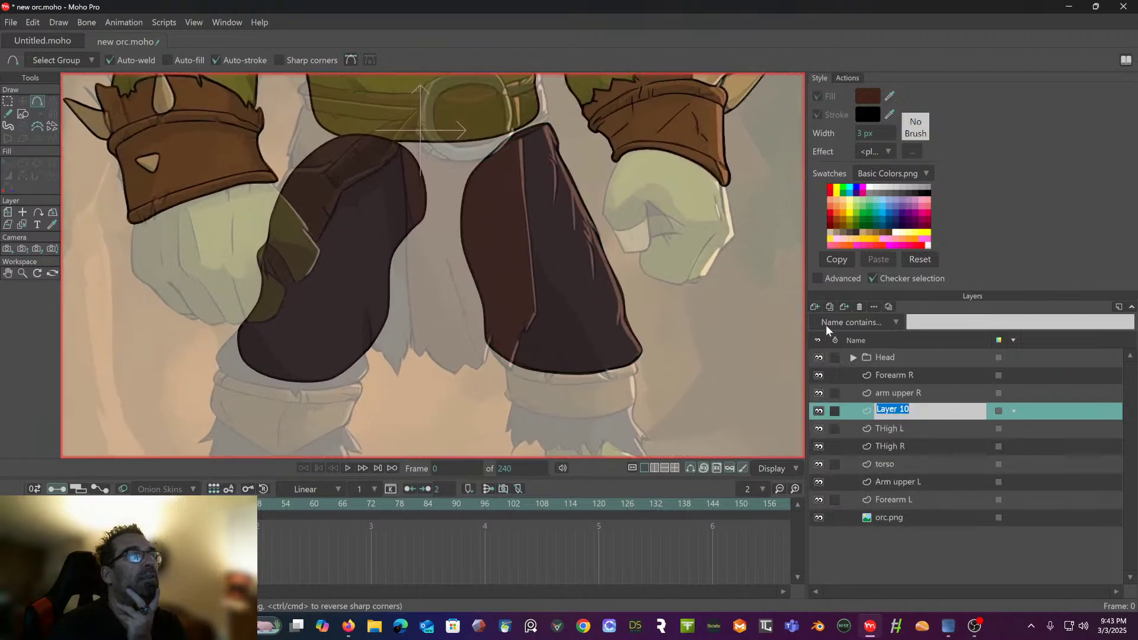
pyautogui.doubleClick(886, 412)
pyautogui.write('p')
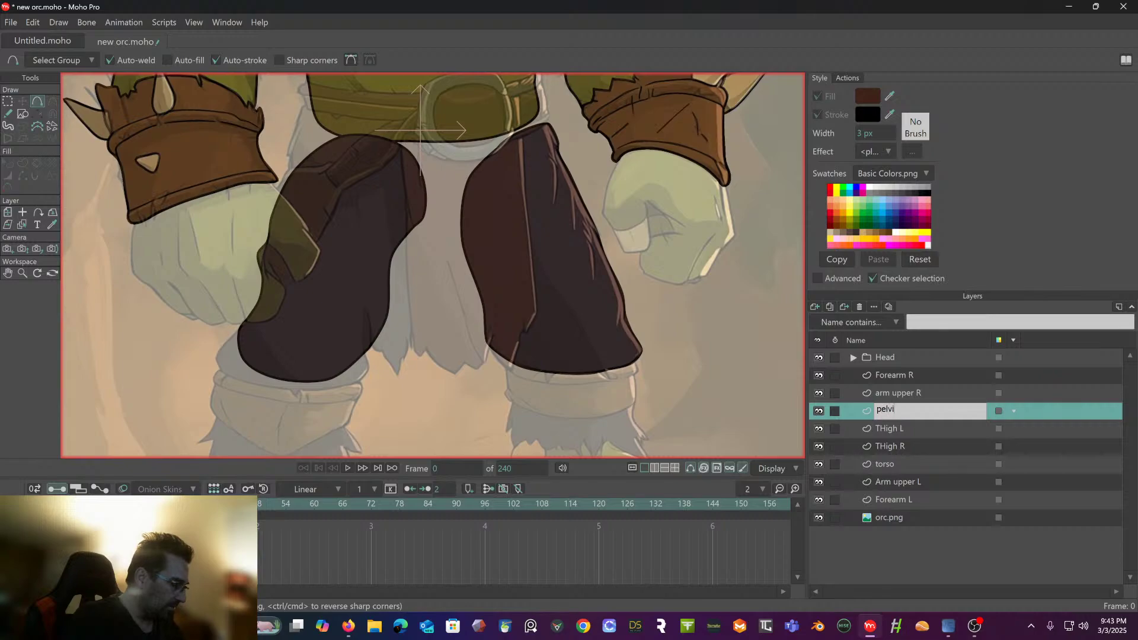
pyautogui.write('elvi')
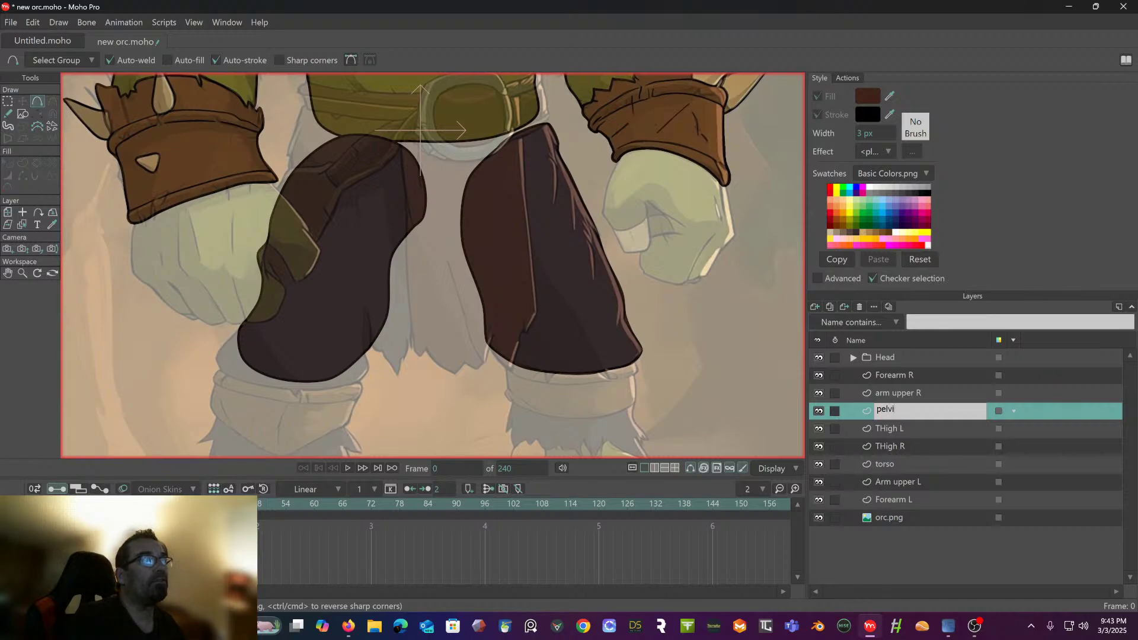
pyautogui.write('s')
pyautogui.press('Return')
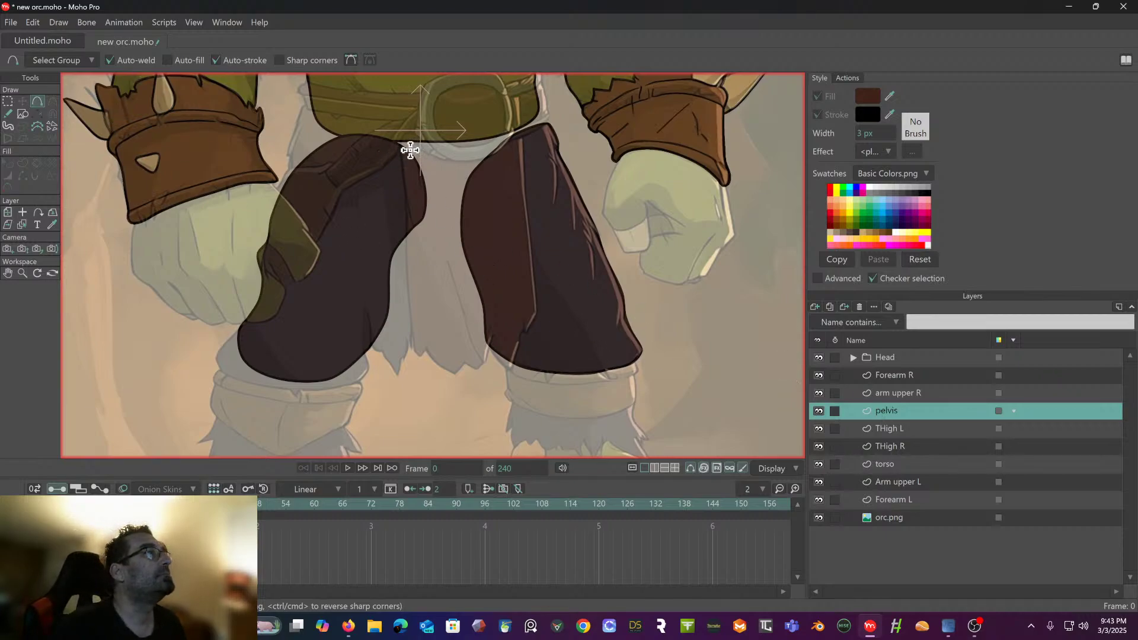
# - Trace the loincloth's left edge from the belt down, and its ragged bottom hem, with freely added curve points on the pelvis layer
pyautogui.scroll(2, 406, 145)
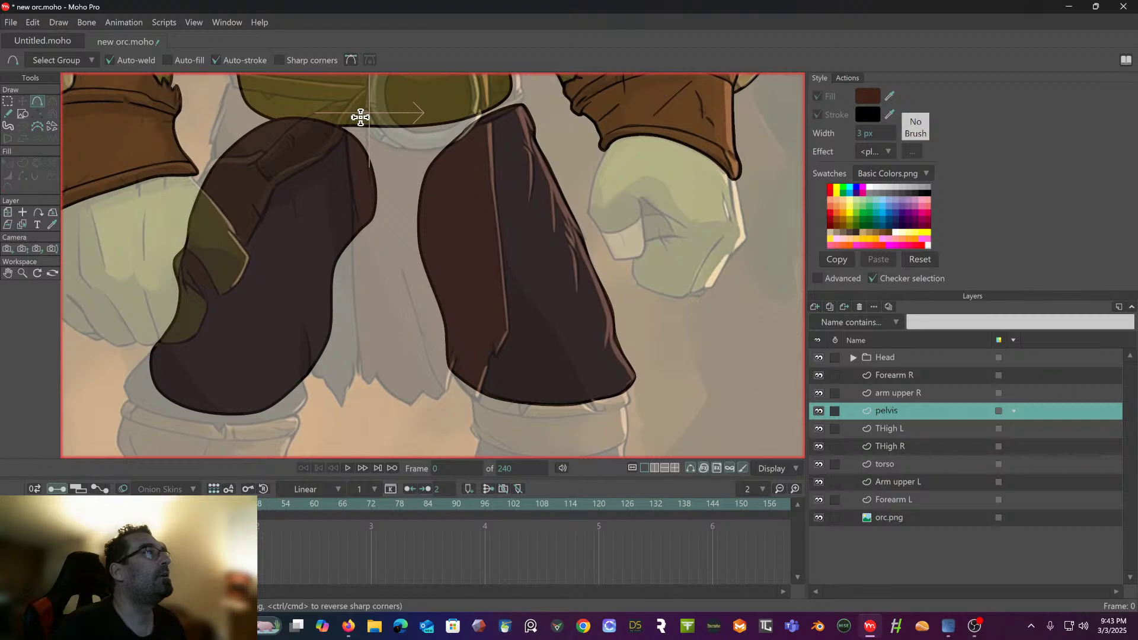
pyautogui.moveTo(359, 118)
pyautogui.mouseDown()
pyautogui.moveTo(361, 377)
pyautogui.moveTo(376, 373)
pyautogui.moveTo(409, 405)
pyautogui.moveTo(421, 390)
pyautogui.moveTo(435, 402)
pyautogui.moveTo(454, 358)
pyautogui.mouseUp()
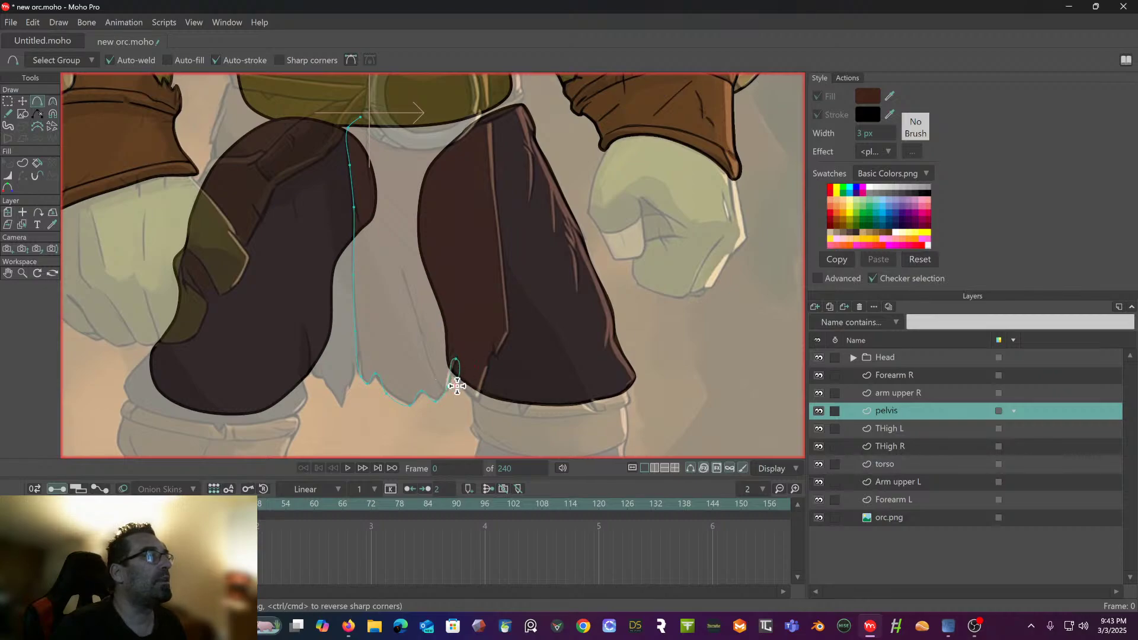
pyautogui.moveTo(452, 378); pyautogui.dragTo(476, 402)
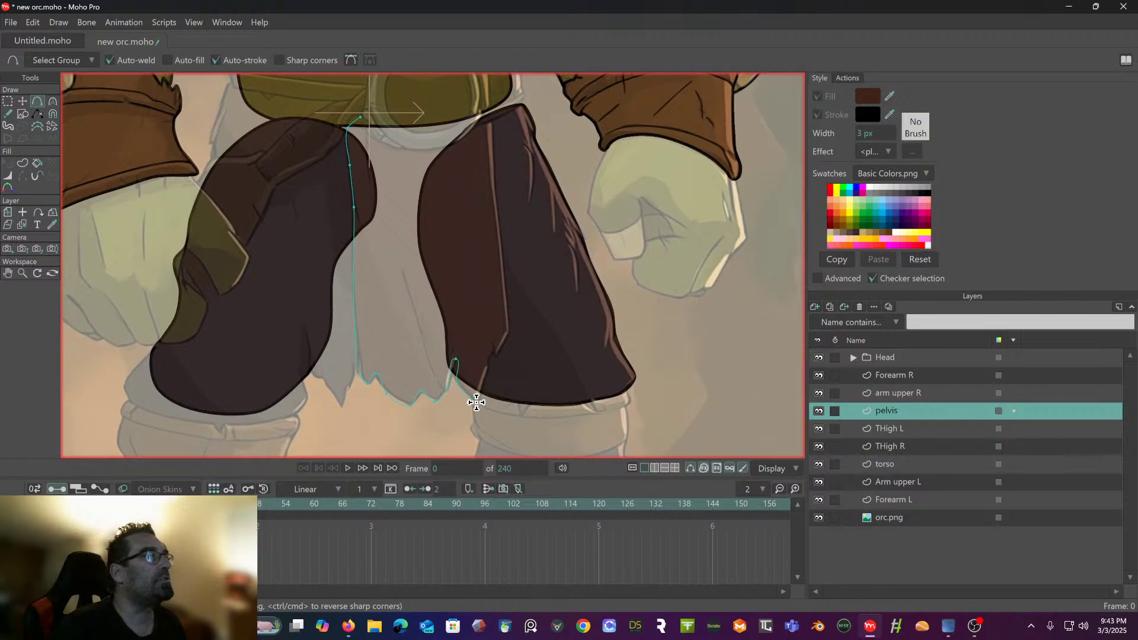
pyautogui.click(486, 371)
pyautogui.click(492, 349)
# - Continue the loincloth outline up its right edge and across behind the belt buckle, closing it at the starting point
pyautogui.scroll(3, 495, 343)
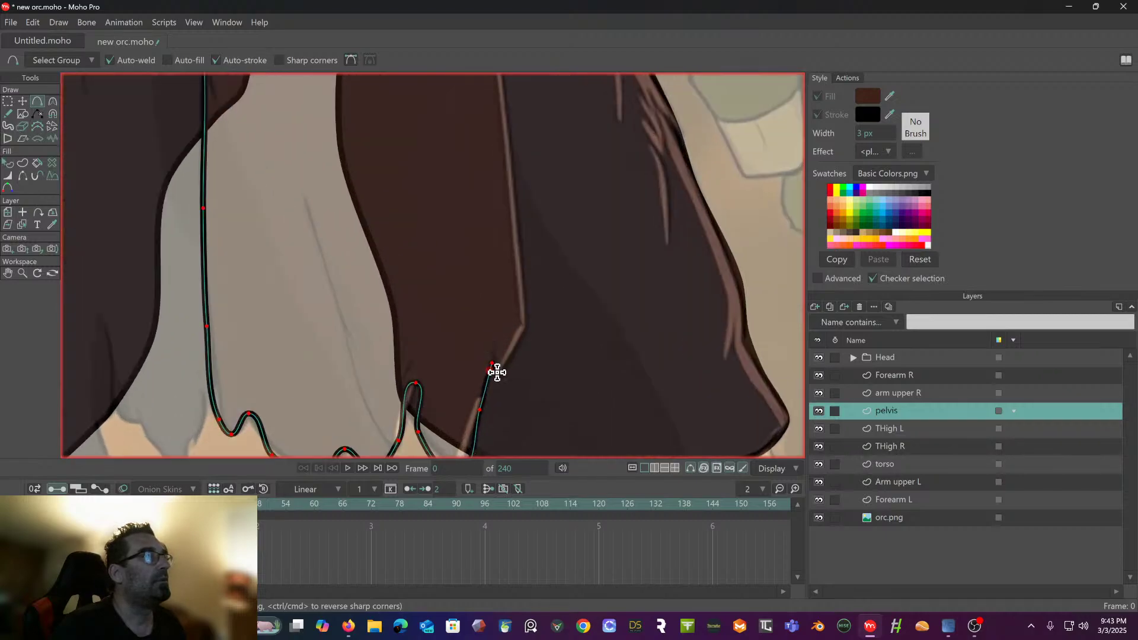
pyautogui.moveTo(492, 362)
pyautogui.mouseDown()
pyautogui.moveTo(528, 336)
pyautogui.moveTo(534, 286)
pyautogui.moveTo(524, 380)
pyautogui.moveTo(546, 321)
pyautogui.moveTo(511, 360)
pyautogui.moveTo(497, 169)
pyautogui.mouseUp()
pyautogui.scroll(-3, 523, 320)
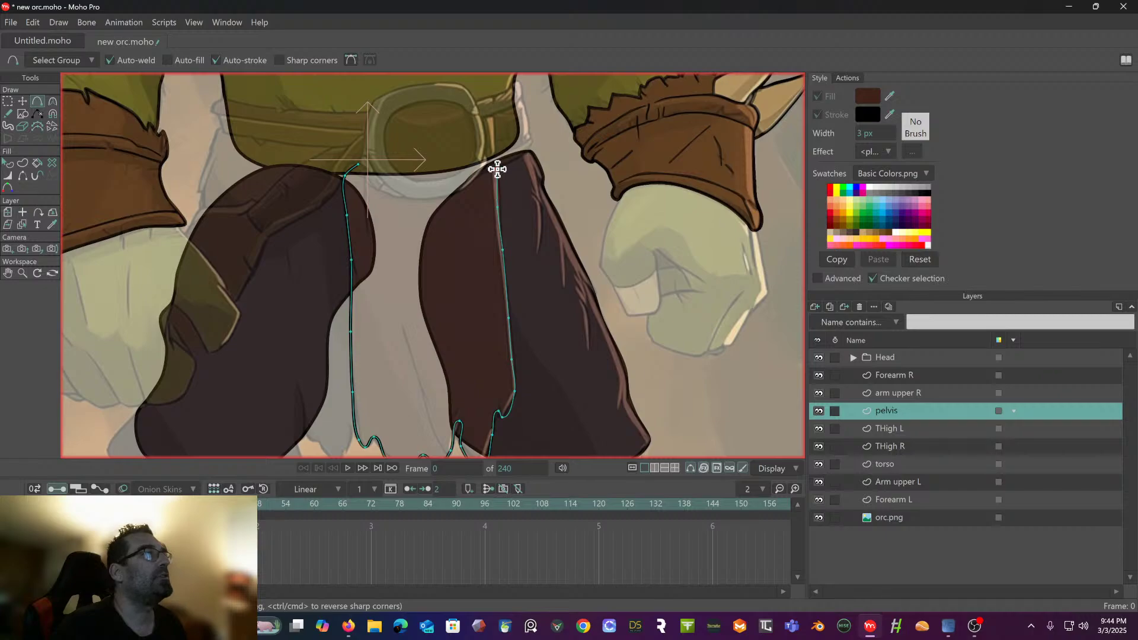
pyautogui.scroll(5, 497, 169)
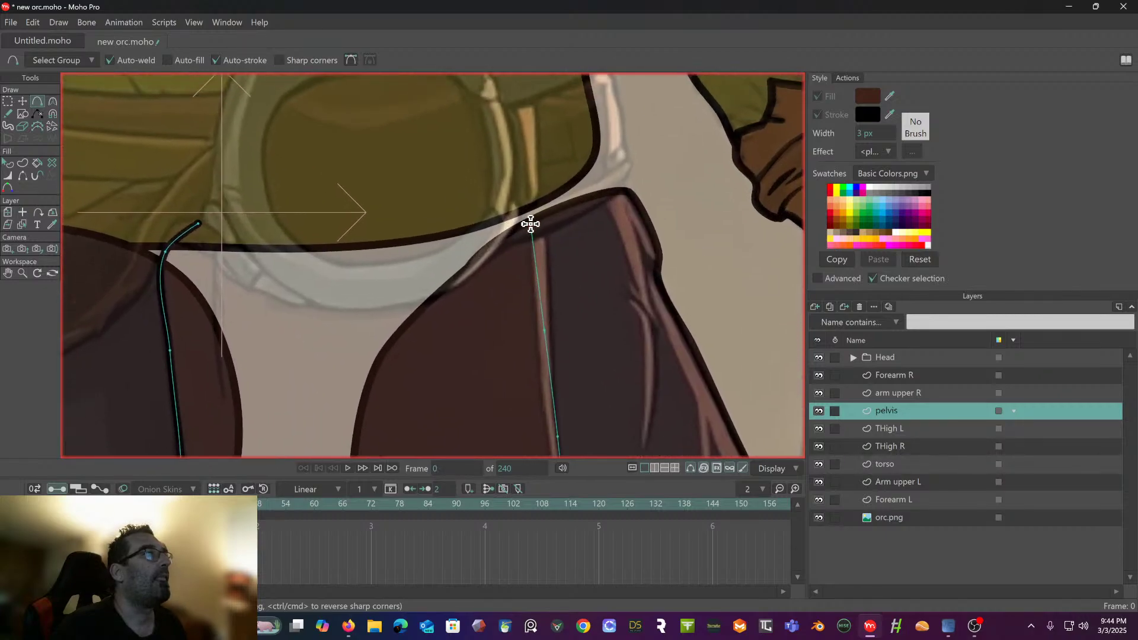
pyautogui.moveTo(531, 224)
pyautogui.mouseDown()
pyautogui.moveTo(546, 211)
pyautogui.moveTo(526, 198)
pyautogui.moveTo(200, 222)
pyautogui.mouseUp()
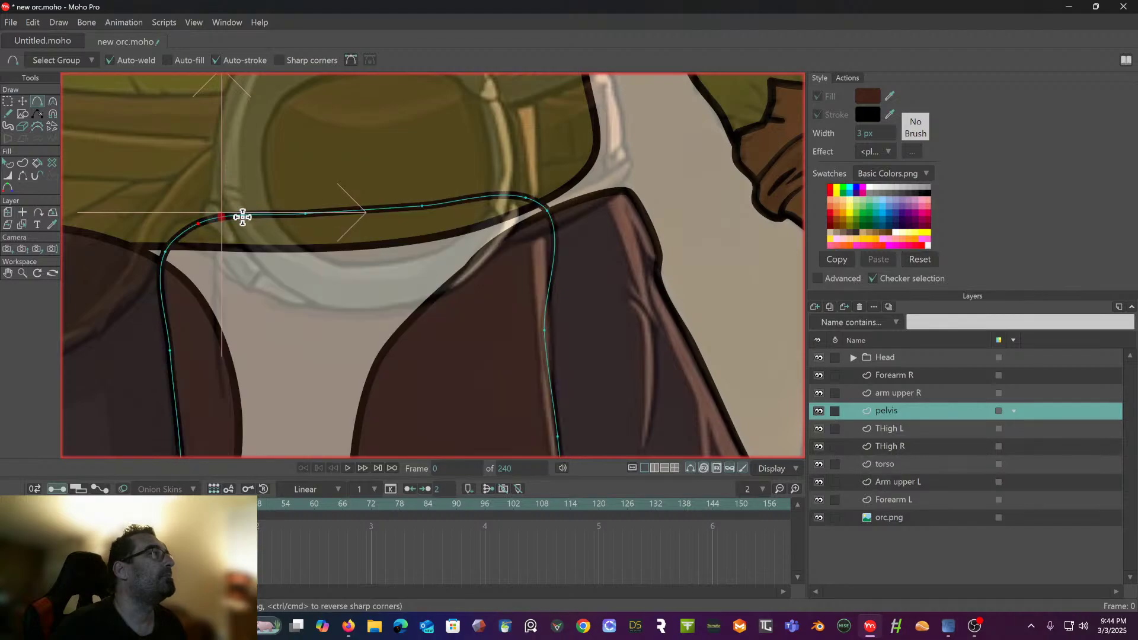
pyautogui.scroll(-4, 344, 208)
pyautogui.scroll(-2, 367, 178)
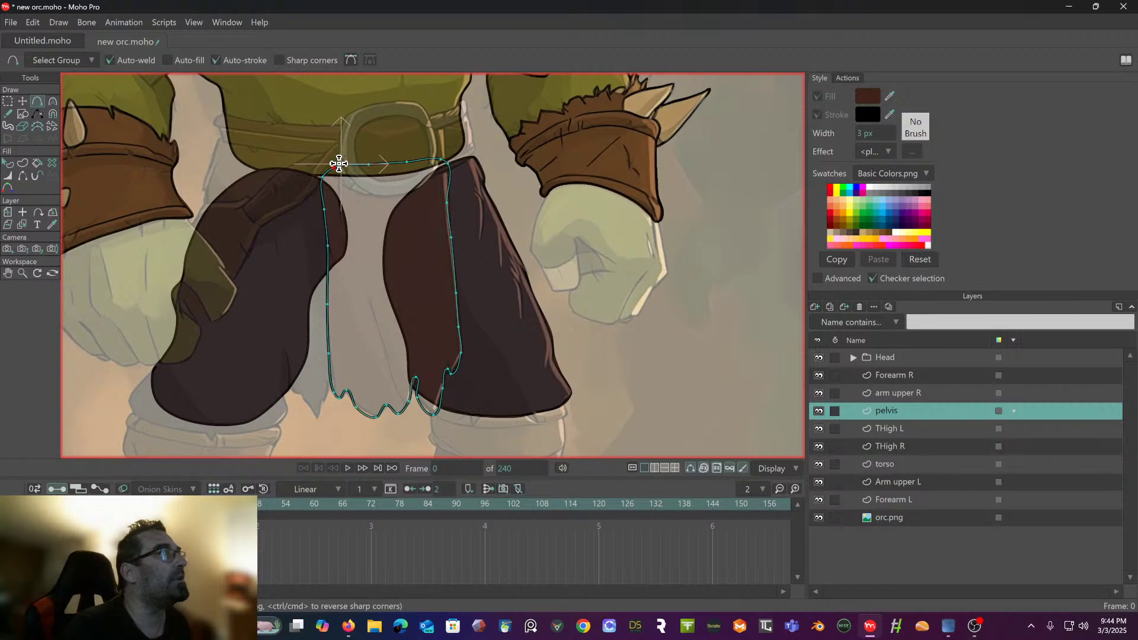
# - Select the closed loincloth shape, turn on its reddish-brown fill, and deselect it
pyautogui.scroll(-1, 343, 160)
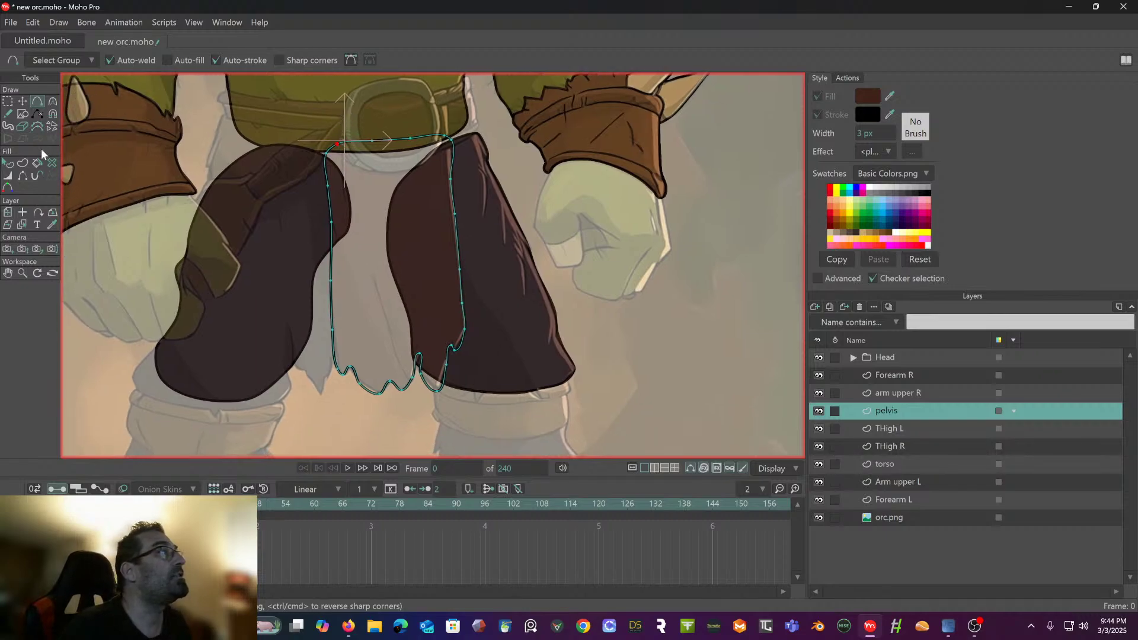
pyautogui.click(14, 166)
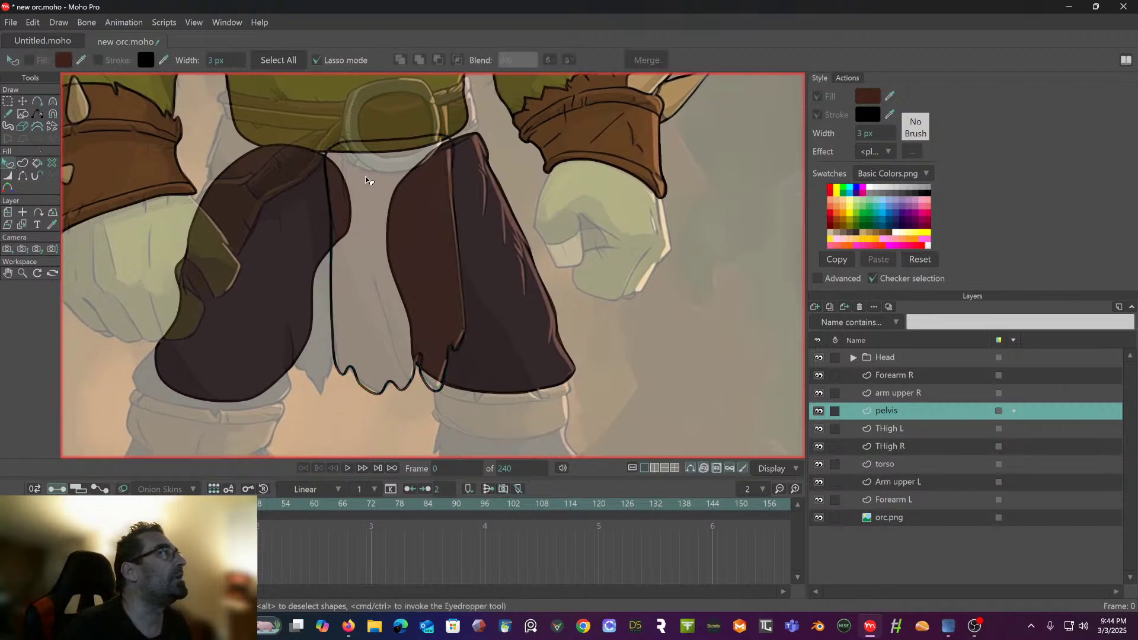
pyautogui.click(361, 143)
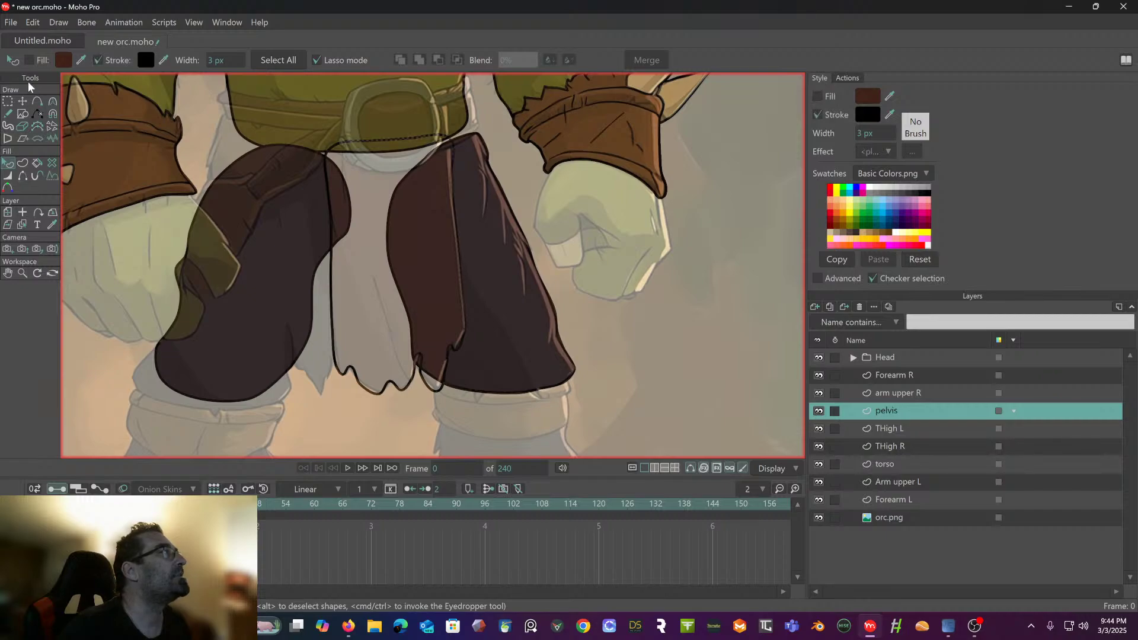
pyautogui.click(28, 60)
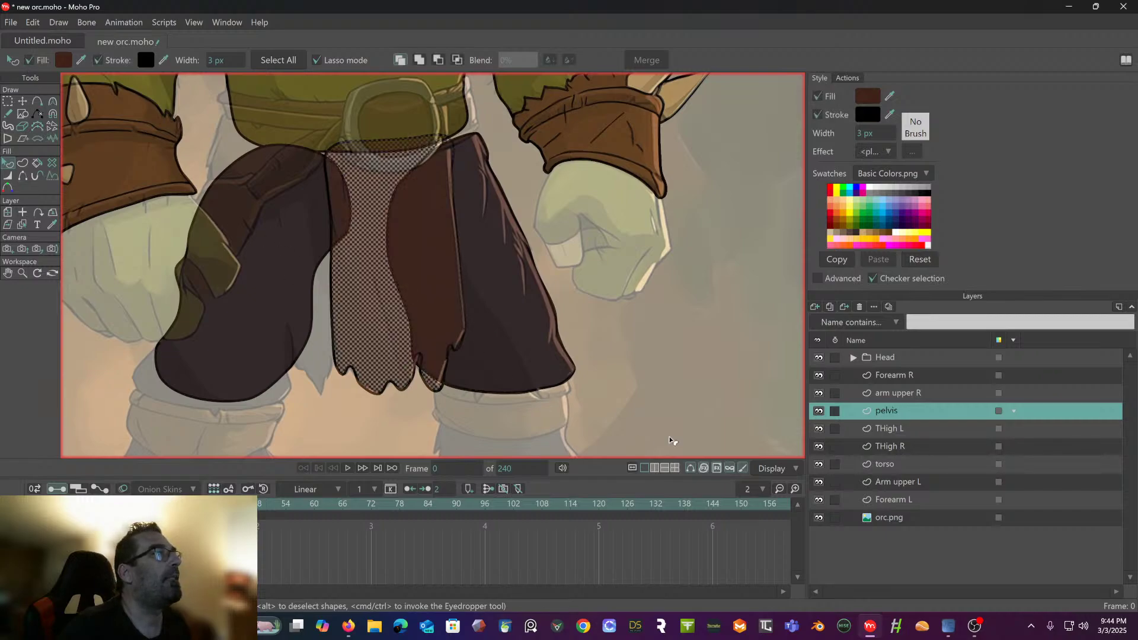
pyautogui.click(677, 412)
# - On the THigh R layer, reposition the points on the thigh's inner edge and upper outer edge to refine its outline
pyautogui.scroll(-4, 677, 412)
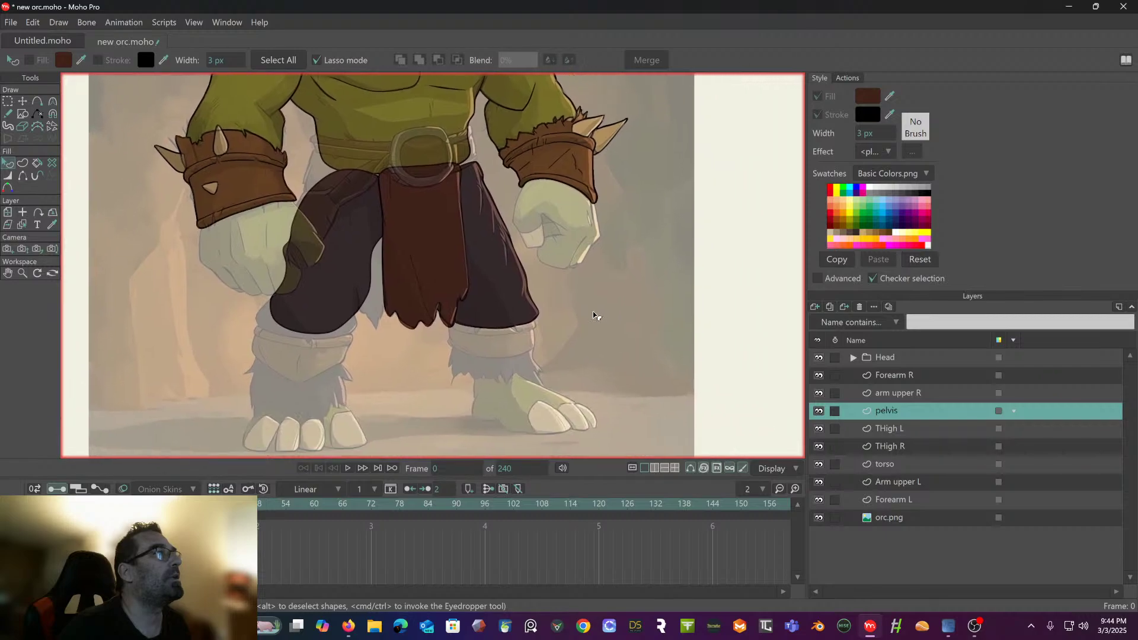
pyautogui.moveTo(593, 312); pyautogui.dragTo(582, 311)
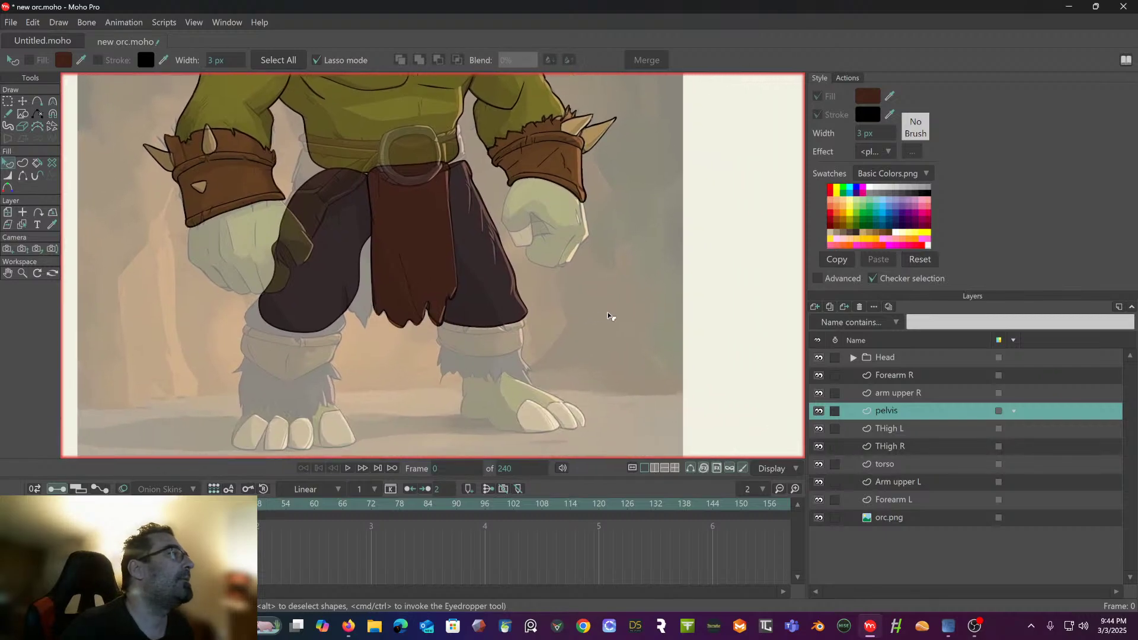
pyautogui.scroll(2, 440, 291)
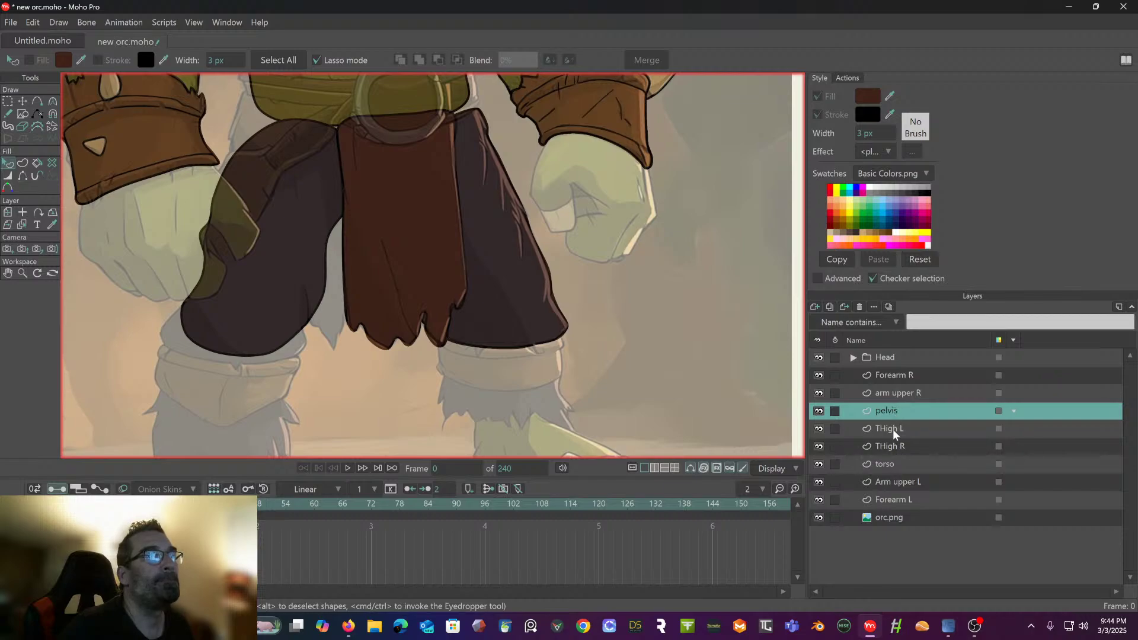
pyautogui.click(892, 446)
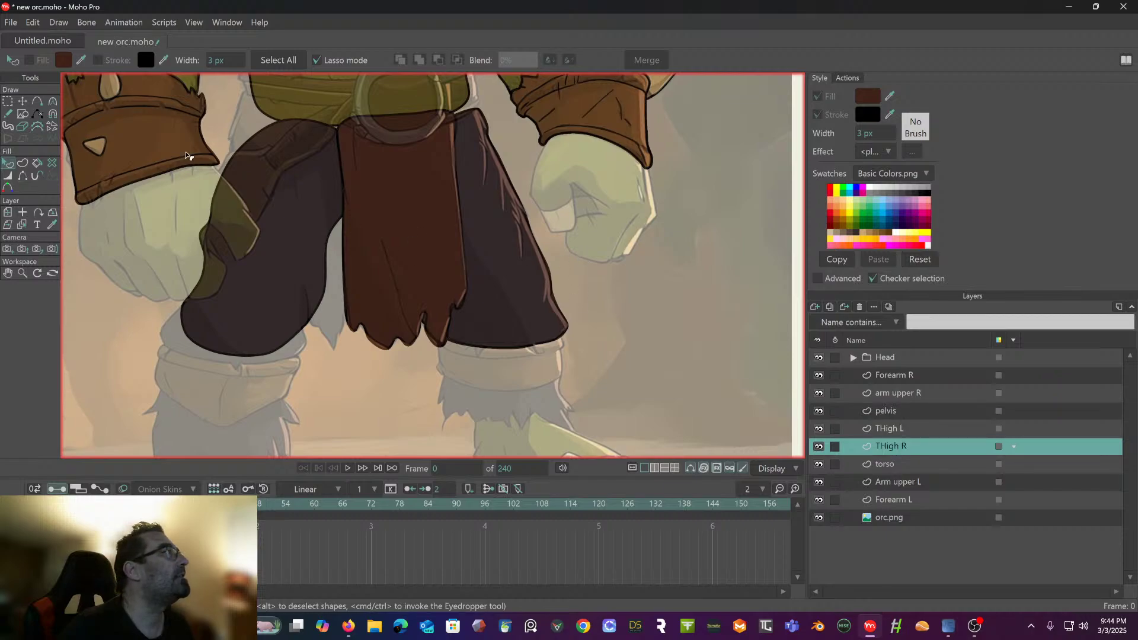
pyautogui.click(7, 101)
pyautogui.click(22, 101)
pyautogui.scroll(1, 329, 192)
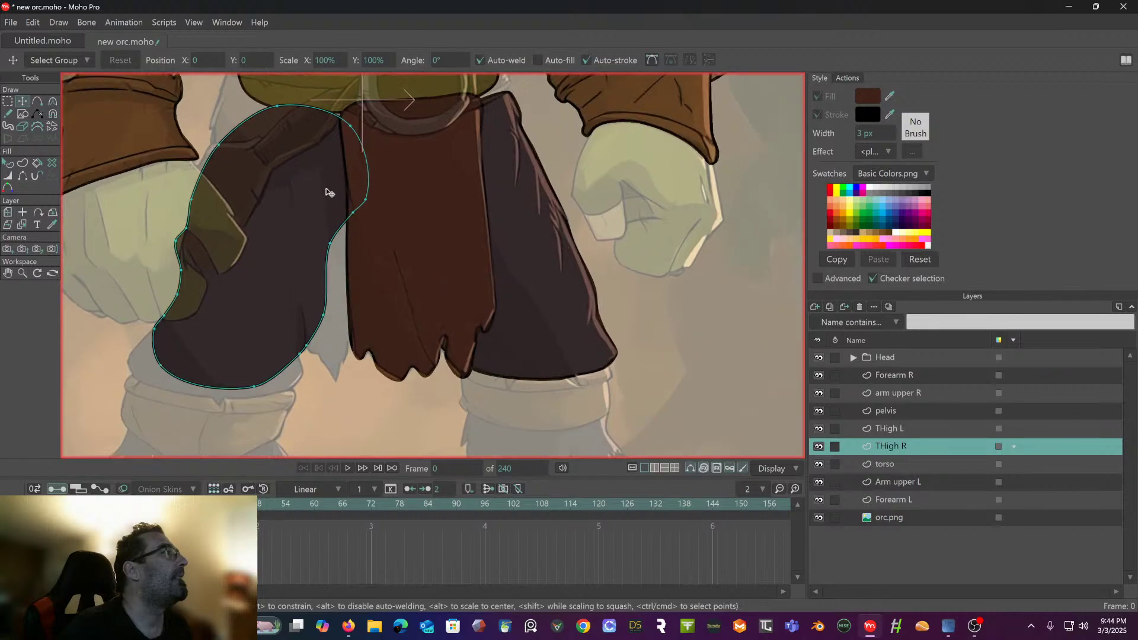
pyautogui.scroll(1, 329, 193)
pyautogui.click(344, 286)
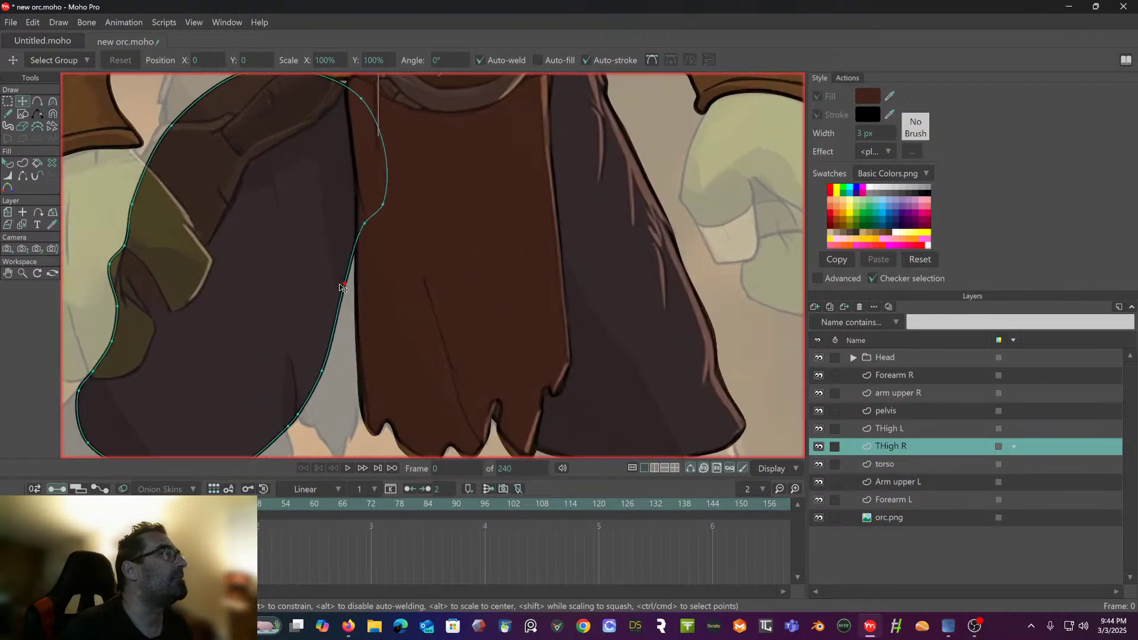
pyautogui.moveTo(343, 286); pyautogui.dragTo(341, 292)
pyautogui.scroll(-3, 331, 237)
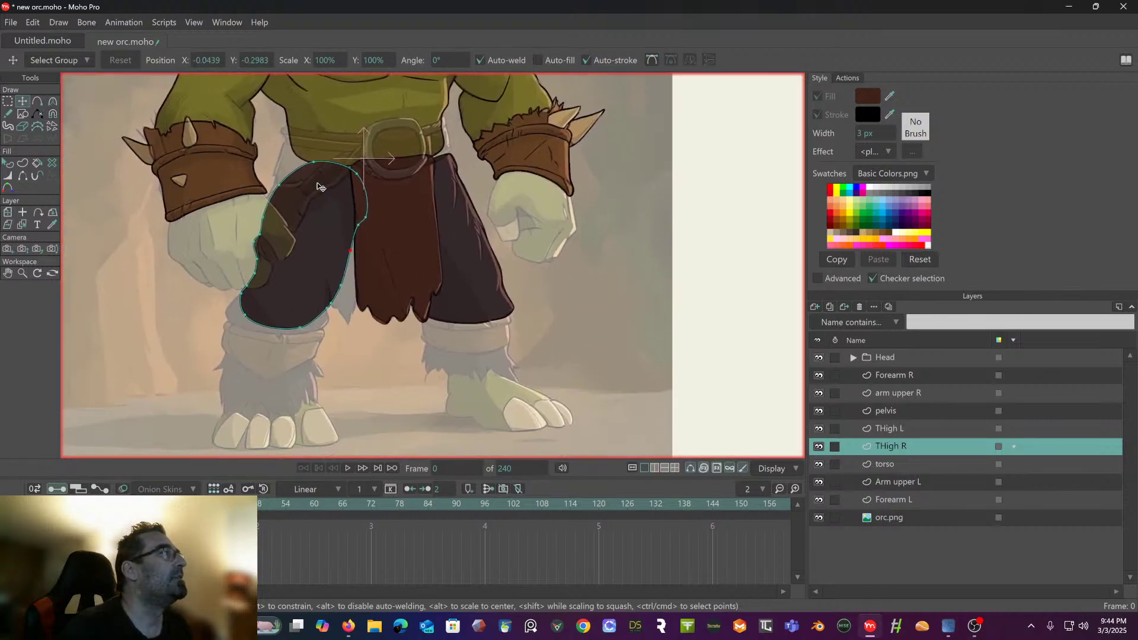
pyautogui.moveTo(315, 167); pyautogui.dragTo(277, 190)
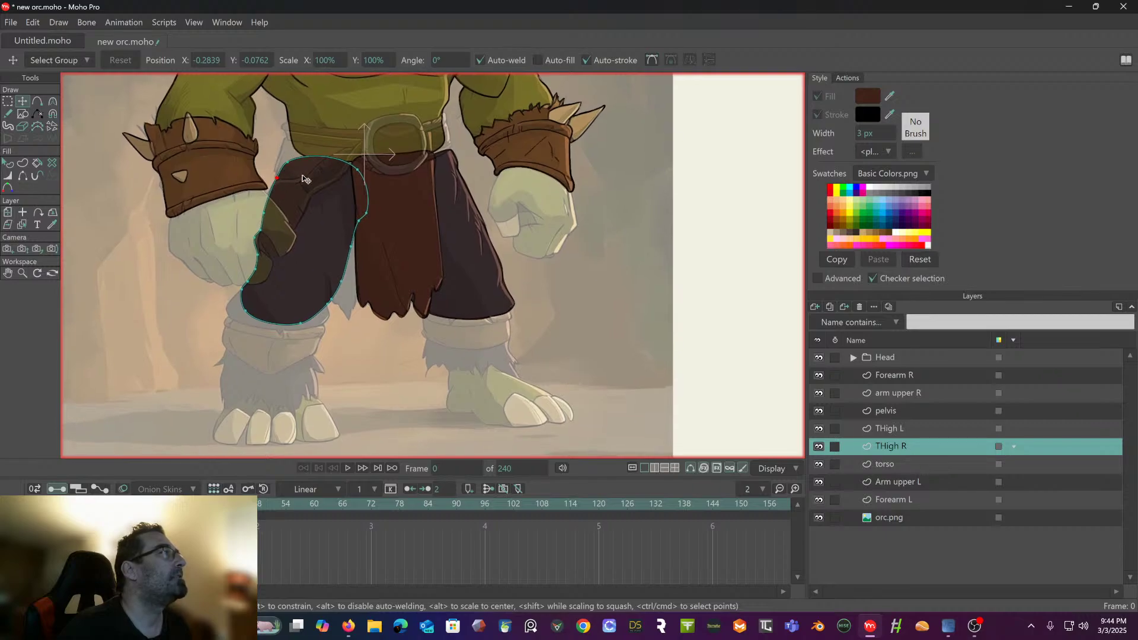
pyautogui.moveTo(321, 174); pyautogui.dragTo(344, 189)
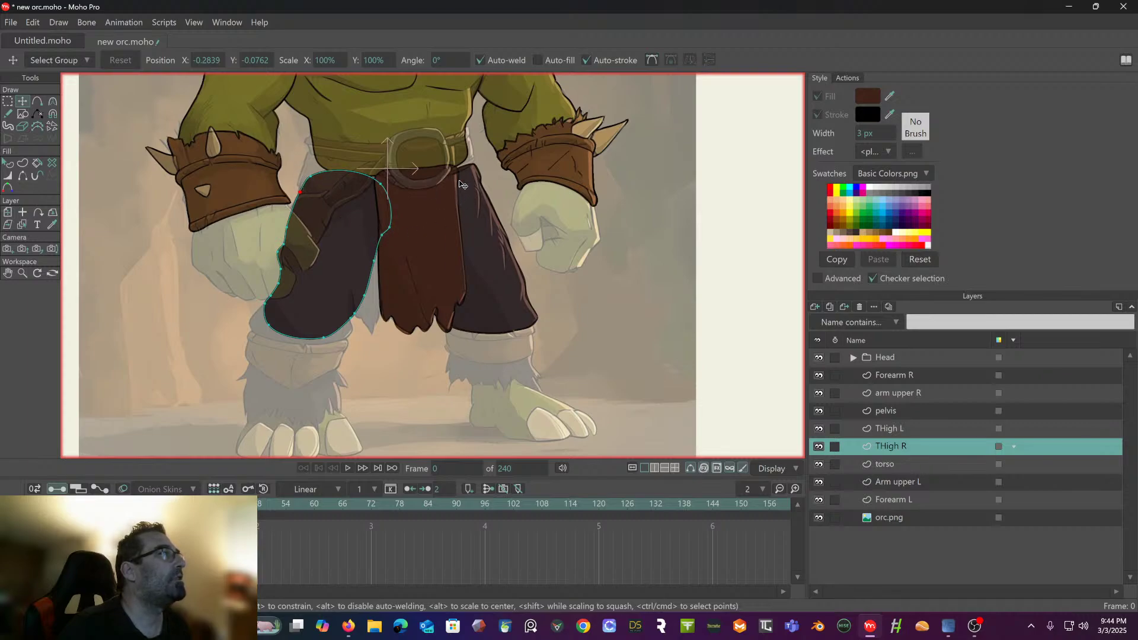
pyautogui.click(7, 102)
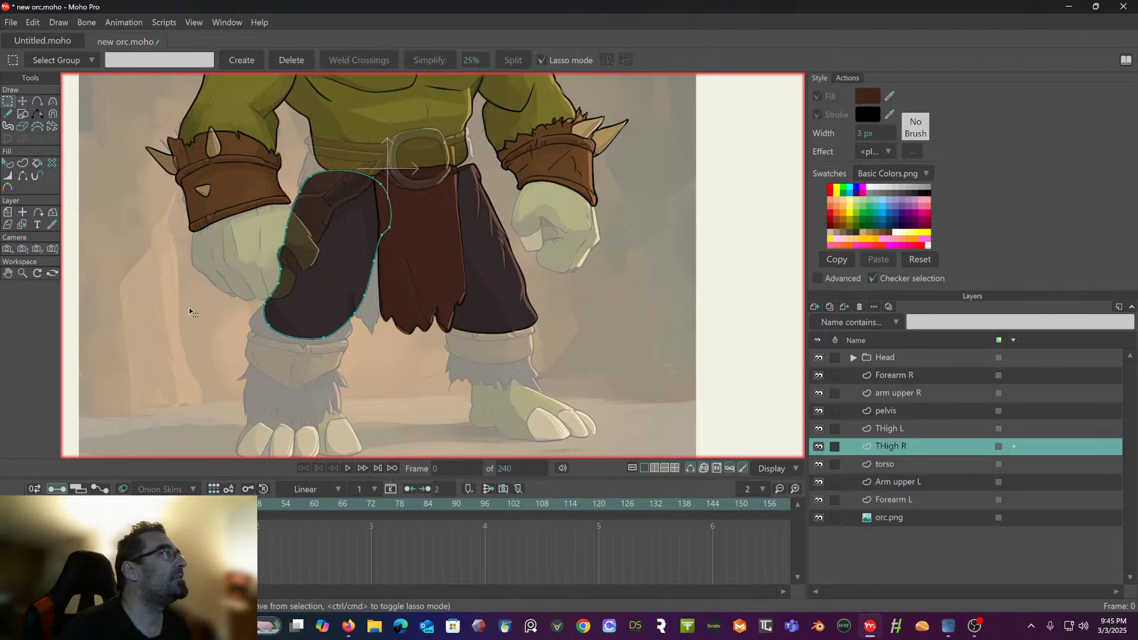
# - Rename the pelvis layer as loin cloth
pyautogui.scroll(3, 189, 311)
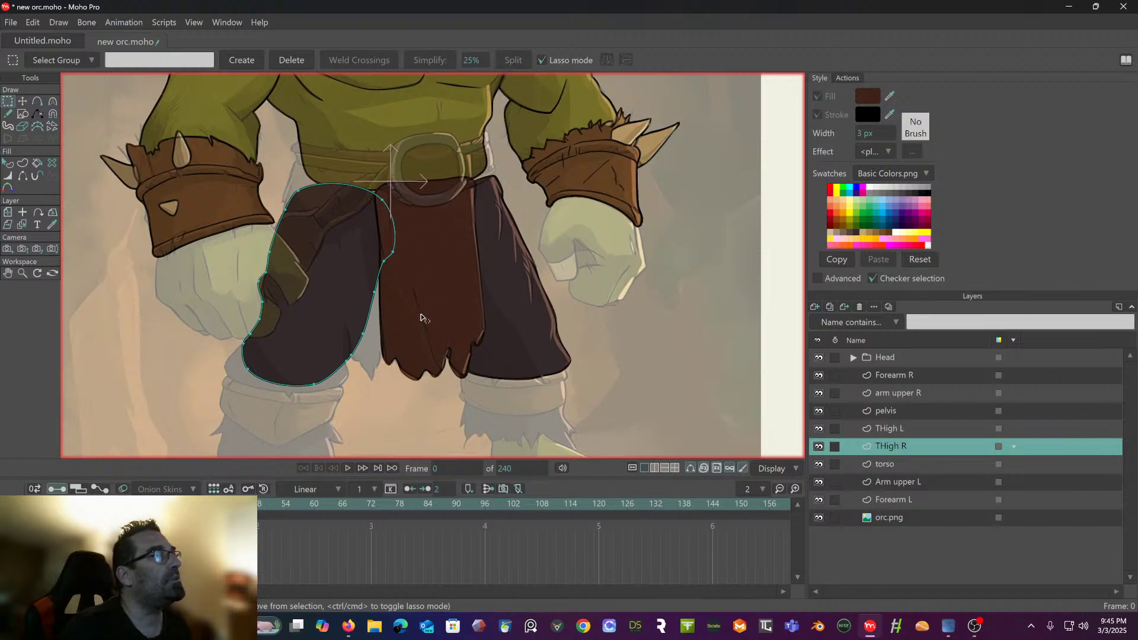
pyautogui.scroll(5, 421, 318)
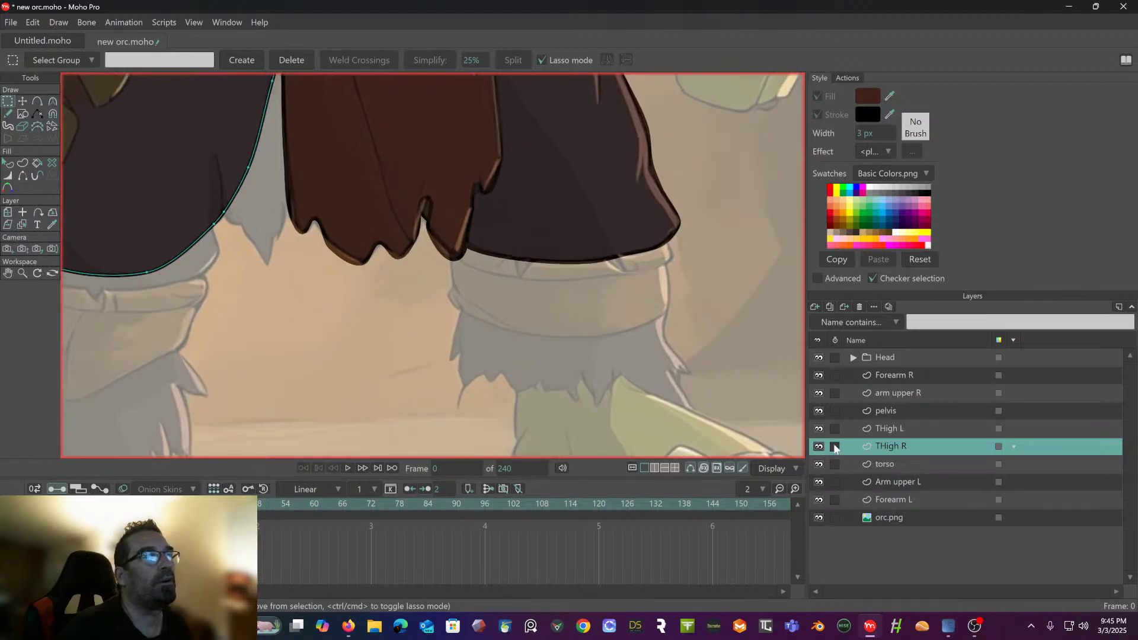
pyautogui.click(885, 412)
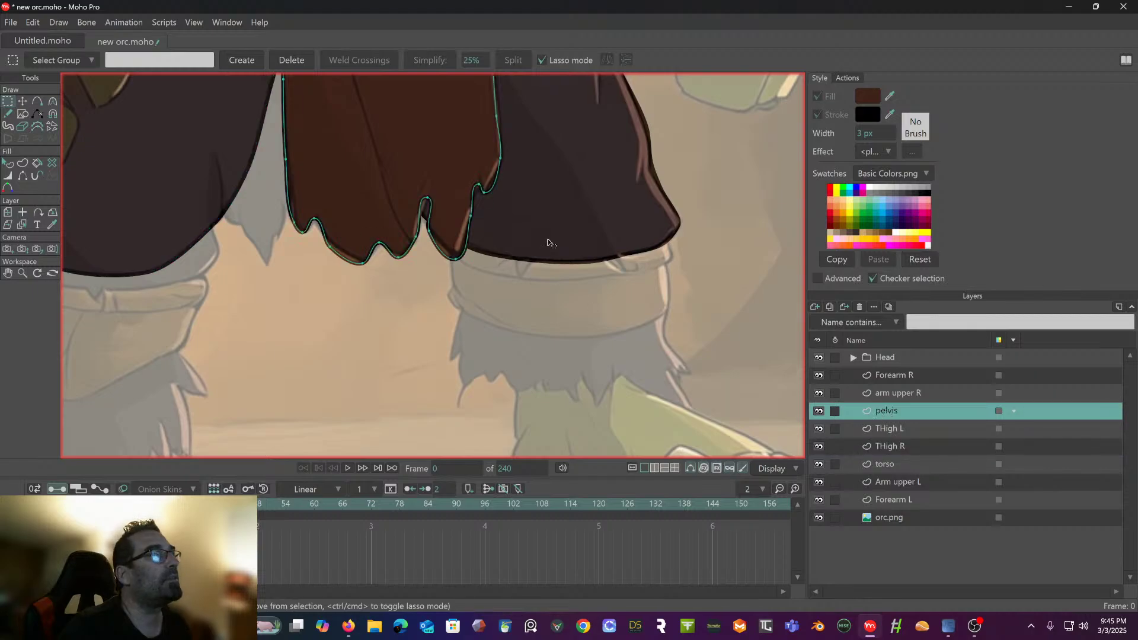
pyautogui.scroll(3, 547, 241)
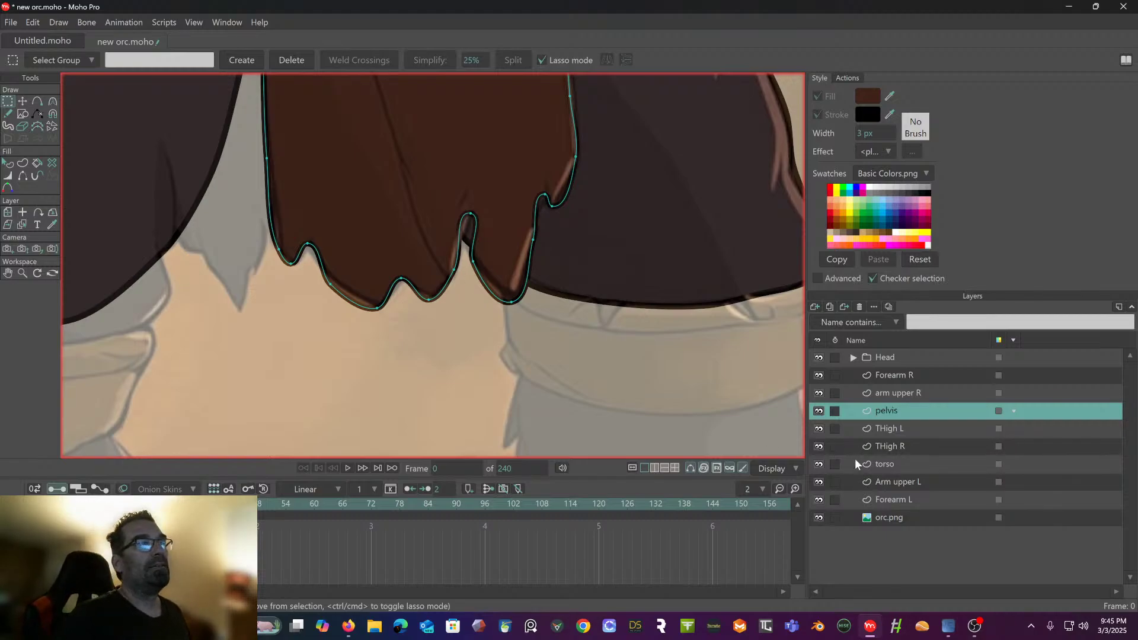
pyautogui.doubleClick(889, 410)
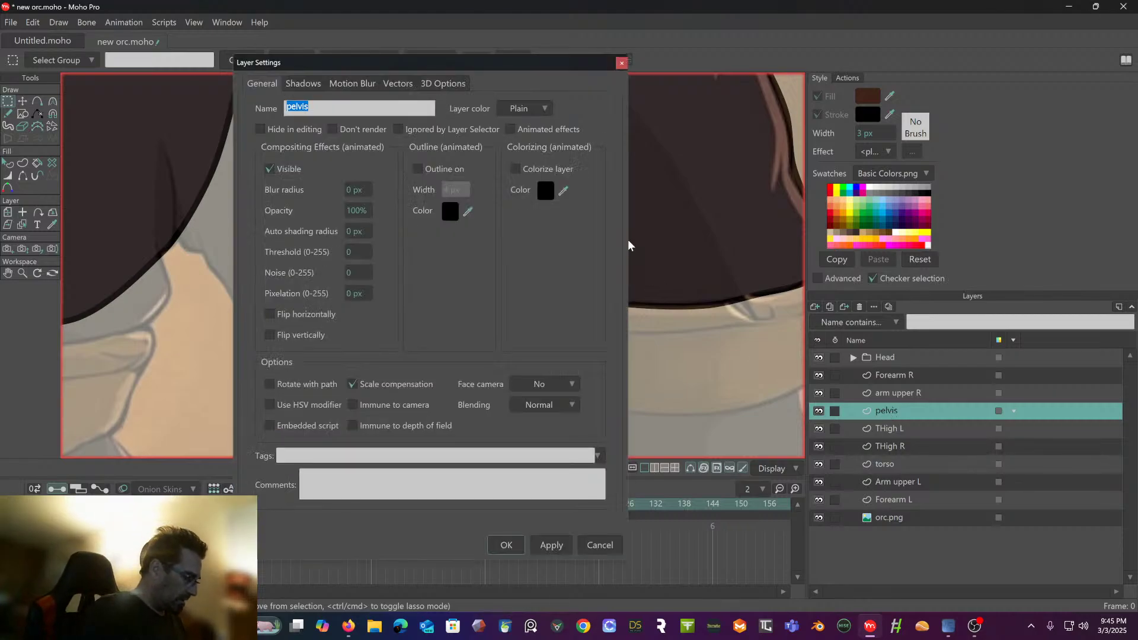
pyautogui.write('loin cloth')
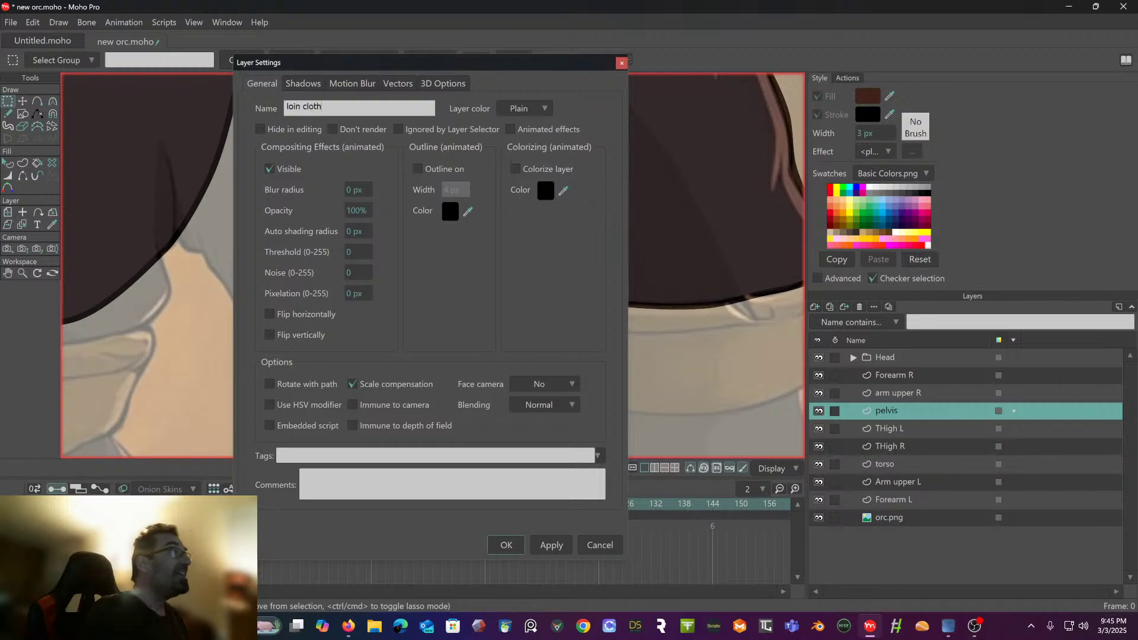
pyautogui.press('Return')
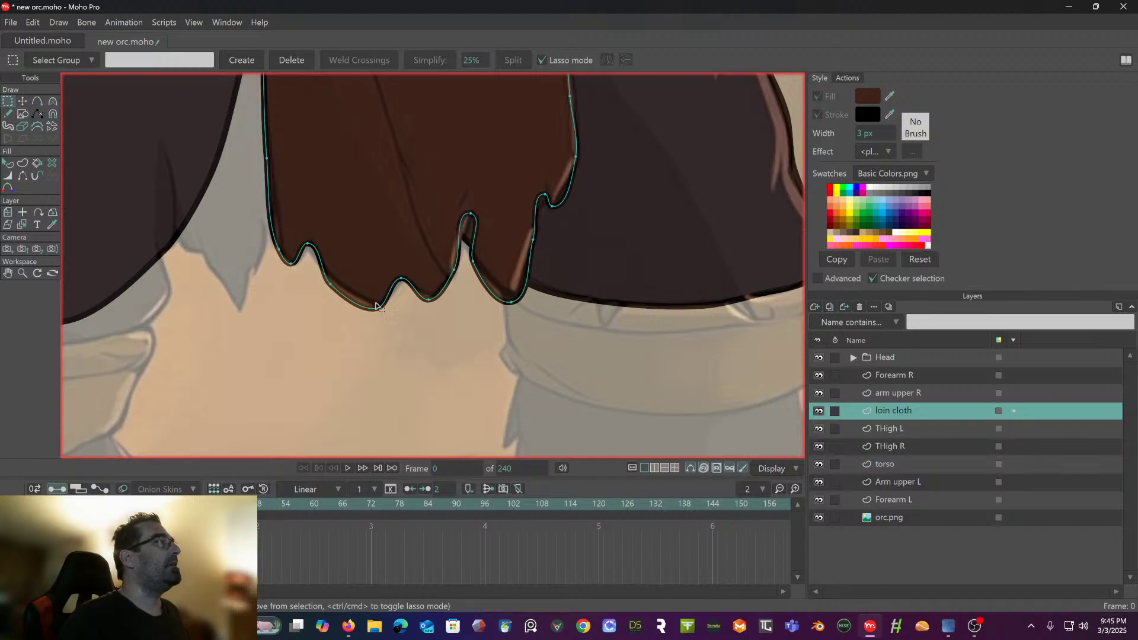
# - Turn the tips and notches along the left and middle parts of the loincloth's ragged hem into sharp corner points
pyautogui.click(22, 102)
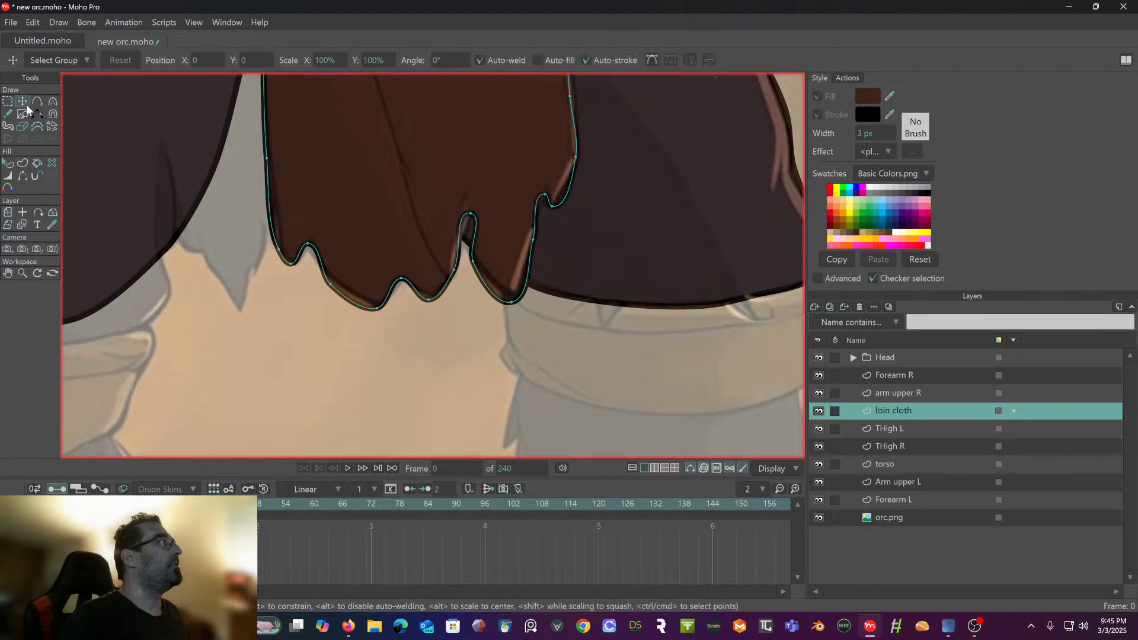
pyautogui.hotkey('ctrl', 'a')
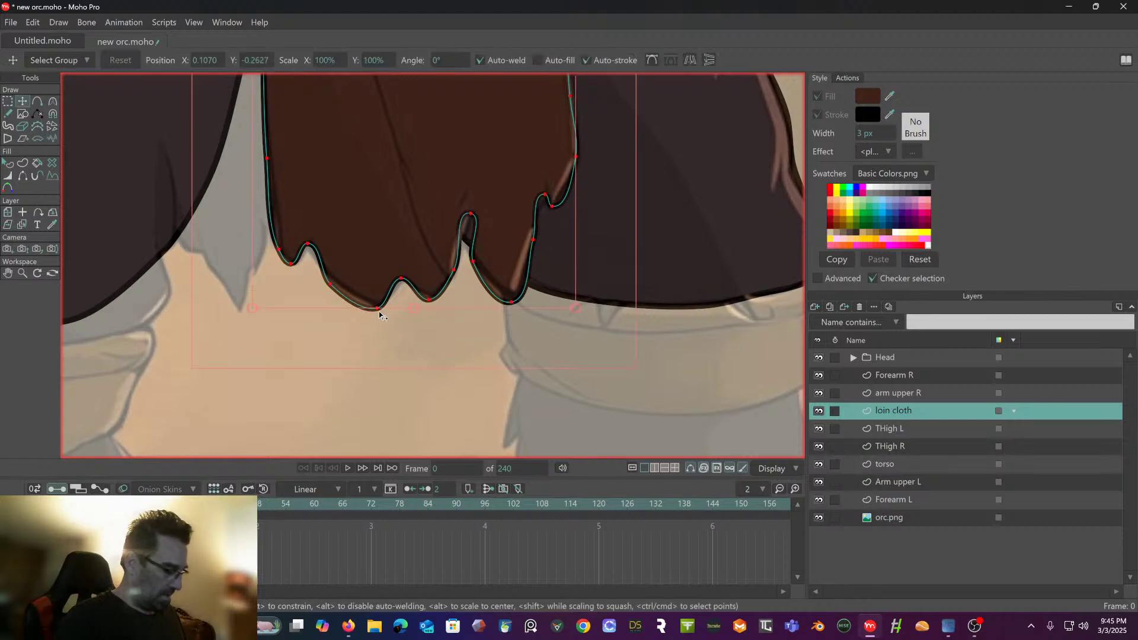
pyautogui.click(417, 363)
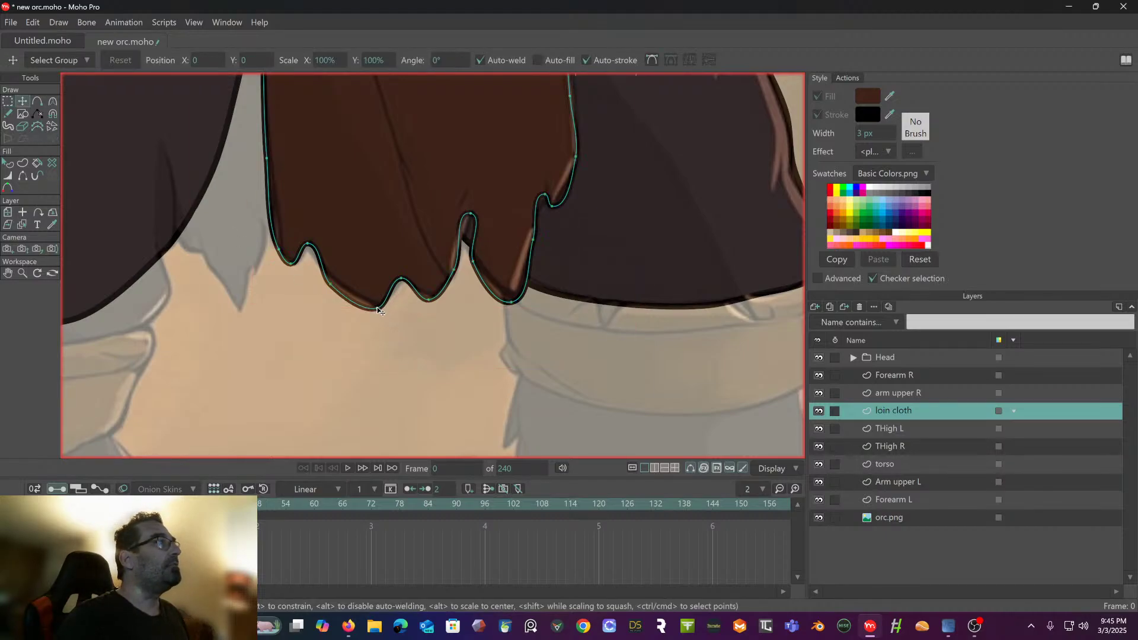
pyautogui.click(378, 309)
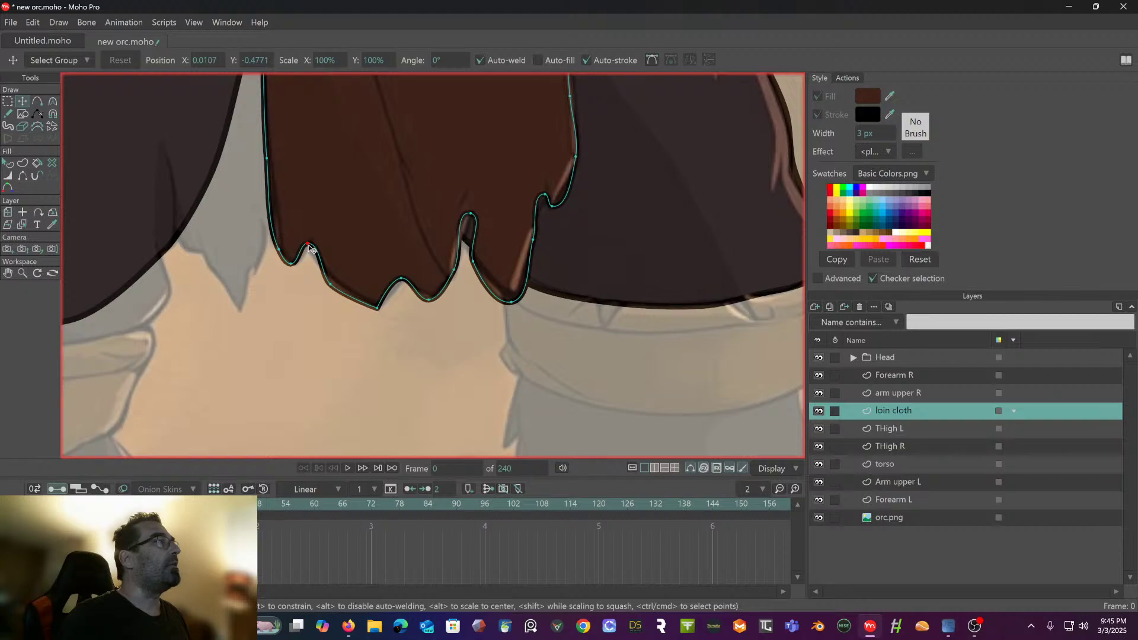
pyautogui.moveTo(295, 267); pyautogui.dragTo(294, 269)
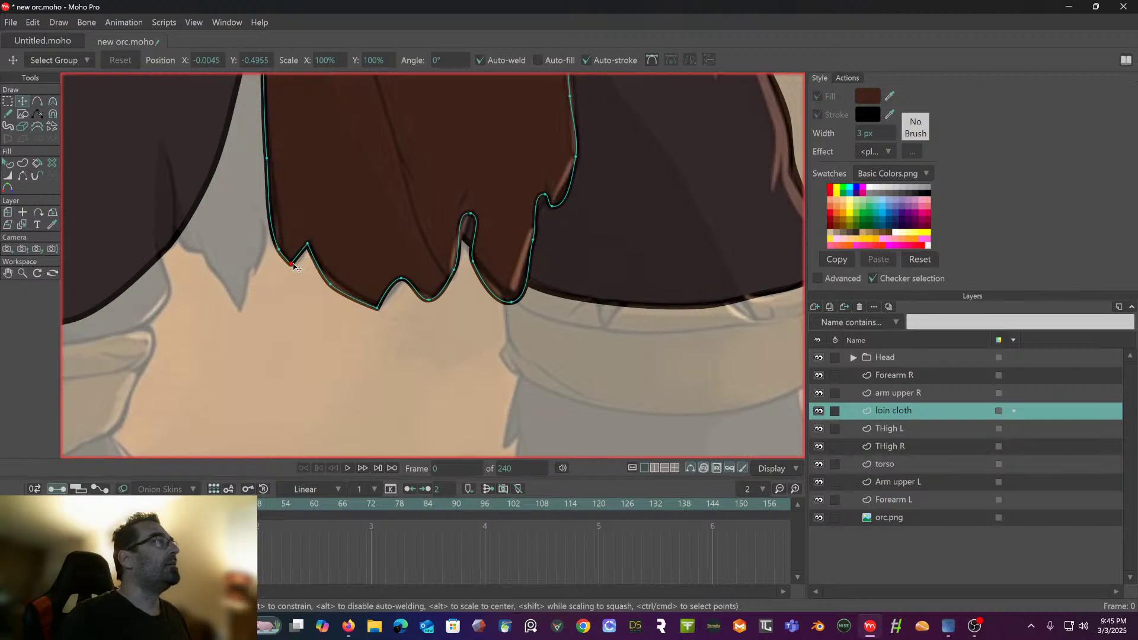
pyautogui.click(401, 279)
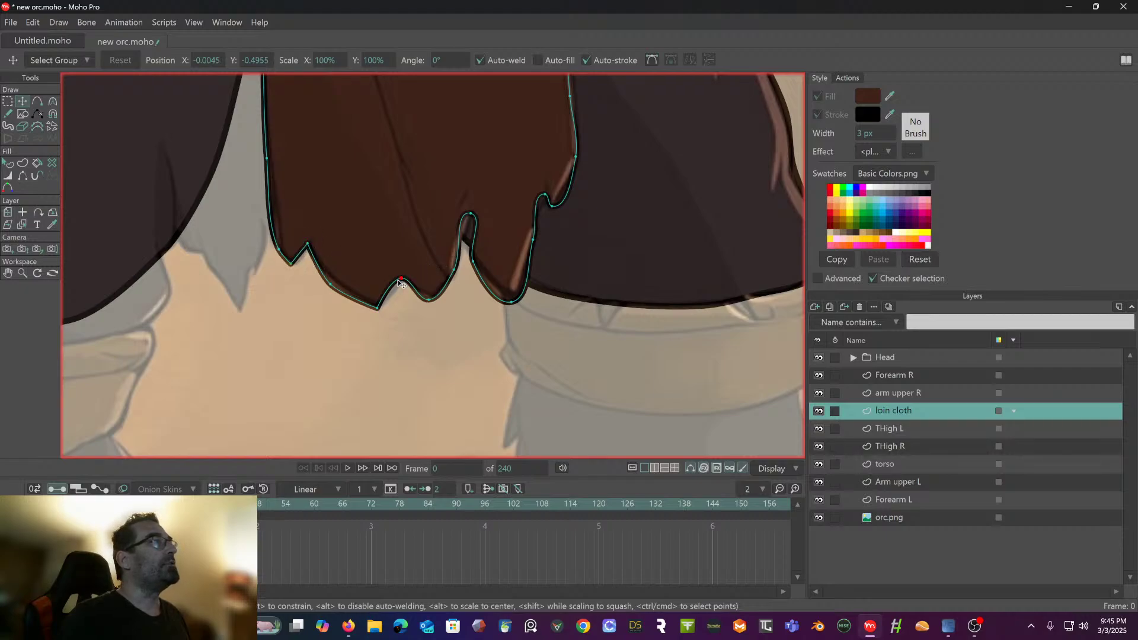
pyautogui.hotkey('ctrl', 'p')
pyautogui.click(429, 302)
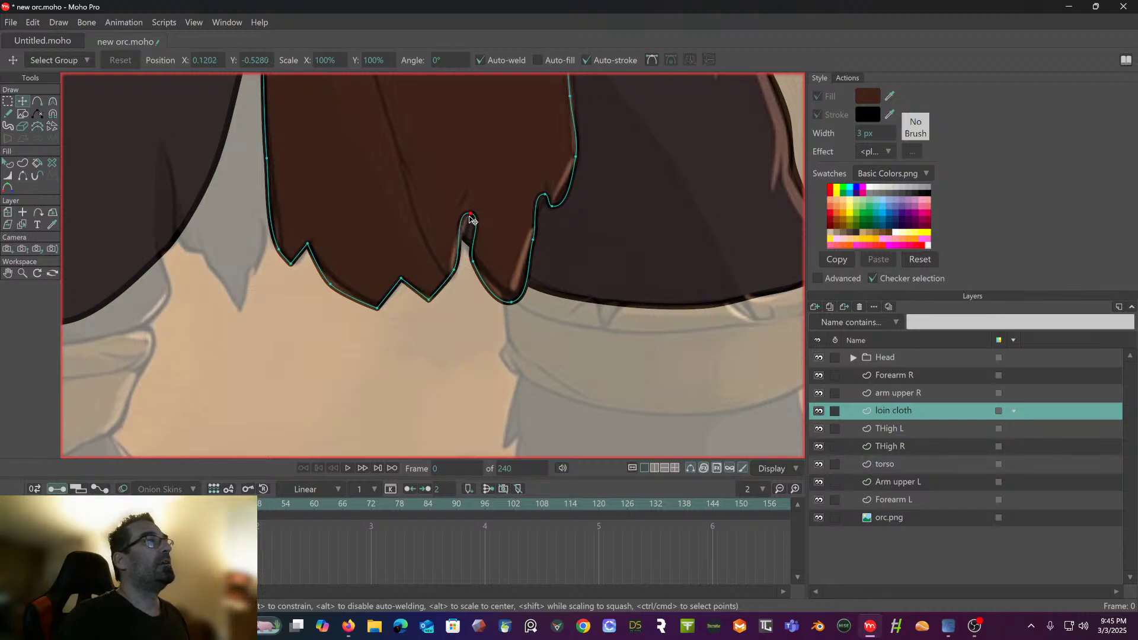
pyautogui.hotkey('ctrl', 'a')
pyautogui.hotkey('ctrl', 'p')
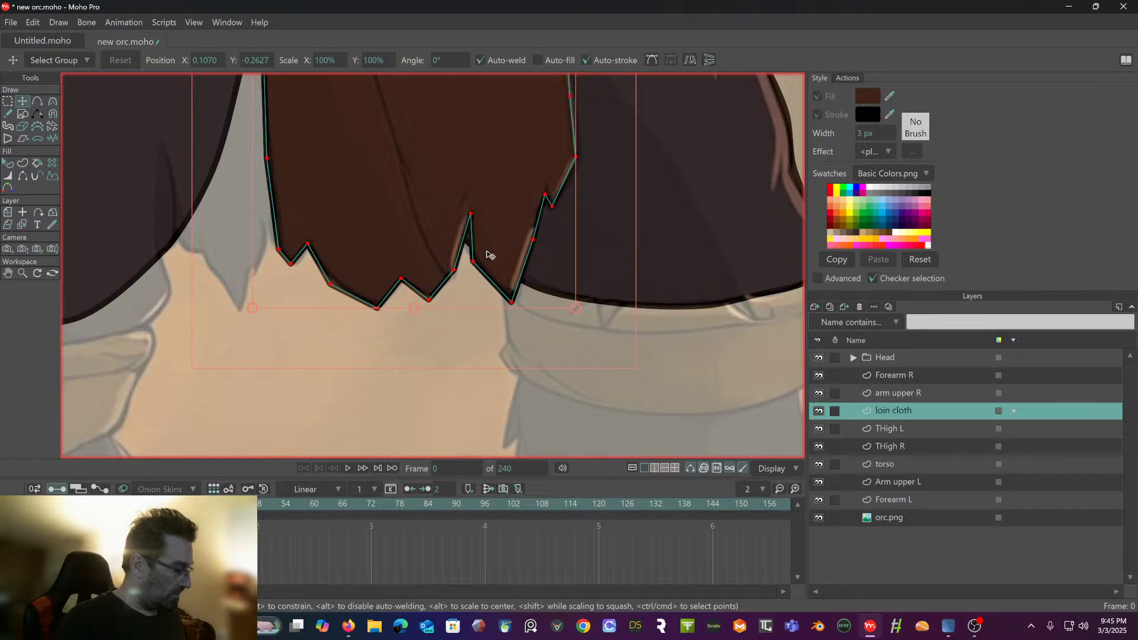
pyautogui.hotkey('ctrl', 'z')
pyautogui.click(483, 366)
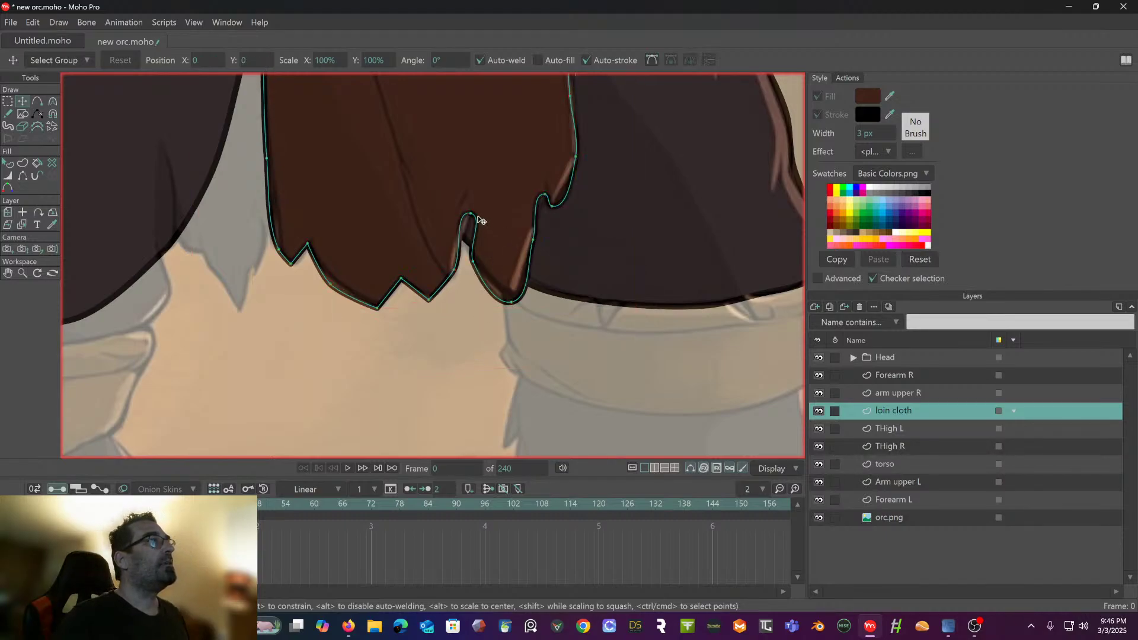
pyautogui.hotkey('ctrl', 'a')
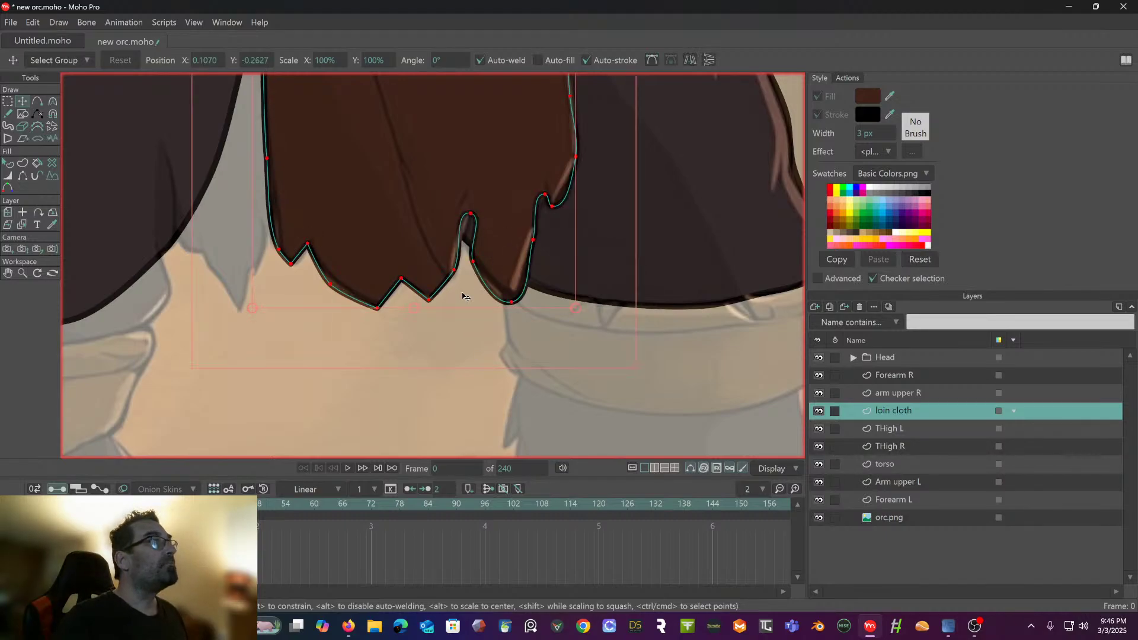
pyautogui.click(466, 370)
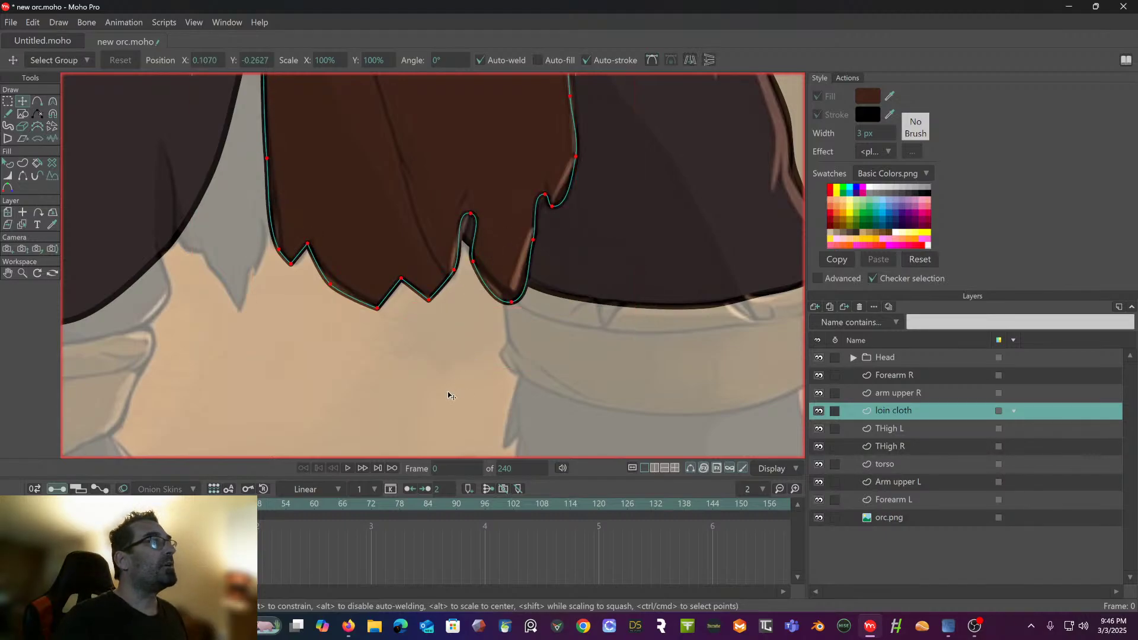
# - Make the deep notch, the flap tip beside it and the small right-hand notch of the loincloth hem sharp corners
pyautogui.click(473, 217)
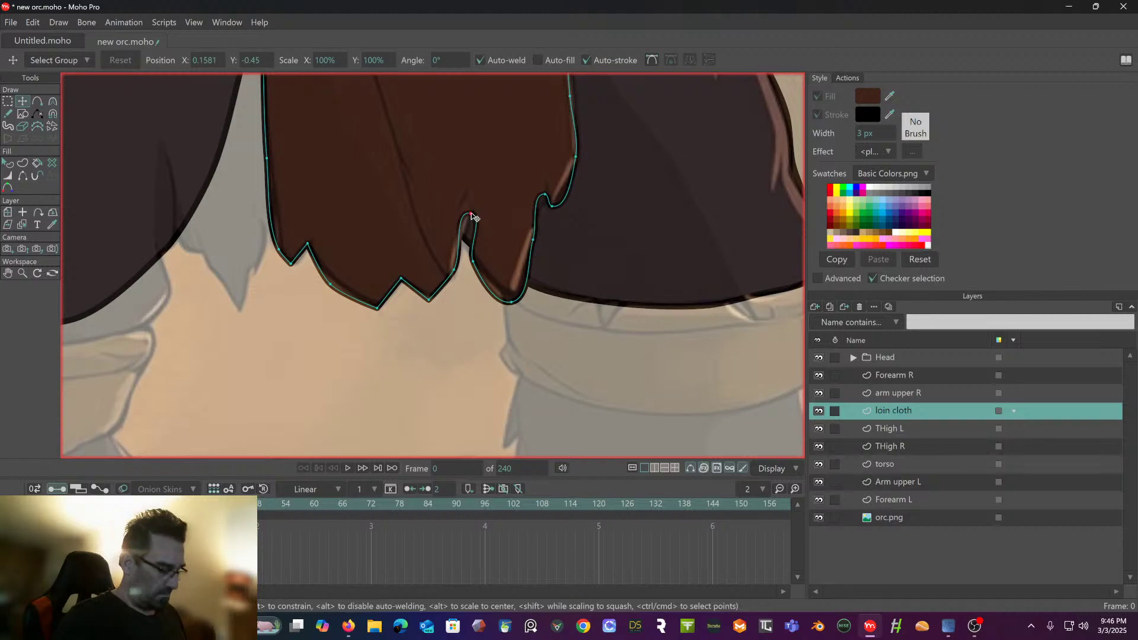
pyautogui.hotkey('ctrl', 'p')
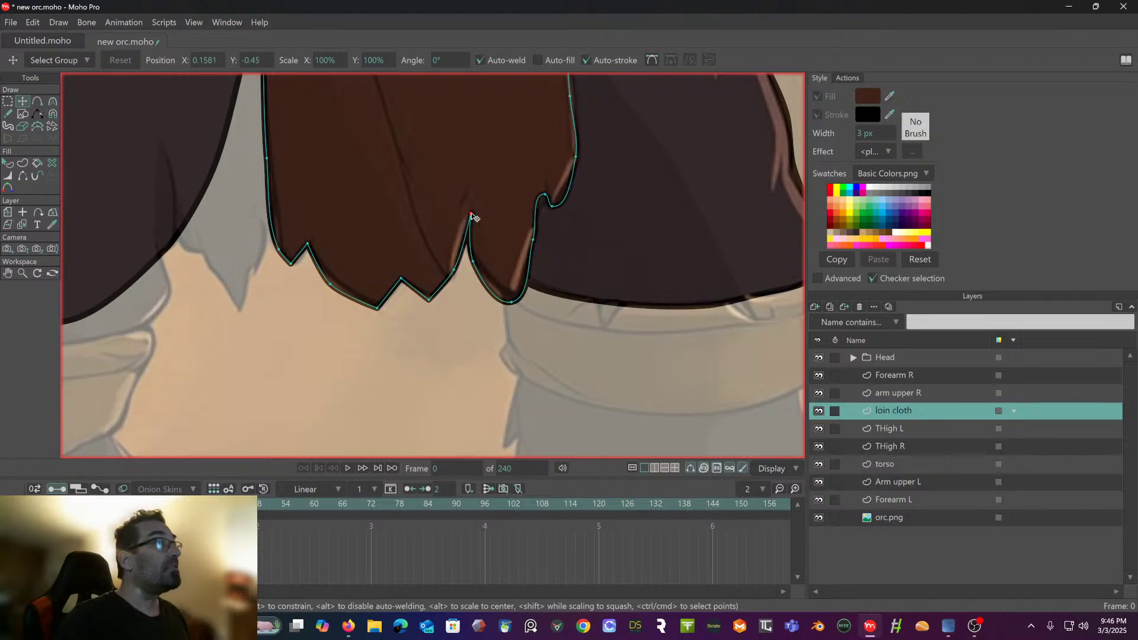
pyautogui.click(512, 303)
pyautogui.hotkey('ctrl', 'p')
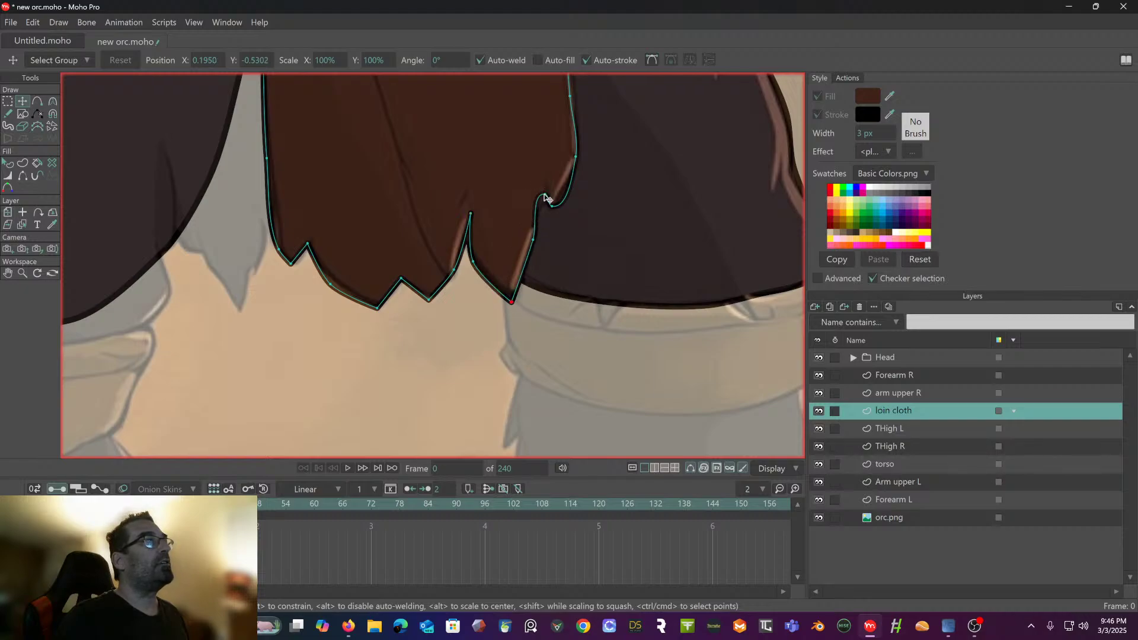
pyautogui.hotkey('ctrl', 'p')
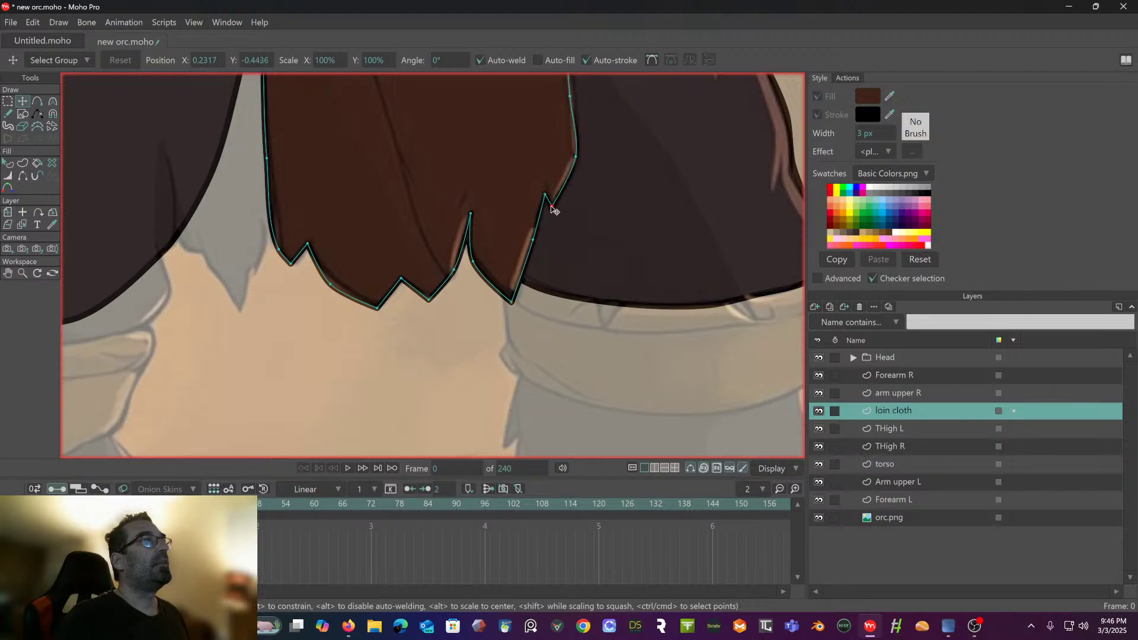
# - Peak the points at the loincloth's two upper corners beside the belt
pyautogui.scroll(2, 573, 177)
pyautogui.scroll(10, 570, 202)
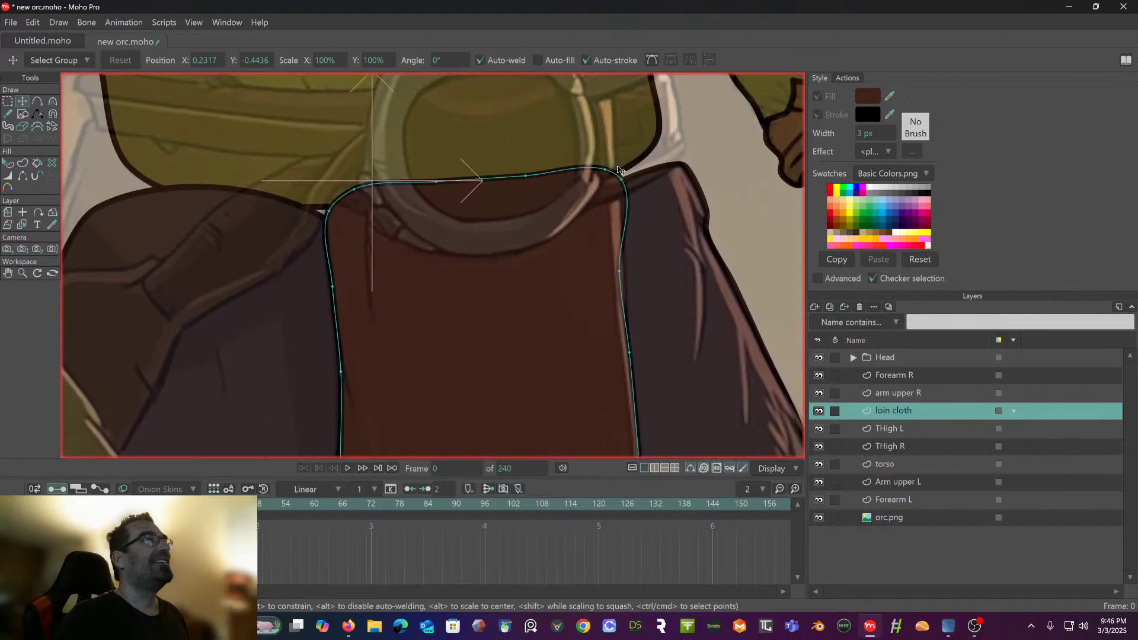
pyautogui.click(622, 179)
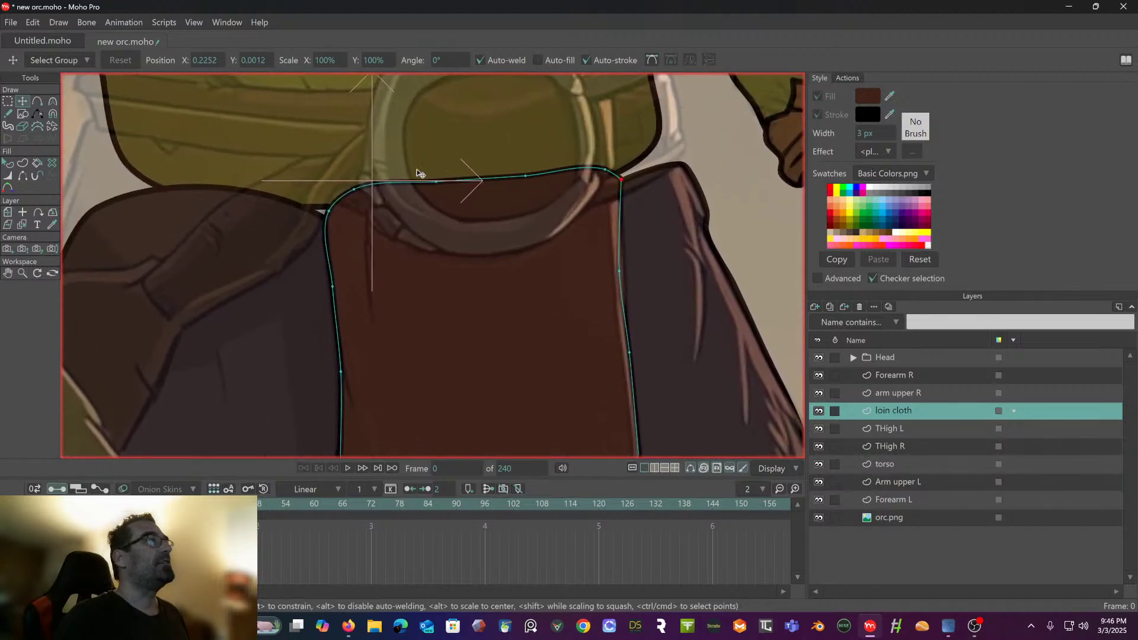
pyautogui.click(330, 212)
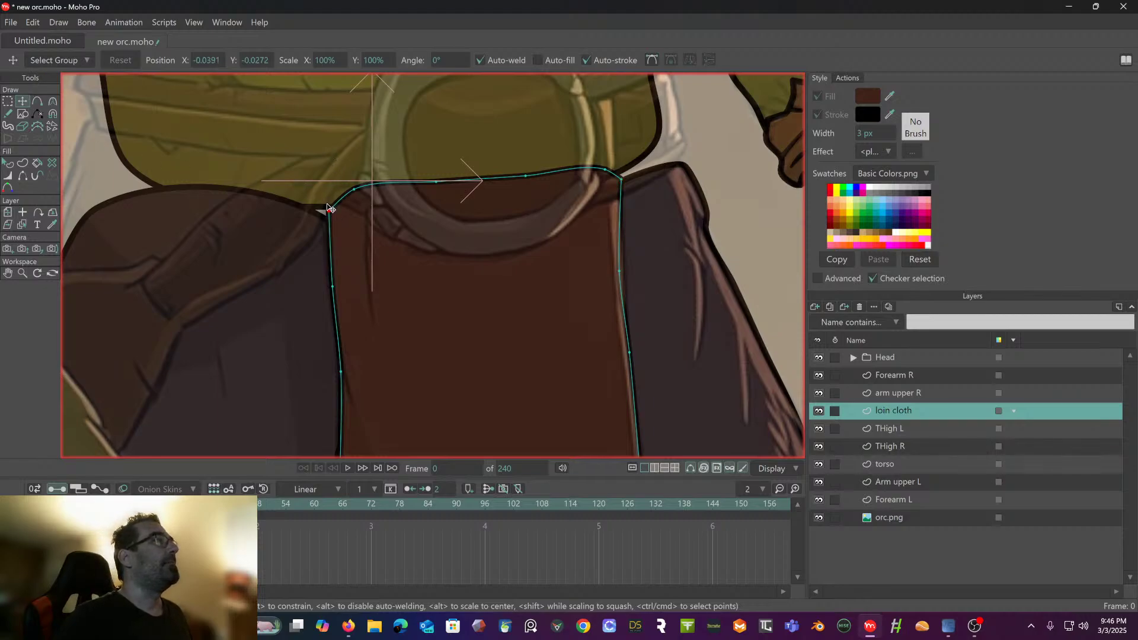
# - Raise the upper left corner and the top-edge points behind the buckle, and adjust the upper point on the loincloth's right edge
pyautogui.moveTo(330, 211); pyautogui.dragTo(364, 182)
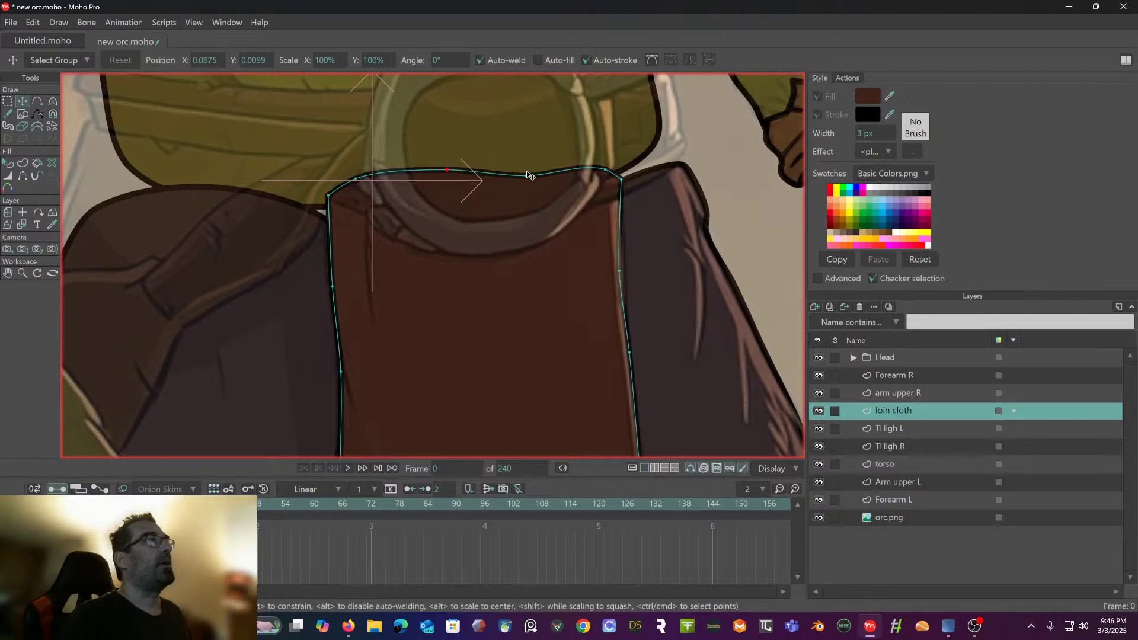
pyautogui.moveTo(526, 172); pyautogui.dragTo(528, 162)
pyautogui.moveTo(601, 171); pyautogui.dragTo(590, 163)
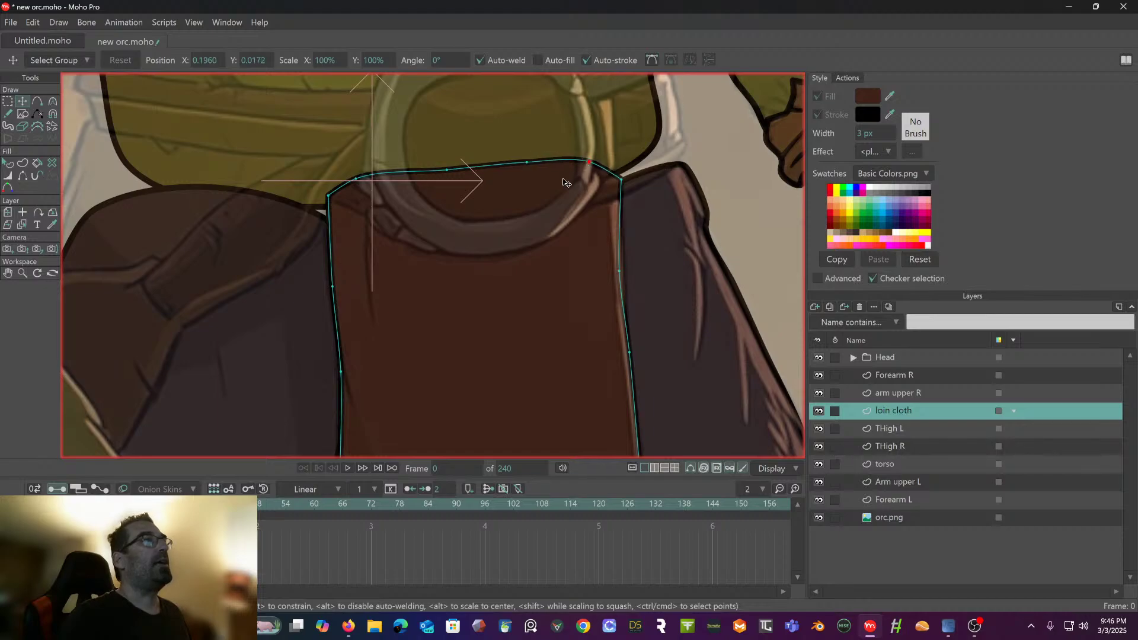
pyautogui.click(619, 270)
pyautogui.moveTo(612, 270); pyautogui.dragTo(524, 117)
pyautogui.moveTo(528, 293); pyautogui.dragTo(521, 256)
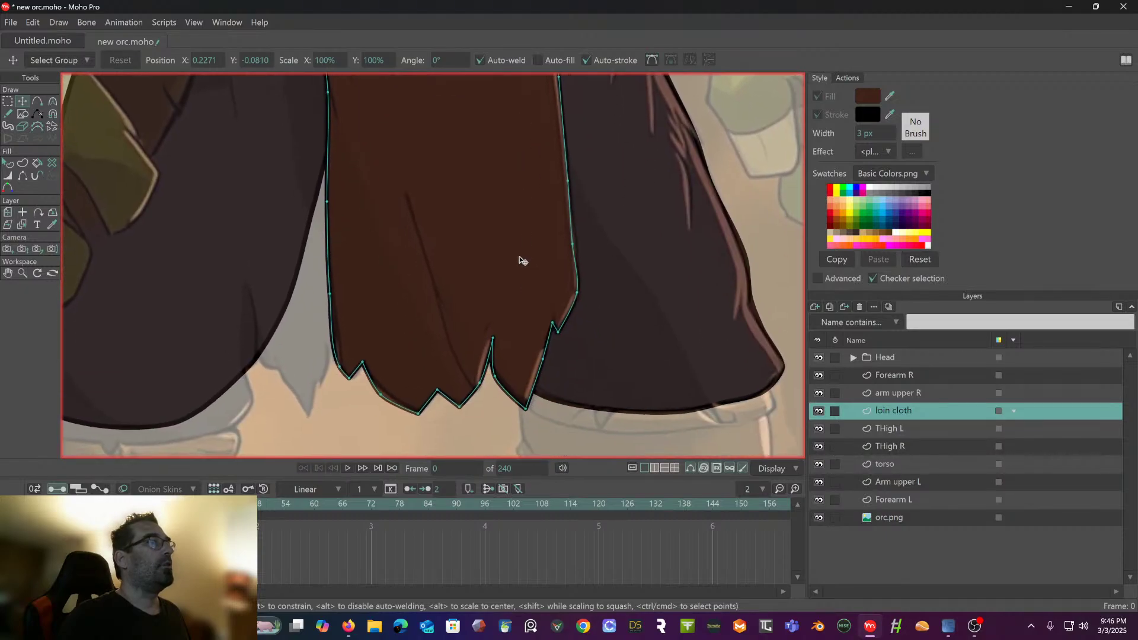
# - Draw the cloth's fold line from the hem beside the deep notch, curving up to the middle of the loincloth
pyautogui.click(38, 102)
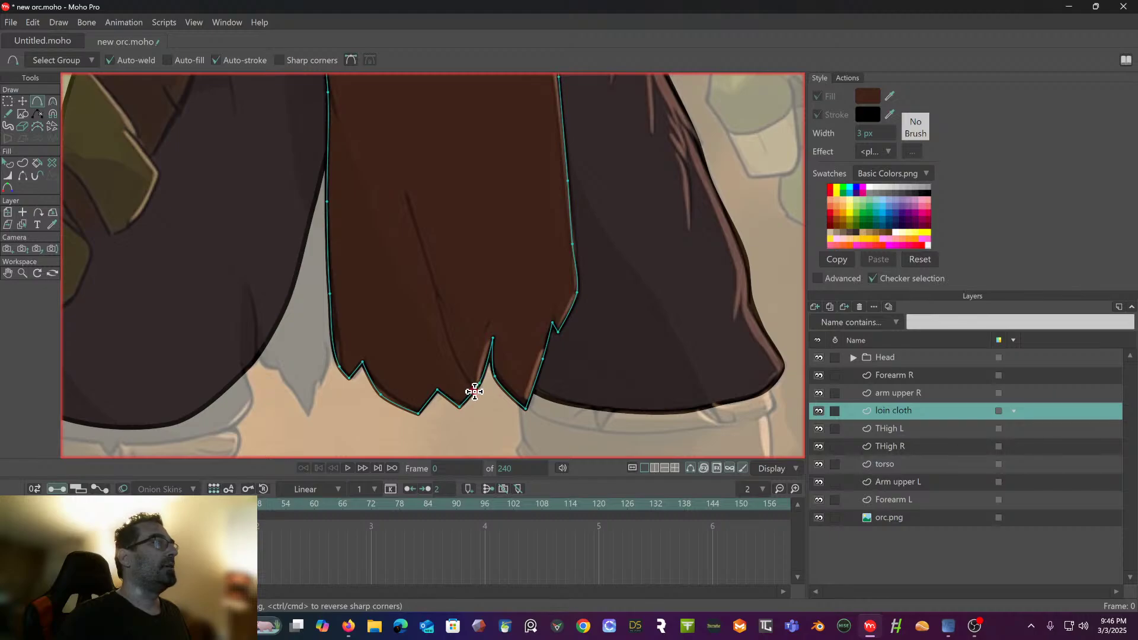
pyautogui.moveTo(474, 391)
pyautogui.mouseDown()
pyautogui.moveTo(452, 361)
pyautogui.moveTo(467, 391)
pyautogui.moveTo(411, 225)
pyautogui.moveTo(411, 193)
pyautogui.moveTo(460, 241)
pyautogui.moveTo(432, 162)
pyautogui.mouseUp()
pyautogui.scroll(4, 447, 193)
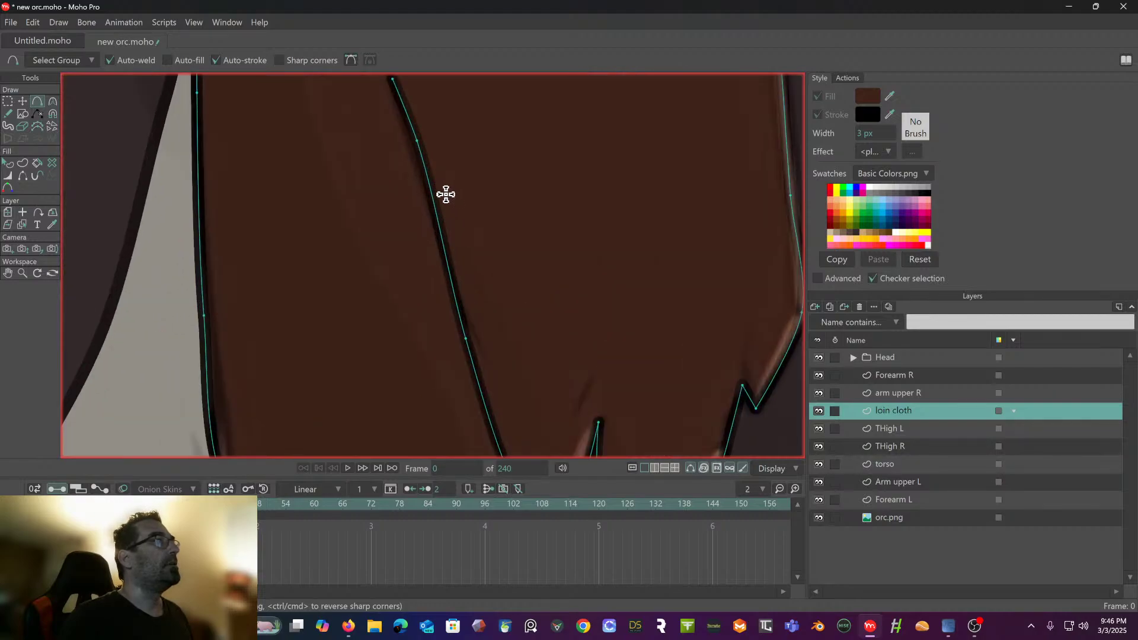
pyautogui.scroll(-4, 445, 197)
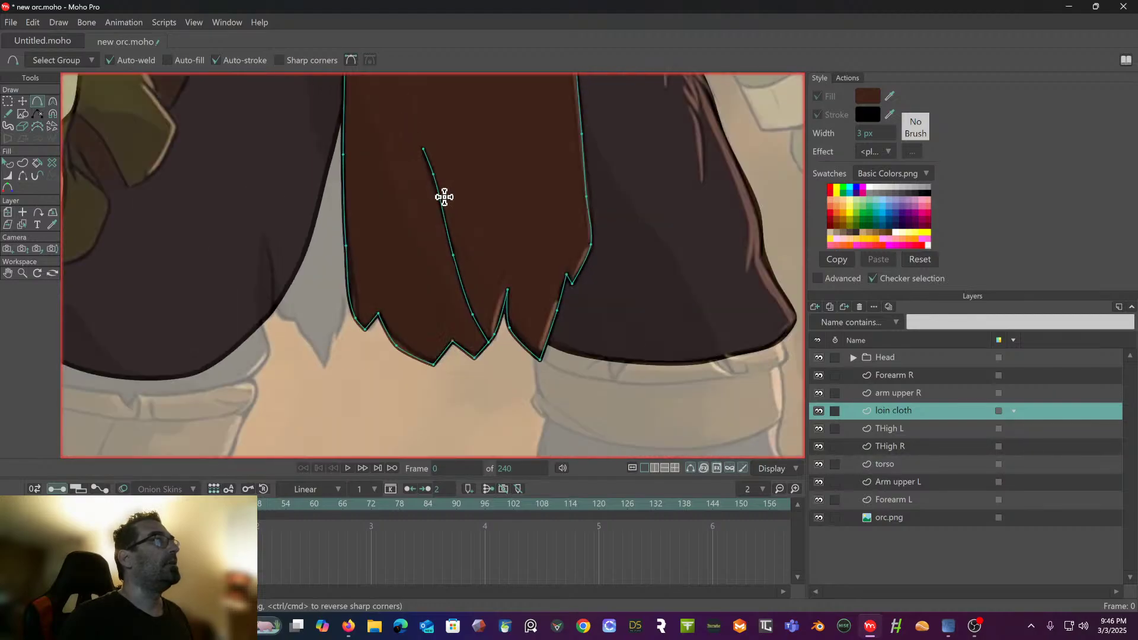
# - Taper the upper end of the fold line with the line width tool, setting its second point to 98% width
pyautogui.click(8, 176)
pyautogui.click(423, 149)
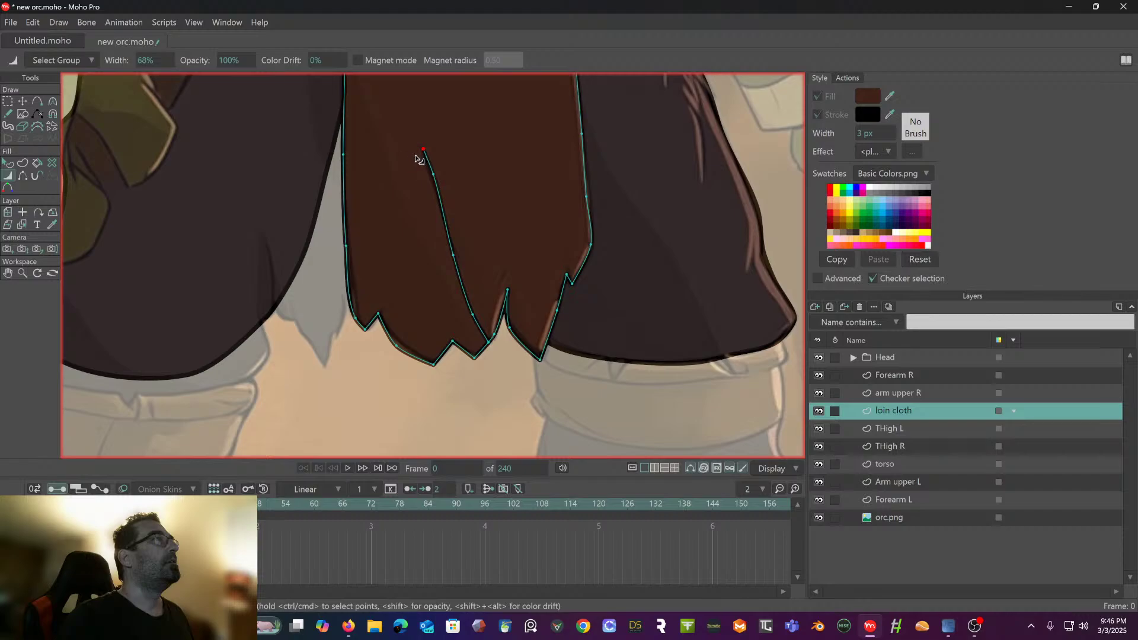
pyautogui.click(433, 174)
pyautogui.moveTo(442, 182); pyautogui.dragTo(427, 134)
pyautogui.scroll(1, 457, 207)
pyautogui.scroll(-3, 414, 178)
pyautogui.scroll(2, 389, 264)
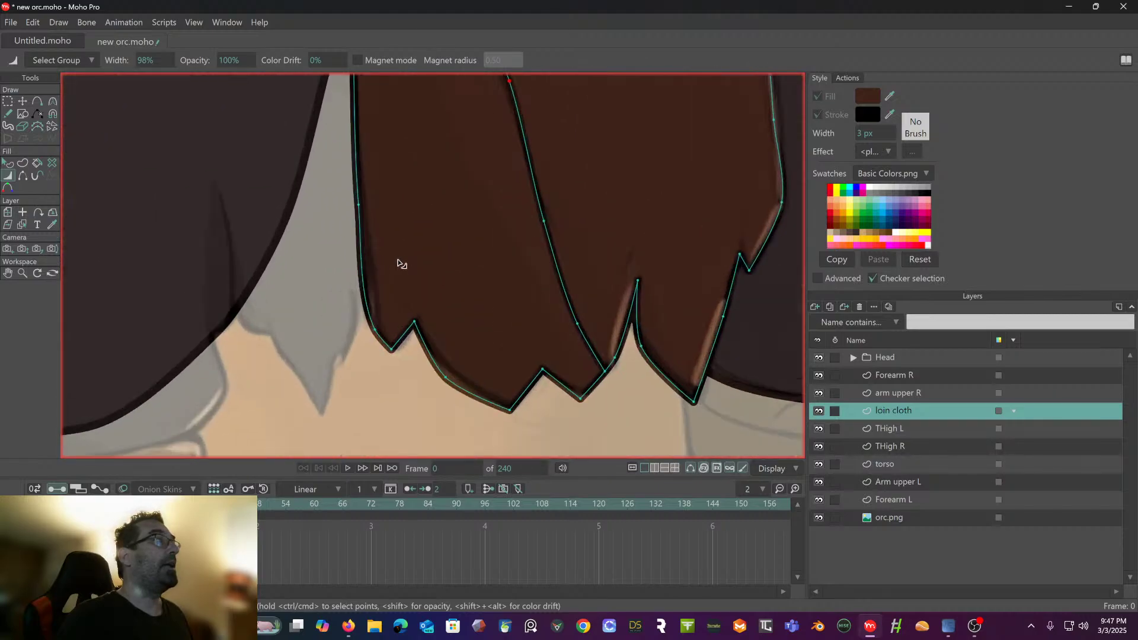
# - Move the loincloth's lower left edge and hem points onto the reference outline, and bring the hem point to the fold line's end
pyautogui.click(22, 101)
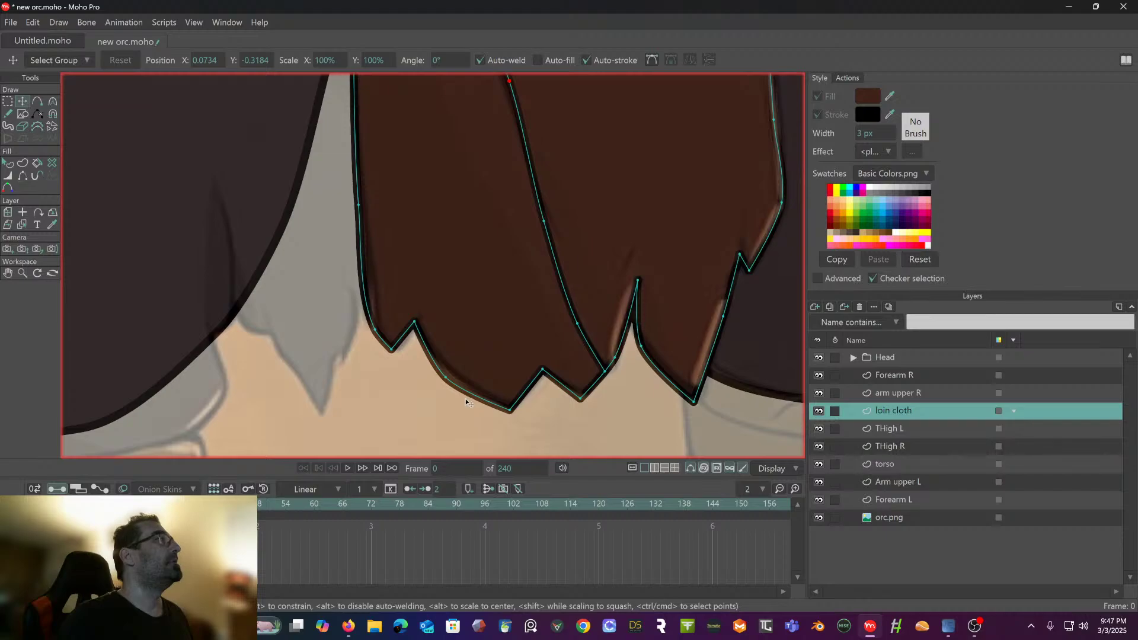
pyautogui.moveTo(374, 325)
pyautogui.mouseDown()
pyautogui.moveTo(398, 309)
pyautogui.moveTo(378, 325)
pyautogui.mouseUp()
pyautogui.click(379, 329)
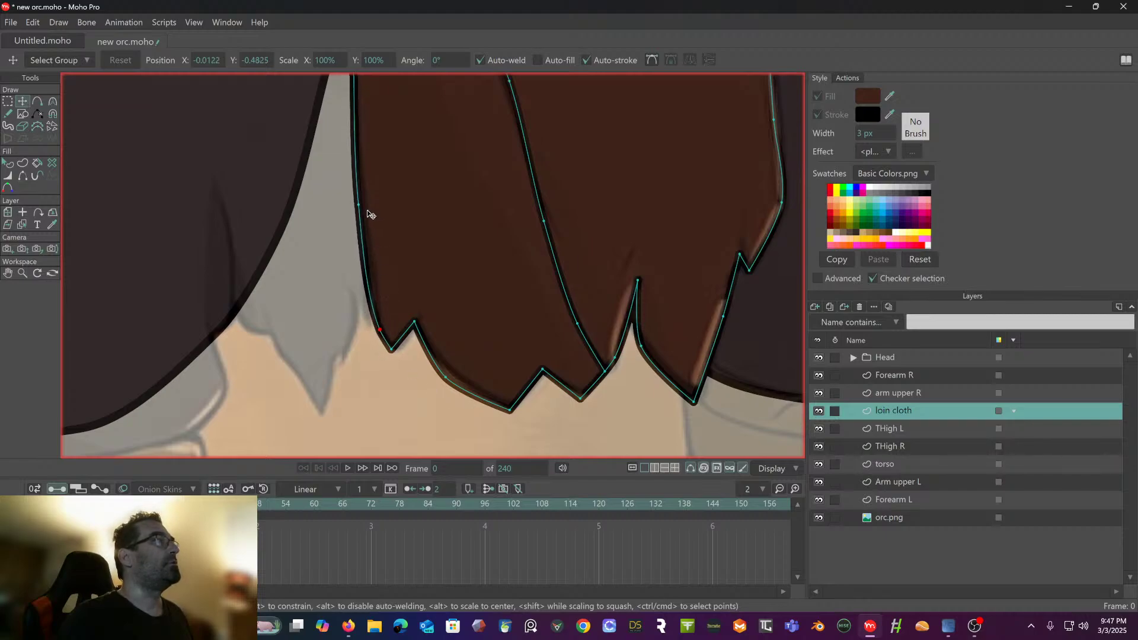
pyautogui.moveTo(367, 214)
pyautogui.mouseDown()
pyautogui.moveTo(381, 216)
pyautogui.moveTo(370, 220)
pyautogui.mouseUp()
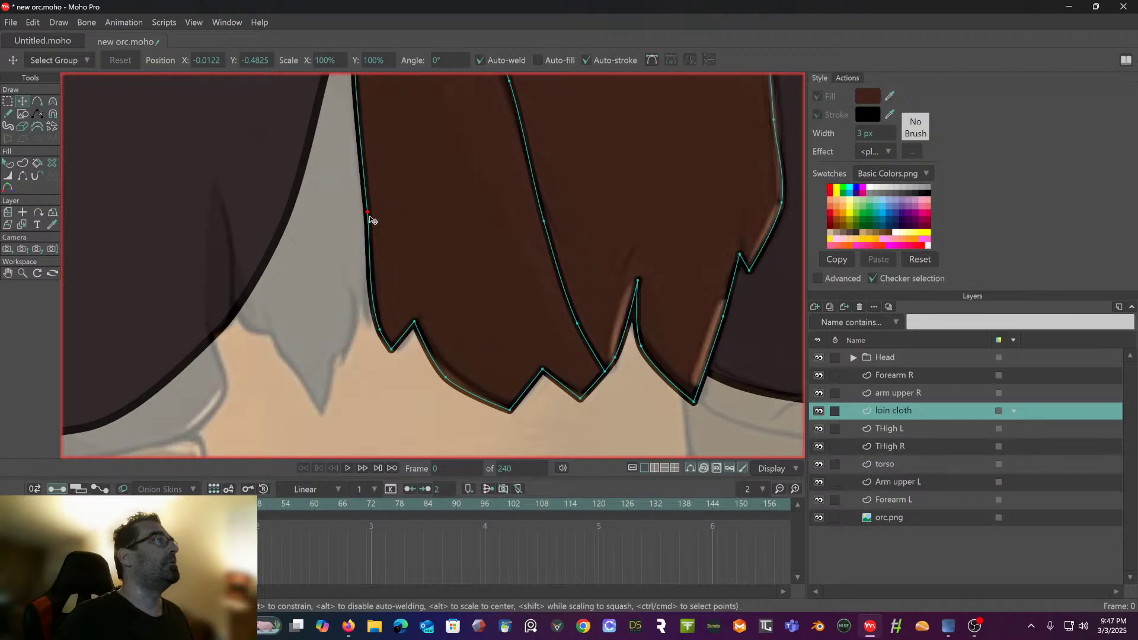
pyautogui.moveTo(449, 385); pyautogui.dragTo(454, 380)
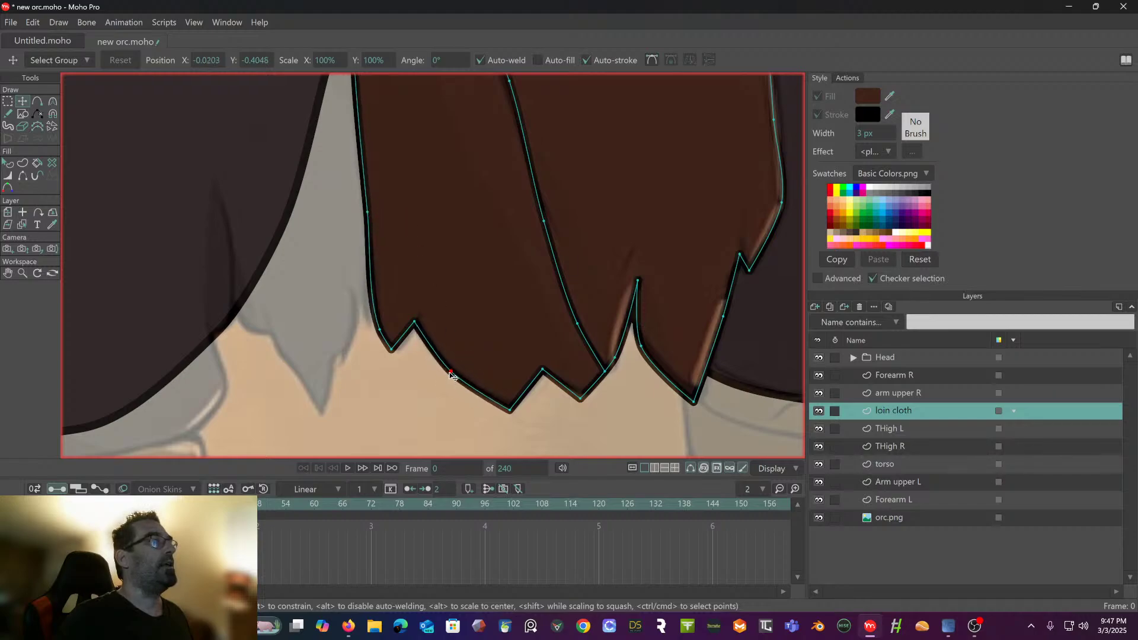
pyautogui.hscroll(1, 465, 330)
pyautogui.moveTo(579, 358)
pyautogui.mouseDown()
pyautogui.moveTo(557, 330)
pyautogui.moveTo(570, 377)
pyautogui.mouseUp()
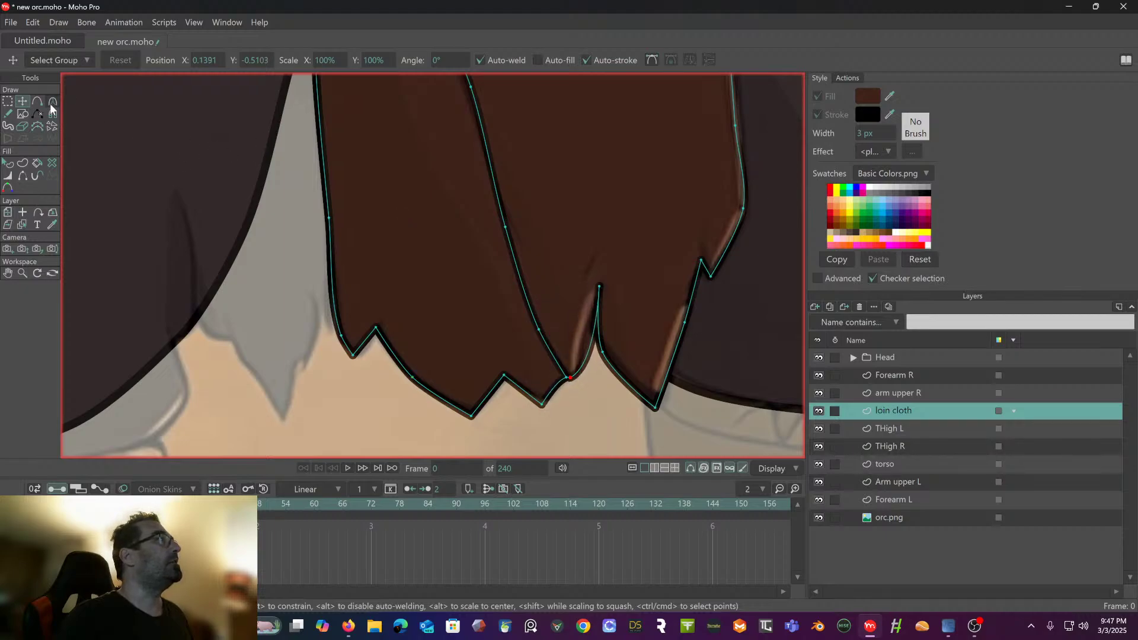
# - Adjust the curvature on both sides of the hem point where the fold line meets the edge
pyautogui.click(53, 101)
pyautogui.moveTo(600, 368); pyautogui.dragTo(578, 338)
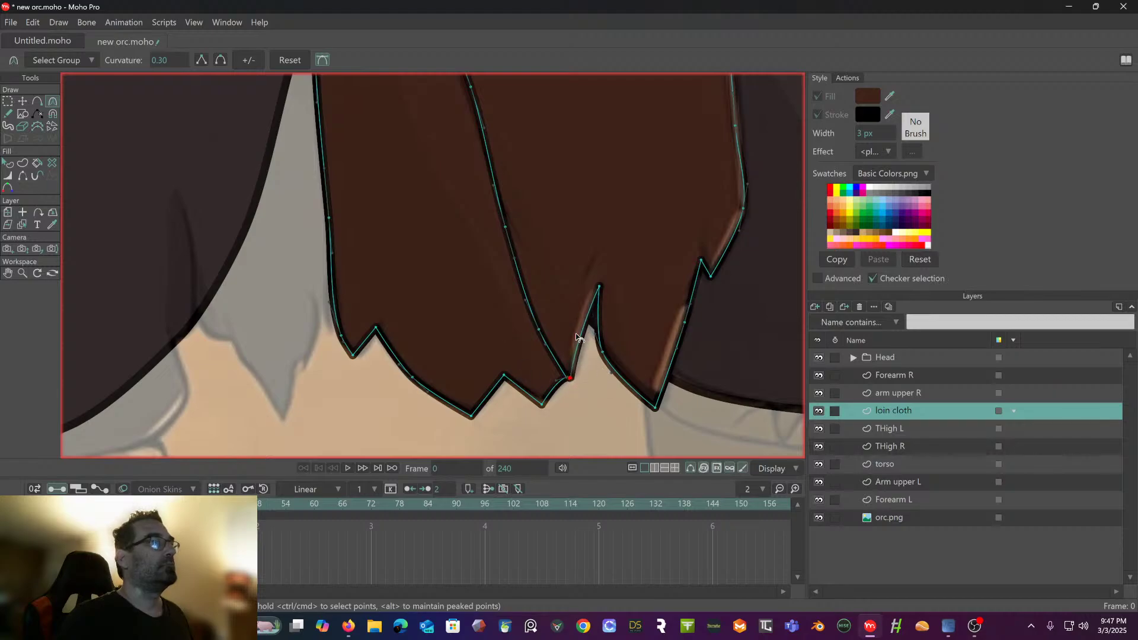
pyautogui.moveTo(557, 383); pyautogui.dragTo(557, 373)
pyautogui.scroll(2, 546, 320)
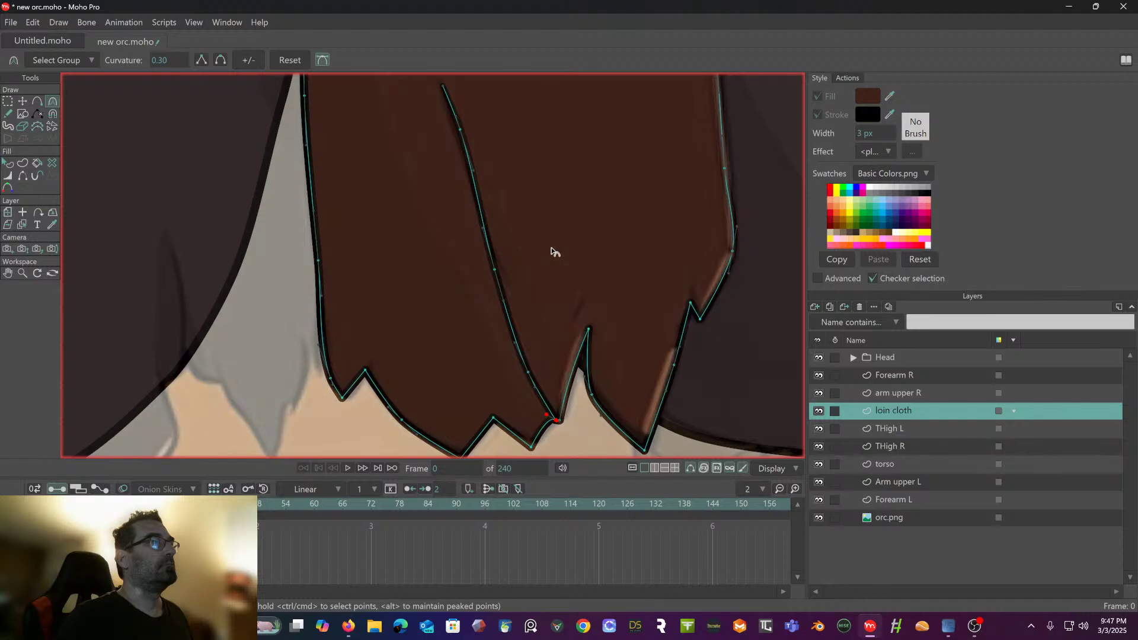
pyautogui.scroll(15, 538, 354)
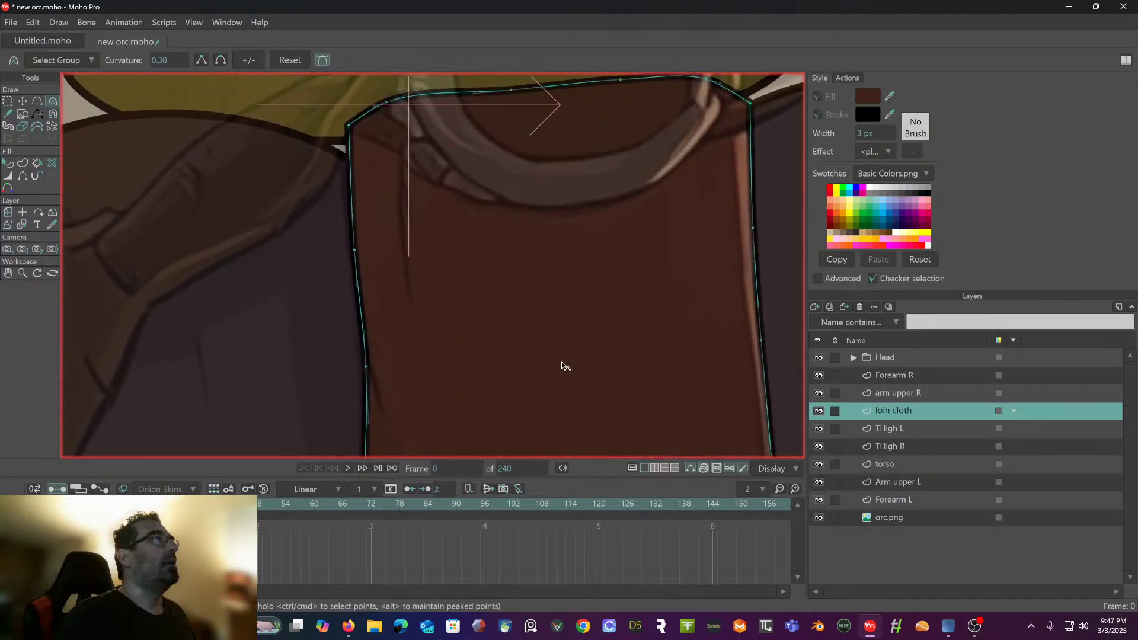
pyautogui.scroll(-4, 560, 363)
pyautogui.scroll(3, 528, 278)
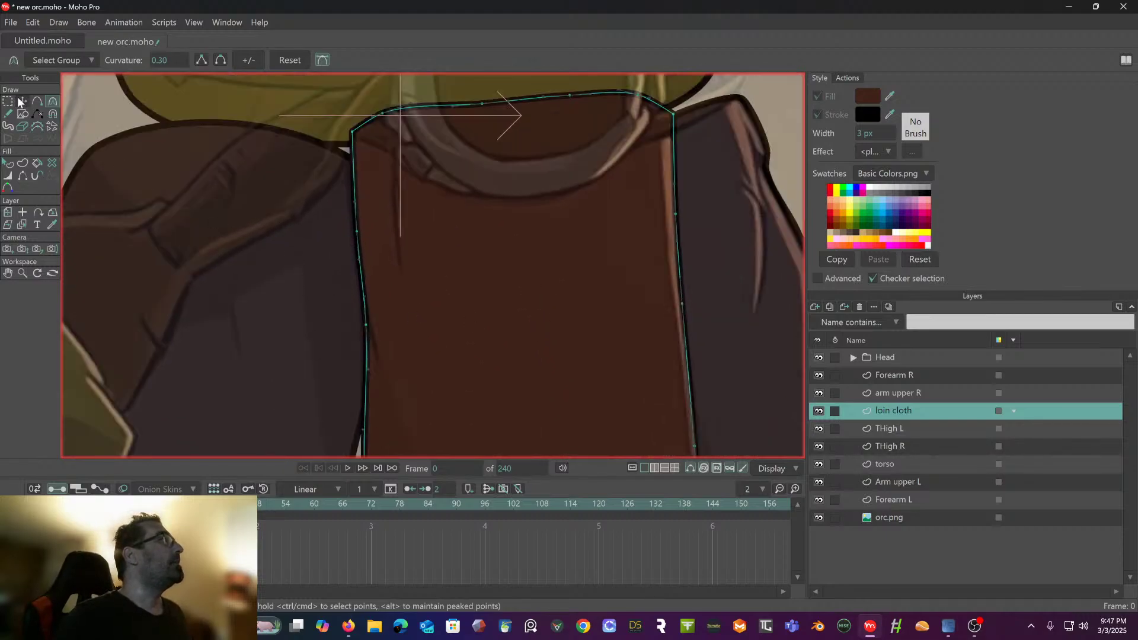
# - Draw a short fold line branching inward and down from the middle of the loincloth's left edge
pyautogui.click(37, 102)
pyautogui.scroll(3, 401, 383)
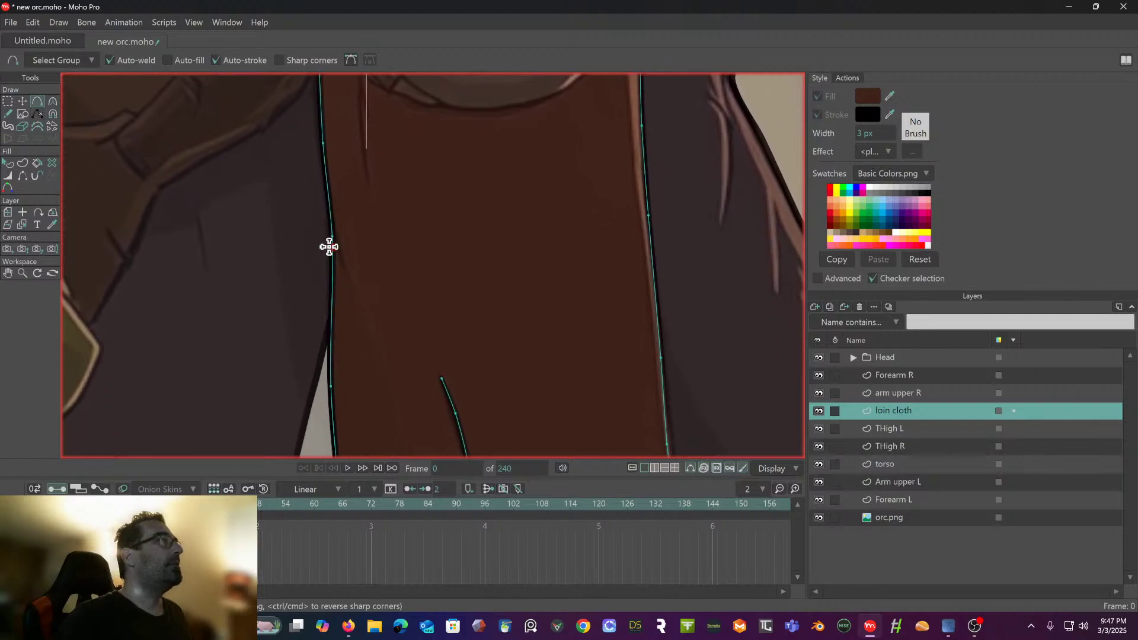
pyautogui.moveTo(331, 236); pyautogui.dragTo(394, 259)
pyautogui.click(349, 279)
# - Taper the short side fold with the line width tool, setting its tip to 46% and its middle point to 90% width
pyautogui.click(7, 175)
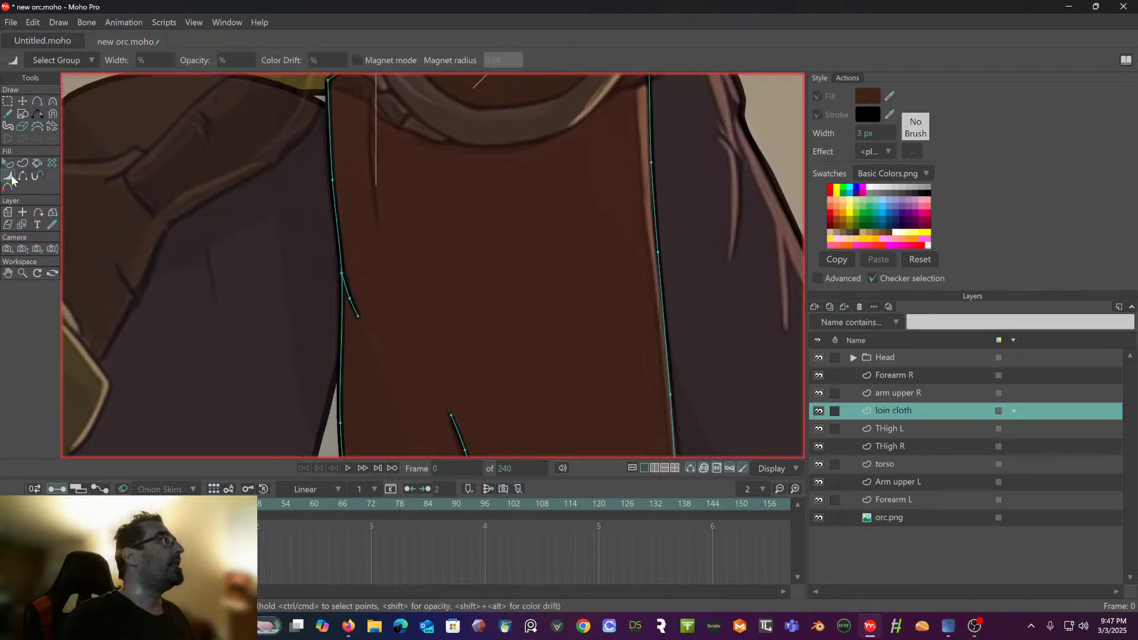
pyautogui.click(354, 321)
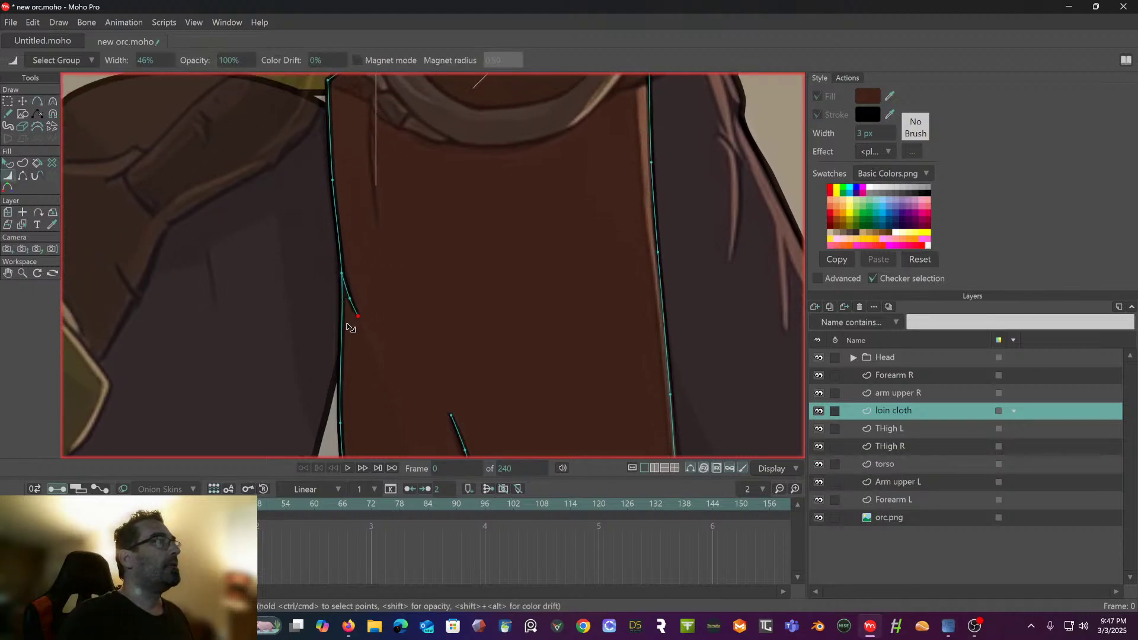
pyautogui.scroll(4, 356, 311)
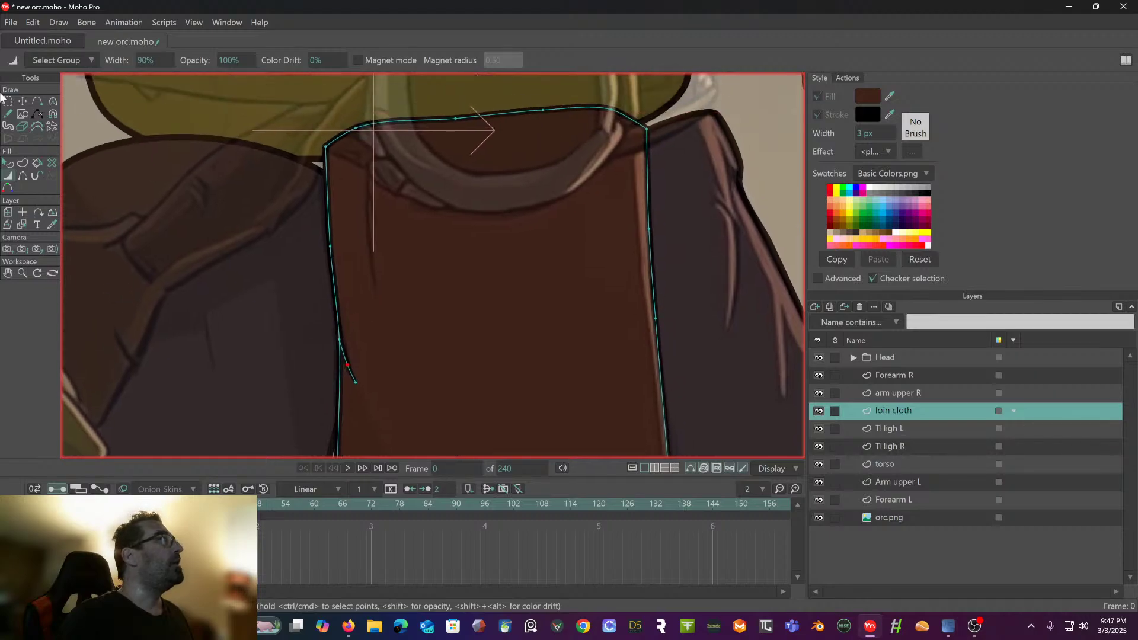
# - Draw a second fold line from the loincloth's top edge near its left corner, running down along the reference crease
pyautogui.click(35, 100)
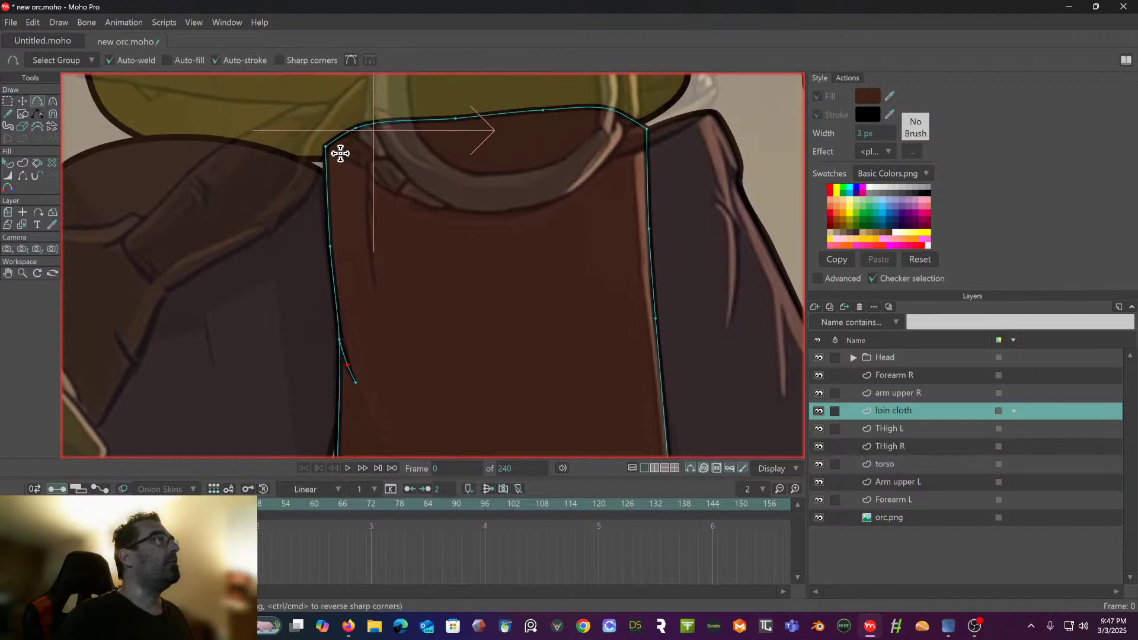
pyautogui.hotkey('ctrl', 'z')
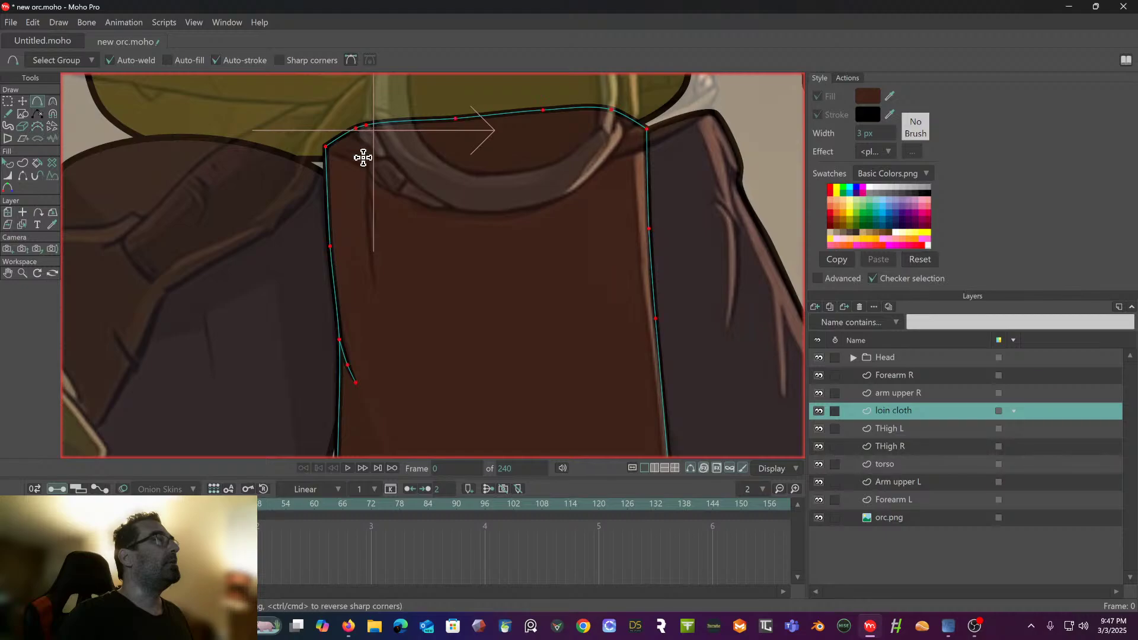
pyautogui.moveTo(368, 125); pyautogui.dragTo(377, 289)
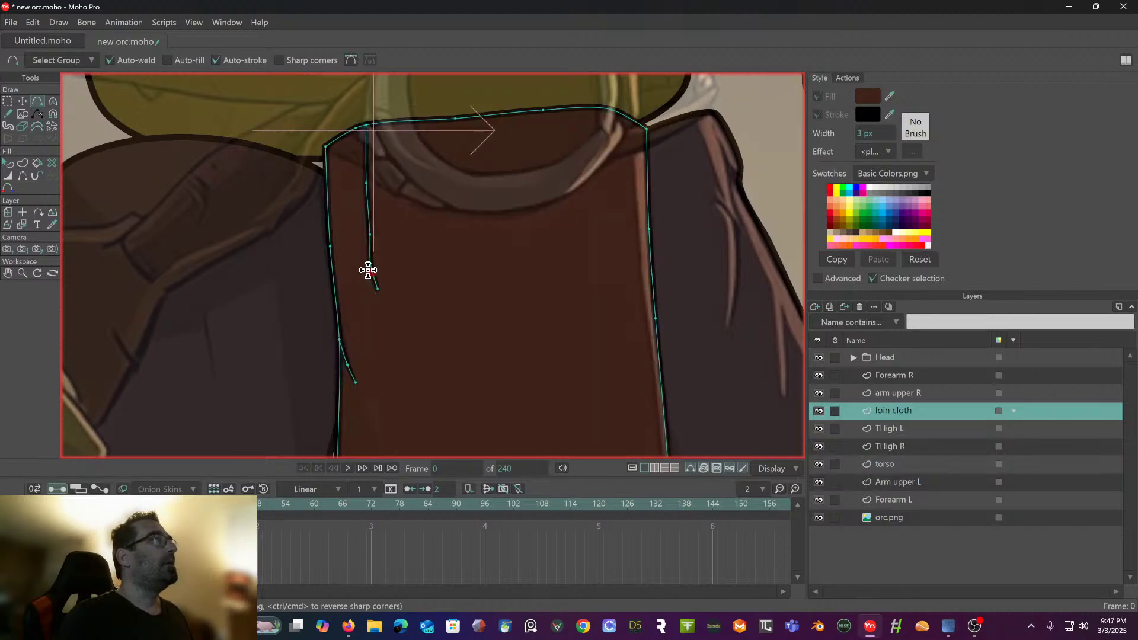
# - Taper the upper fold line toward its lower tip, setting the point above the tip to 52% and its upper point to 78% width
pyautogui.click(8, 176)
pyautogui.scroll(1, 462, 236)
pyautogui.click(360, 300)
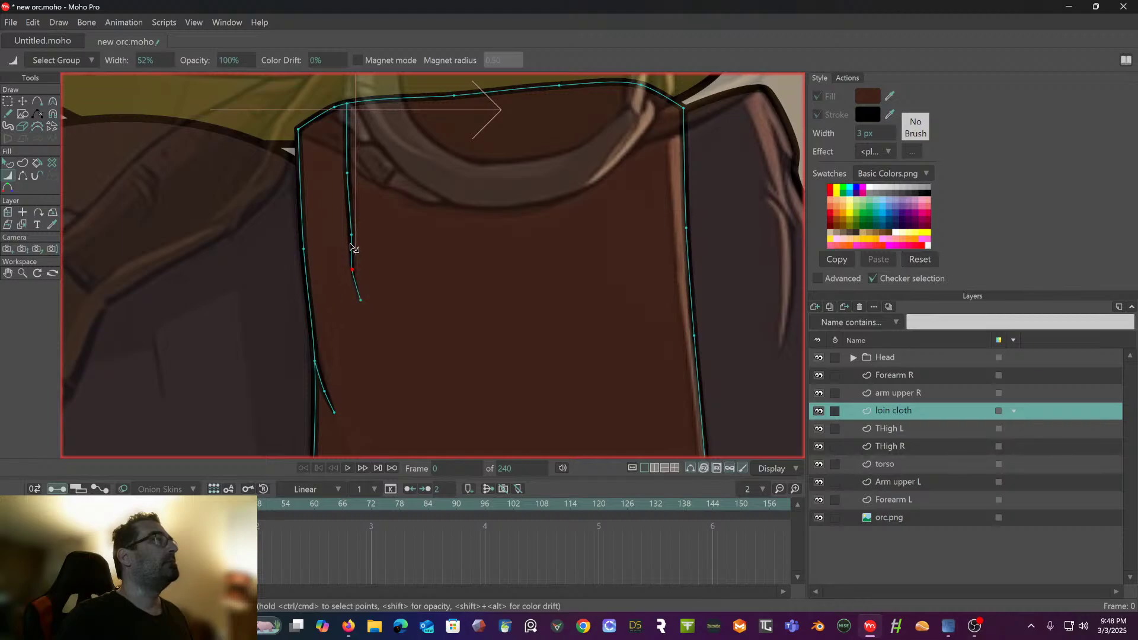
pyautogui.click(345, 174)
pyautogui.scroll(-2, 451, 241)
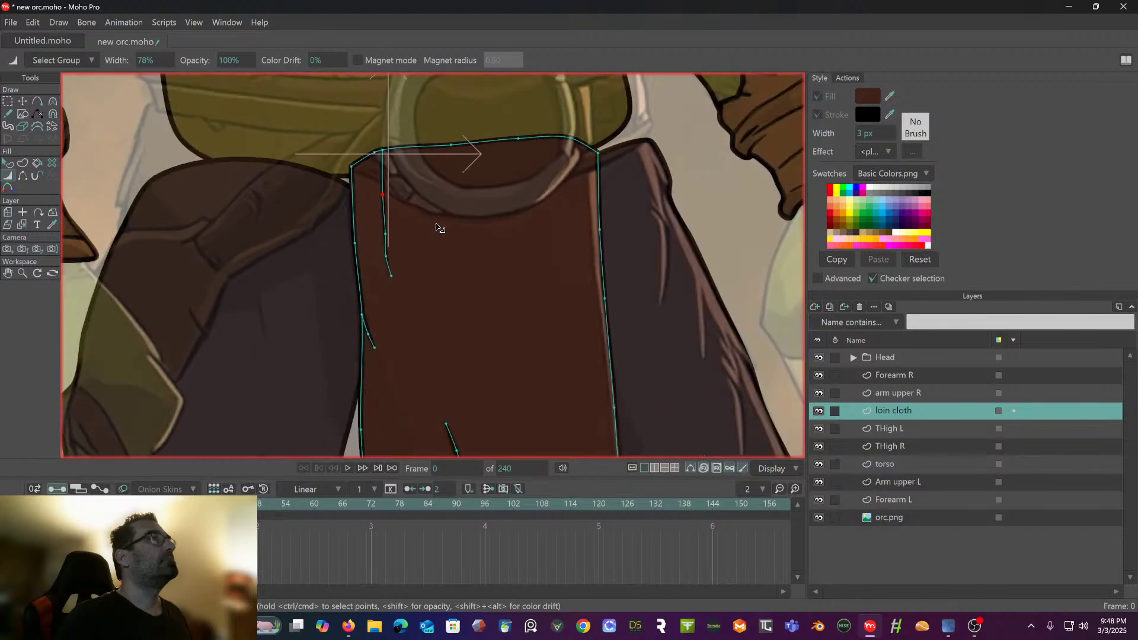
# - Examine the loincloth's folds, hem and the surrounding legs against the reference image
pyautogui.moveTo(447, 274); pyautogui.dragTo(399, 134)
pyautogui.moveTo(431, 230); pyautogui.dragTo(427, 152)
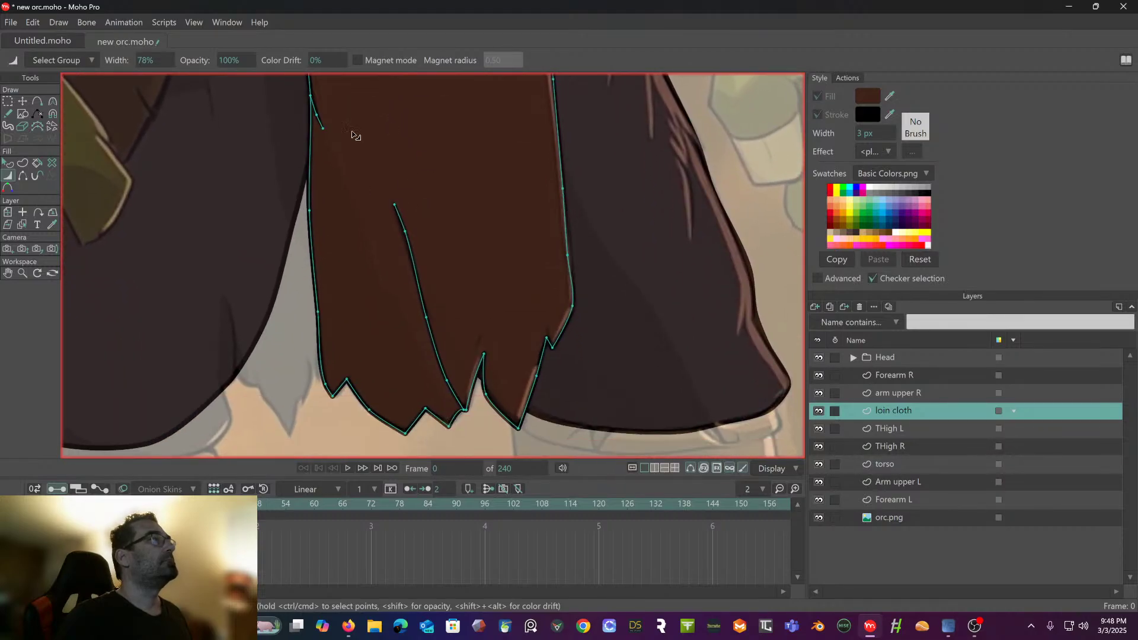
pyautogui.moveTo(450, 258); pyautogui.dragTo(463, 310)
pyautogui.scroll(-2, 508, 325)
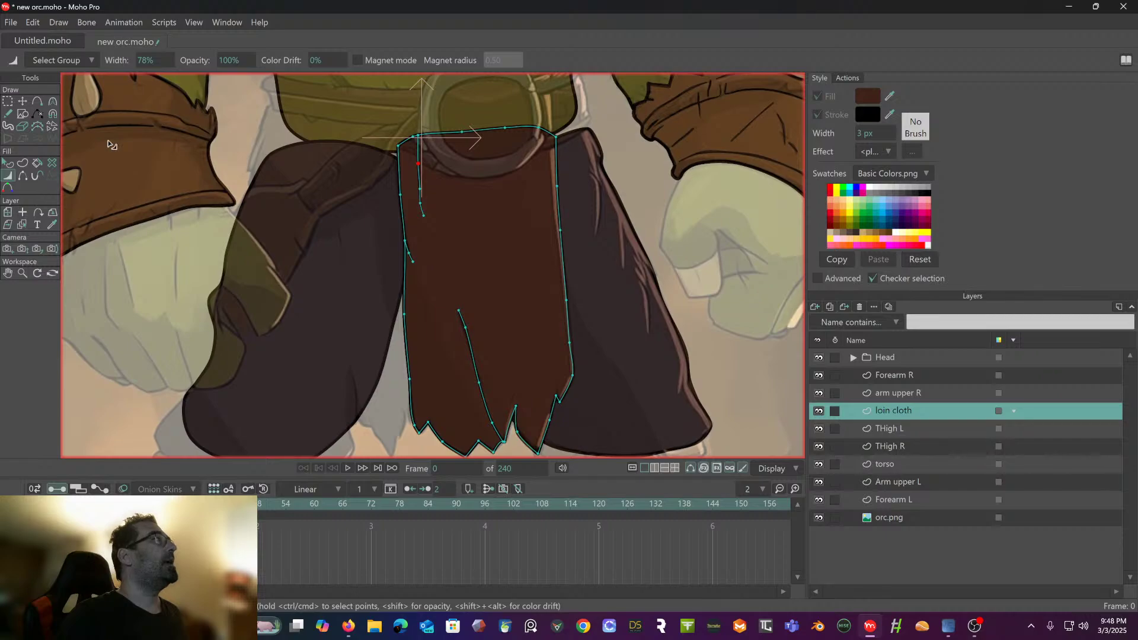
pyautogui.click(9, 101)
pyautogui.scroll(-1, 300, 175)
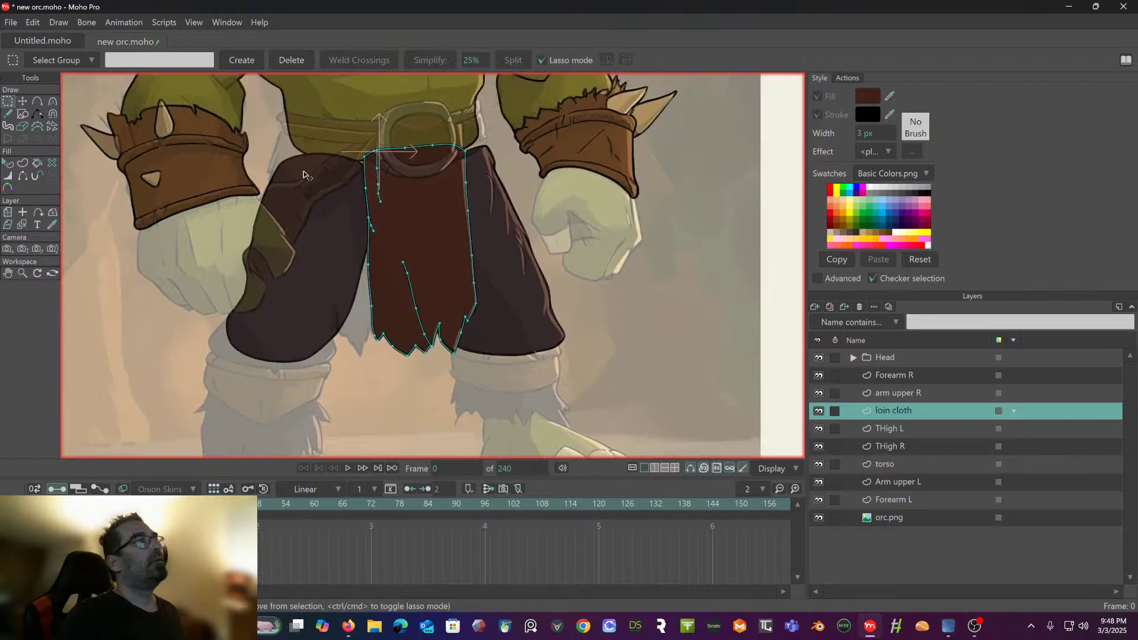
pyautogui.moveTo(300, 174); pyautogui.dragTo(310, 192)
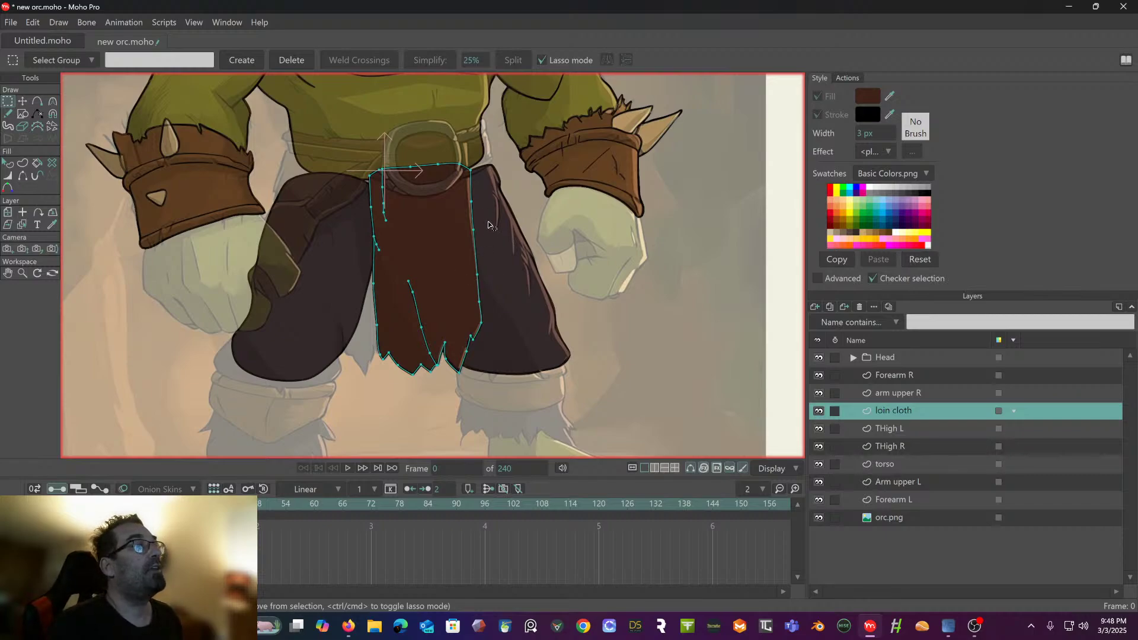
pyautogui.scroll(-3, 488, 225)
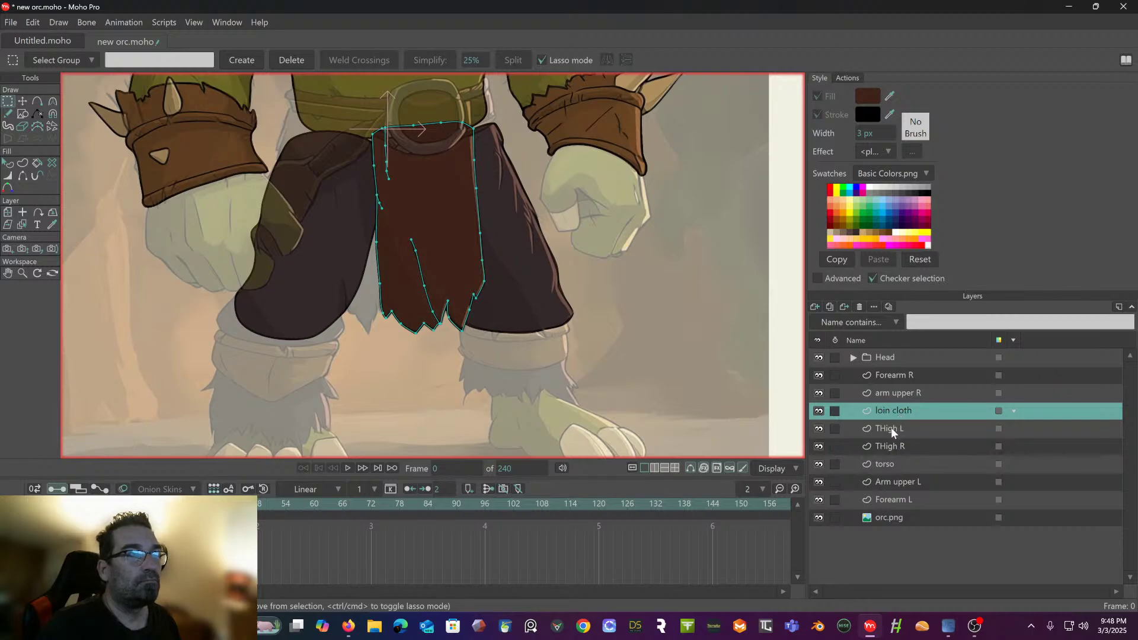
# - On the THigh R layer, move the lower left points and the bottom hem point outward and down to cover the boot cuff's upper rim
pyautogui.click(885, 446)
pyautogui.scroll(4, 563, 293)
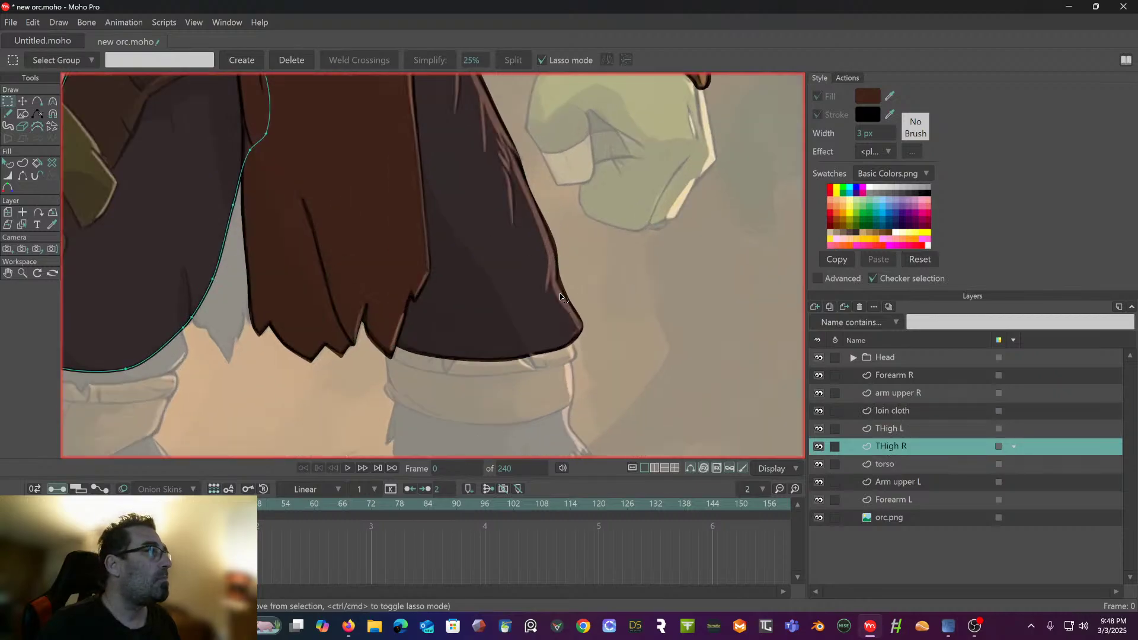
pyautogui.scroll(-3, 561, 296)
pyautogui.scroll(3, 519, 232)
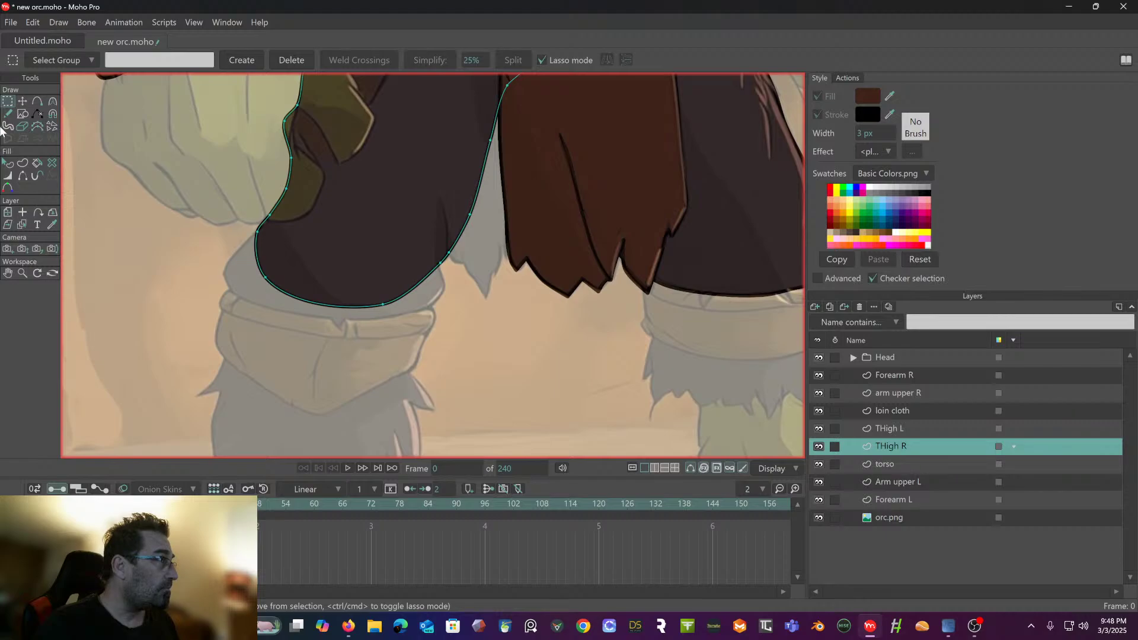
pyautogui.click(23, 102)
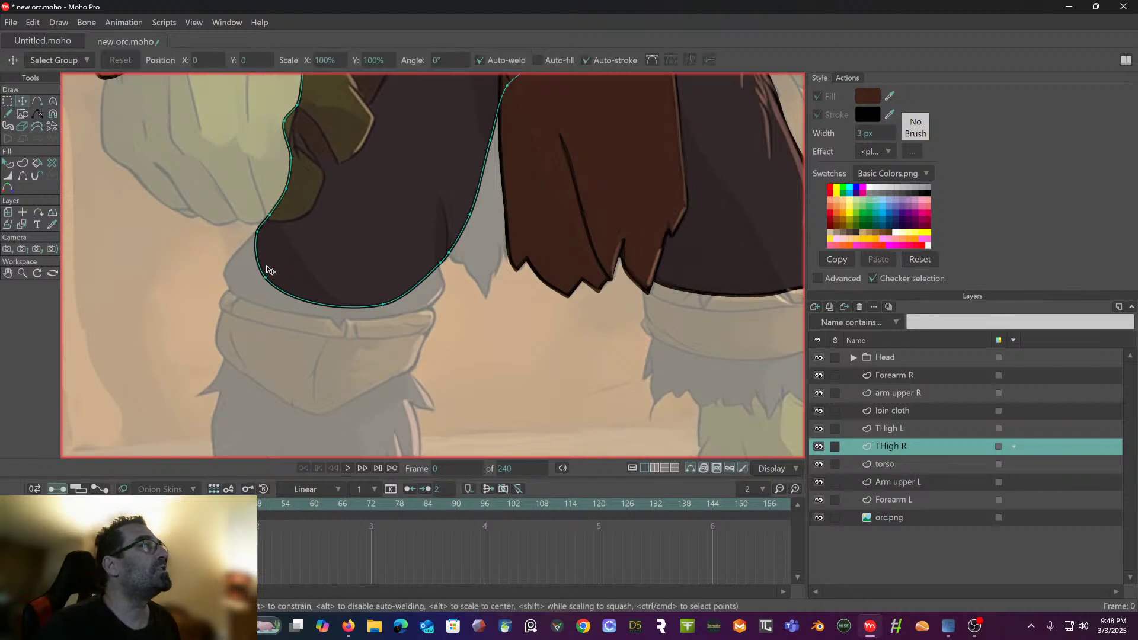
pyautogui.moveTo(255, 237); pyautogui.dragTo(245, 299)
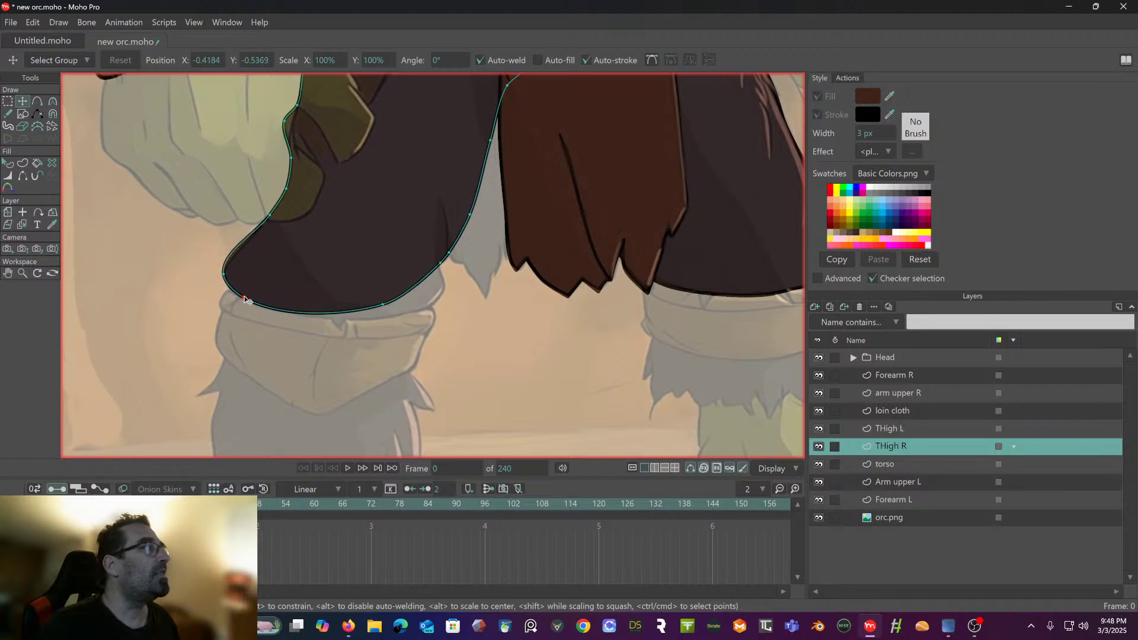
pyautogui.moveTo(383, 307); pyautogui.dragTo(445, 295)
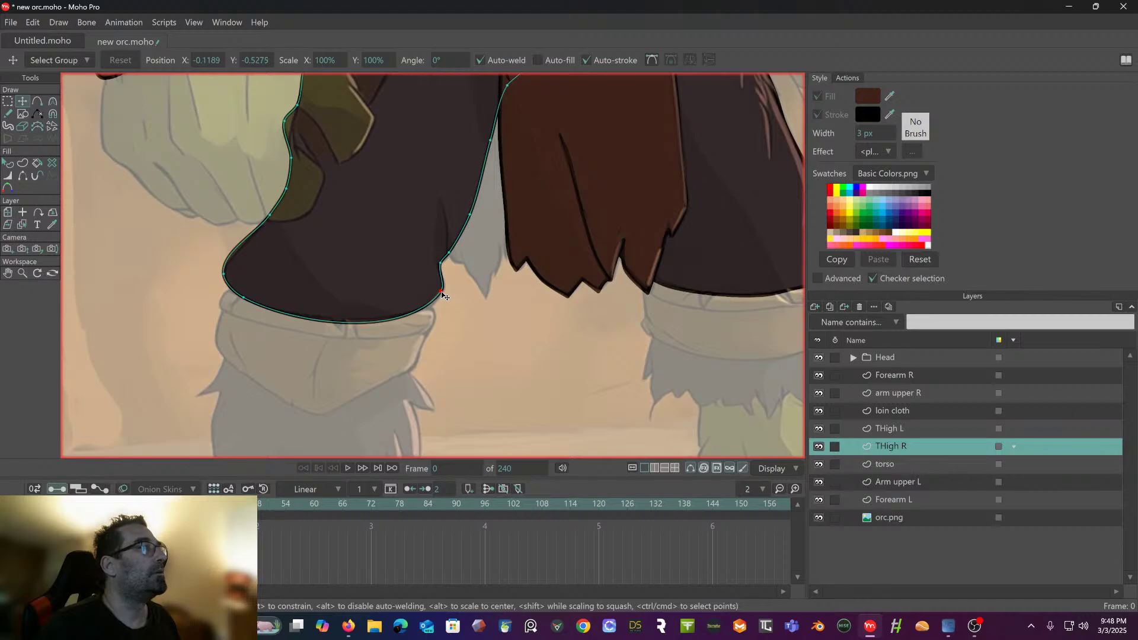
# - Add three points along the right thigh's bottom hem and one on its lower outer edge, shaping the hem to a shallow curve
pyautogui.click(37, 101)
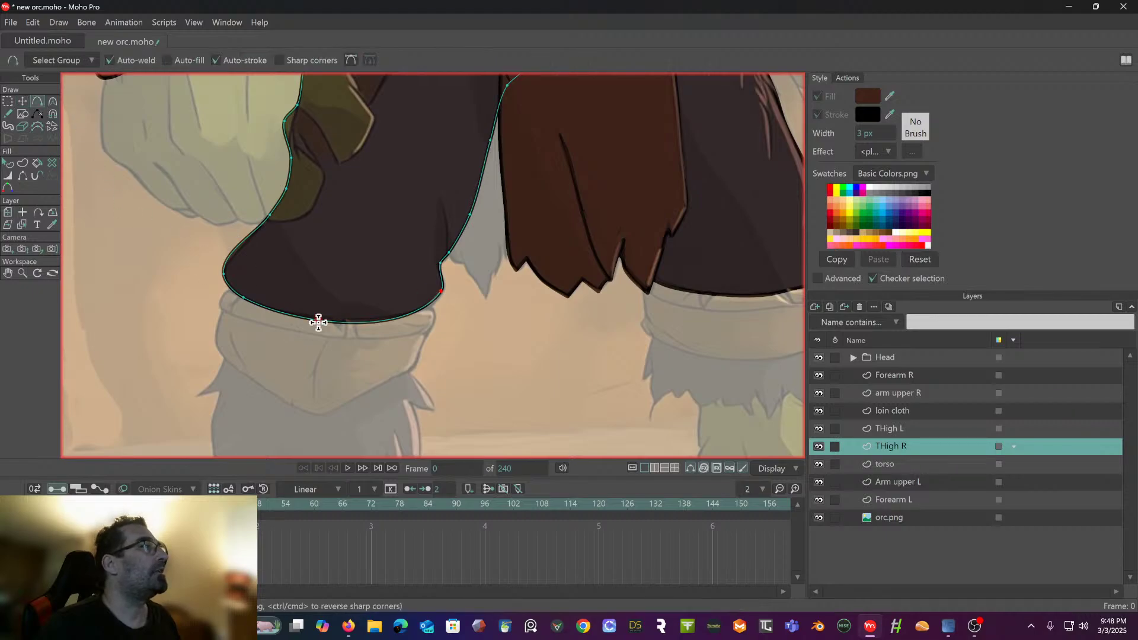
pyautogui.moveTo(328, 321); pyautogui.dragTo(332, 318)
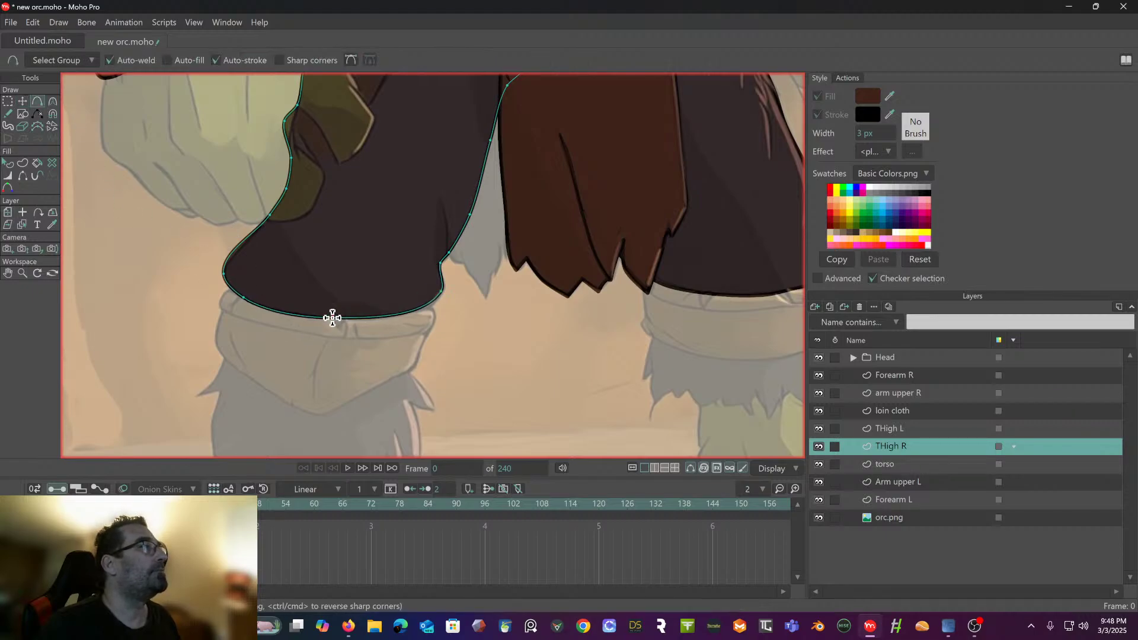
pyautogui.click(280, 311)
pyautogui.moveTo(429, 311); pyautogui.dragTo(420, 309)
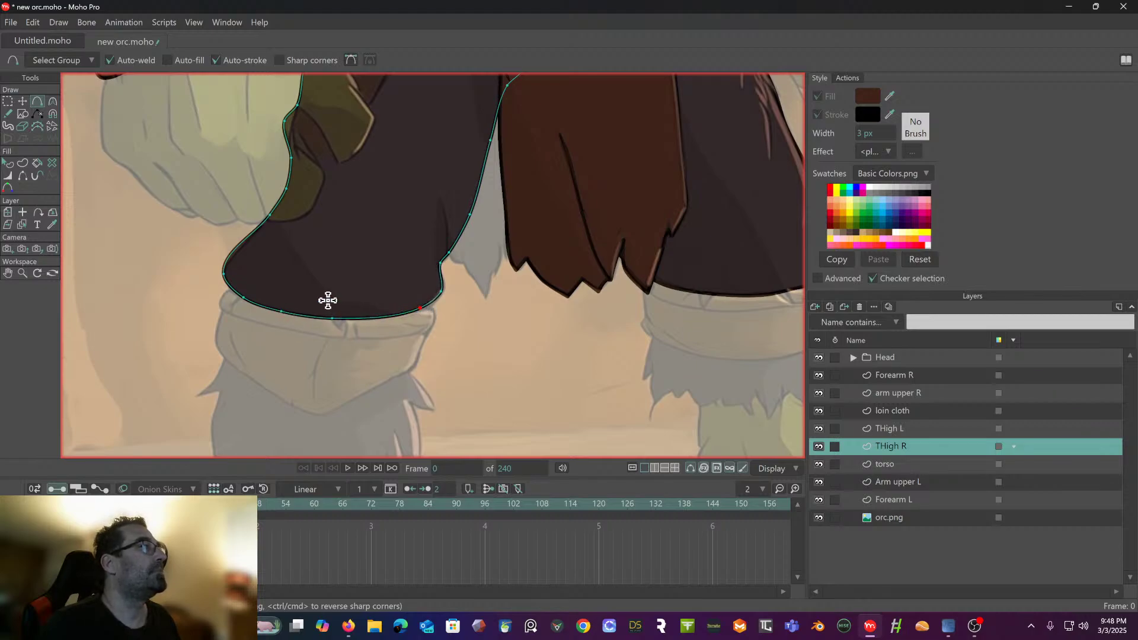
pyautogui.click(245, 245)
pyautogui.scroll(-3, 272, 237)
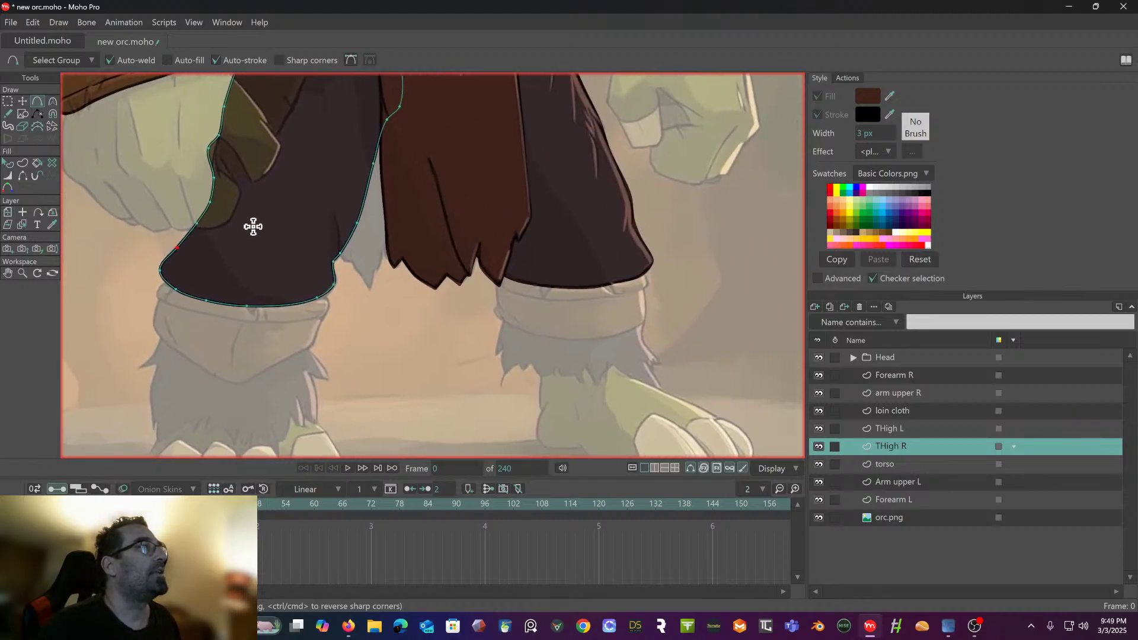
# - Draw a short fold line on the right thigh, rising from the lower inner edge into the trouser leg along the reference crease
pyautogui.click(7, 101)
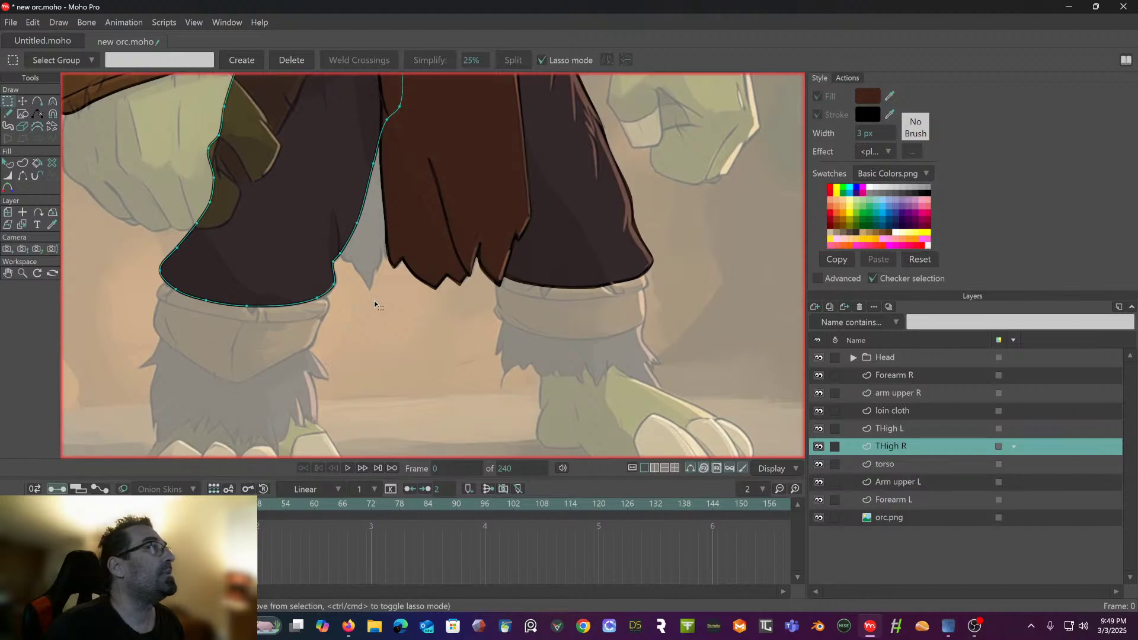
pyautogui.moveTo(375, 300); pyautogui.dragTo(400, 368)
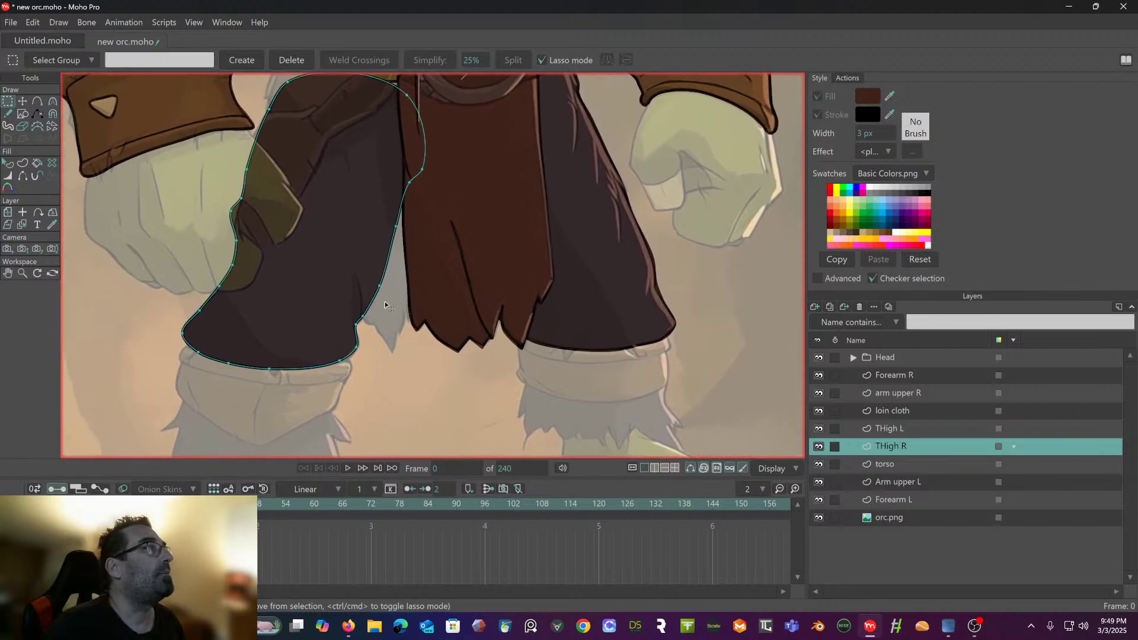
pyautogui.scroll(-2, 385, 305)
pyautogui.scroll(3, 385, 305)
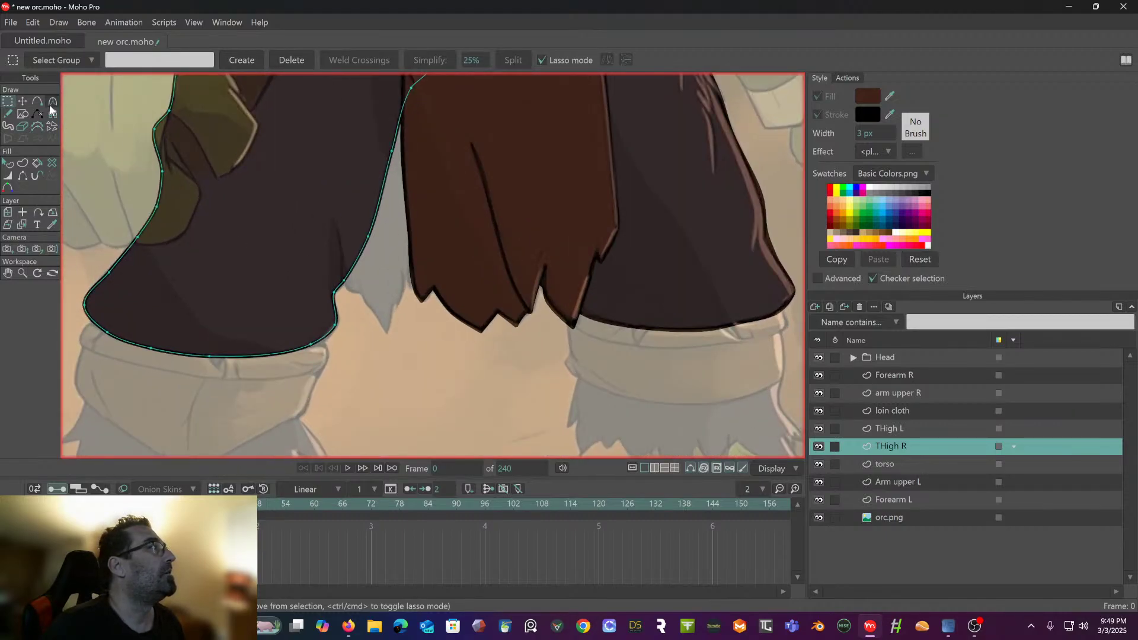
pyautogui.click(37, 102)
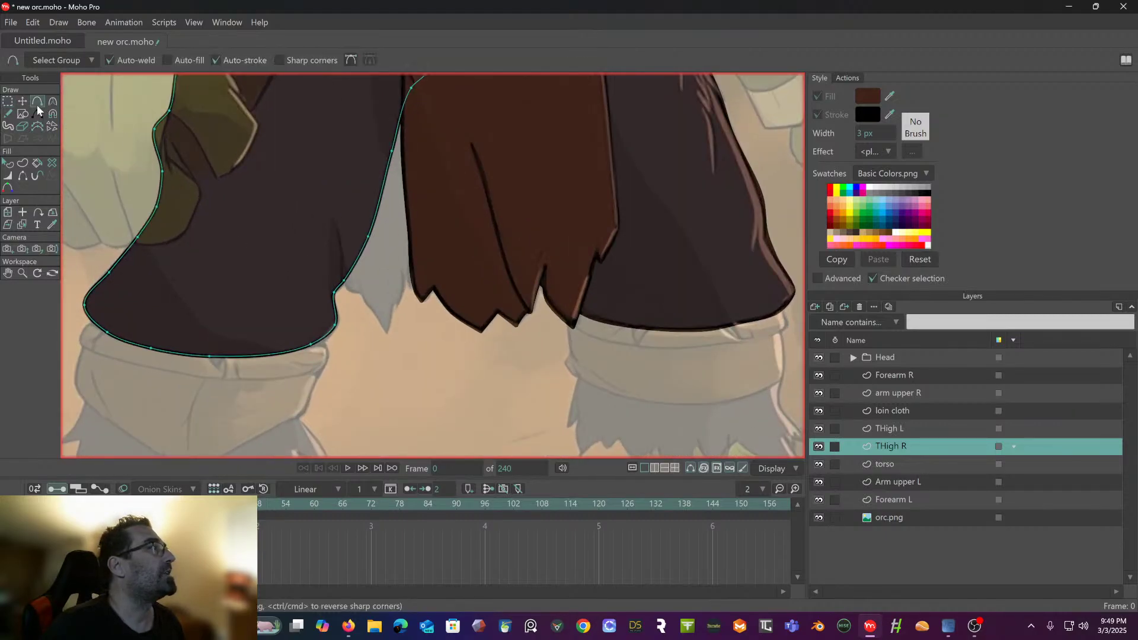
pyautogui.click(342, 280)
pyautogui.click(342, 251)
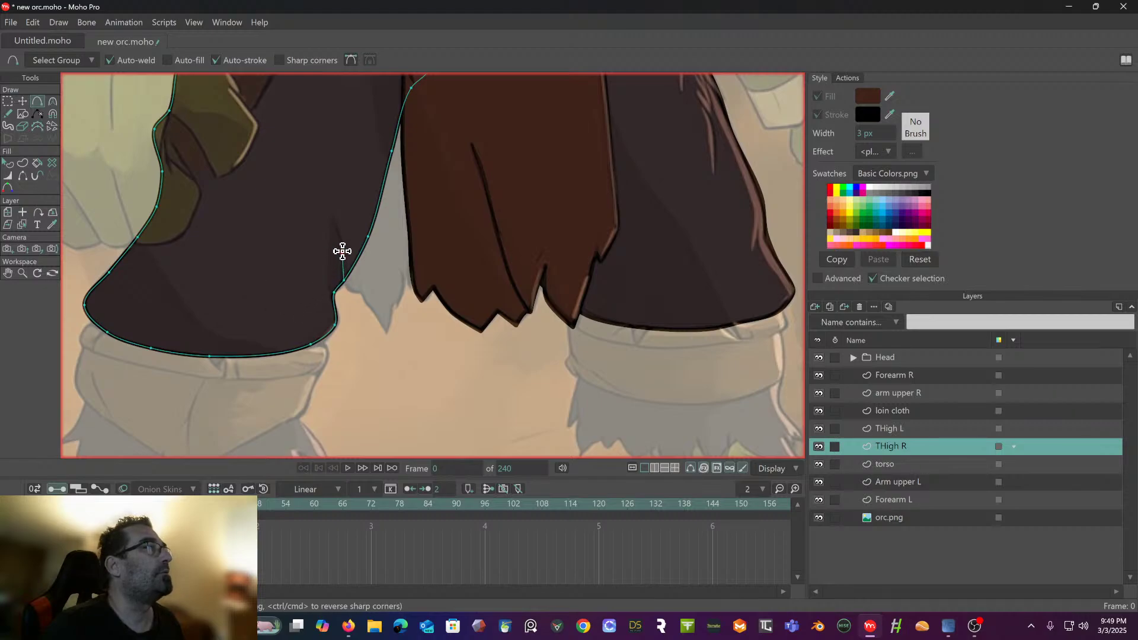
pyautogui.click(335, 218)
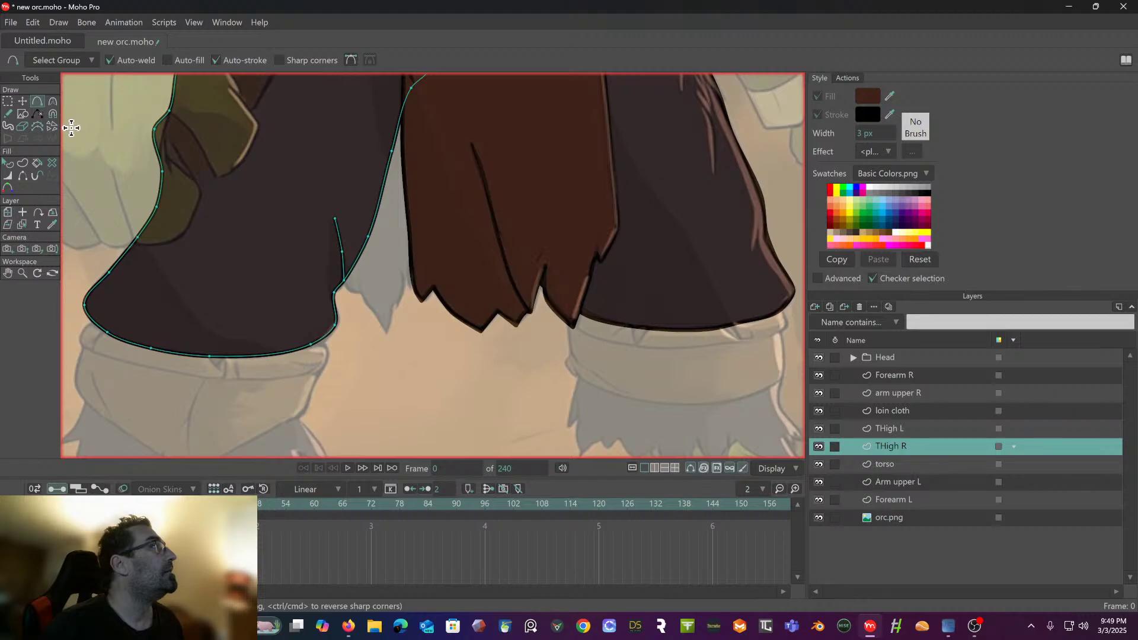
# - Taper the thigh's fold line with the line width tool, setting its upper tip to 60% and its middle point to 88% width
pyautogui.click(9, 176)
pyautogui.scroll(2, 383, 209)
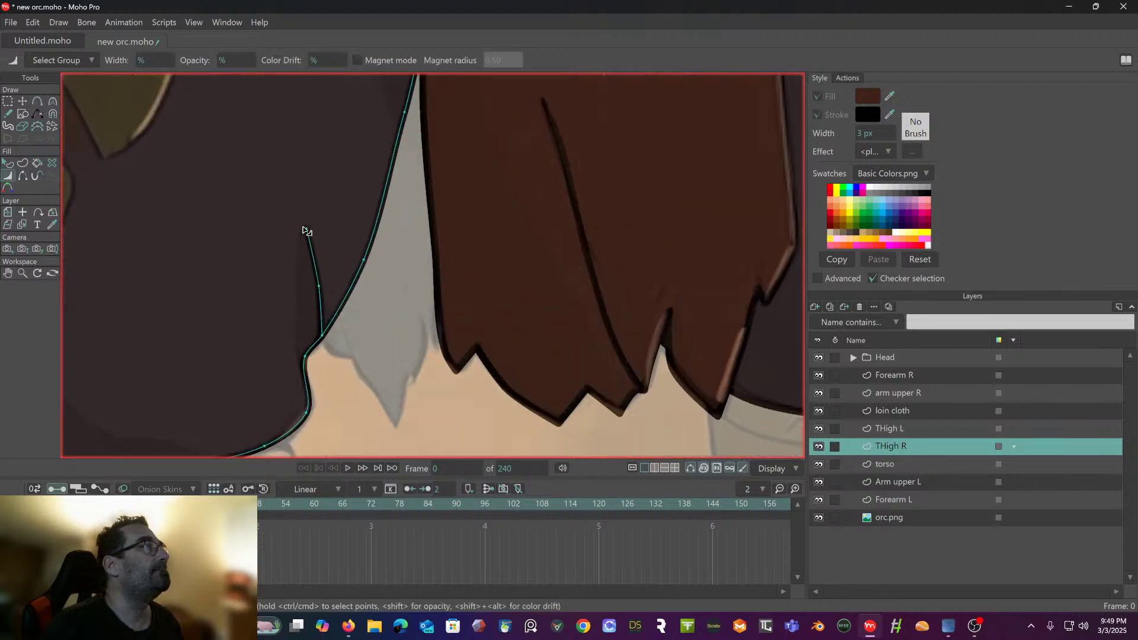
pyautogui.click(305, 230)
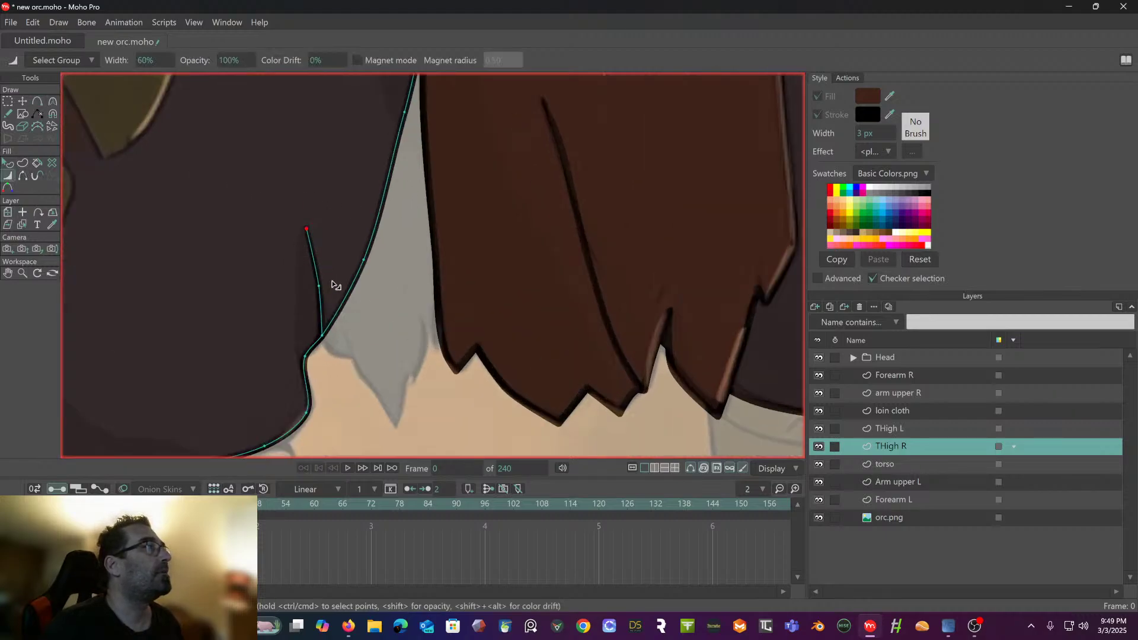
pyautogui.scroll(-3, 330, 284)
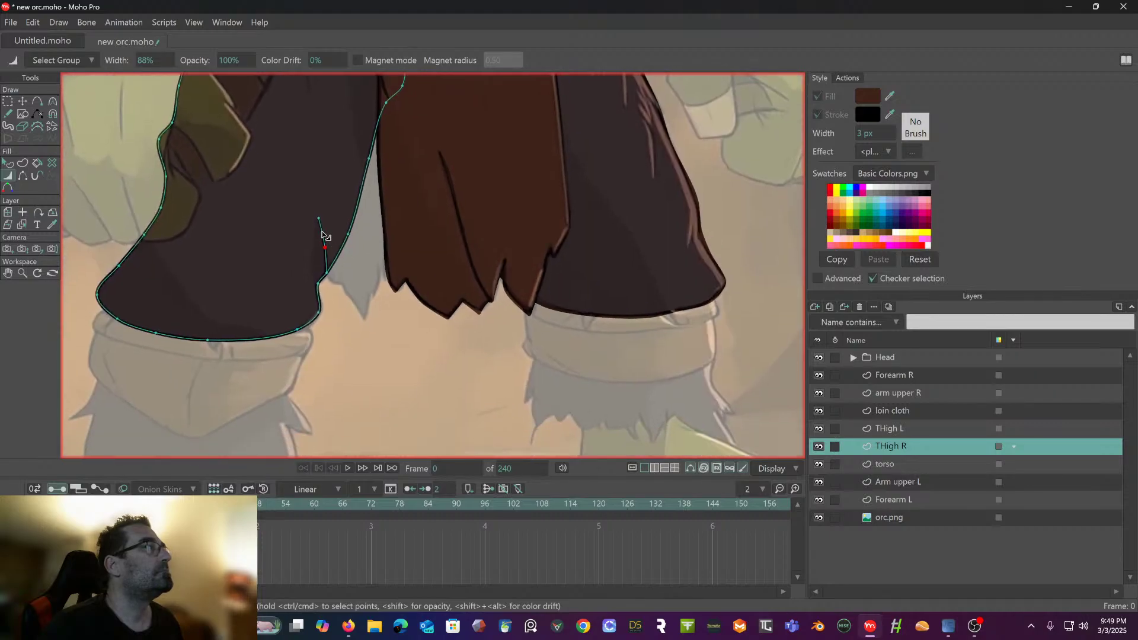
pyautogui.moveTo(302, 234); pyautogui.dragTo(288, 199)
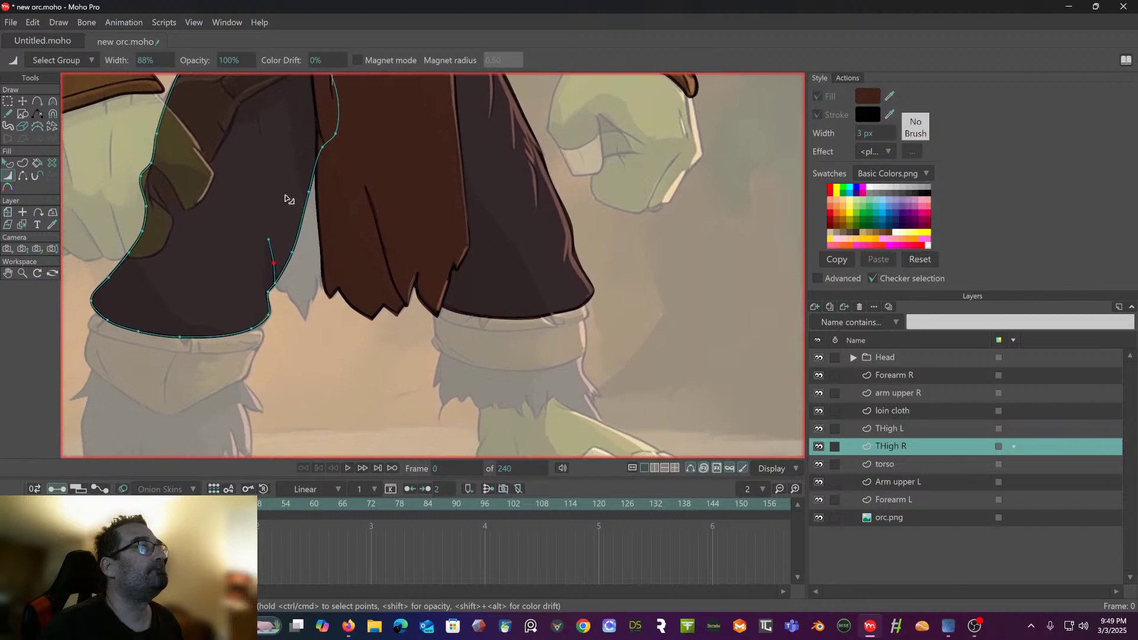
pyautogui.scroll(-3, 289, 199)
pyautogui.scroll(2, 362, 184)
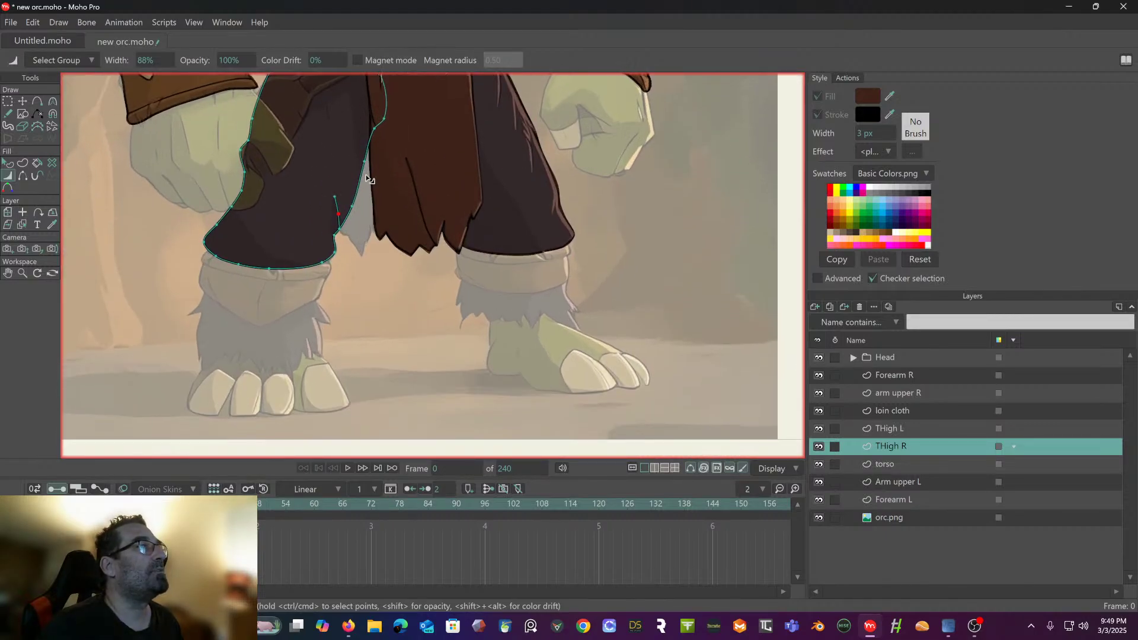
pyautogui.scroll(-3, 367, 176)
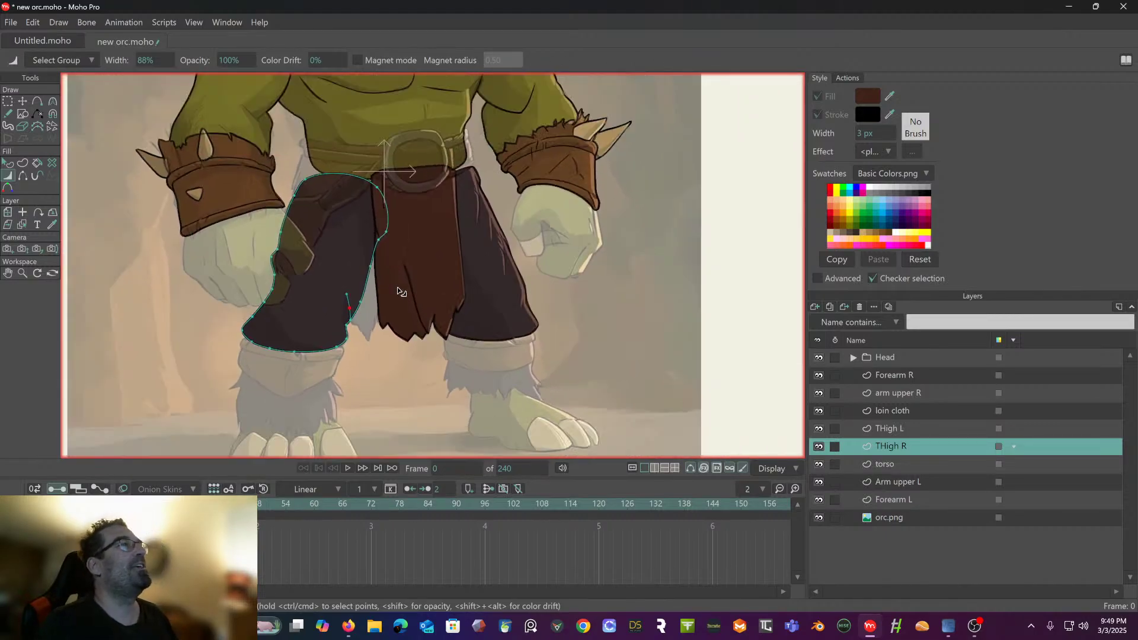
# - Add a vector layer directly above the loin cloth layer and name it "belt right"
pyautogui.scroll(1, 414, 312)
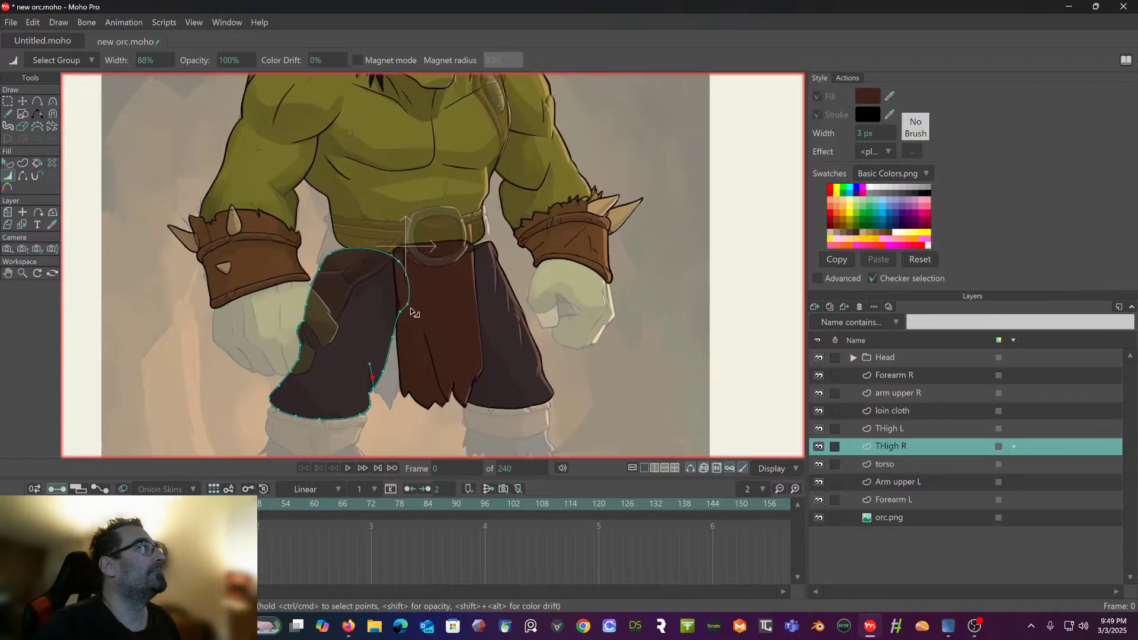
pyautogui.click(35, 102)
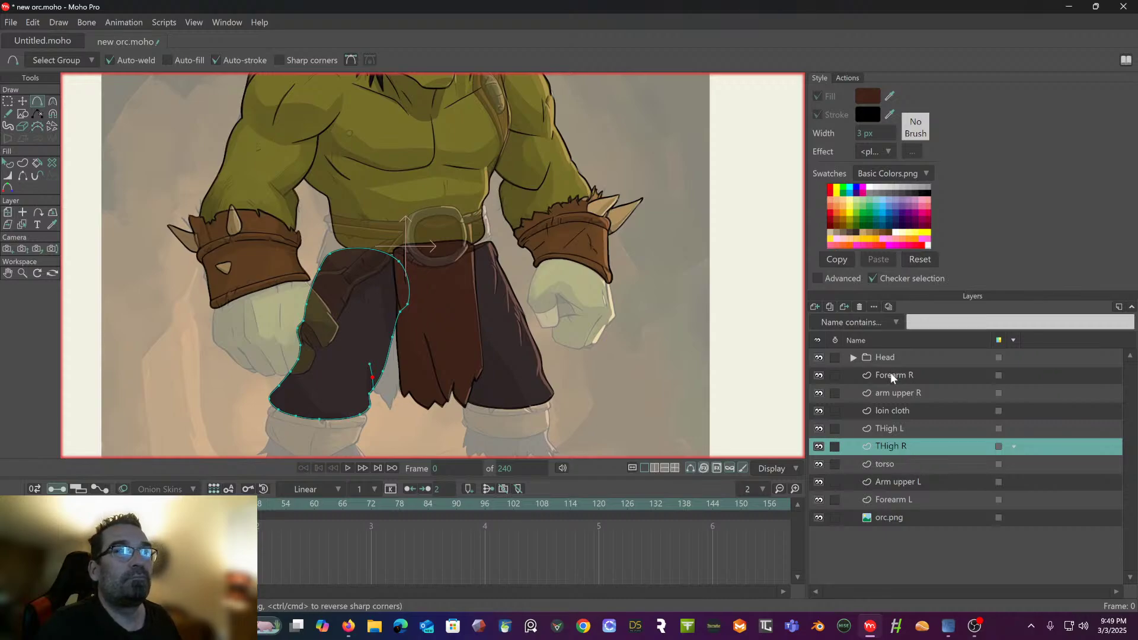
pyautogui.click(894, 407)
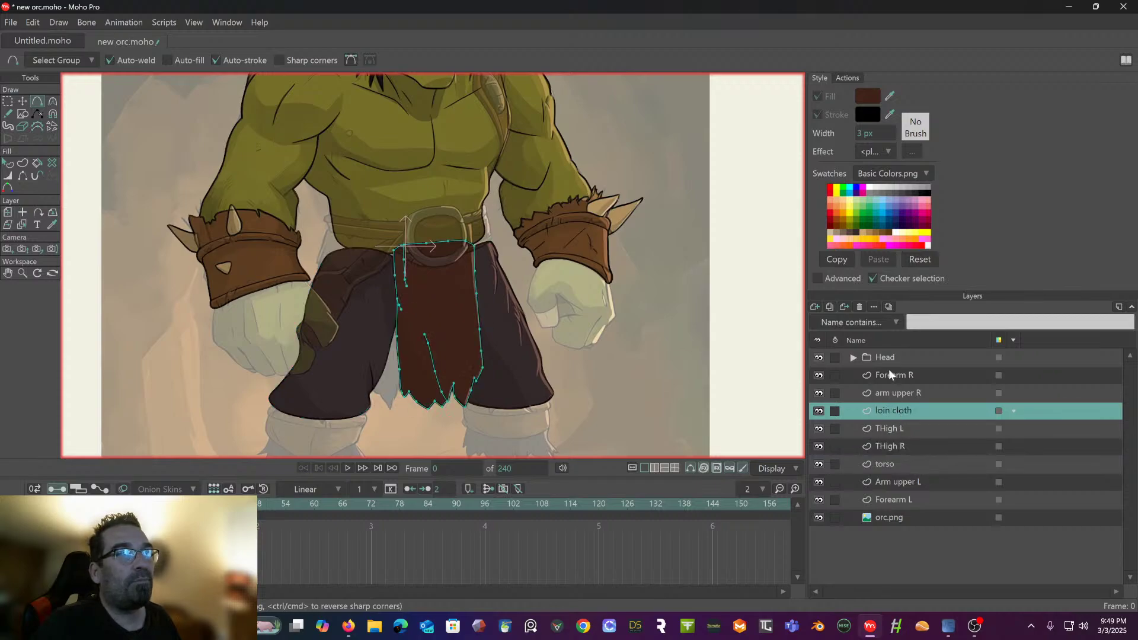
pyautogui.click(812, 306)
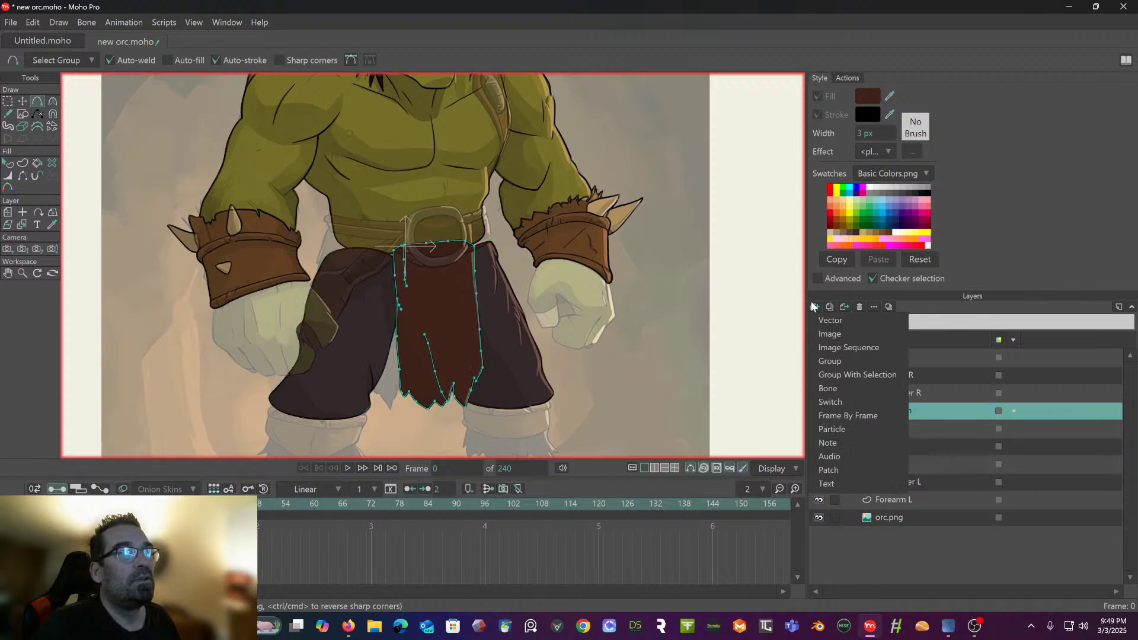
pyautogui.click(824, 323)
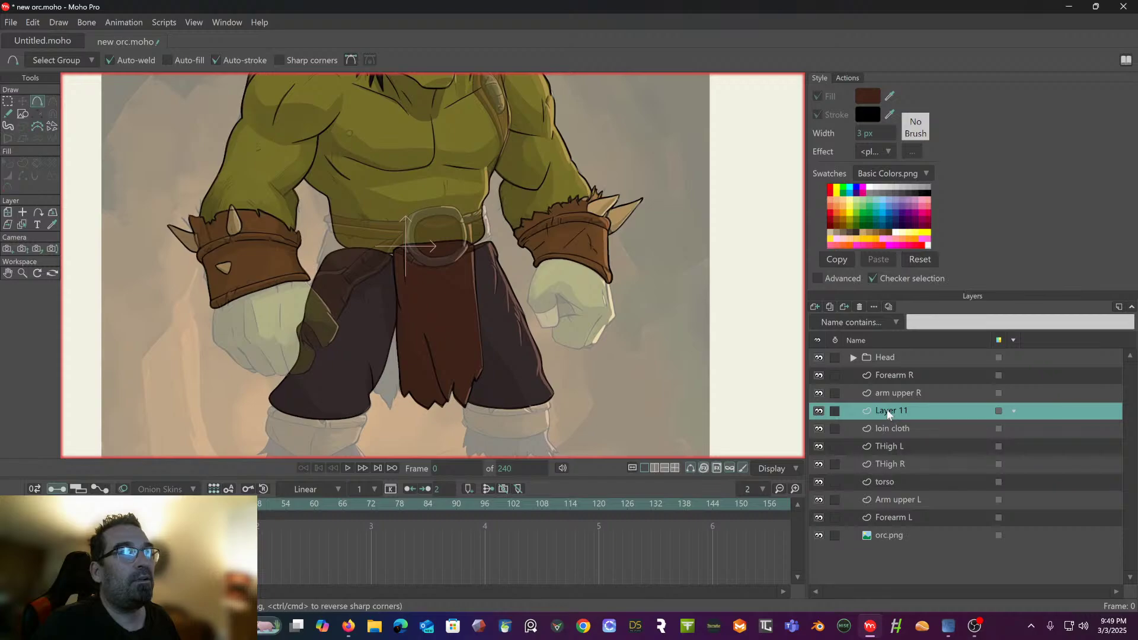
pyautogui.doubleClick(889, 412)
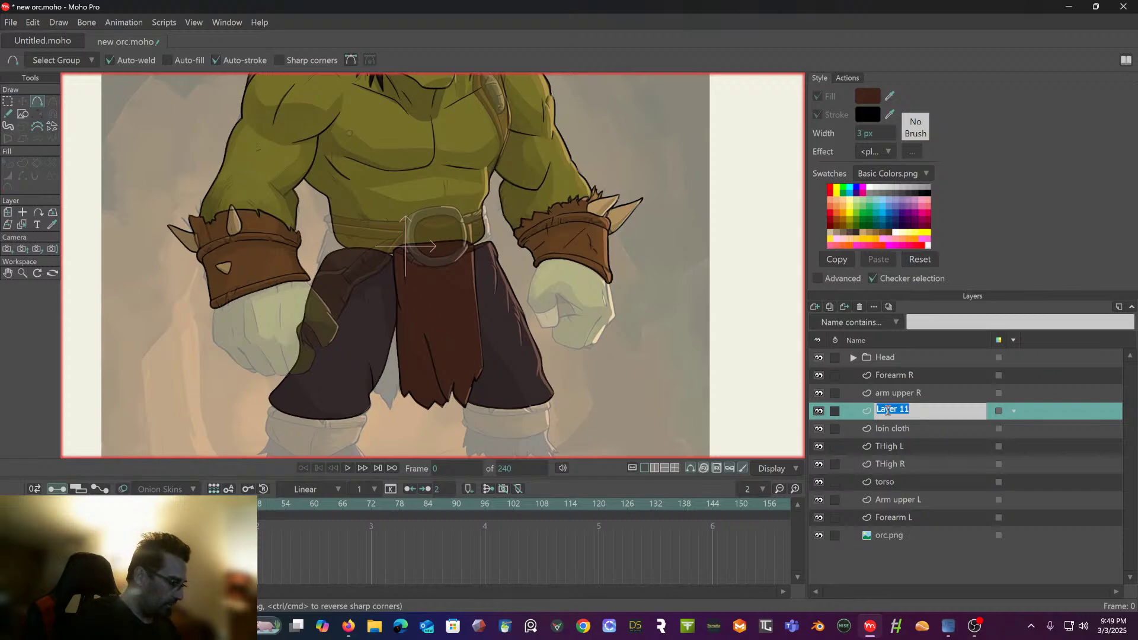
pyautogui.write('belt right')
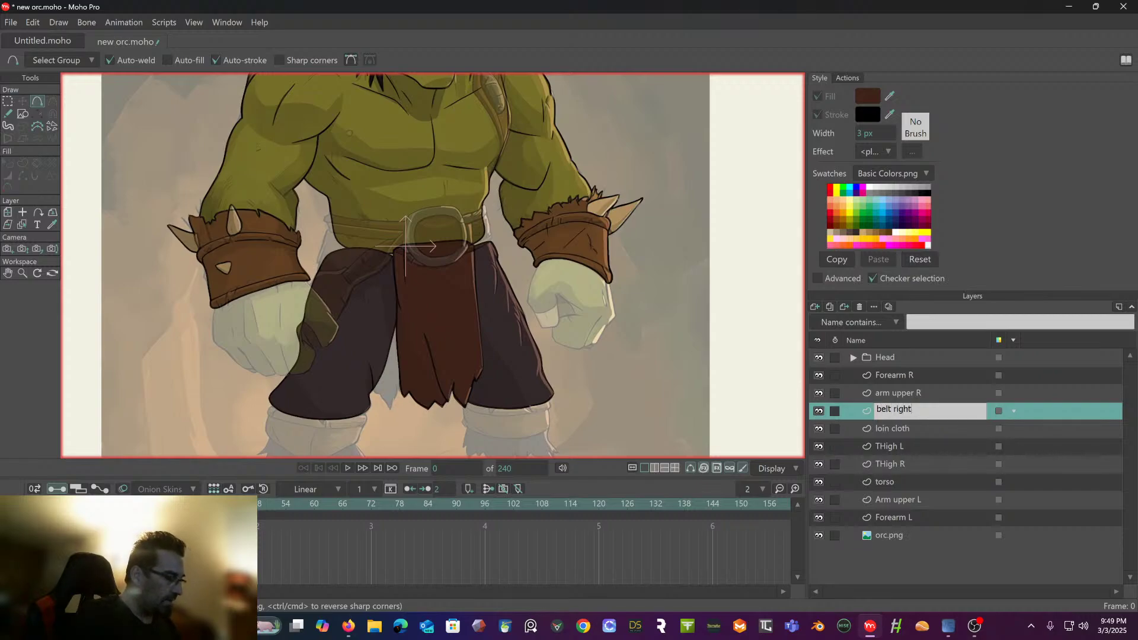
pyautogui.press('Return')
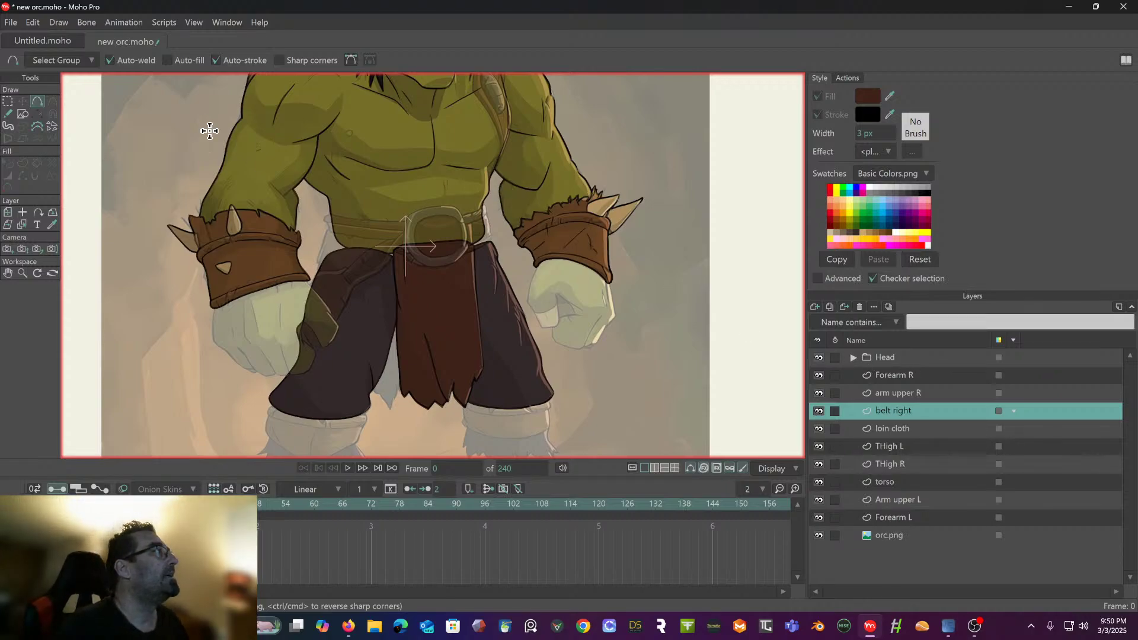
# - Trace the right belt section as a closed outline, from the buckle around the hip flap and back along its lower edge
pyautogui.scroll(3, 372, 185)
pyautogui.scroll(4, 355, 201)
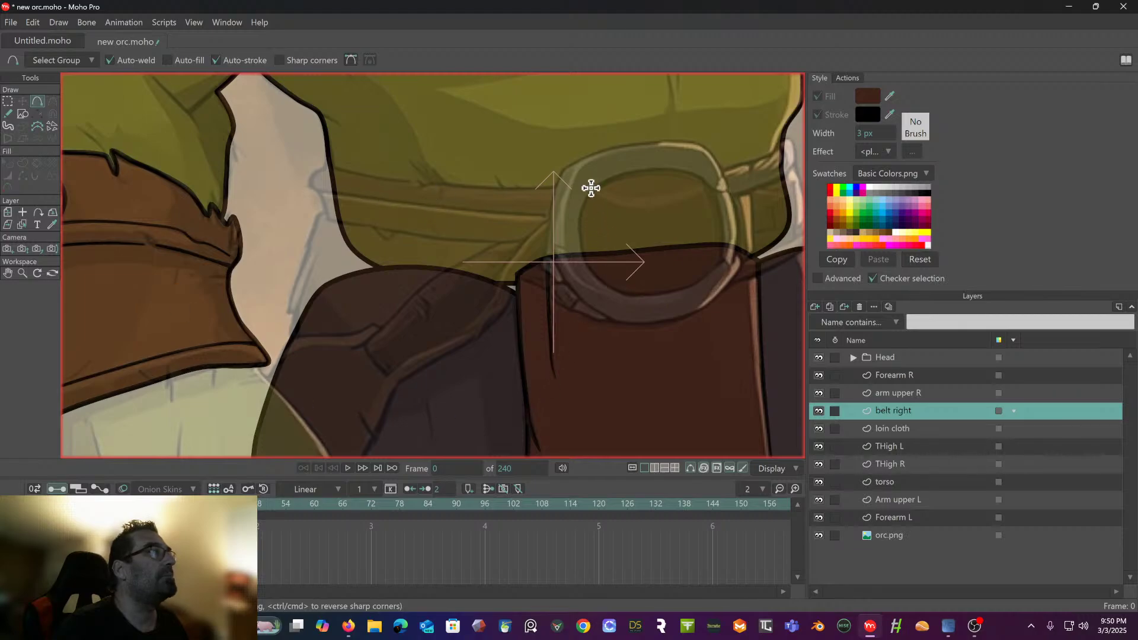
pyautogui.moveTo(593, 188)
pyautogui.mouseDown()
pyautogui.moveTo(471, 188)
pyautogui.moveTo(326, 165)
pyautogui.moveTo(309, 188)
pyautogui.moveTo(327, 216)
pyautogui.moveTo(317, 215)
pyautogui.moveTo(288, 312)
pyautogui.mouseUp()
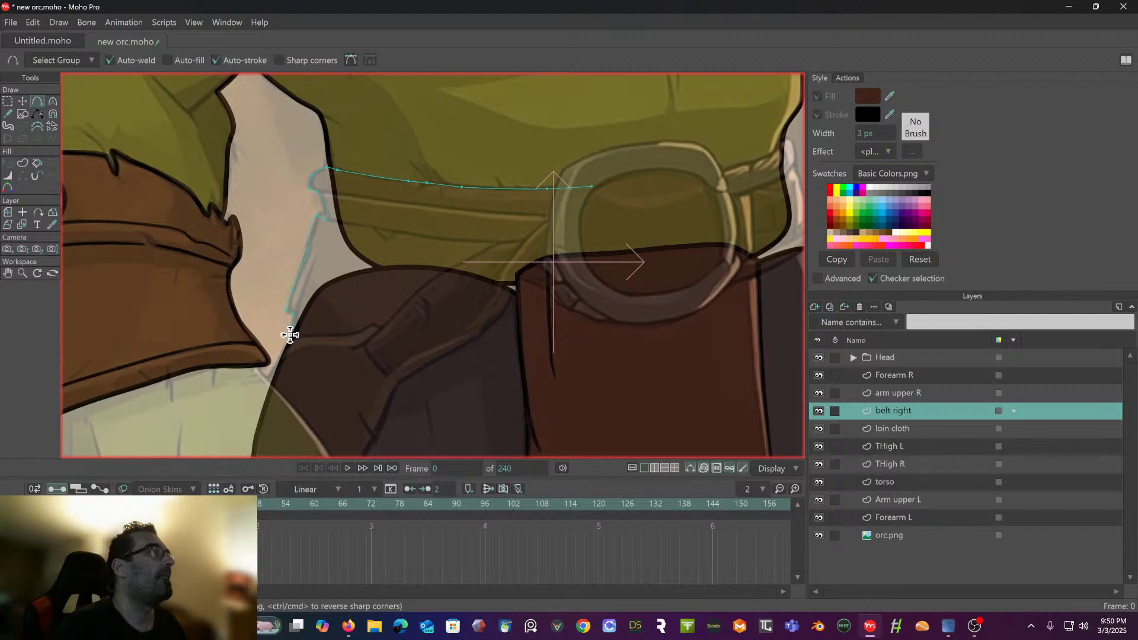
pyautogui.scroll(-5, 293, 335)
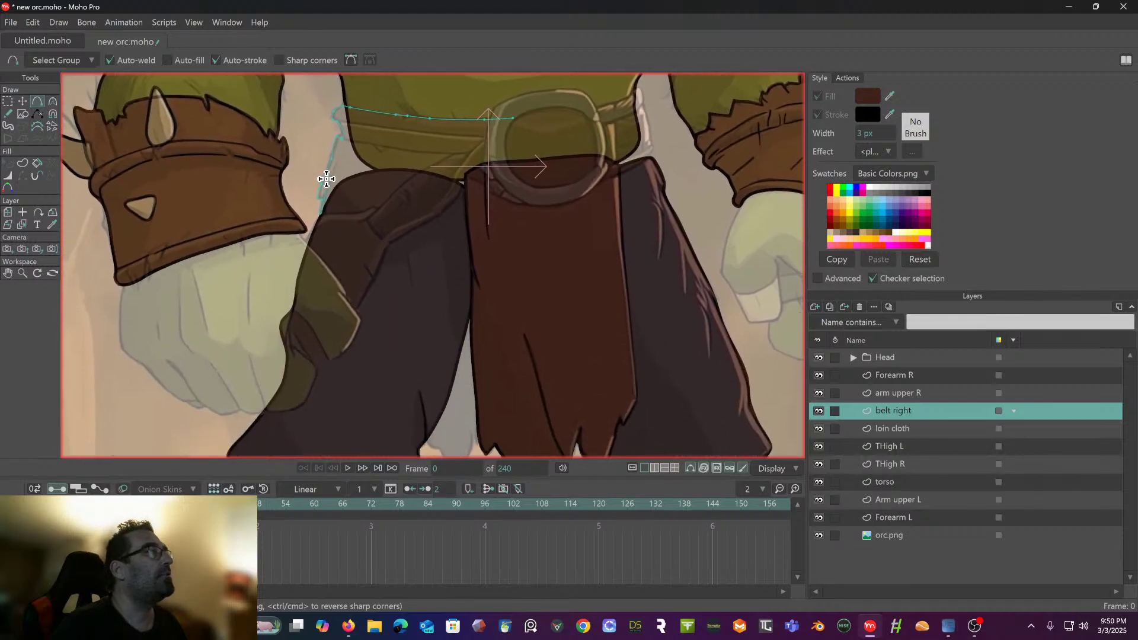
pyautogui.moveTo(359, 233)
pyautogui.mouseDown()
pyautogui.moveTo(390, 278)
pyautogui.moveTo(386, 191)
pyautogui.moveTo(351, 225)
pyautogui.moveTo(369, 237)
pyautogui.moveTo(395, 231)
pyautogui.moveTo(426, 203)
pyautogui.moveTo(475, 187)
pyautogui.mouseUp()
pyautogui.moveTo(476, 187)
pyautogui.mouseDown()
pyautogui.moveTo(507, 168)
pyautogui.moveTo(511, 112)
pyautogui.mouseUp()
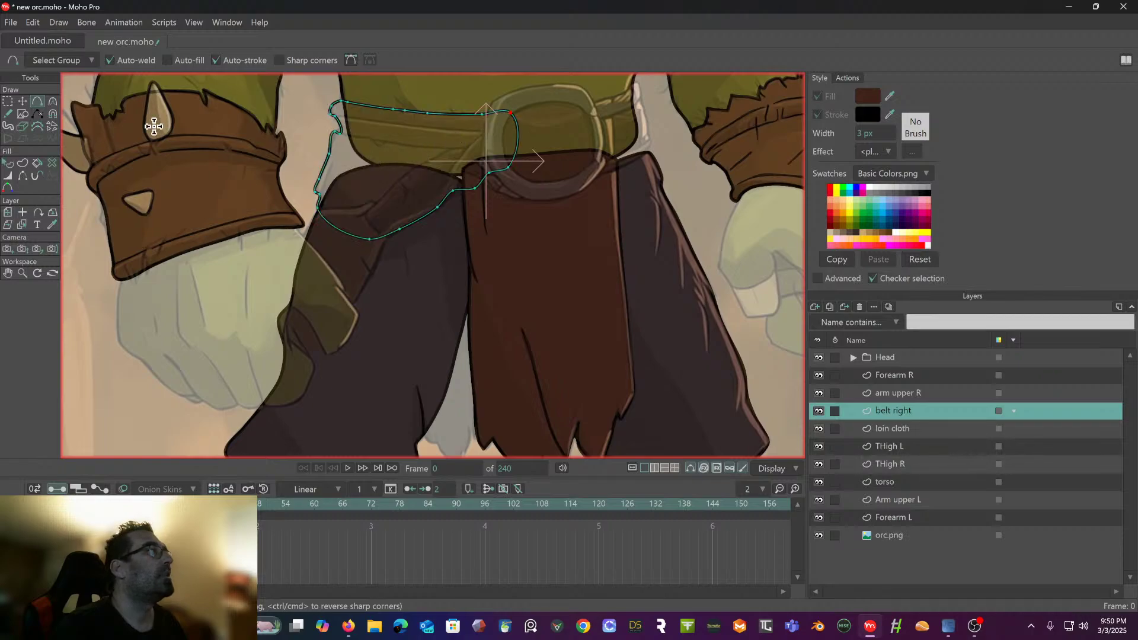
# - Turn on the fill of the belt shape and sample its dark brown from the belt in the full-colour reference image
pyautogui.click(7, 163)
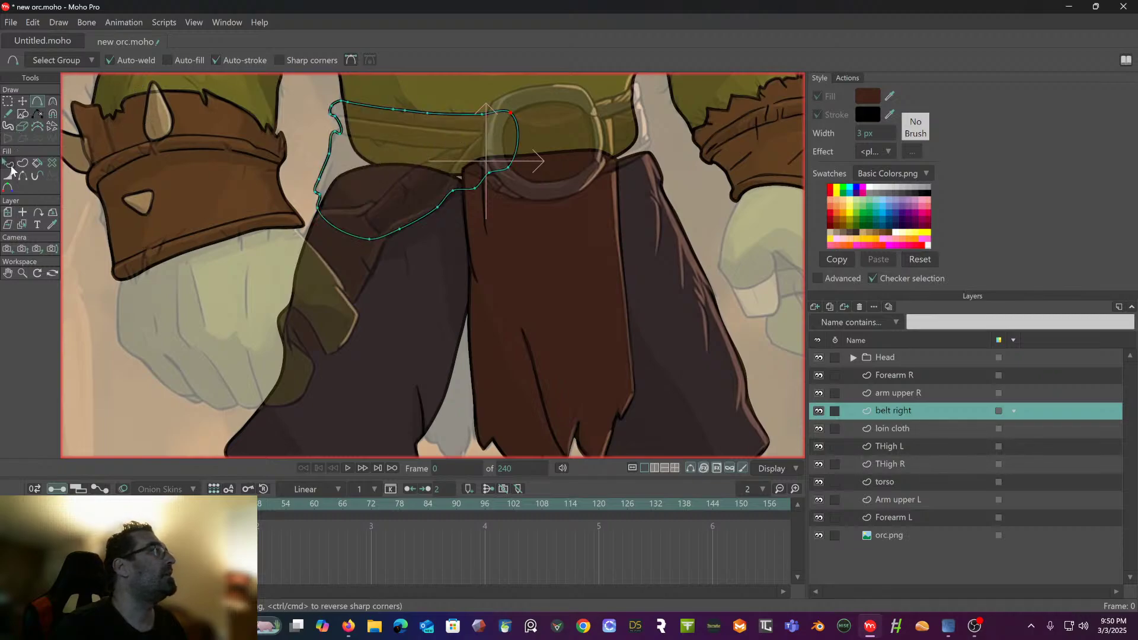
pyautogui.click(338, 136)
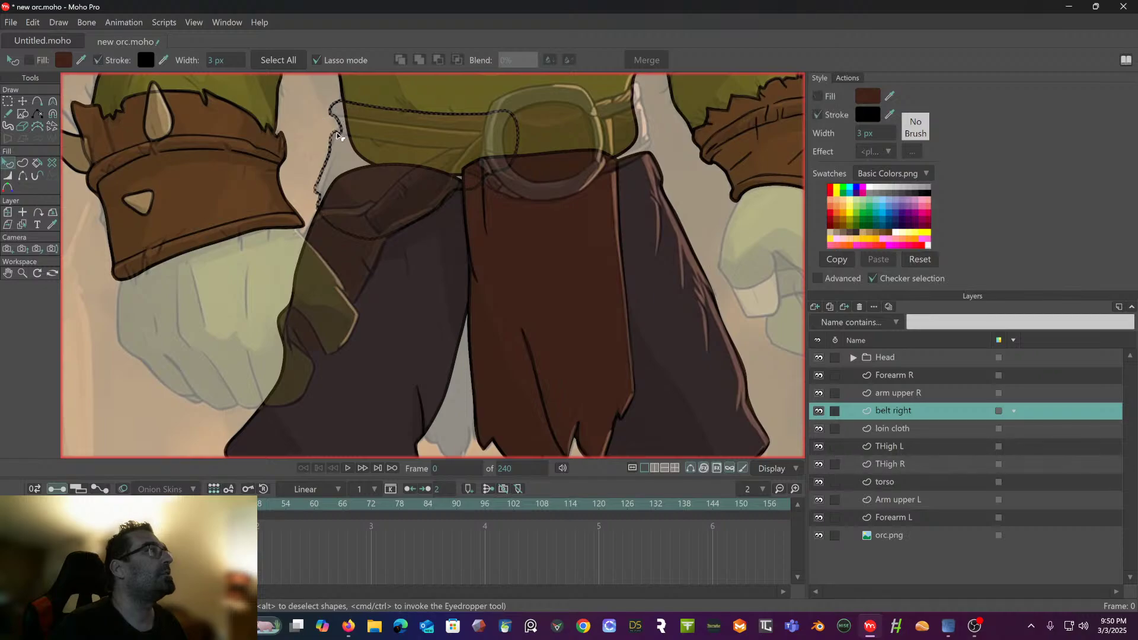
pyautogui.scroll(-8, 297, 153)
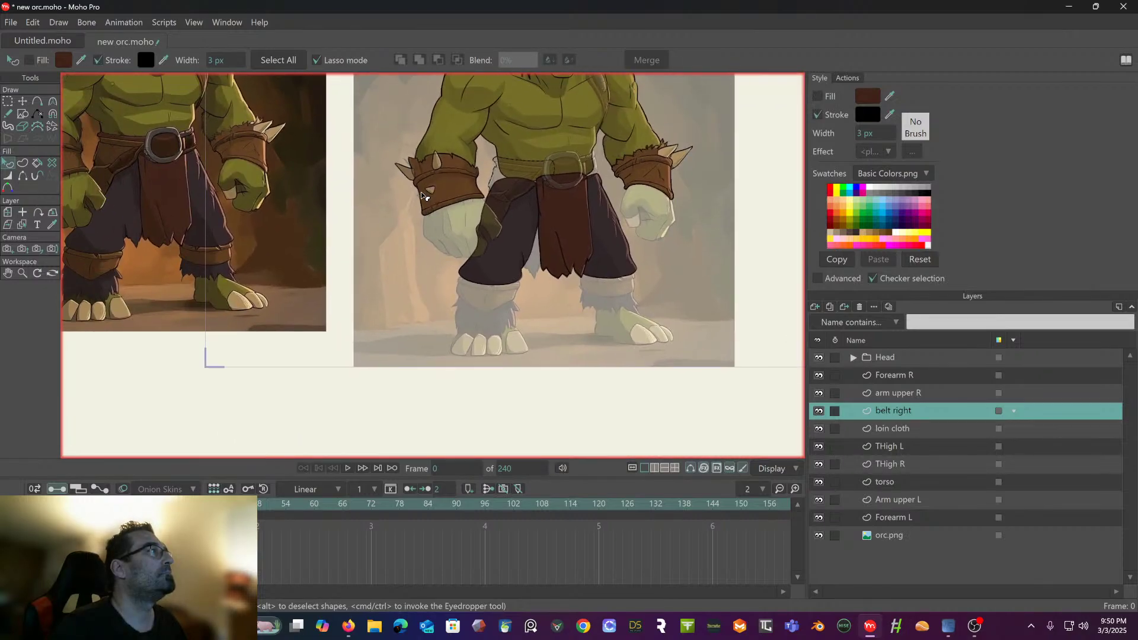
pyautogui.scroll(6, 215, 183)
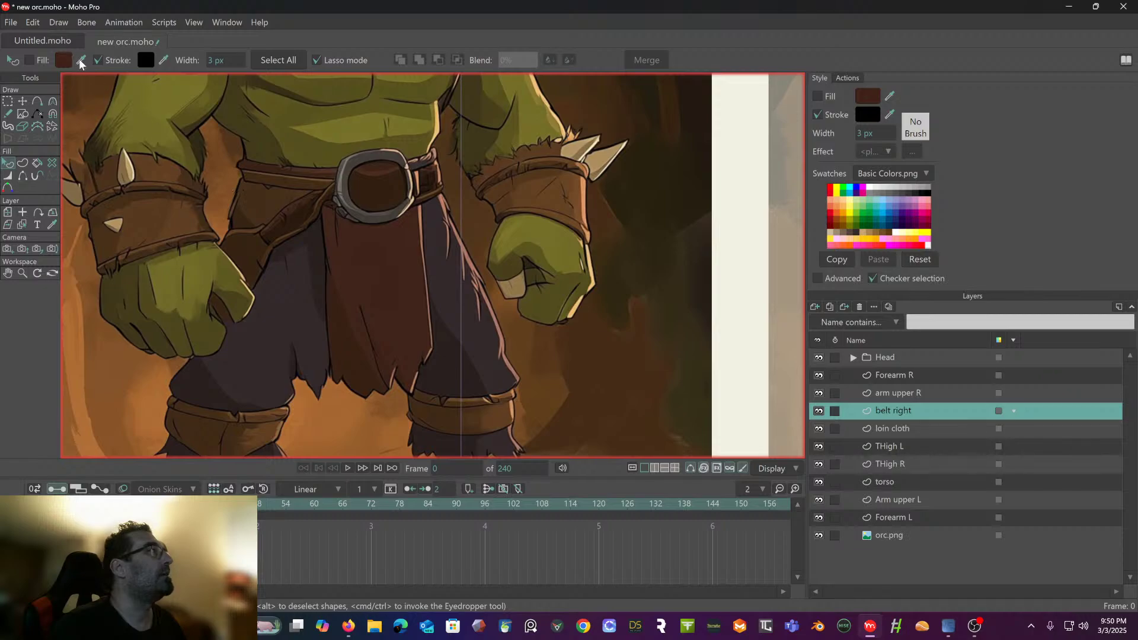
pyautogui.click(28, 60)
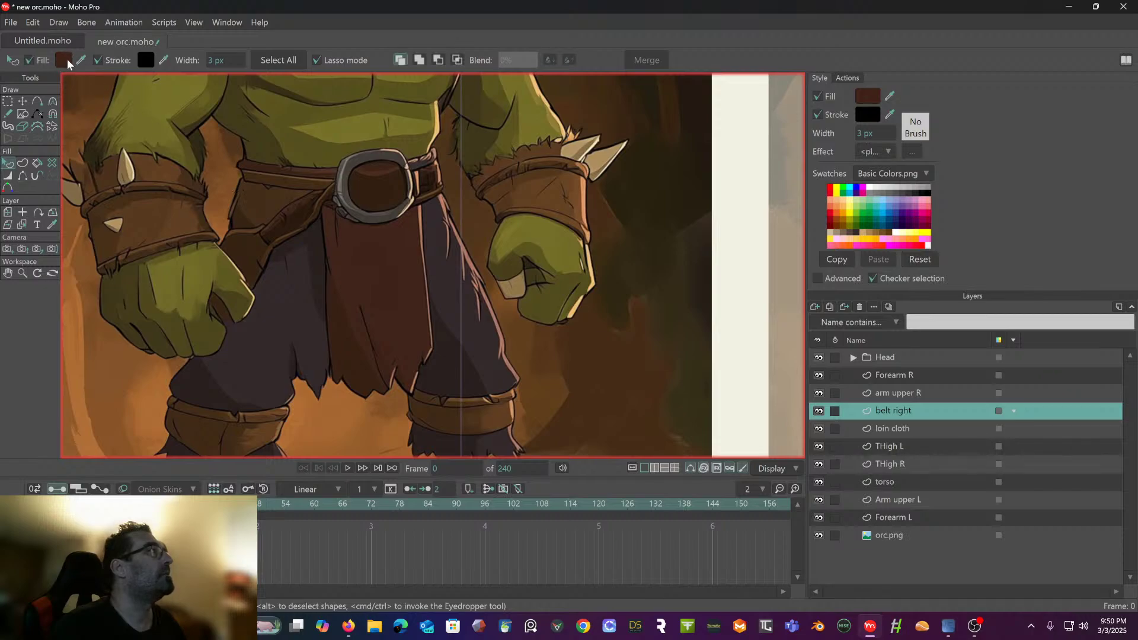
pyautogui.click(240, 194)
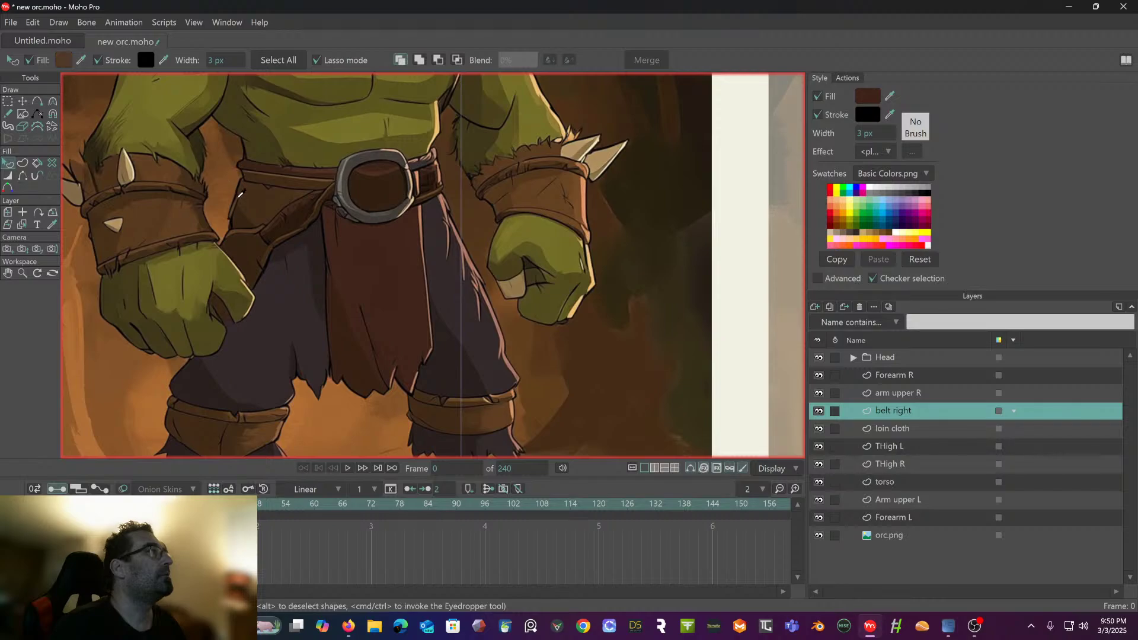
pyautogui.moveTo(267, 196); pyautogui.dragTo(12, 170)
pyautogui.moveTo(279, 170)
pyautogui.mouseDown()
pyautogui.moveTo(83, 183)
pyautogui.moveTo(100, 177)
pyautogui.mouseUp()
pyautogui.moveTo(419, 258); pyautogui.dragTo(358, 211)
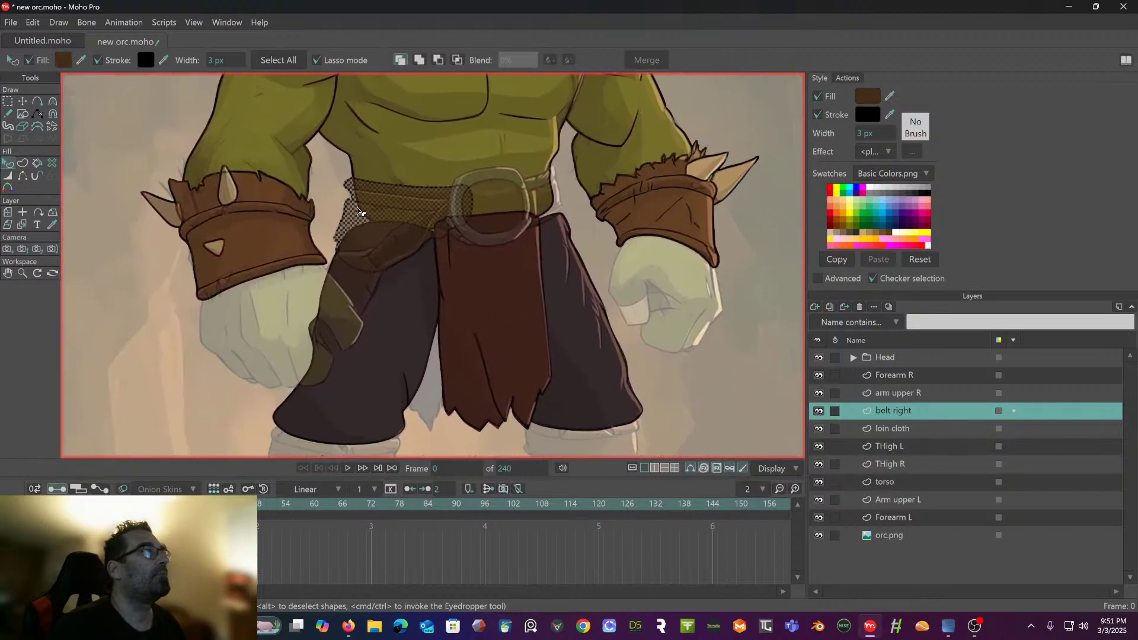
# - Draw two strap lines across the right belt section, running from its outer edge toward the buckle along the reference creases
pyautogui.scroll(-1, 364, 217)
pyautogui.scroll(5, 355, 201)
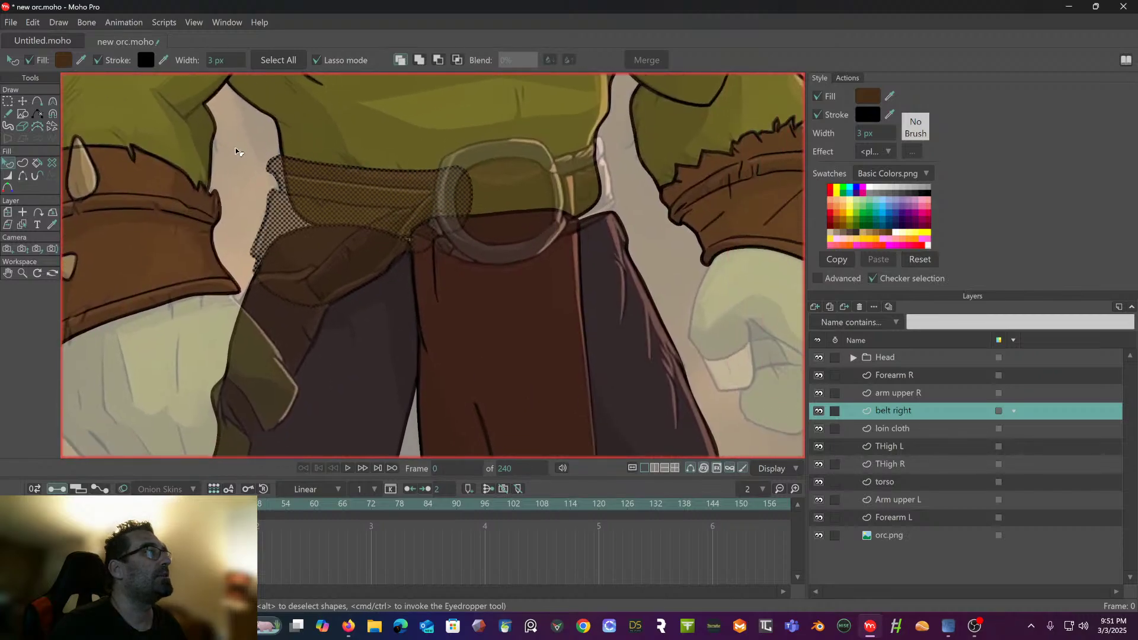
pyautogui.scroll(1, 240, 162)
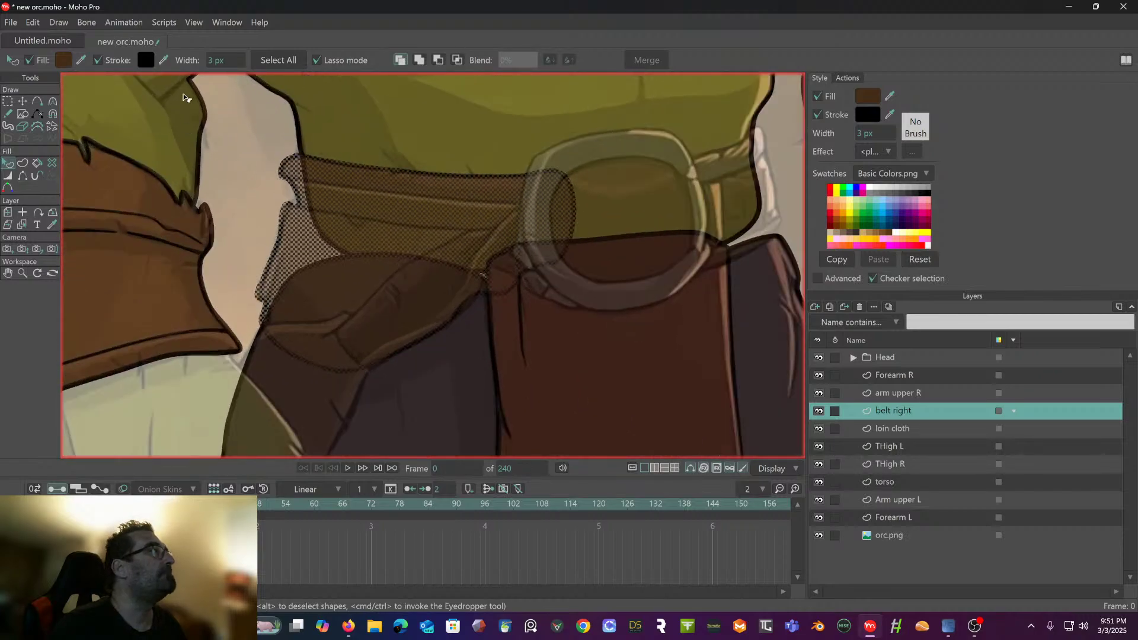
pyautogui.click(37, 101)
pyautogui.moveTo(298, 208)
pyautogui.mouseDown()
pyautogui.moveTo(434, 230)
pyautogui.moveTo(505, 225)
pyautogui.mouseUp()
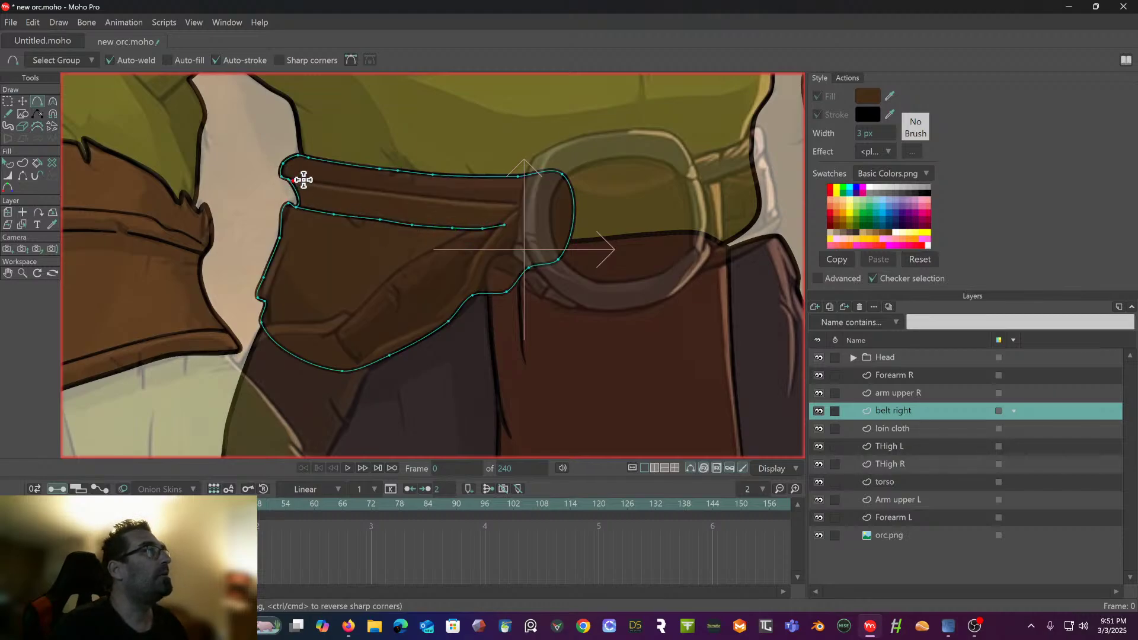
pyautogui.moveTo(303, 180); pyautogui.dragTo(529, 203)
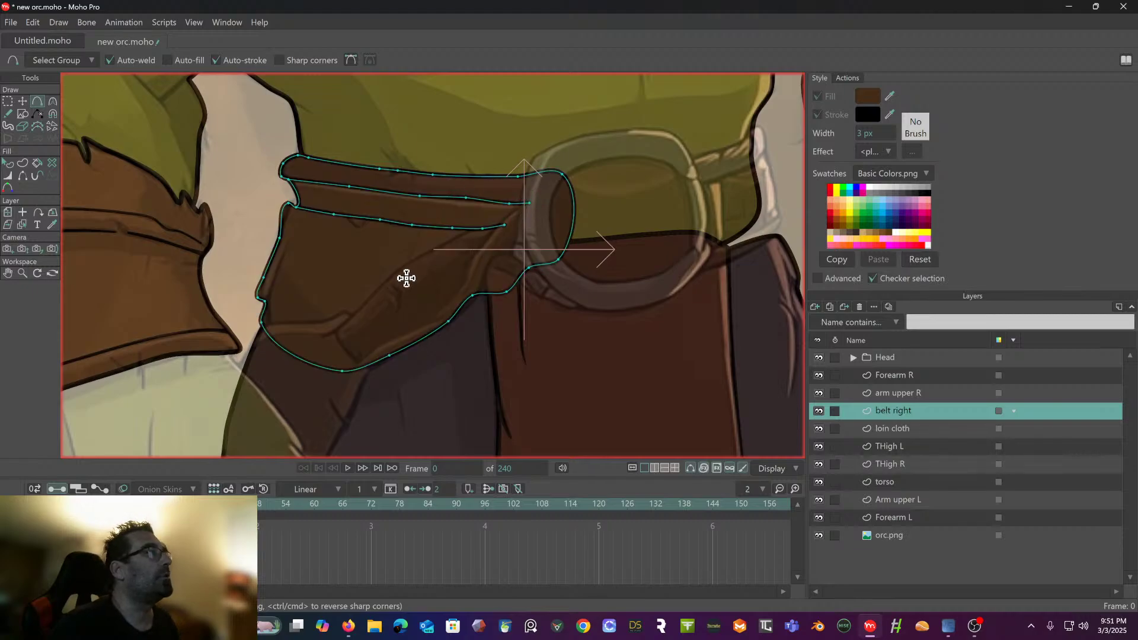
# - Add a vector layer directly above the belt right layer and name it "Buckle"
pyautogui.moveTo(393, 300); pyautogui.dragTo(394, 189)
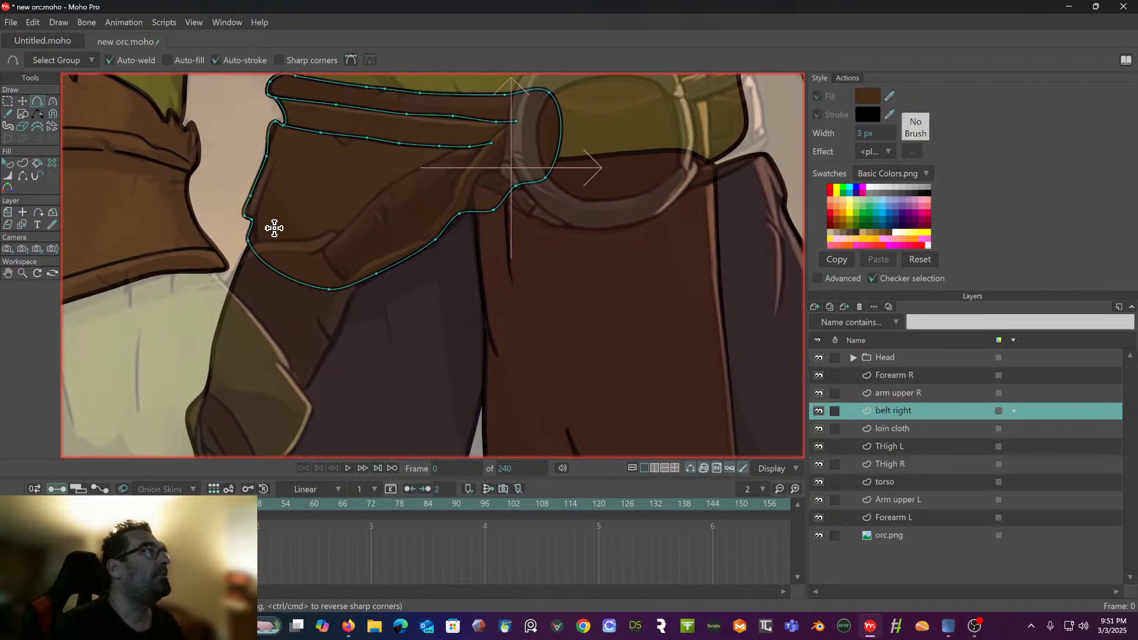
pyautogui.moveTo(330, 320); pyautogui.dragTo(366, 274)
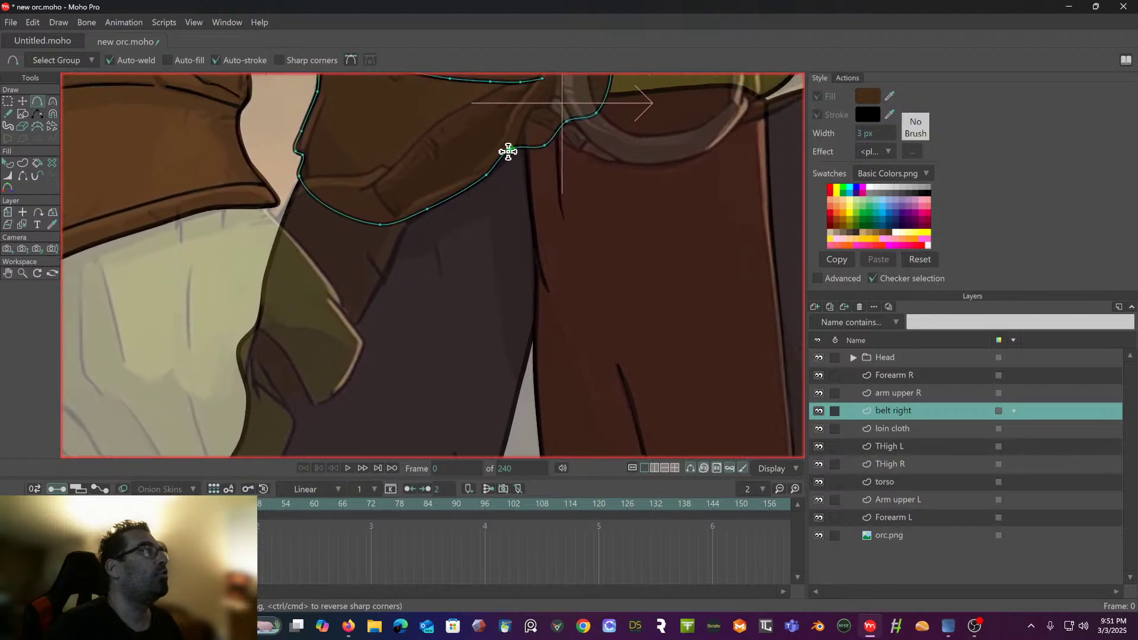
pyautogui.moveTo(508, 152); pyautogui.dragTo(420, 206)
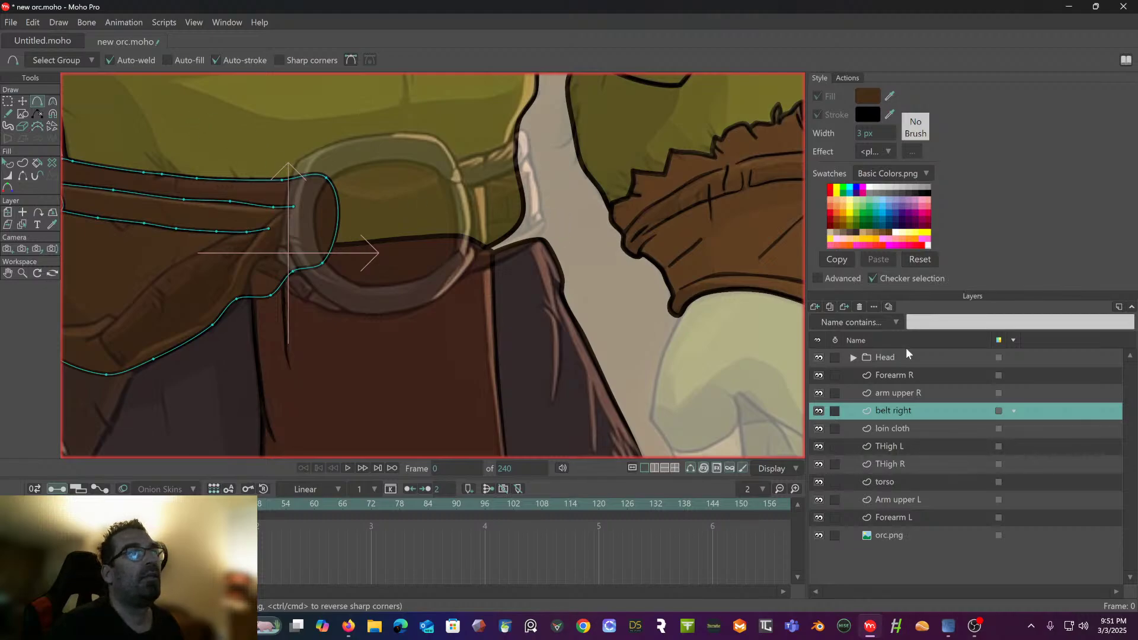
pyautogui.click(814, 306)
pyautogui.click(820, 320)
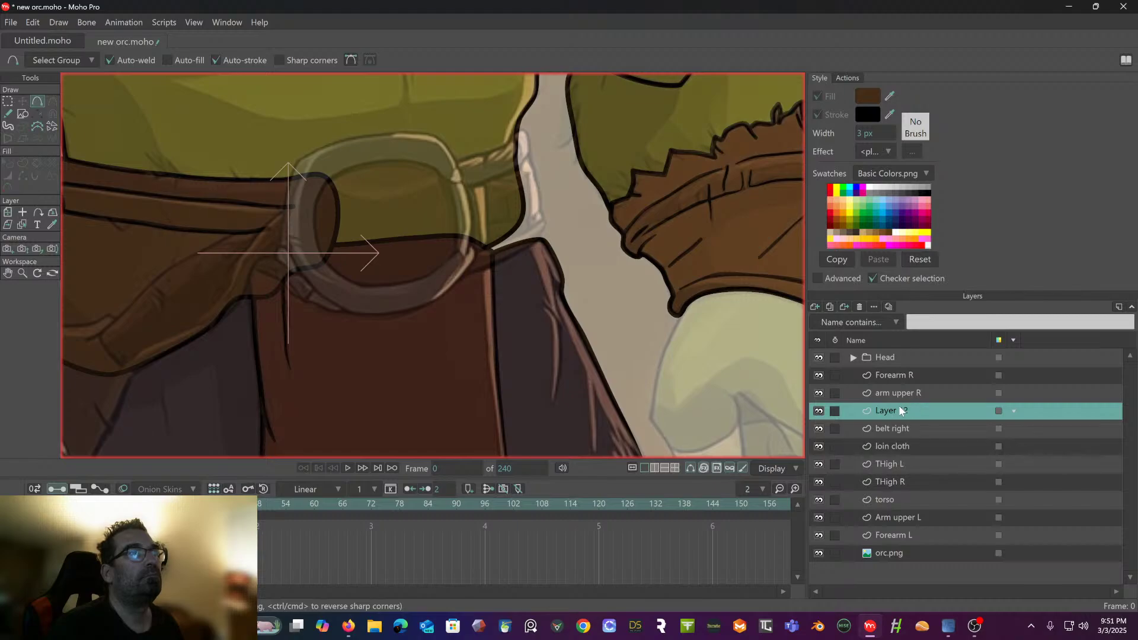
pyautogui.doubleClick(893, 411)
pyautogui.write('Buckle')
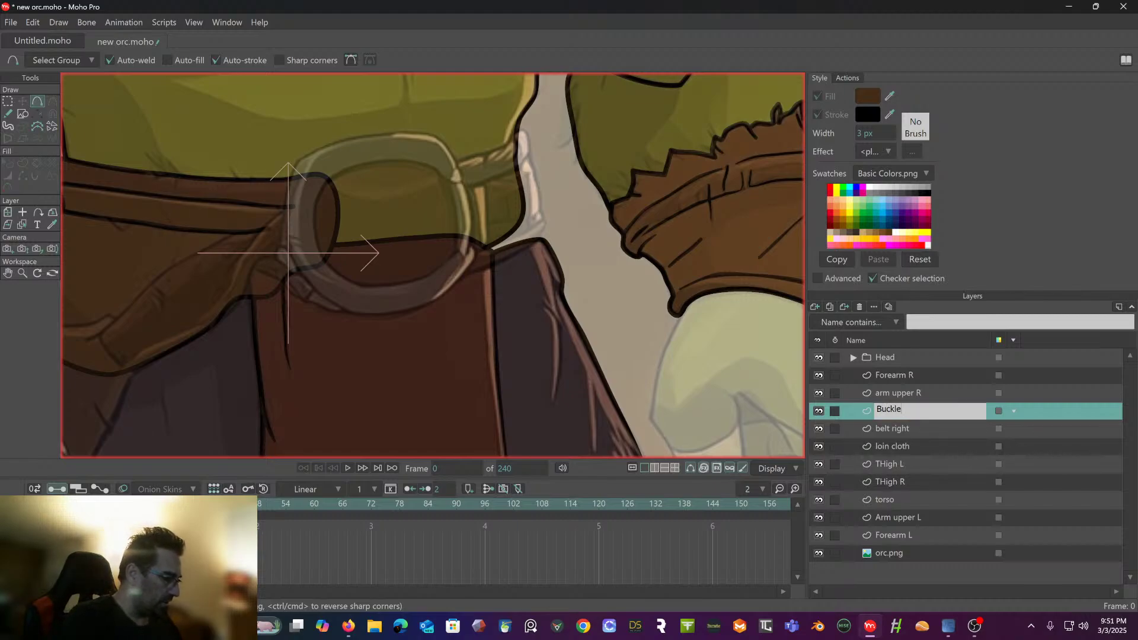
pyautogui.press('Return')
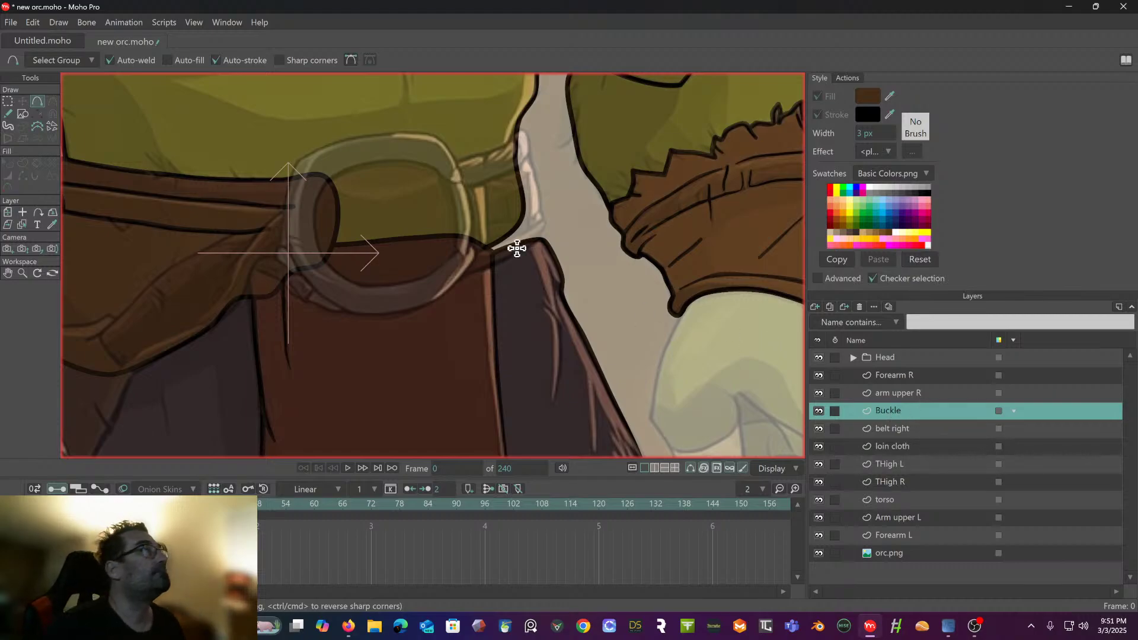
# - Trace the outer edge of the belt buckle as a closed outline on the Buckle layer
pyautogui.scroll(2, 330, 221)
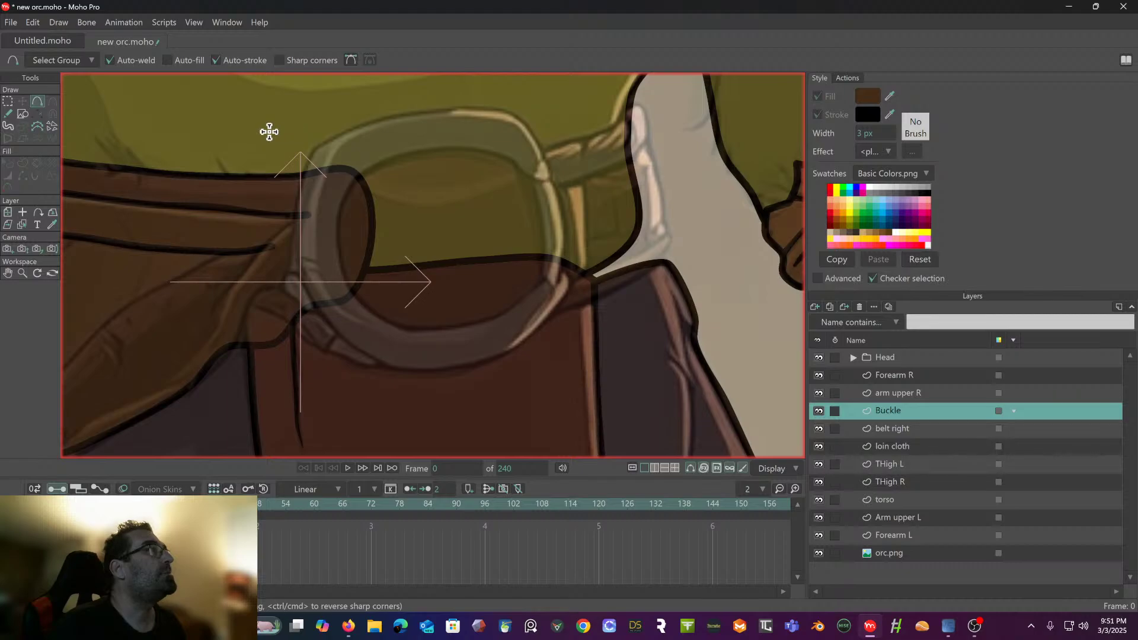
pyautogui.moveTo(314, 146)
pyautogui.mouseDown()
pyautogui.moveTo(293, 200)
pyautogui.moveTo(291, 260)
pyautogui.moveTo(320, 318)
pyautogui.moveTo(387, 368)
pyautogui.moveTo(518, 353)
pyautogui.moveTo(568, 270)
pyautogui.moveTo(566, 207)
pyautogui.moveTo(524, 104)
pyautogui.moveTo(519, 114)
pyautogui.moveTo(416, 110)
pyautogui.moveTo(314, 147)
pyautogui.mouseUp()
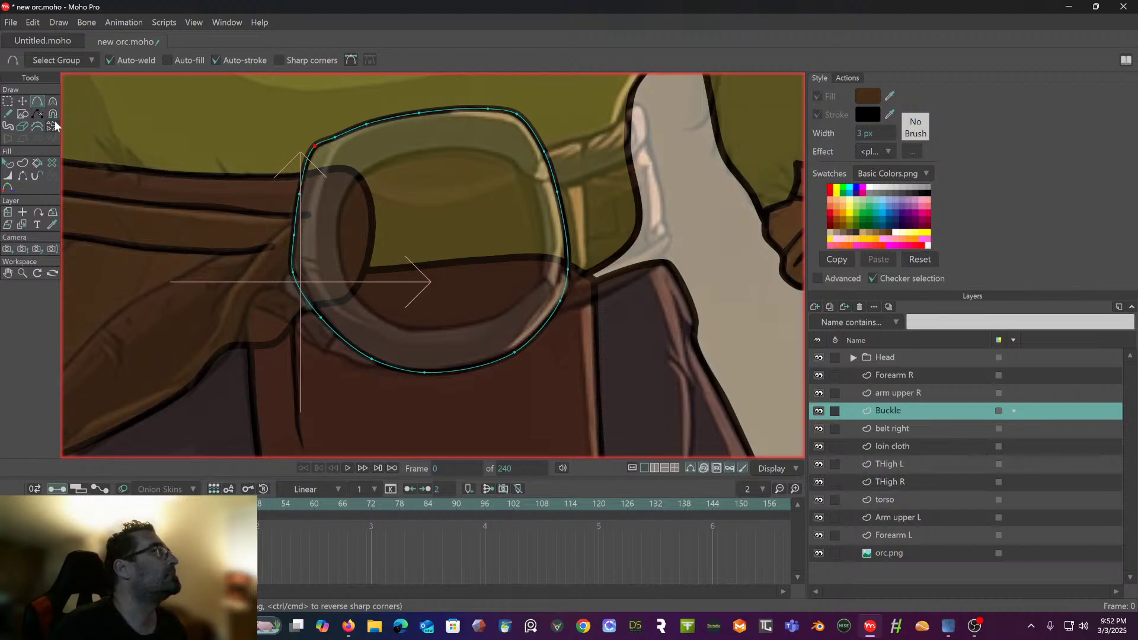
# - Turn on the fill of the outer buckle shape and sample its grey from the buckle rim in the full-colour reference image
pyautogui.click(22, 163)
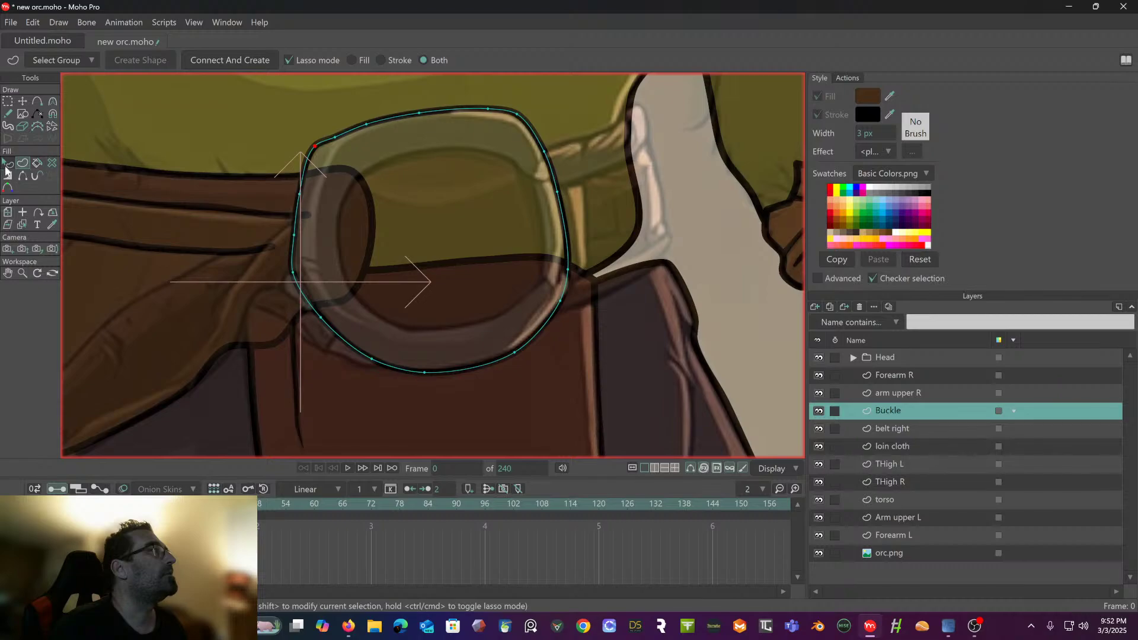
pyautogui.click(9, 165)
pyautogui.click(341, 140)
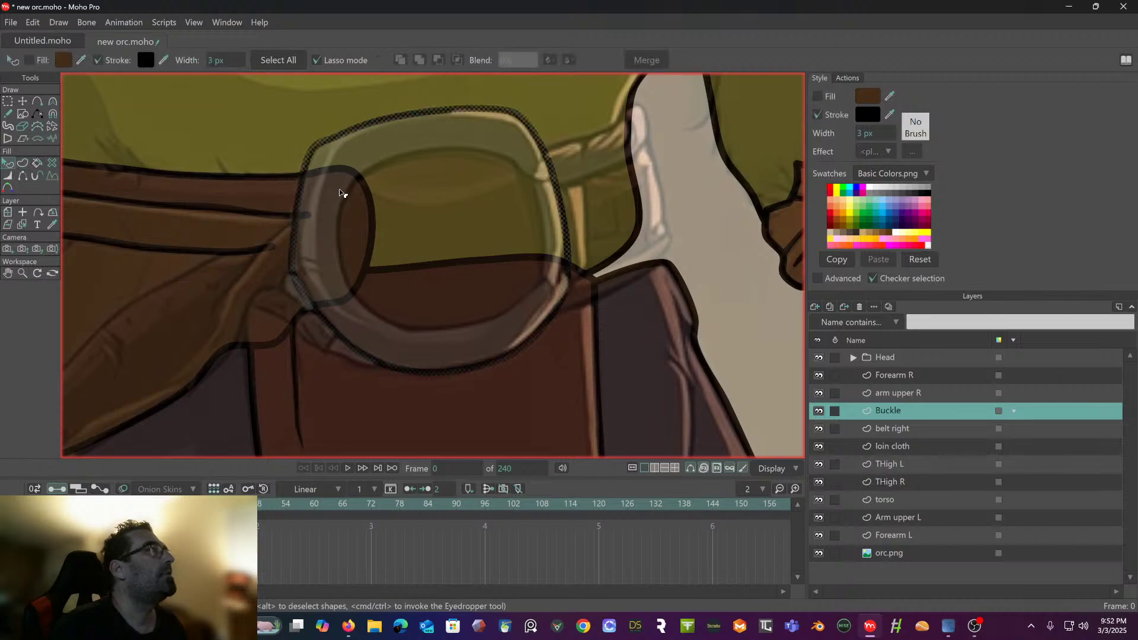
pyautogui.scroll(-2, 341, 193)
pyautogui.click(30, 59)
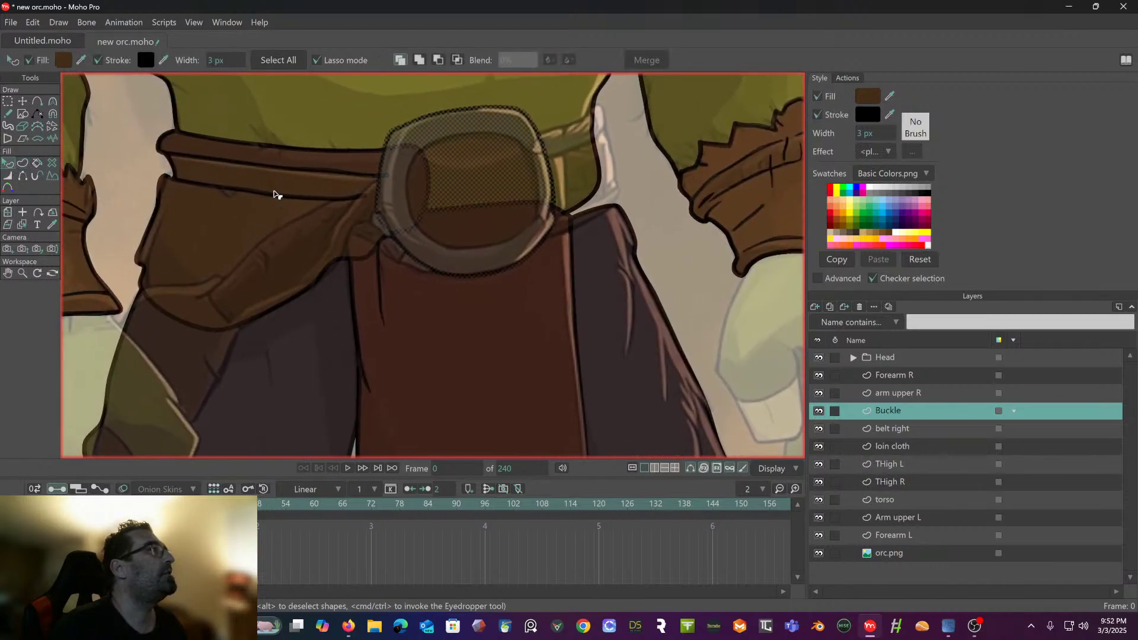
pyautogui.scroll(4, 223, 158)
pyautogui.scroll(-3, 191, 160)
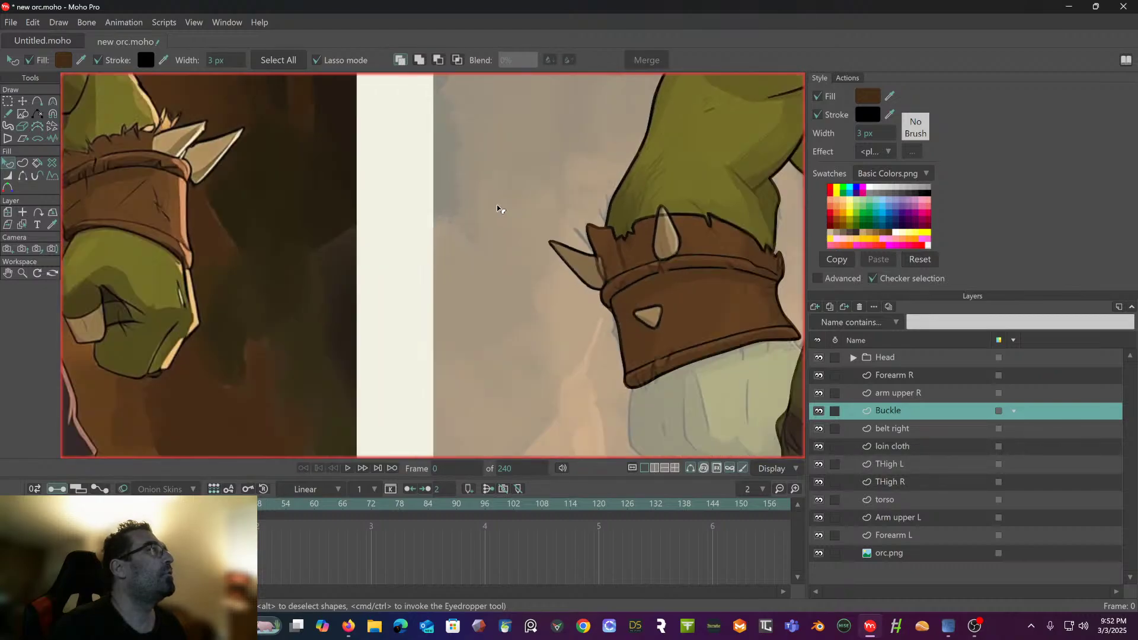
pyautogui.moveTo(498, 208); pyautogui.dragTo(739, 168)
pyautogui.scroll(2, 569, 204)
pyautogui.scroll(2, 223, 158)
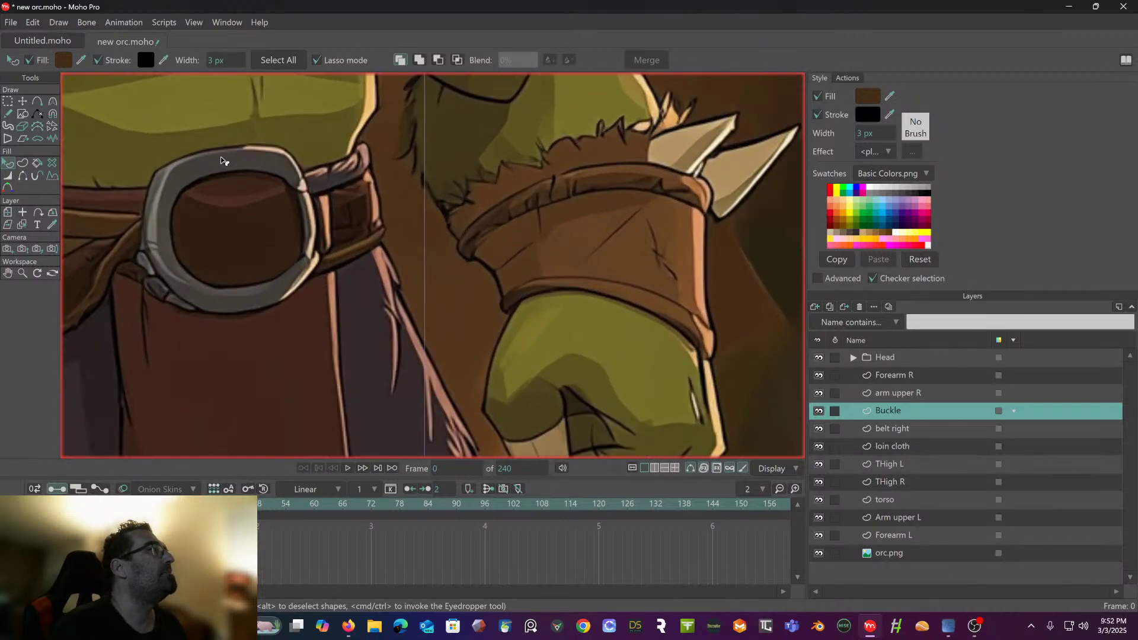
pyautogui.scroll(-1, 304, 168)
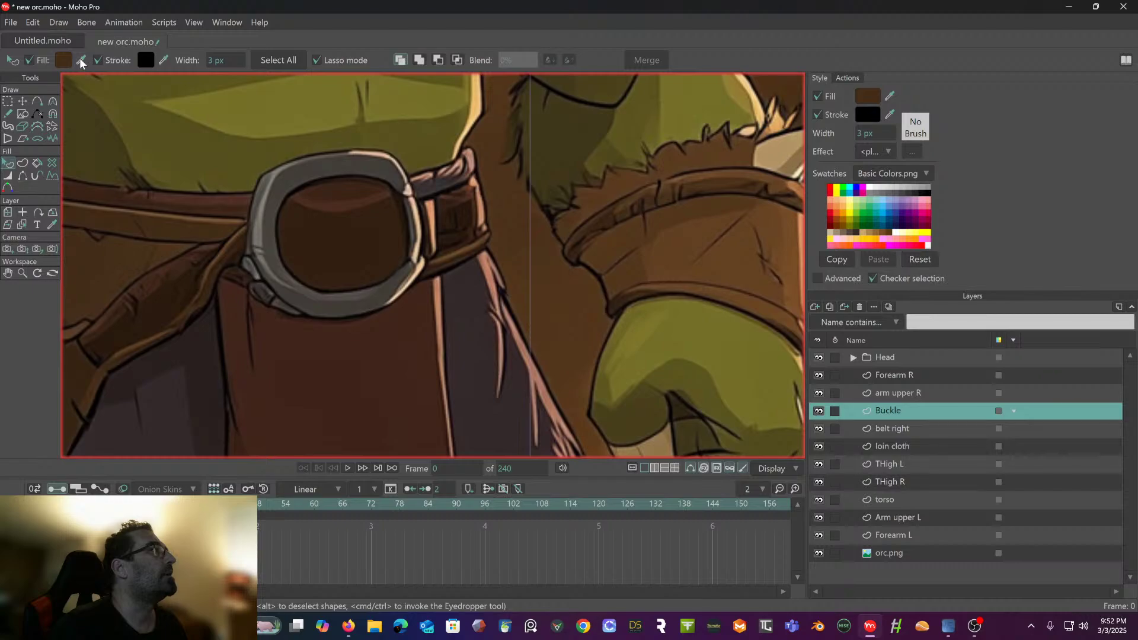
pyautogui.keyDown('ctrl'); pyautogui.click(289, 173); pyautogui.keyUp('ctrl')
pyautogui.scroll(-3, 336, 183)
pyautogui.scroll(-2, 436, 191)
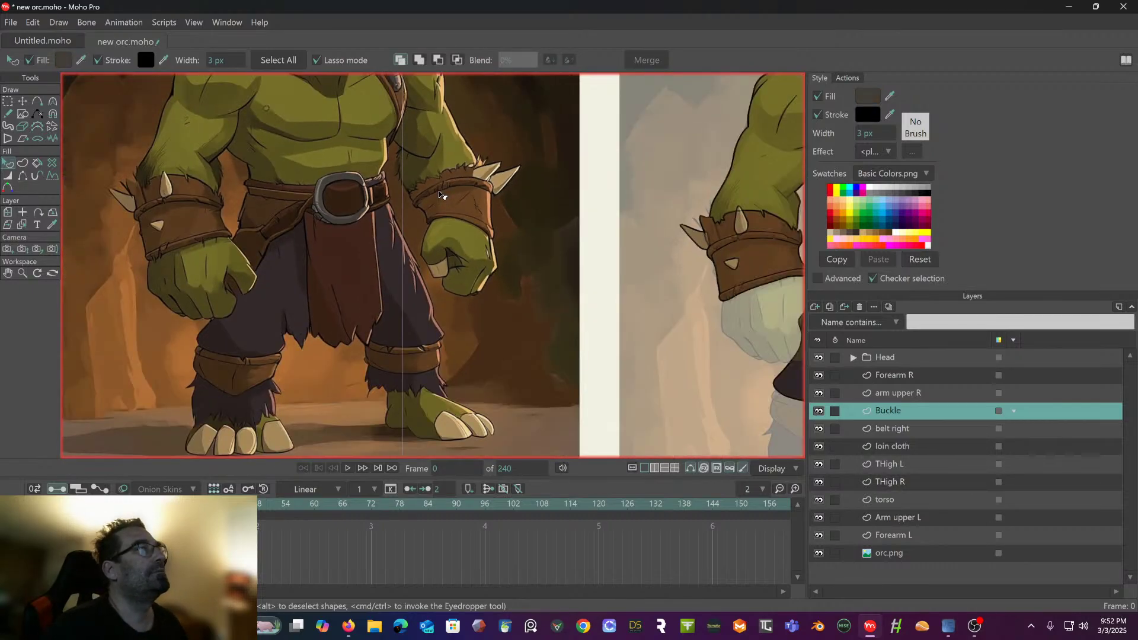
# - Trace the inner edge of the buckle as a second closed outline inside the grey rim
pyautogui.moveTo(267, 178); pyautogui.dragTo(474, 171)
pyautogui.scroll(3, 261, 159)
pyautogui.scroll(4, 261, 159)
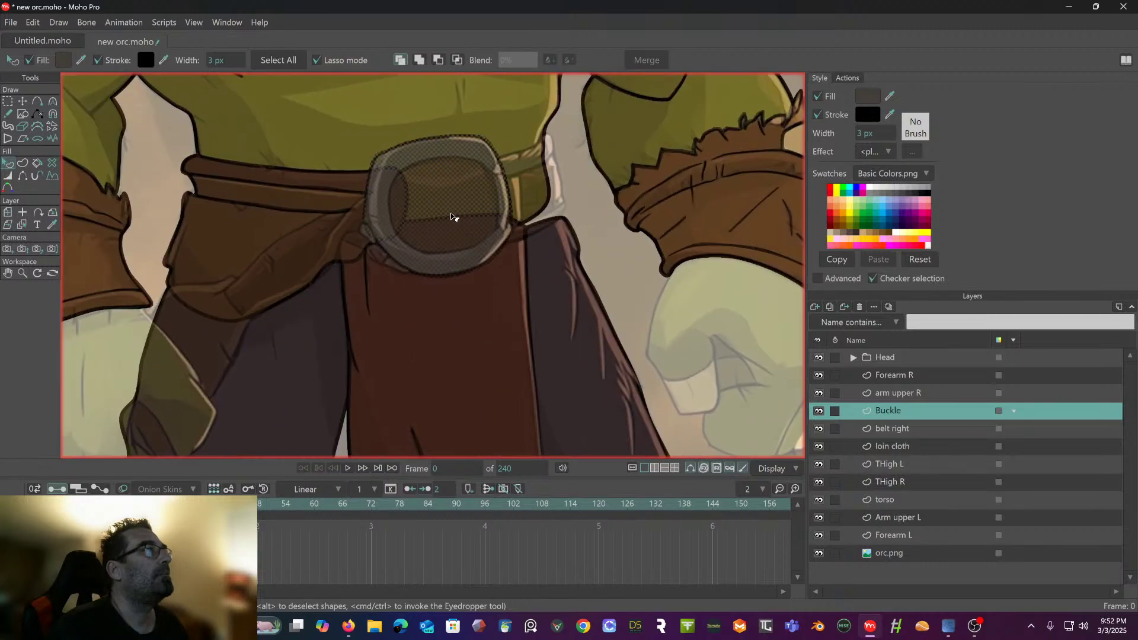
pyautogui.click(37, 102)
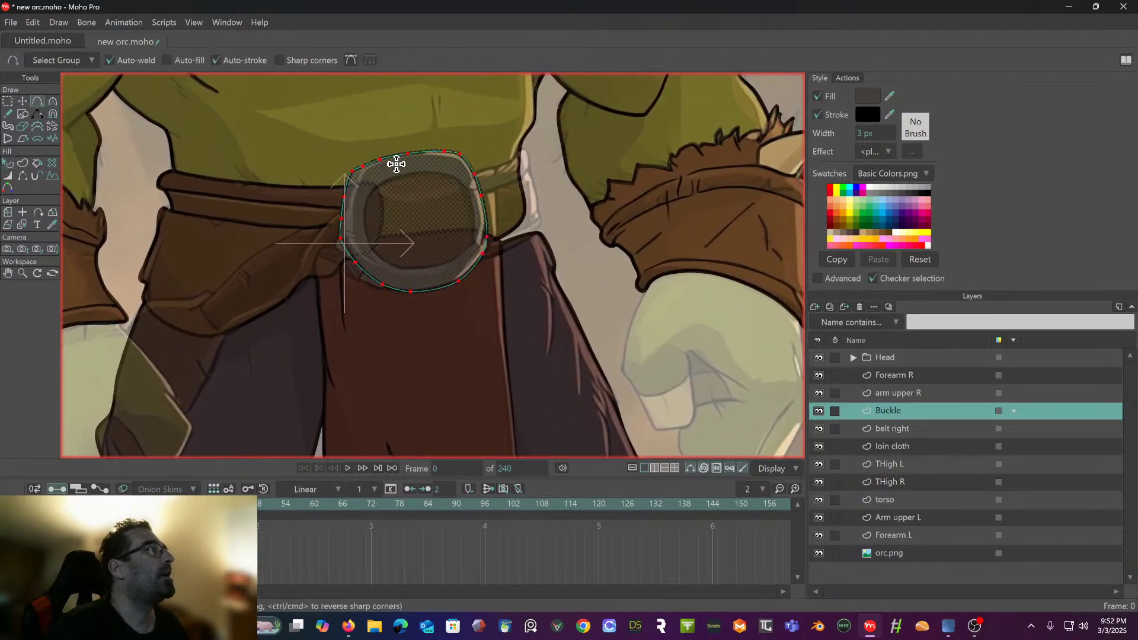
pyautogui.scroll(2, 397, 172)
pyautogui.moveTo(391, 186); pyautogui.dragTo(371, 197)
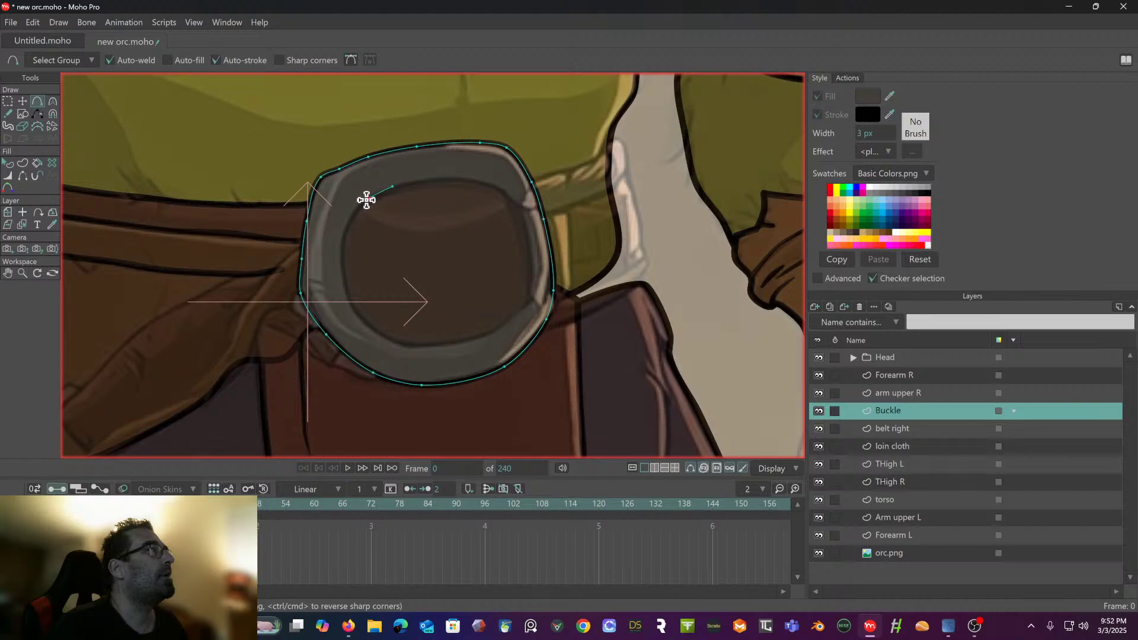
pyautogui.click(355, 213)
pyautogui.click(342, 247)
pyautogui.click(343, 291)
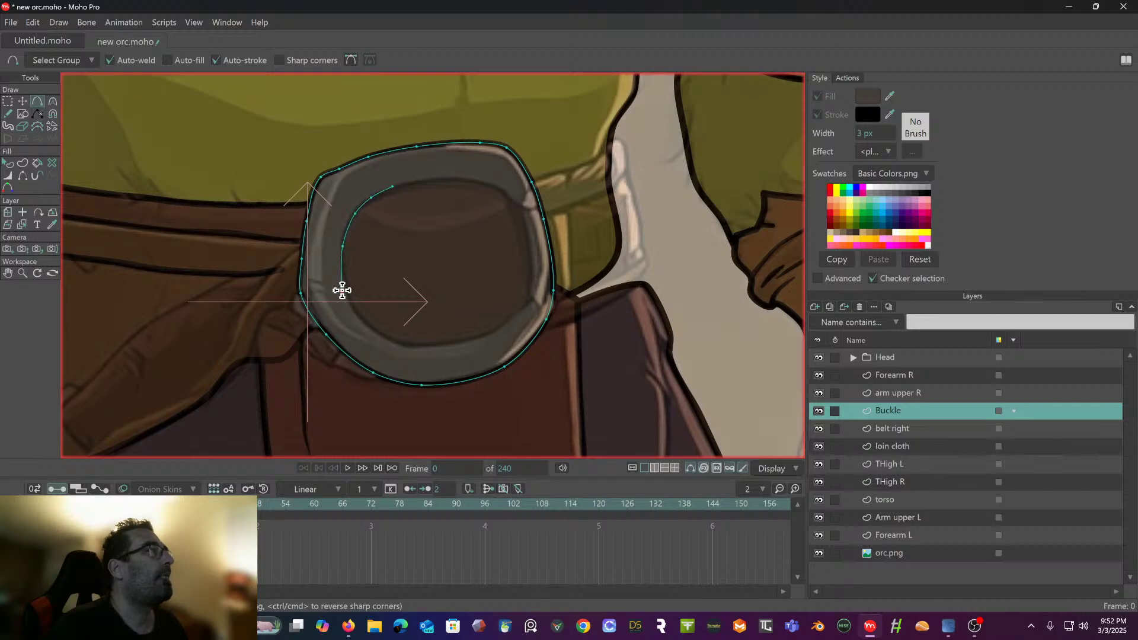
pyautogui.click(364, 322)
pyautogui.moveTo(365, 322)
pyautogui.mouseDown()
pyautogui.moveTo(404, 347)
pyautogui.moveTo(477, 342)
pyautogui.moveTo(530, 301)
pyautogui.moveTo(524, 210)
pyautogui.moveTo(507, 192)
pyautogui.moveTo(440, 177)
pyautogui.moveTo(393, 184)
pyautogui.mouseUp()
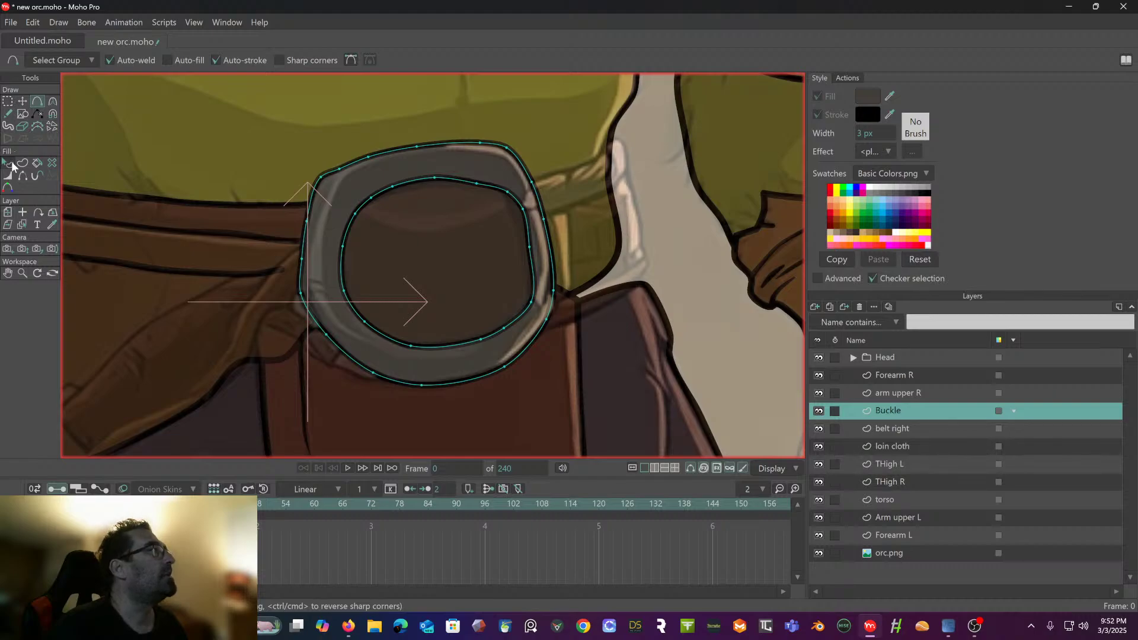
# - Turn on the fill of the inner buckle shape and sample its dark brown from the buckle centre in the full-colour reference image
pyautogui.click(10, 166)
pyautogui.click(406, 205)
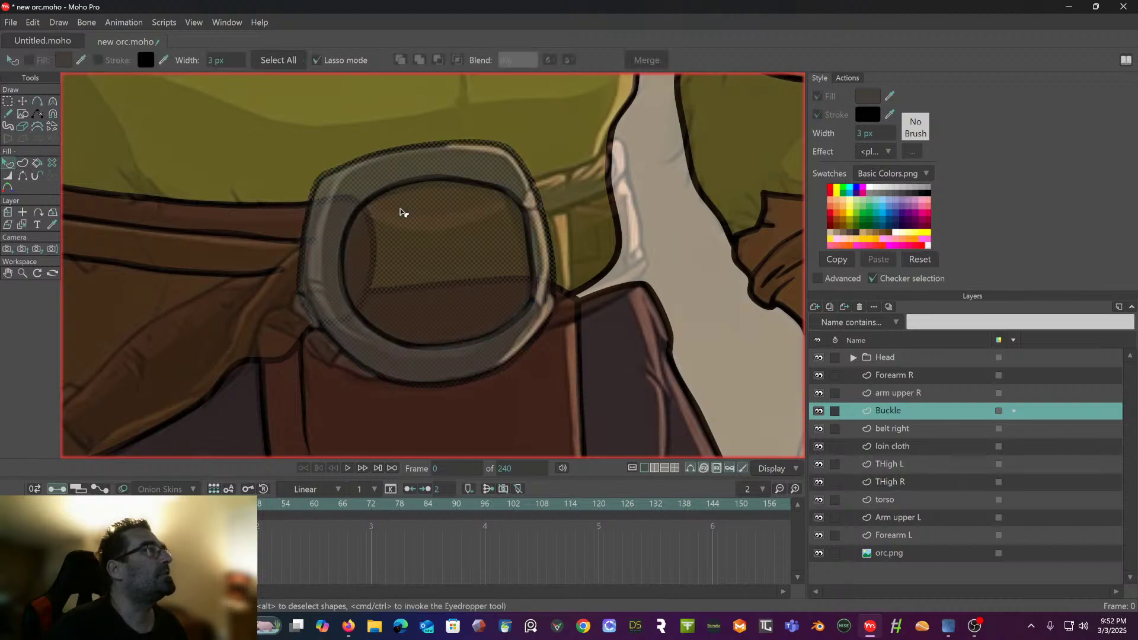
pyautogui.click(390, 191)
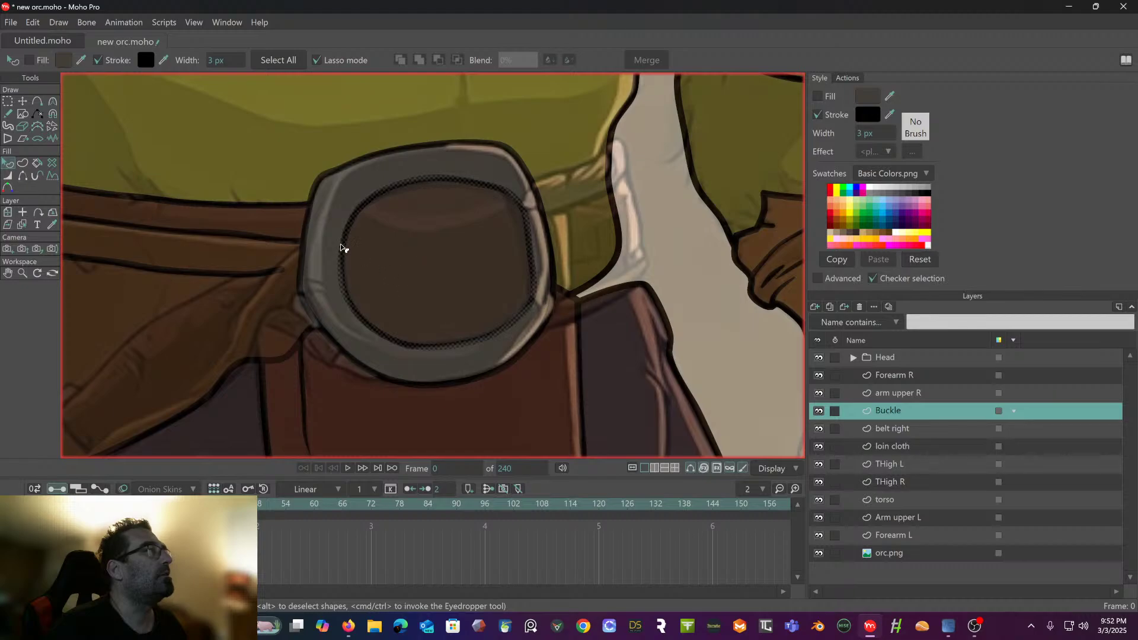
pyautogui.click(33, 58)
pyautogui.scroll(-5, 154, 182)
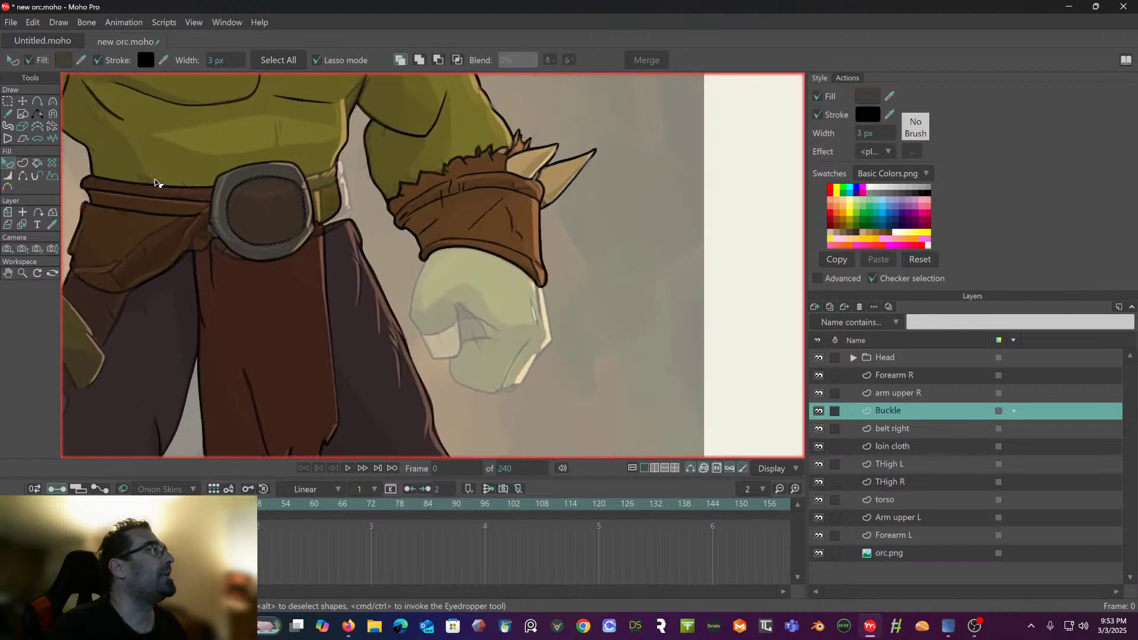
pyautogui.moveTo(154, 182); pyautogui.dragTo(455, 183)
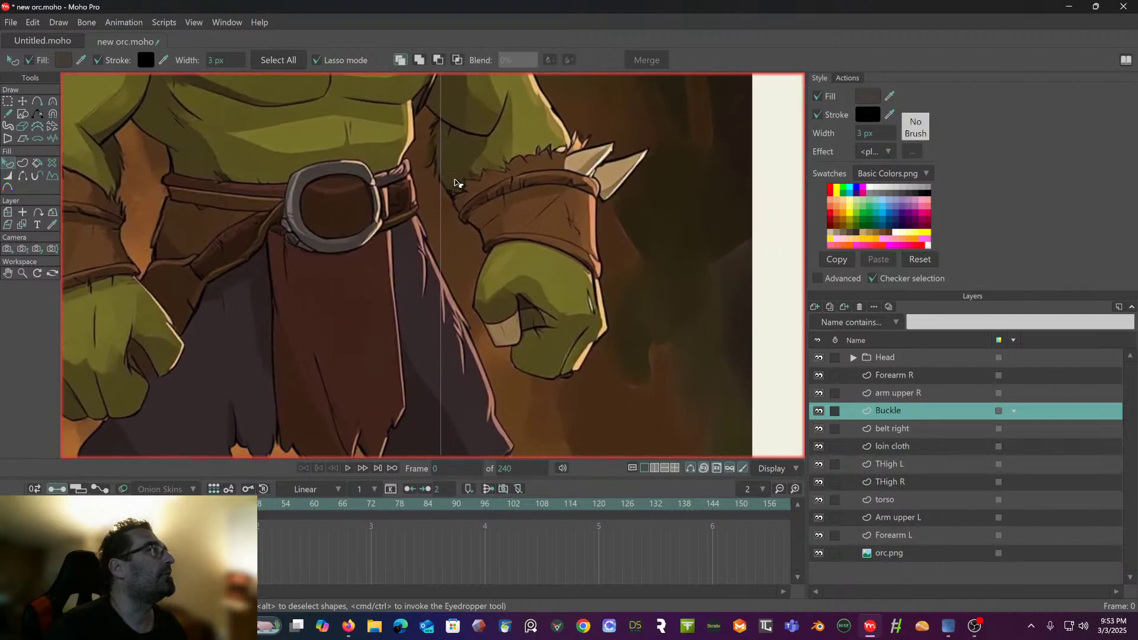
pyautogui.moveTo(275, 133); pyautogui.dragTo(198, 162)
pyautogui.click(81, 61)
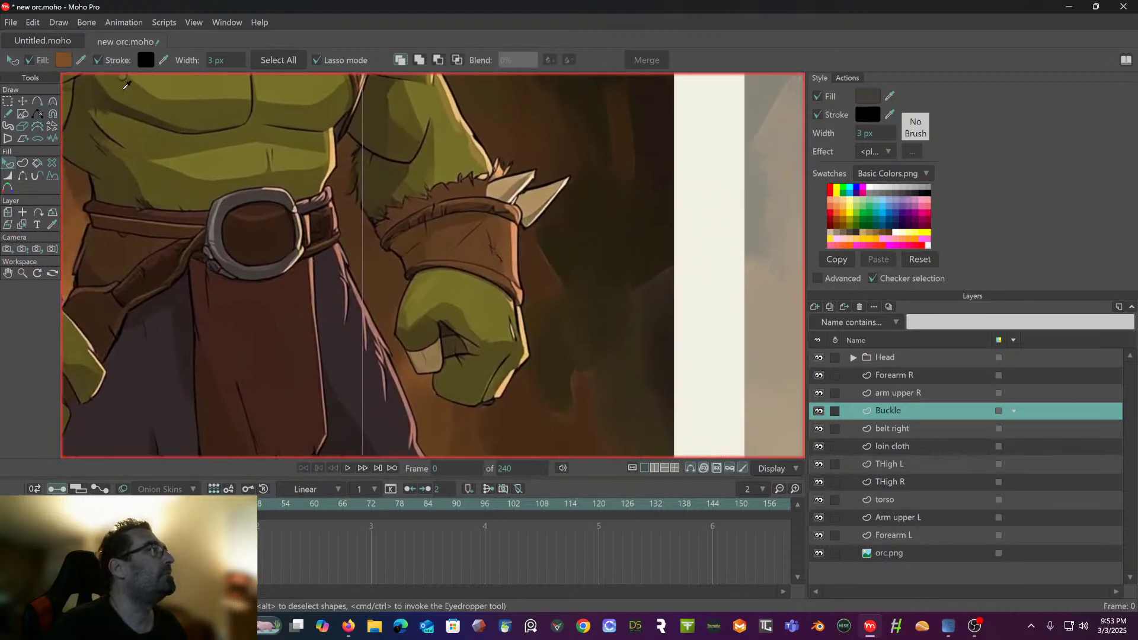
pyautogui.click(258, 229)
pyautogui.click(256, 226)
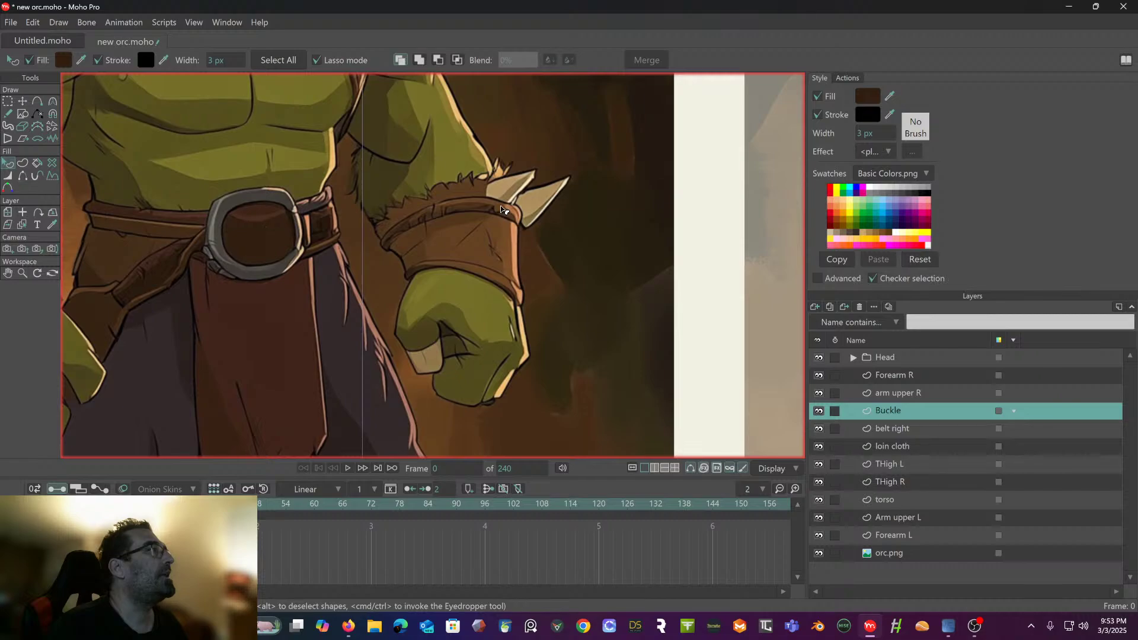
pyautogui.scroll(3, 504, 201)
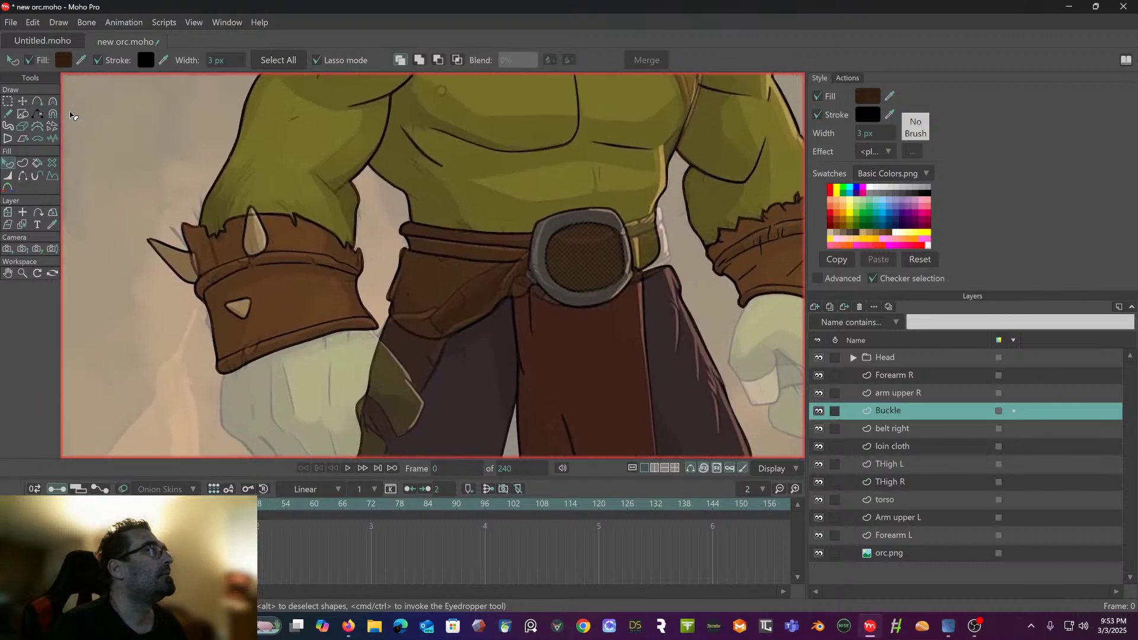
pyautogui.click(137, 131)
pyautogui.scroll(-3, 308, 249)
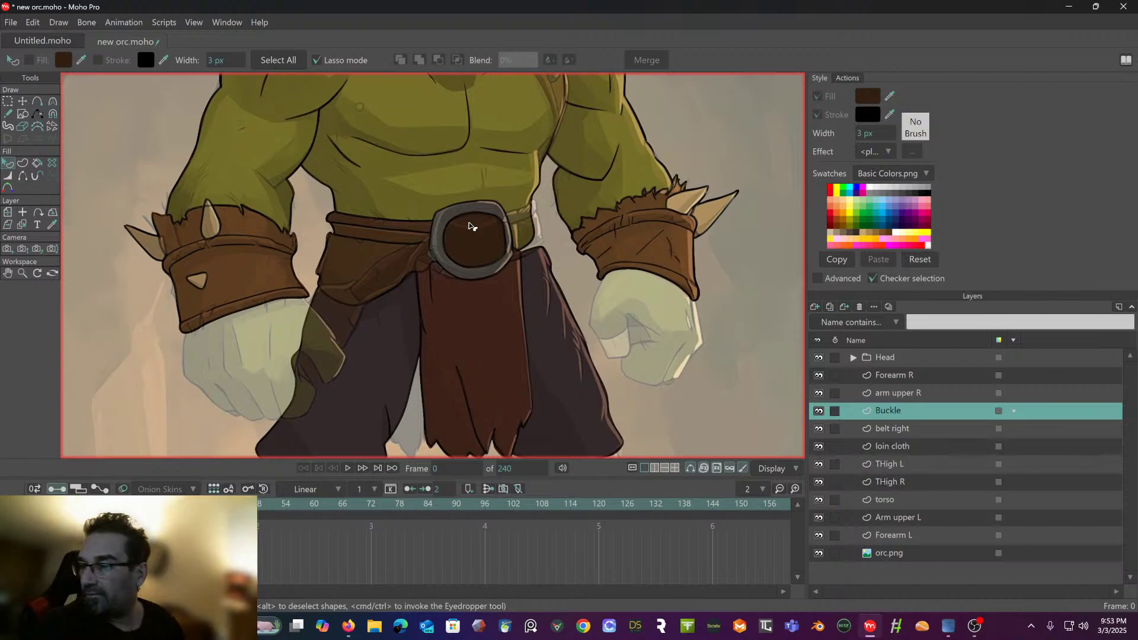
# - Add a vector layer directly above the belt right layer and name it "belt L"
pyautogui.scroll(2, 499, 222)
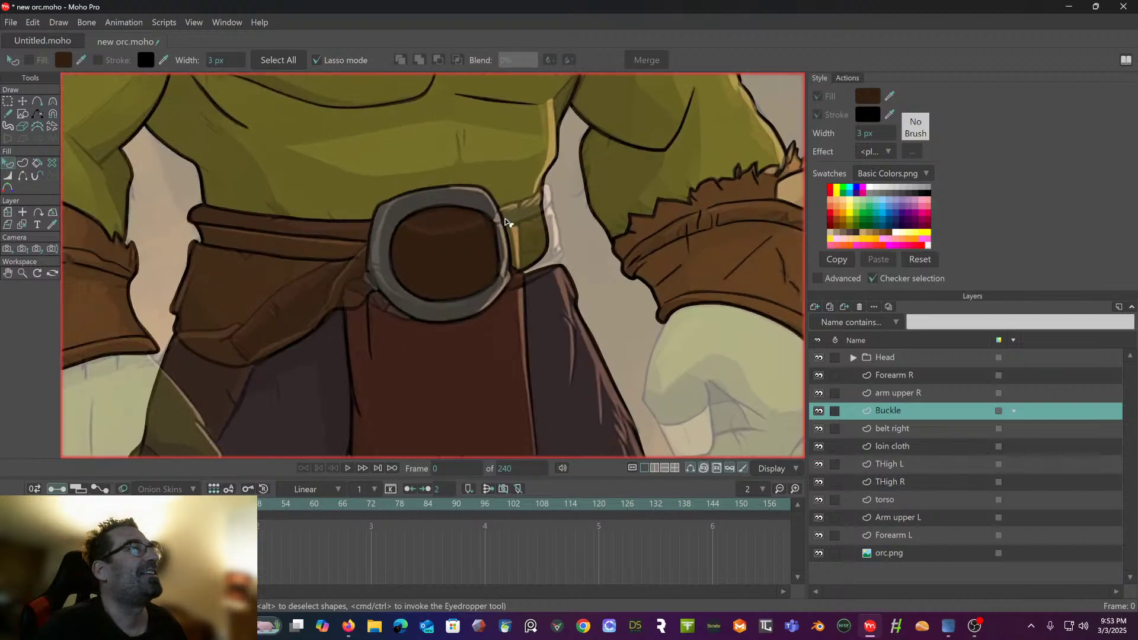
pyautogui.scroll(2, 505, 222)
pyautogui.moveTo(505, 222); pyautogui.dragTo(166, 117)
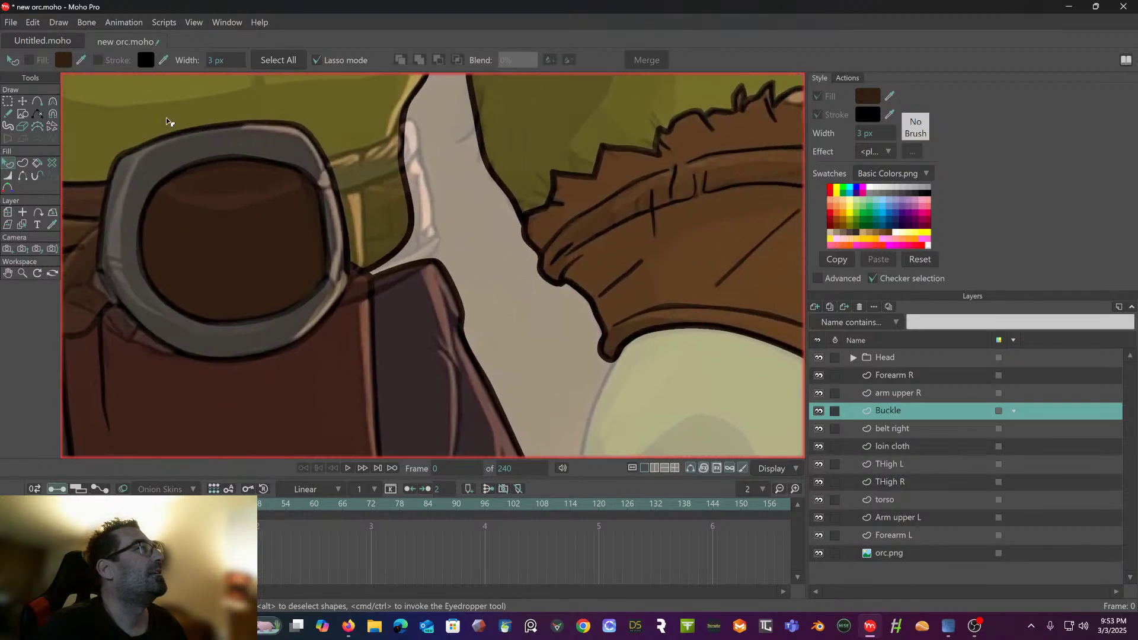
pyautogui.click(39, 100)
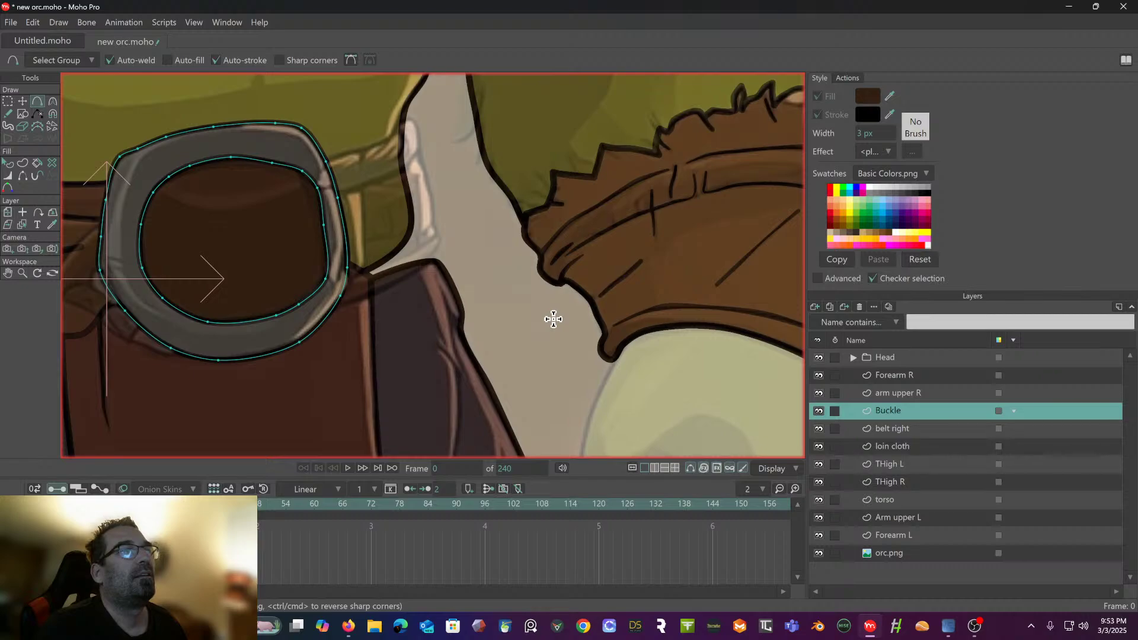
pyautogui.click(894, 428)
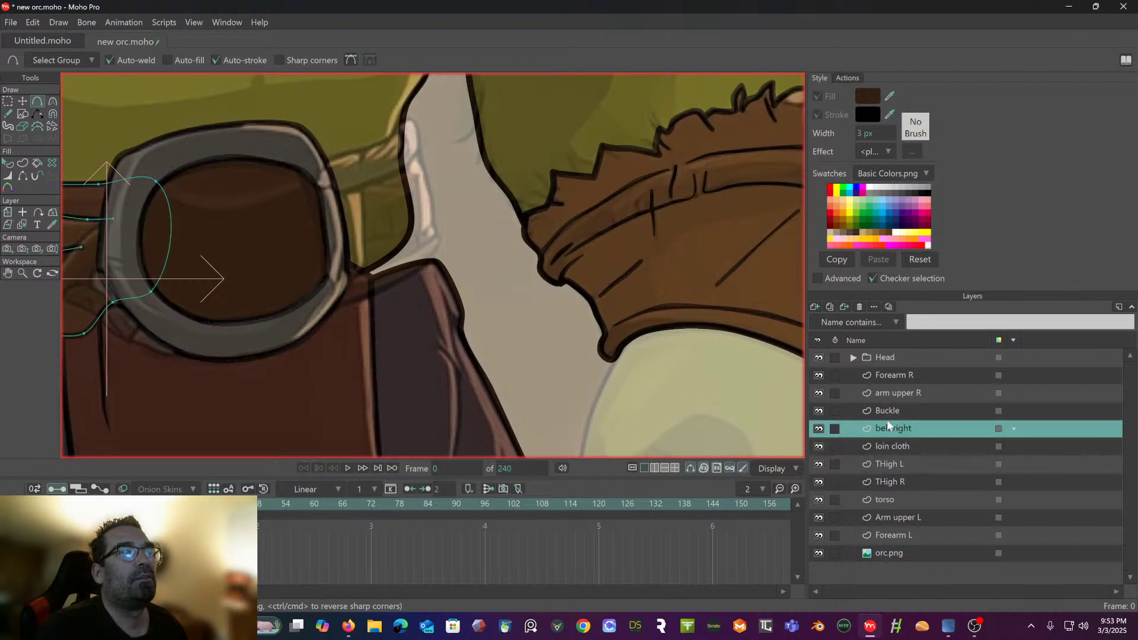
pyautogui.click(819, 305)
pyautogui.click(841, 320)
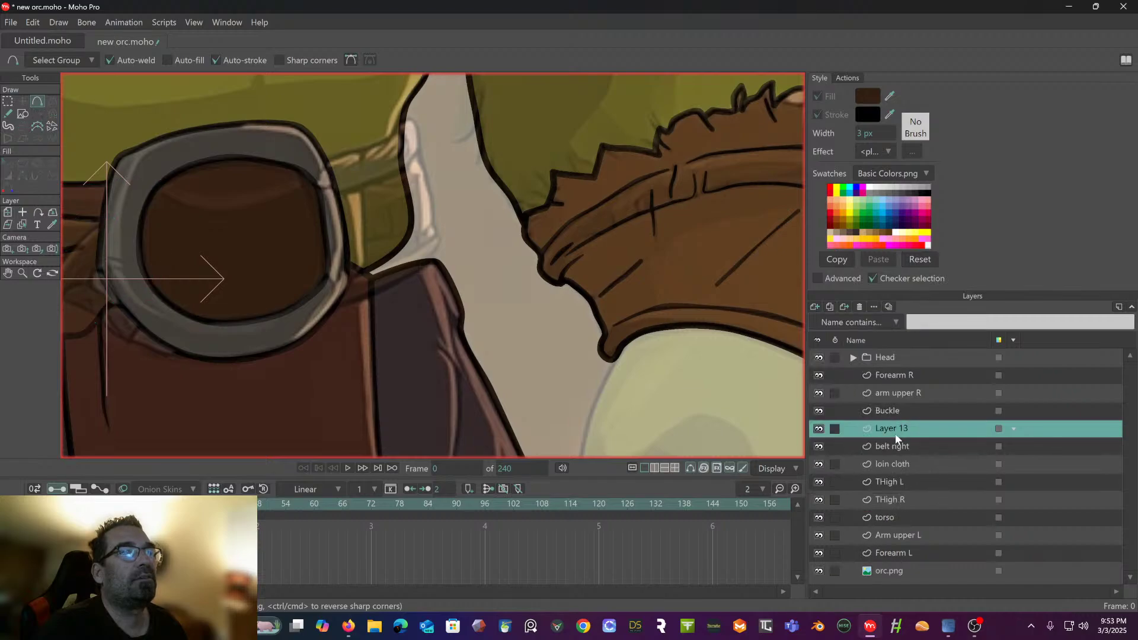
pyautogui.doubleClick(894, 429)
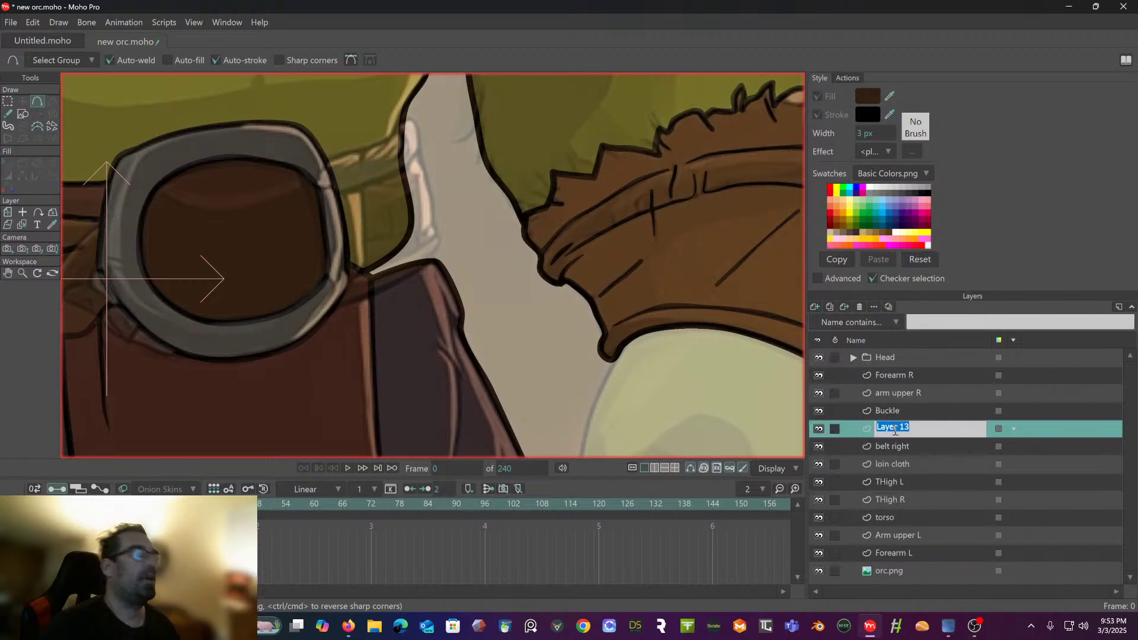
pyautogui.write('belt')
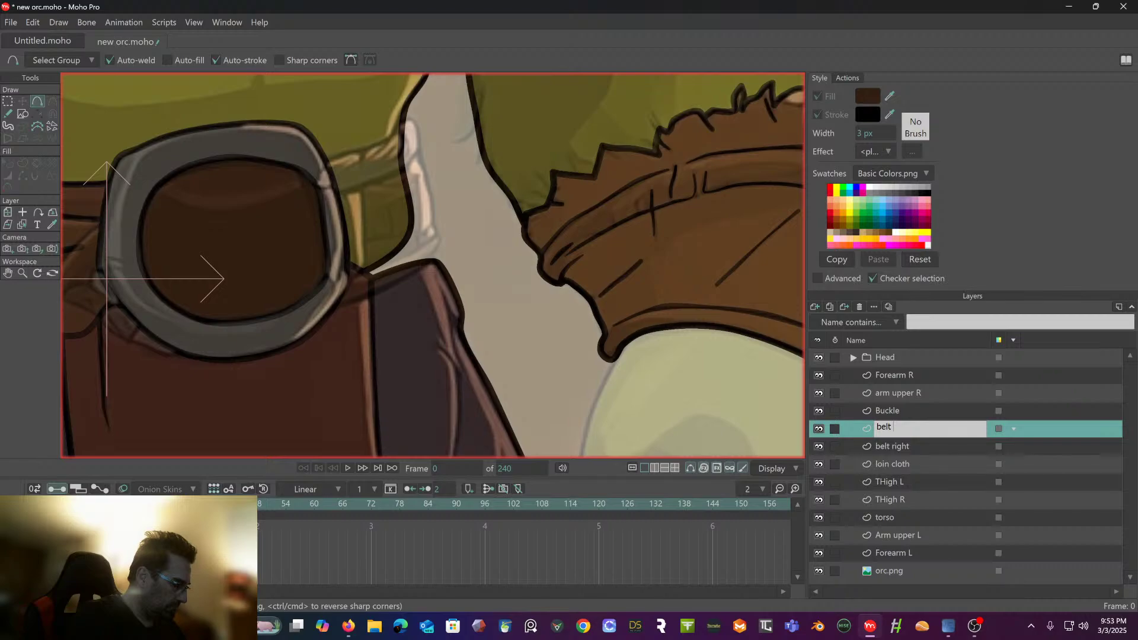
pyautogui.press('Return')
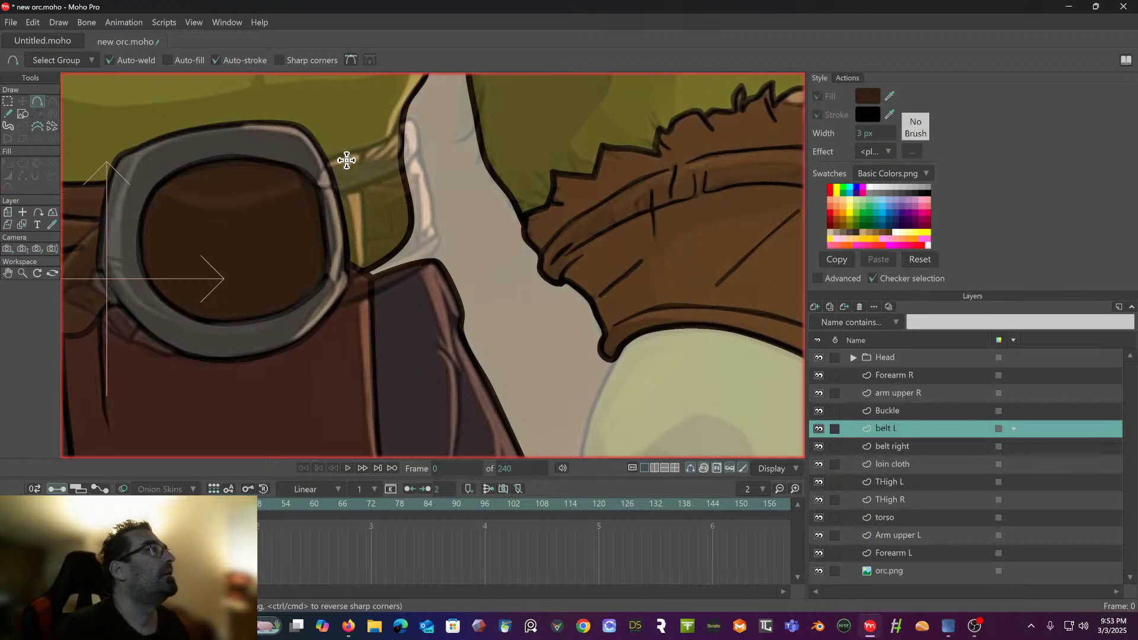
# - Trace the left belt section on the belt L layer as a closed outline, extending its inner end behind the buckle
pyautogui.moveTo(307, 163)
pyautogui.mouseDown()
pyautogui.moveTo(345, 157)
pyautogui.moveTo(400, 125)
pyautogui.mouseUp()
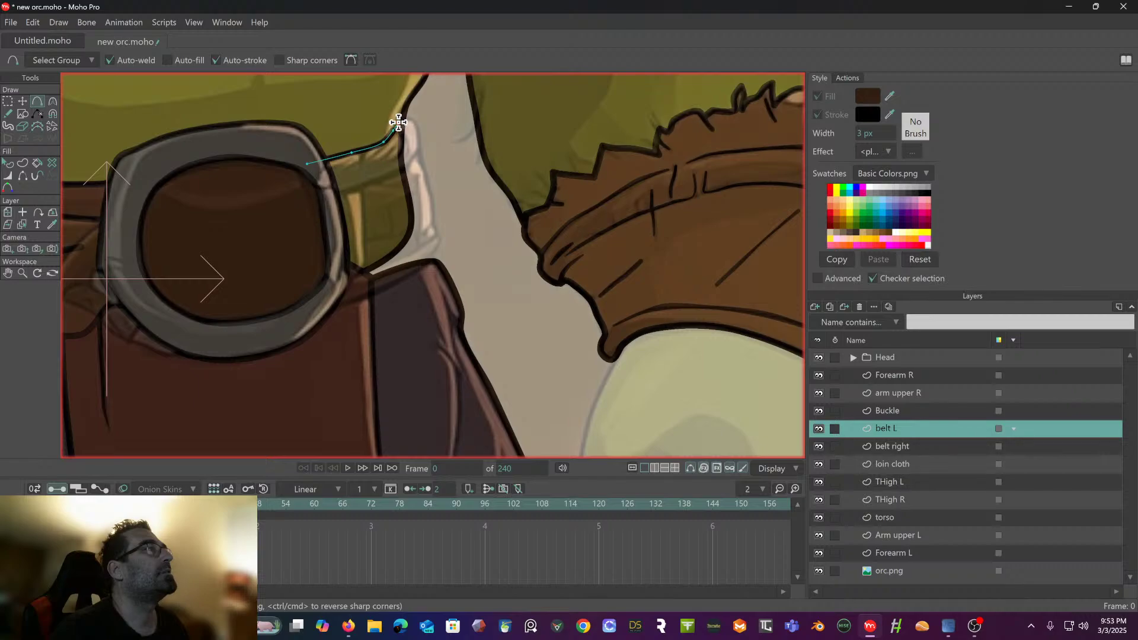
pyautogui.click(399, 122)
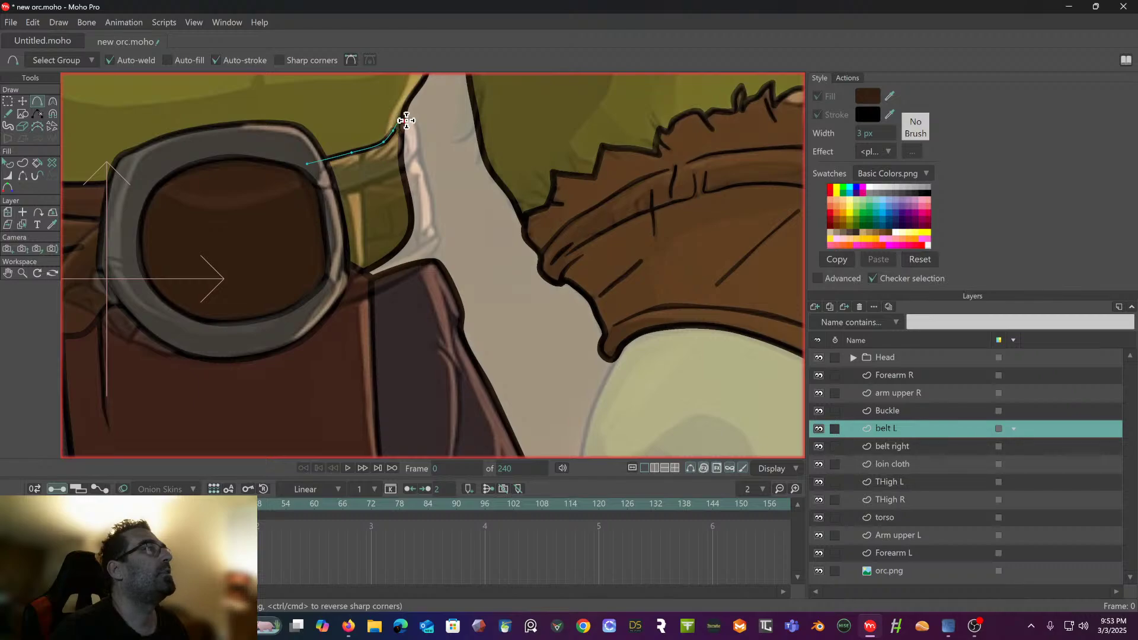
pyautogui.click(419, 153)
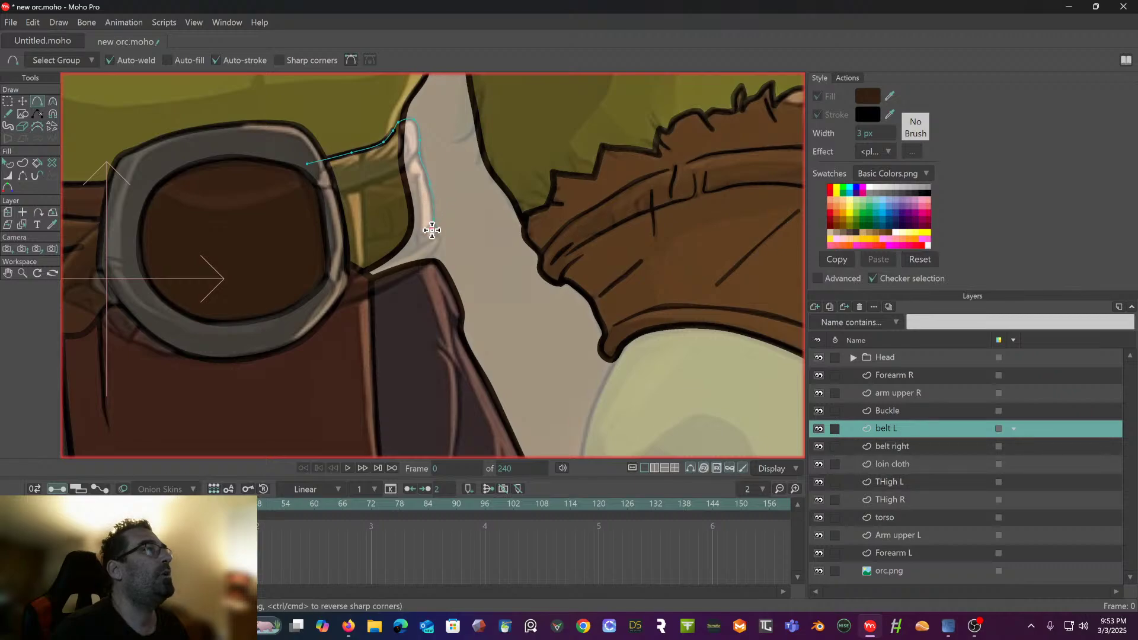
pyautogui.click(436, 248)
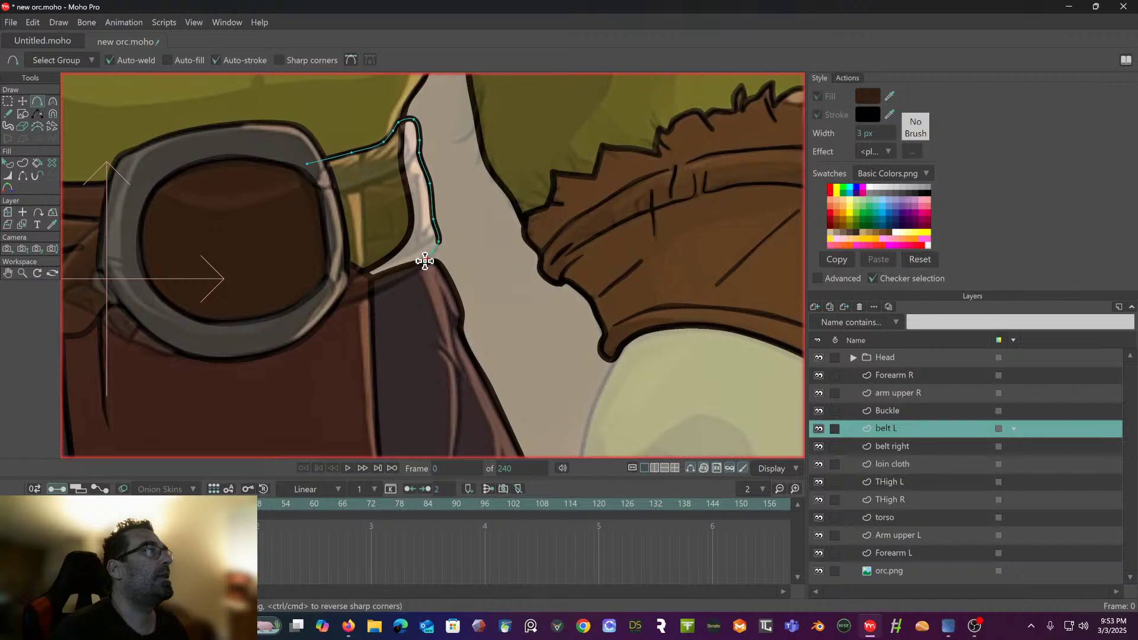
pyautogui.click(418, 270)
pyautogui.click(359, 304)
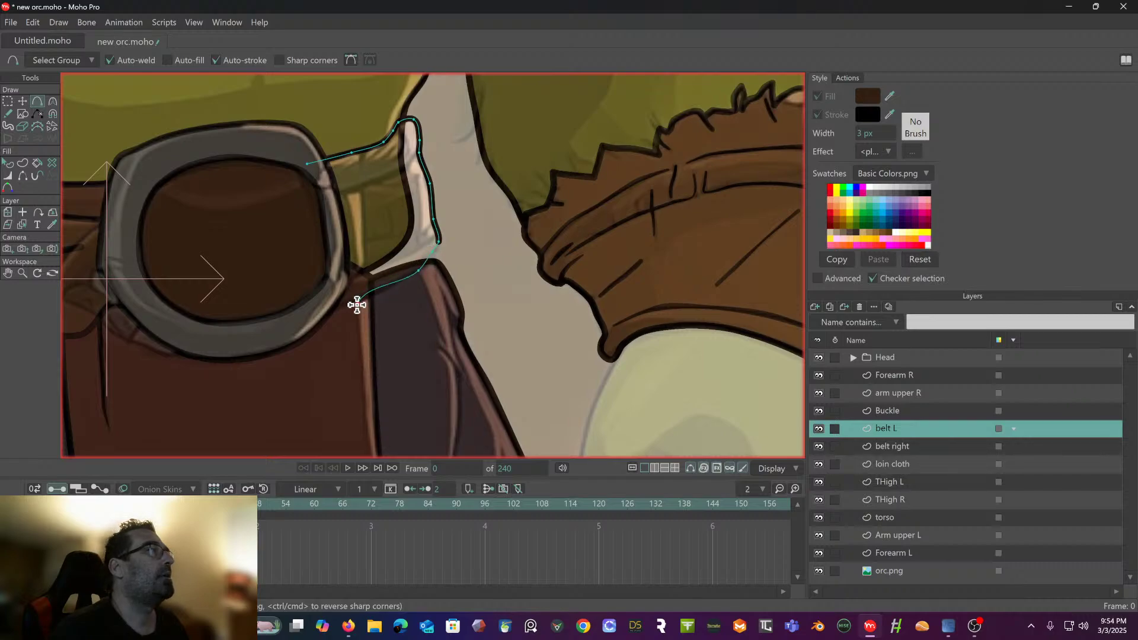
pyautogui.click(314, 315)
pyautogui.click(269, 275)
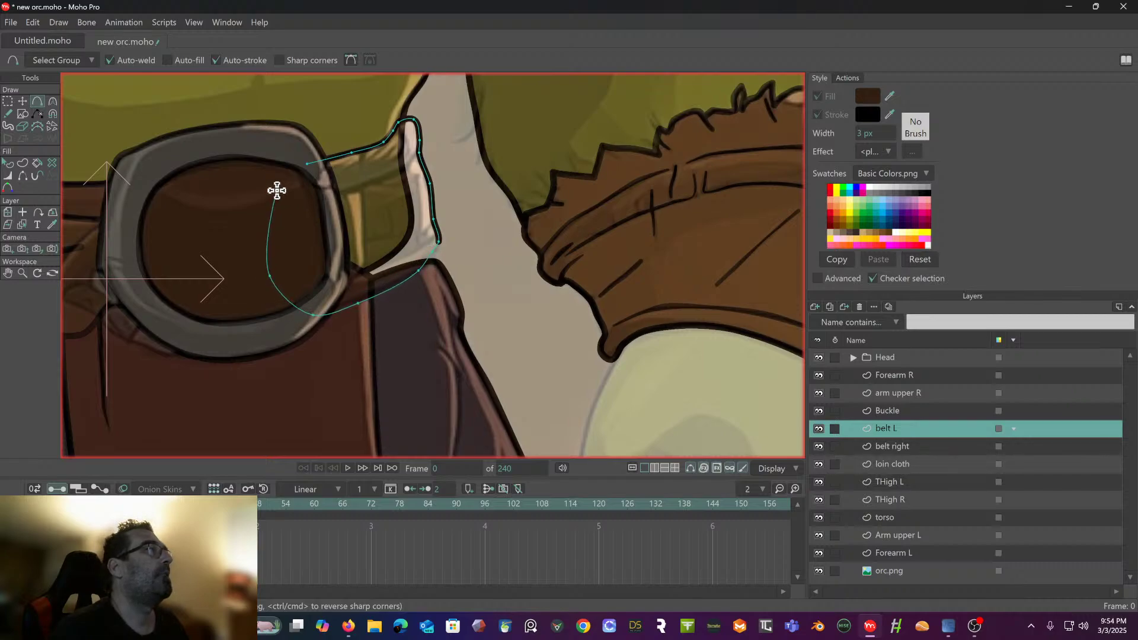
pyautogui.click(275, 190)
pyautogui.click(302, 165)
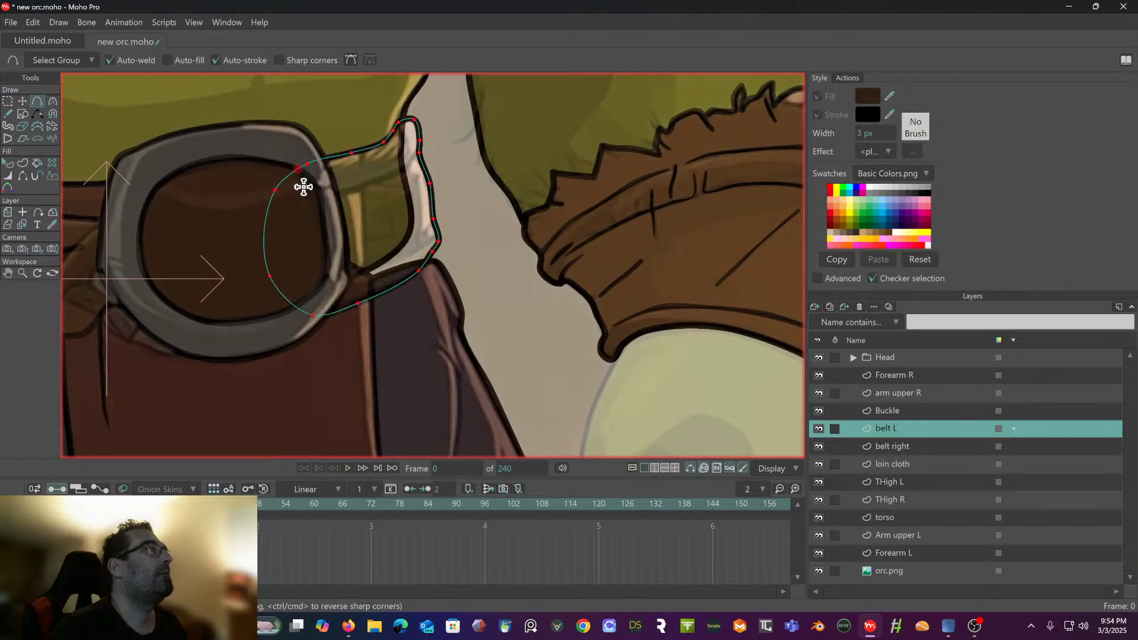
# - Turn on the fill of the left belt shape and sample its dark brown from the belt in the full-colour reference image
pyautogui.scroll(-2, 310, 204)
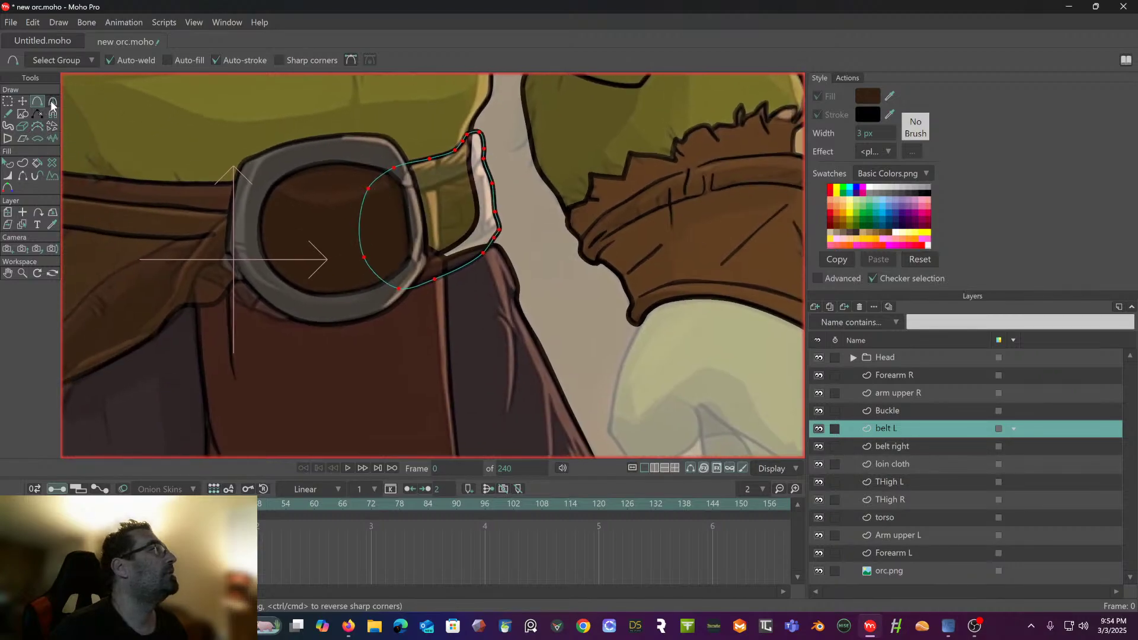
pyautogui.click(8, 166)
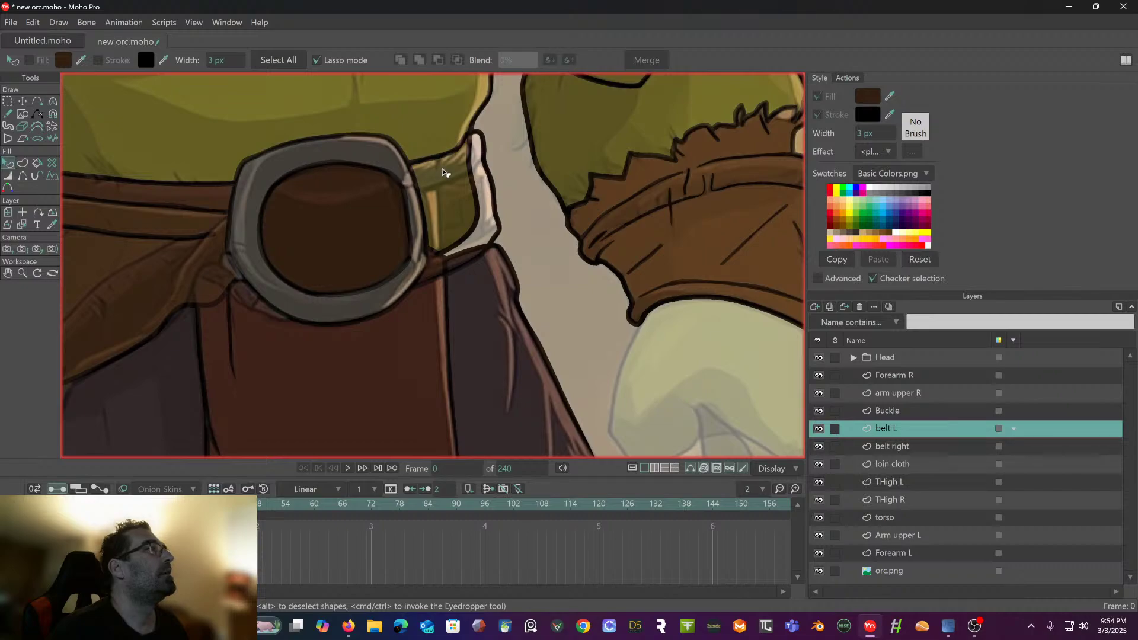
pyautogui.click(441, 161)
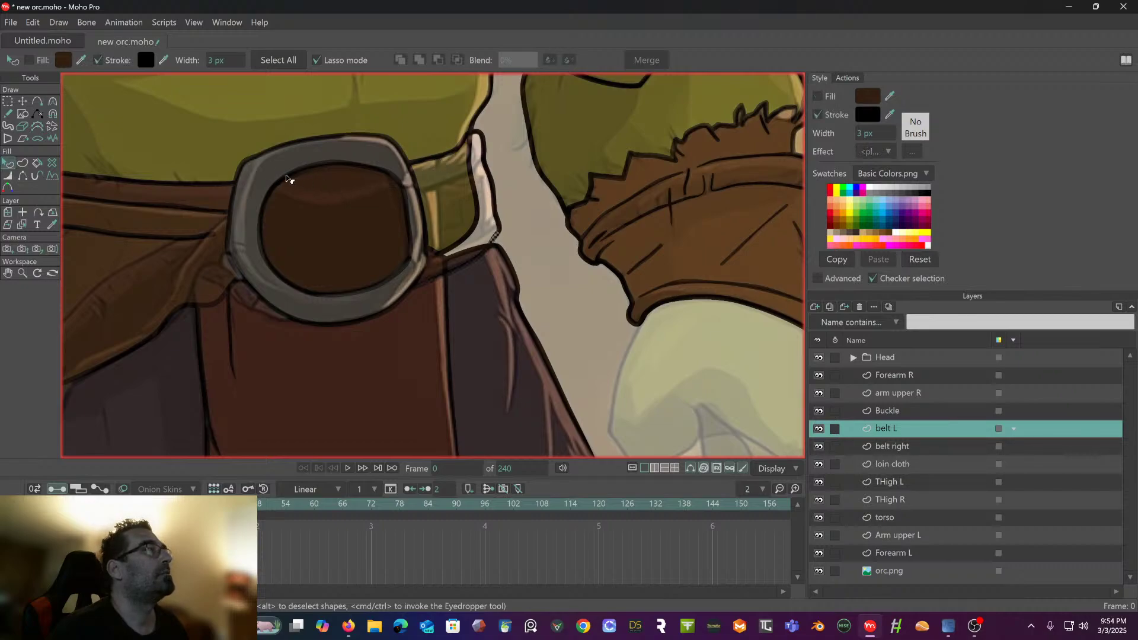
pyautogui.click(28, 60)
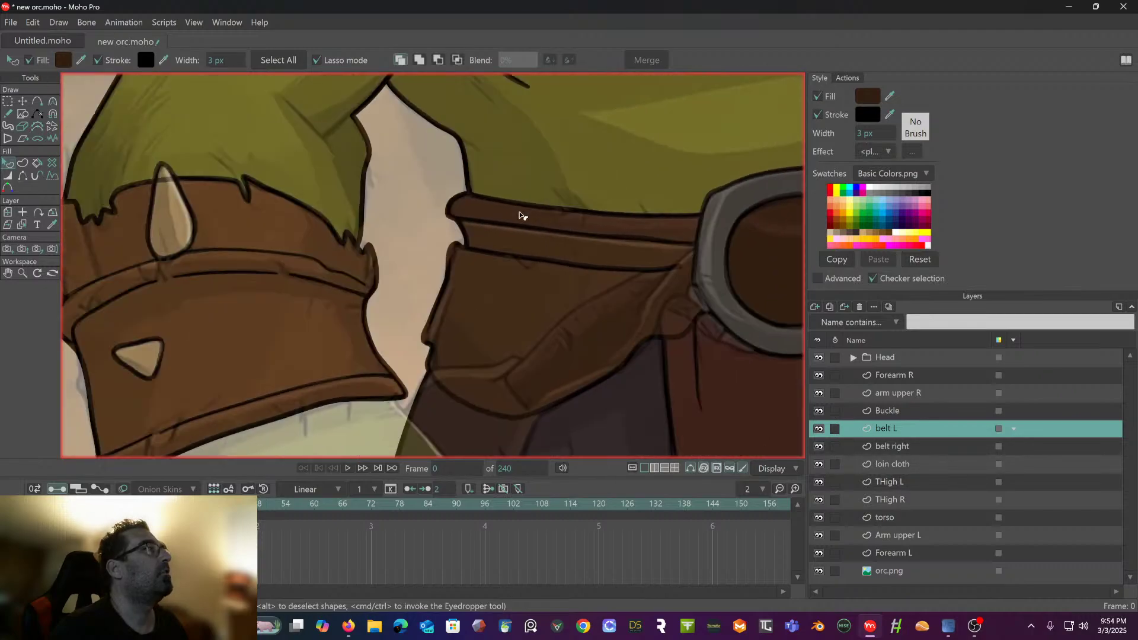
pyautogui.scroll(-3, 313, 183)
pyautogui.hscroll(-3, 318, 194)
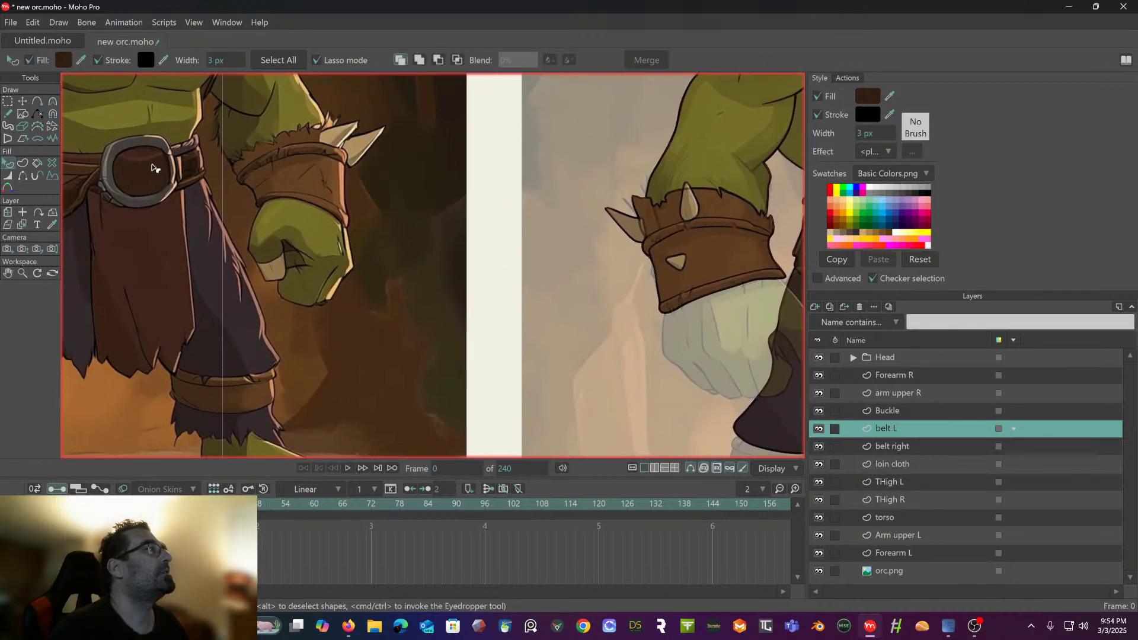
pyautogui.scroll(3, 165, 176)
pyautogui.scroll(2, 198, 178)
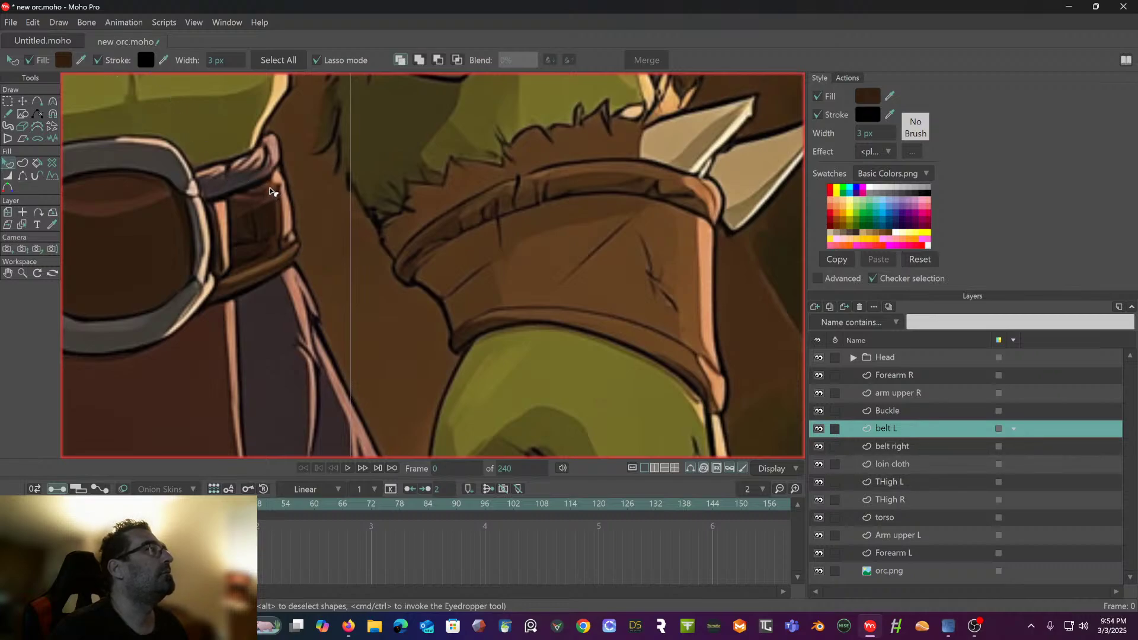
pyautogui.click(250, 205)
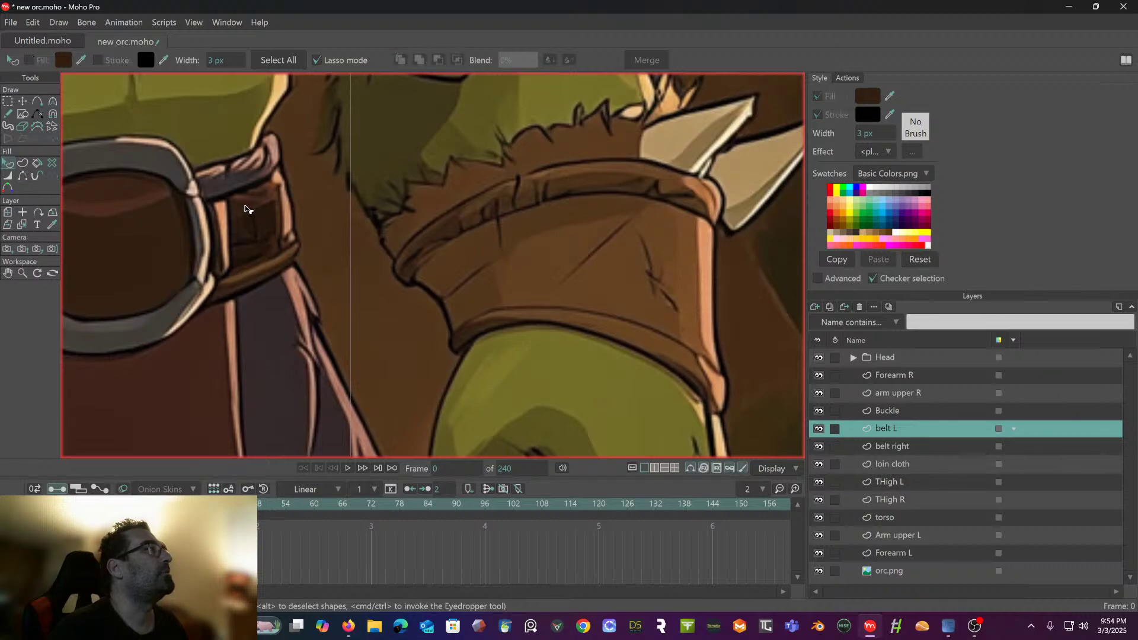
pyautogui.moveTo(438, 192); pyautogui.dragTo(229, 172)
pyautogui.scroll(-5, 229, 175)
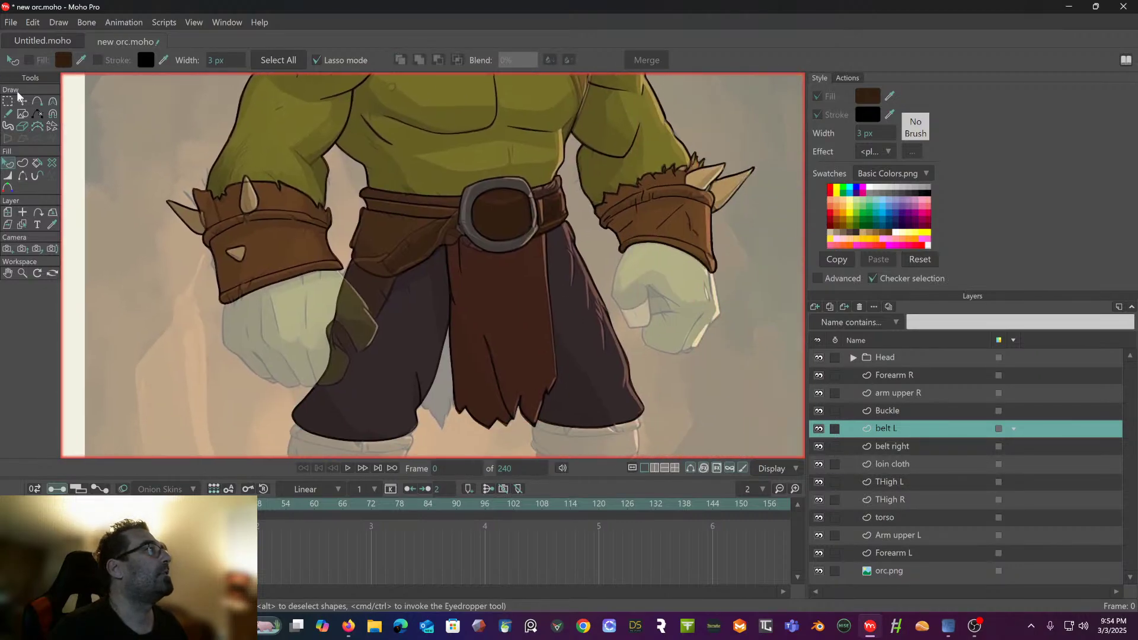
# - Hide the tracing overlay and inspect the finished belt and buckle artwork without it
pyautogui.click(8, 102)
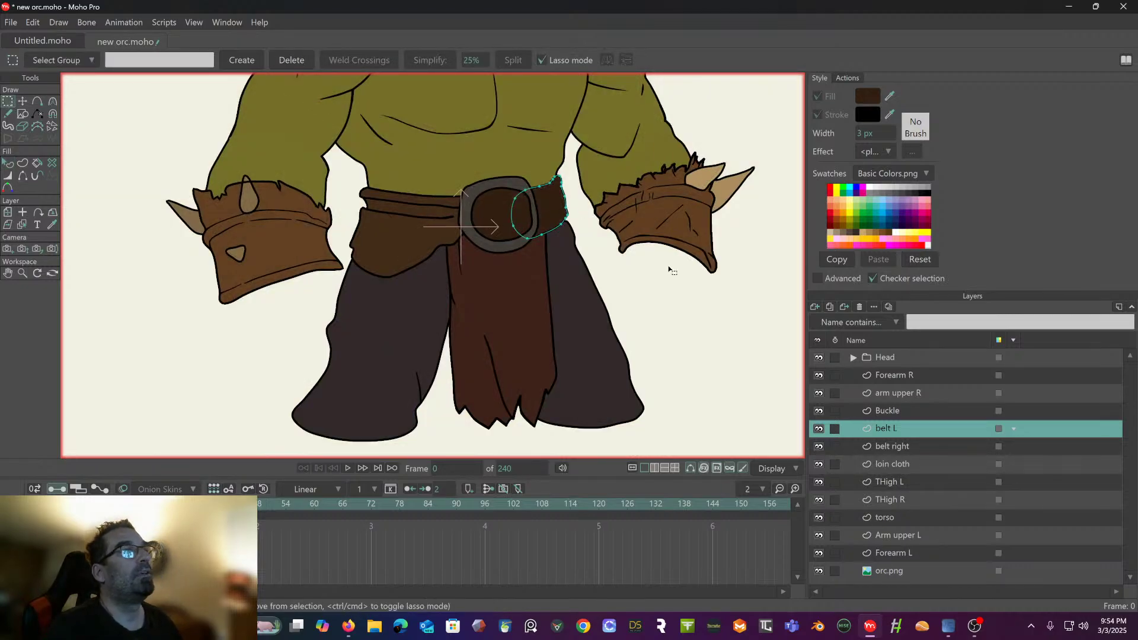
pyautogui.click(901, 358)
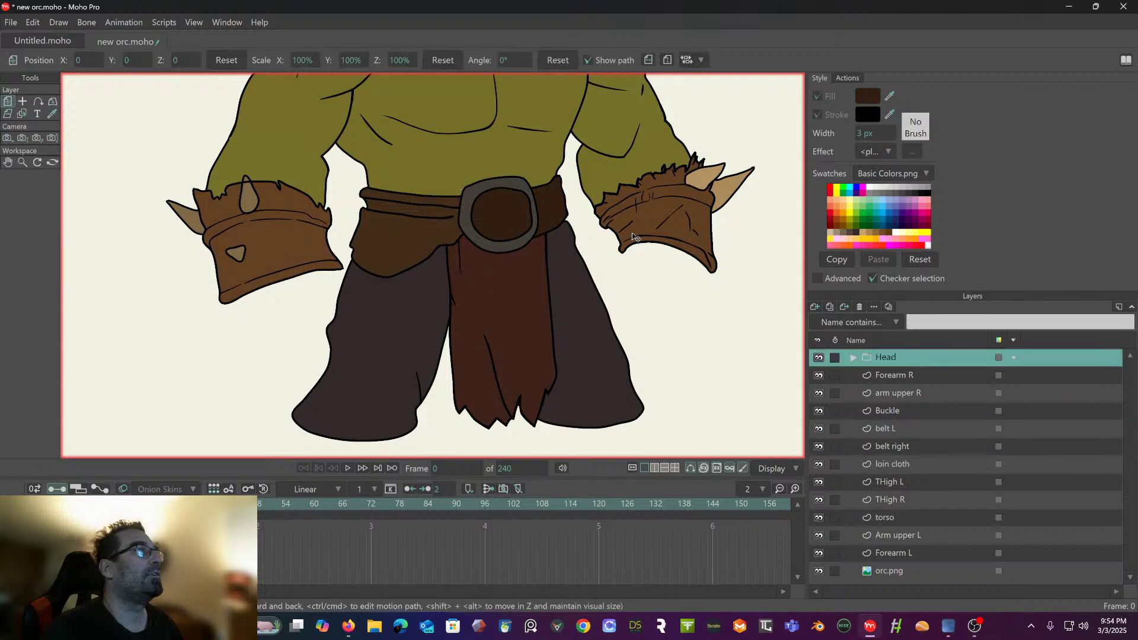
pyautogui.scroll(-3, 497, 299)
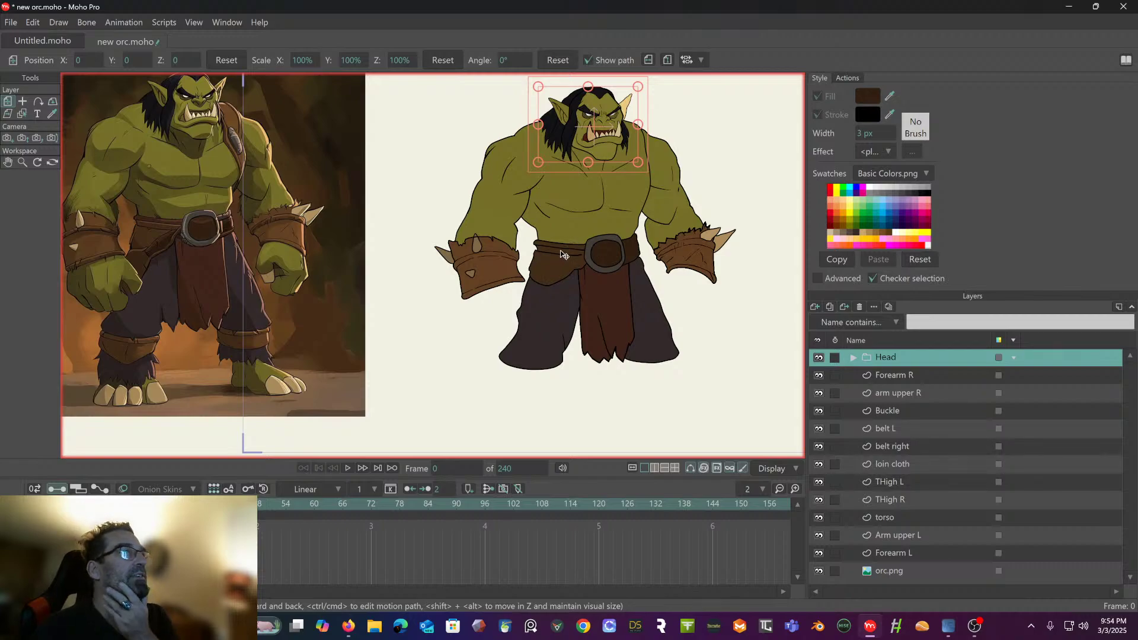
pyautogui.scroll(4, 585, 256)
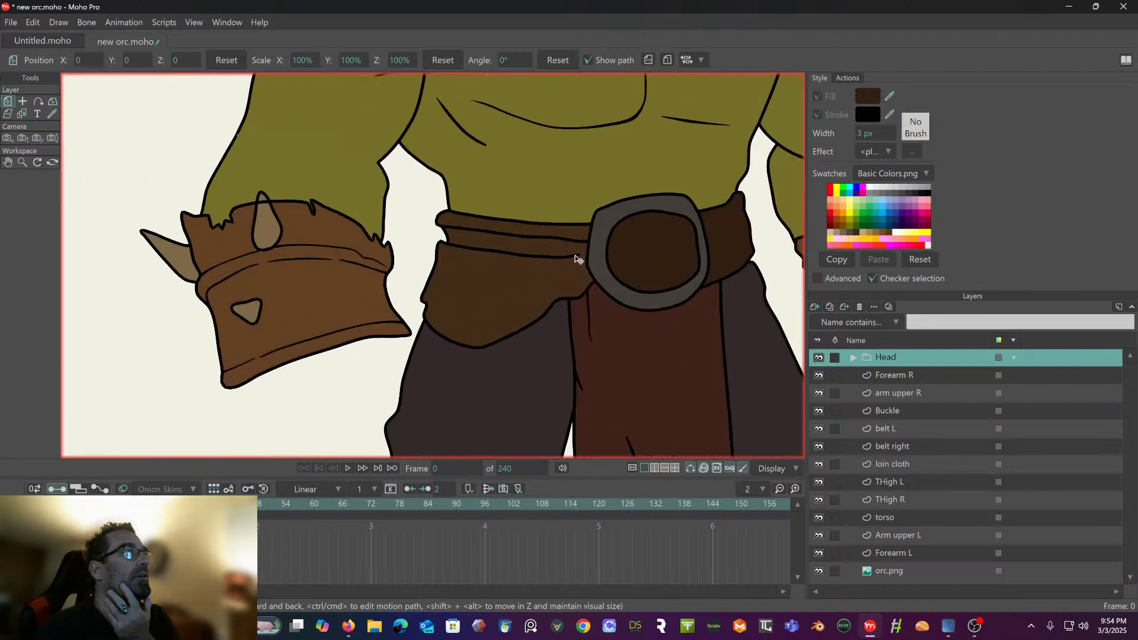
pyautogui.scroll(1, 570, 264)
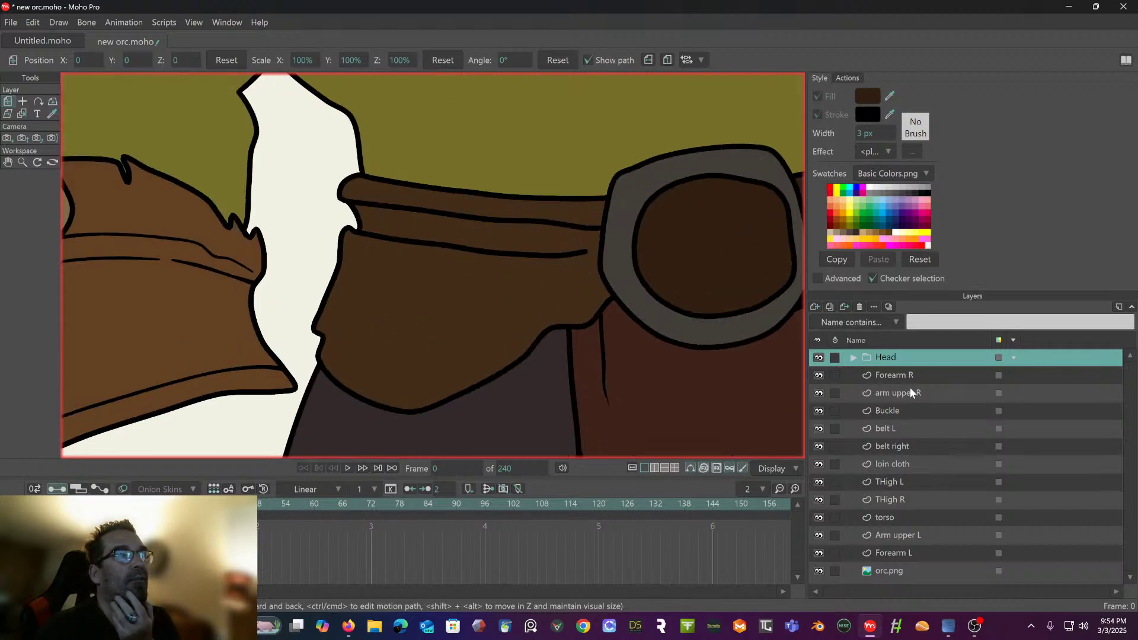
# - Extend the lower crease line on the belt right layer so its open end tucks behind the buckle rim
pyautogui.click(901, 446)
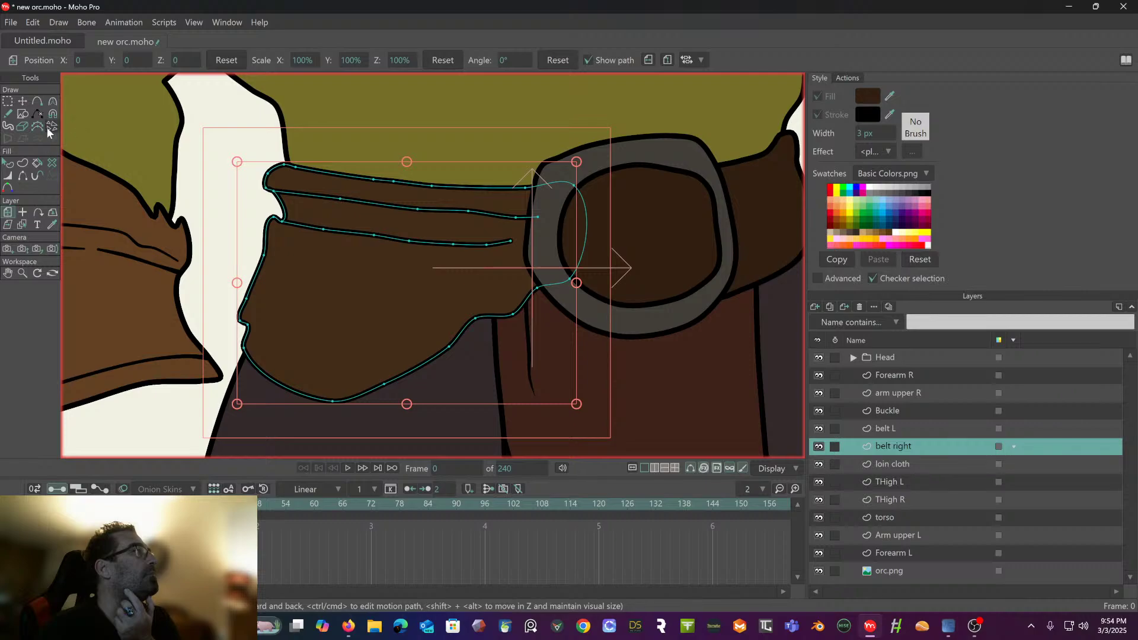
pyautogui.click(23, 101)
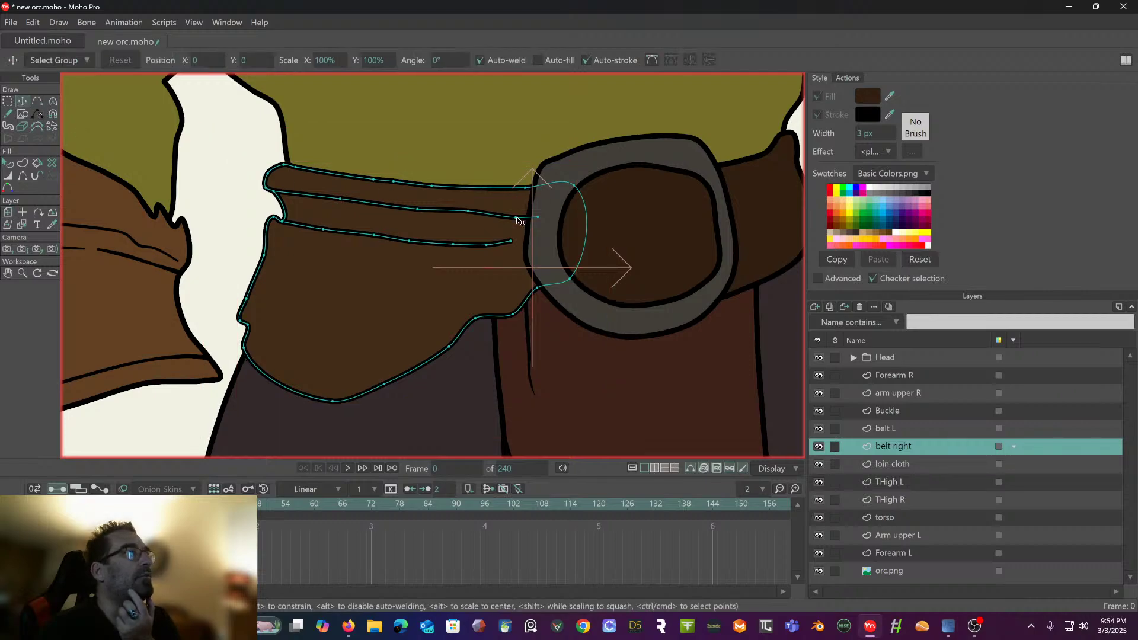
pyautogui.moveTo(513, 243); pyautogui.dragTo(541, 241)
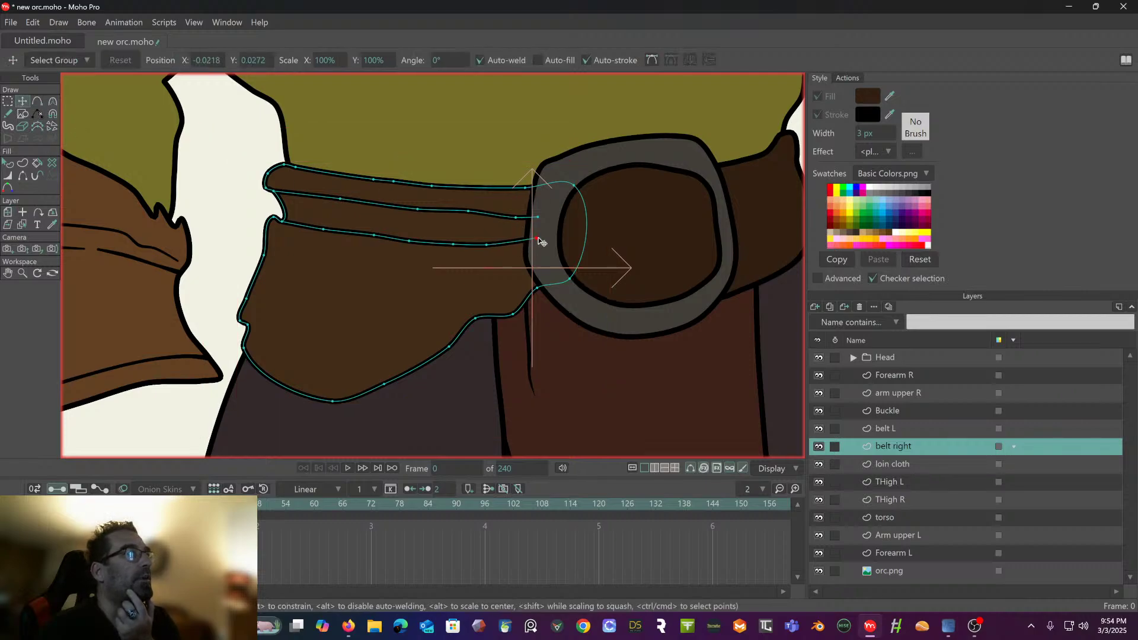
pyautogui.moveTo(354, 261); pyautogui.dragTo(412, 250)
pyautogui.moveTo(347, 272); pyautogui.dragTo(373, 262)
pyautogui.scroll(-4, 385, 260)
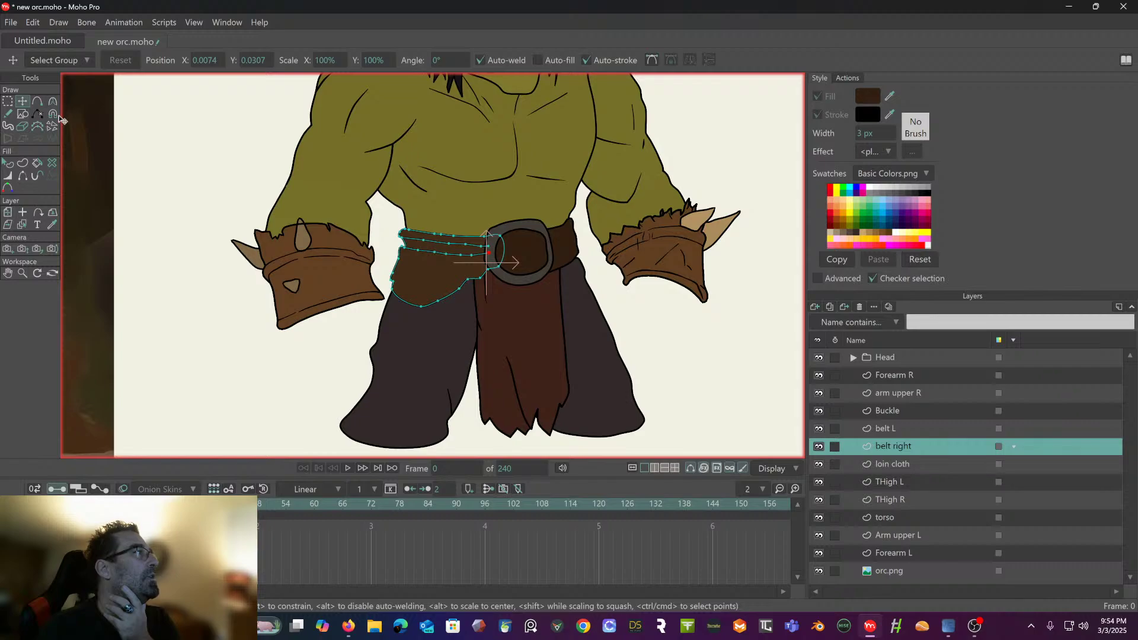
# - Raise the large spike on the upper edge of the Forearm R bracer to the front of its layer
pyautogui.click(9, 164)
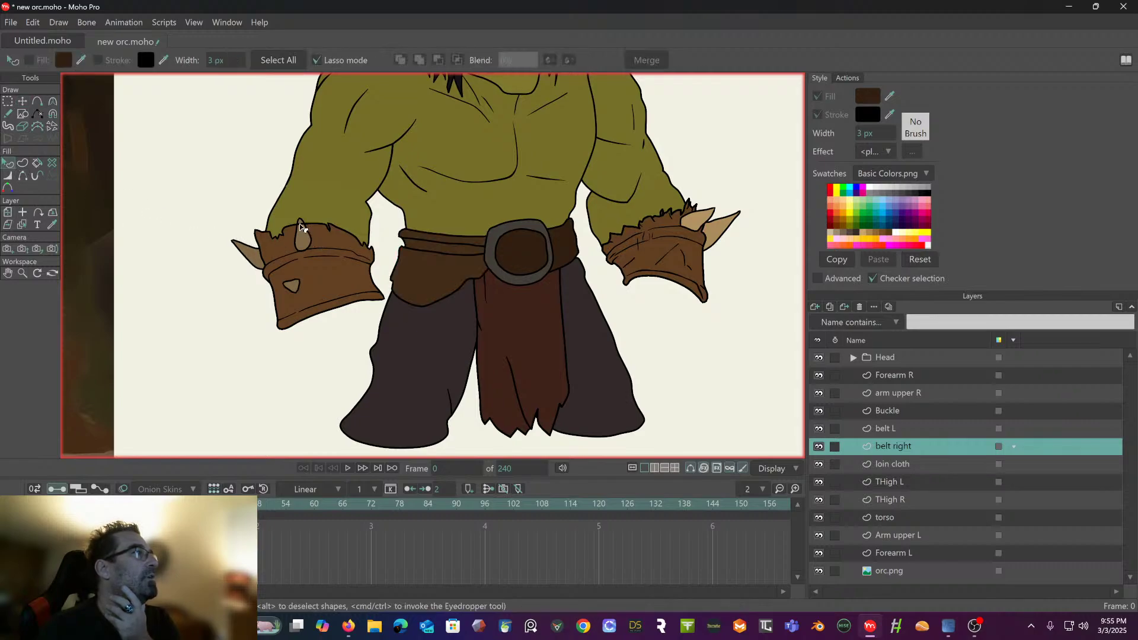
pyautogui.click(903, 380)
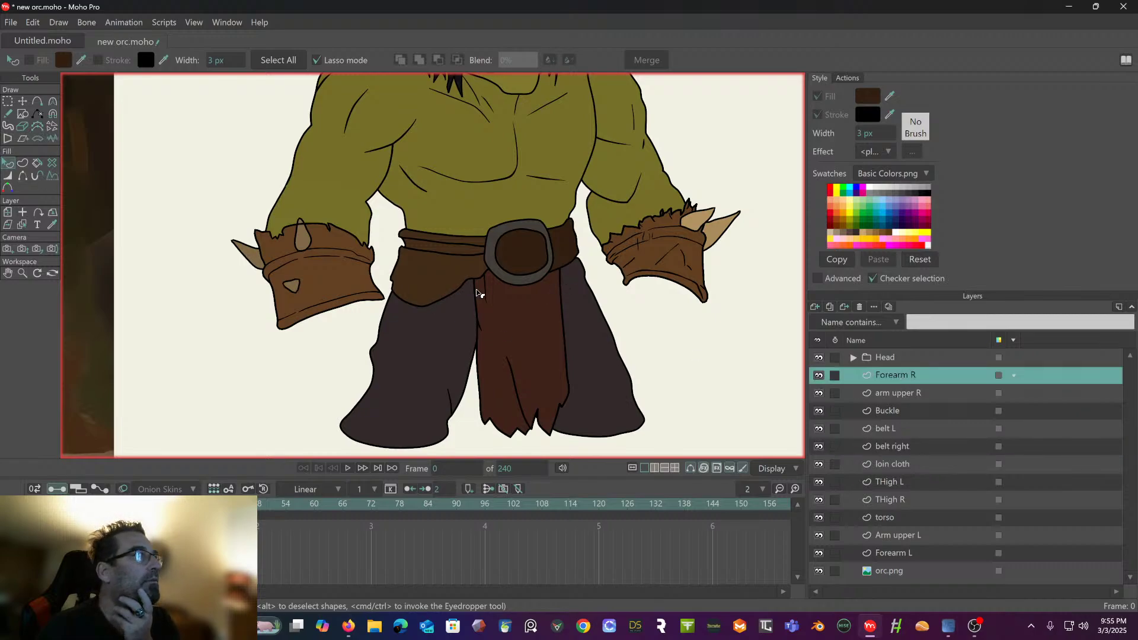
pyautogui.click(307, 240)
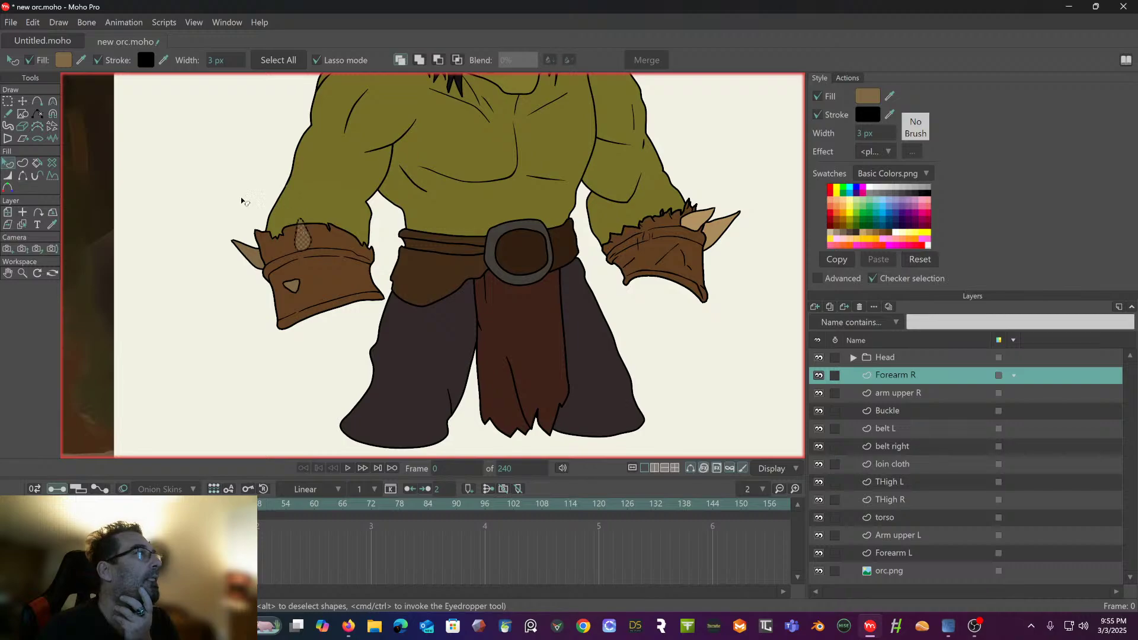
pyautogui.click(57, 20)
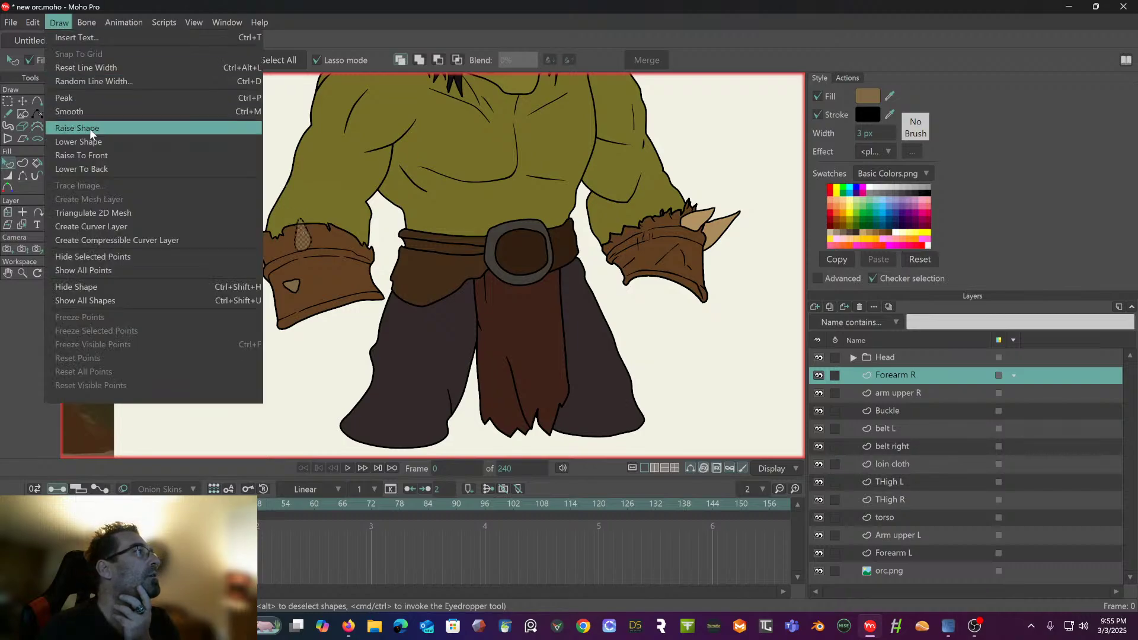
pyautogui.click(93, 155)
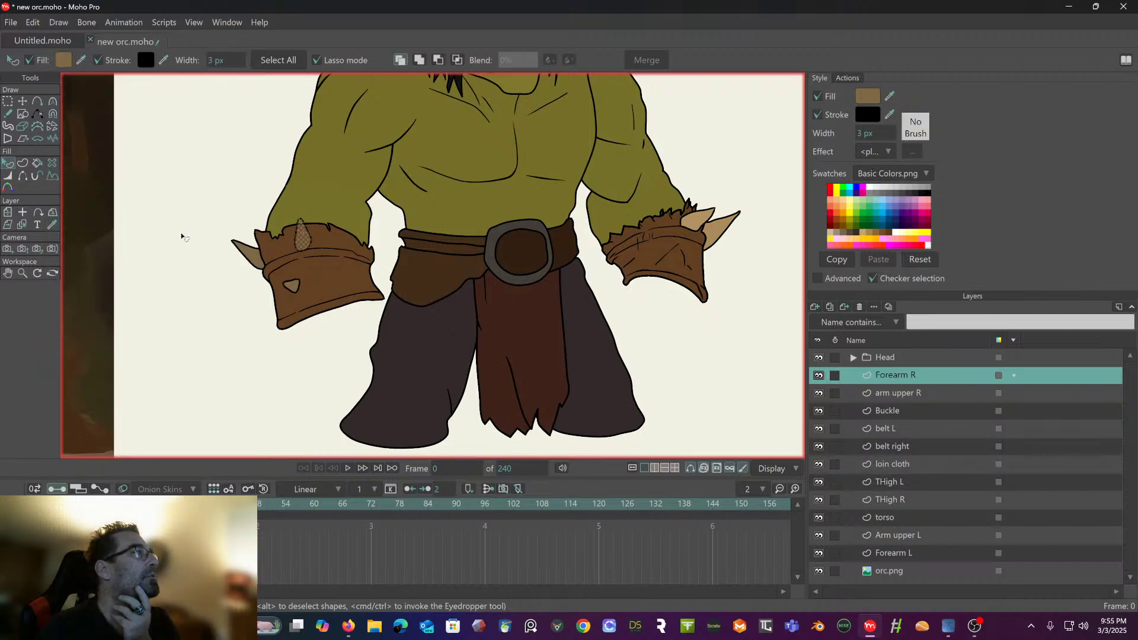
pyautogui.click(8, 102)
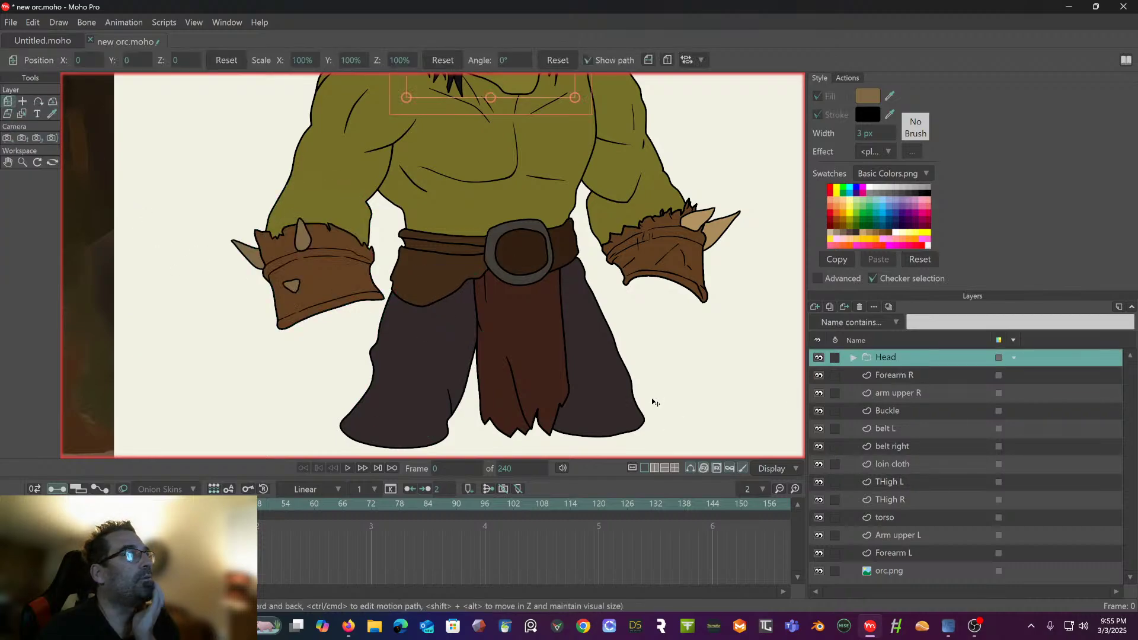
pyautogui.click(918, 356)
# - Compare the whole vector orc with the full-colour reference image to check which parts are still missing
pyautogui.moveTo(598, 293); pyautogui.dragTo(501, 304)
pyautogui.scroll(-4, 501, 304)
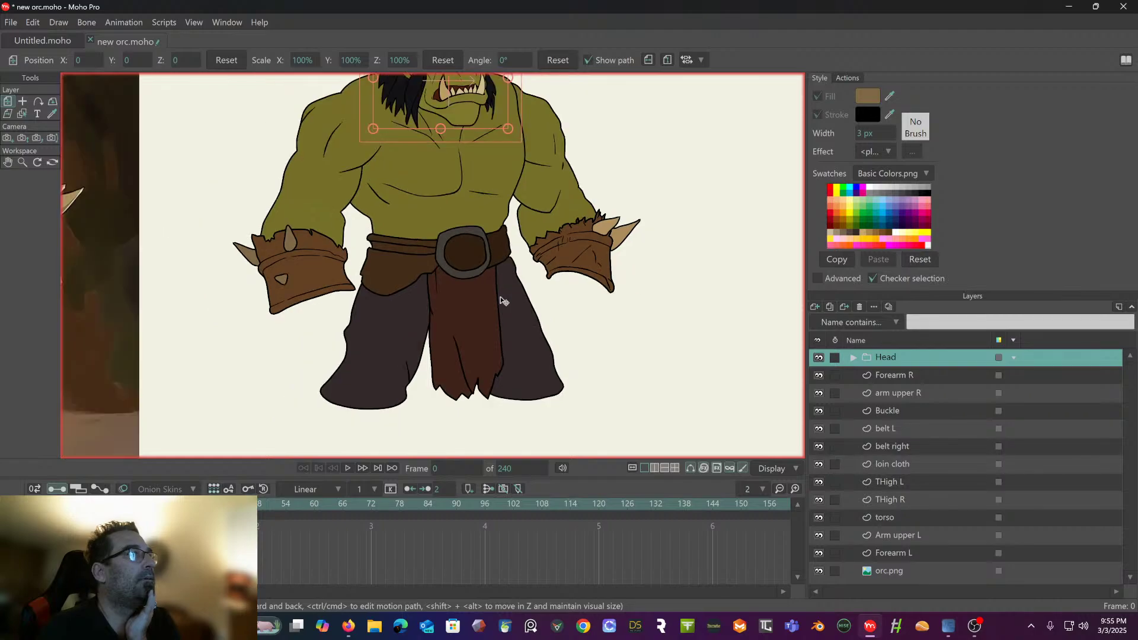
pyautogui.scroll(-1, 464, 340)
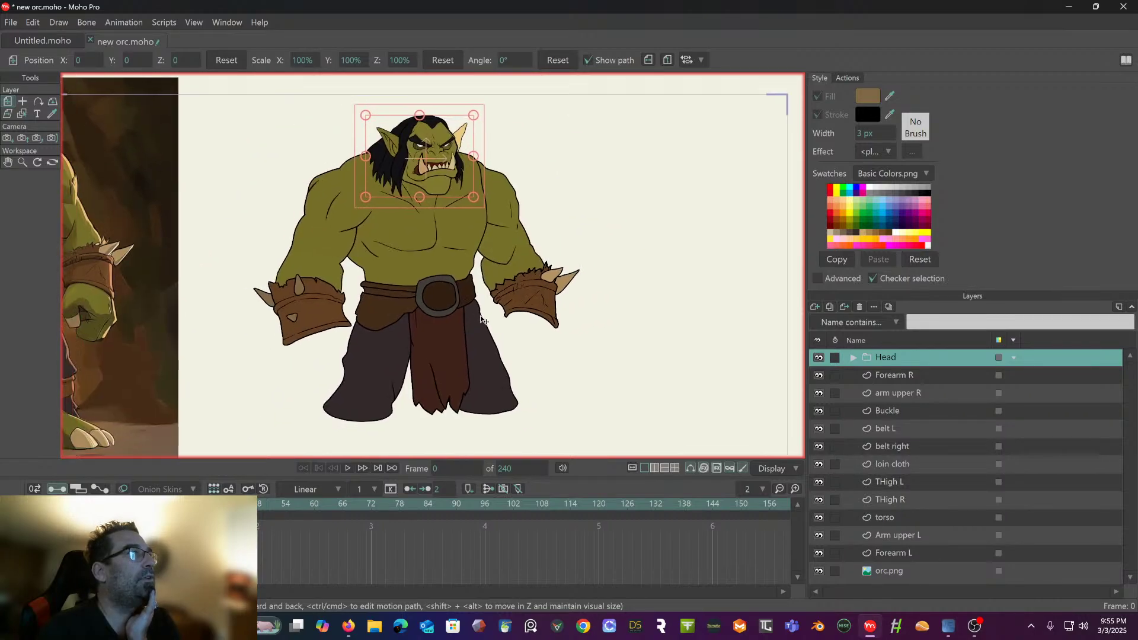
pyautogui.moveTo(464, 340); pyautogui.dragTo(652, 308)
pyautogui.scroll(-2, 653, 296)
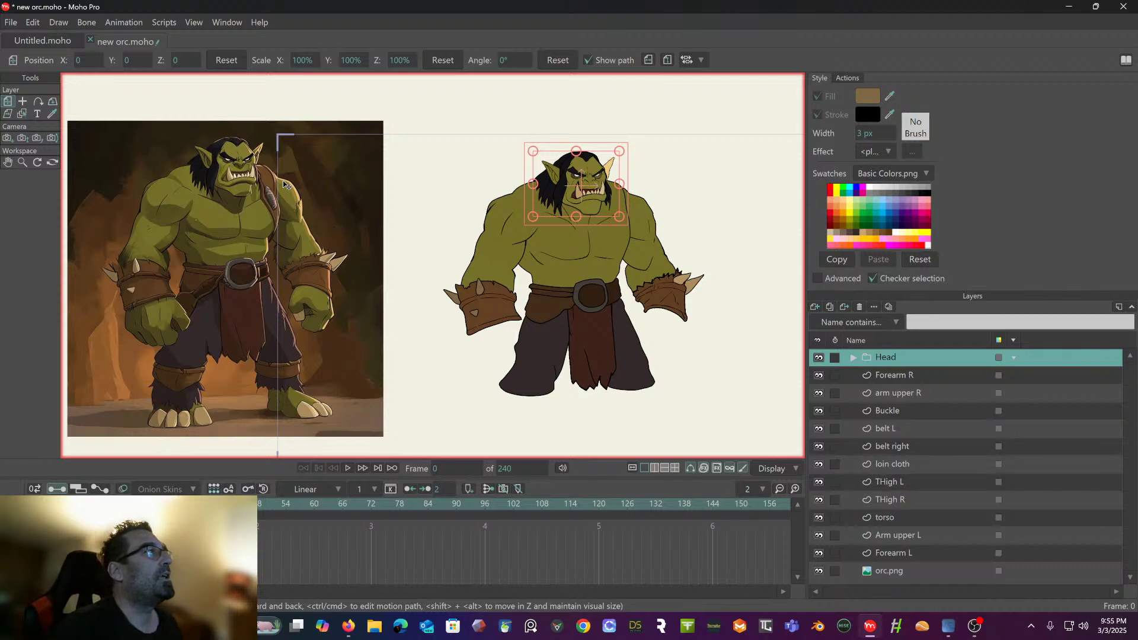
pyautogui.scroll(-1, 560, 243)
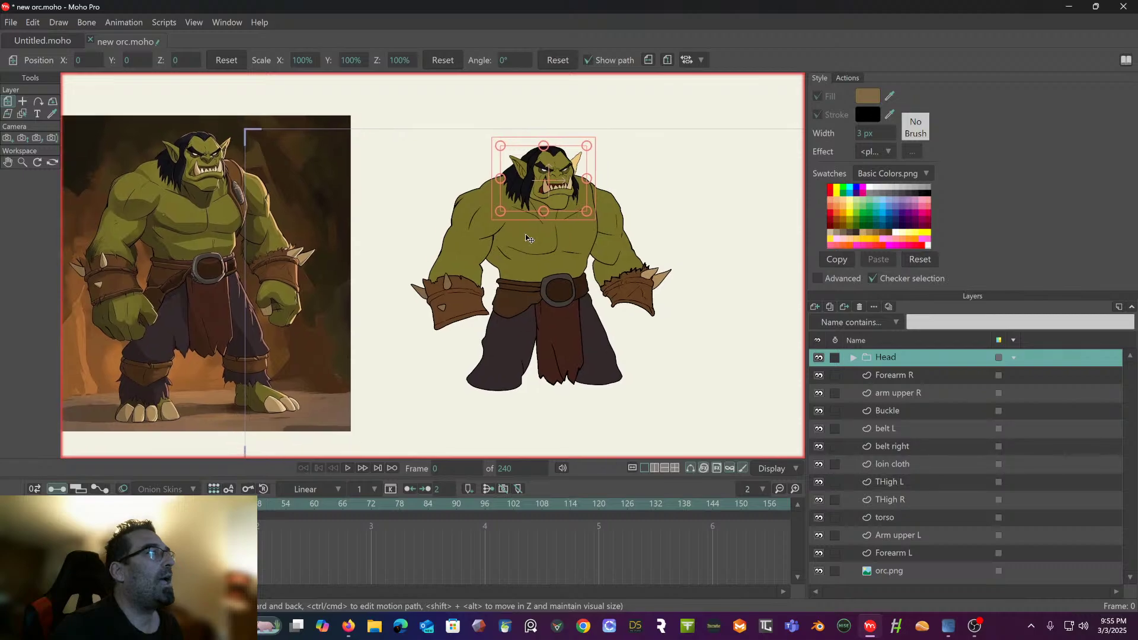
pyautogui.scroll(1, 558, 244)
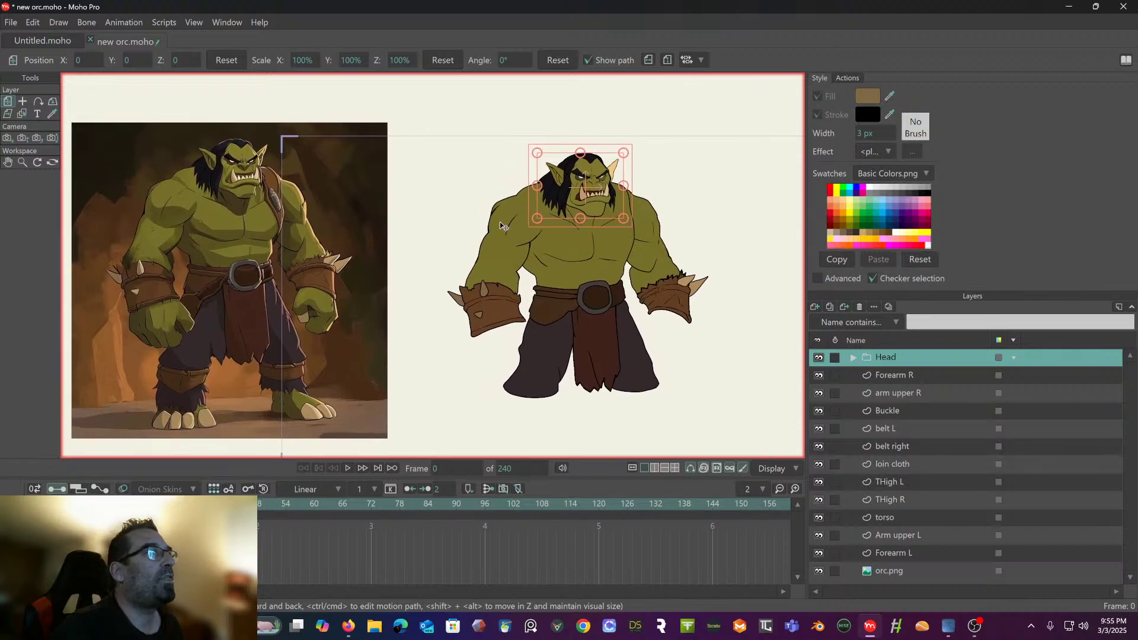
# - Add a new vector layer directly above the torso layer and name it neck shadow
pyautogui.scroll(2, 527, 233)
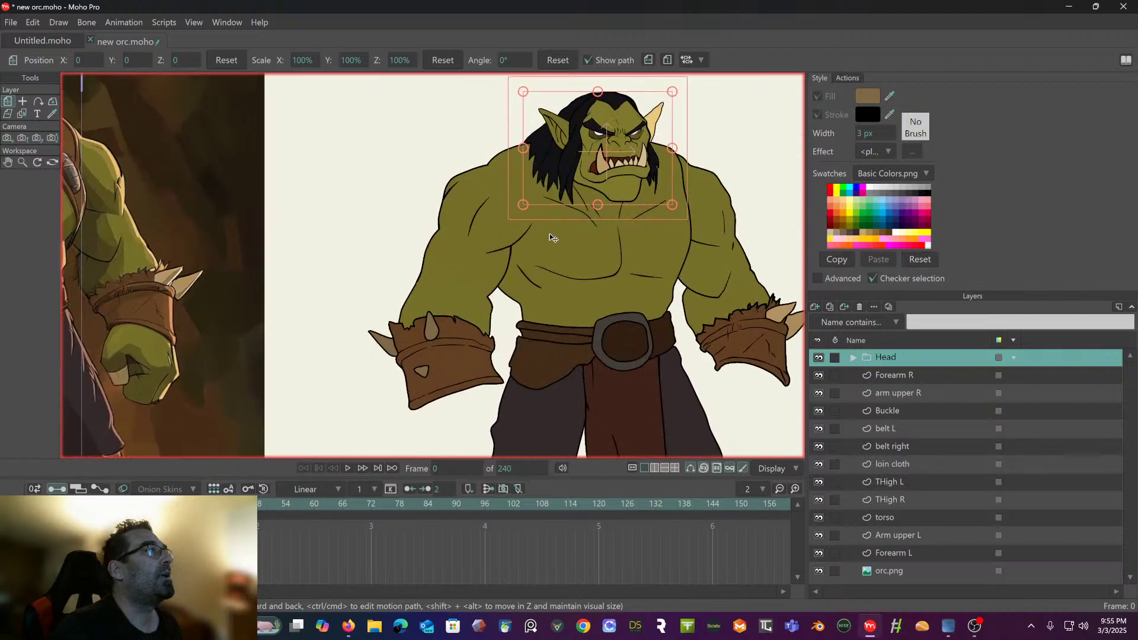
pyautogui.moveTo(551, 237); pyautogui.dragTo(428, 261)
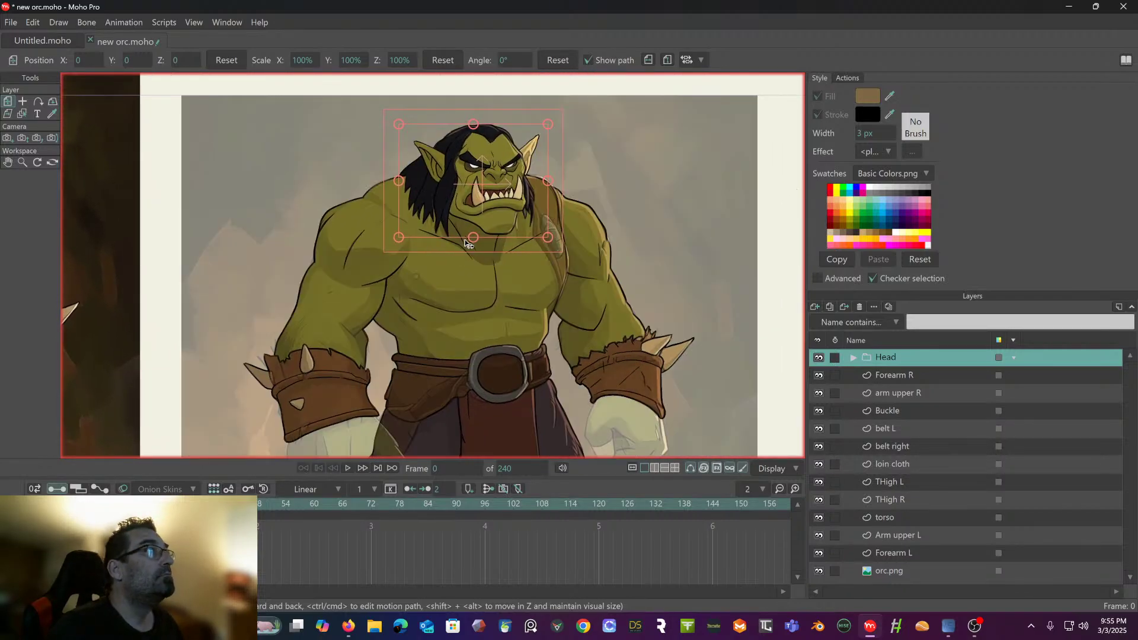
pyautogui.scroll(4, 468, 248)
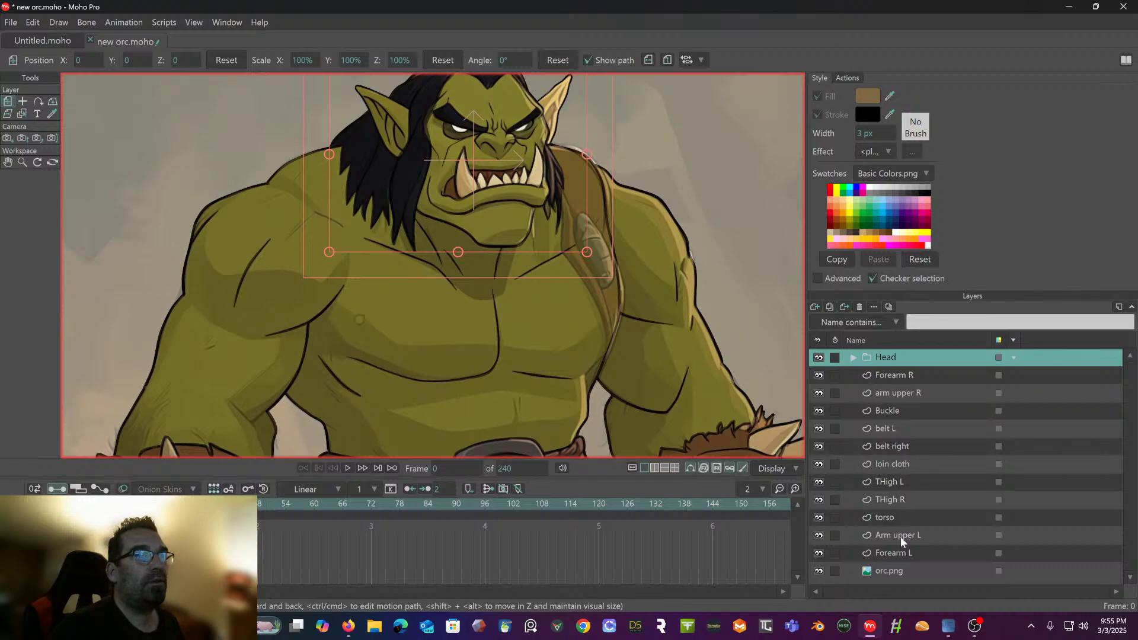
pyautogui.click(896, 517)
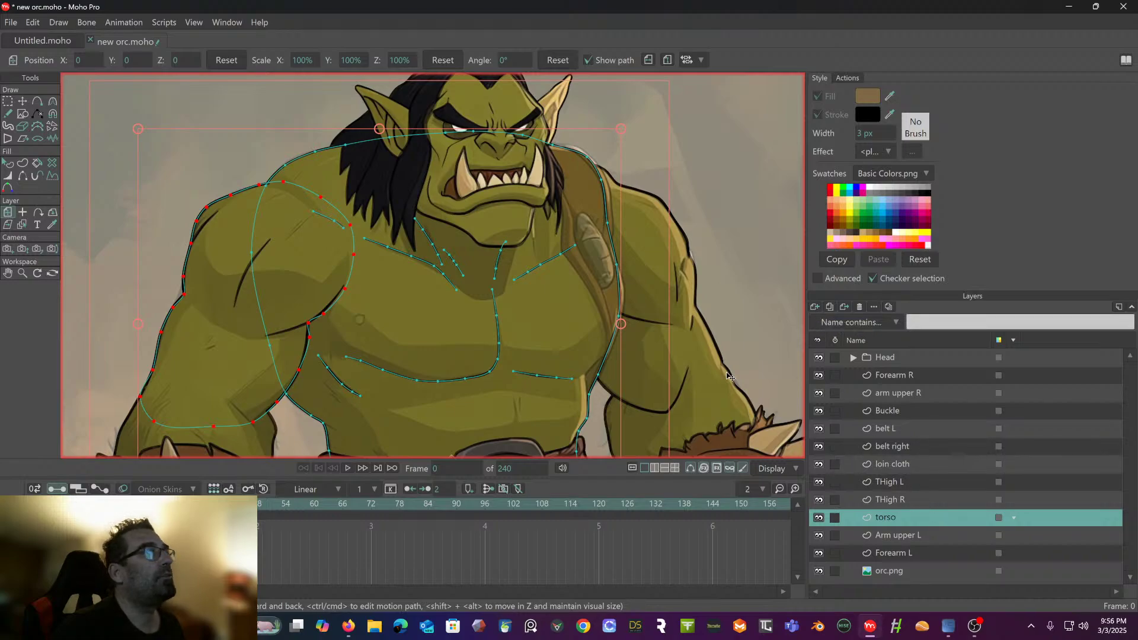
pyautogui.click(815, 308)
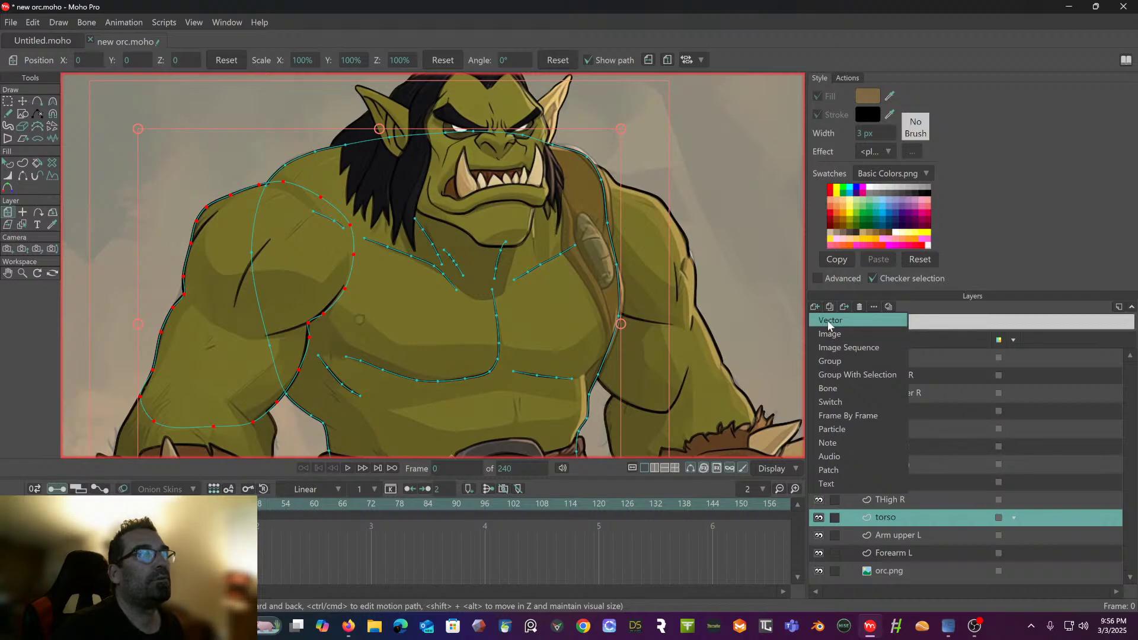
pyautogui.click(827, 320)
pyautogui.doubleClick(899, 520)
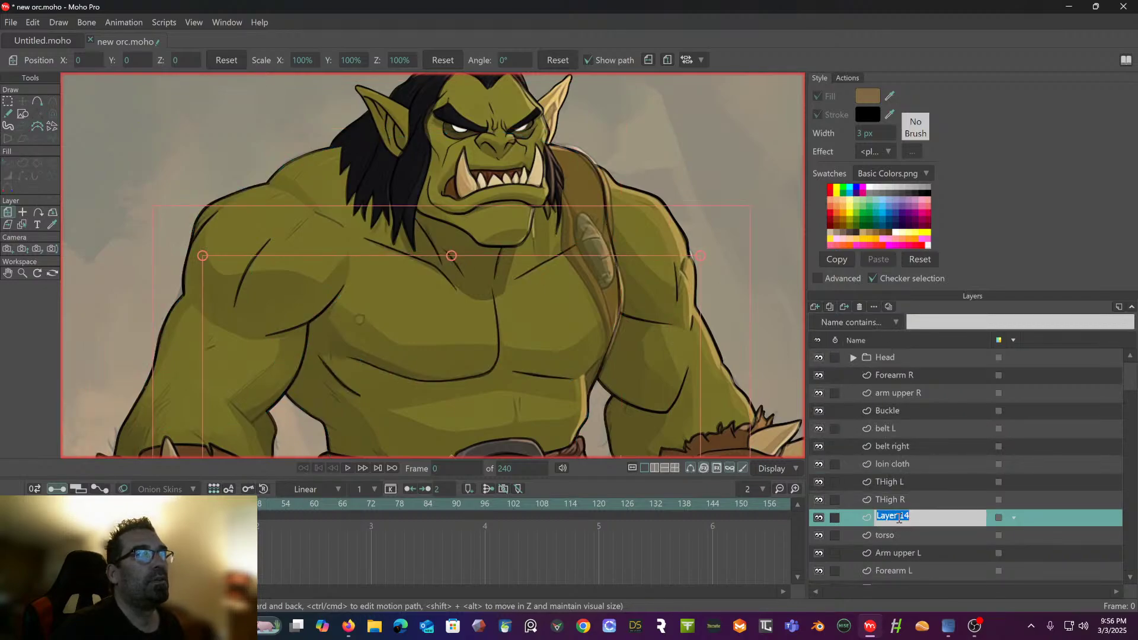
pyautogui.write('neck shadow')
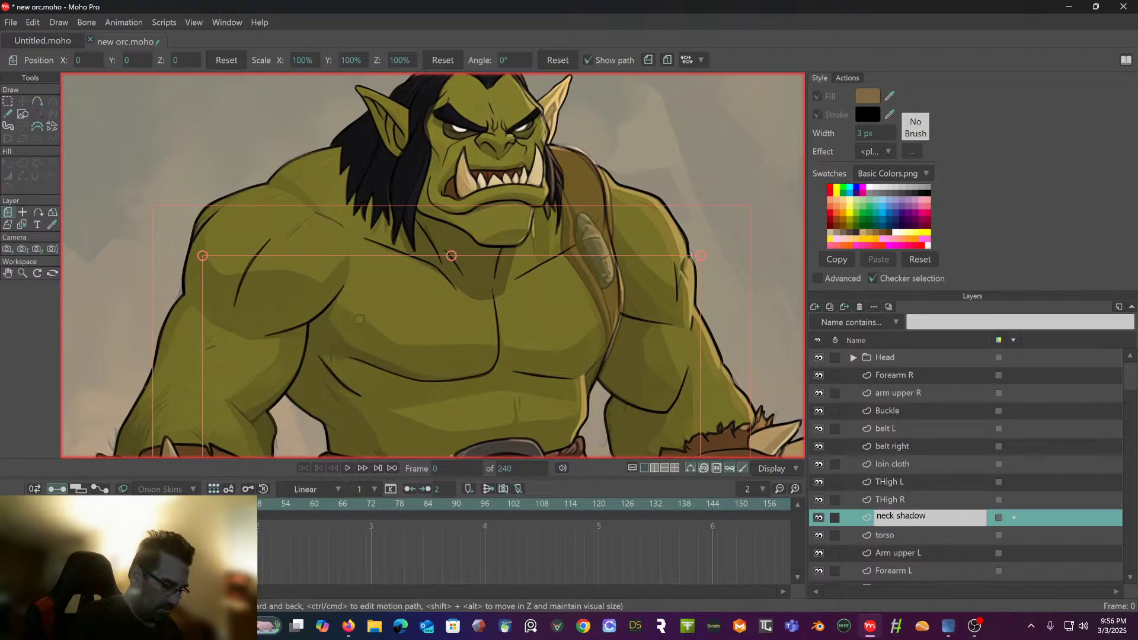
pyautogui.press('Return')
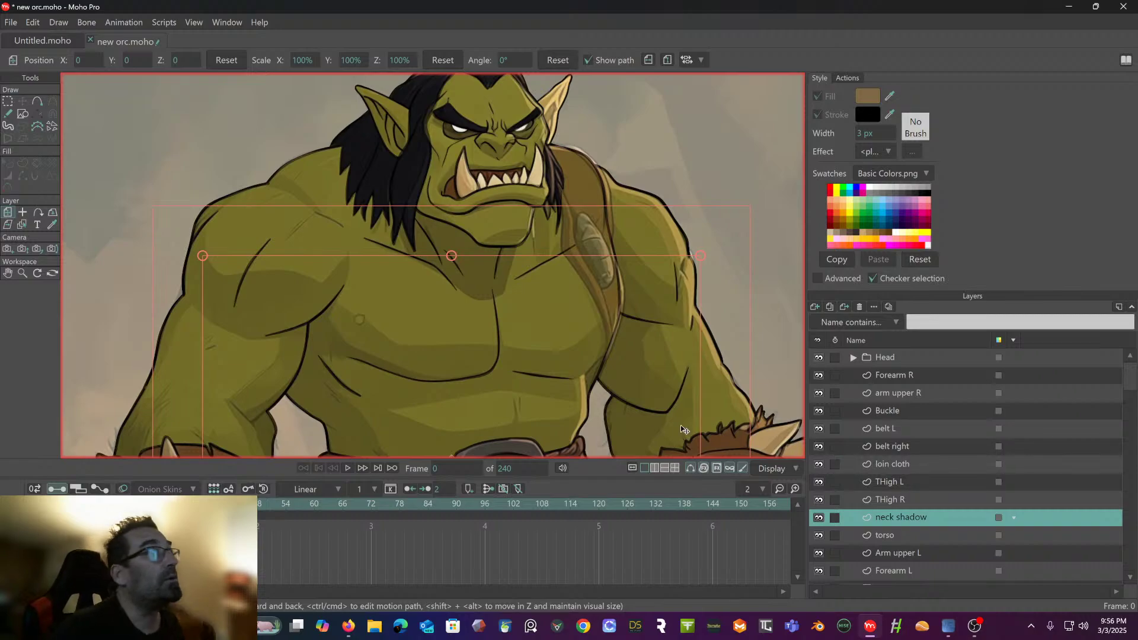
# - Trace the lower edge of the neck shadow from behind the hair, along the collarbone line, to the top of the chest centre line
pyautogui.click(37, 101)
pyautogui.scroll(4, 363, 296)
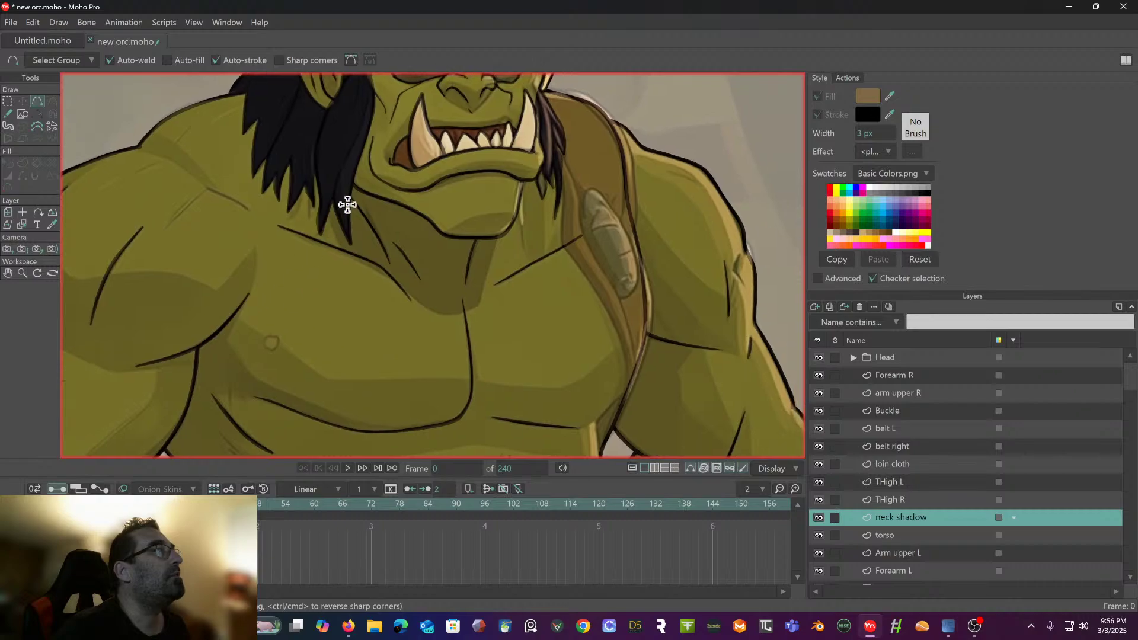
pyautogui.click(311, 129)
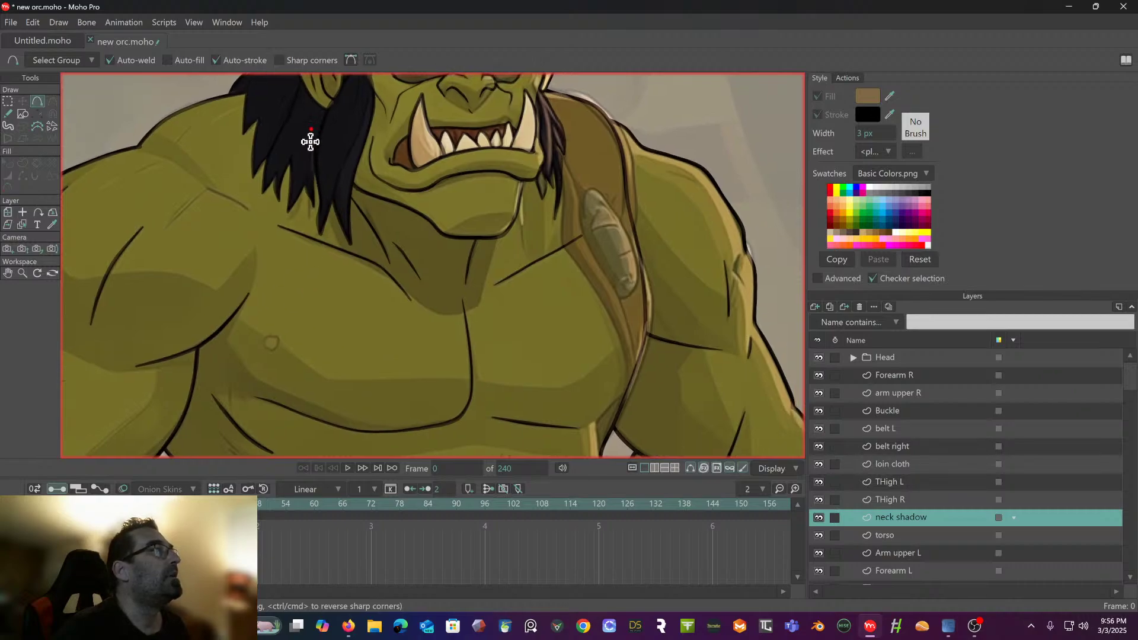
pyautogui.click(315, 188)
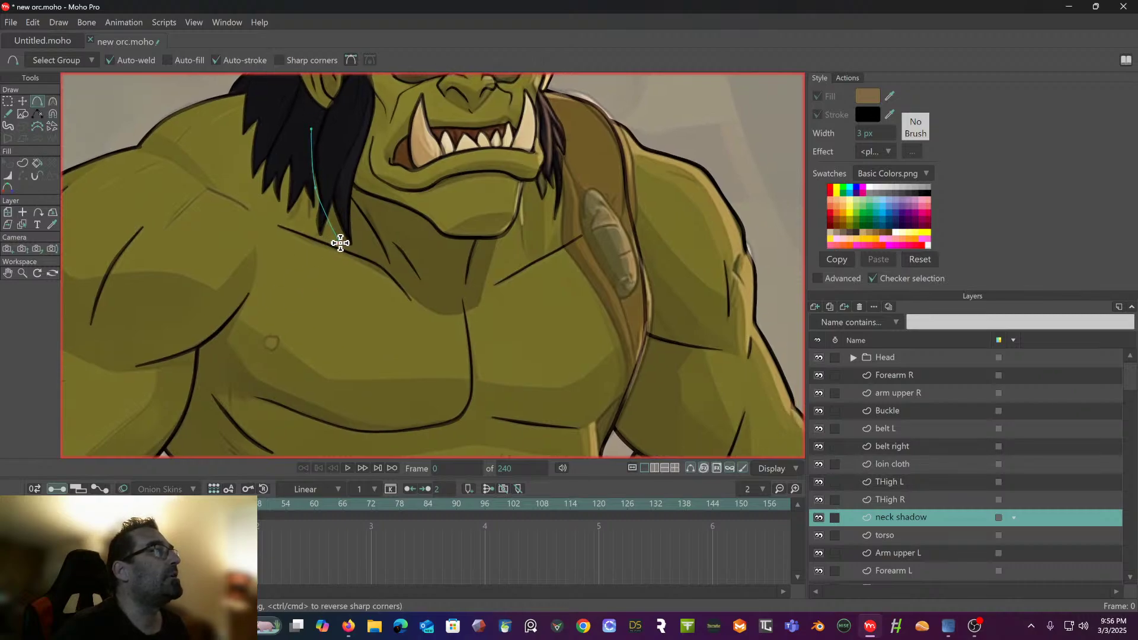
pyautogui.click(339, 244)
pyautogui.click(363, 258)
pyautogui.click(389, 275)
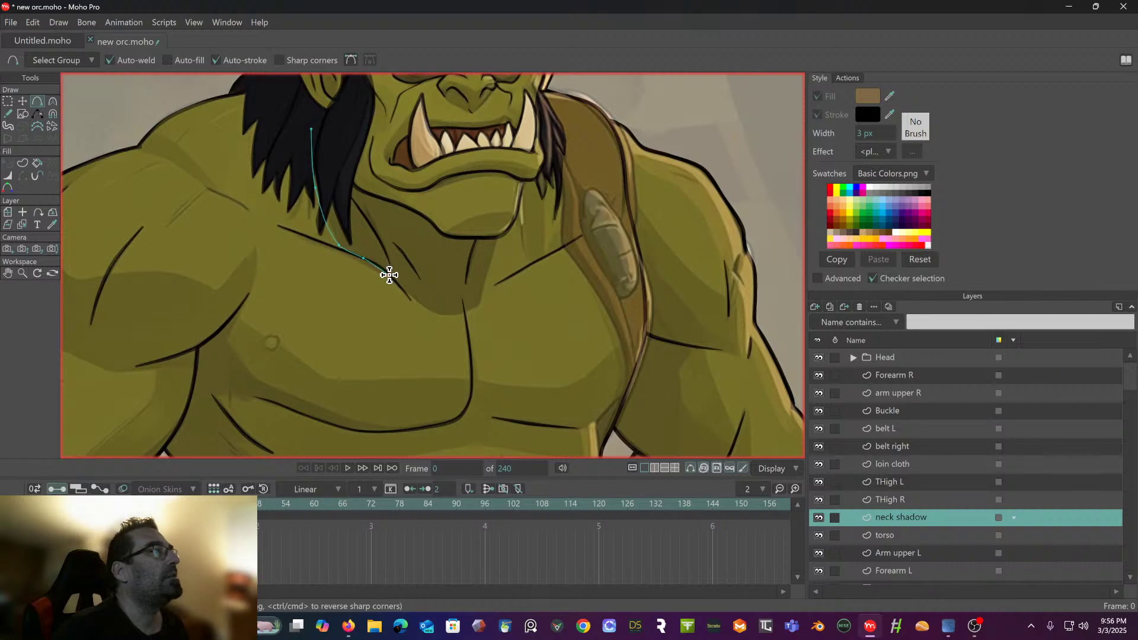
pyautogui.click(417, 302)
pyautogui.click(440, 314)
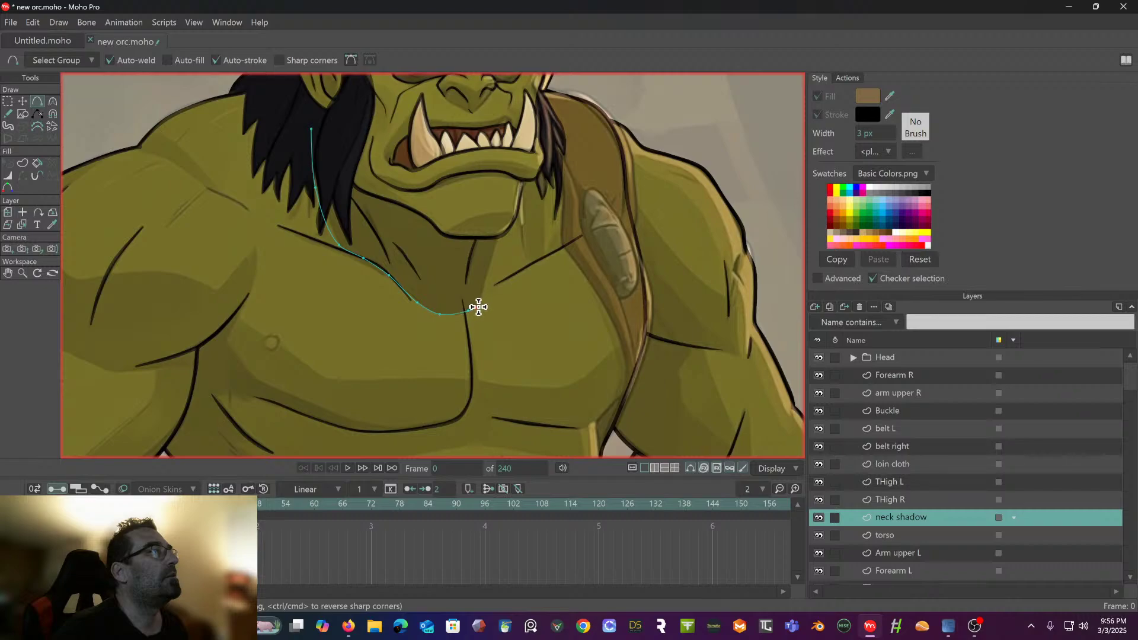
pyautogui.click(480, 305)
# - Continue the neck shadow outline up beneath the jaw and close it across the head behind the face and hair
pyautogui.click(478, 280)
pyautogui.click(491, 264)
pyautogui.click(504, 222)
pyautogui.moveTo(514, 180); pyautogui.dragTo(493, 254)
pyautogui.click(496, 257)
pyautogui.click(493, 242)
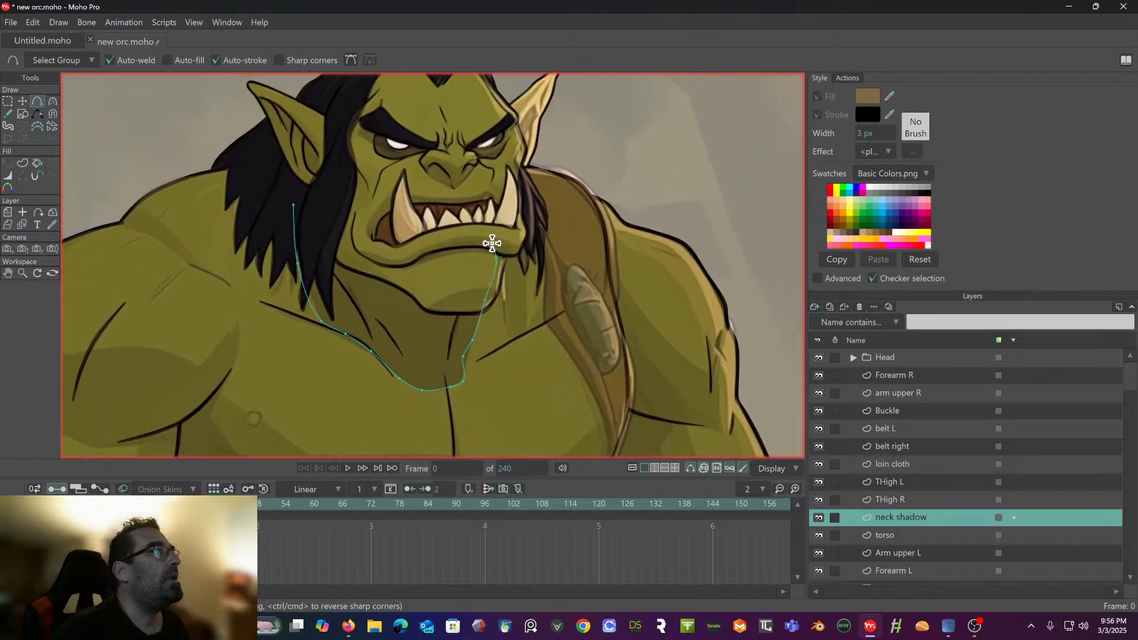
pyautogui.click(372, 214)
pyautogui.click(316, 206)
pyautogui.click(294, 205)
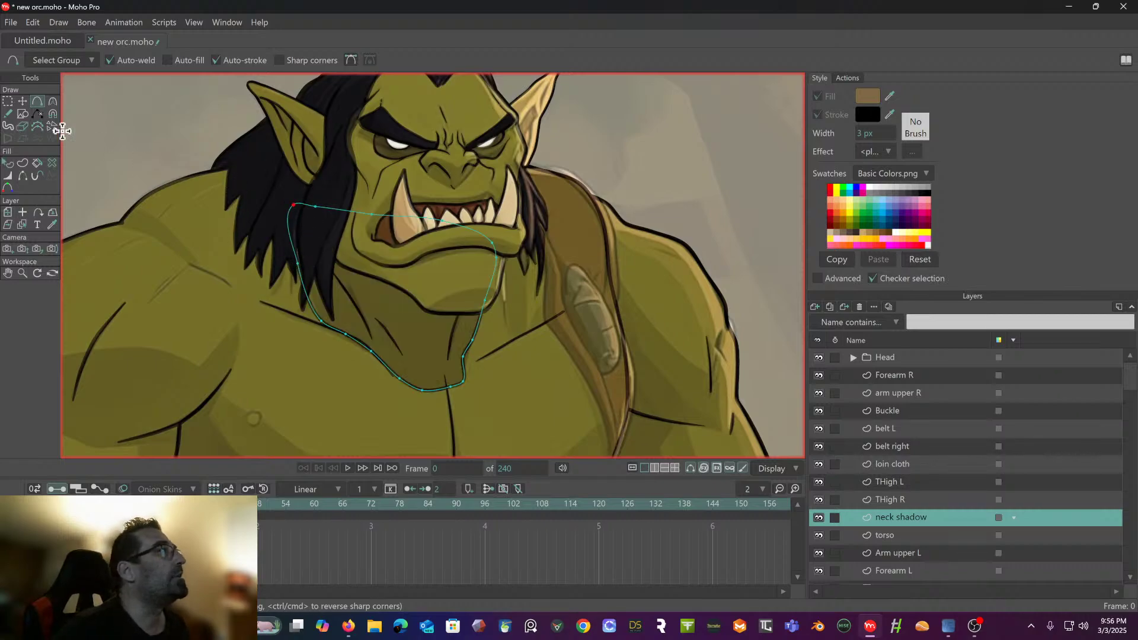
# - Fill the neck shadow shape without a stroke, using the dark olive sampled from the shaded neck of the full-colour reference image
pyautogui.click(10, 165)
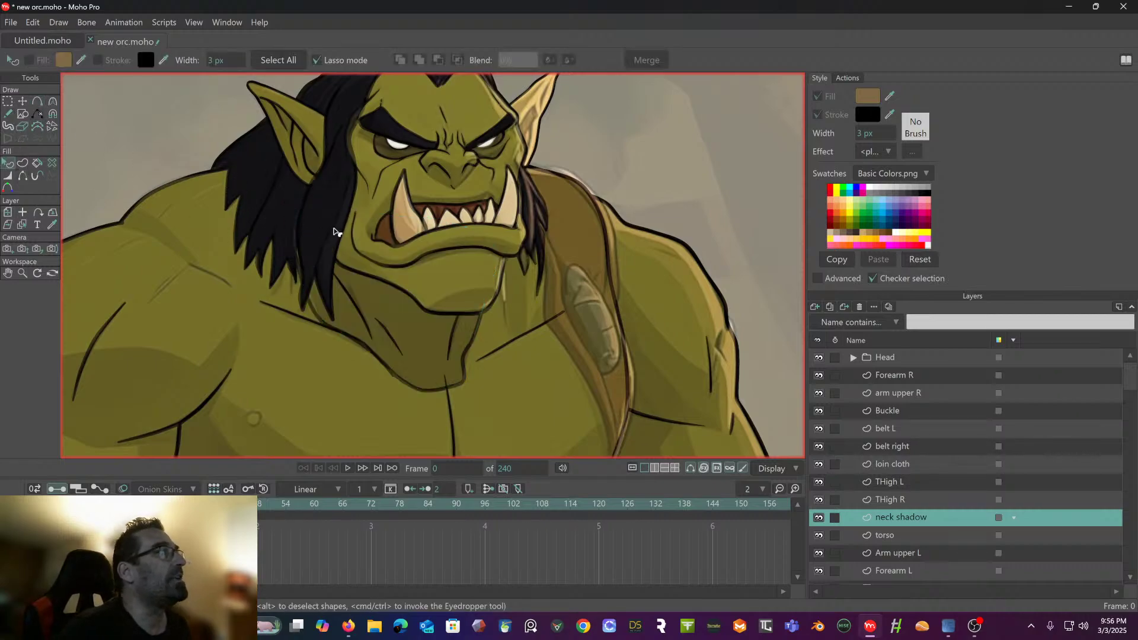
pyautogui.click(319, 315)
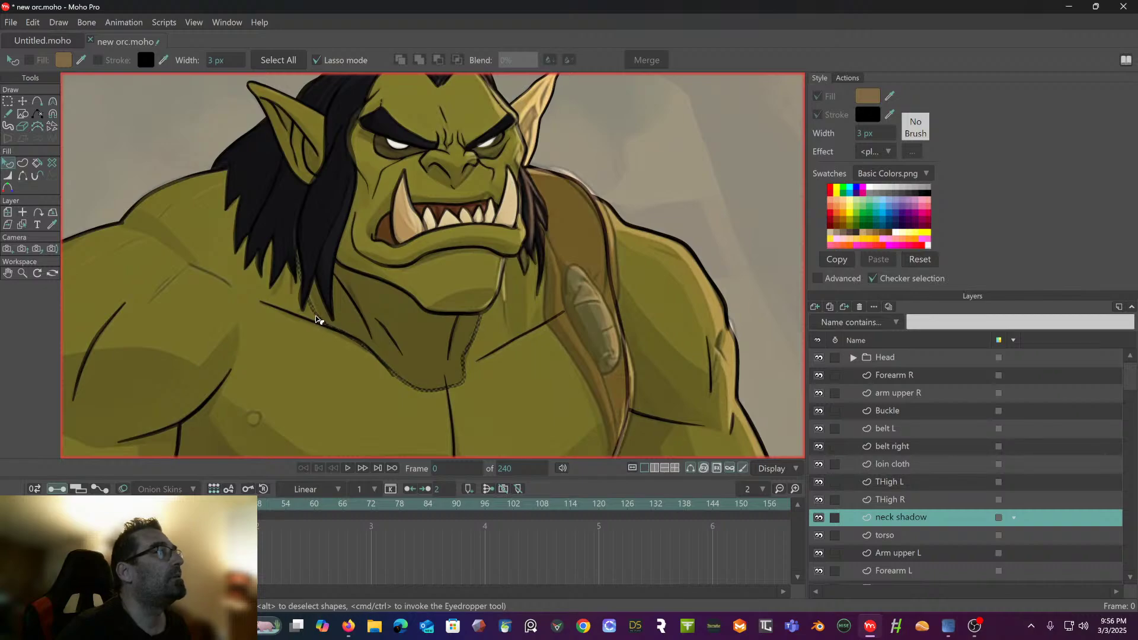
pyautogui.click(98, 59)
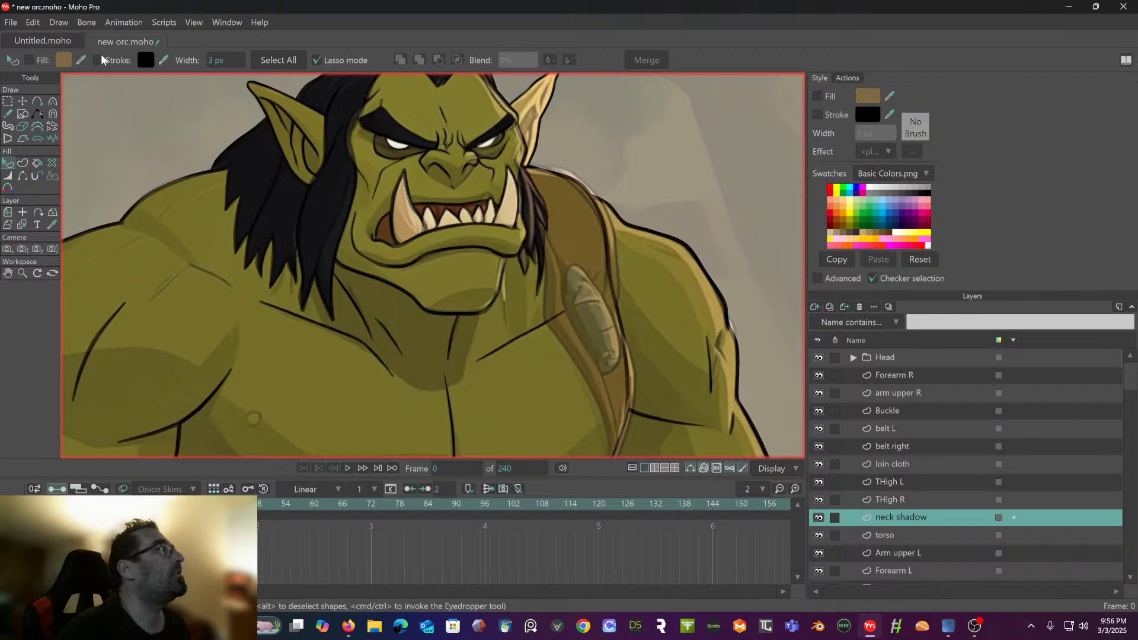
pyautogui.click(29, 59)
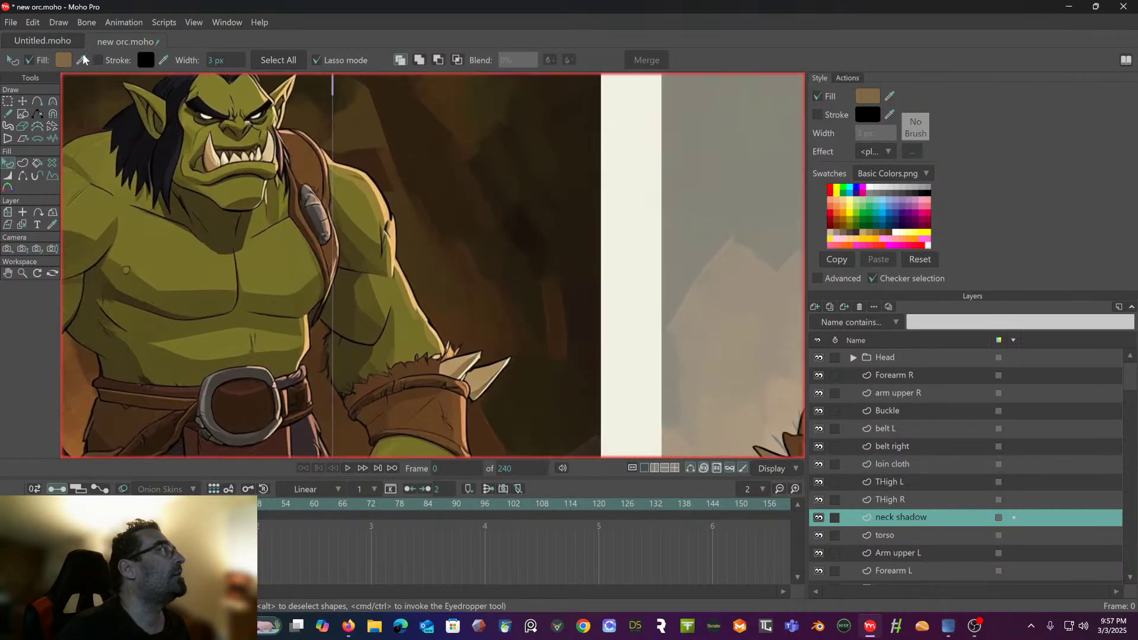
pyautogui.click(83, 60)
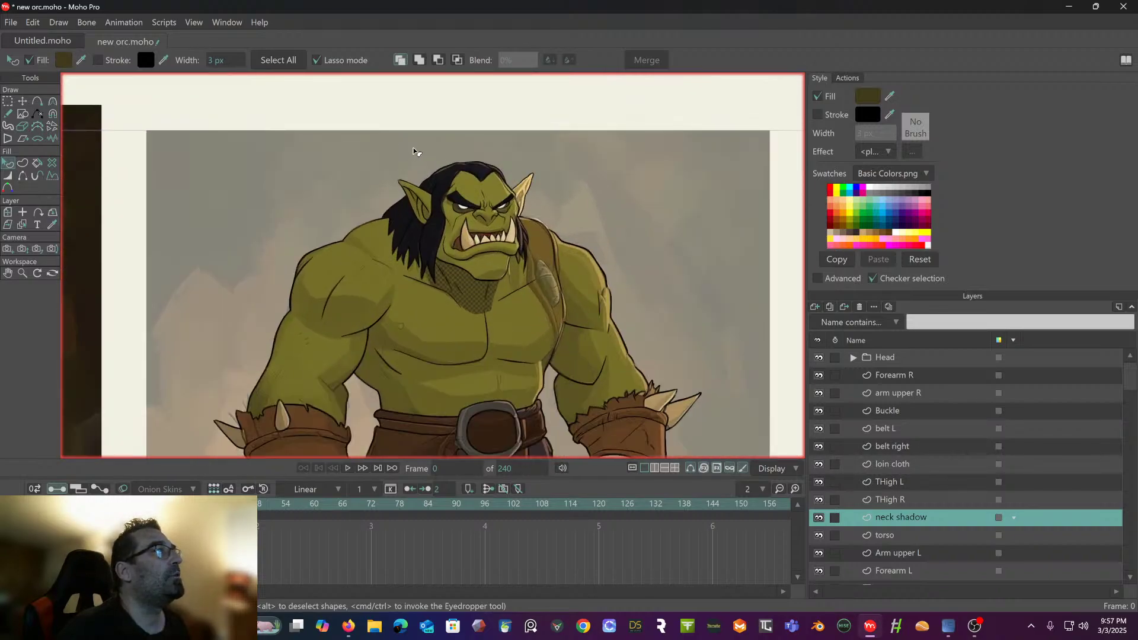
# - Hide the tracing overlay and check the neck shadow against the finished vector artwork
pyautogui.click(7, 101)
pyautogui.scroll(-2, 312, 205)
pyautogui.moveTo(312, 203); pyautogui.dragTo(309, 194)
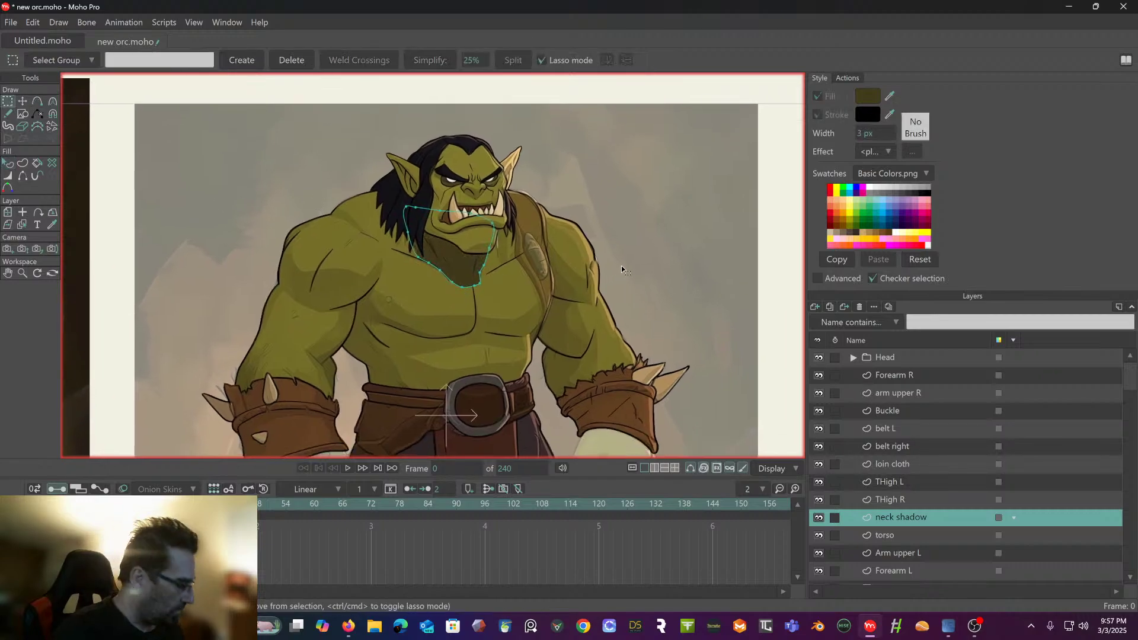
pyautogui.hotkey('ctrl', 'u')
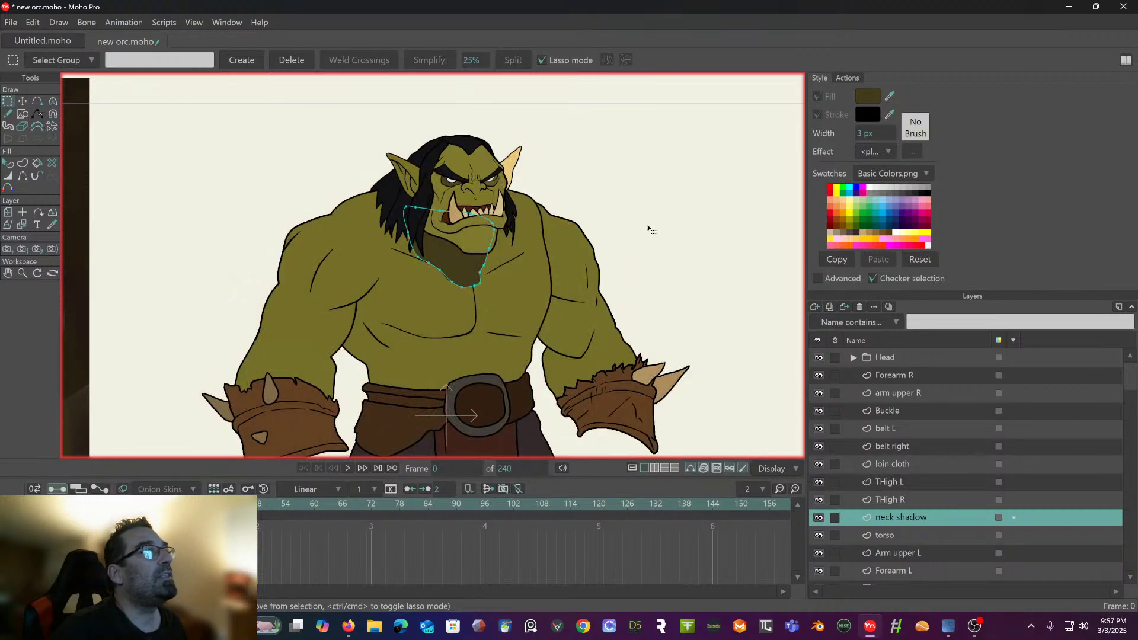
pyautogui.click(899, 353)
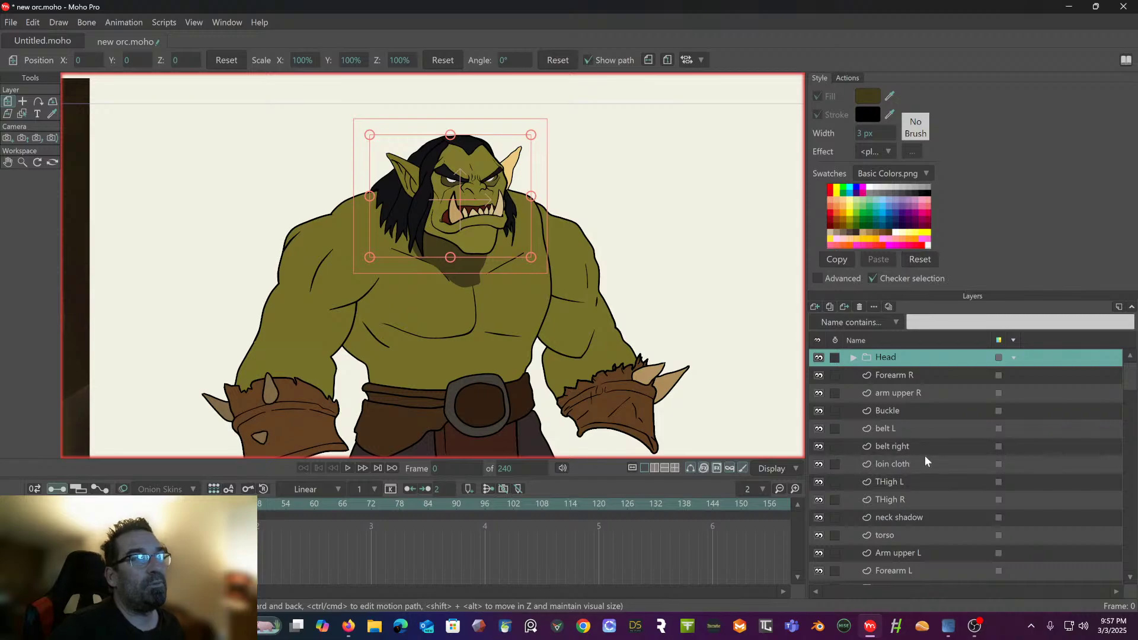
# - Set the neck shadow layer's blending mode to Multiply
pyautogui.doubleClick(930, 517)
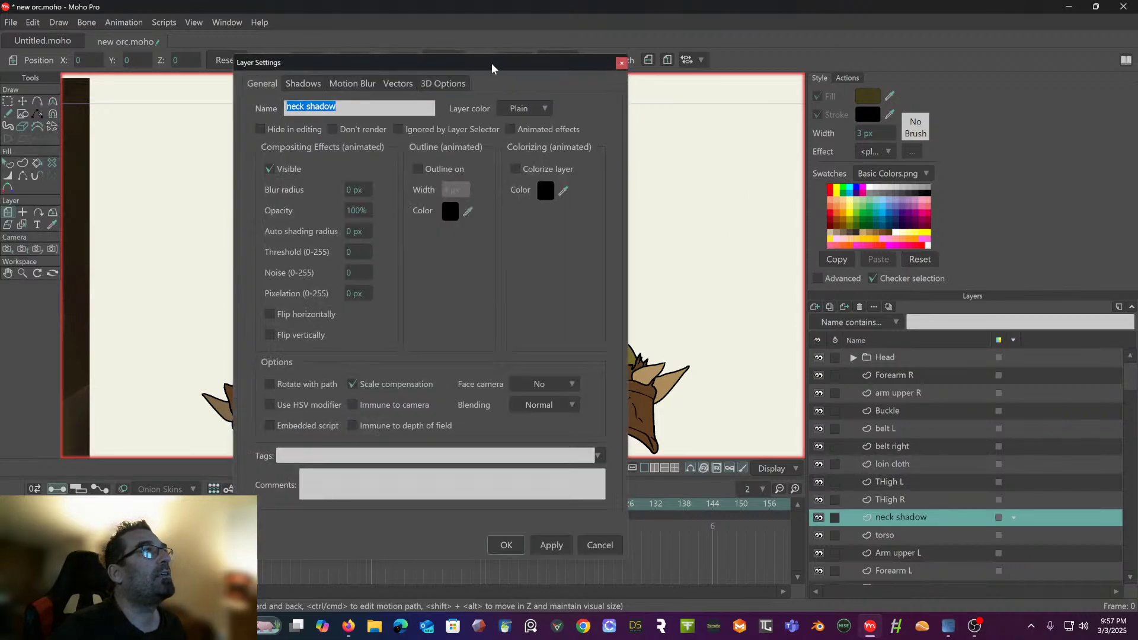
pyautogui.moveTo(492, 63); pyautogui.dragTo(876, 125)
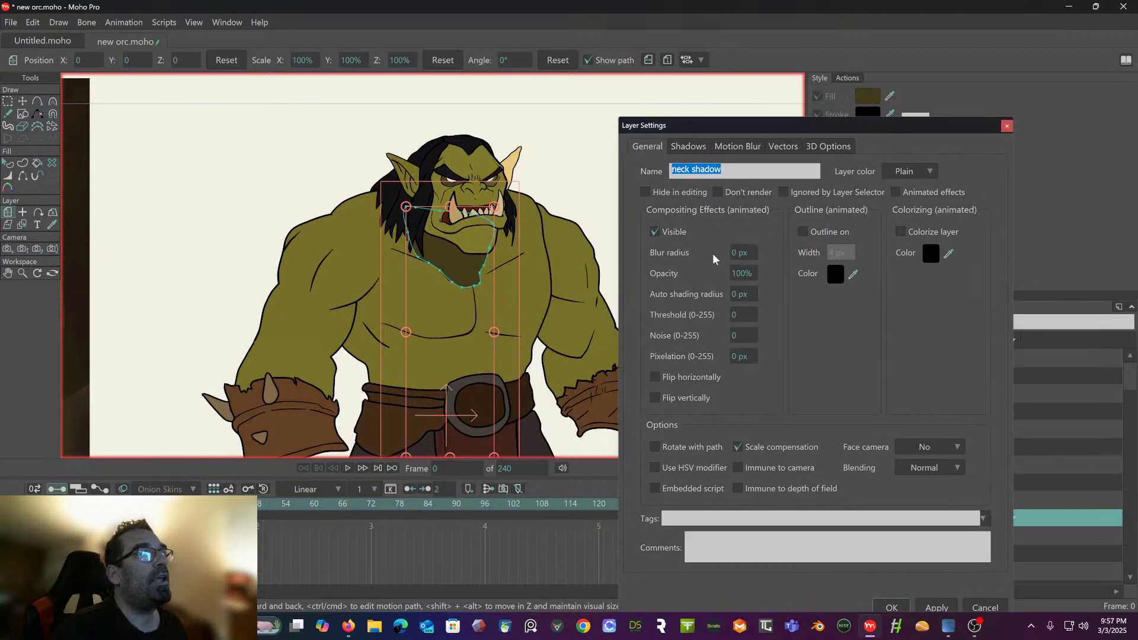
pyautogui.moveTo(712, 271); pyautogui.dragTo(736, 279)
pyautogui.click(921, 469)
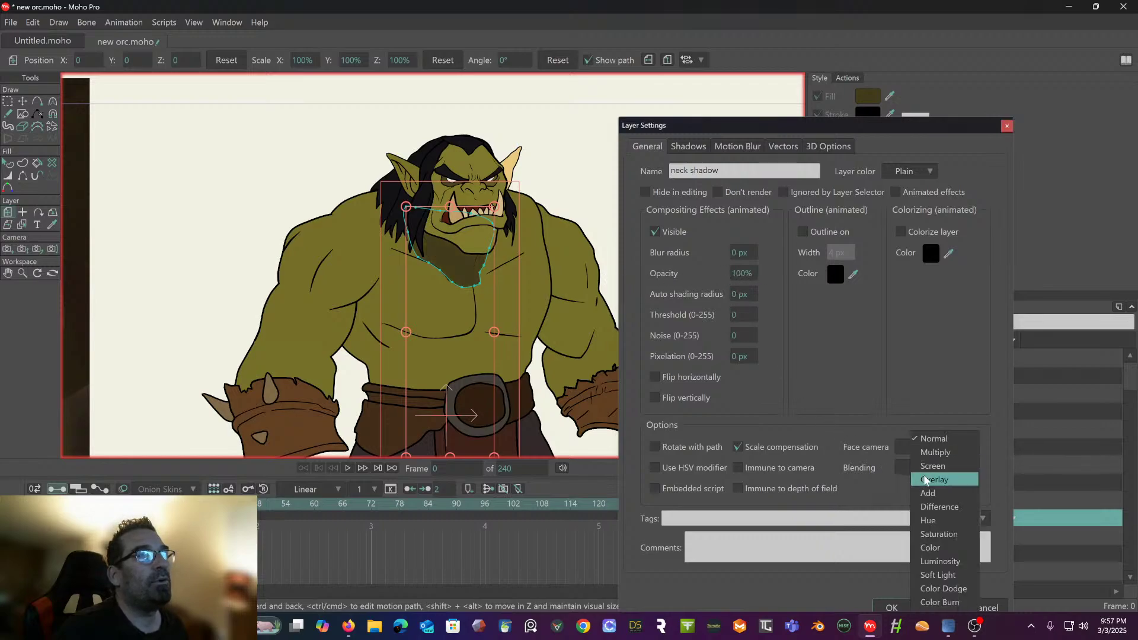
pyautogui.click(935, 452)
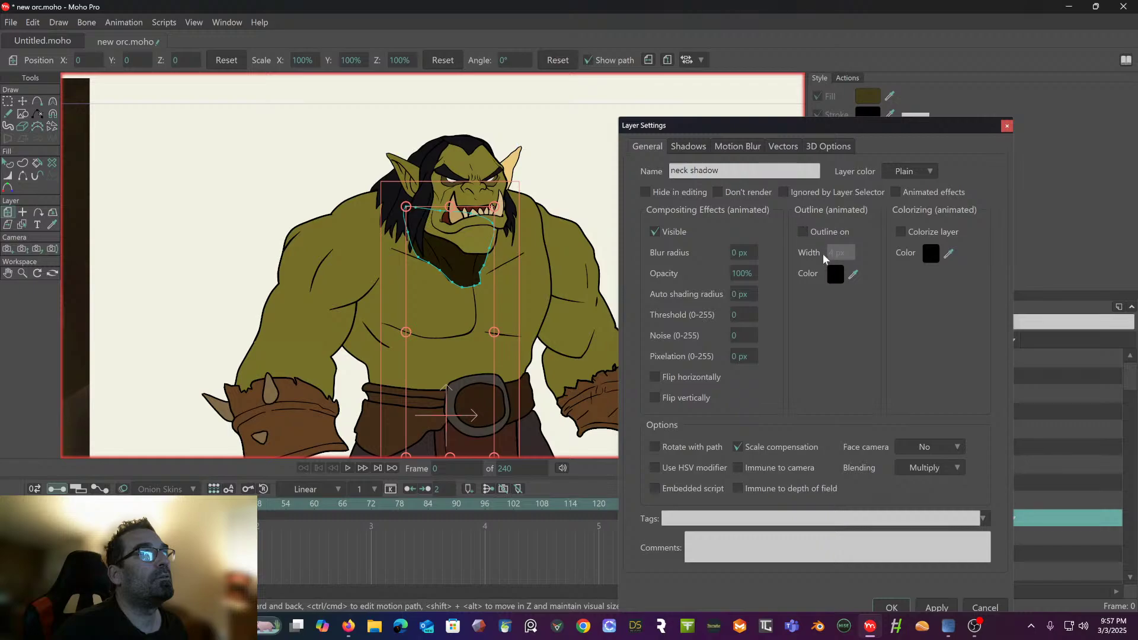
pyautogui.click(892, 606)
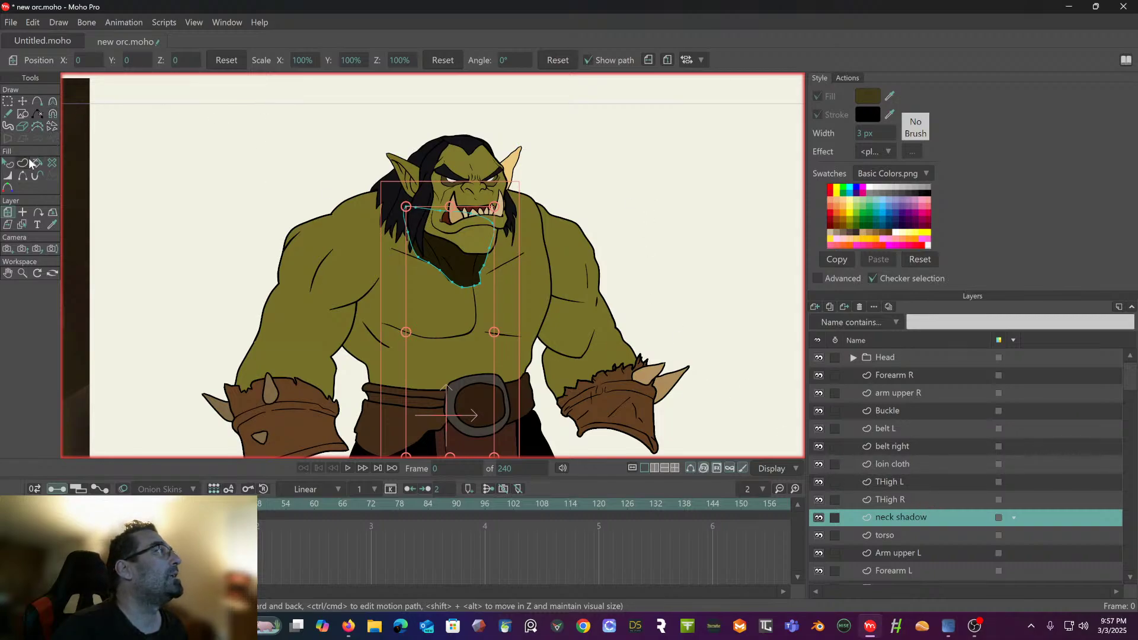
# - Replace the neck shadow shape's fill with the lighter olive green sampled from the orc's body skin, and deselect the shape
pyautogui.click(9, 164)
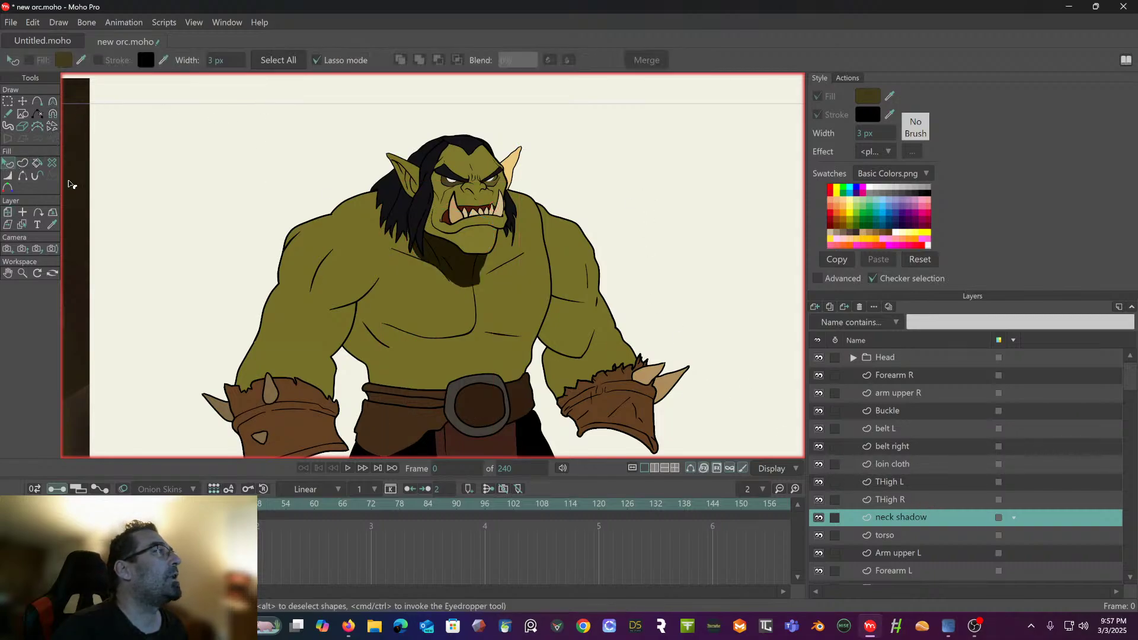
pyautogui.click(454, 254)
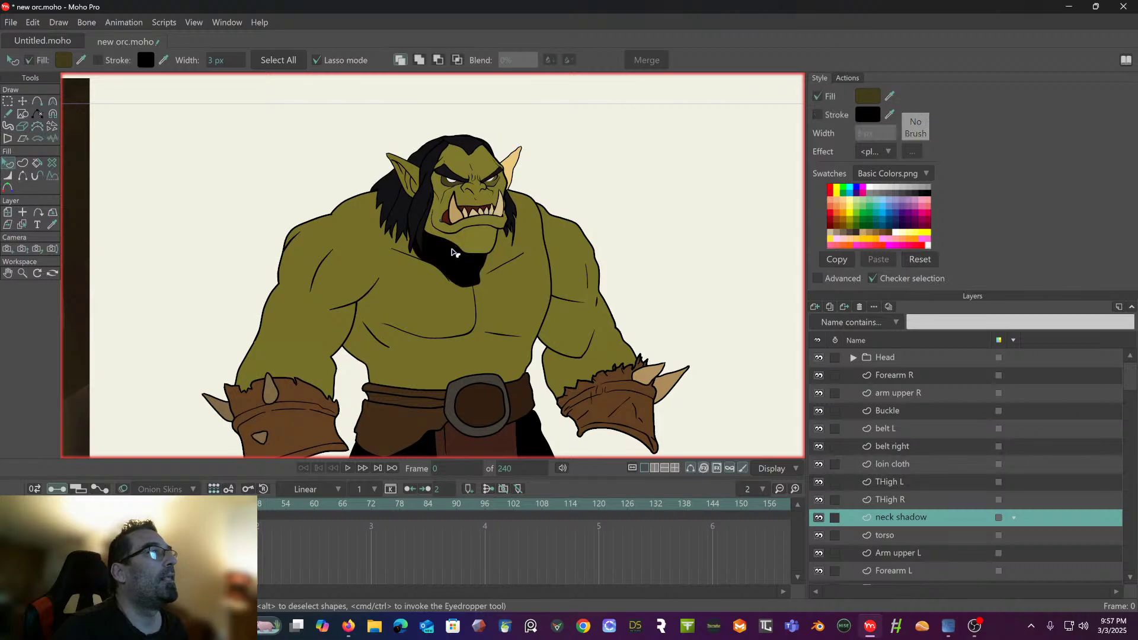
pyautogui.click(66, 62)
pyautogui.moveTo(801, 186); pyautogui.dragTo(803, 212)
pyautogui.click(940, 281)
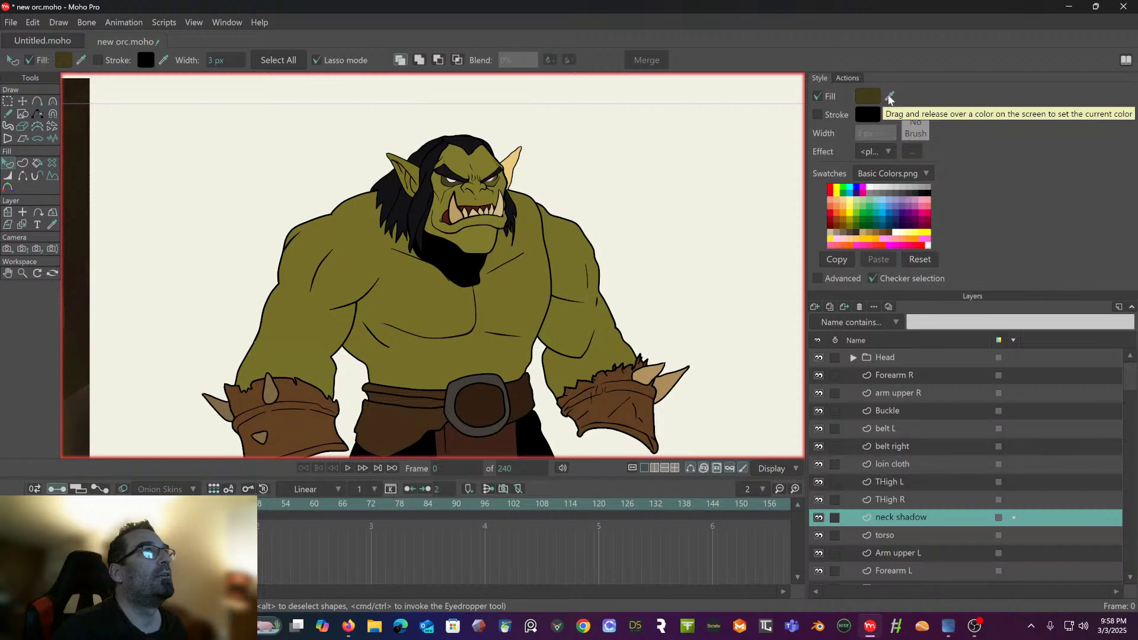
pyautogui.moveTo(888, 98); pyautogui.dragTo(529, 220)
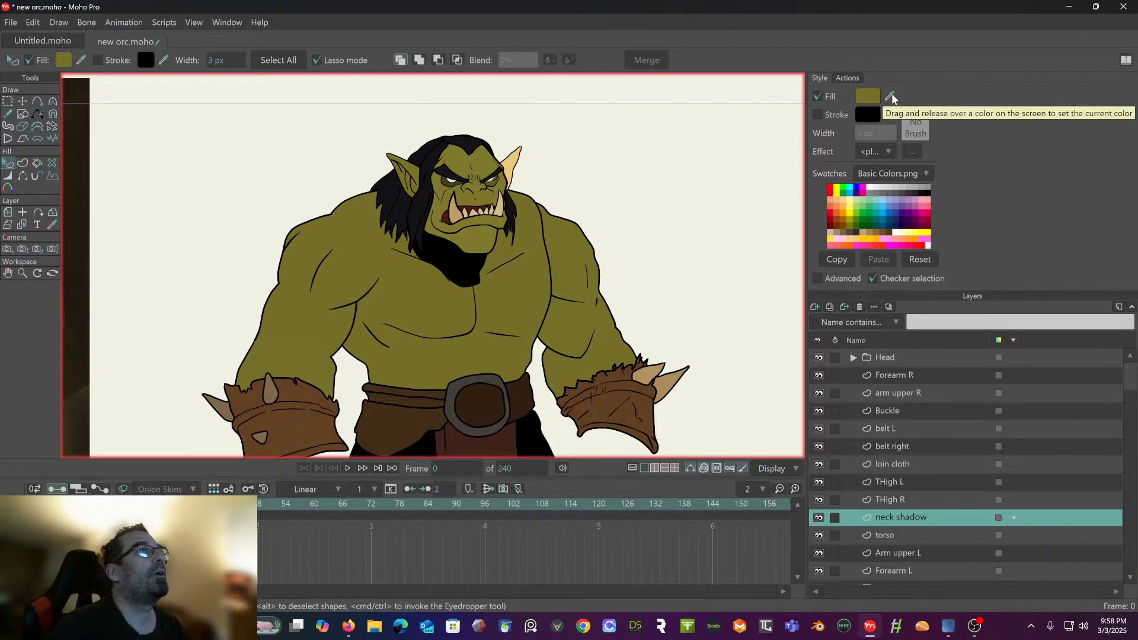
pyautogui.moveTo(891, 99); pyautogui.dragTo(435, 272)
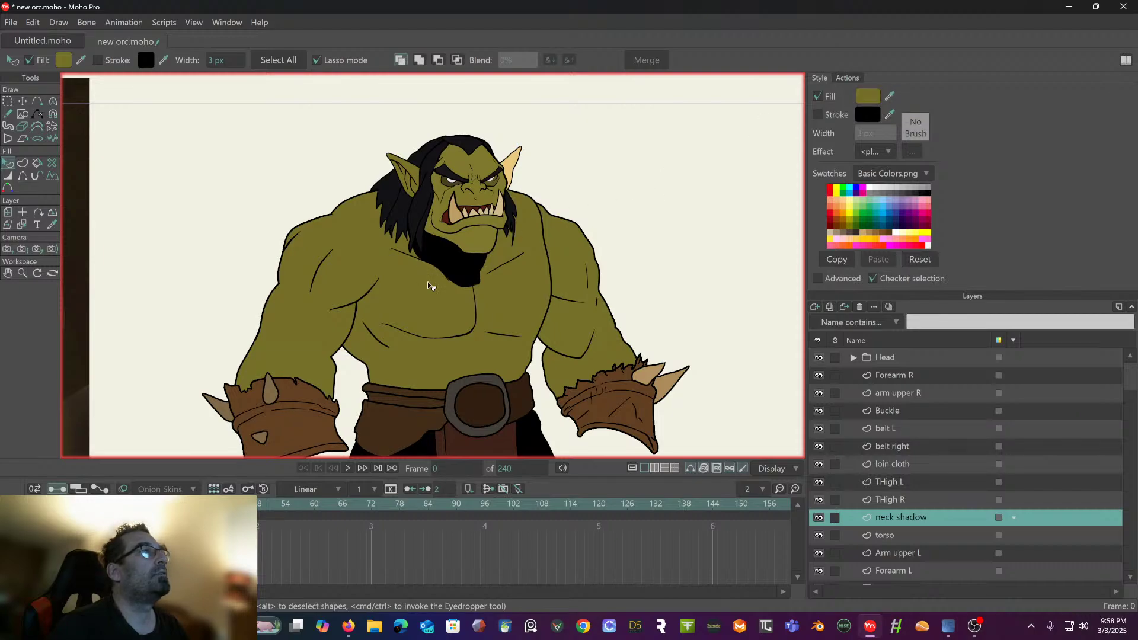
pyautogui.scroll(3, 468, 253)
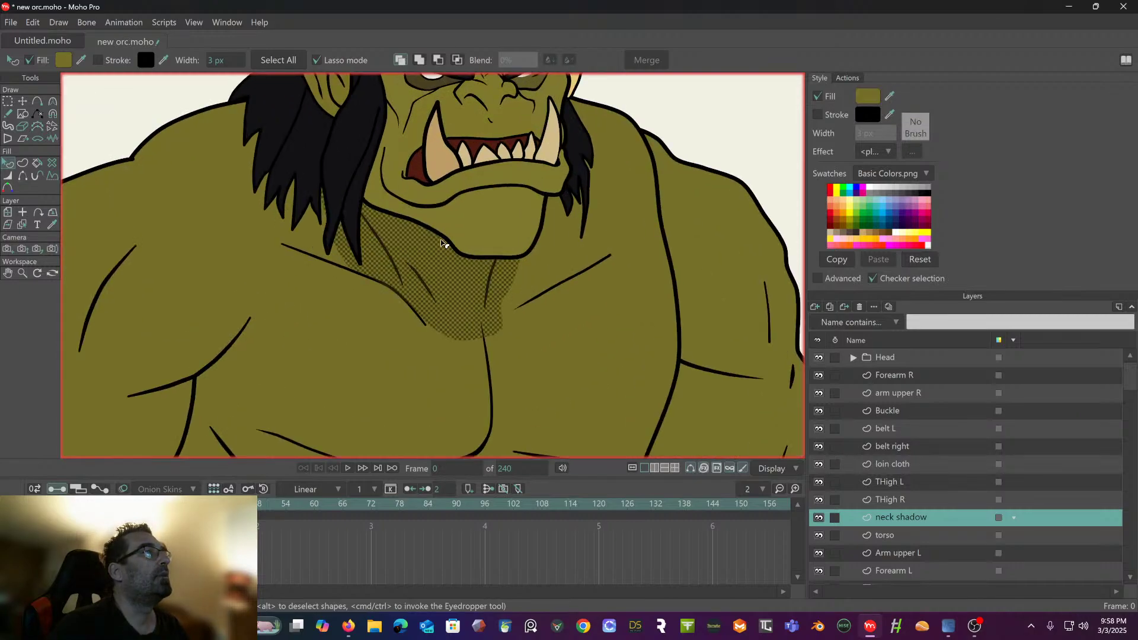
pyautogui.click(107, 107)
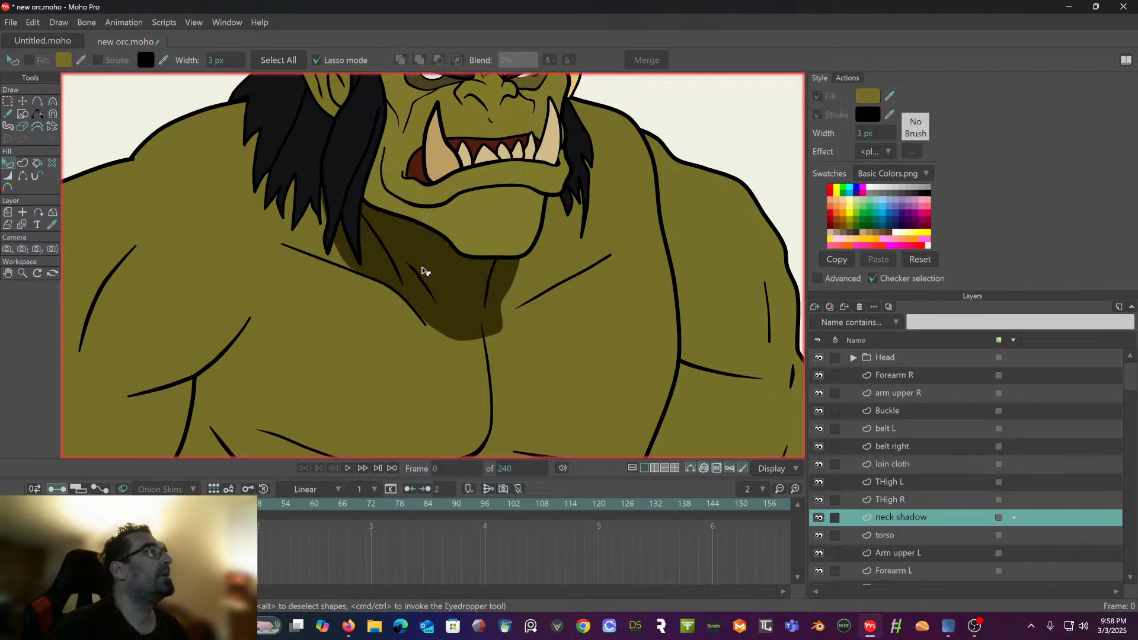
# - Reduce the neck shadow layer's opacity to 66% and compare the orc with the full-colour reference image
pyautogui.click(460, 289)
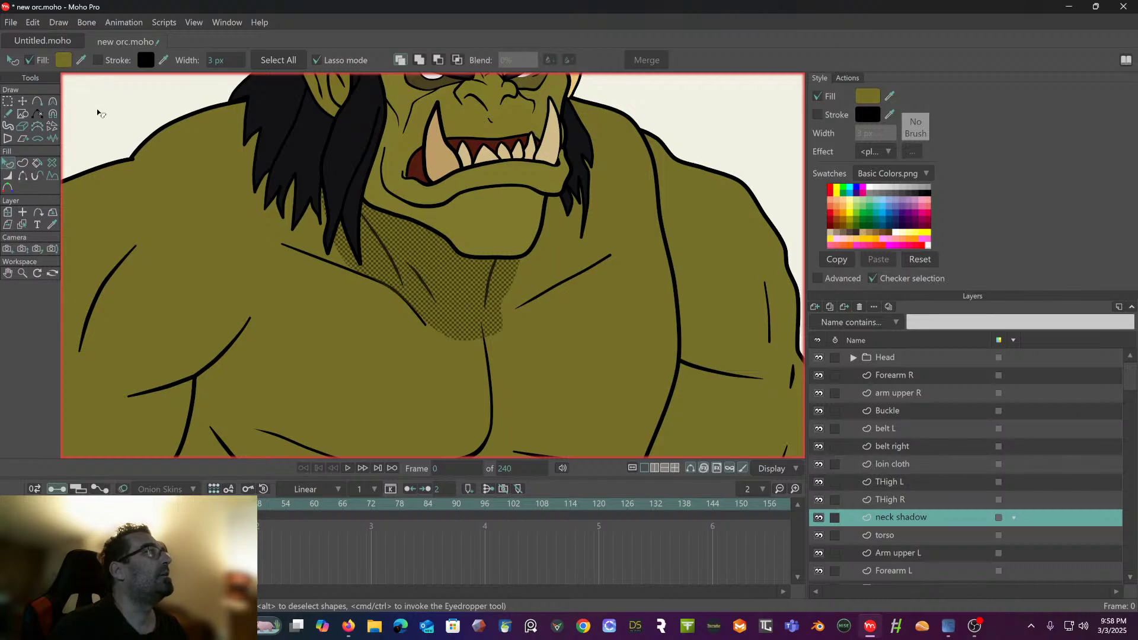
pyautogui.click(132, 129)
pyautogui.scroll(-3, 290, 154)
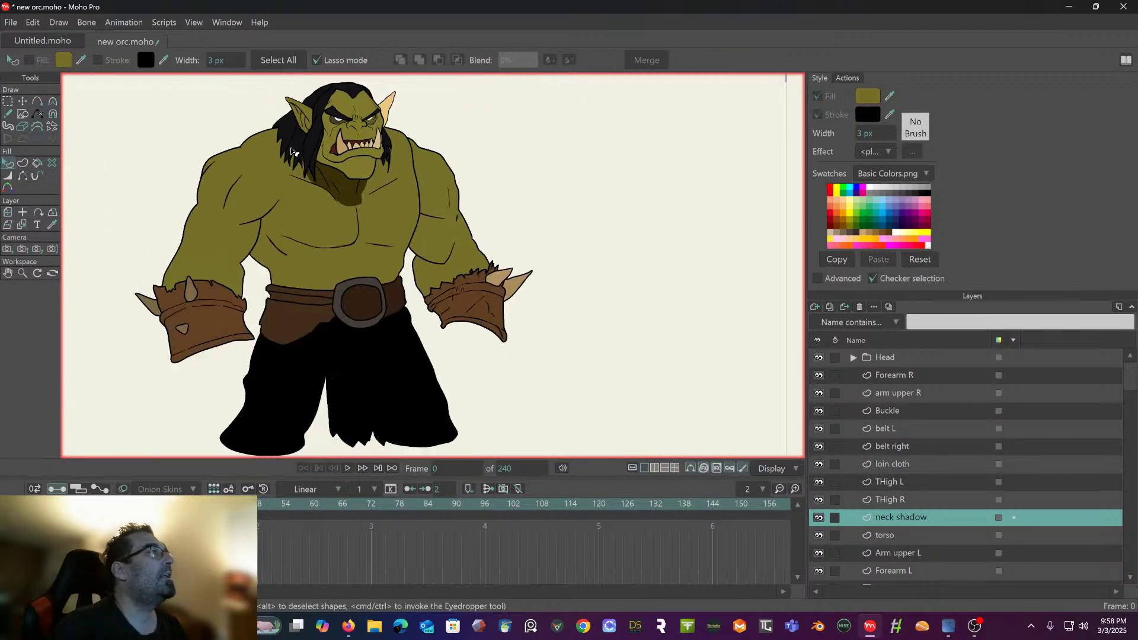
pyautogui.moveTo(291, 149); pyautogui.dragTo(413, 183)
pyautogui.moveTo(244, 185); pyautogui.dragTo(431, 179)
pyautogui.moveTo(355, 186); pyautogui.dragTo(212, 189)
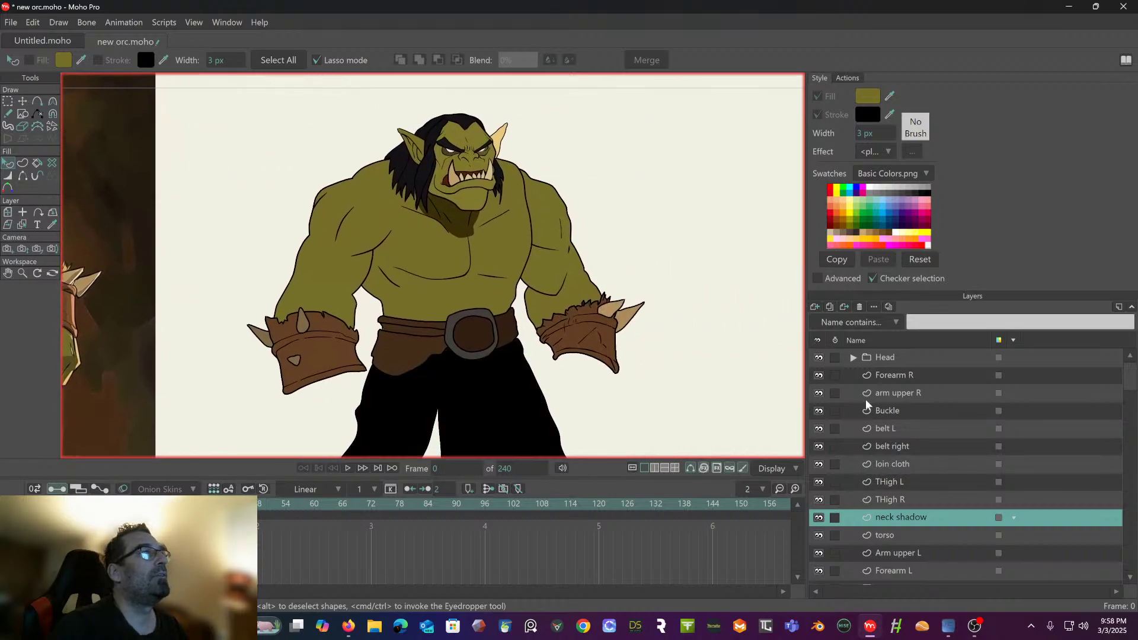
pyautogui.doubleClick(942, 518)
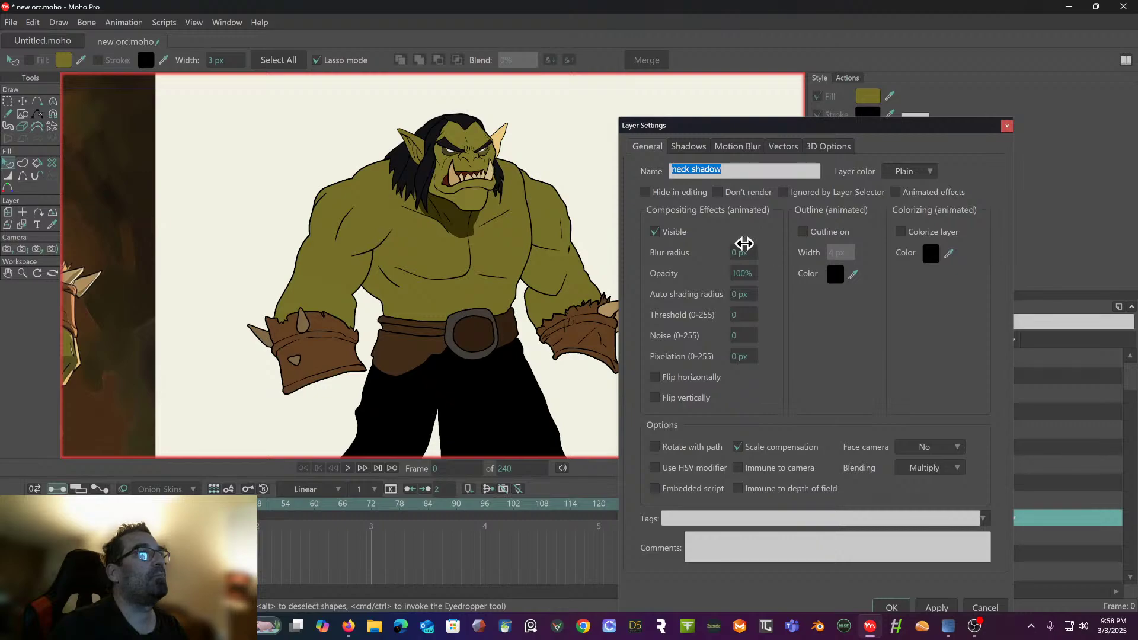
pyautogui.moveTo(754, 269); pyautogui.dragTo(568, 255)
pyautogui.scroll(2, 589, 255)
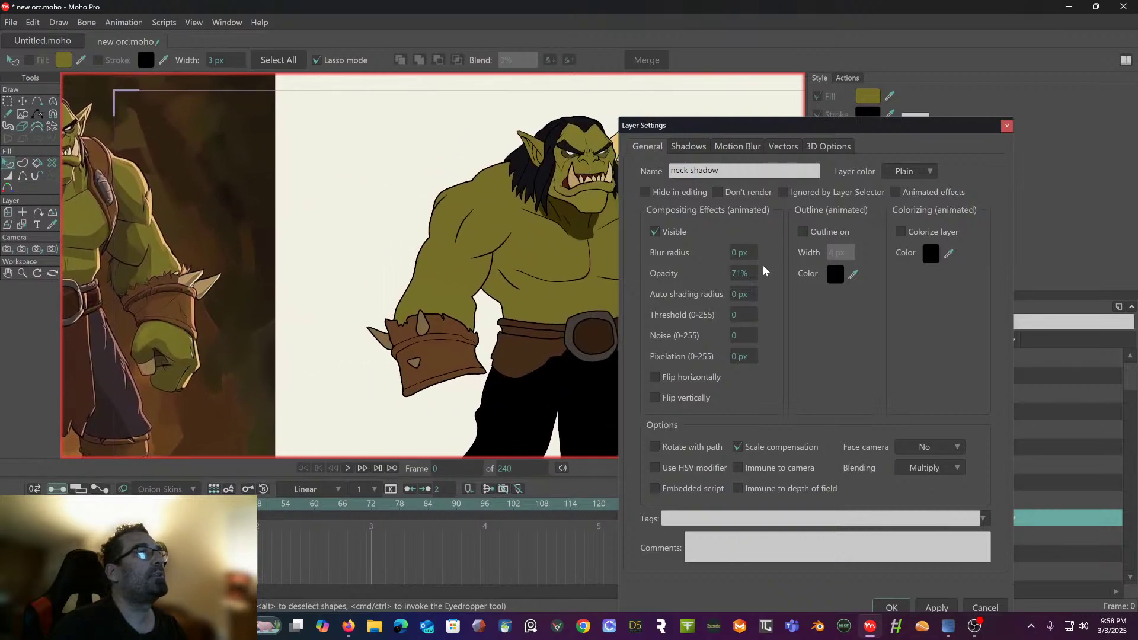
pyautogui.moveTo(763, 271); pyautogui.dragTo(718, 279)
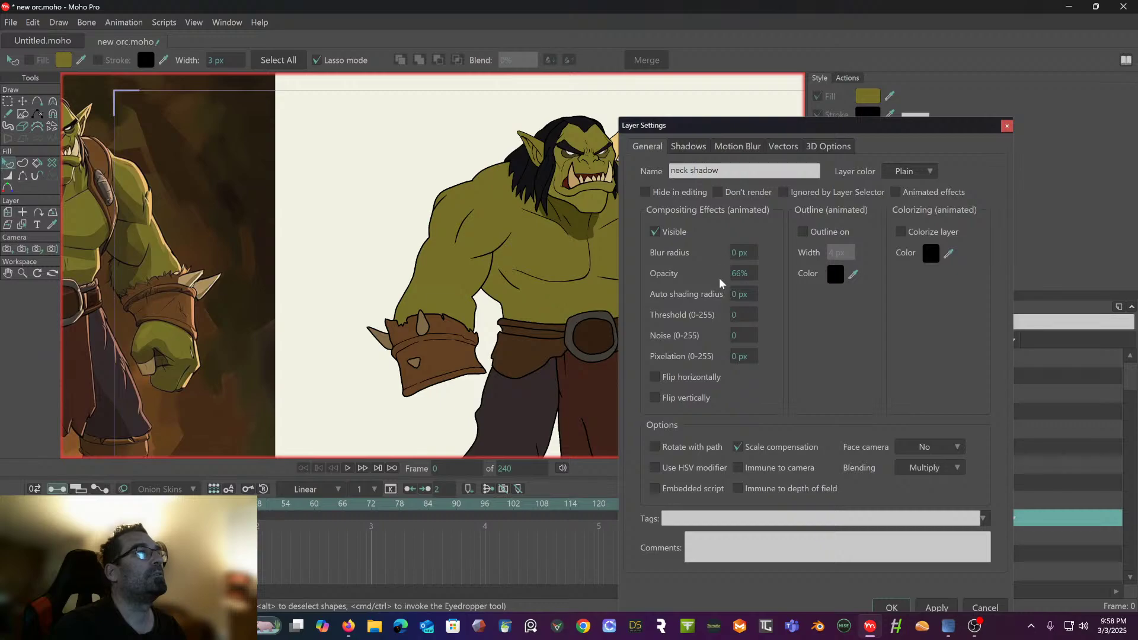
pyautogui.click(887, 605)
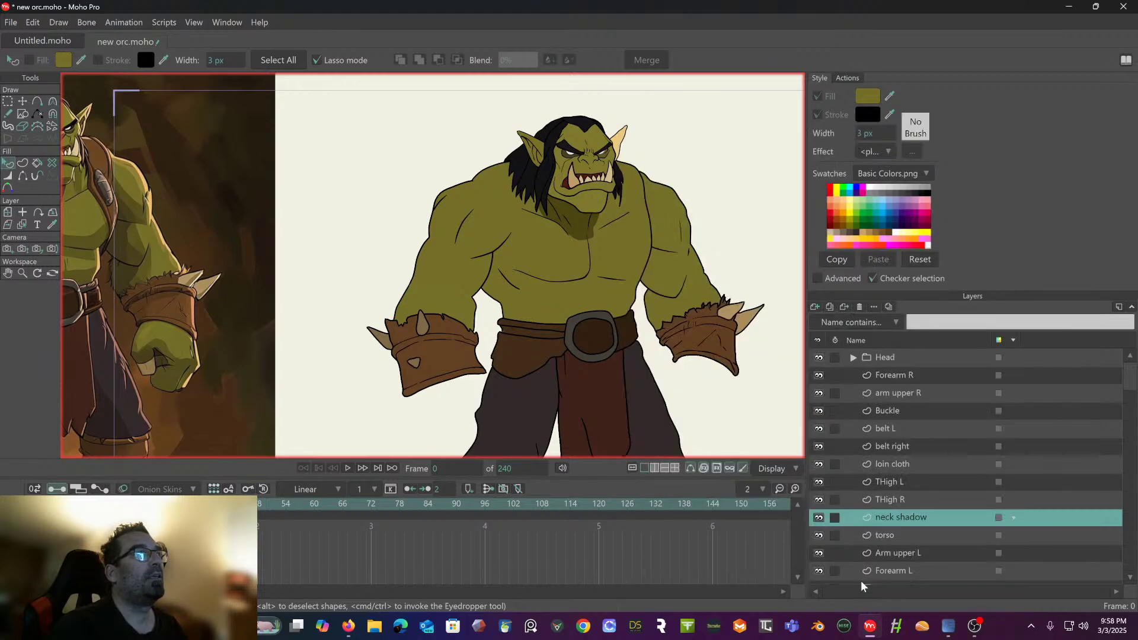
pyautogui.scroll(-3, 699, 279)
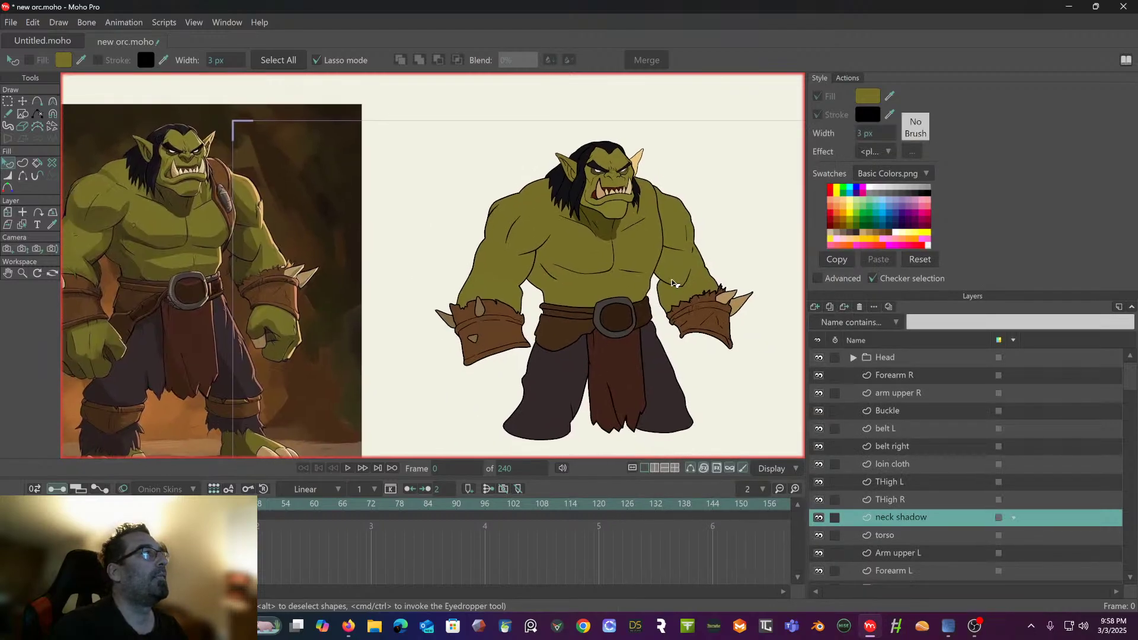
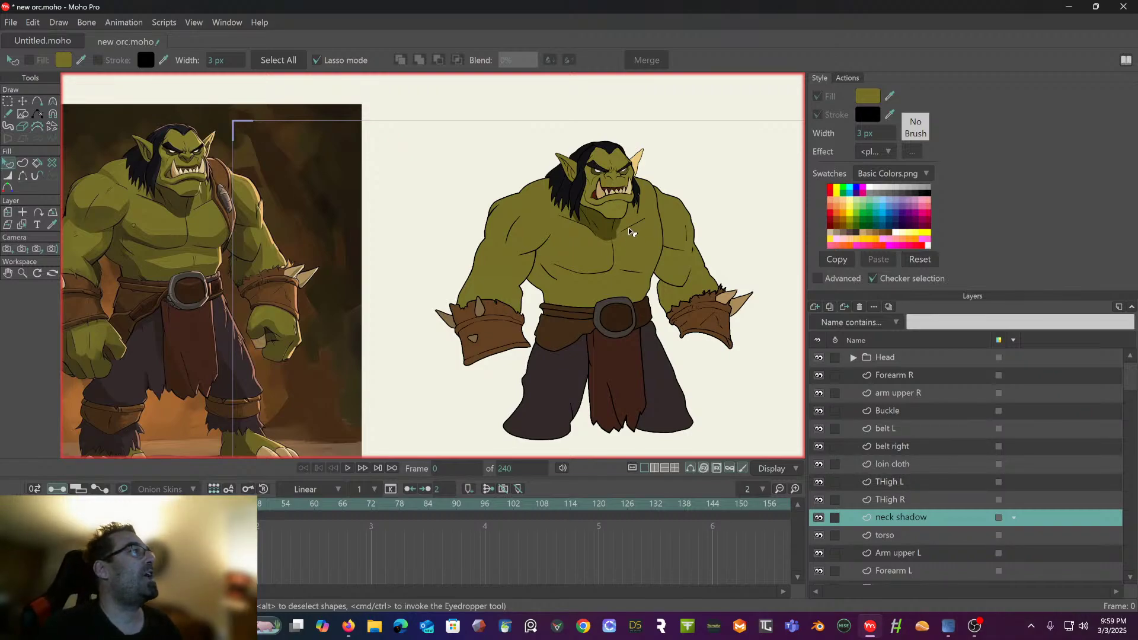
# - Draw a closed oval shadow outline on the lower chin in the Jaw layer of the Head group
pyautogui.scroll(3, 618, 219)
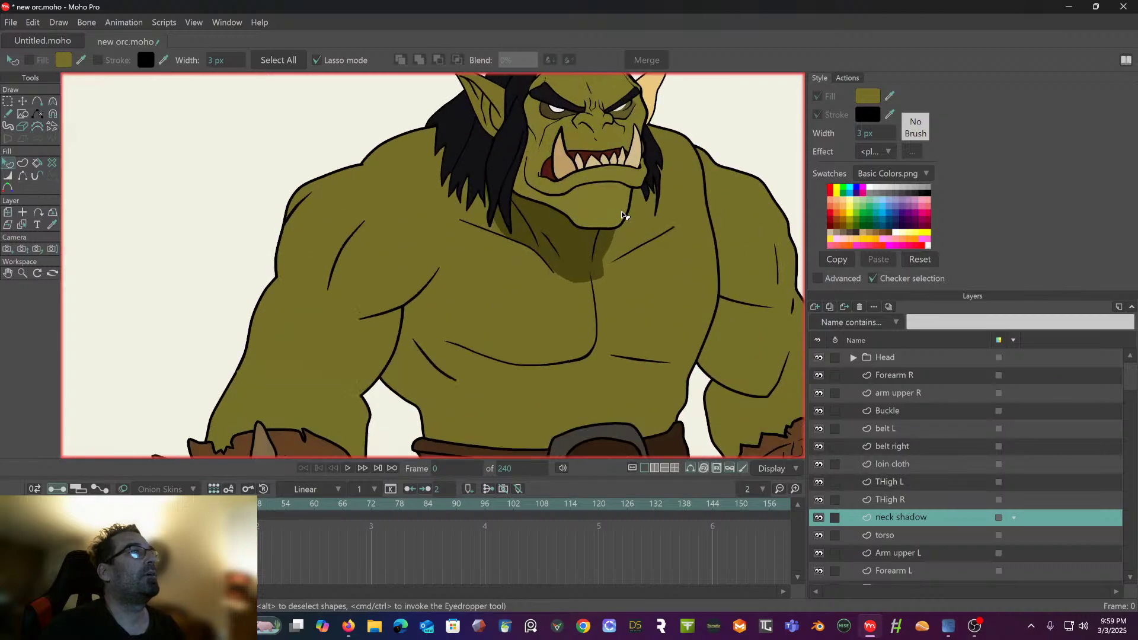
pyautogui.scroll(3, 619, 213)
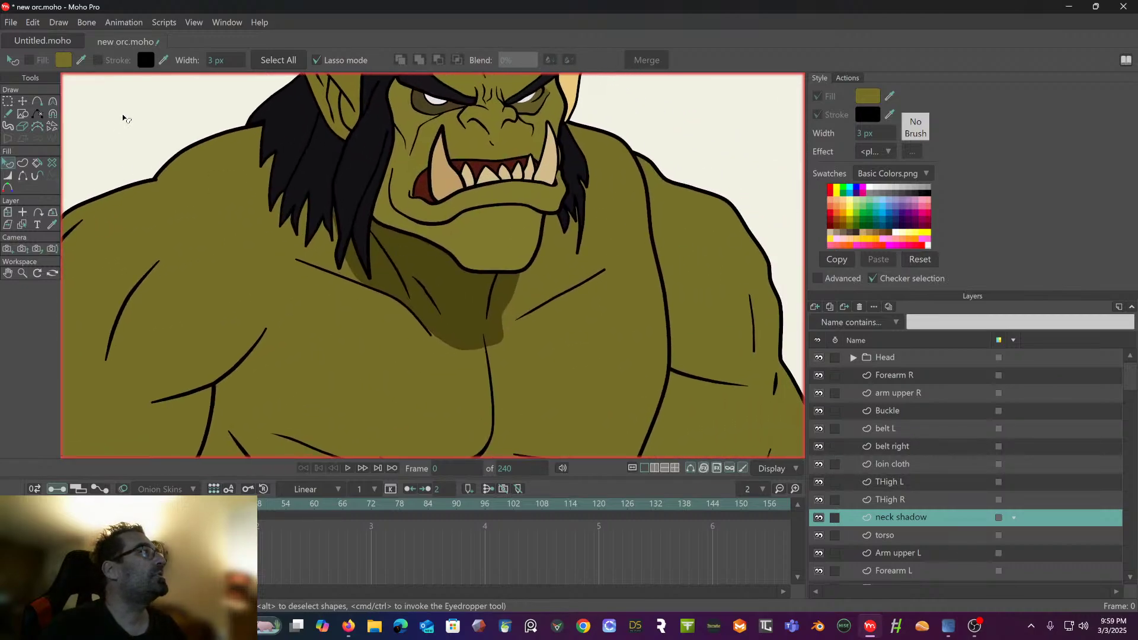
pyautogui.click(39, 102)
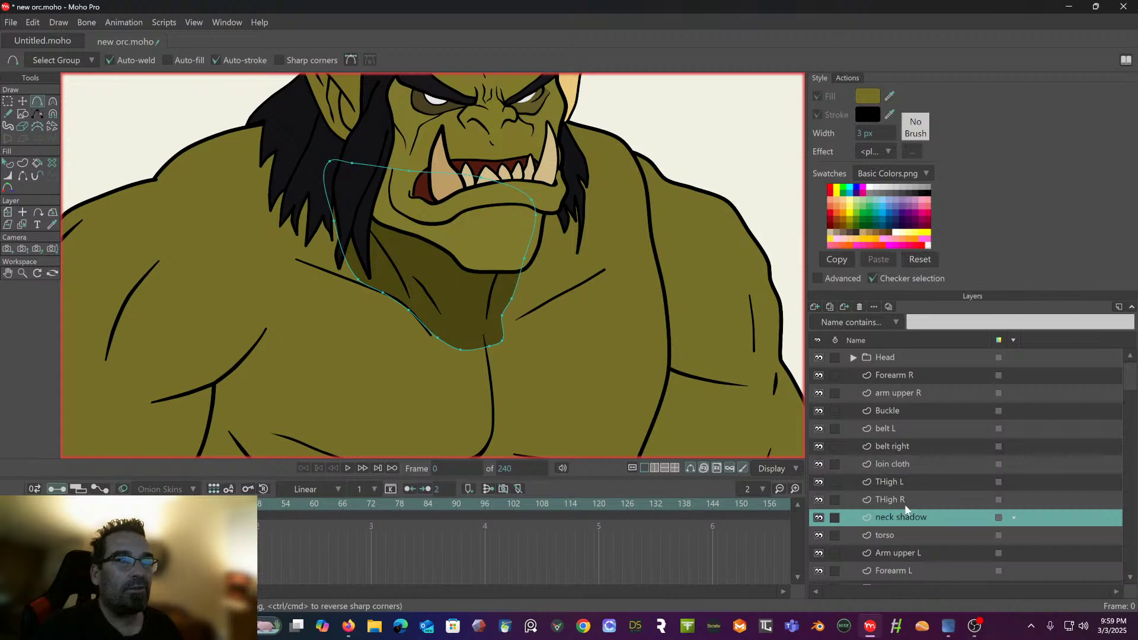
pyautogui.scroll(-1, 901, 483)
pyautogui.scroll(1, 901, 484)
pyautogui.click(853, 358)
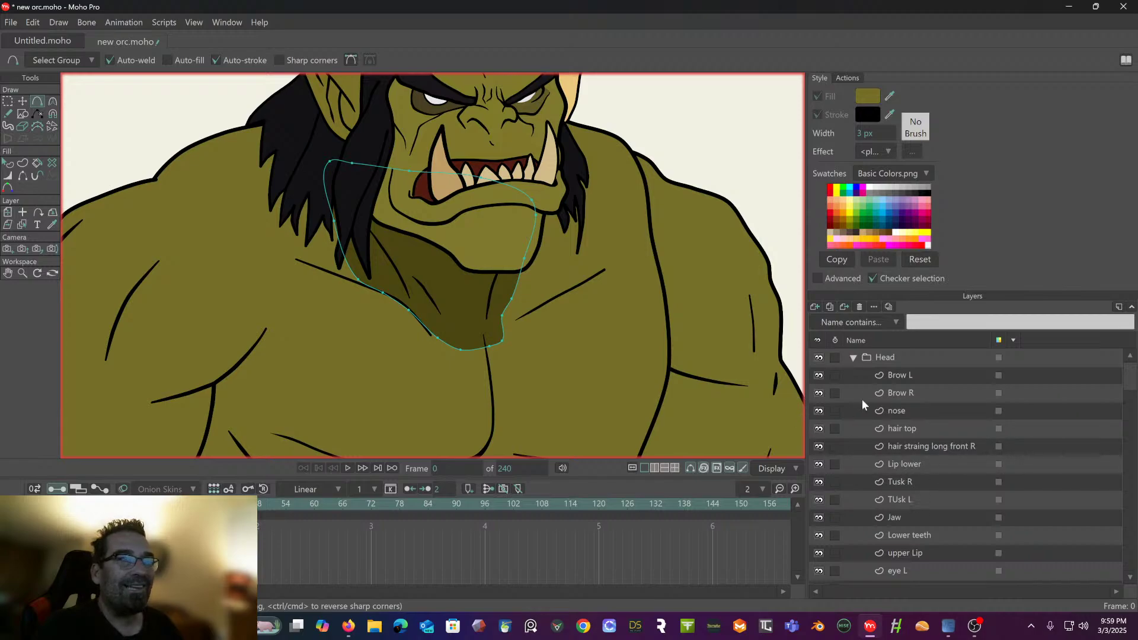
pyautogui.click(902, 519)
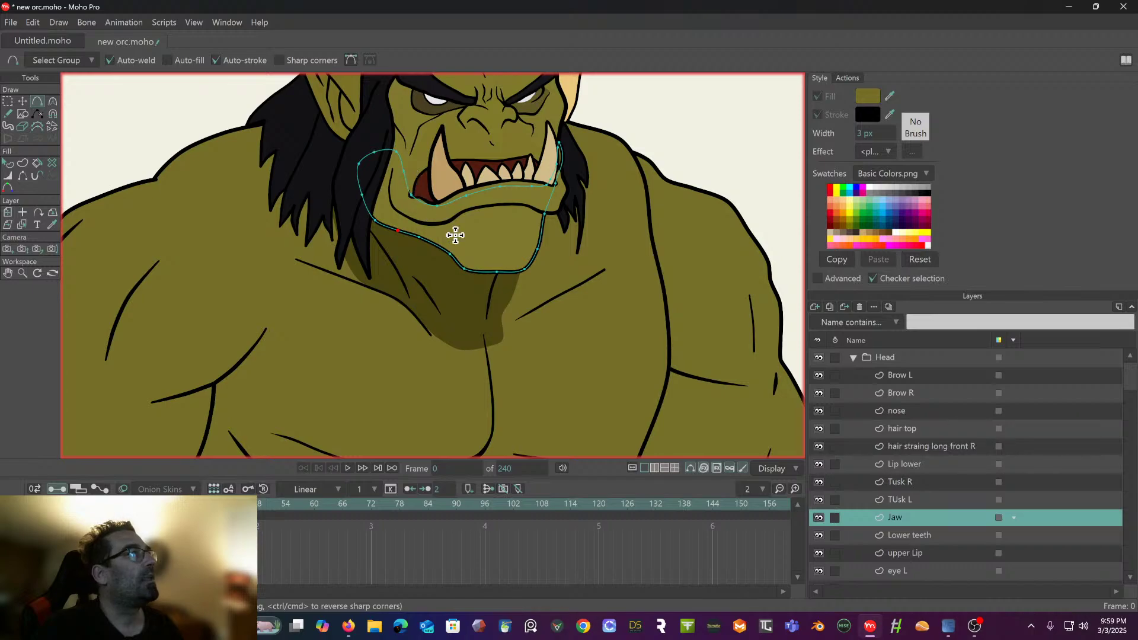
pyautogui.scroll(1, 455, 235)
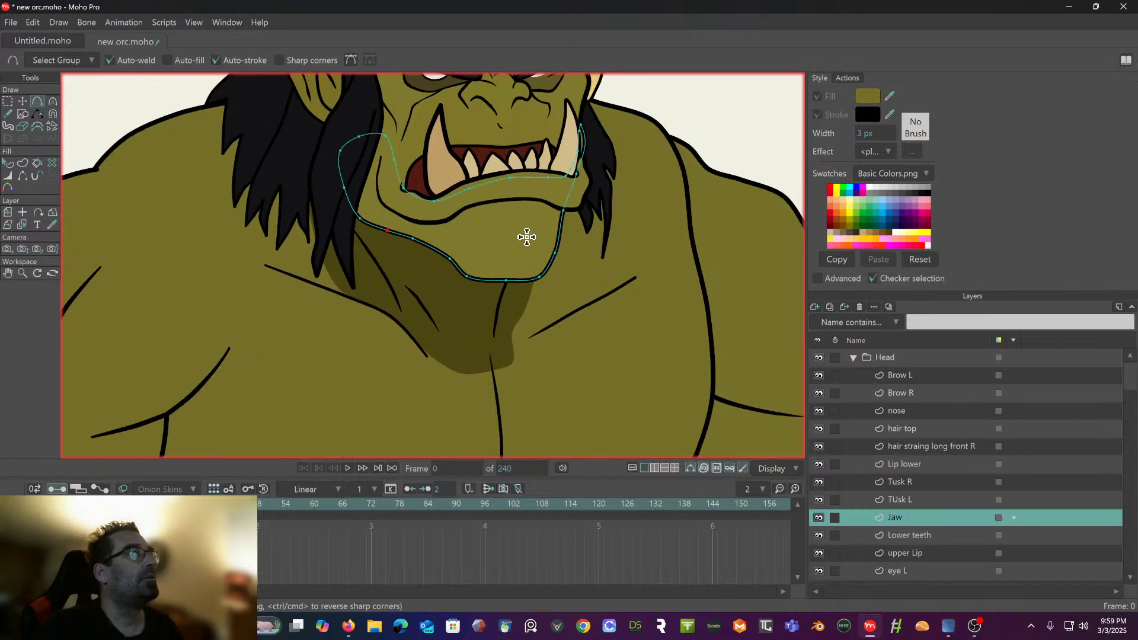
pyautogui.moveTo(526, 237)
pyautogui.mouseDown()
pyautogui.moveTo(480, 244)
pyautogui.moveTo(467, 267)
pyautogui.moveTo(480, 275)
pyautogui.moveTo(477, 267)
pyautogui.moveTo(528, 261)
pyautogui.moveTo(543, 247)
pyautogui.moveTo(527, 237)
pyautogui.mouseUp()
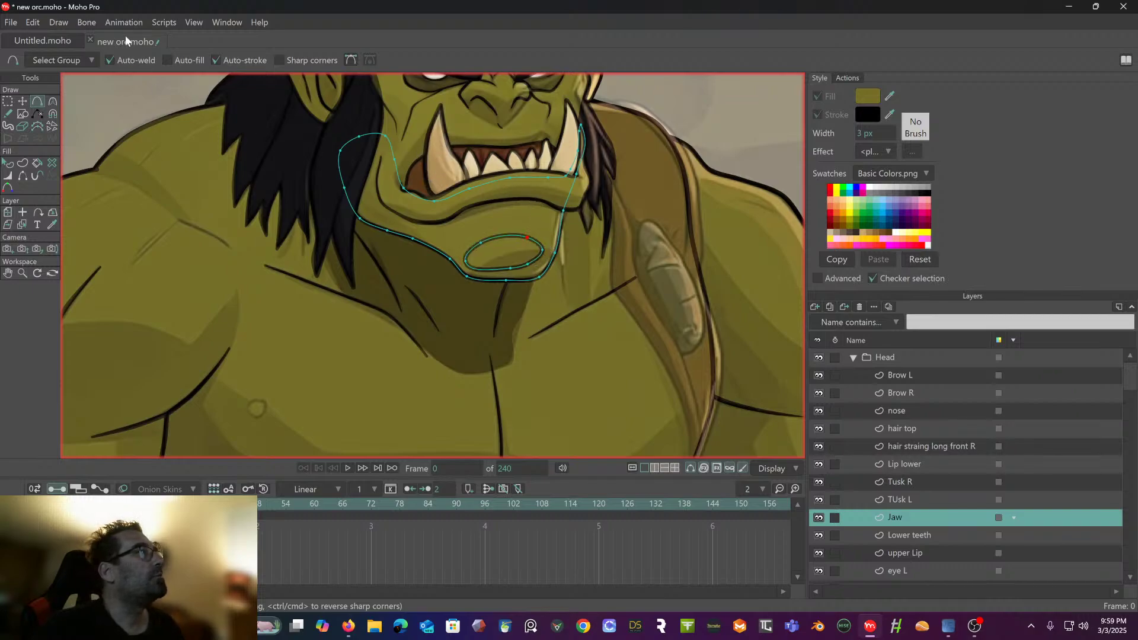
# - Turn off the chin oval's stroke, enable its fill, and deselect the shape
pyautogui.click(10, 164)
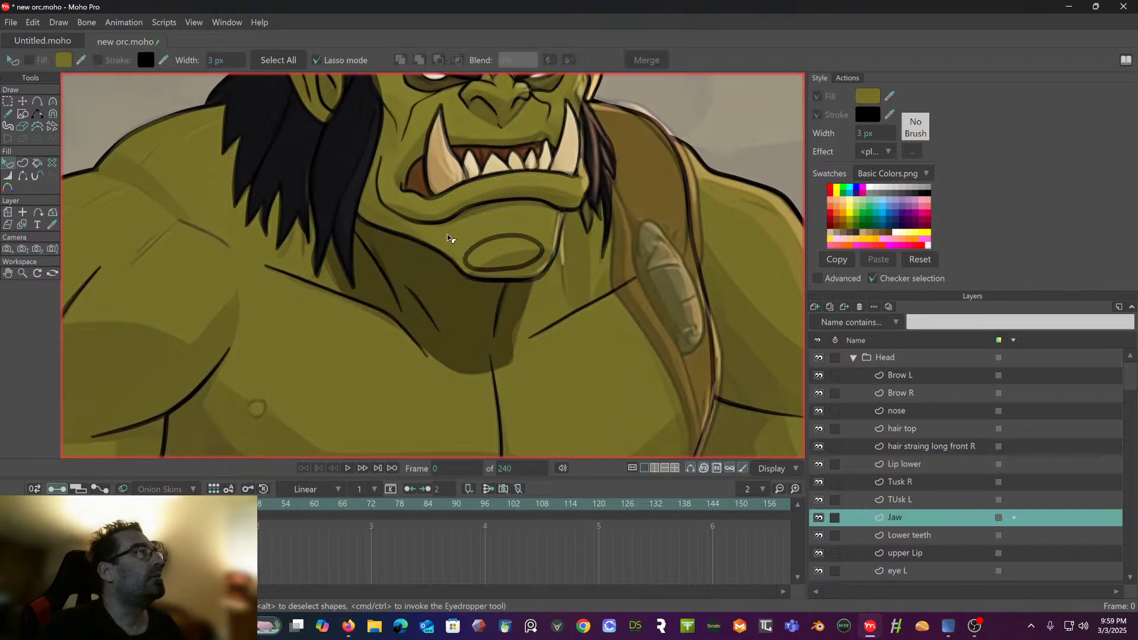
pyautogui.click(480, 246)
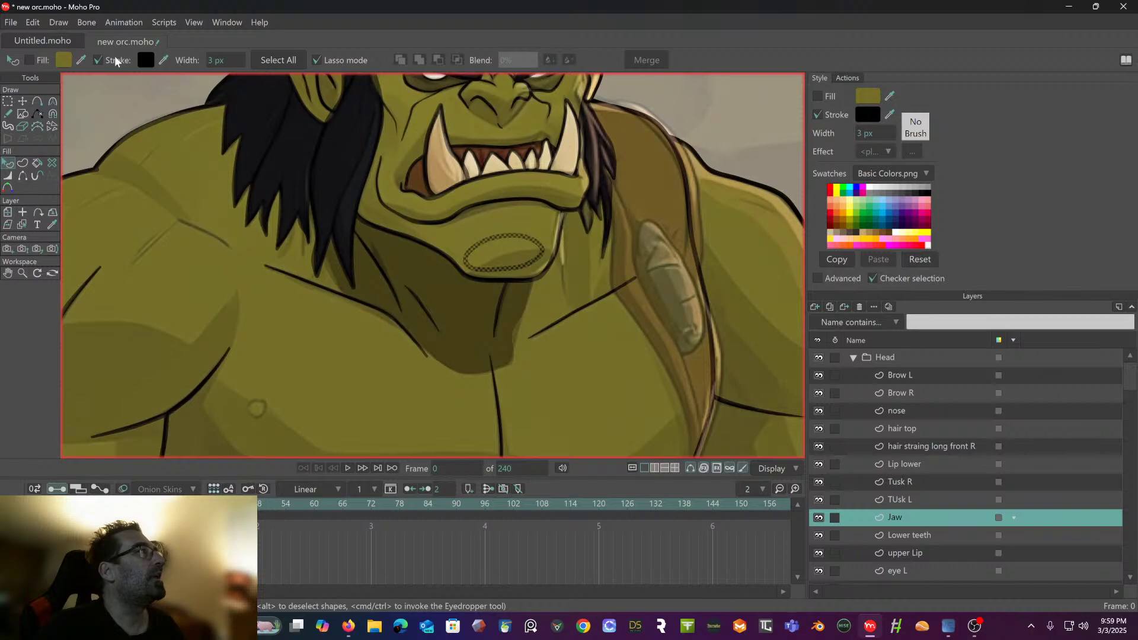
pyautogui.click(98, 60)
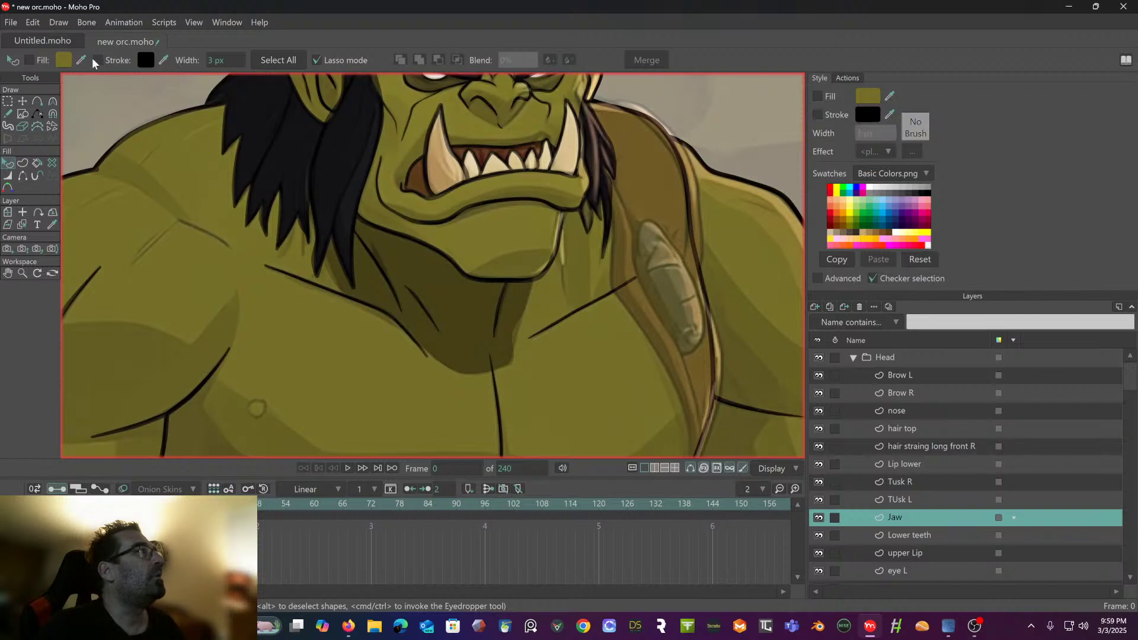
pyautogui.click(29, 59)
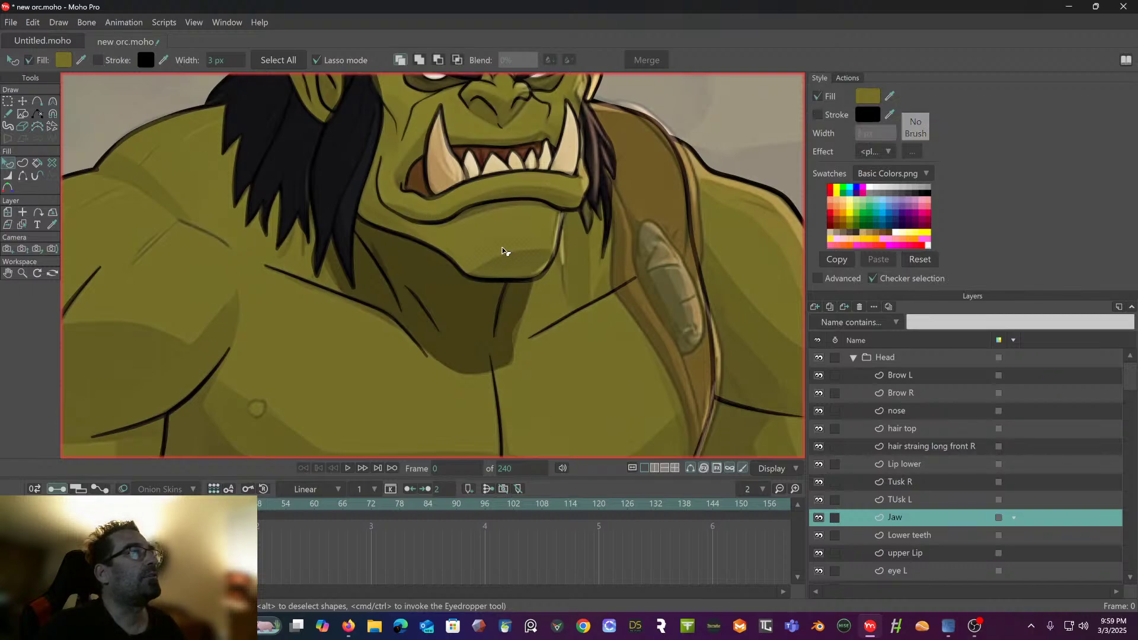
pyautogui.click(144, 108)
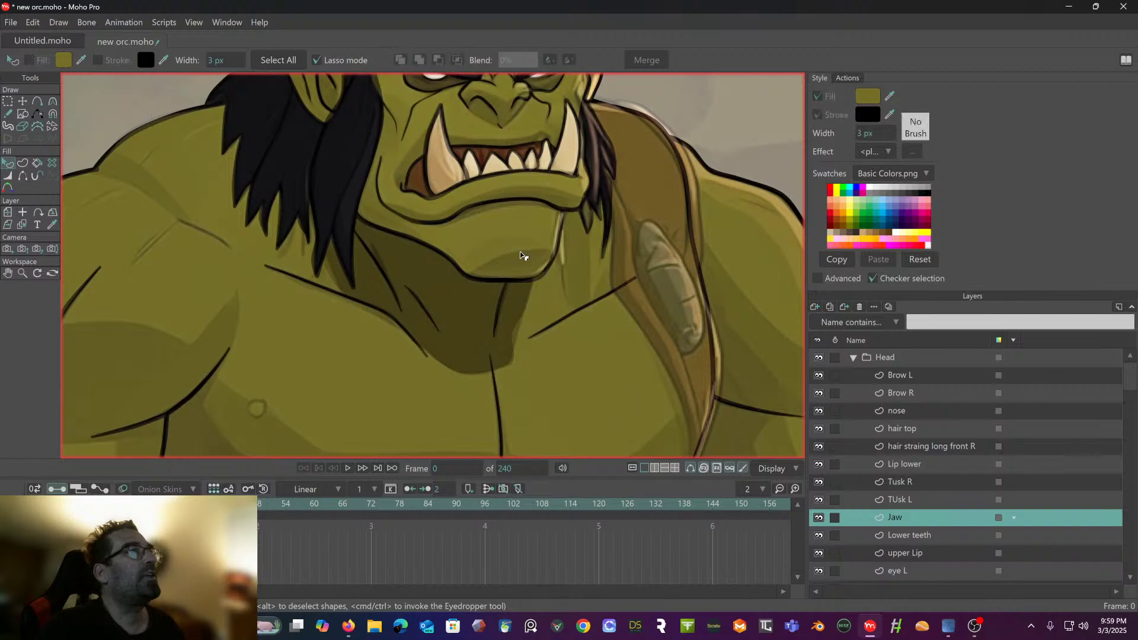
# - Change the chin shadow's fill to dark olive #302D11 and deselect the shape
pyautogui.click(495, 253)
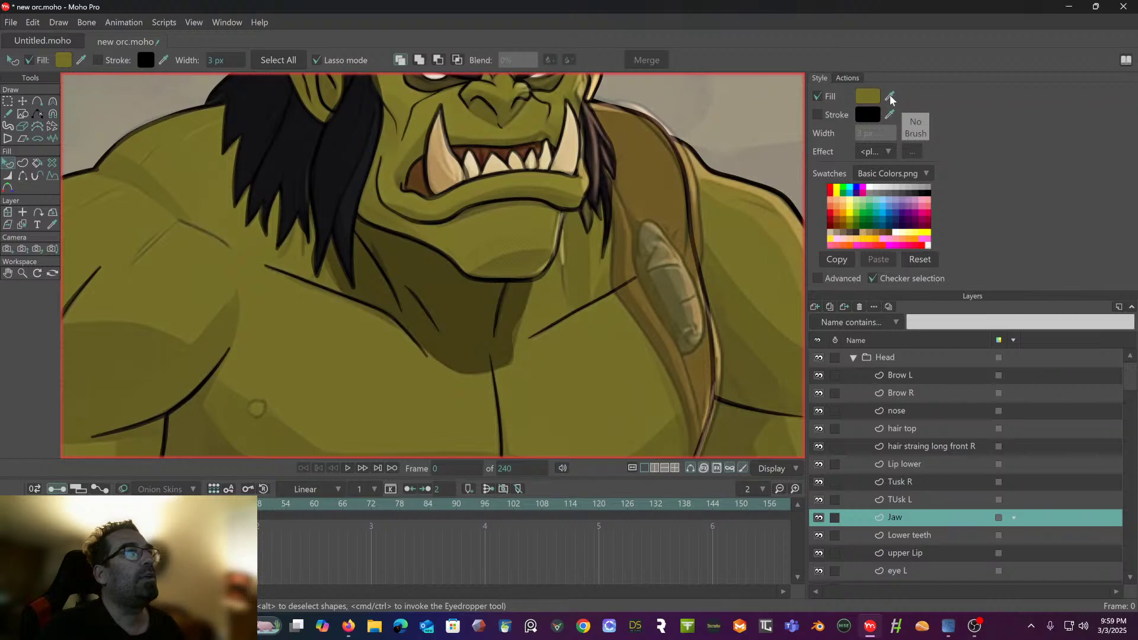
pyautogui.click(872, 98)
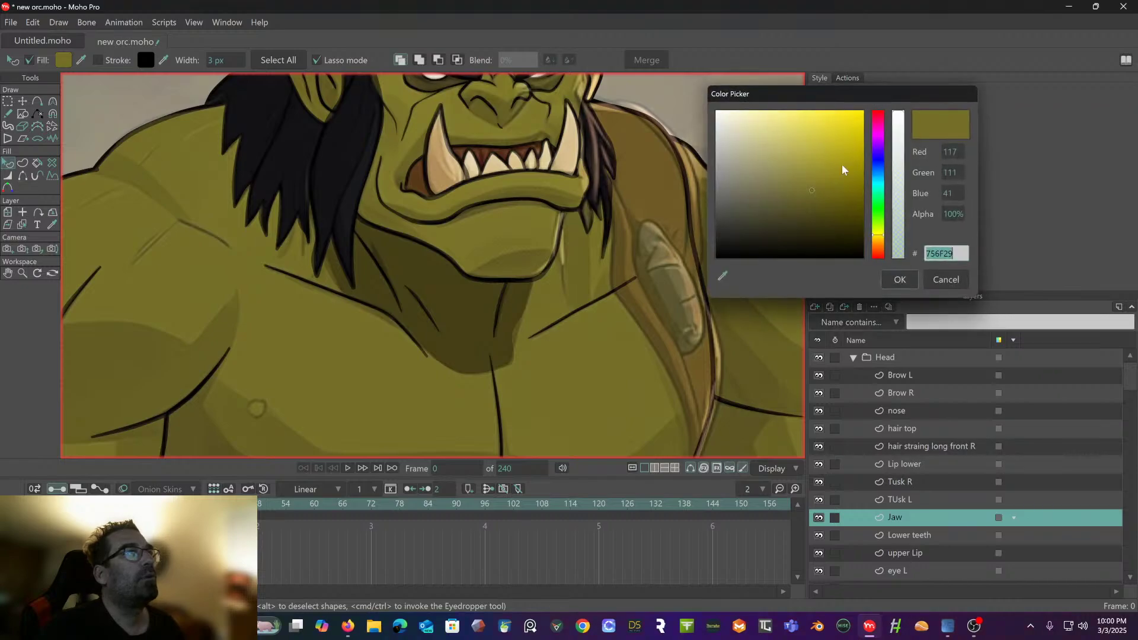
pyautogui.moveTo(812, 201); pyautogui.dragTo(812, 229)
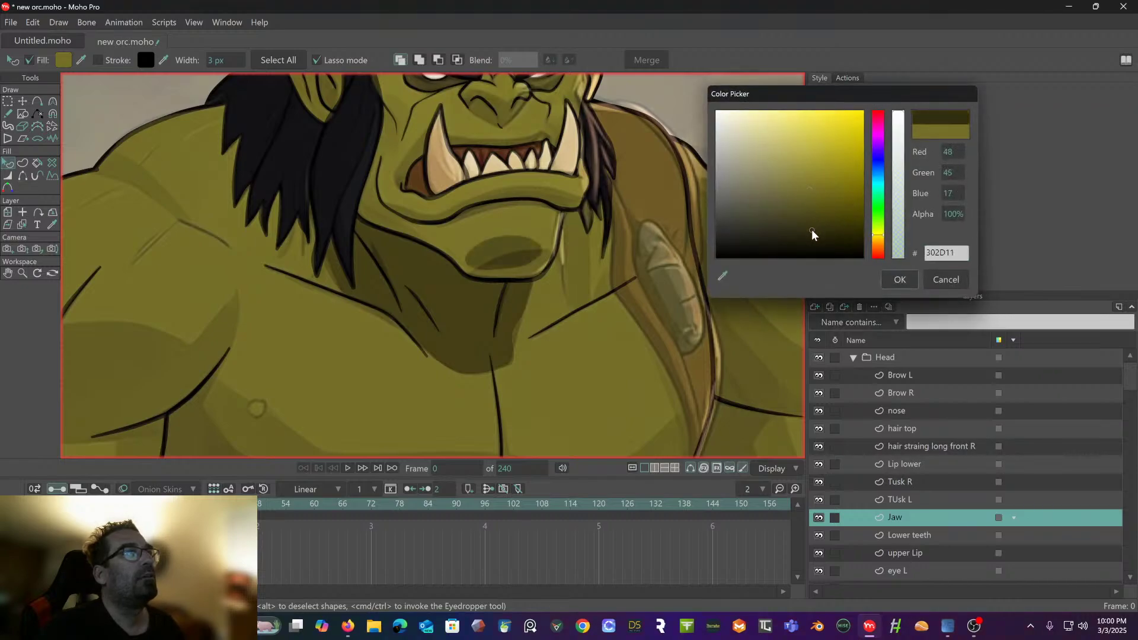
pyautogui.click(899, 279)
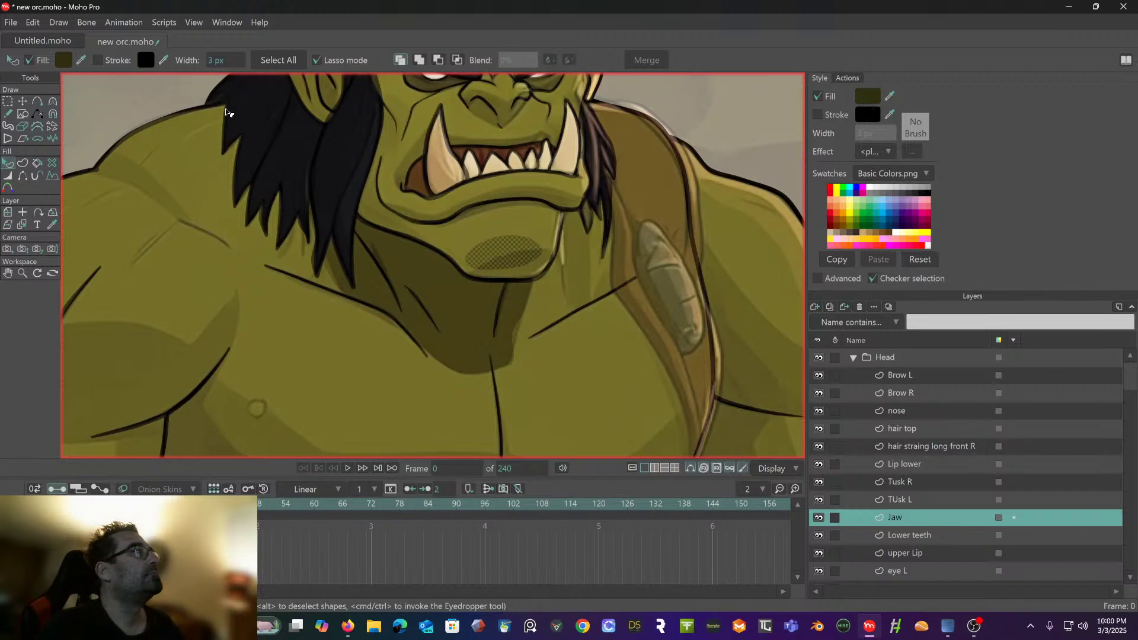
pyautogui.click(158, 94)
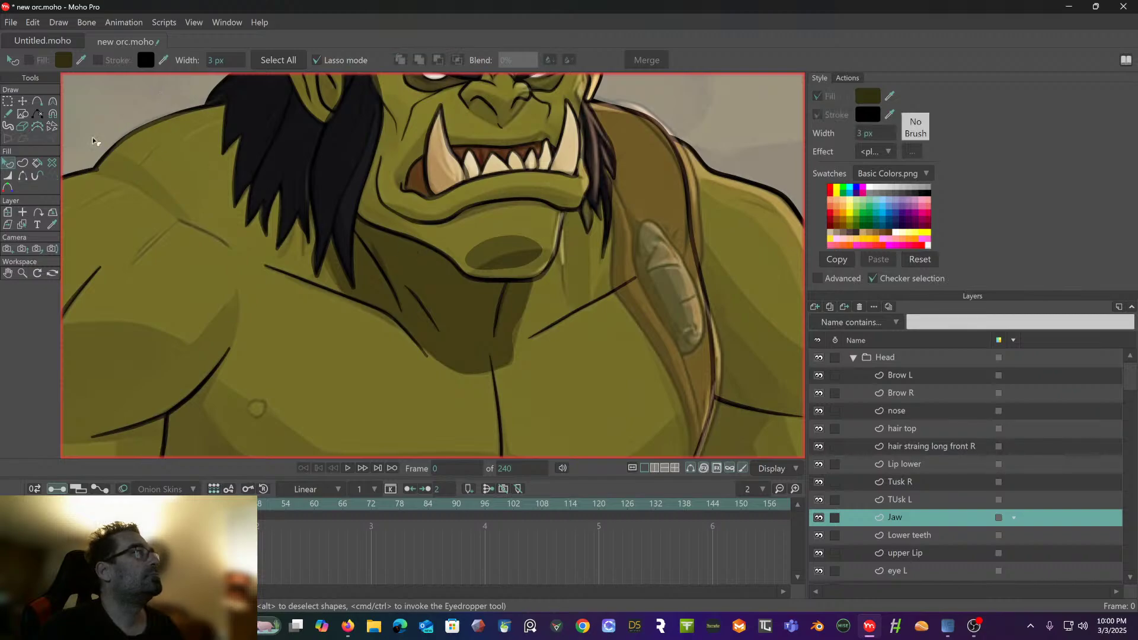
# - Move the chin shadow's points onto the jaw's lower outline and adjust the curve handles at its left tip
pyautogui.click(22, 101)
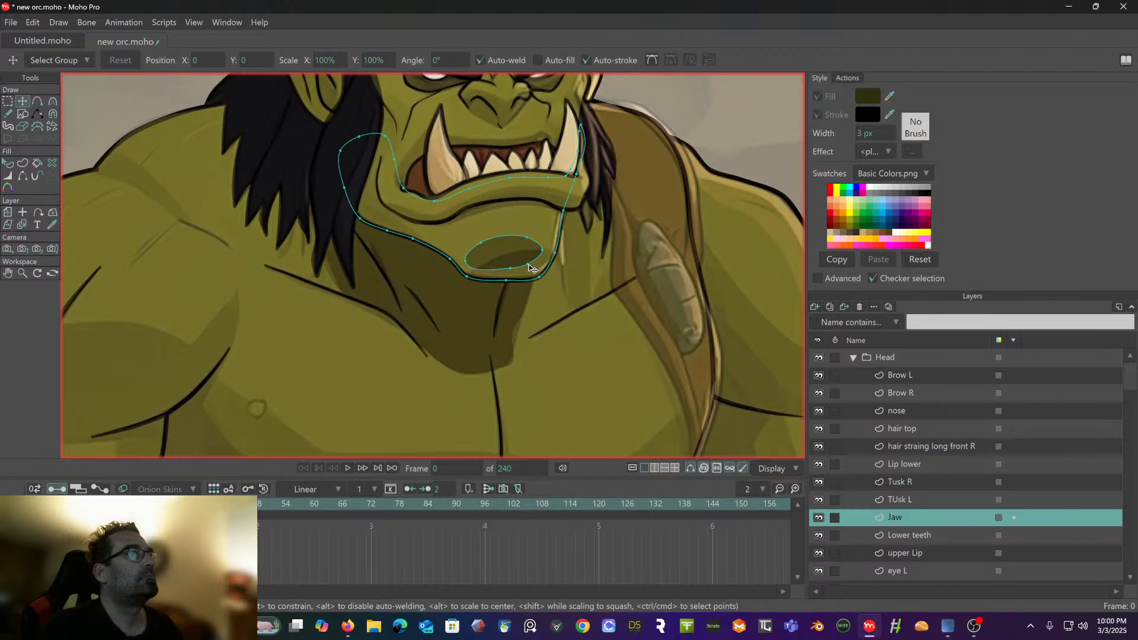
pyautogui.moveTo(528, 264)
pyautogui.mouseDown()
pyautogui.moveTo(534, 275)
pyautogui.moveTo(555, 256)
pyautogui.moveTo(535, 277)
pyautogui.moveTo(517, 268)
pyautogui.moveTo(521, 281)
pyautogui.mouseUp()
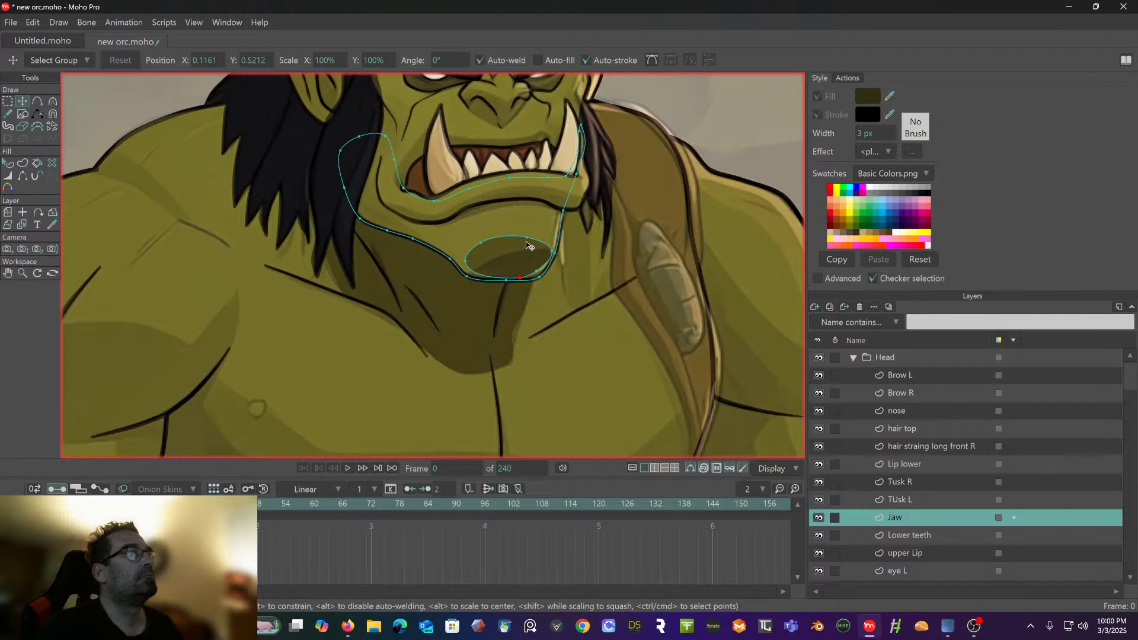
pyautogui.moveTo(527, 238); pyautogui.dragTo(478, 277)
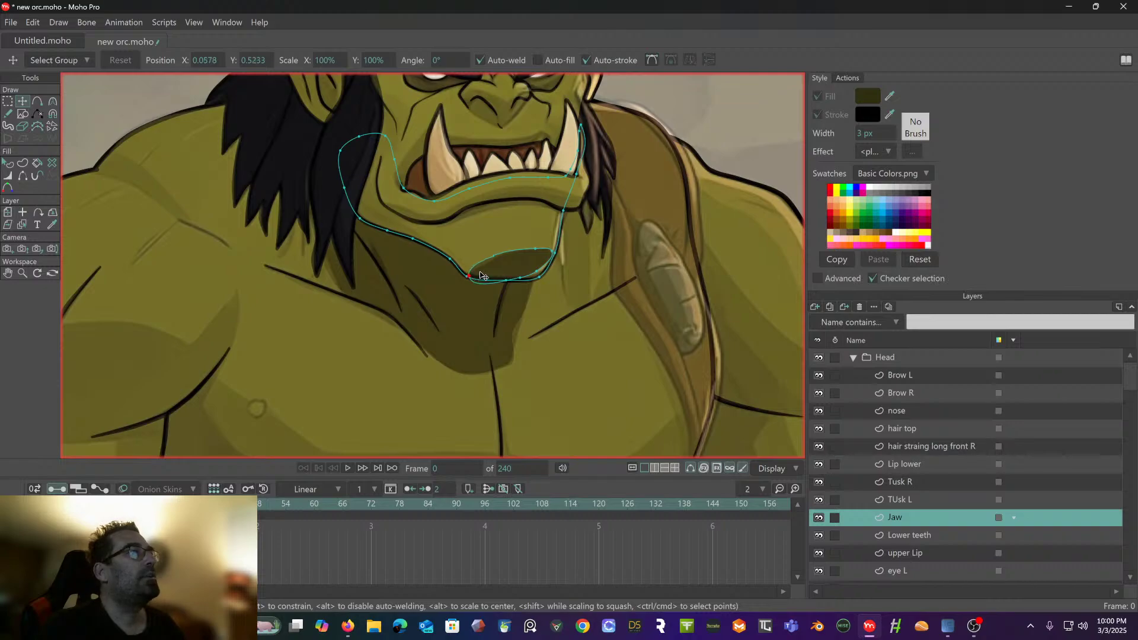
pyautogui.scroll(2, 480, 276)
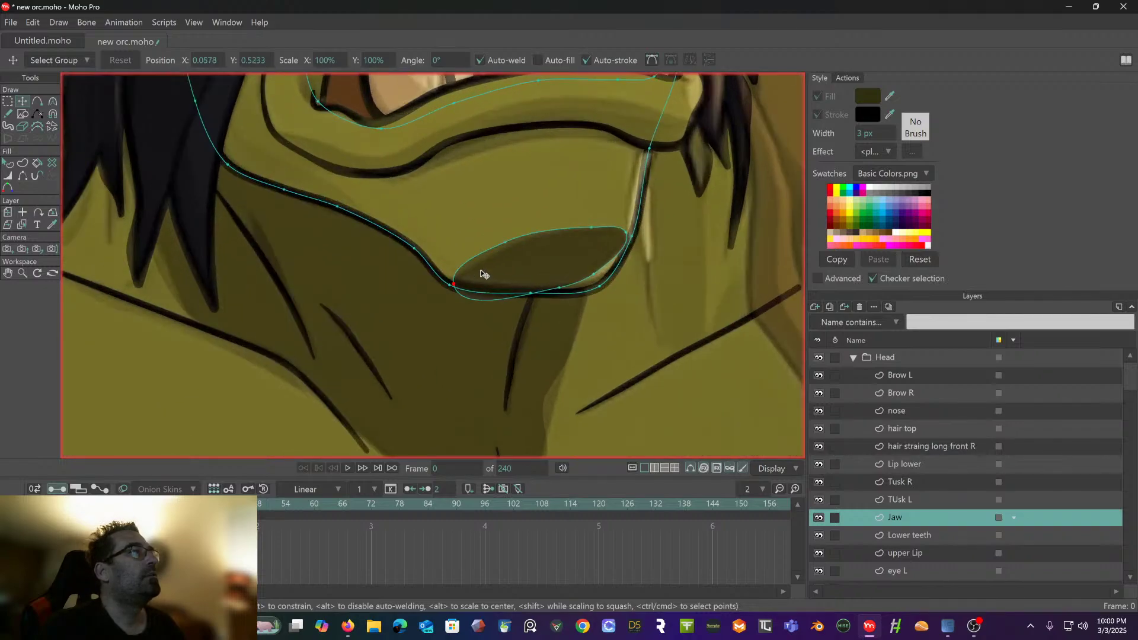
pyautogui.click(52, 102)
pyautogui.moveTo(464, 317); pyautogui.dragTo(452, 287)
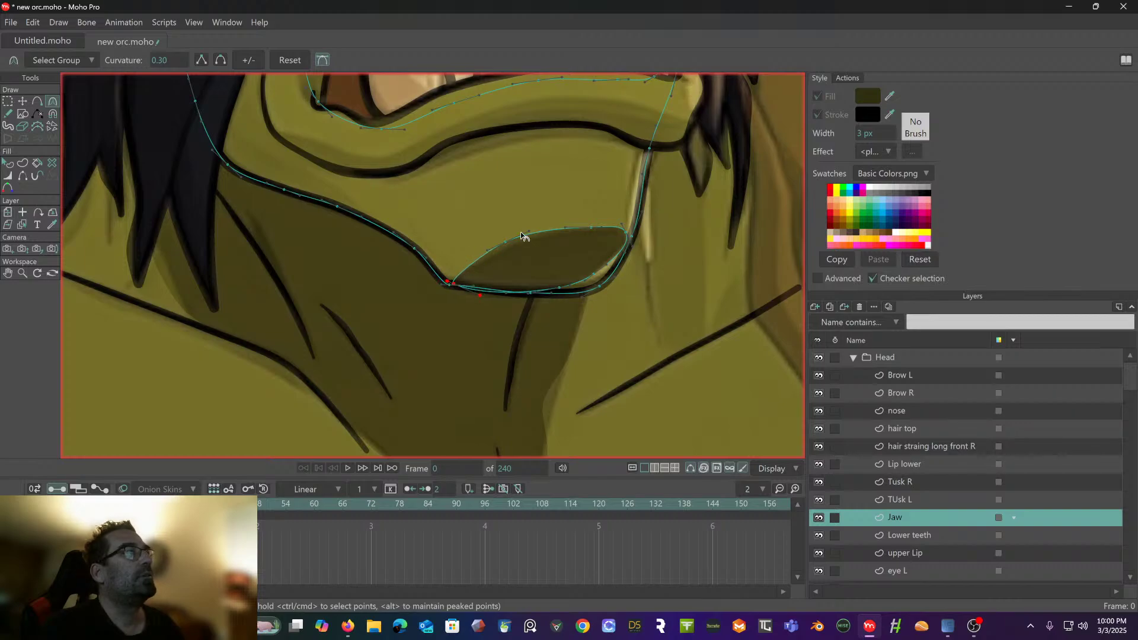
# - Move the chin shadow's upper-edge points to even out its curve in the Jaw layer
pyautogui.click(23, 102)
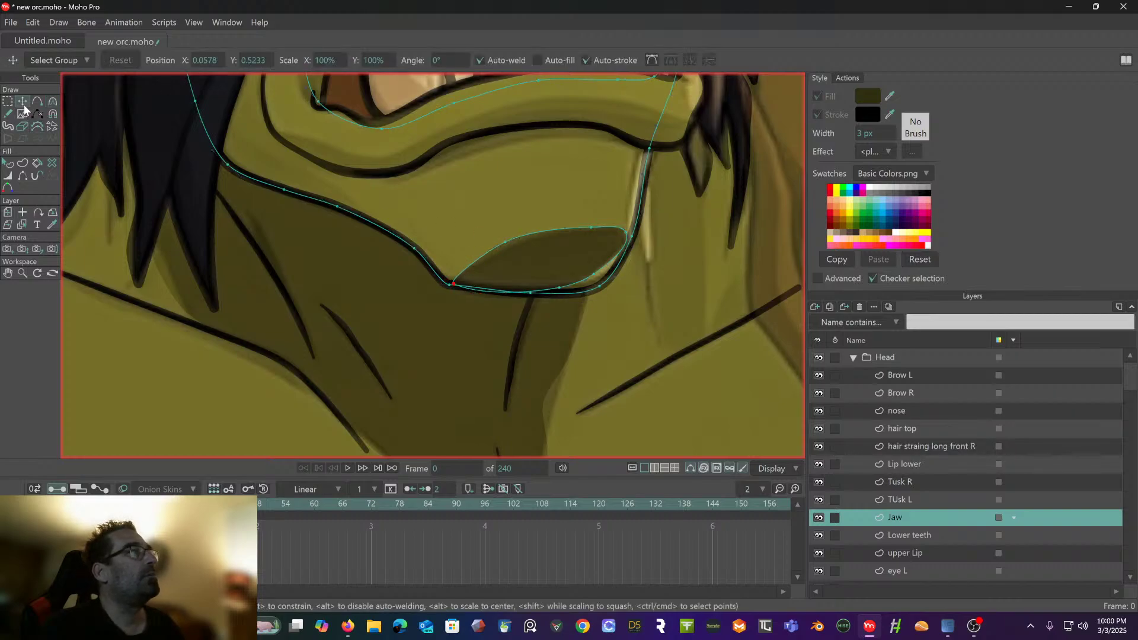
pyautogui.click(507, 245)
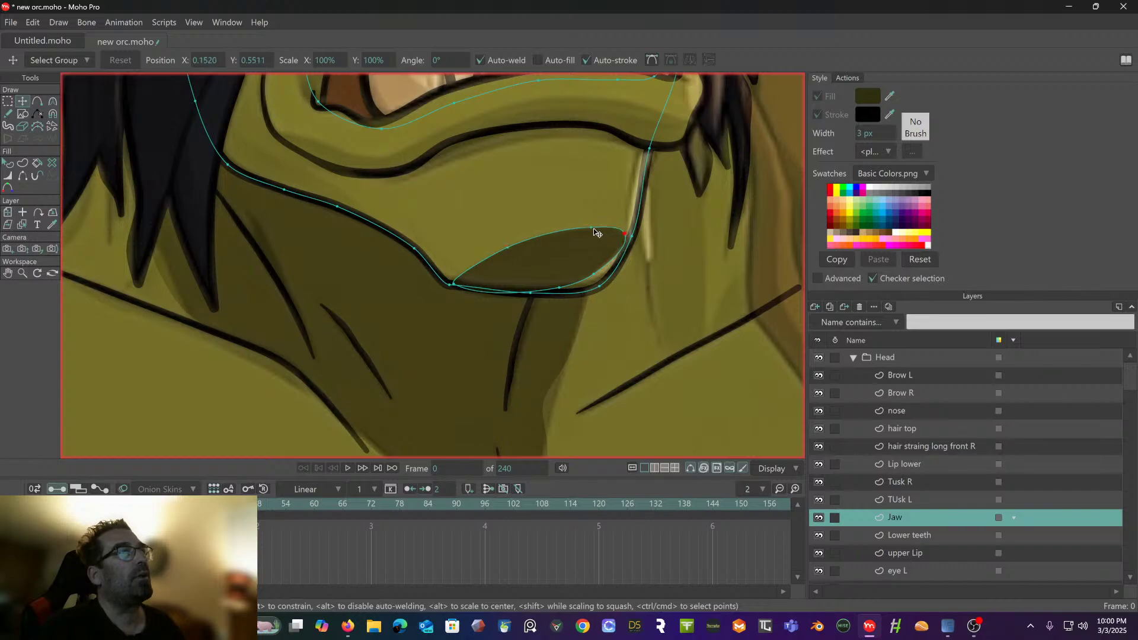
pyautogui.click(588, 231)
pyautogui.moveTo(589, 233); pyautogui.dragTo(584, 232)
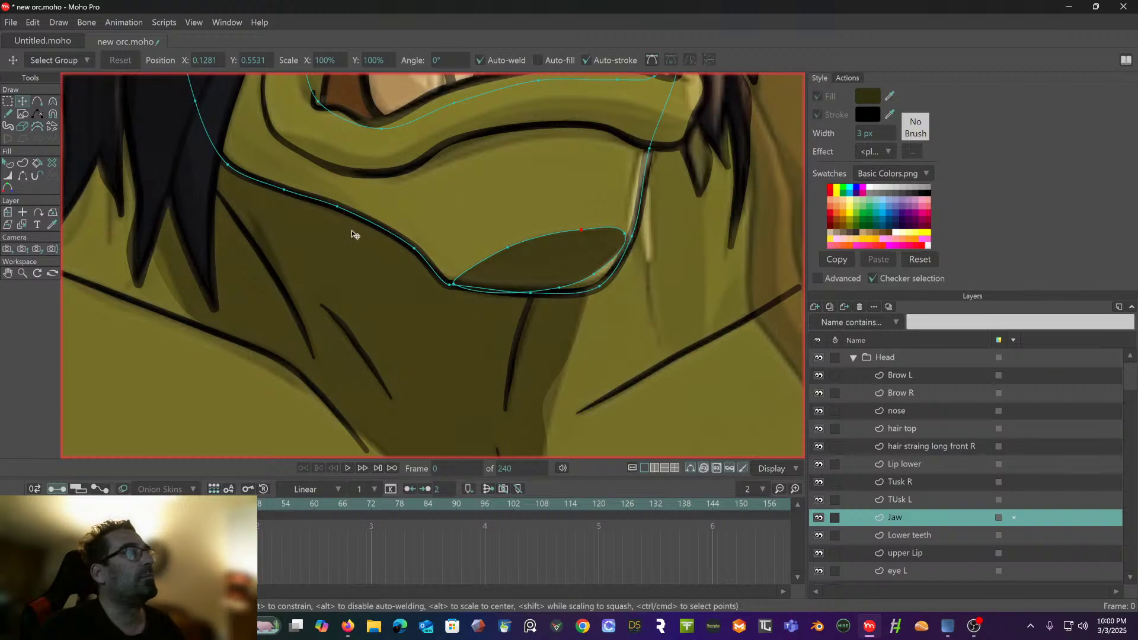
# - Adjust the curve handles at both tips of the chin shadow so its edge follows the jaw outline
pyautogui.click(53, 103)
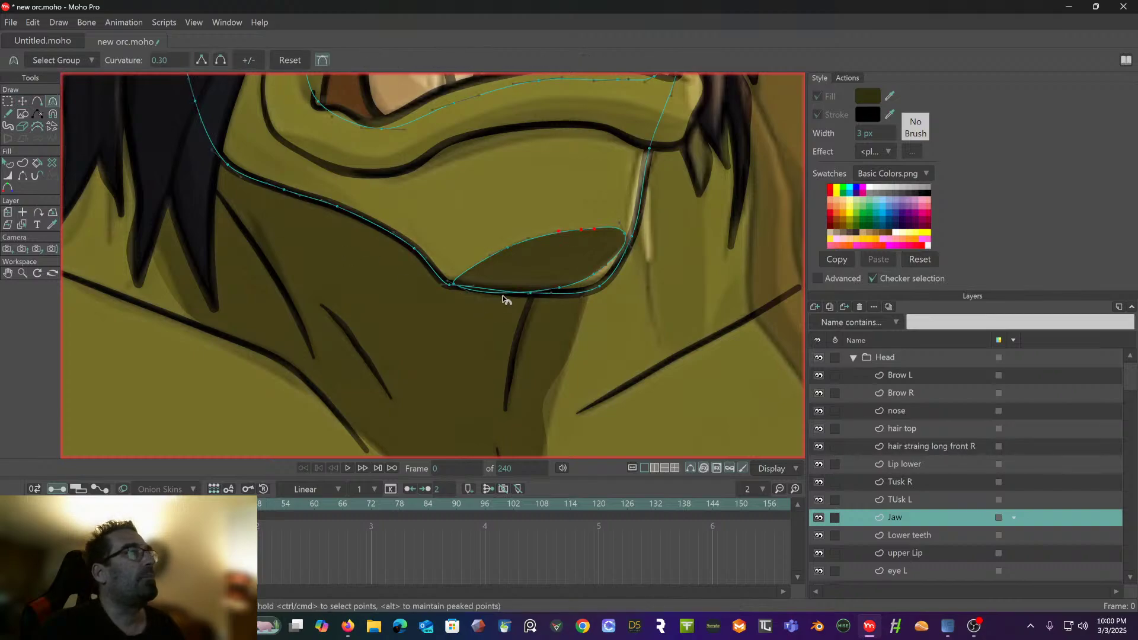
pyautogui.moveTo(483, 293); pyautogui.dragTo(485, 290)
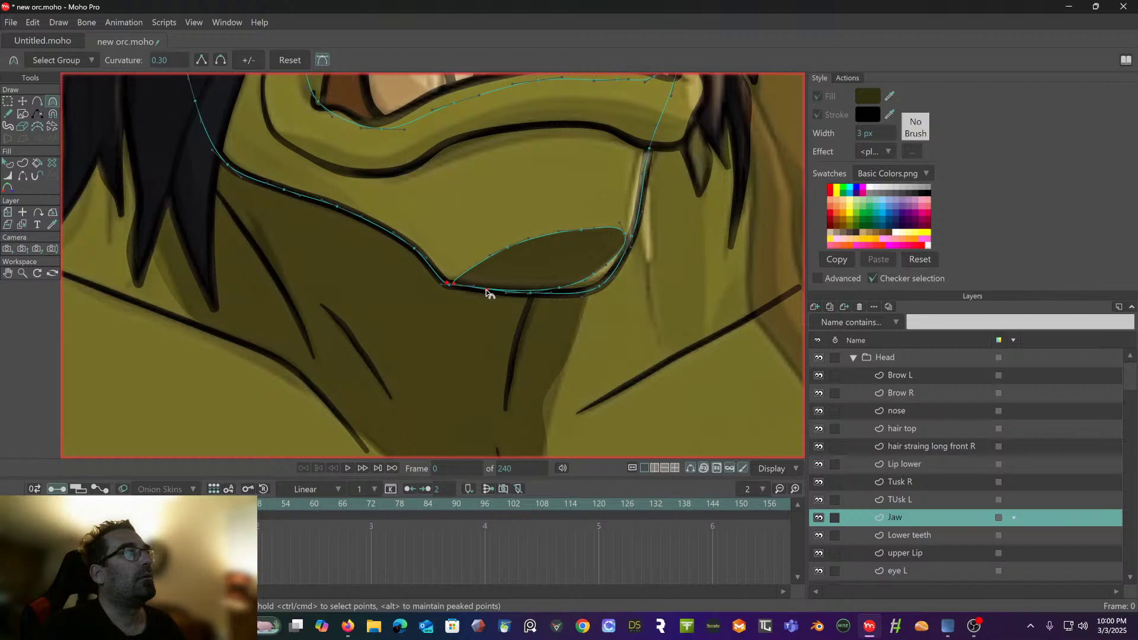
pyautogui.click(622, 228)
pyautogui.moveTo(633, 245); pyautogui.dragTo(631, 238)
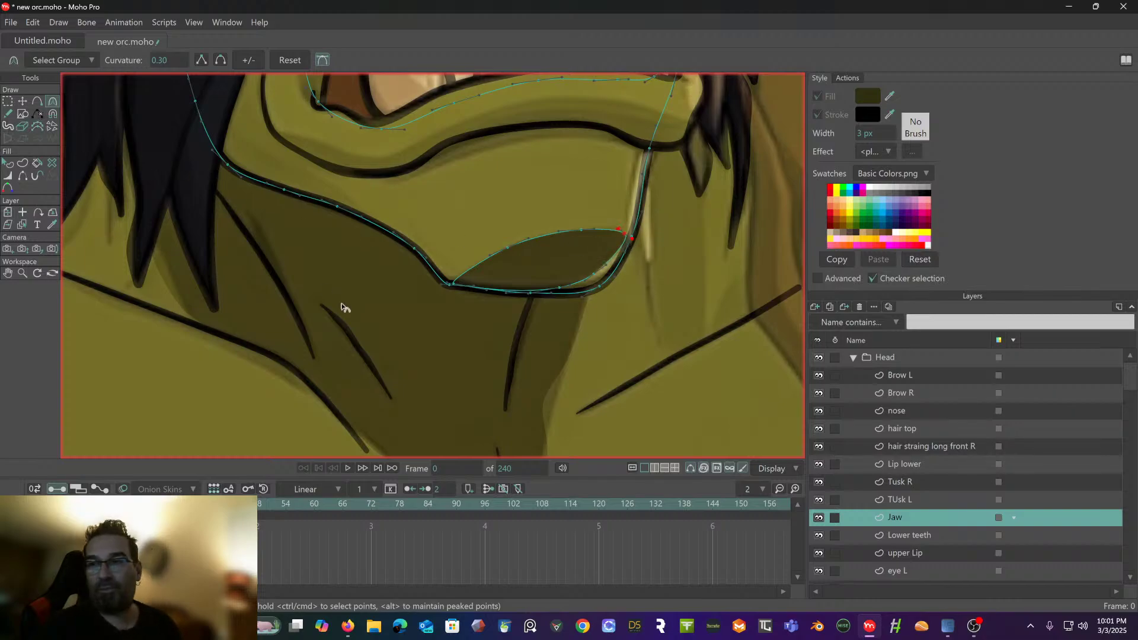
pyautogui.scroll(-5, 433, 311)
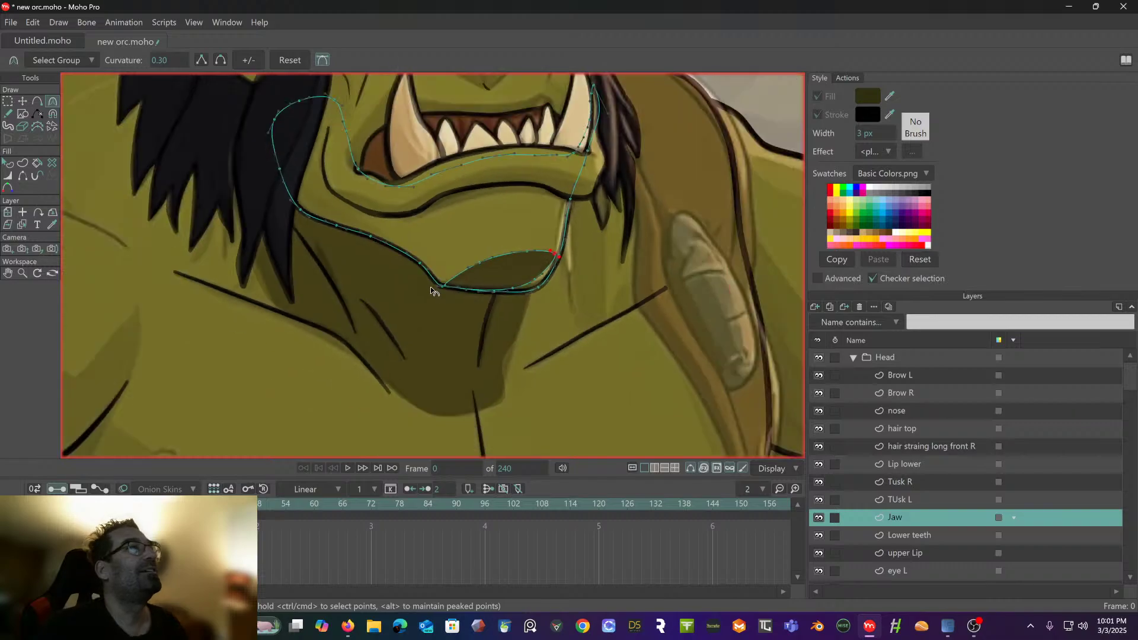
pyautogui.moveTo(437, 319); pyautogui.dragTo(409, 299)
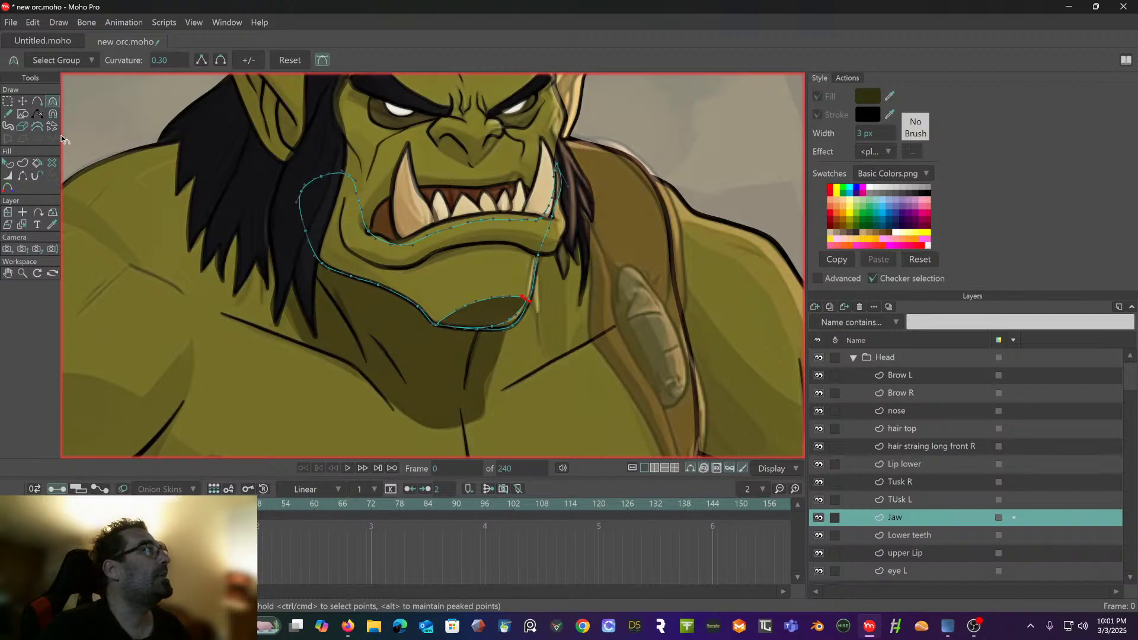
# - Select the whole chin shadow shape and cut it from the Jaw layer
pyautogui.click(8, 101)
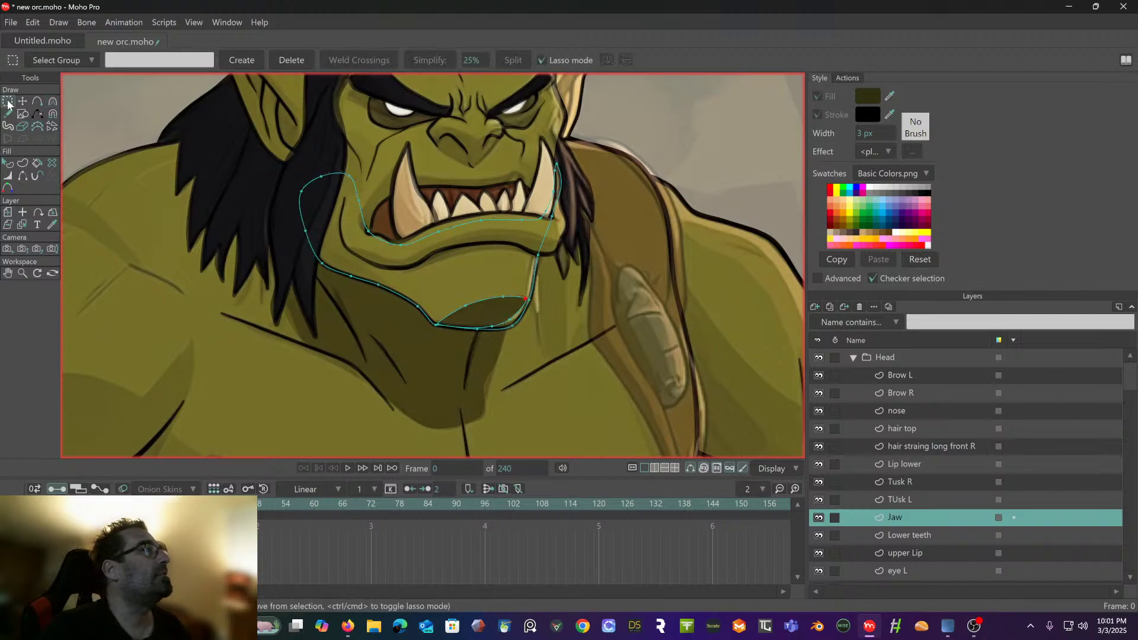
pyautogui.click(480, 306)
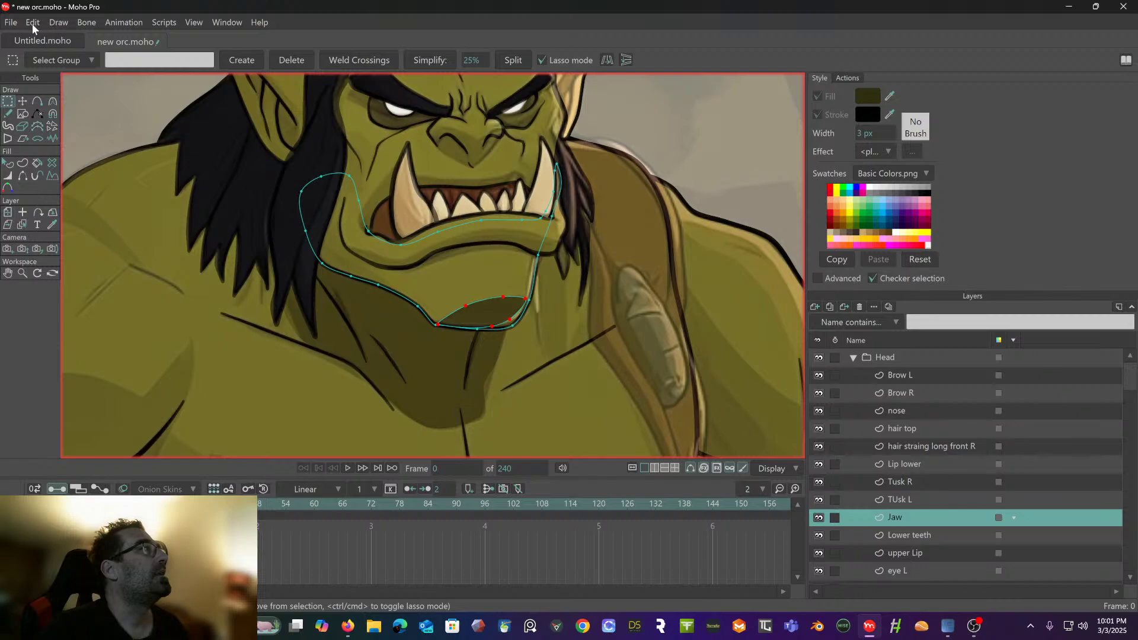
pyautogui.click(9, 163)
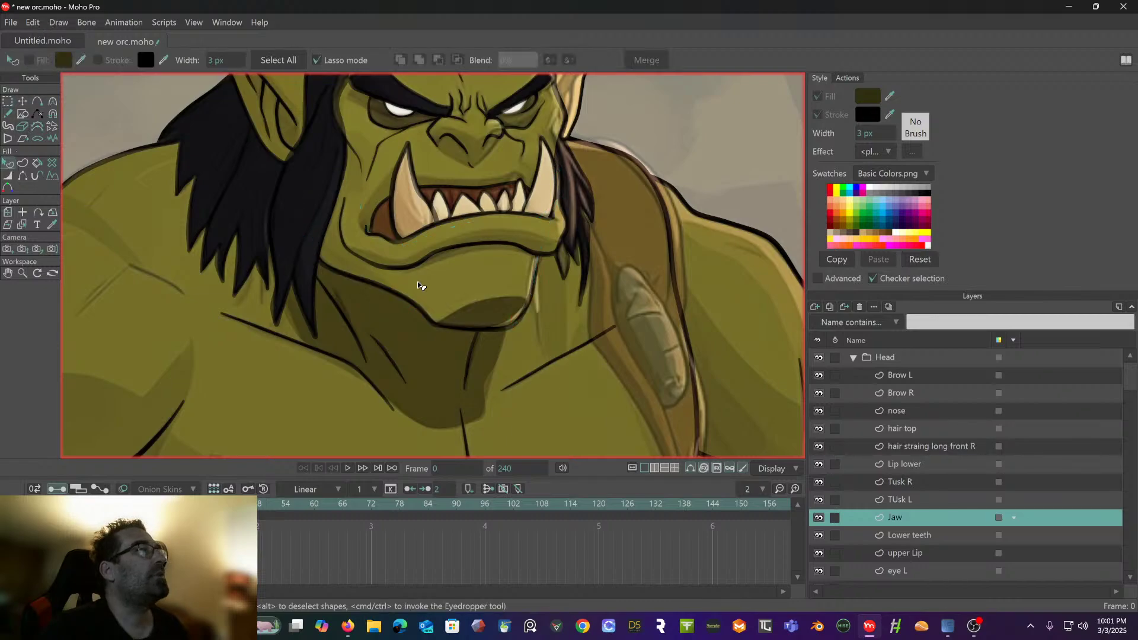
pyautogui.click(479, 312)
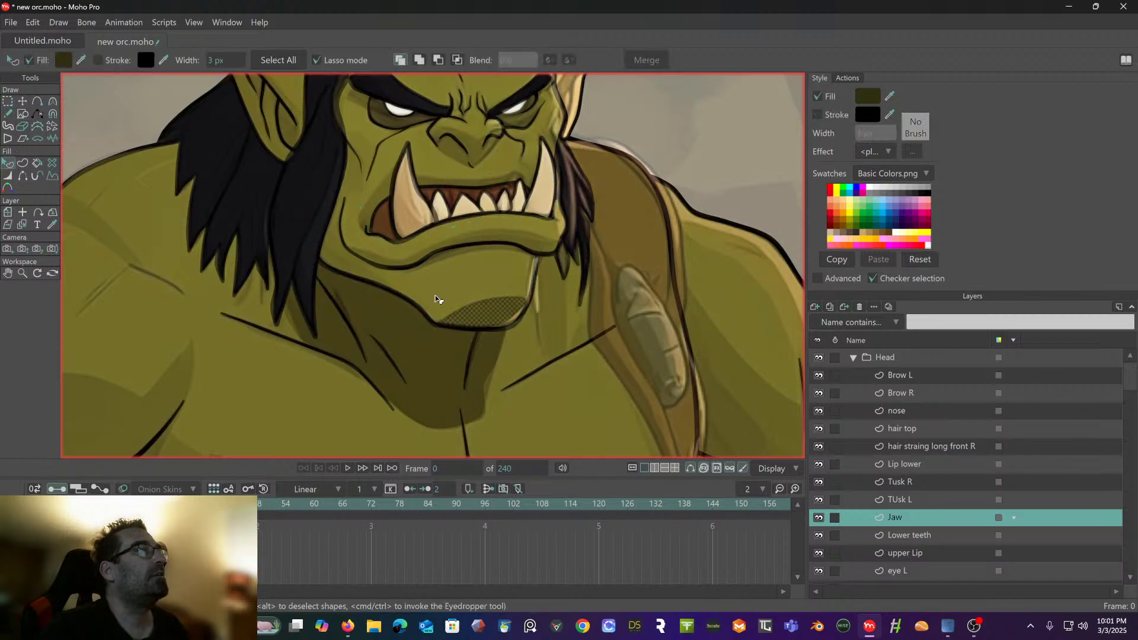
pyautogui.click(36, 20)
pyautogui.click(38, 73)
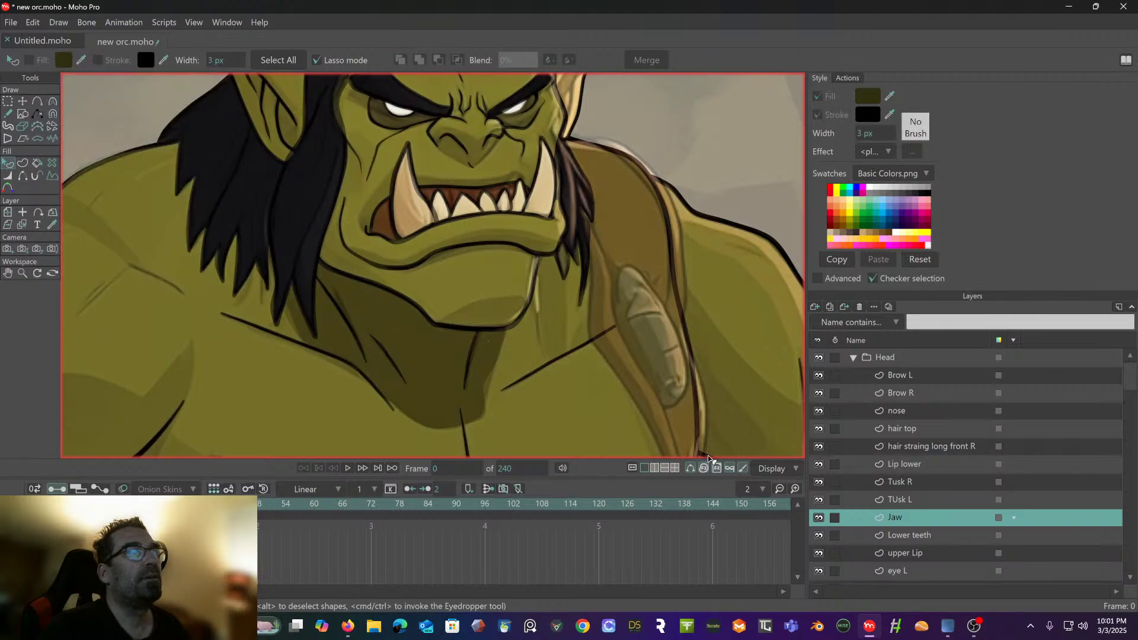
# - Add a vector layer directly above Jaw in the Head group and name it "chin shadow"
pyautogui.click(816, 307)
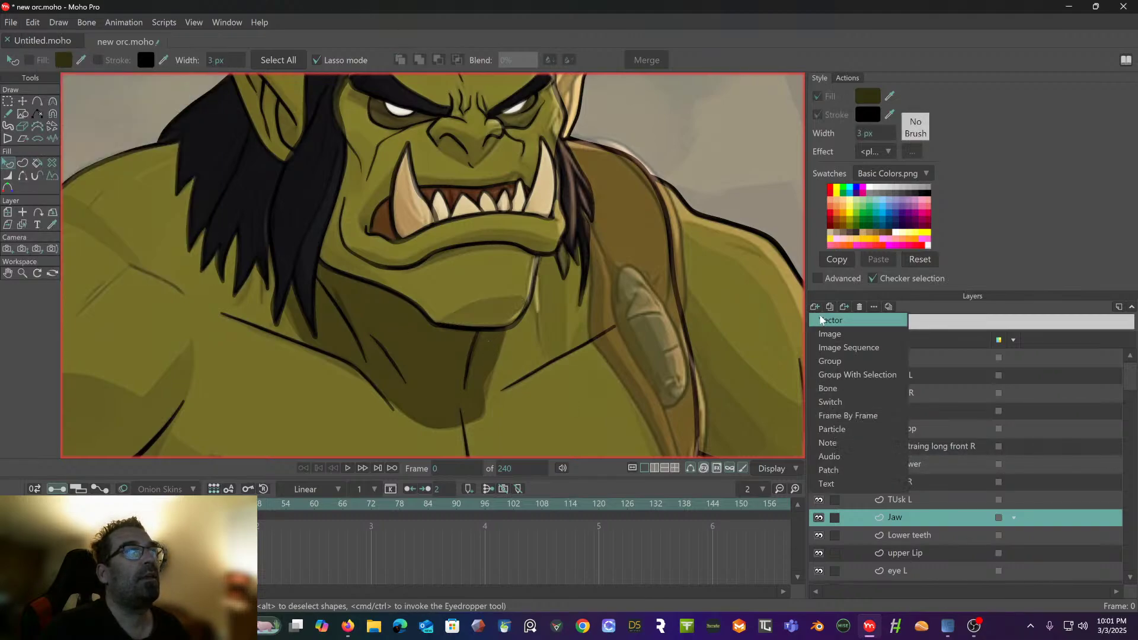
pyautogui.click(822, 321)
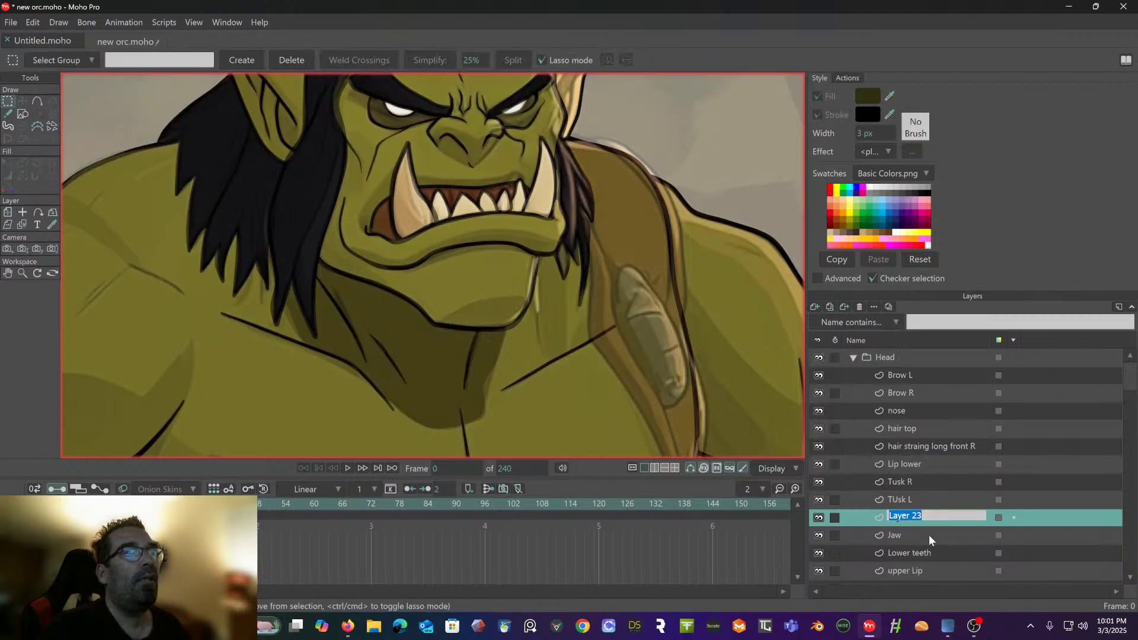
pyautogui.doubleClick(900, 519)
pyautogui.write('C')
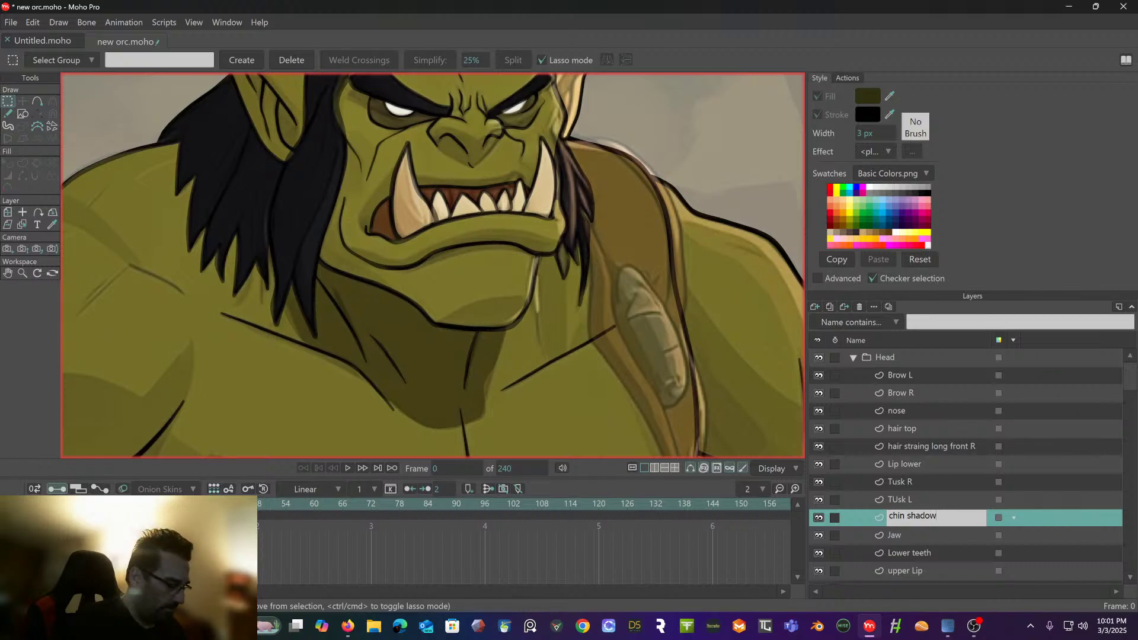
pyautogui.press('Return')
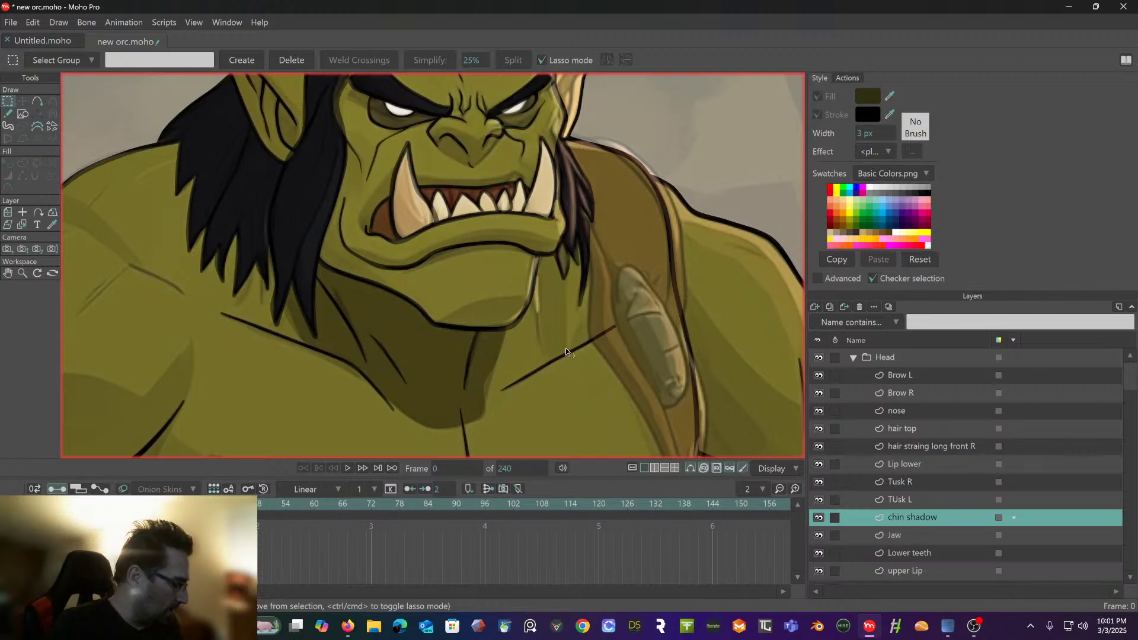
# - Paste the cut chin shape into the chin shadow layer
pyautogui.hotkey('ctrl', 'a')
pyautogui.press('t')
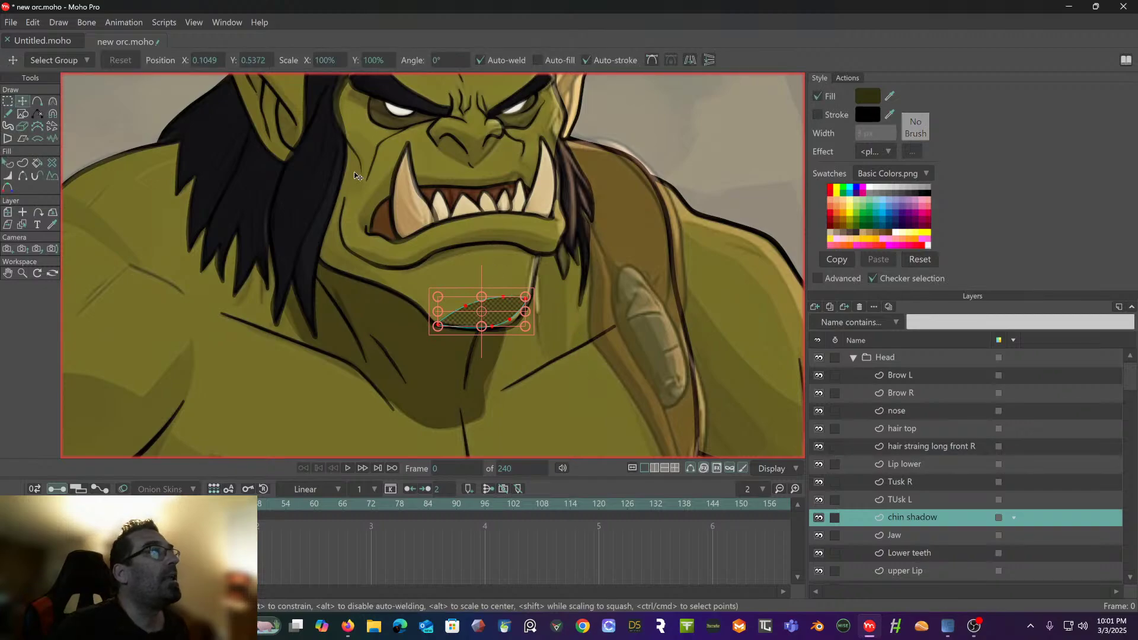
pyautogui.click(8, 101)
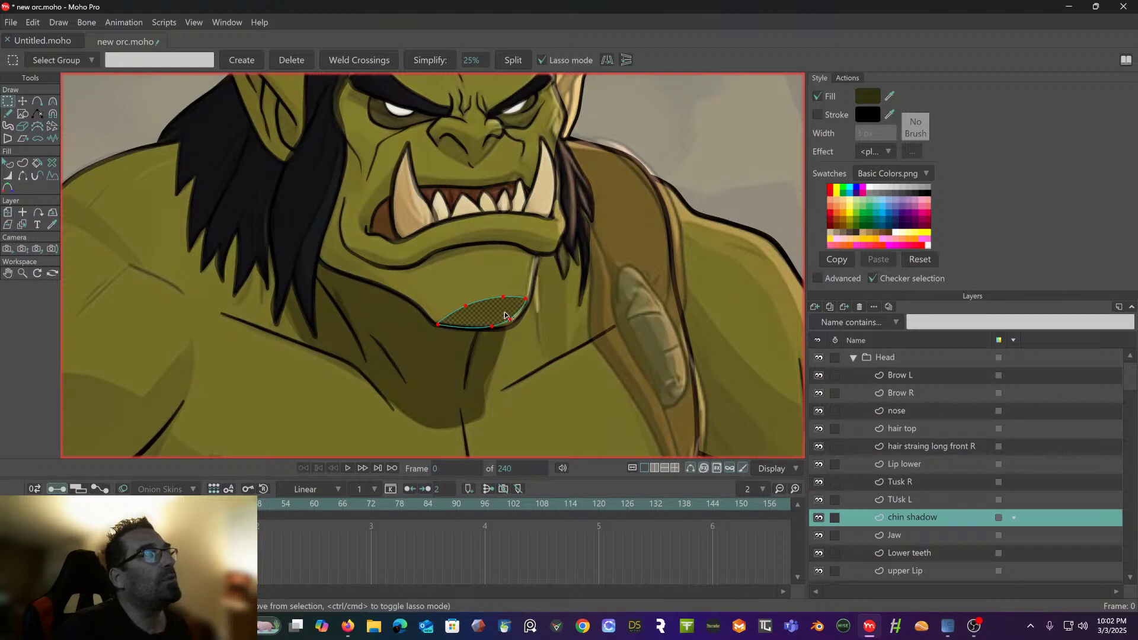
# - Set the chin shadow layer's blending mode to Multiply and its opacity to 68%
pyautogui.doubleClick(965, 518)
pyautogui.click(943, 468)
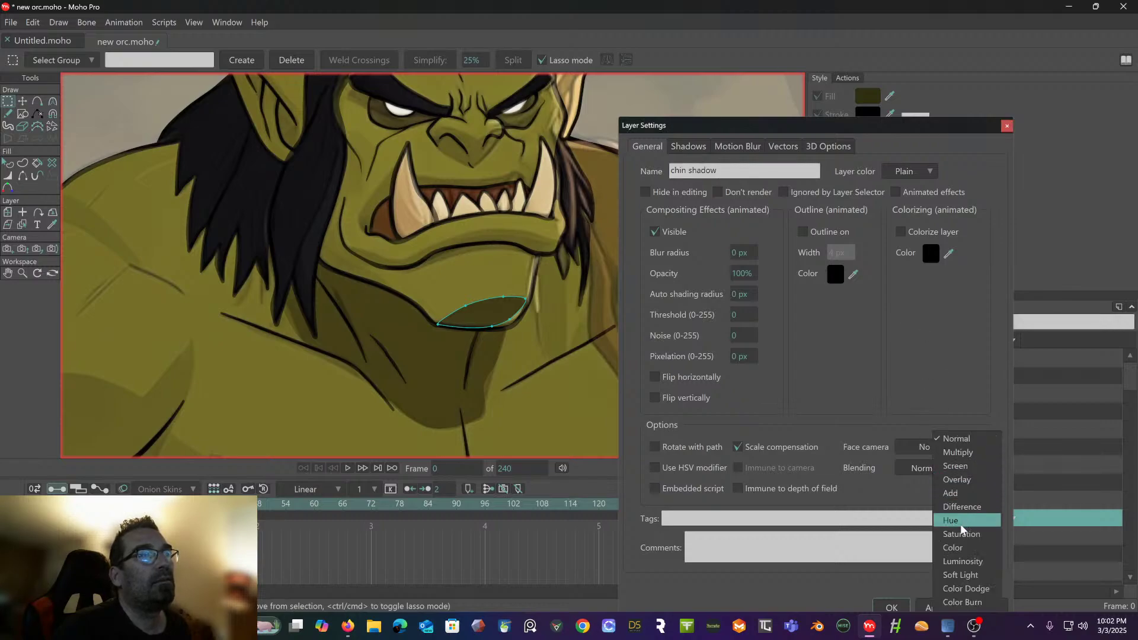
pyautogui.click(971, 455)
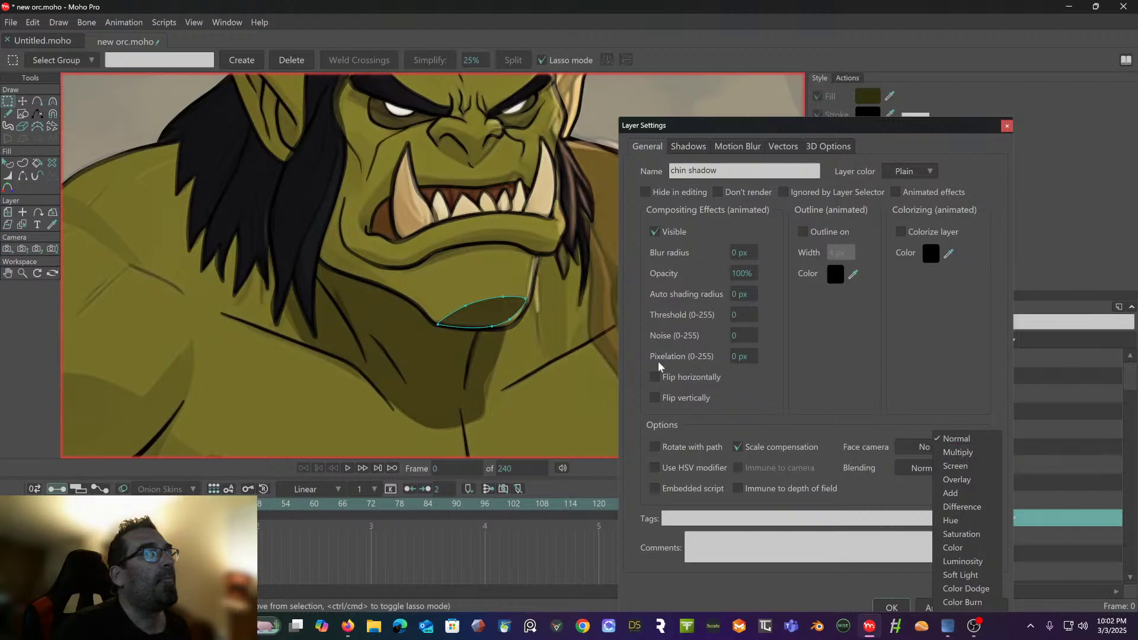
pyautogui.moveTo(746, 270); pyautogui.dragTo(541, 287)
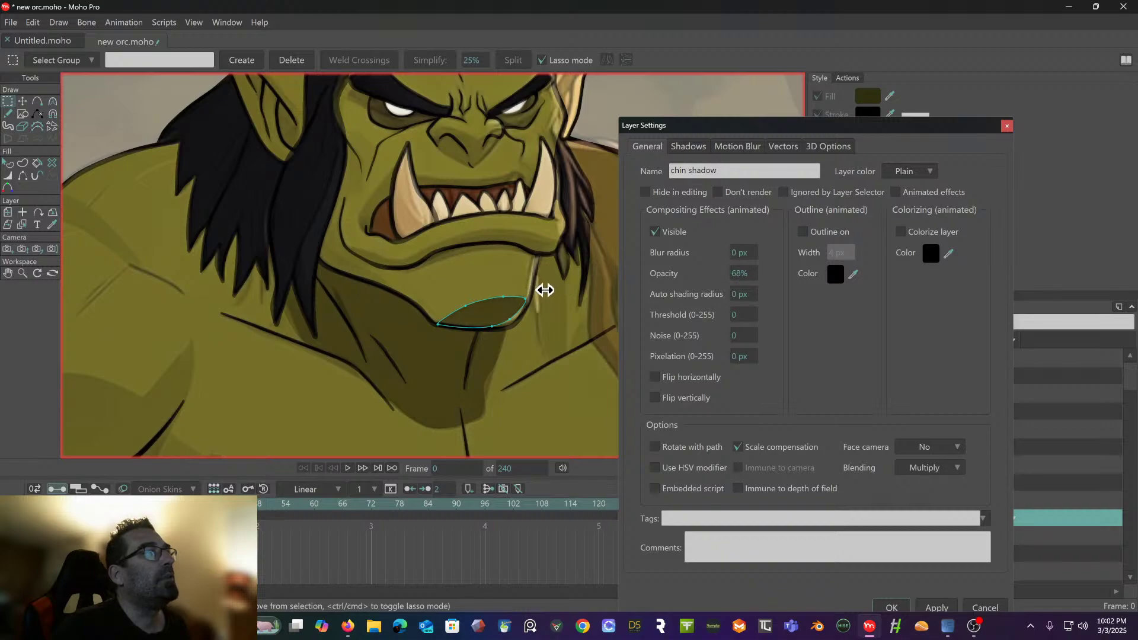
pyautogui.click(898, 607)
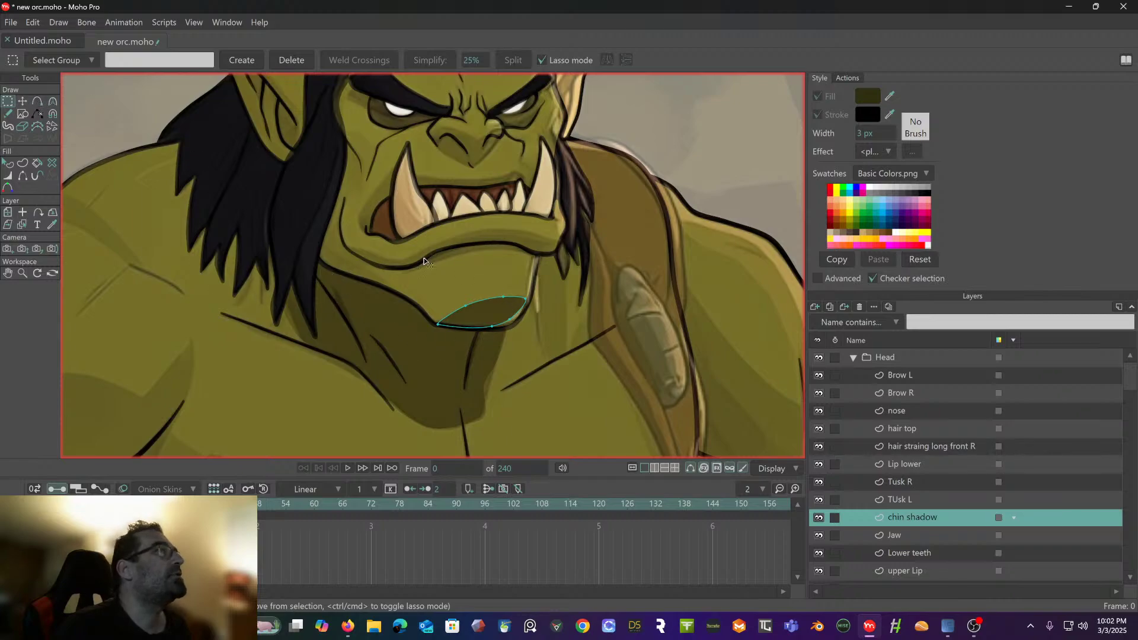
# - Select the Head group, review the whole orc beside the reference image, and save the project
pyautogui.click(909, 357)
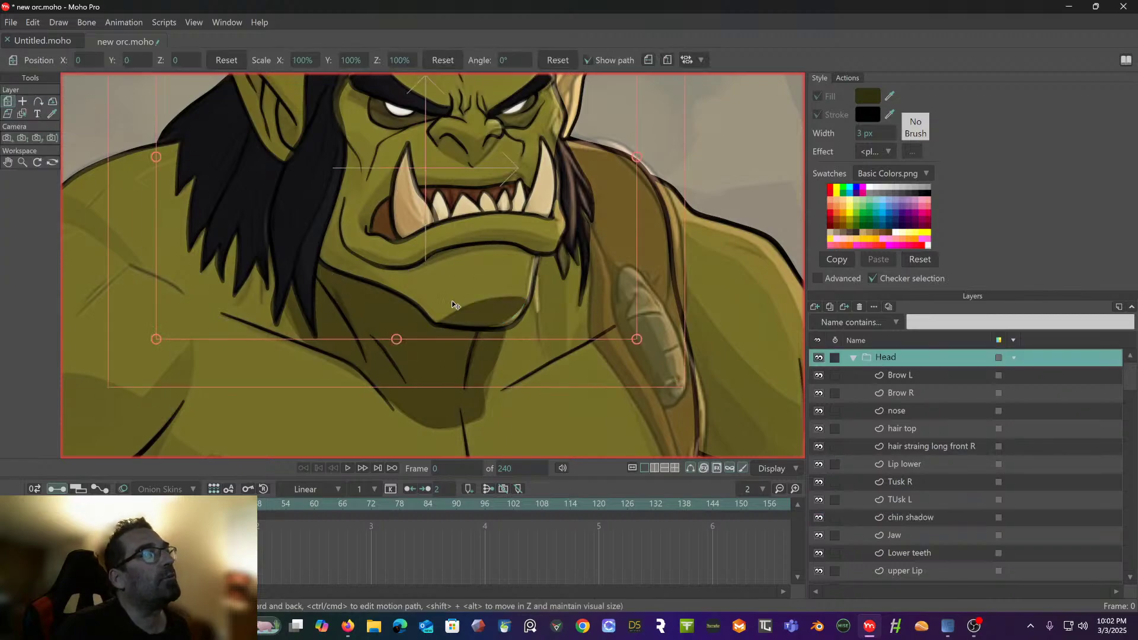
pyautogui.scroll(-2, 780, 157)
pyautogui.moveTo(779, 157); pyautogui.dragTo(627, 229)
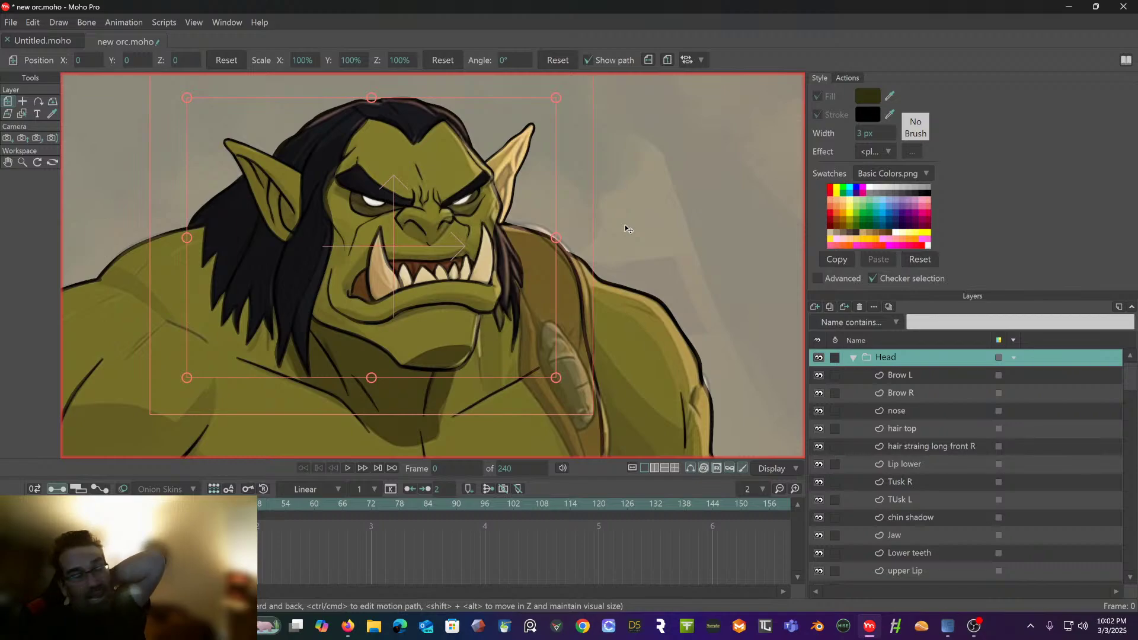
pyautogui.scroll(-3, 545, 187)
pyautogui.scroll(-5, 545, 186)
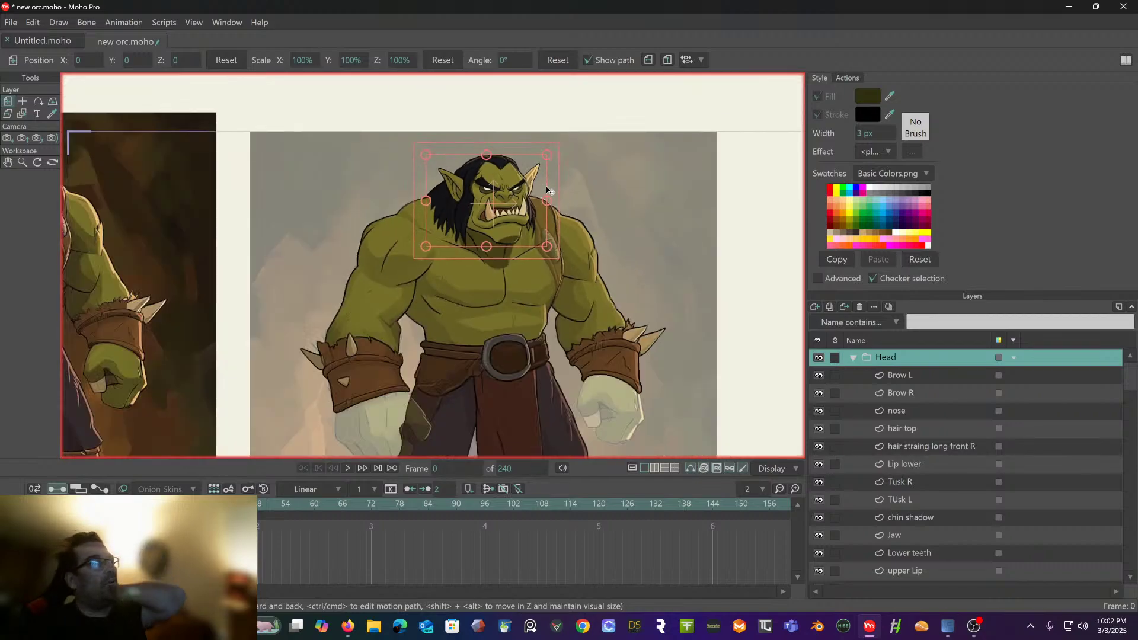
pyautogui.moveTo(549, 159); pyautogui.dragTo(589, 174)
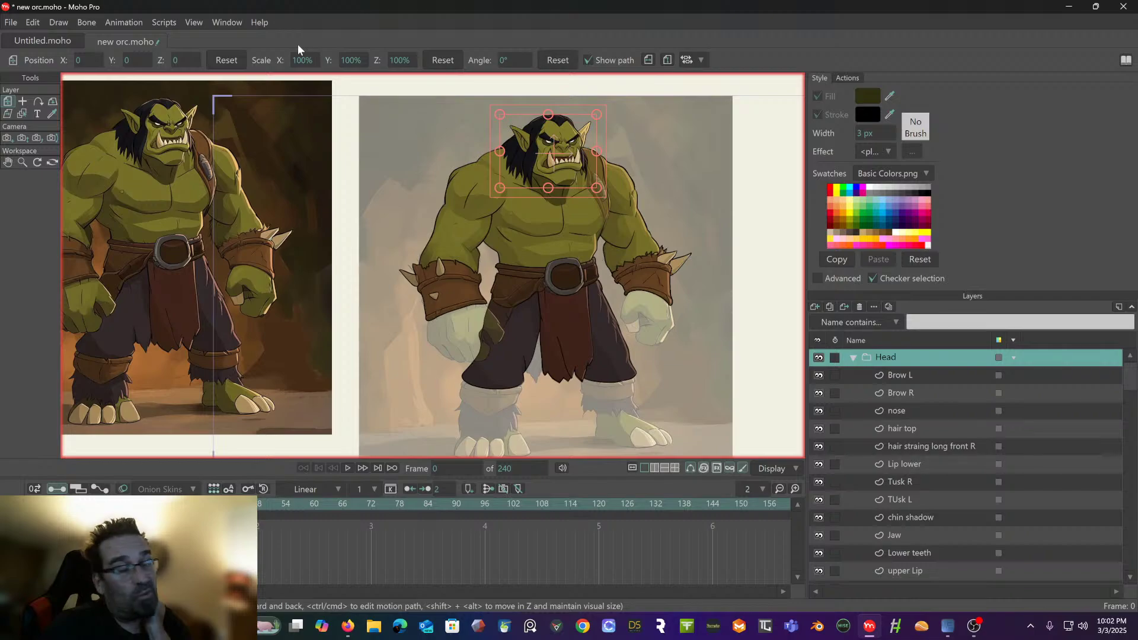
pyautogui.click(12, 22)
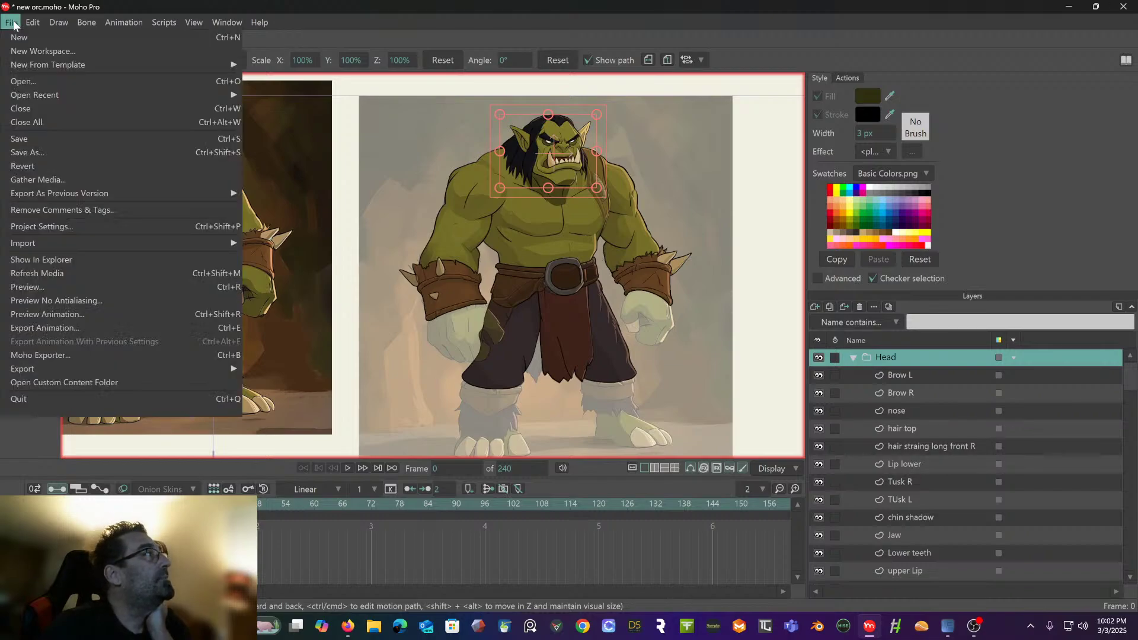
pyautogui.click(36, 143)
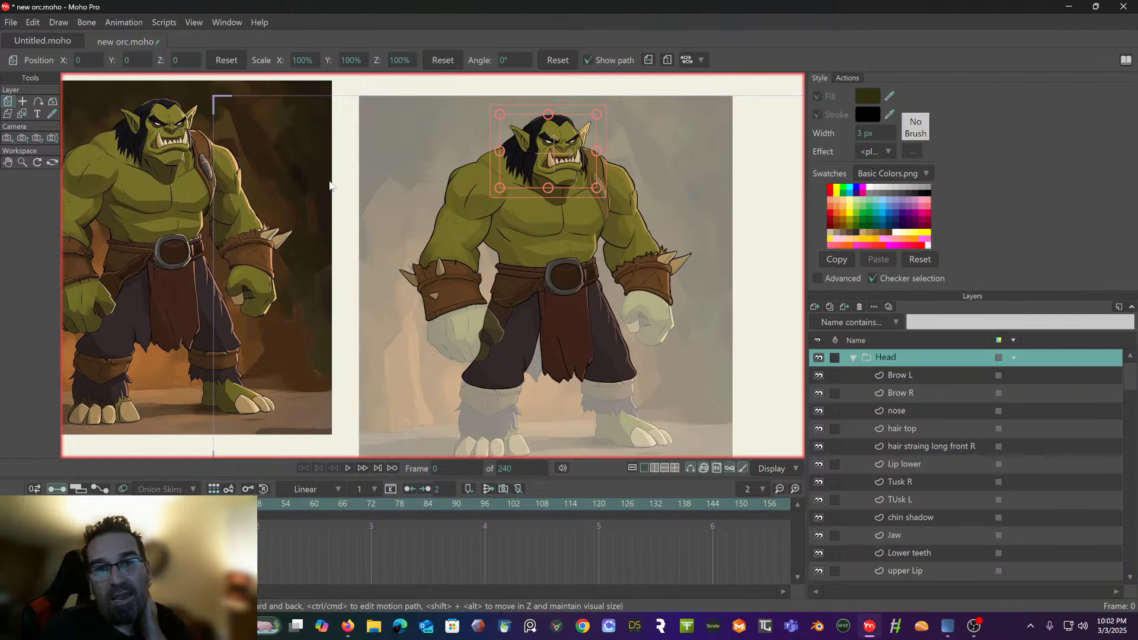